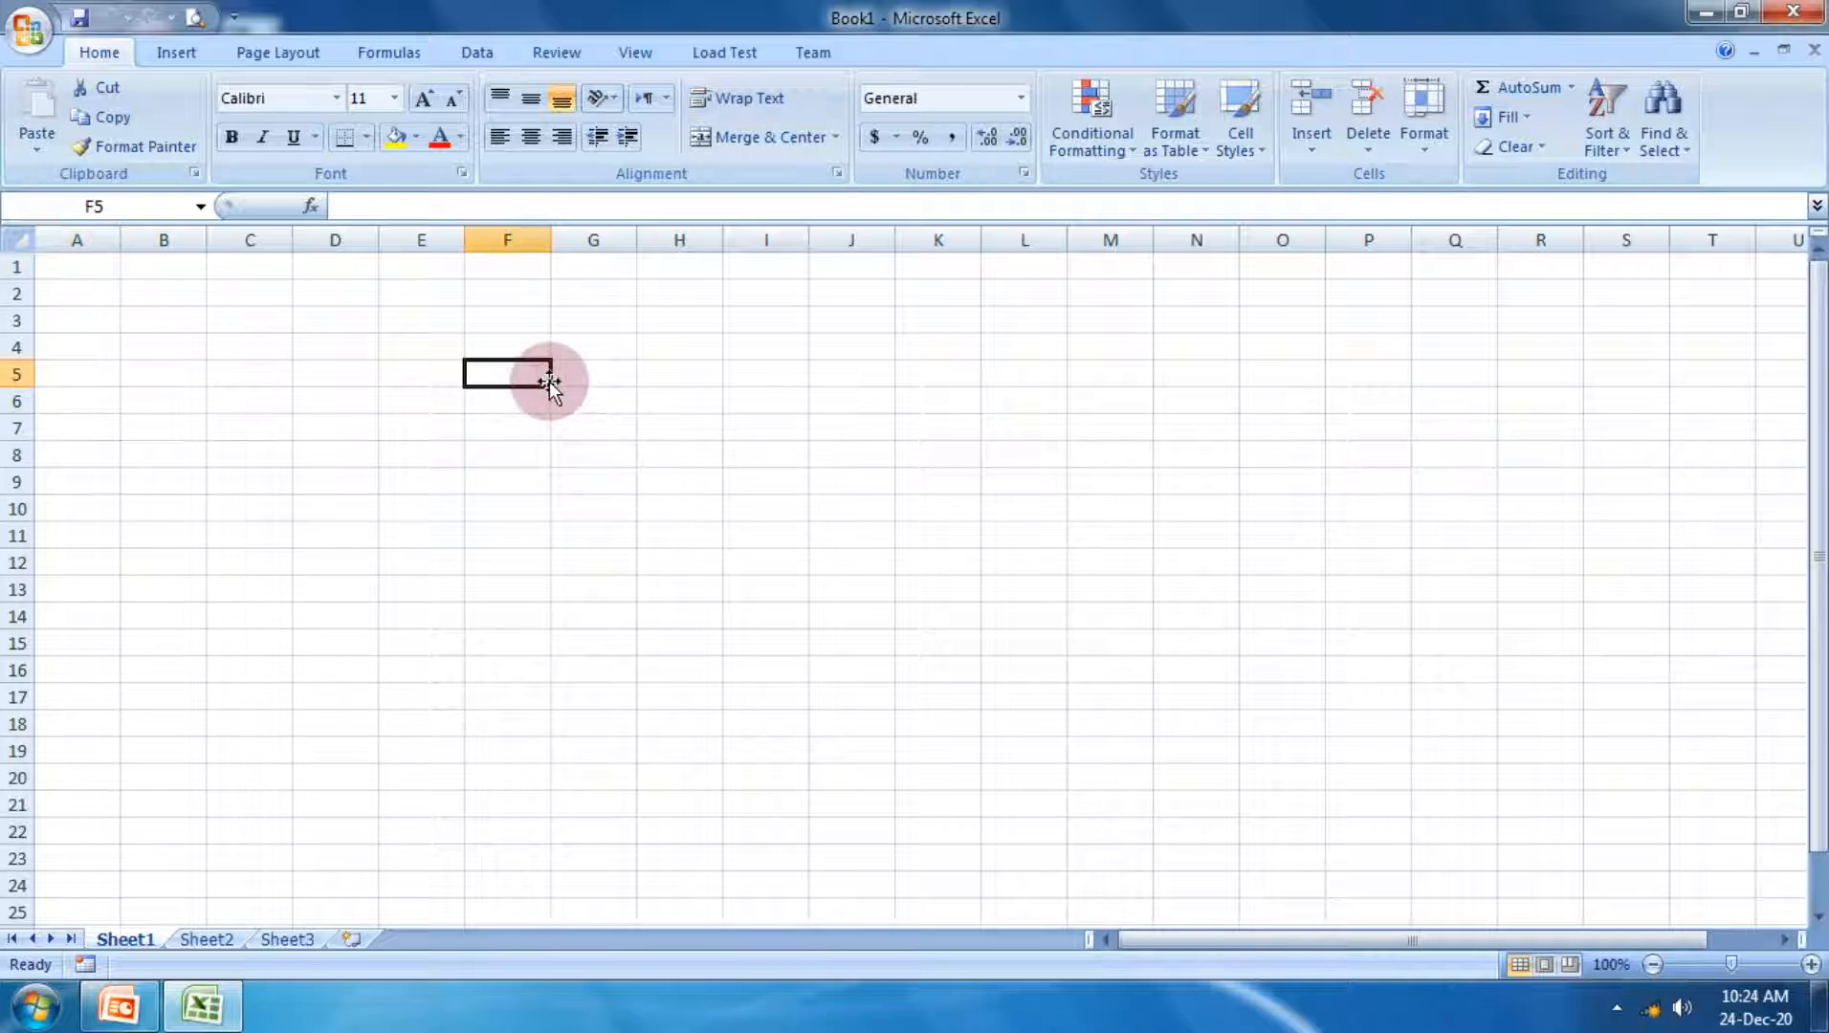
# Step: Enter the numbers 65, -998 and -987 in cells F5 to F7
pyautogui.write('65')
pyautogui.press('Return')
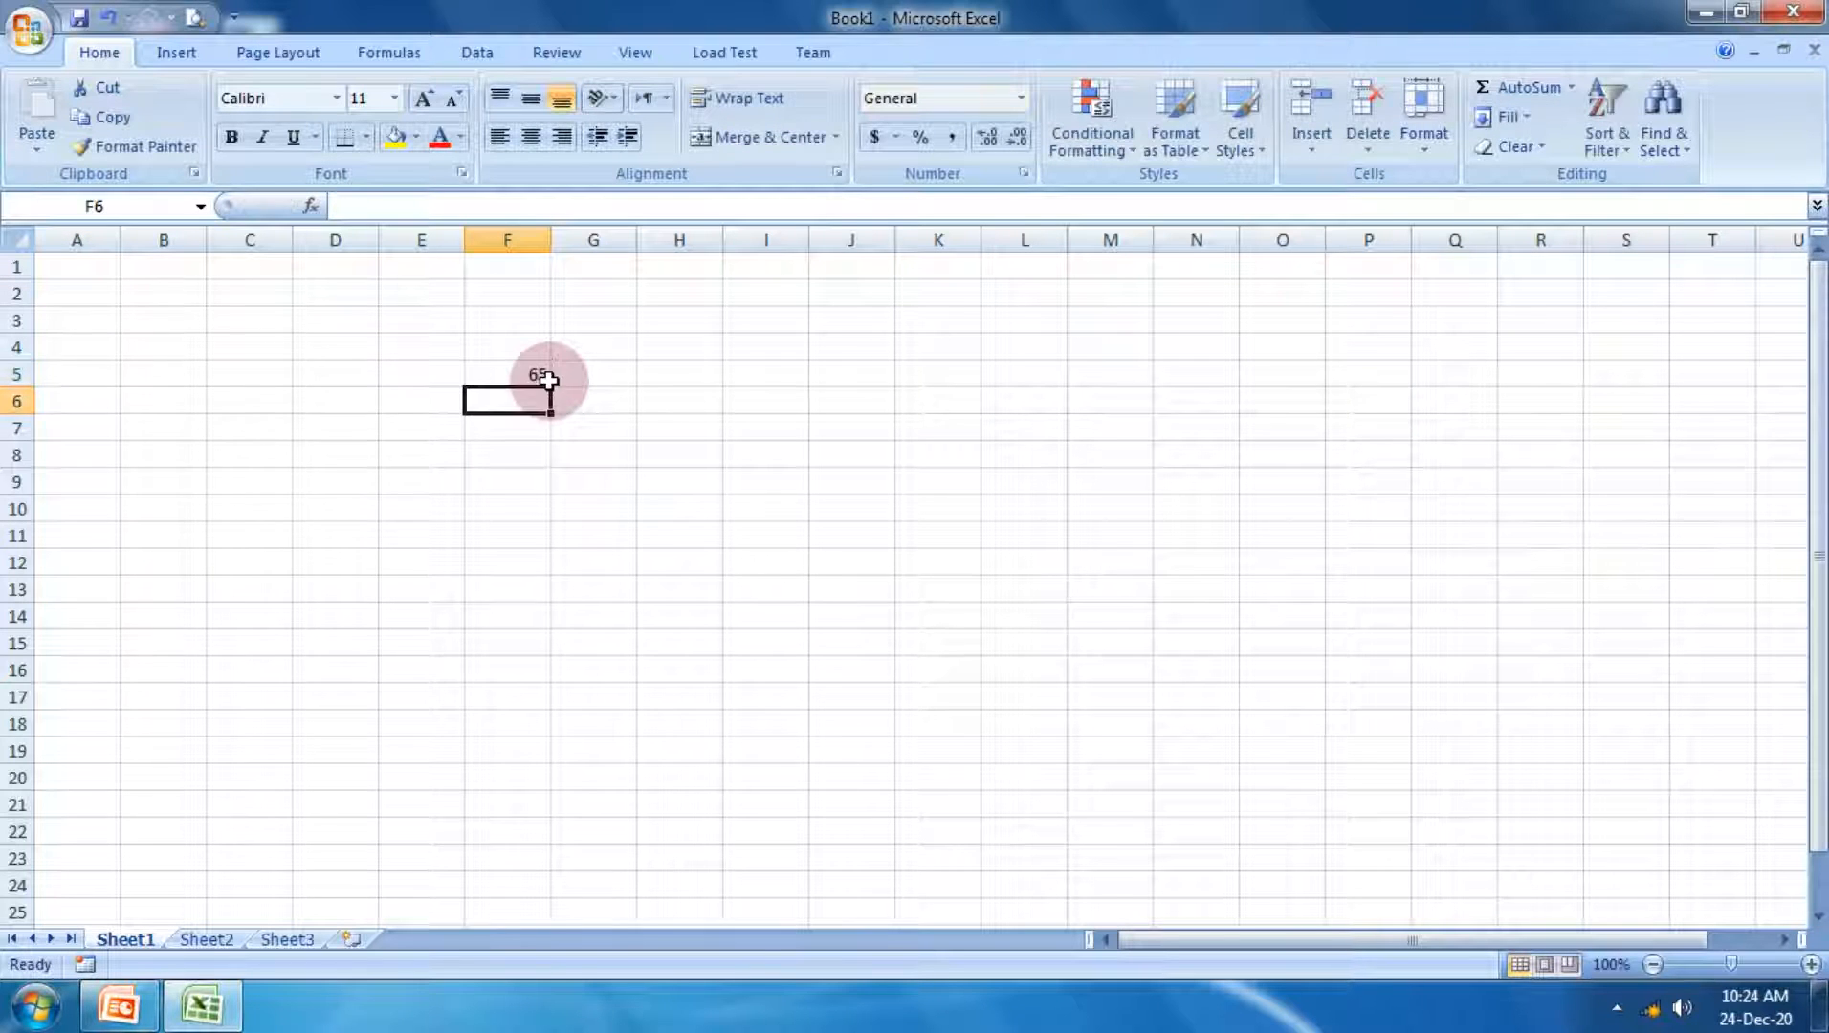
pyautogui.write('-998')
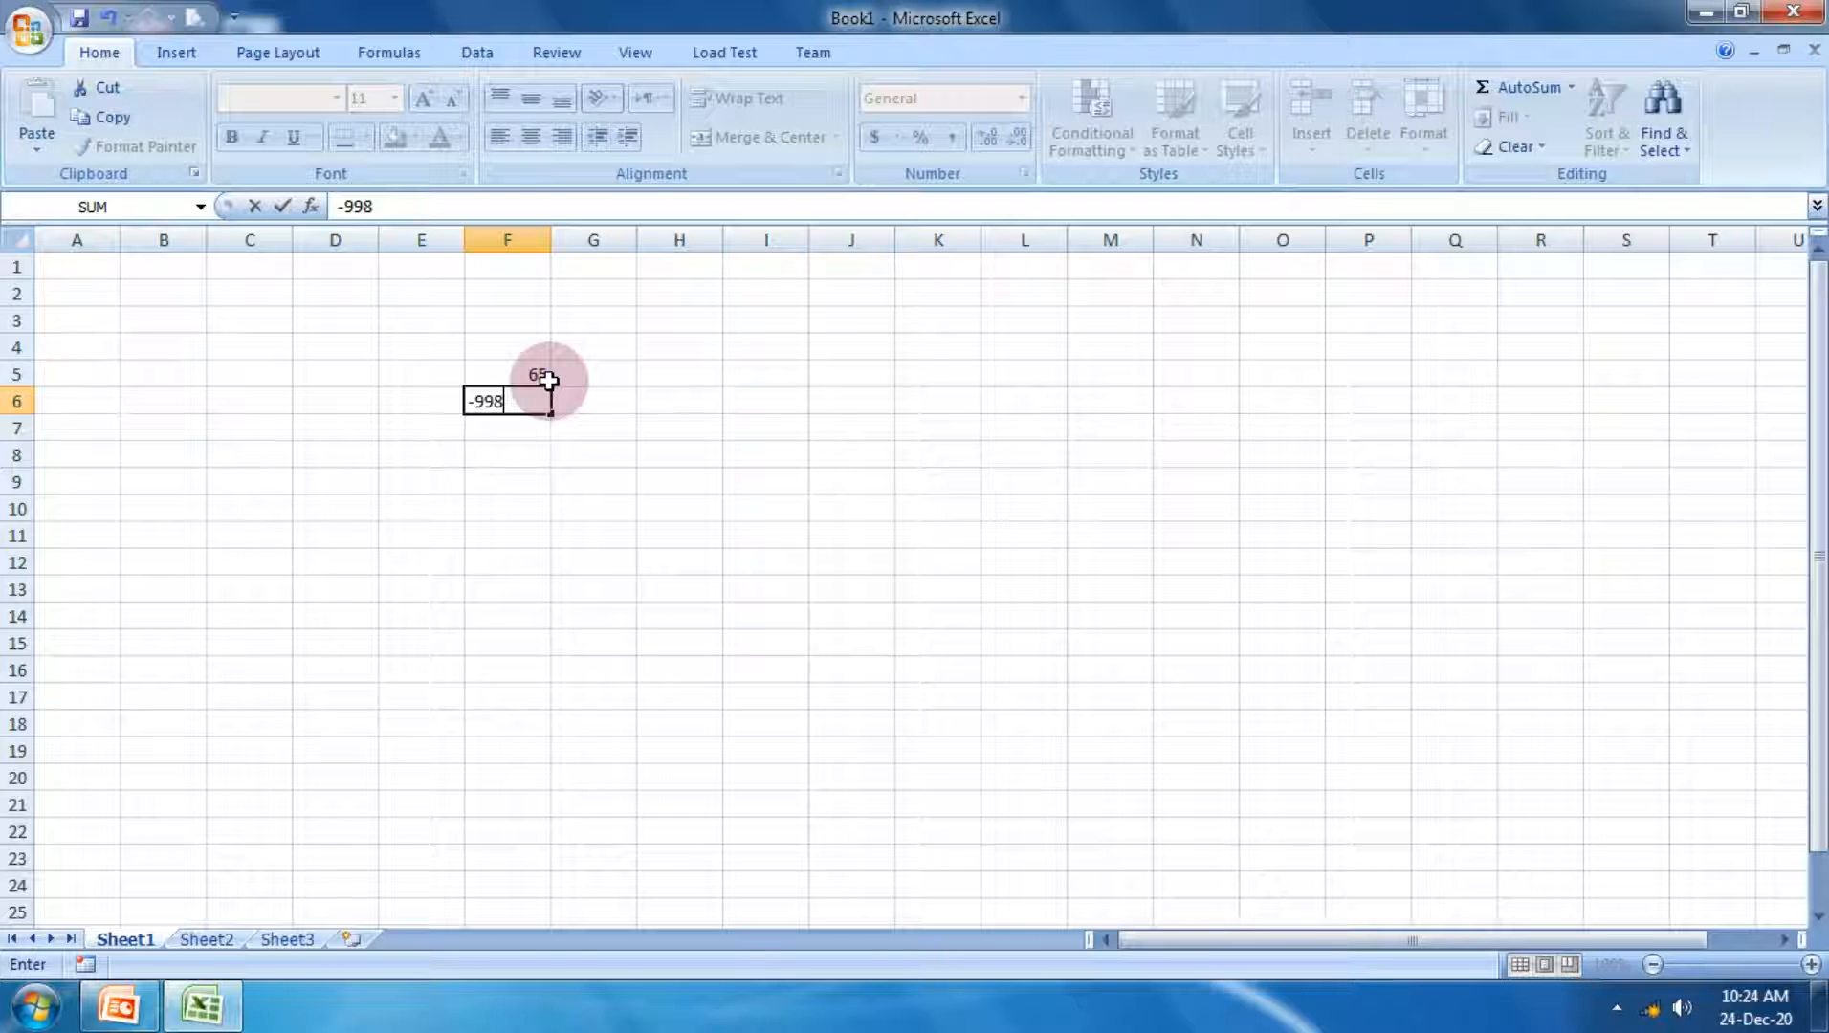
pyautogui.press('Return')
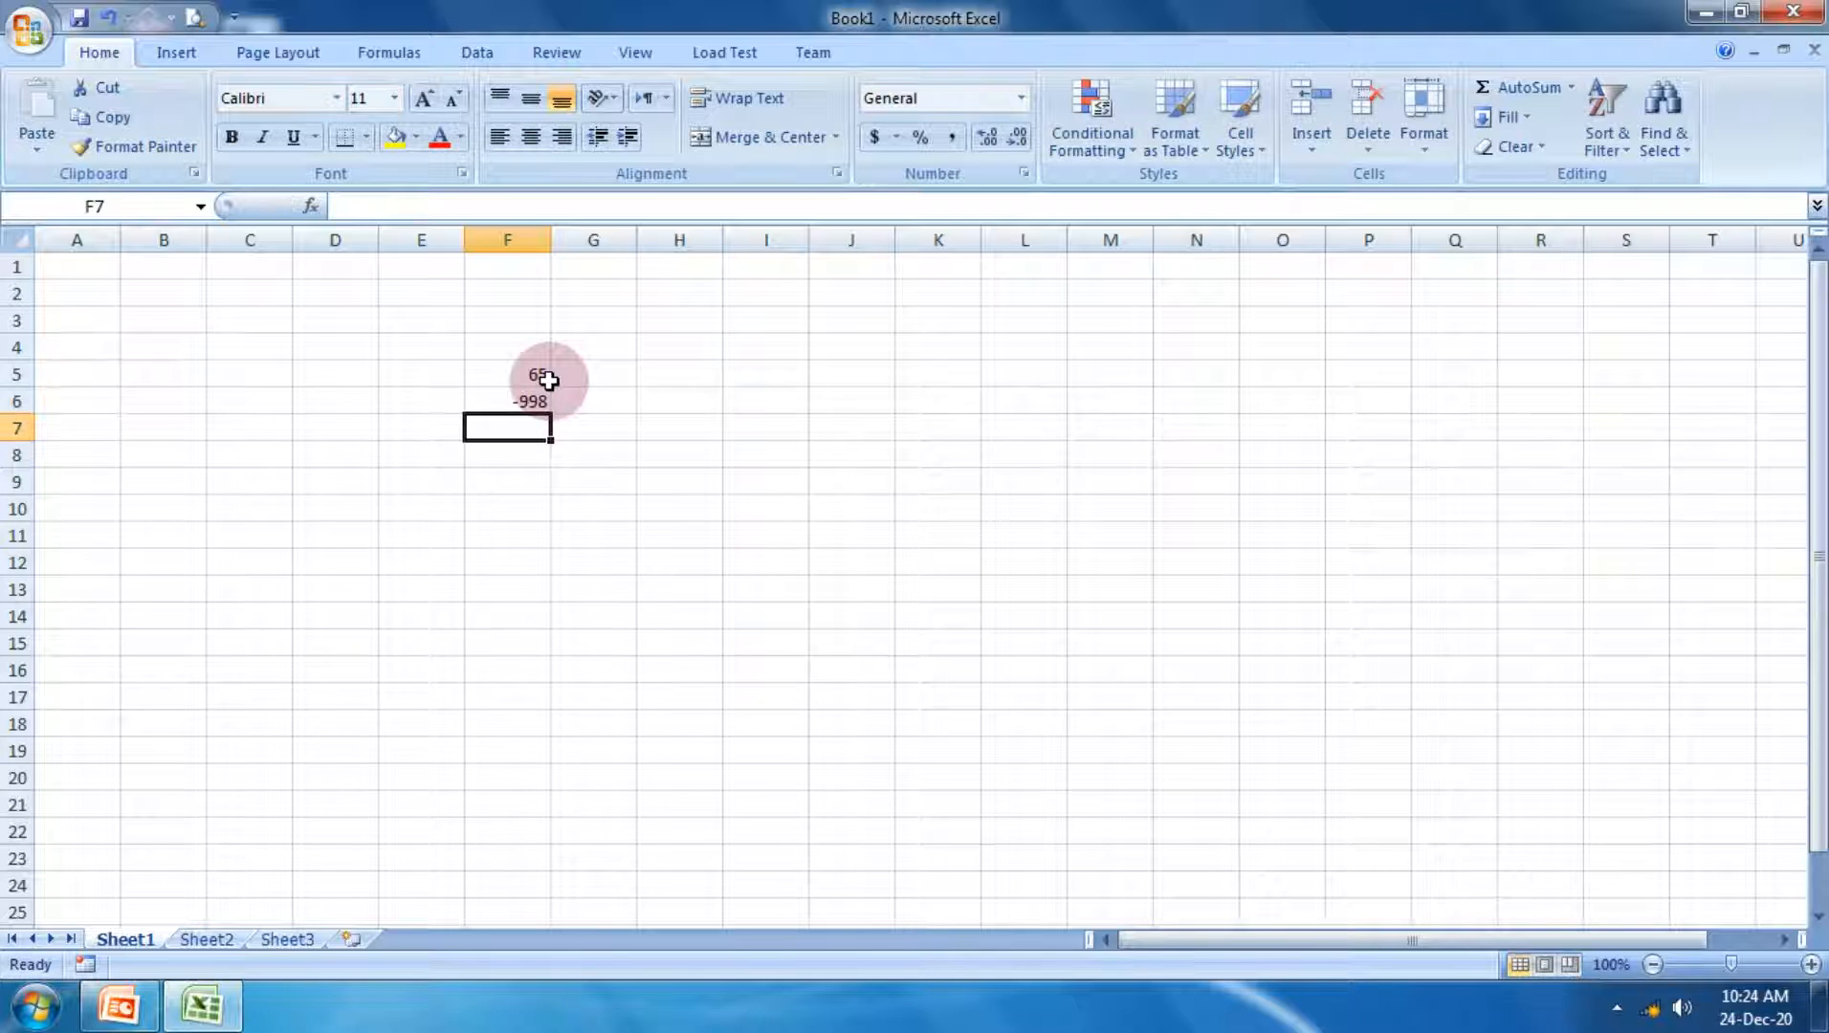
pyautogui.click(1811, 964)
pyautogui.click(1812, 965)
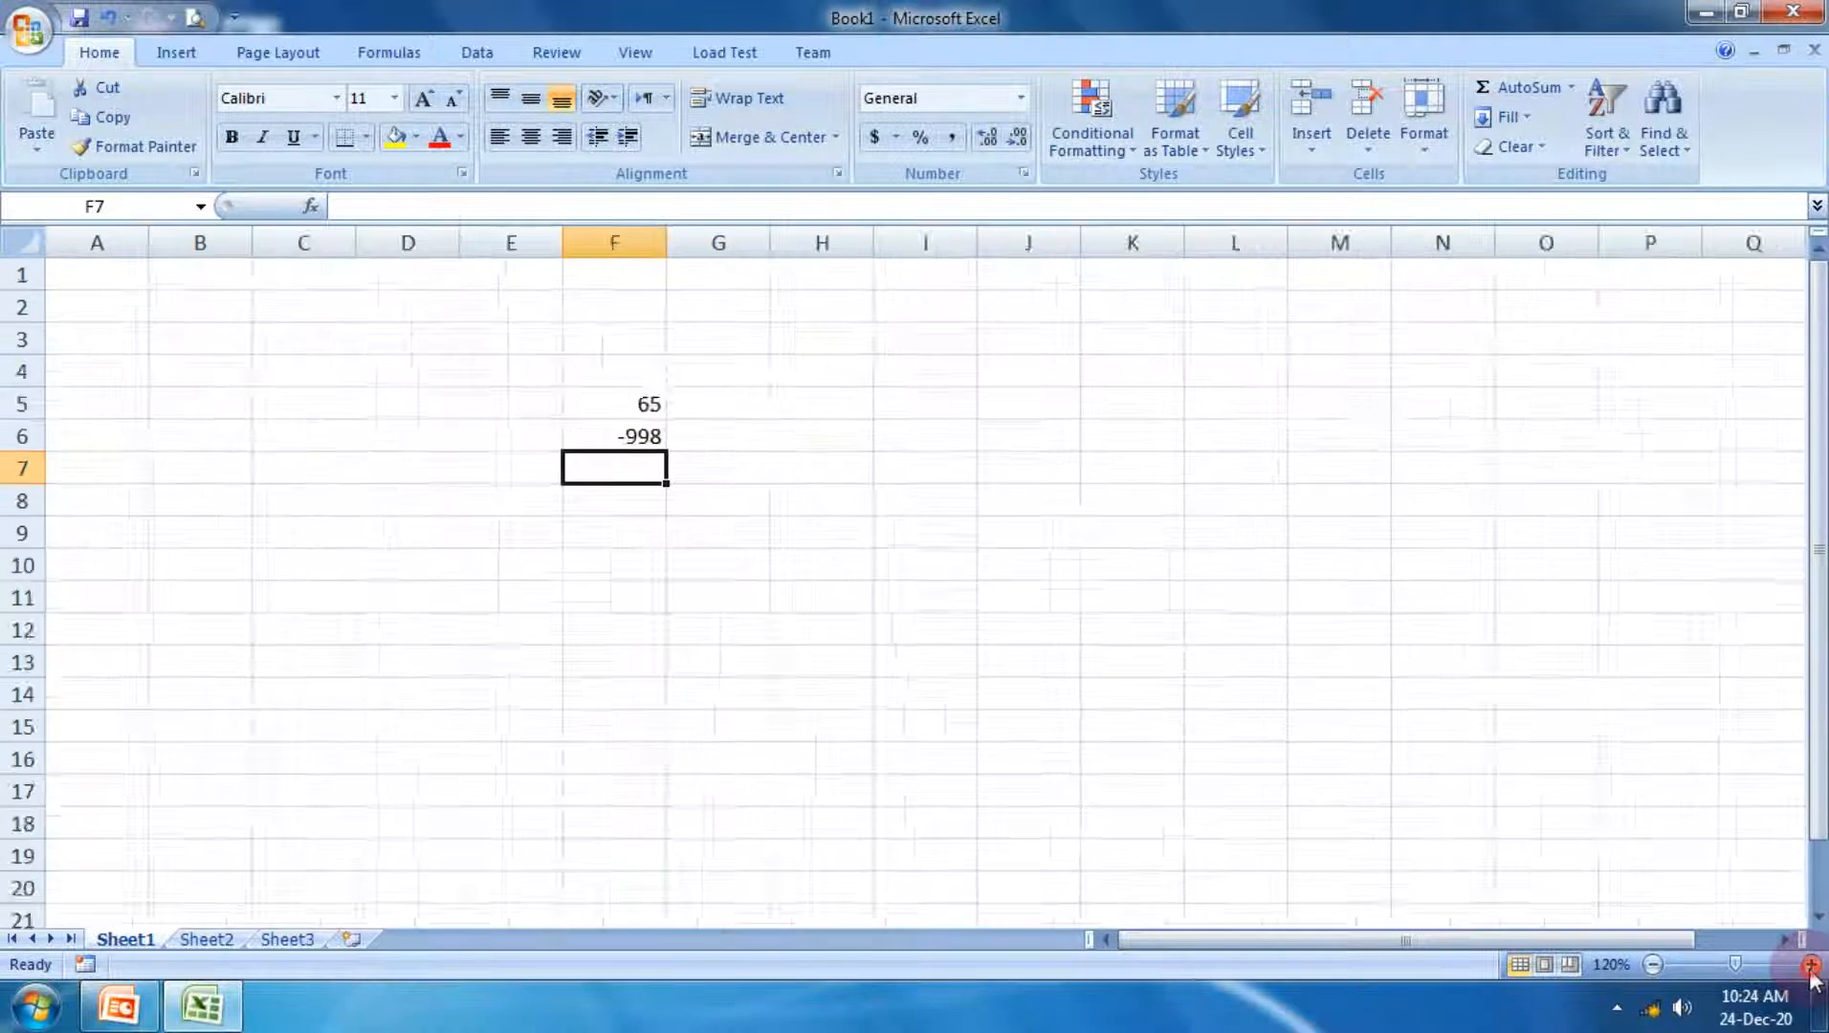
pyautogui.click(1811, 964)
pyautogui.click(1811, 964)
pyautogui.click(1811, 965)
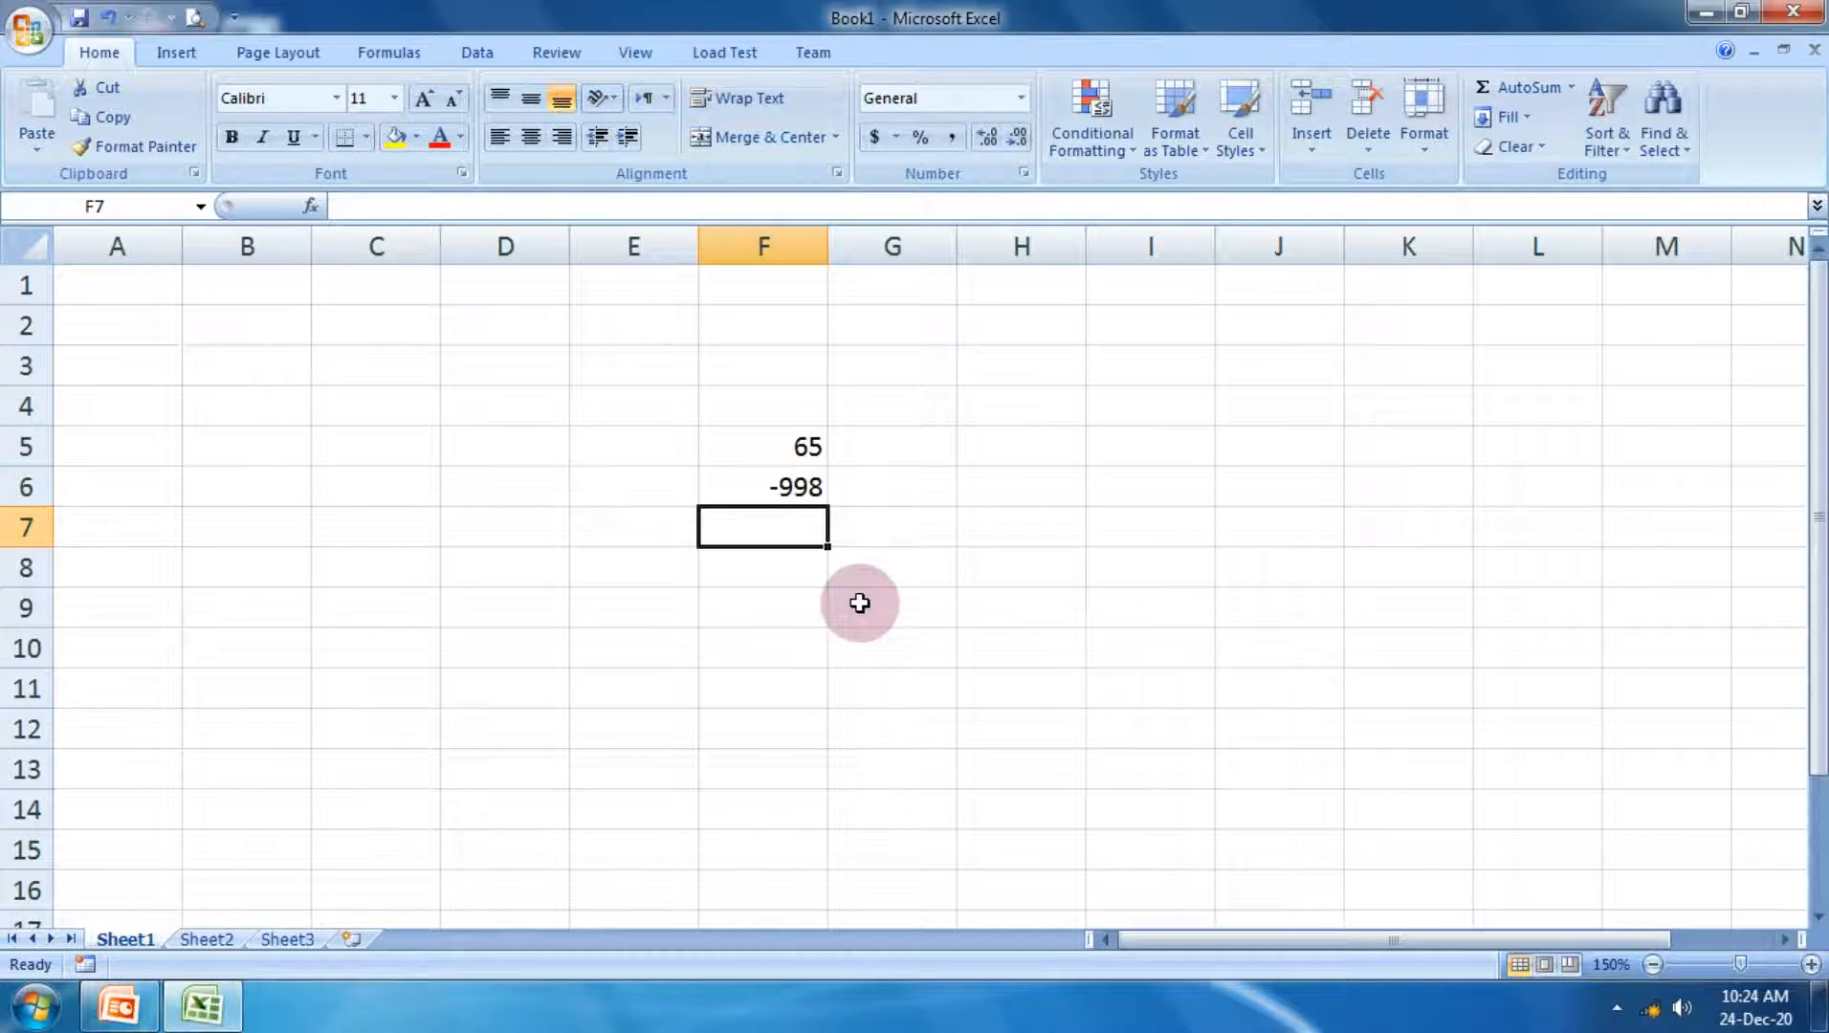
pyautogui.write('-987')
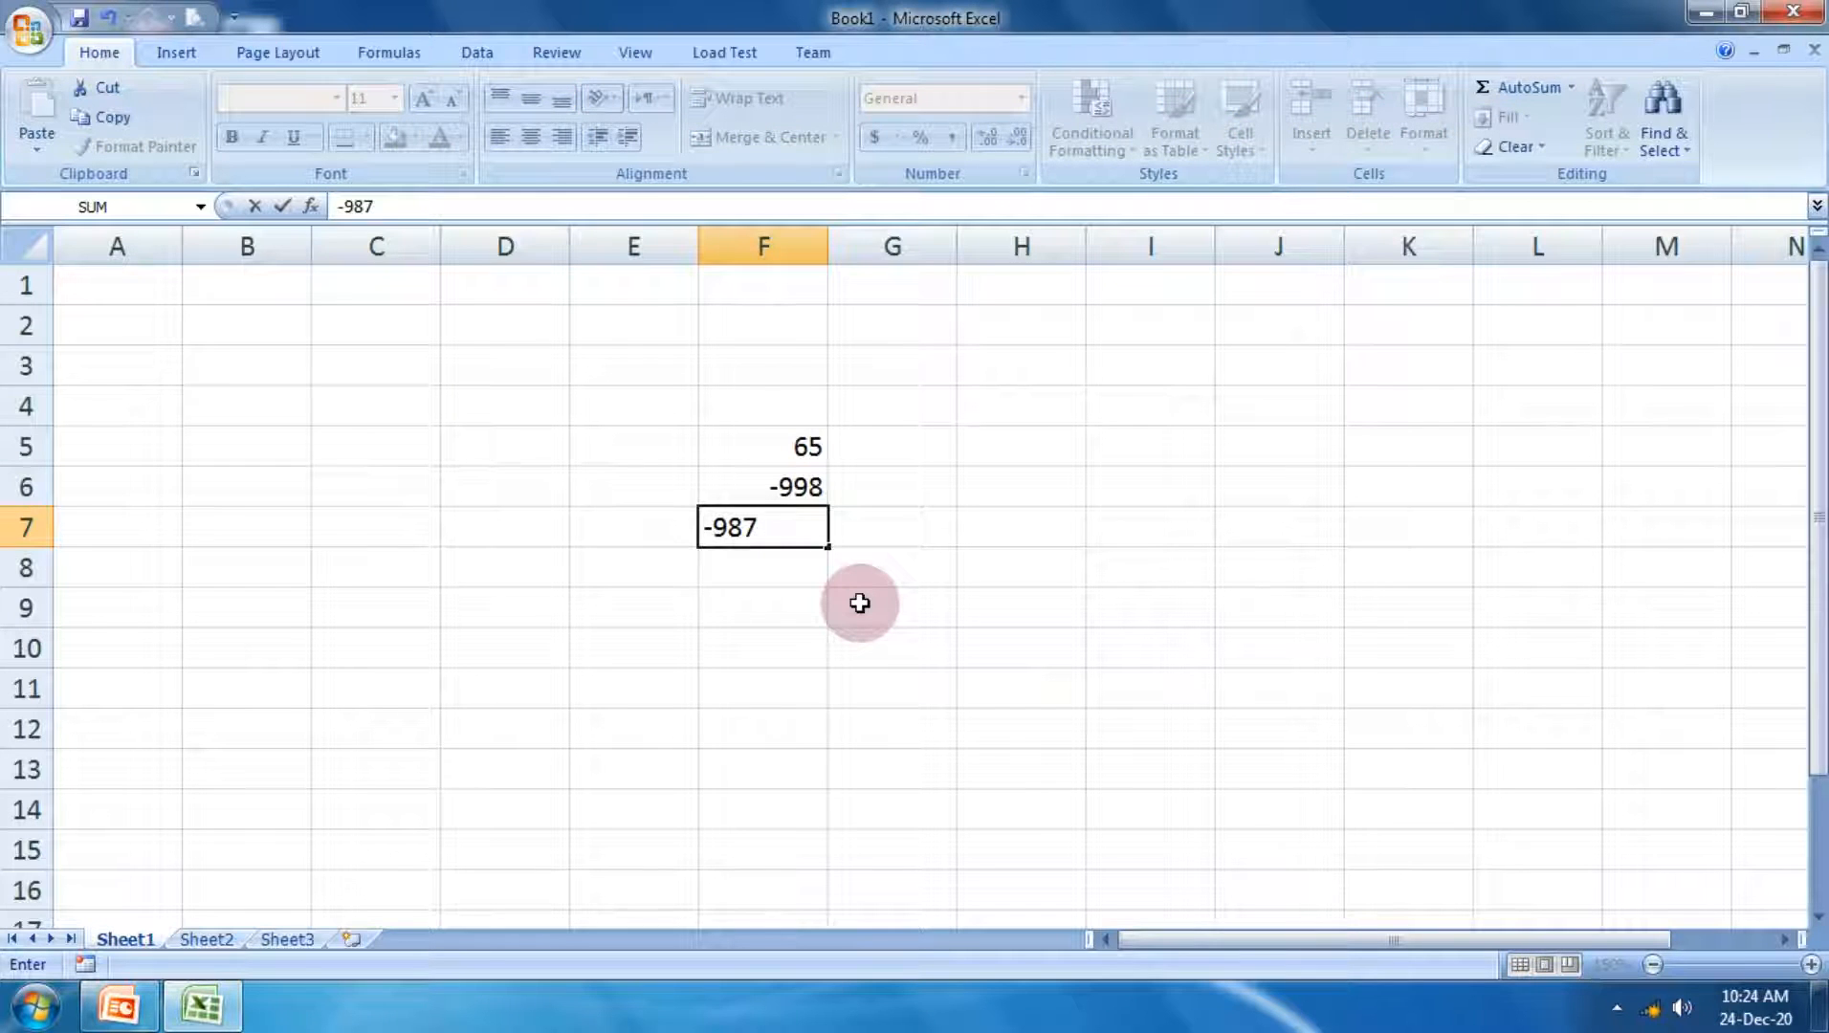
pyautogui.press('Tab')
# Step: Calculate the absolute value of F7 in cell G7 with the formula =abs(F7)
pyautogui.write('=')
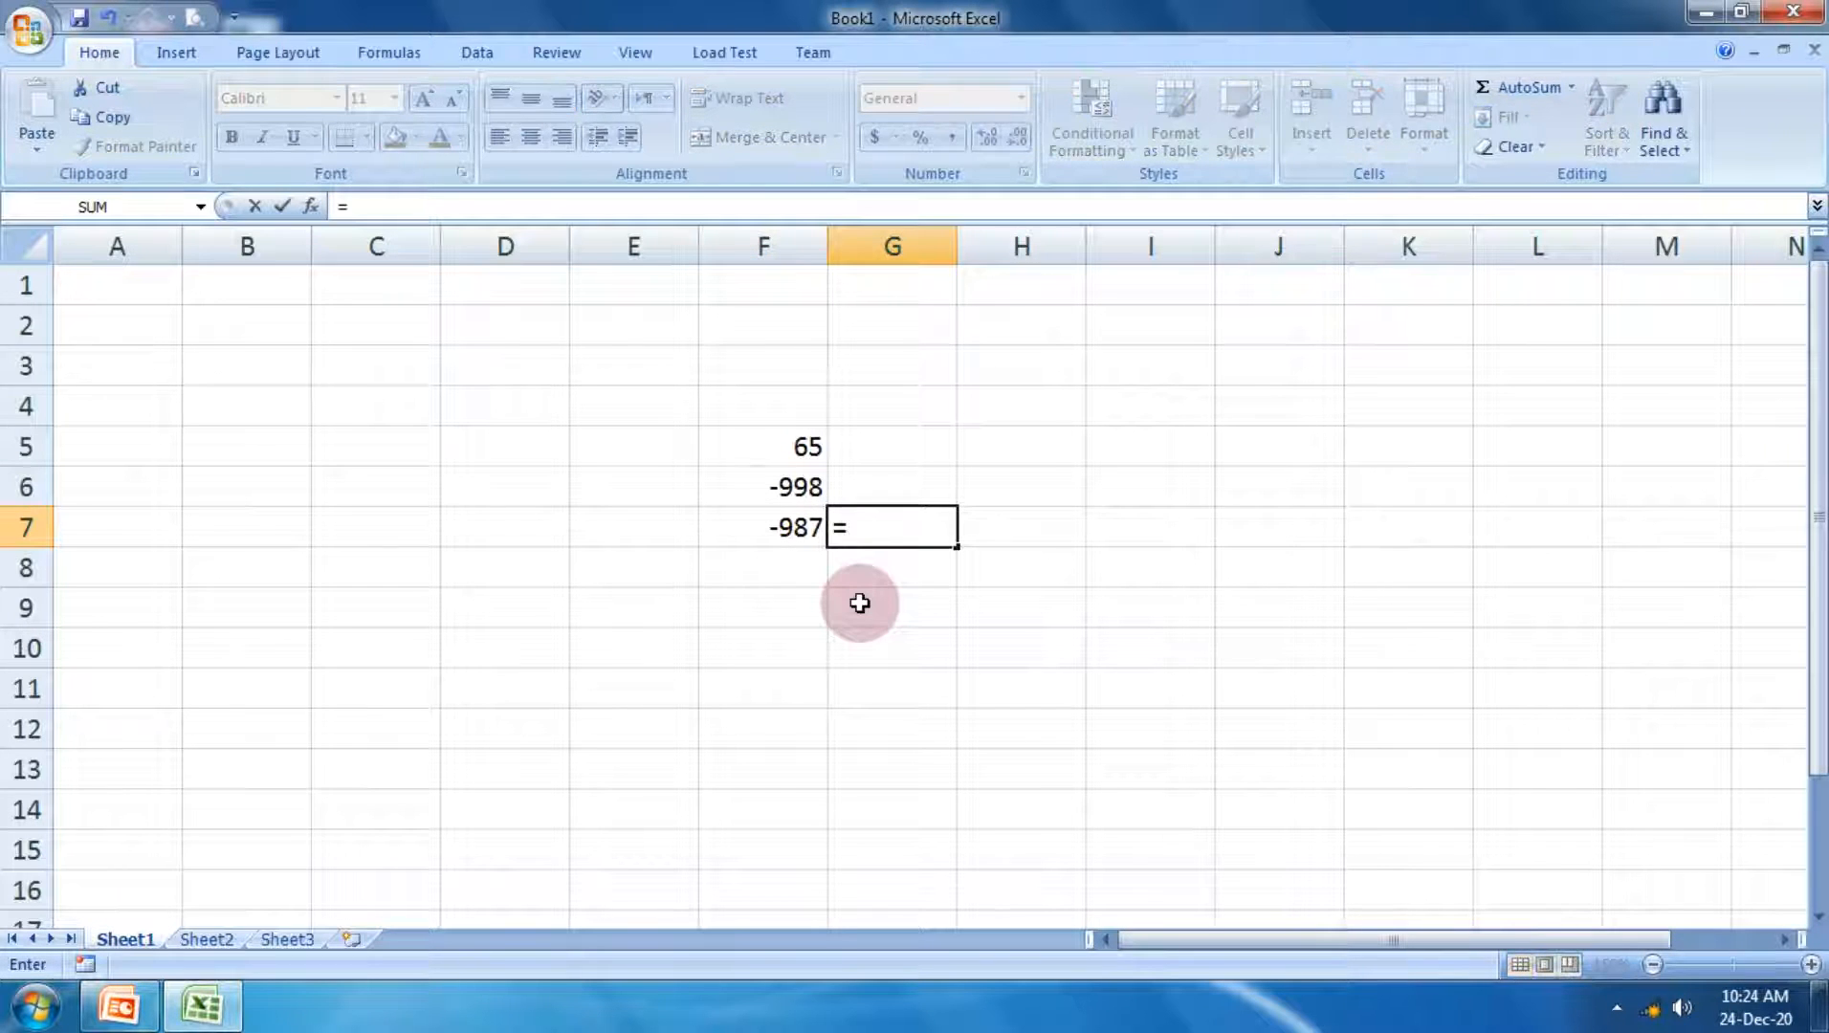
pyautogui.write('abs')
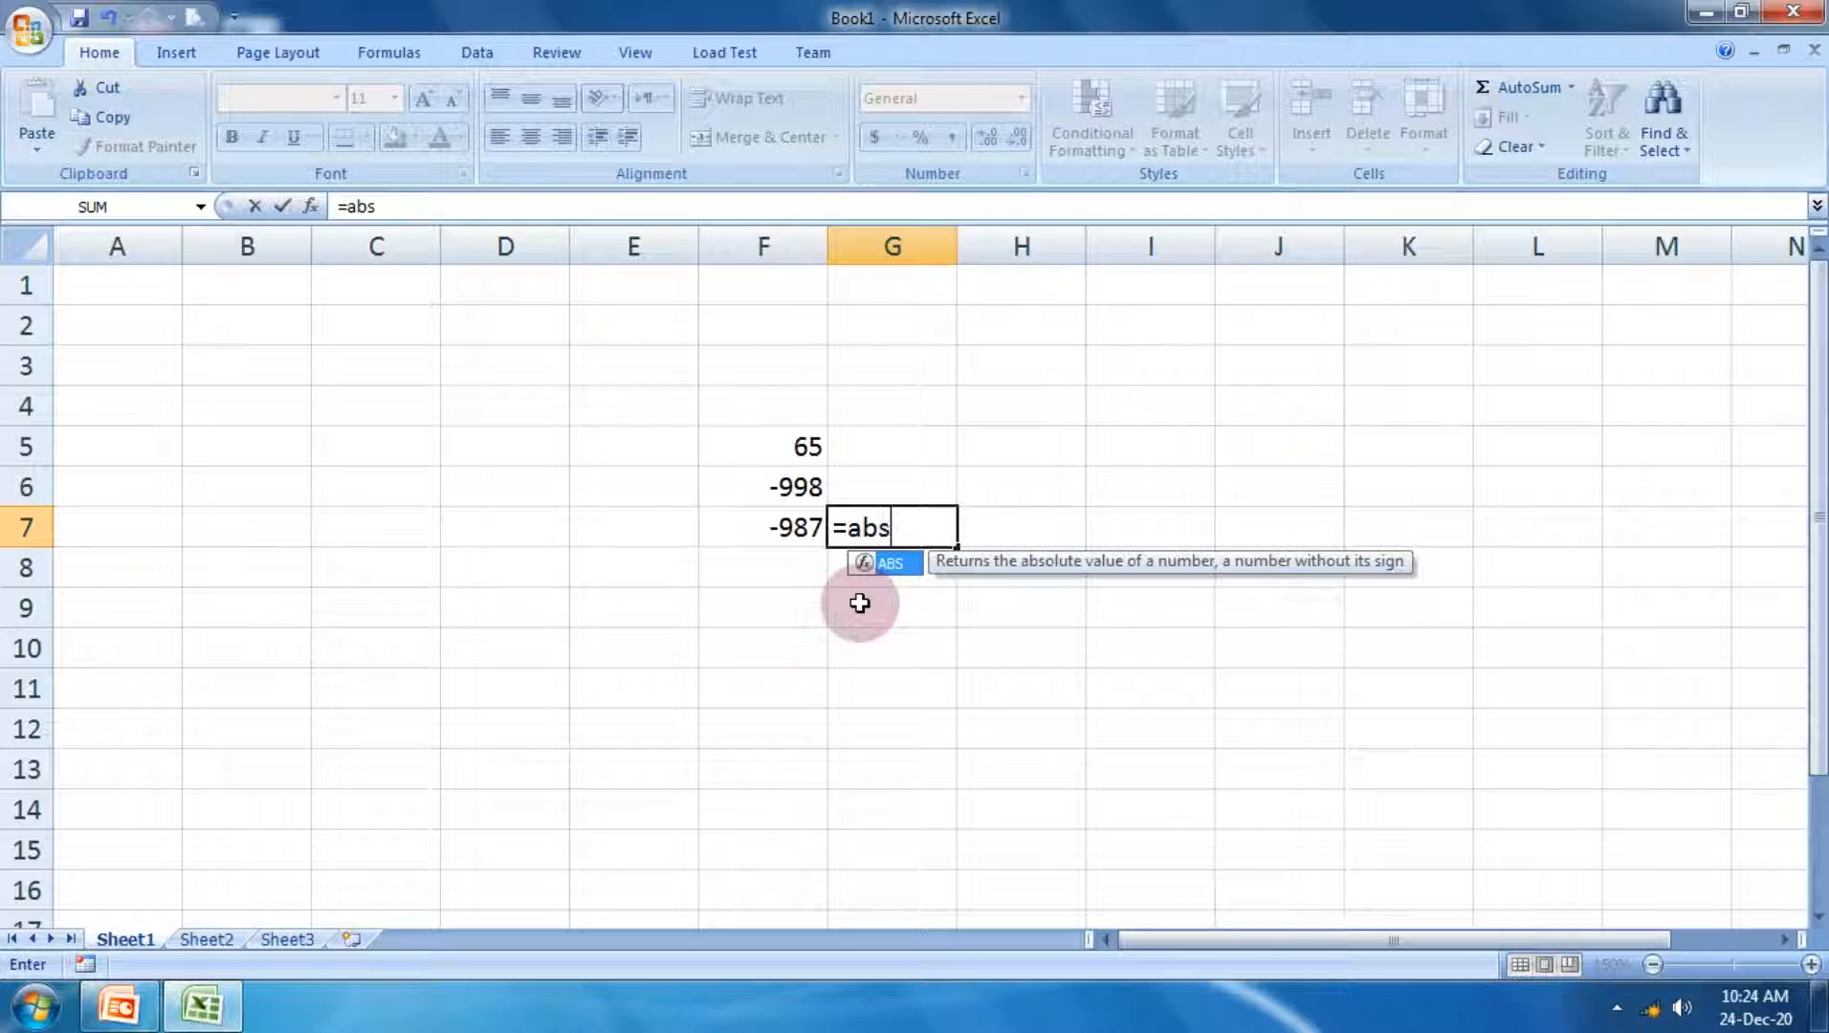
pyautogui.write('(')
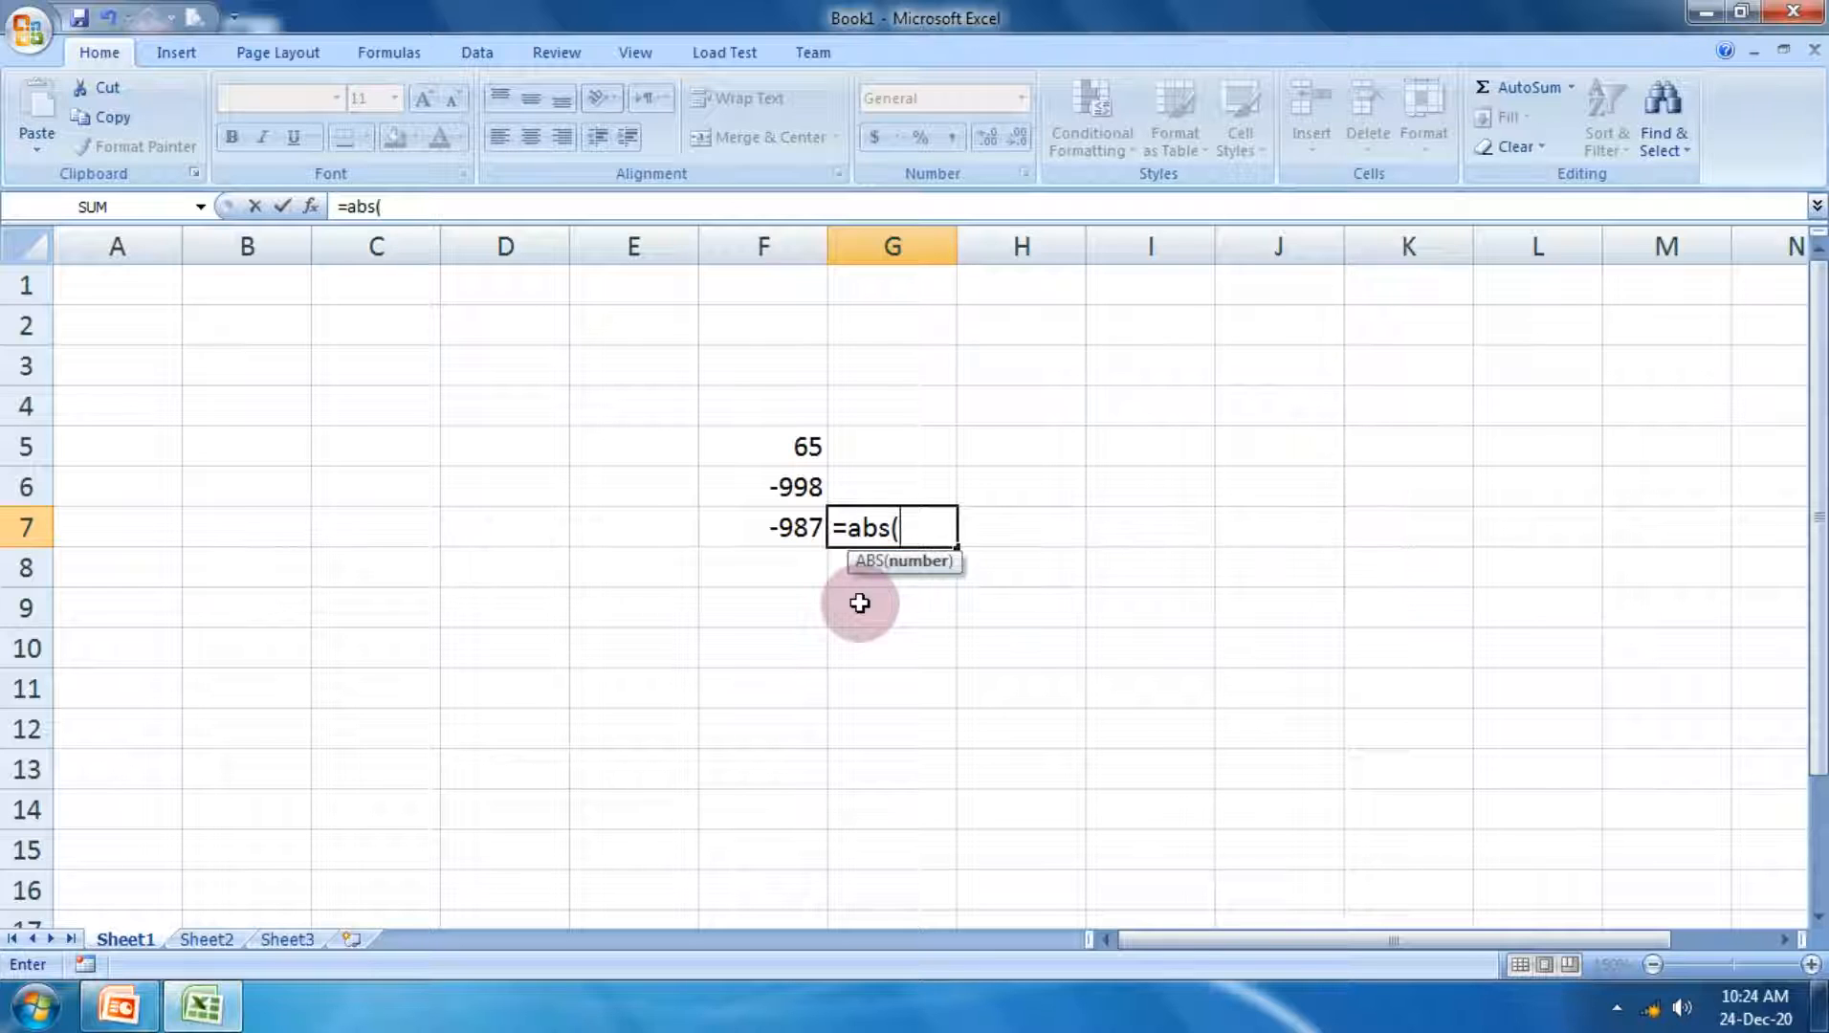
pyautogui.click(766, 542)
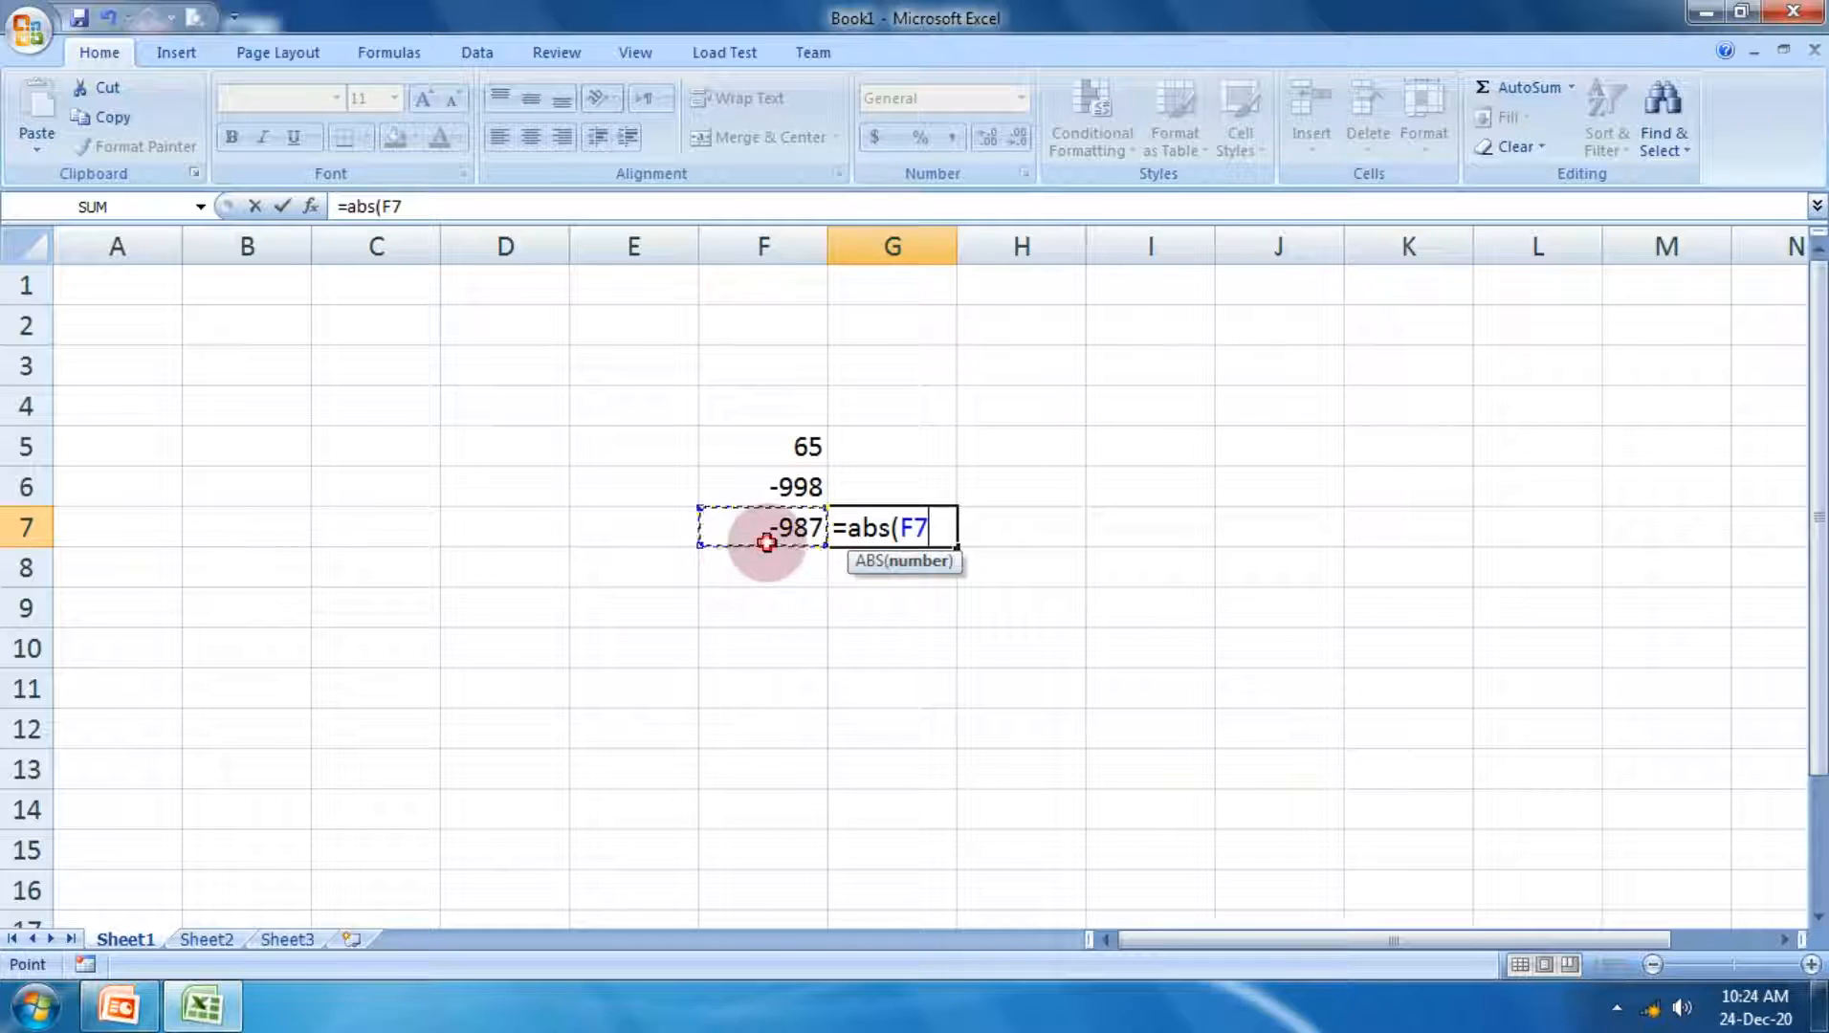
pyautogui.write(')')
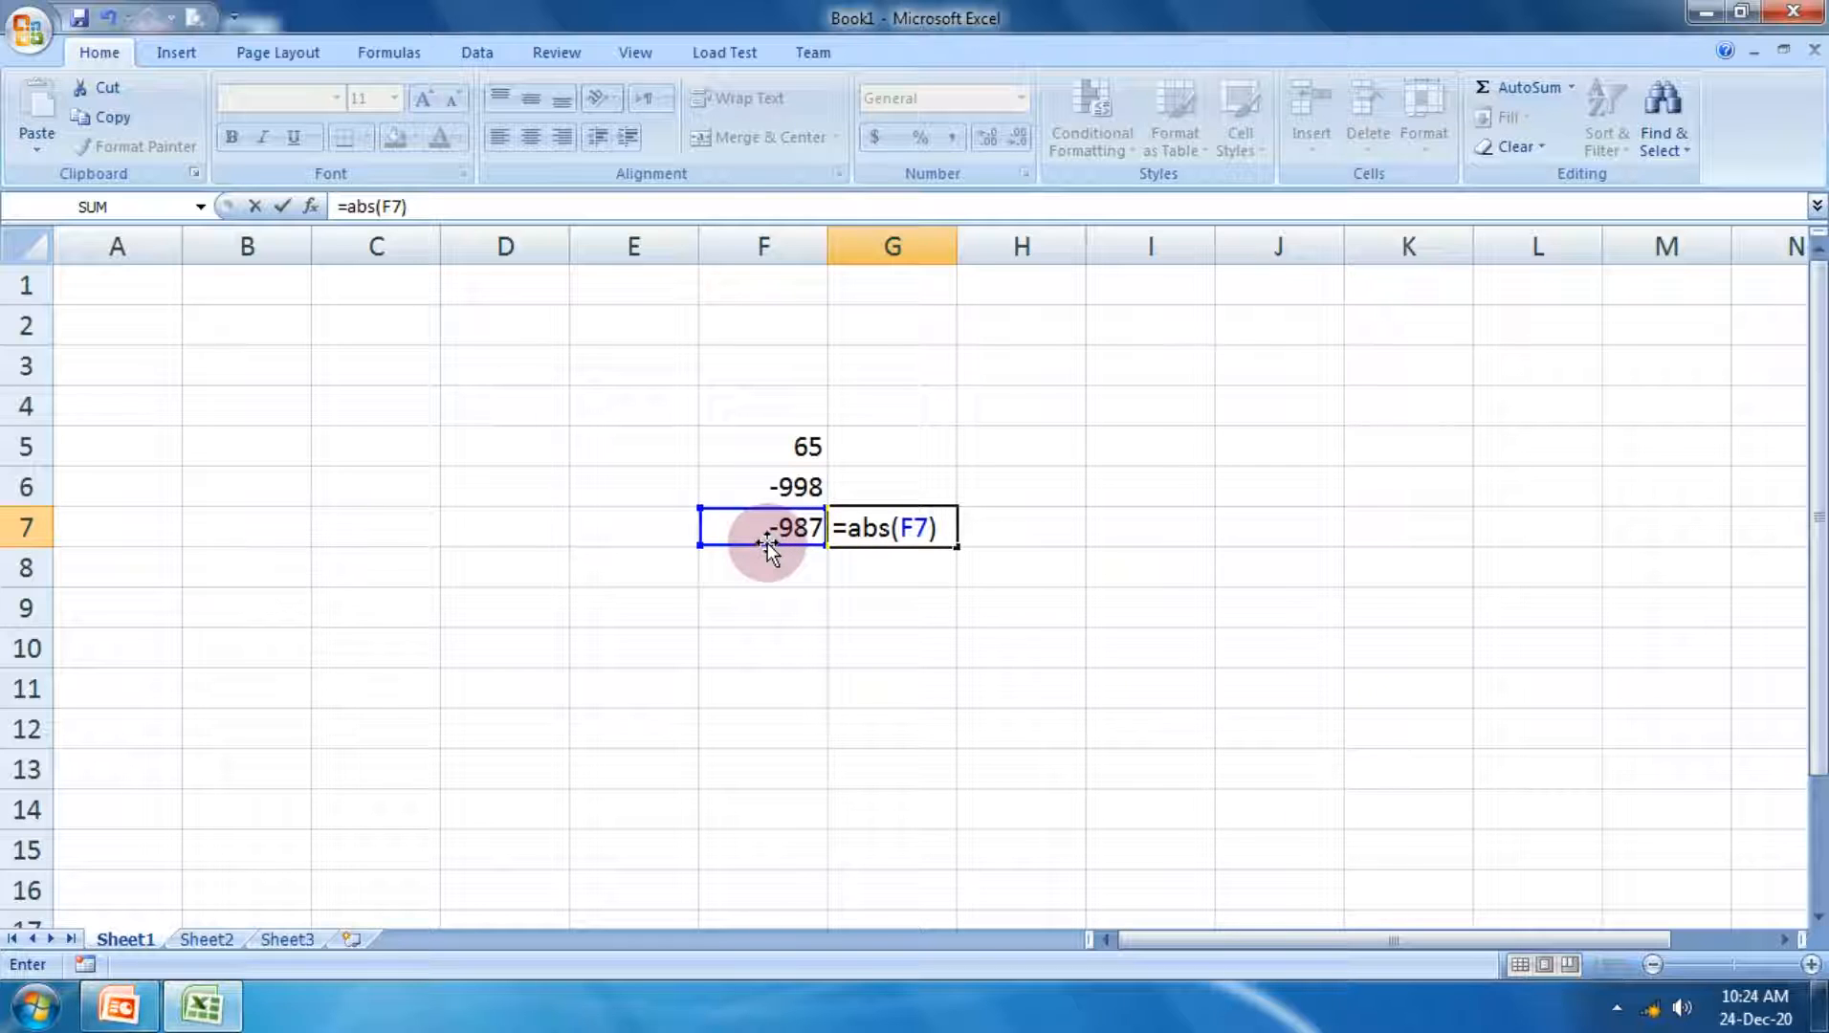
pyautogui.press('Return')
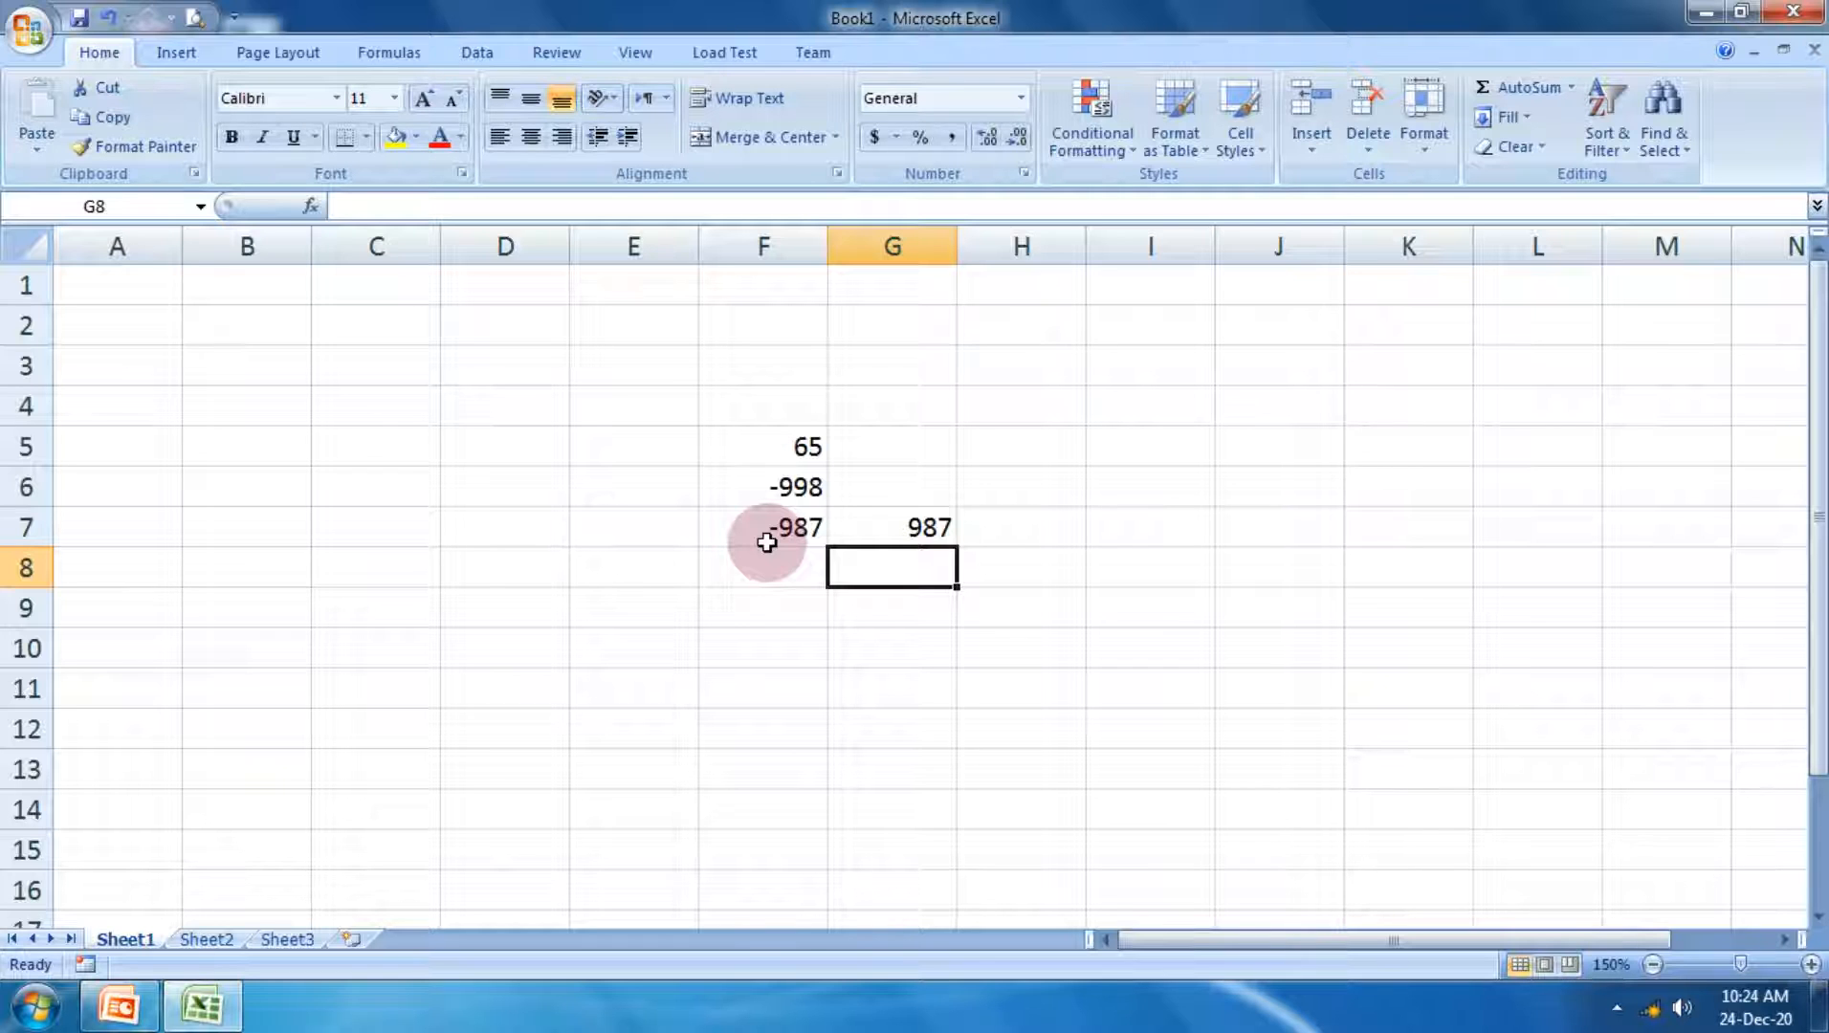
# Step: Calculate the absolute value of F6 in cell G6 with the formula =abs(F6)
pyautogui.press('Up')
pyautogui.press('Up')
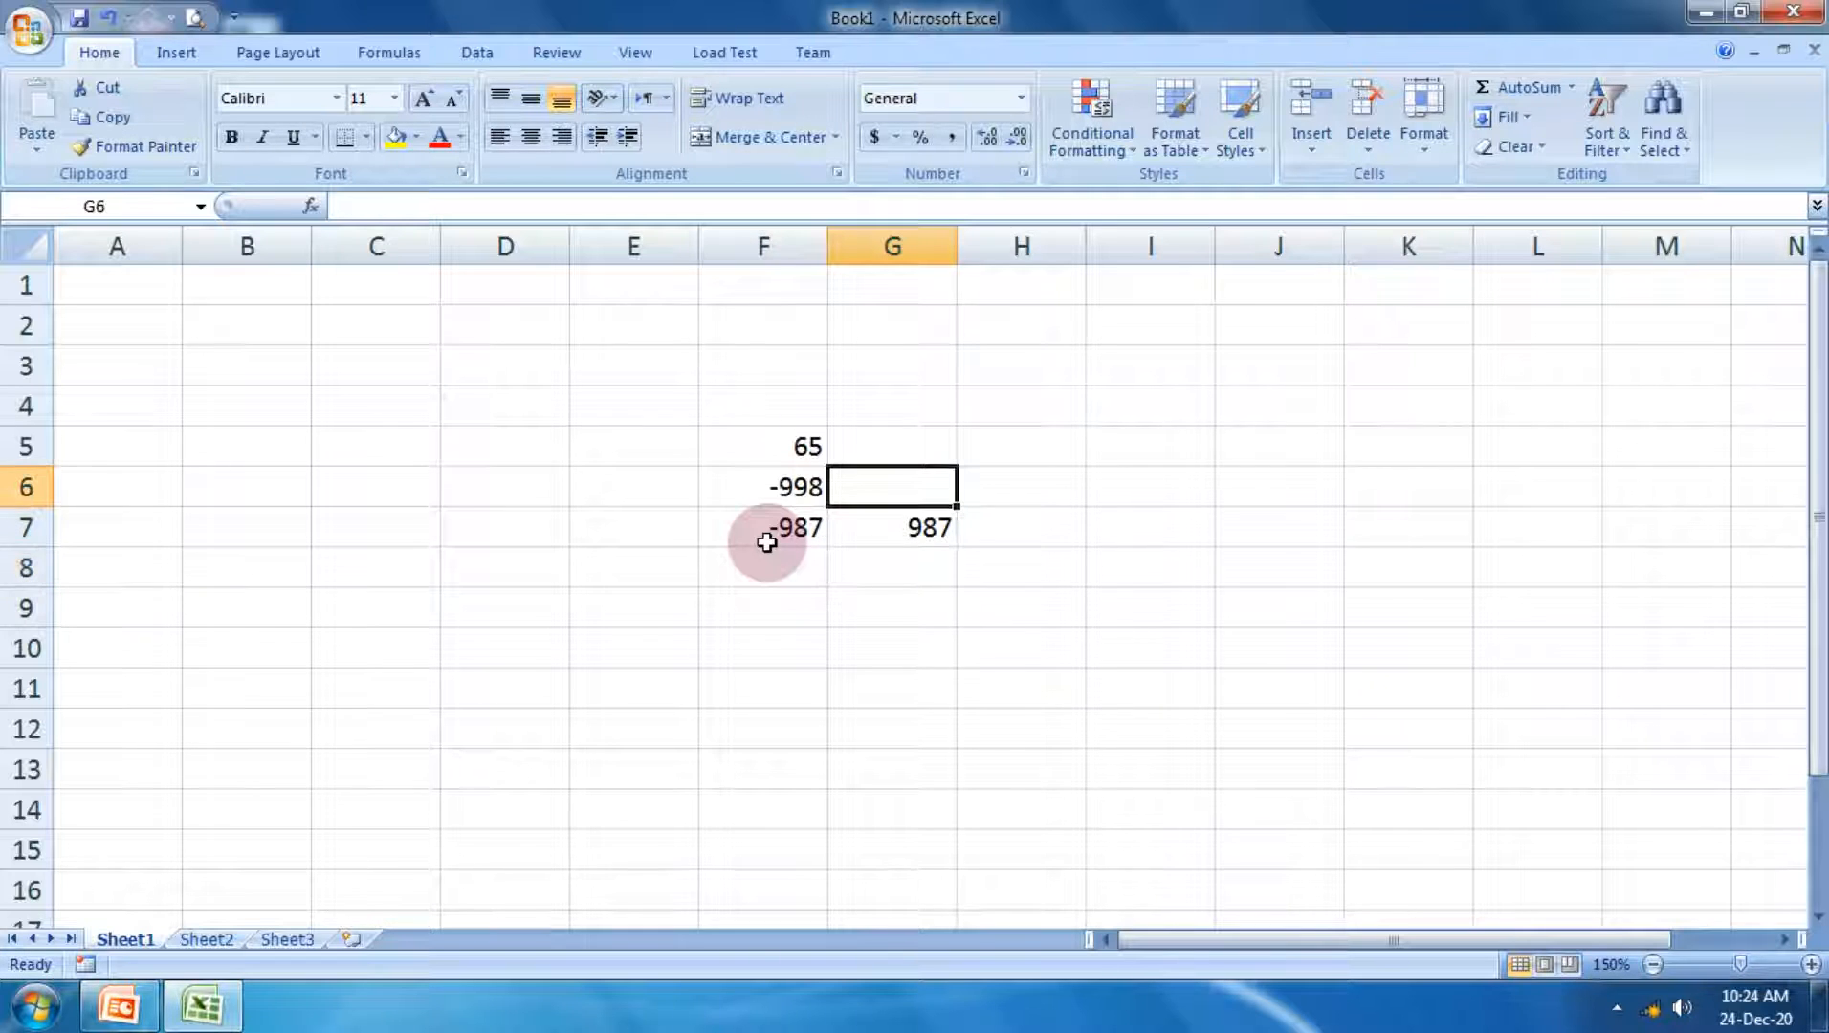
pyautogui.write('=abs')
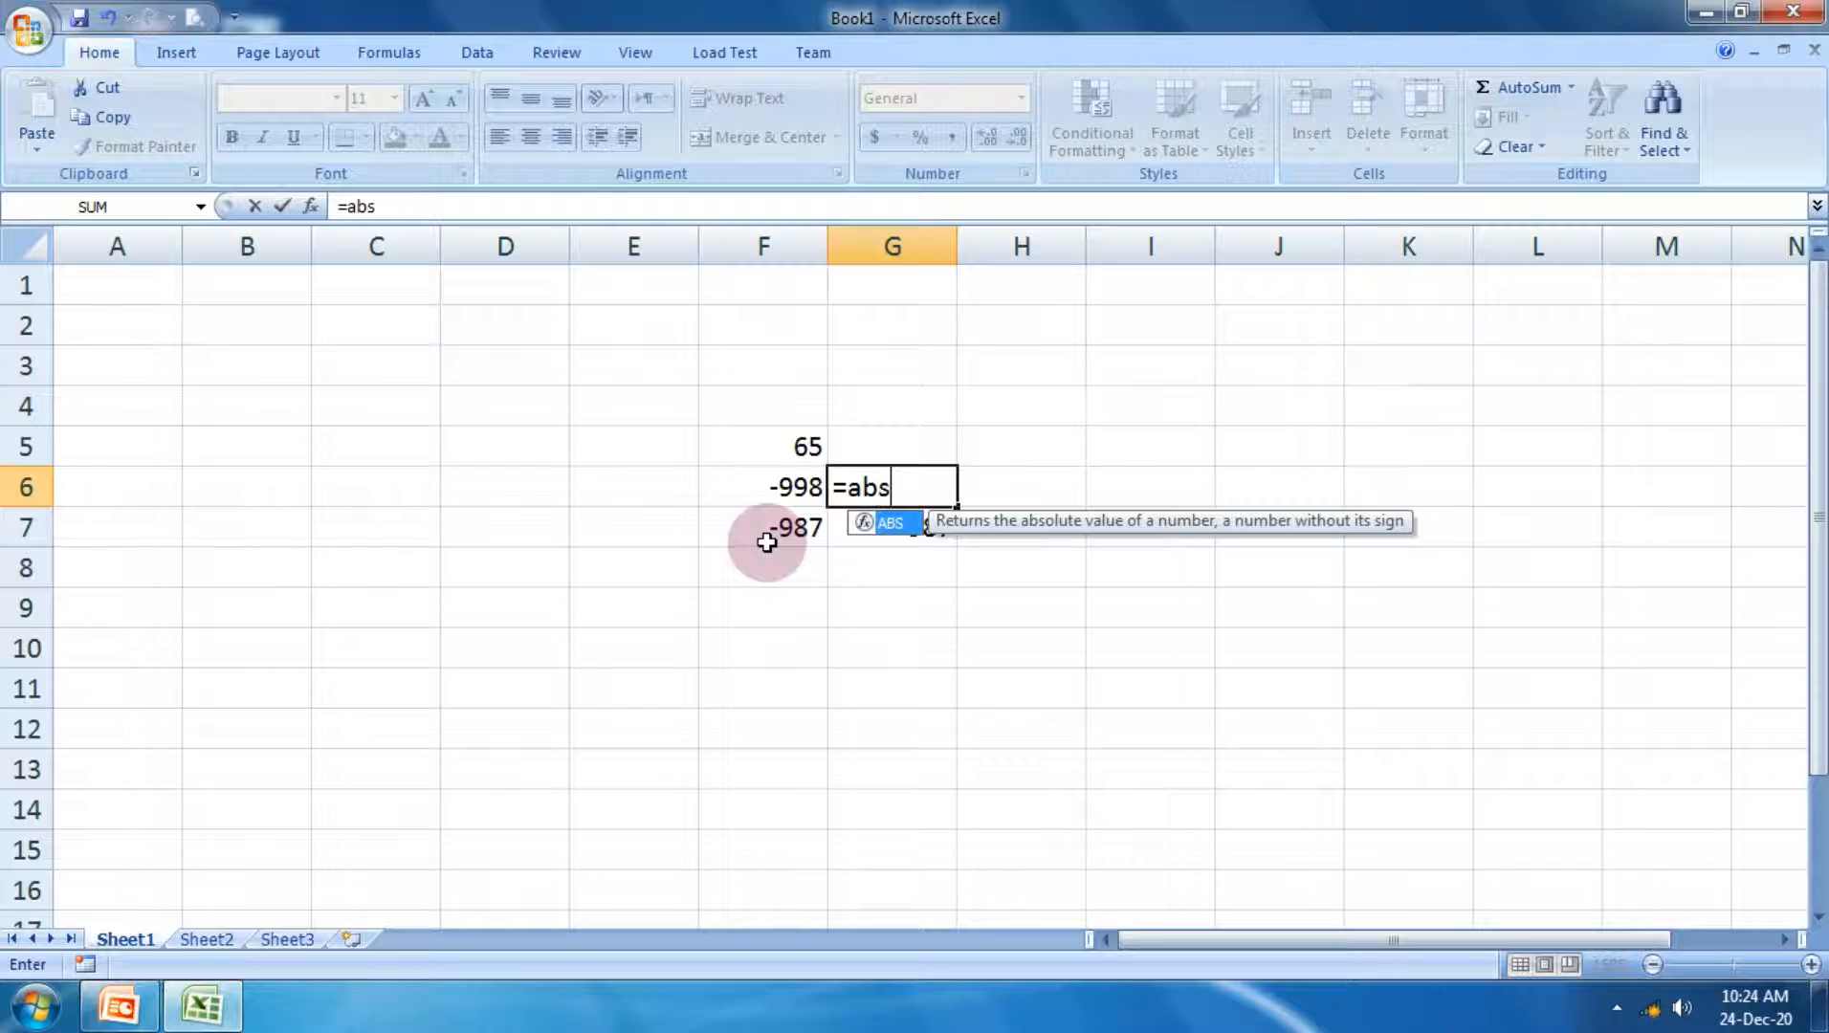
pyautogui.write('(')
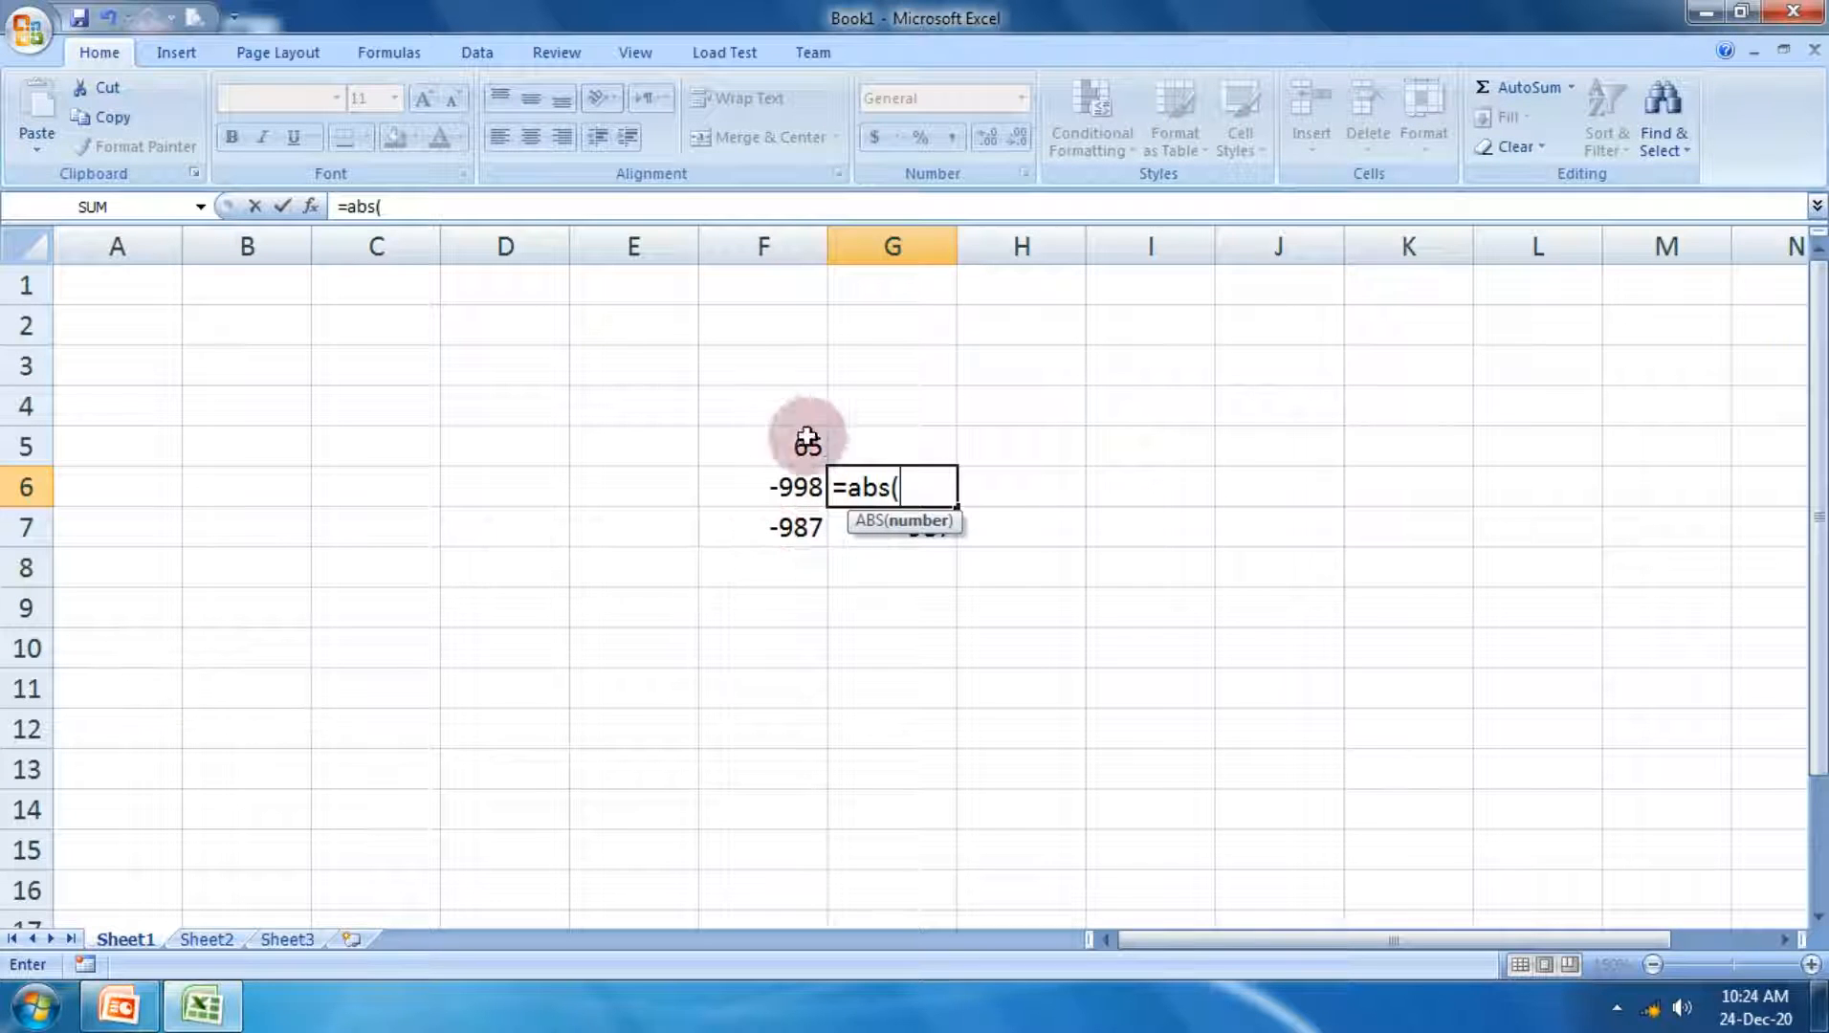
pyautogui.click(767, 485)
pyautogui.write(')')
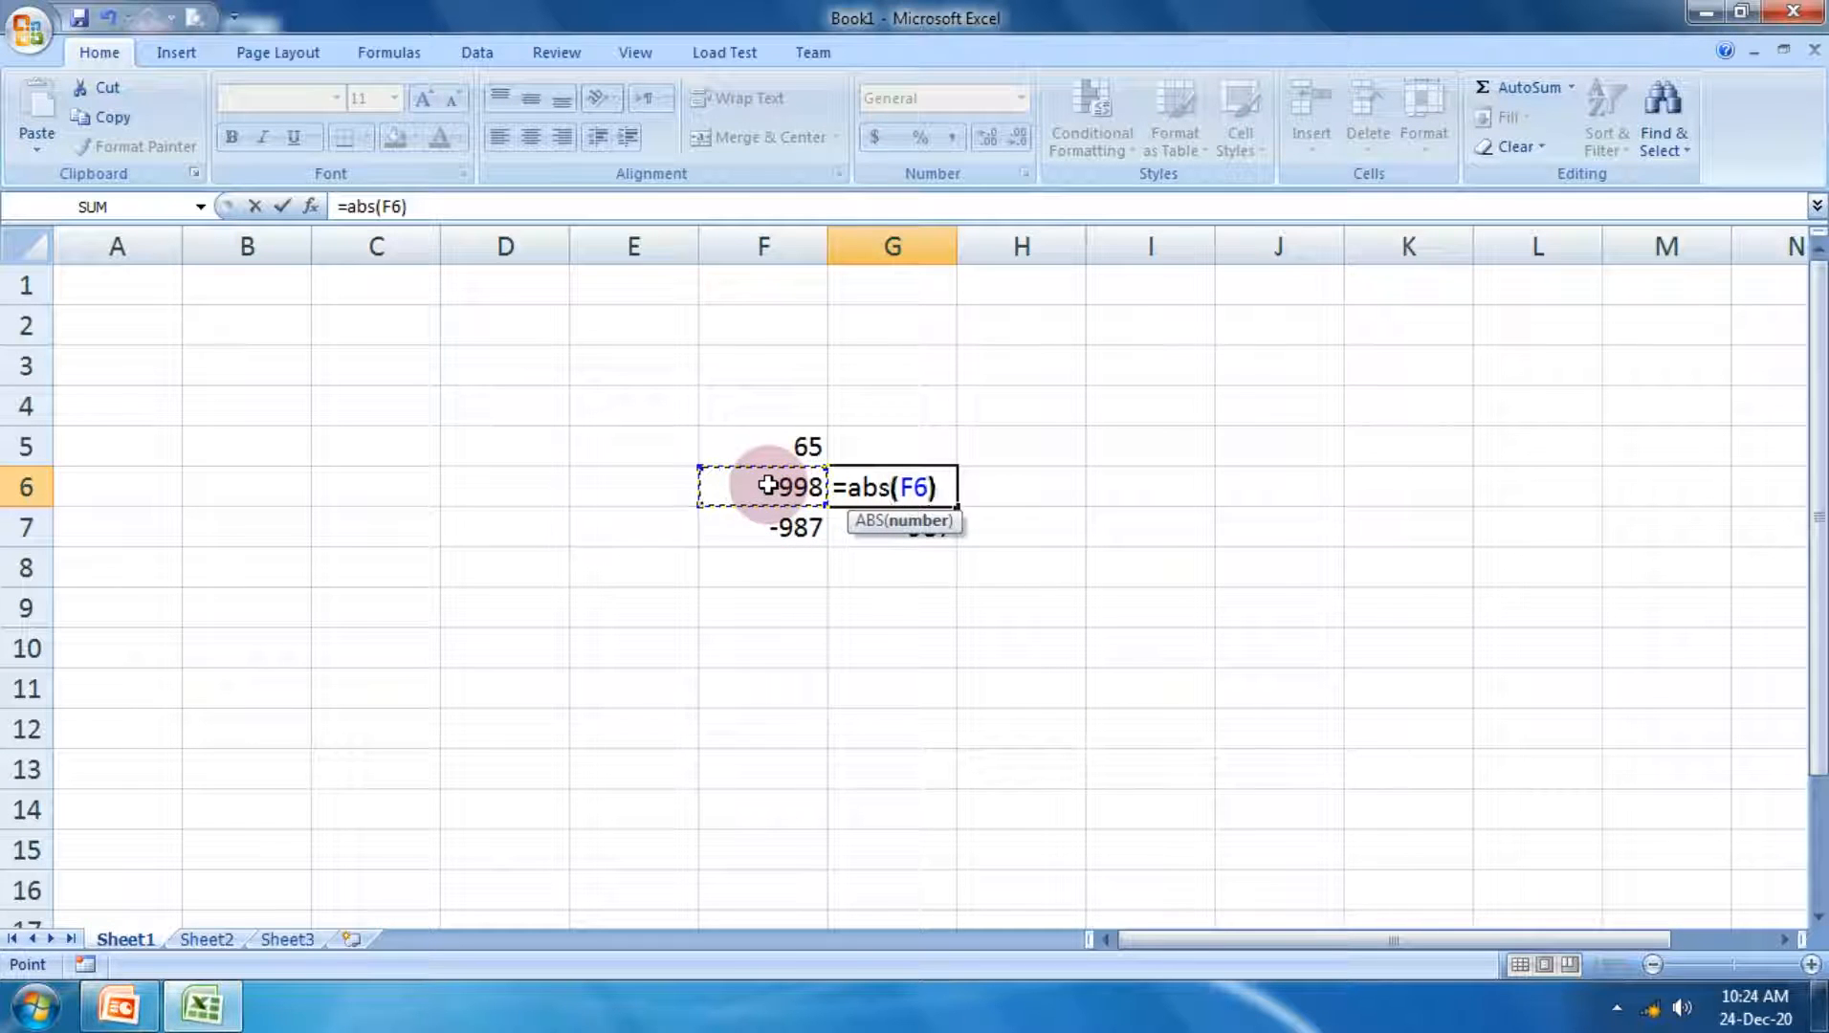
pyautogui.press('Return')
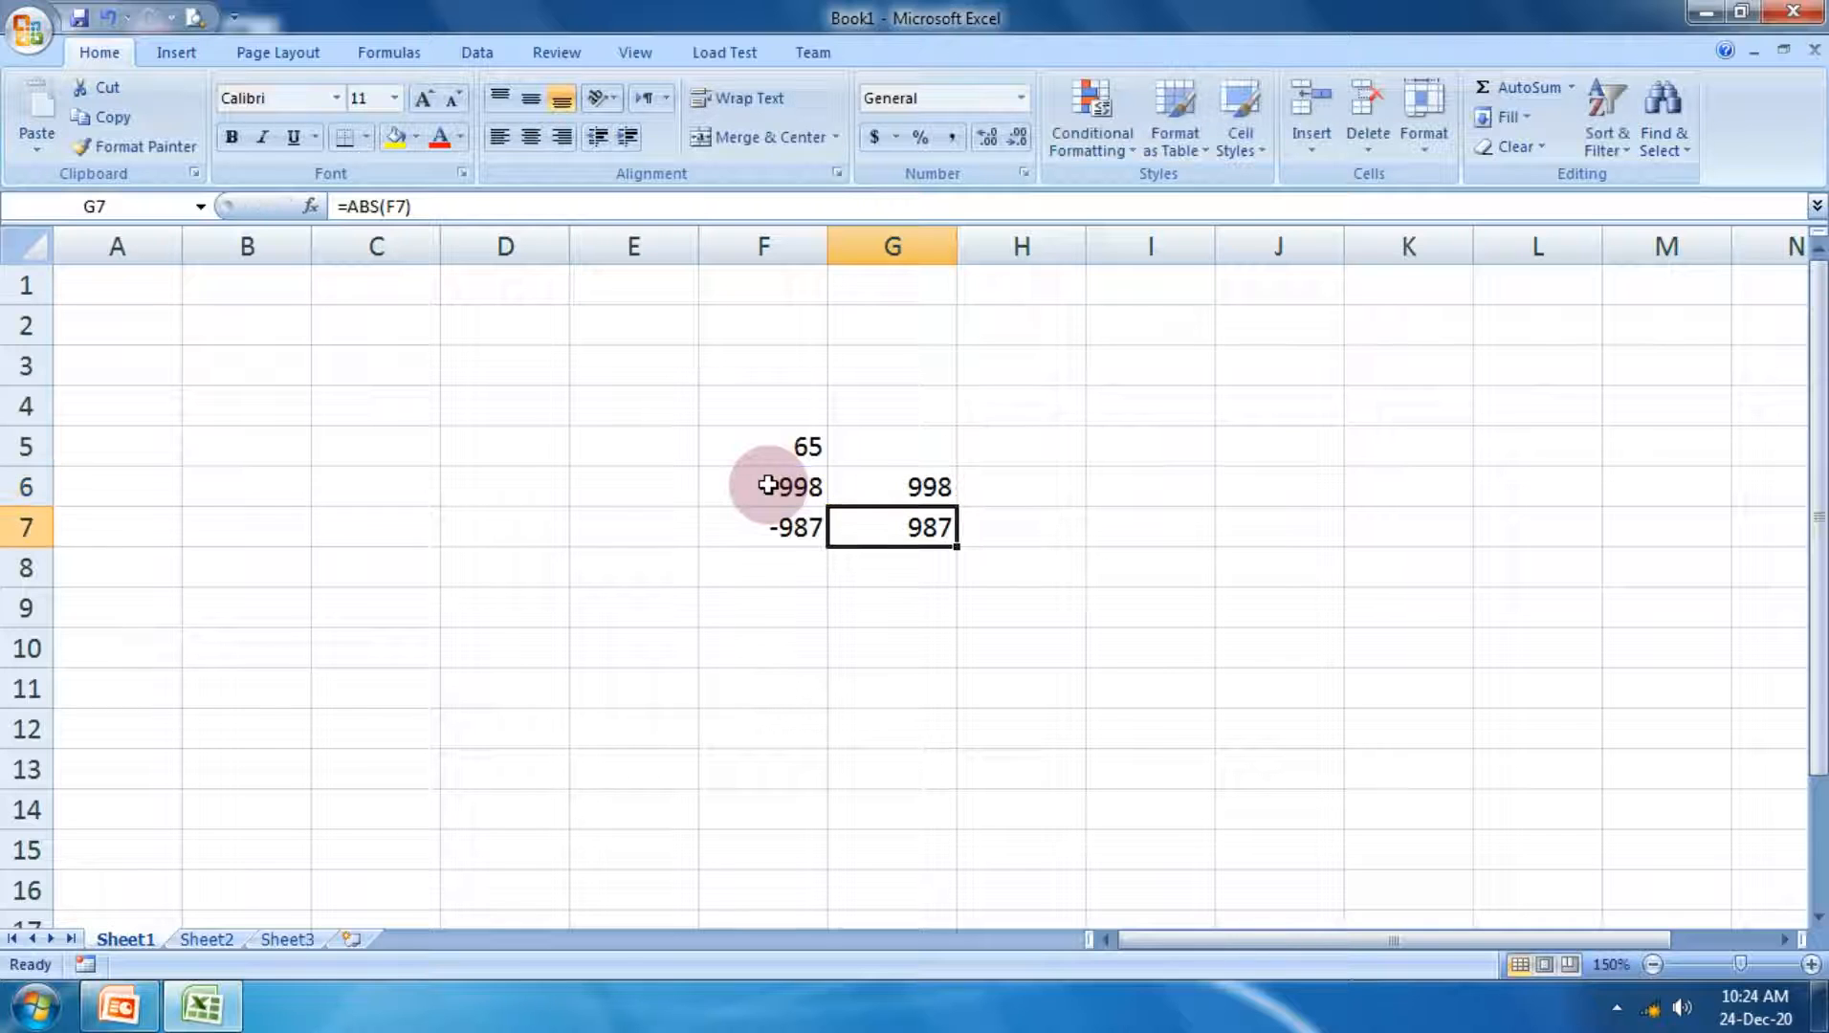
# Step: Calculate the absolute value of F5 in cell G5 with the formula =abs(F5)
pyautogui.press('Up')
pyautogui.press('Up')
pyautogui.write('=')
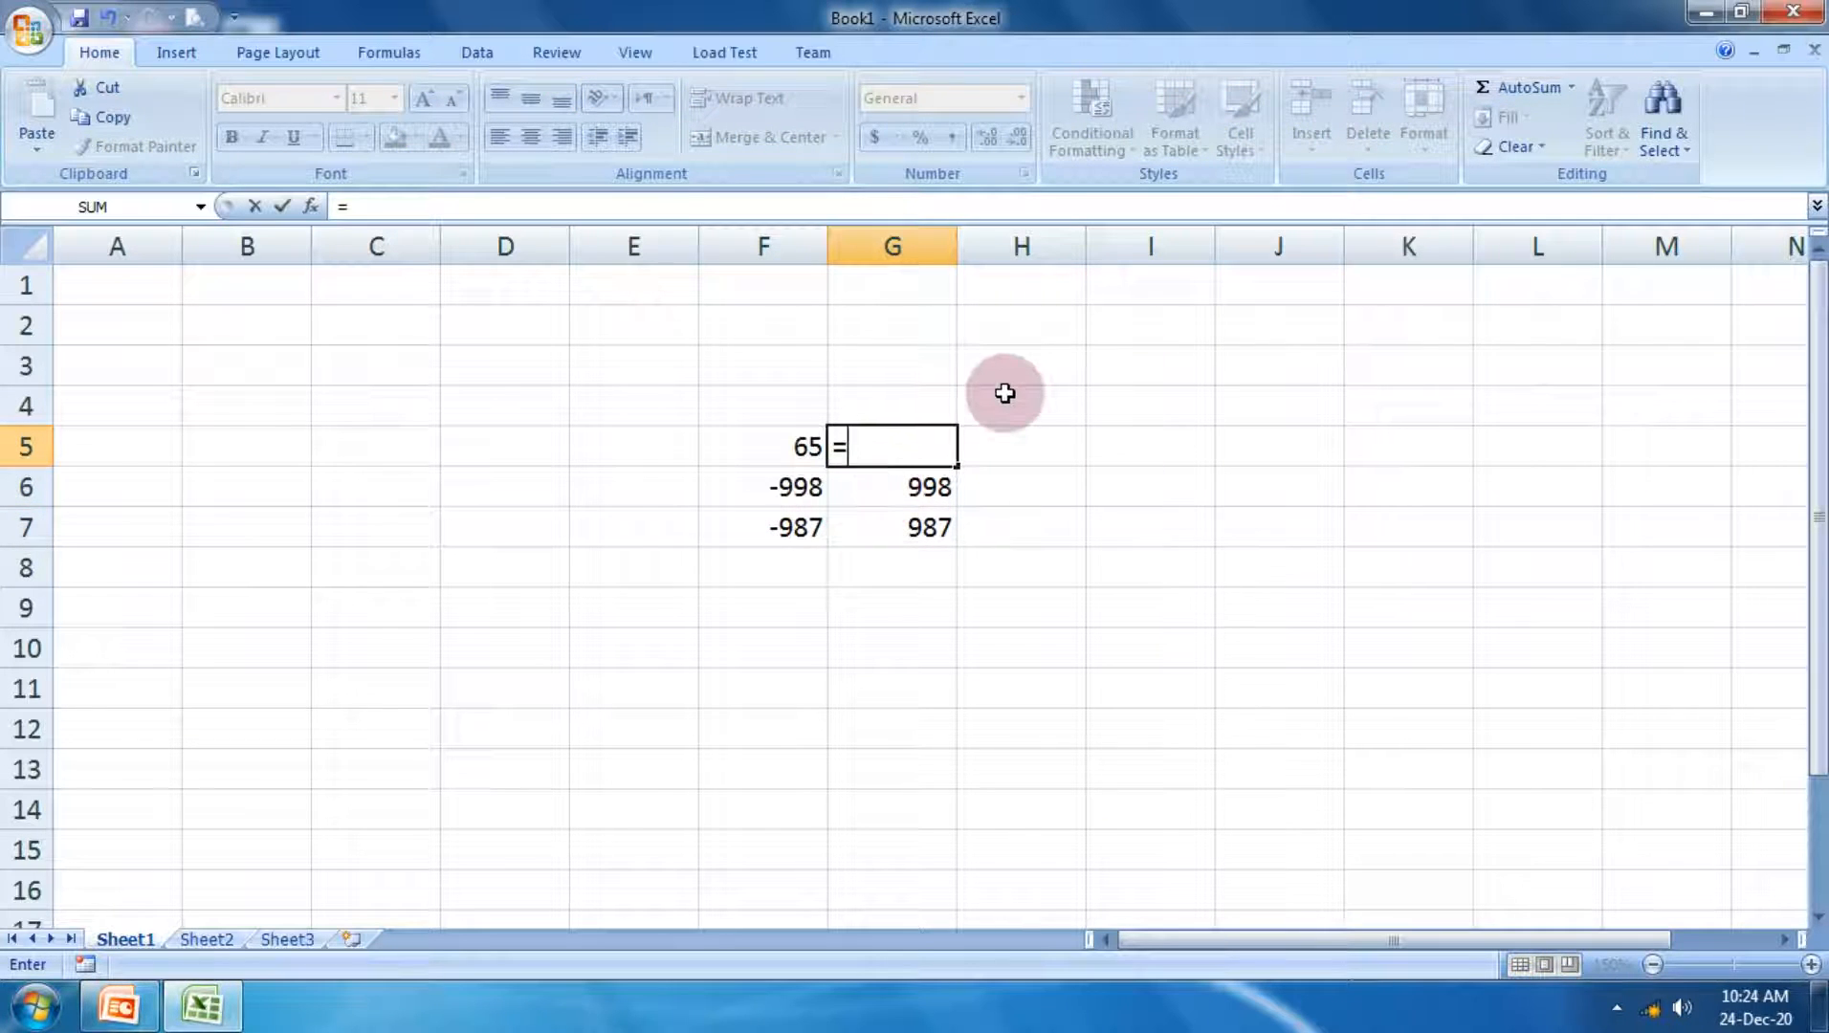
pyautogui.write('abs(')
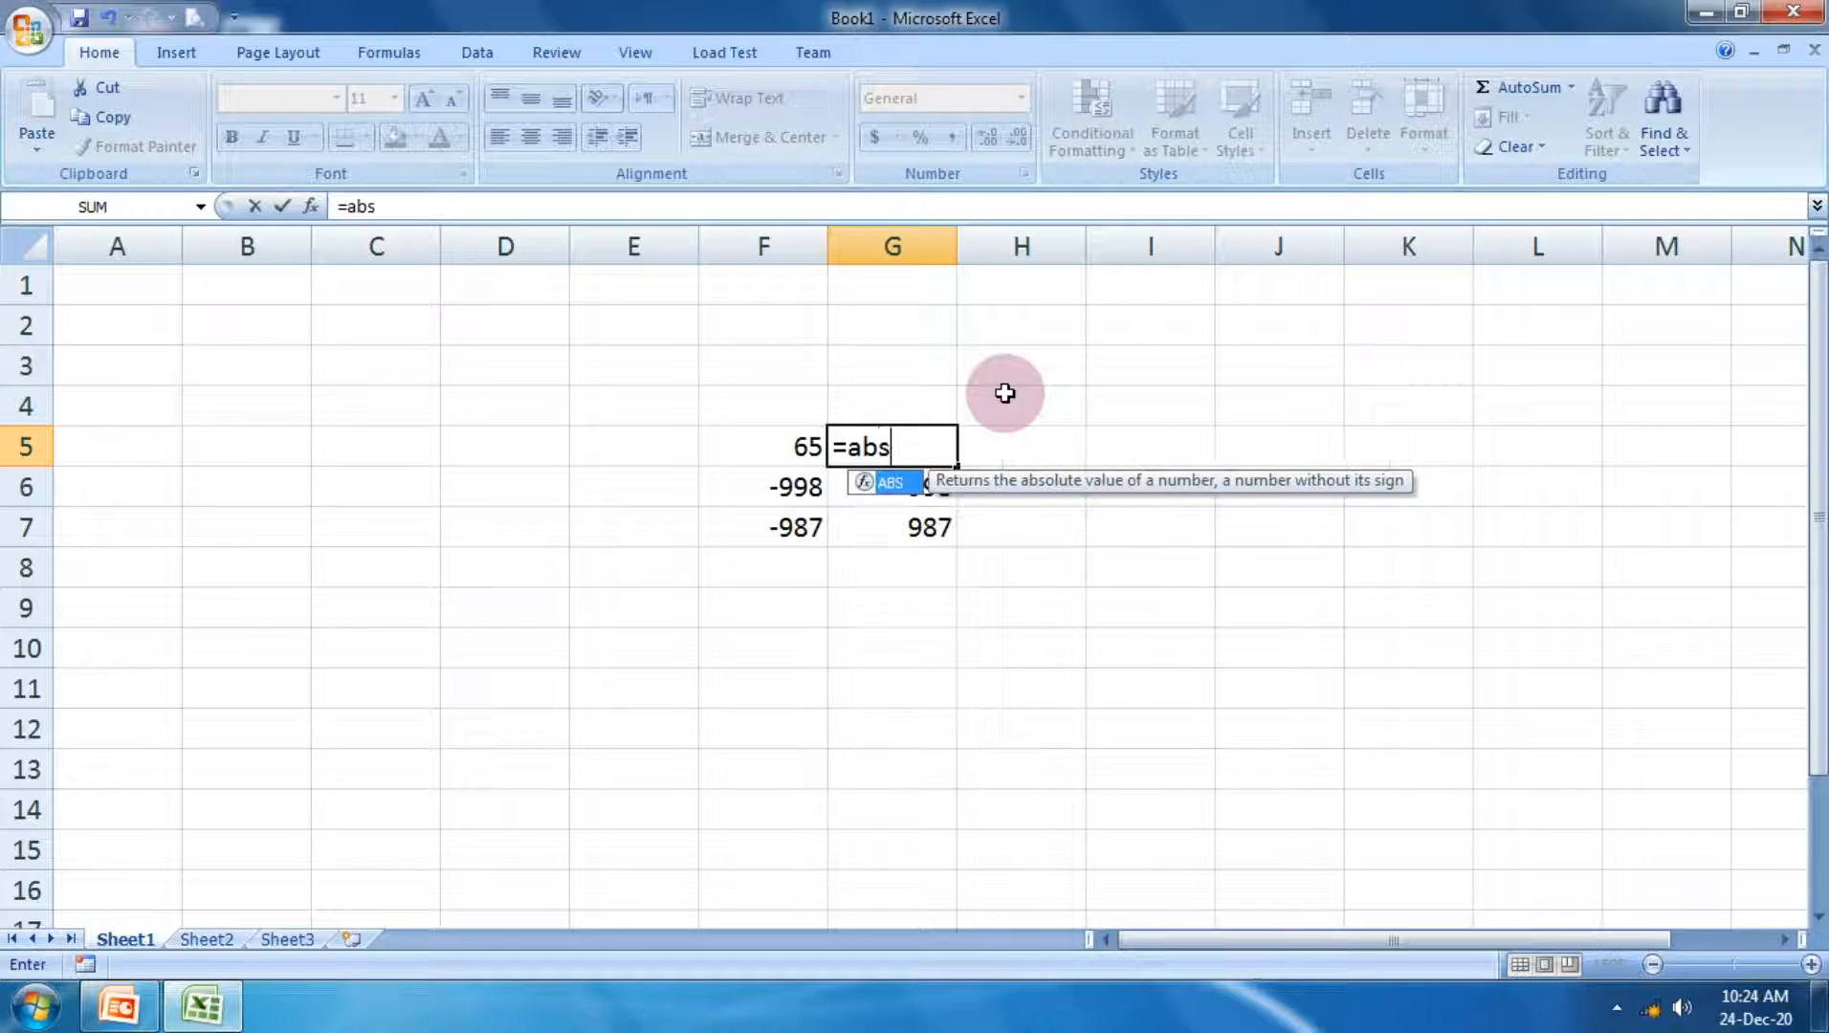
pyautogui.click(802, 461)
pyautogui.write(')')
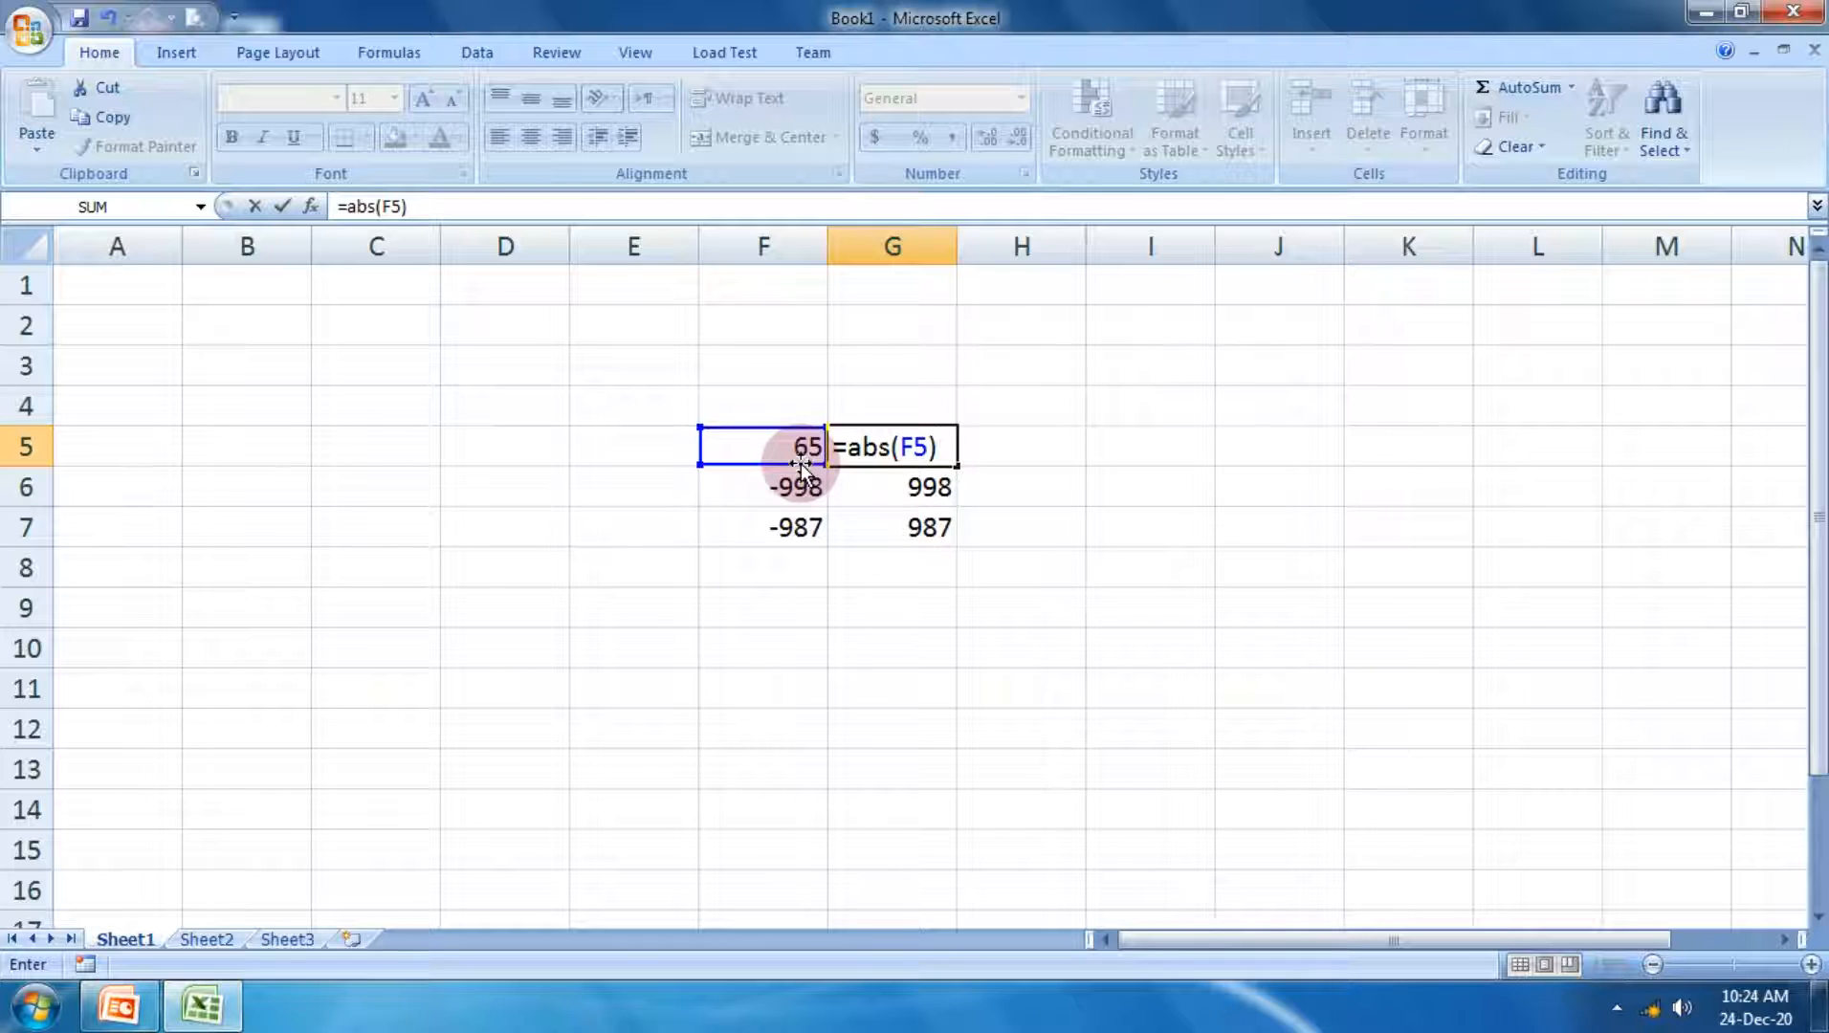
pyautogui.press('Return')
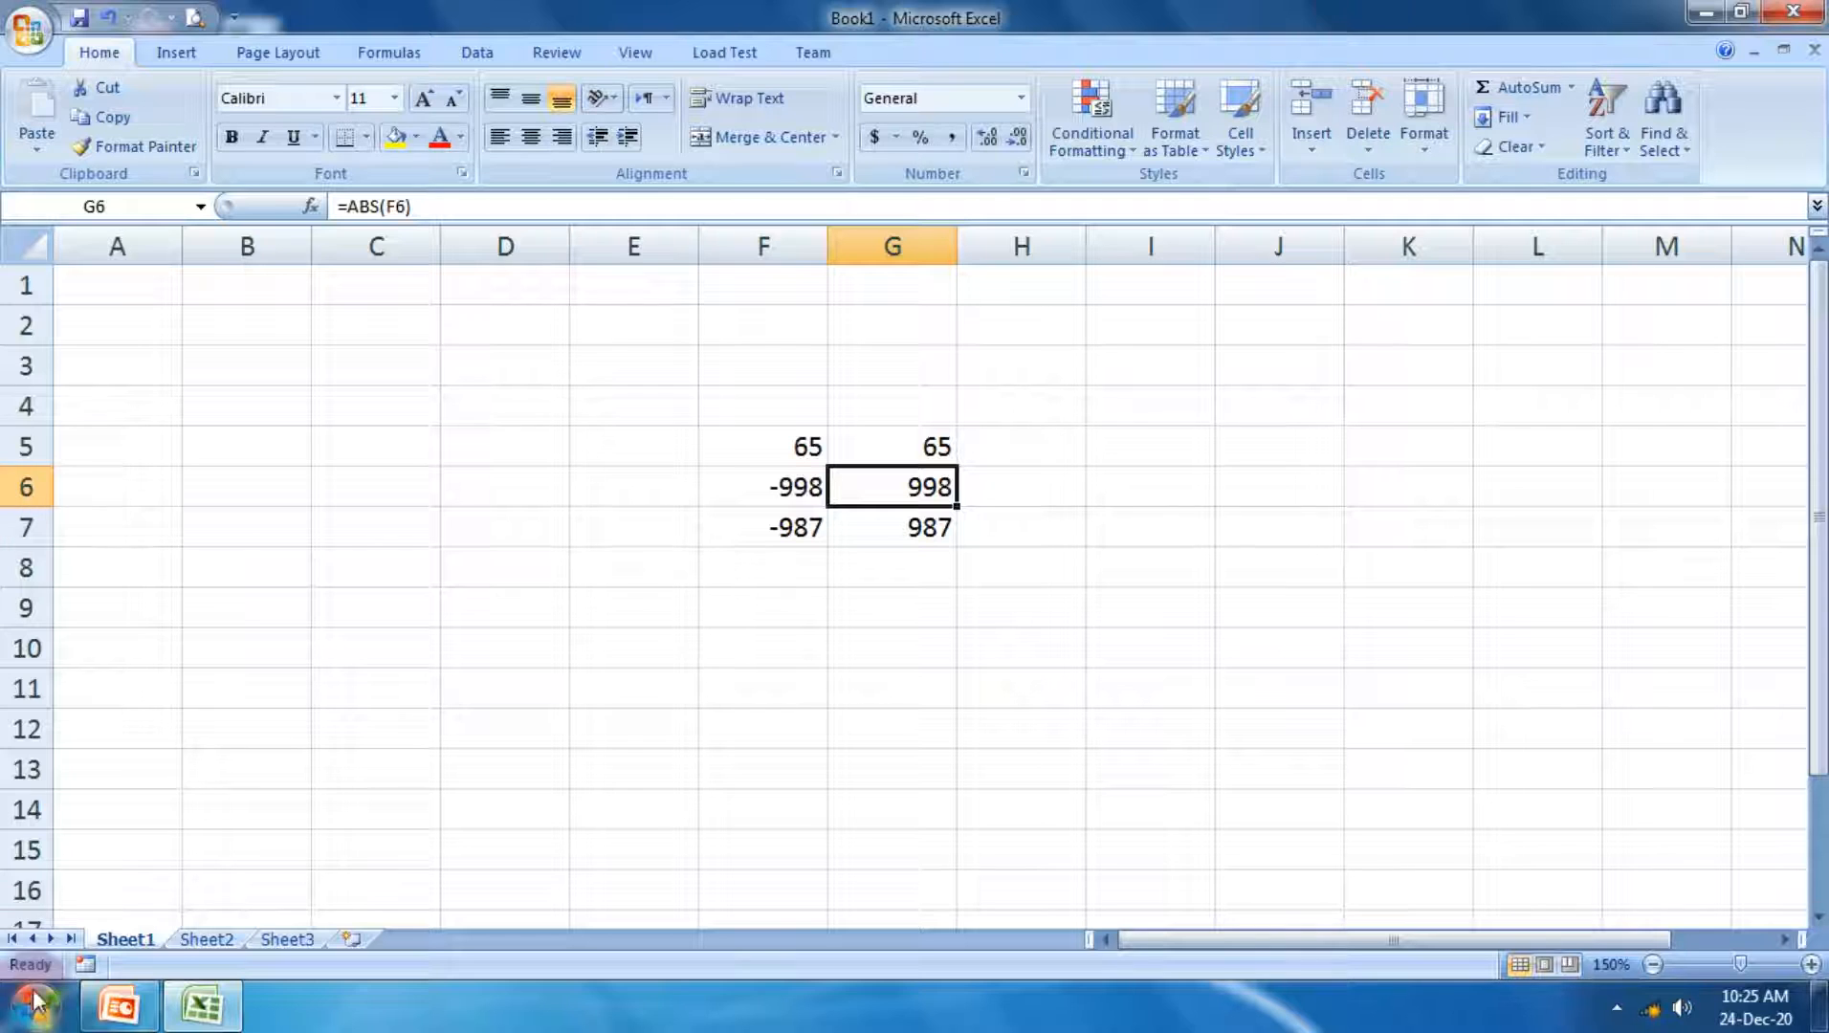
# Step: Switch to the MS excel presentation in PowerPoint and view the ABS and Average slides as a slide show
pyautogui.click(121, 1009)
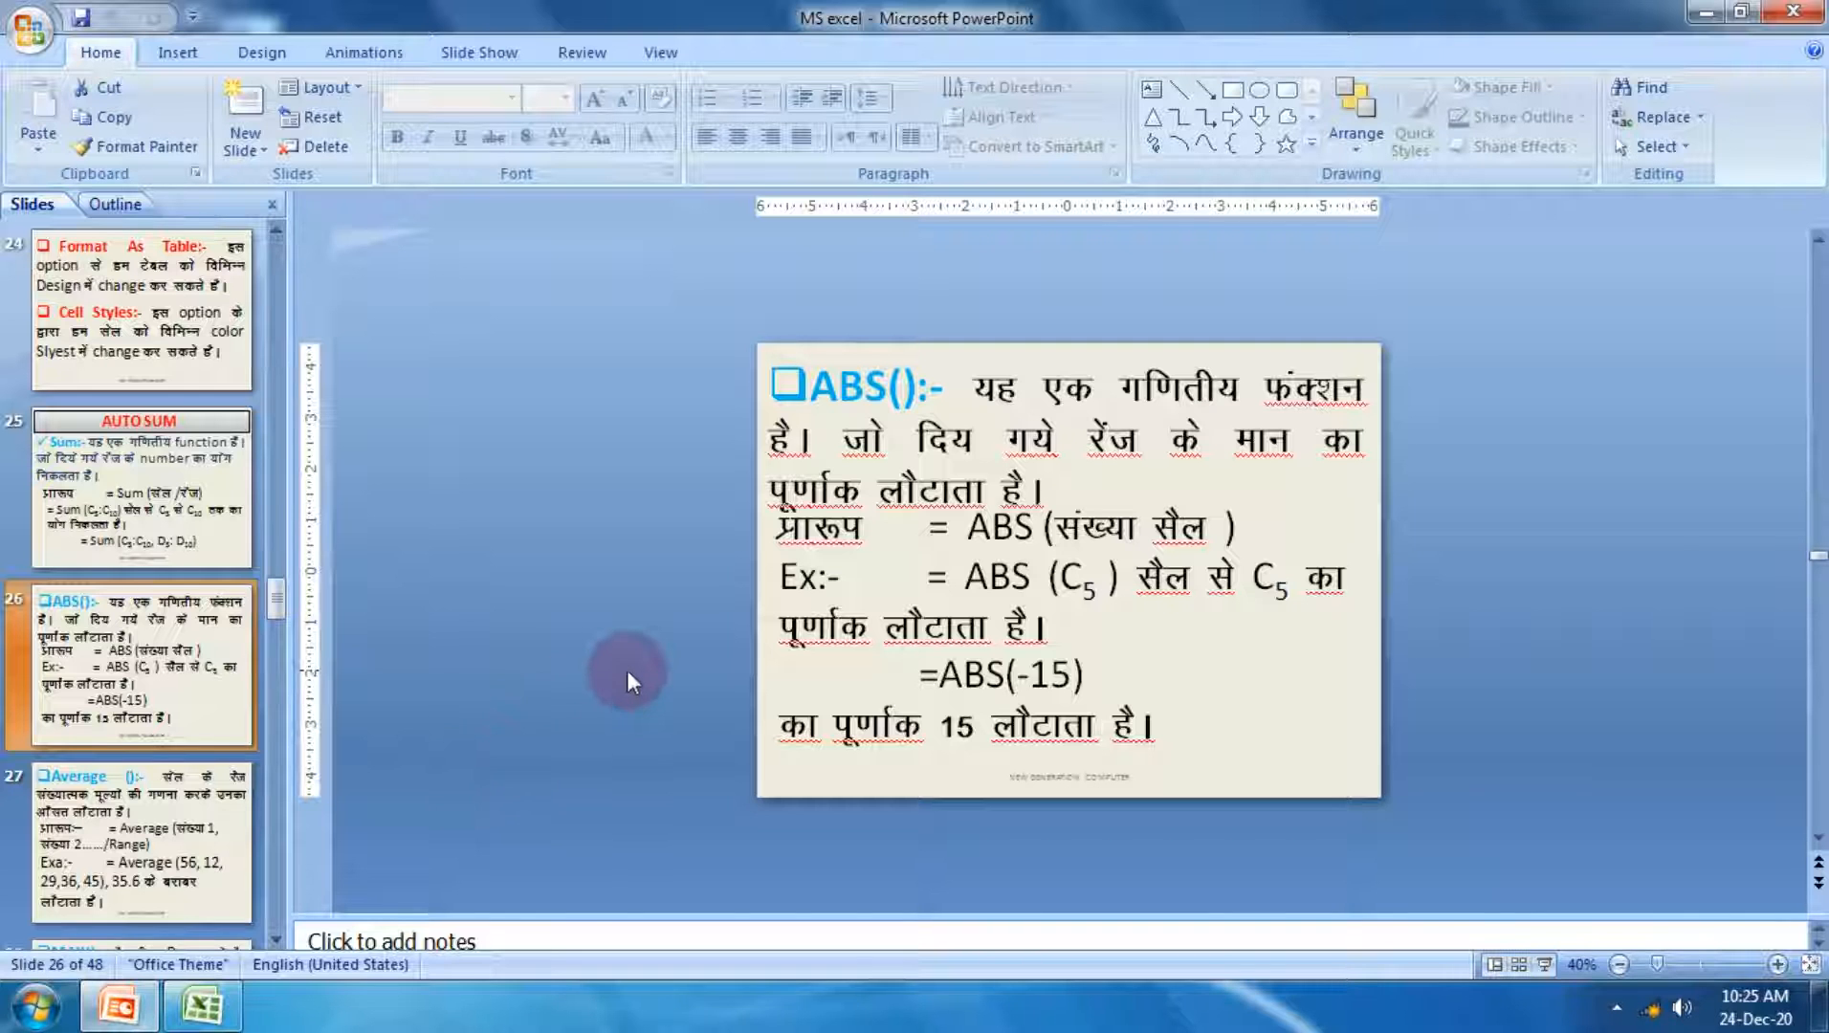
pyautogui.hotkey('shift', 'F5')
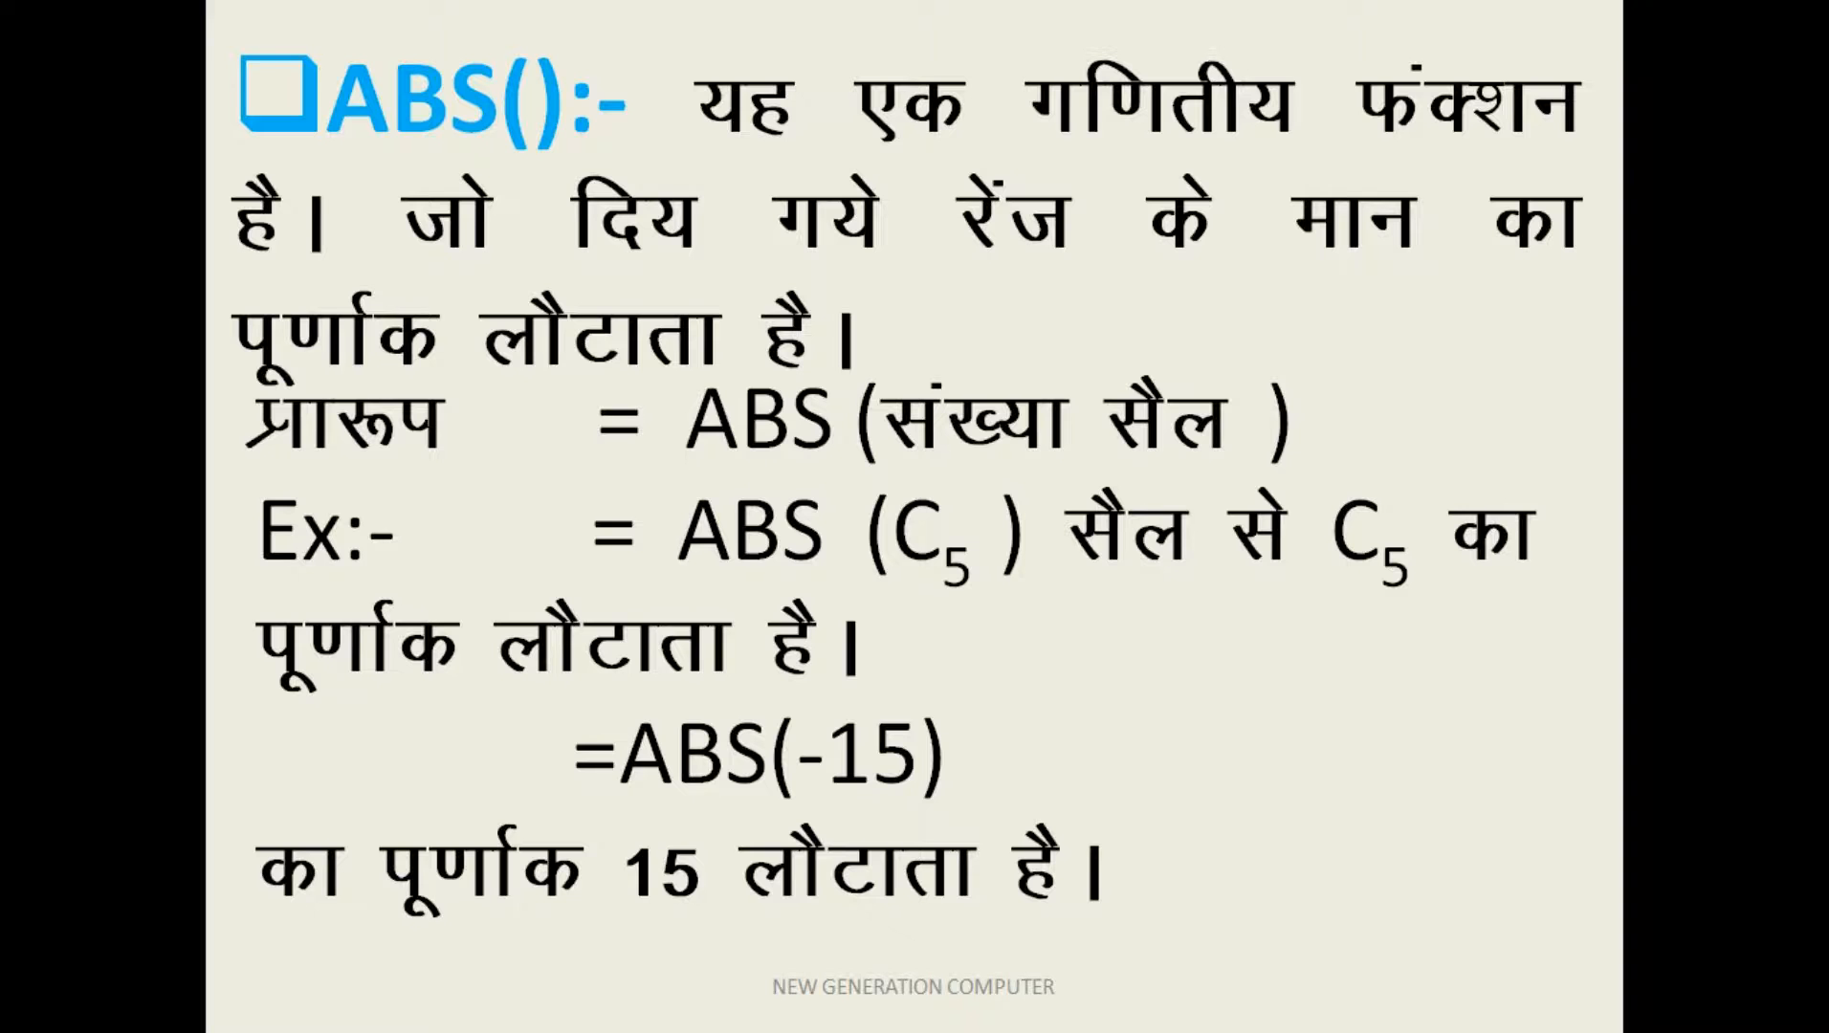
pyautogui.press('Right')
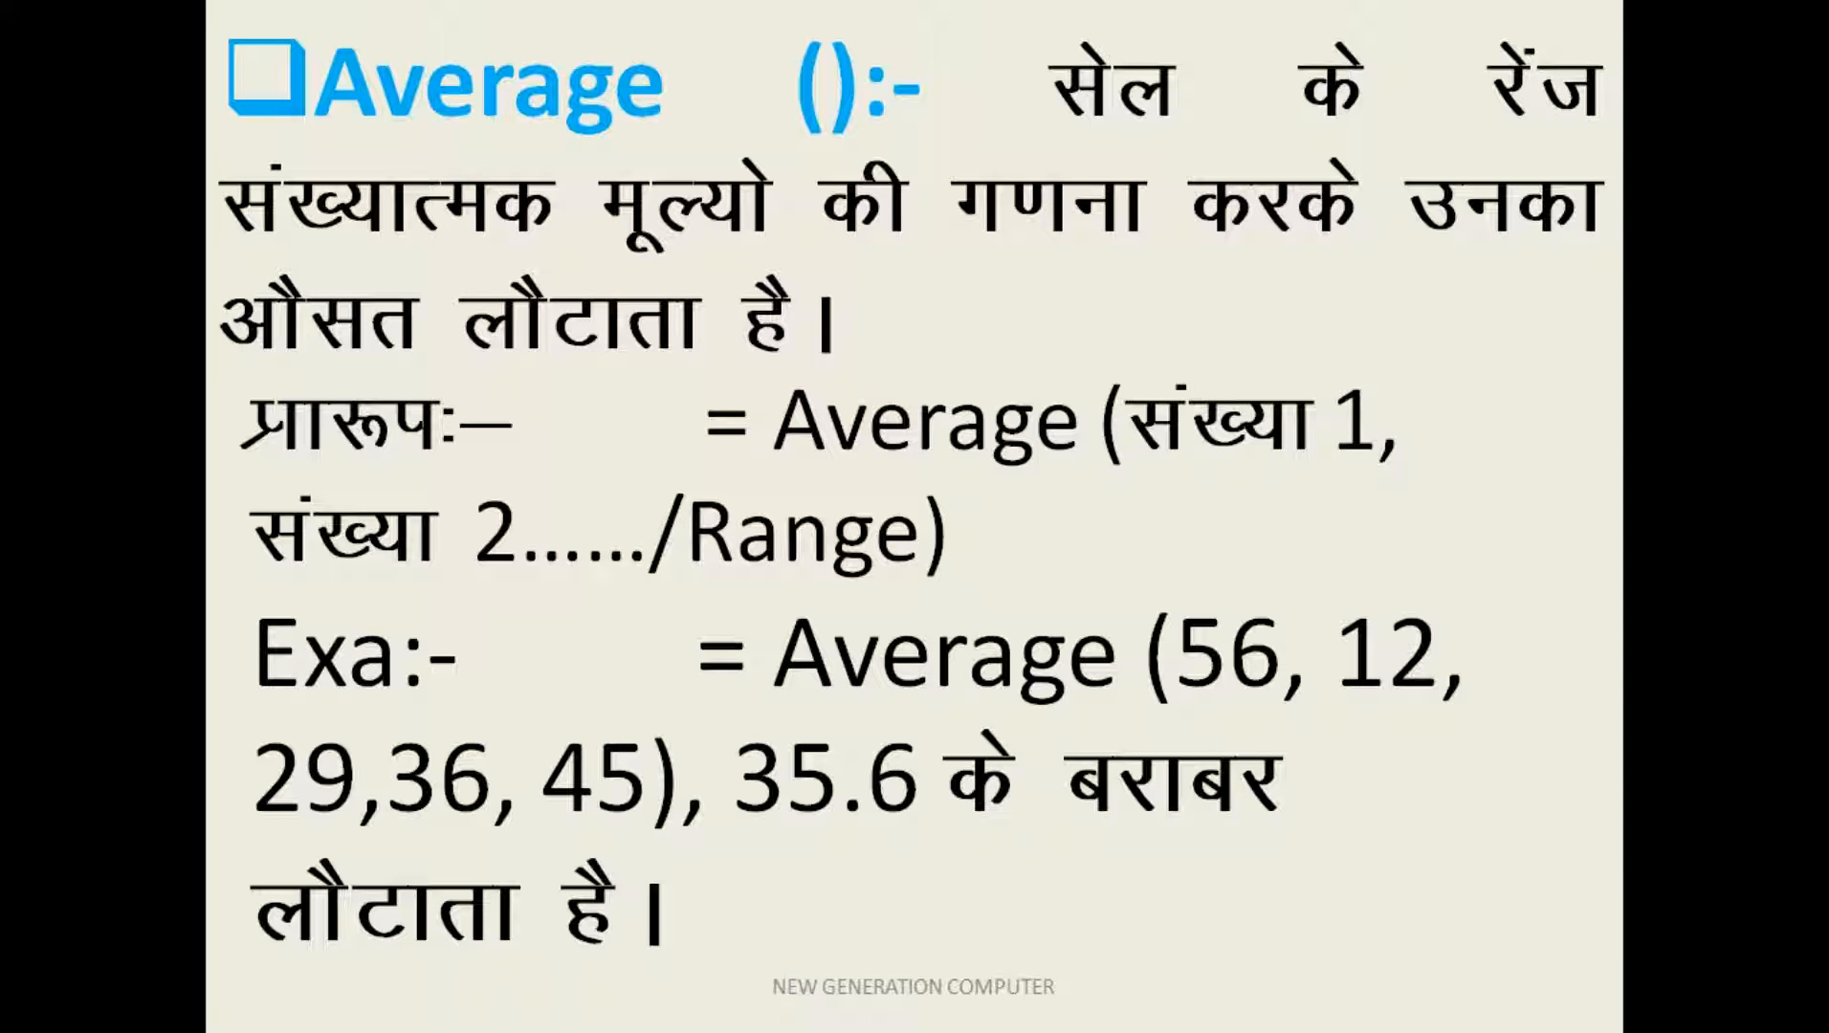
pyautogui.press('Escape')
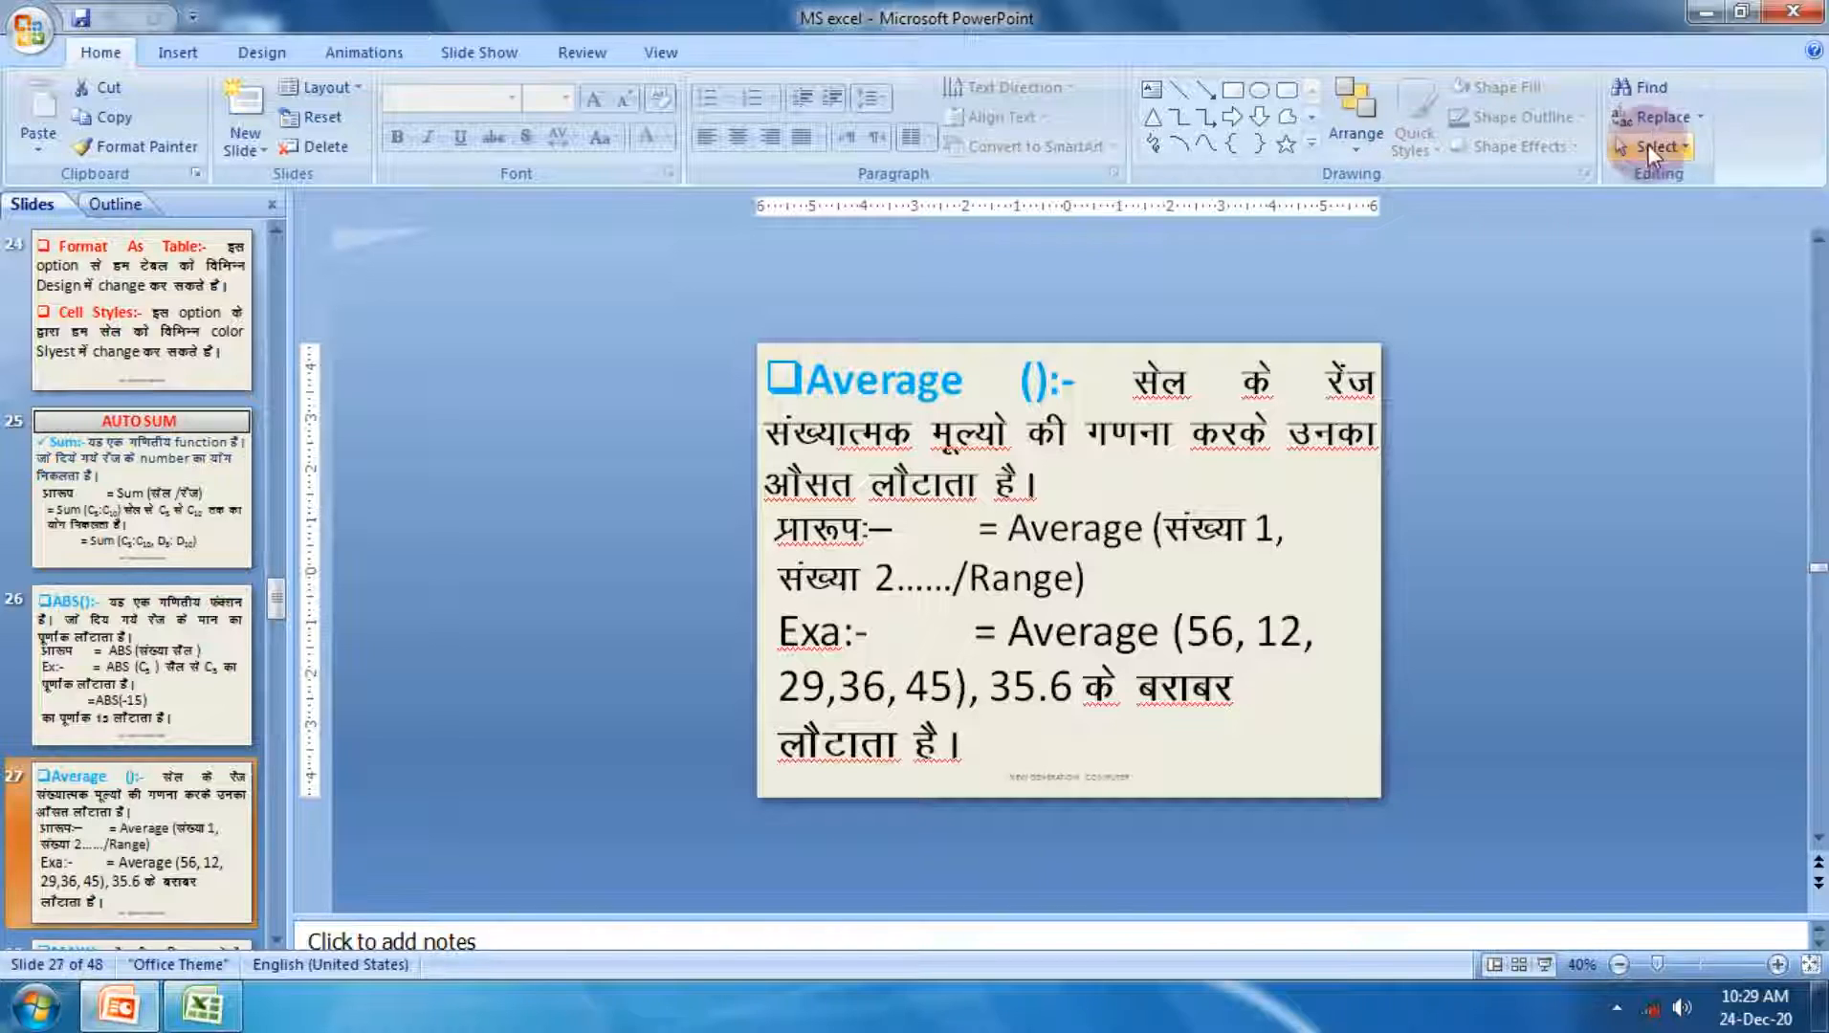
# Step: Switch back to the Excel workbook and enter the numbers 7, 9, 4 and 2 in cells D10 to D13
pyautogui.click(1704, 11)
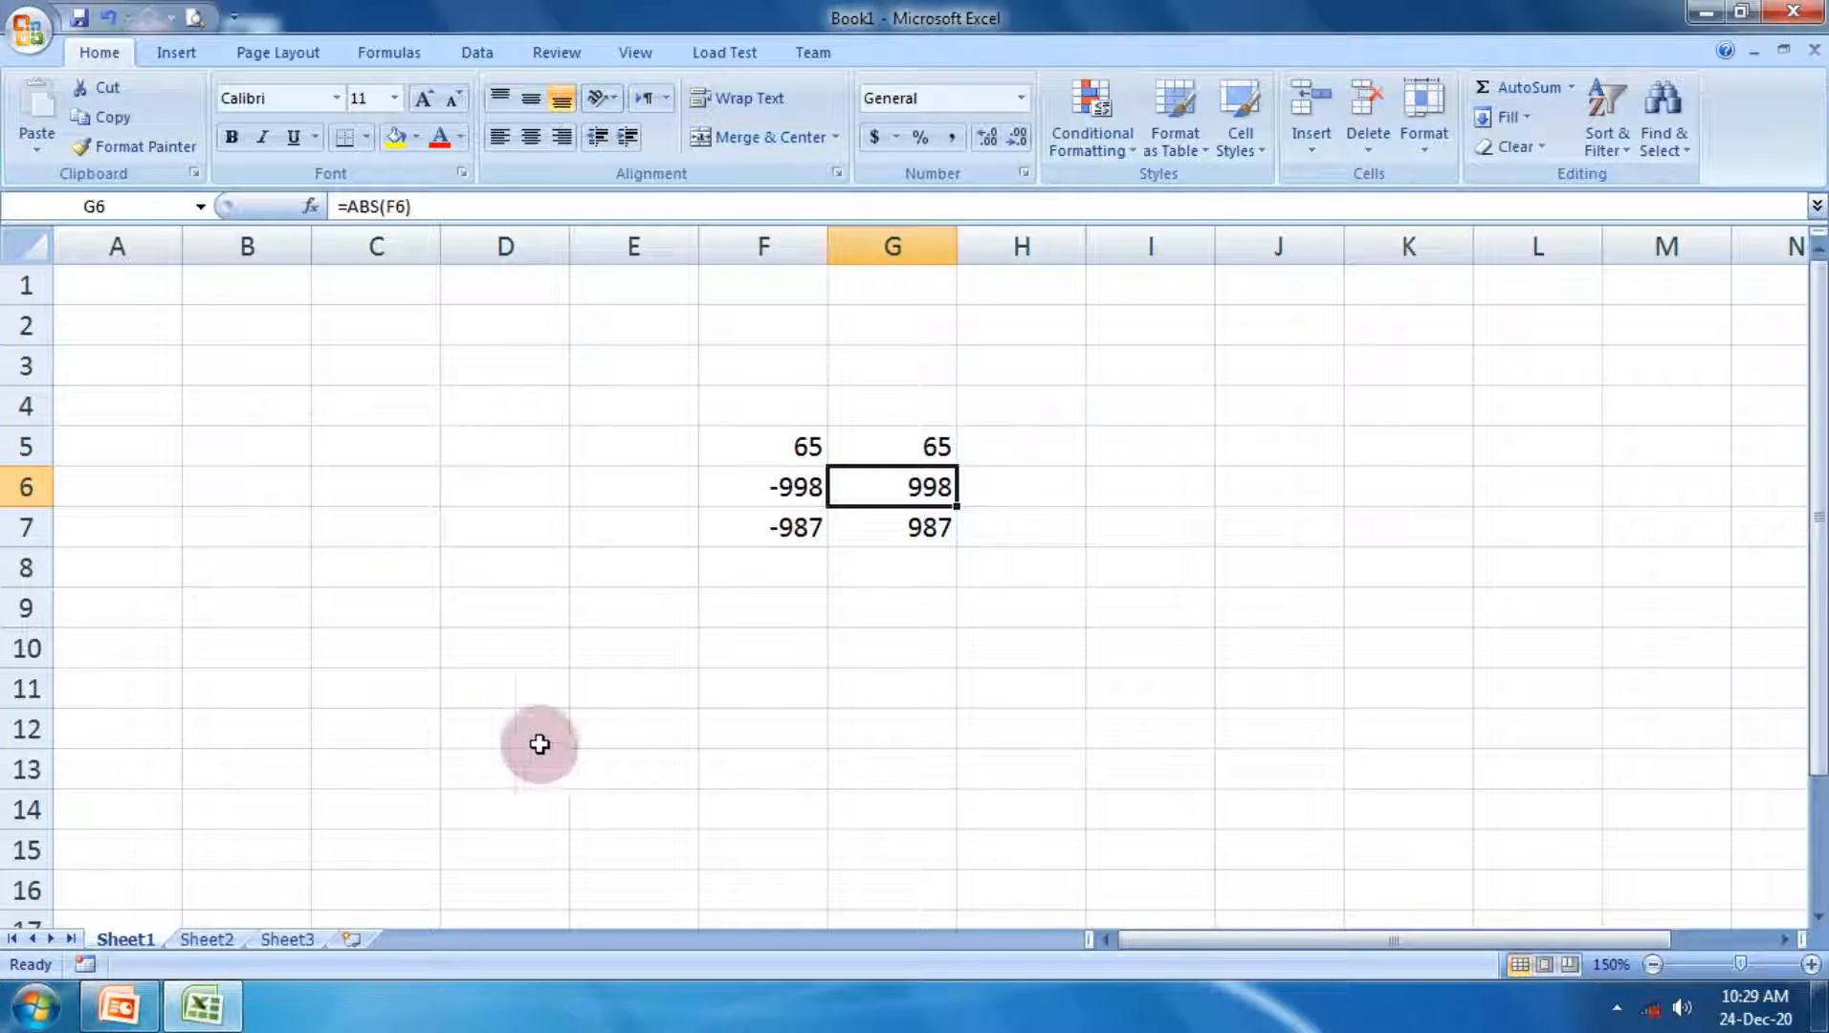
pyautogui.click(735, 681)
pyautogui.scroll(-2, 735, 650)
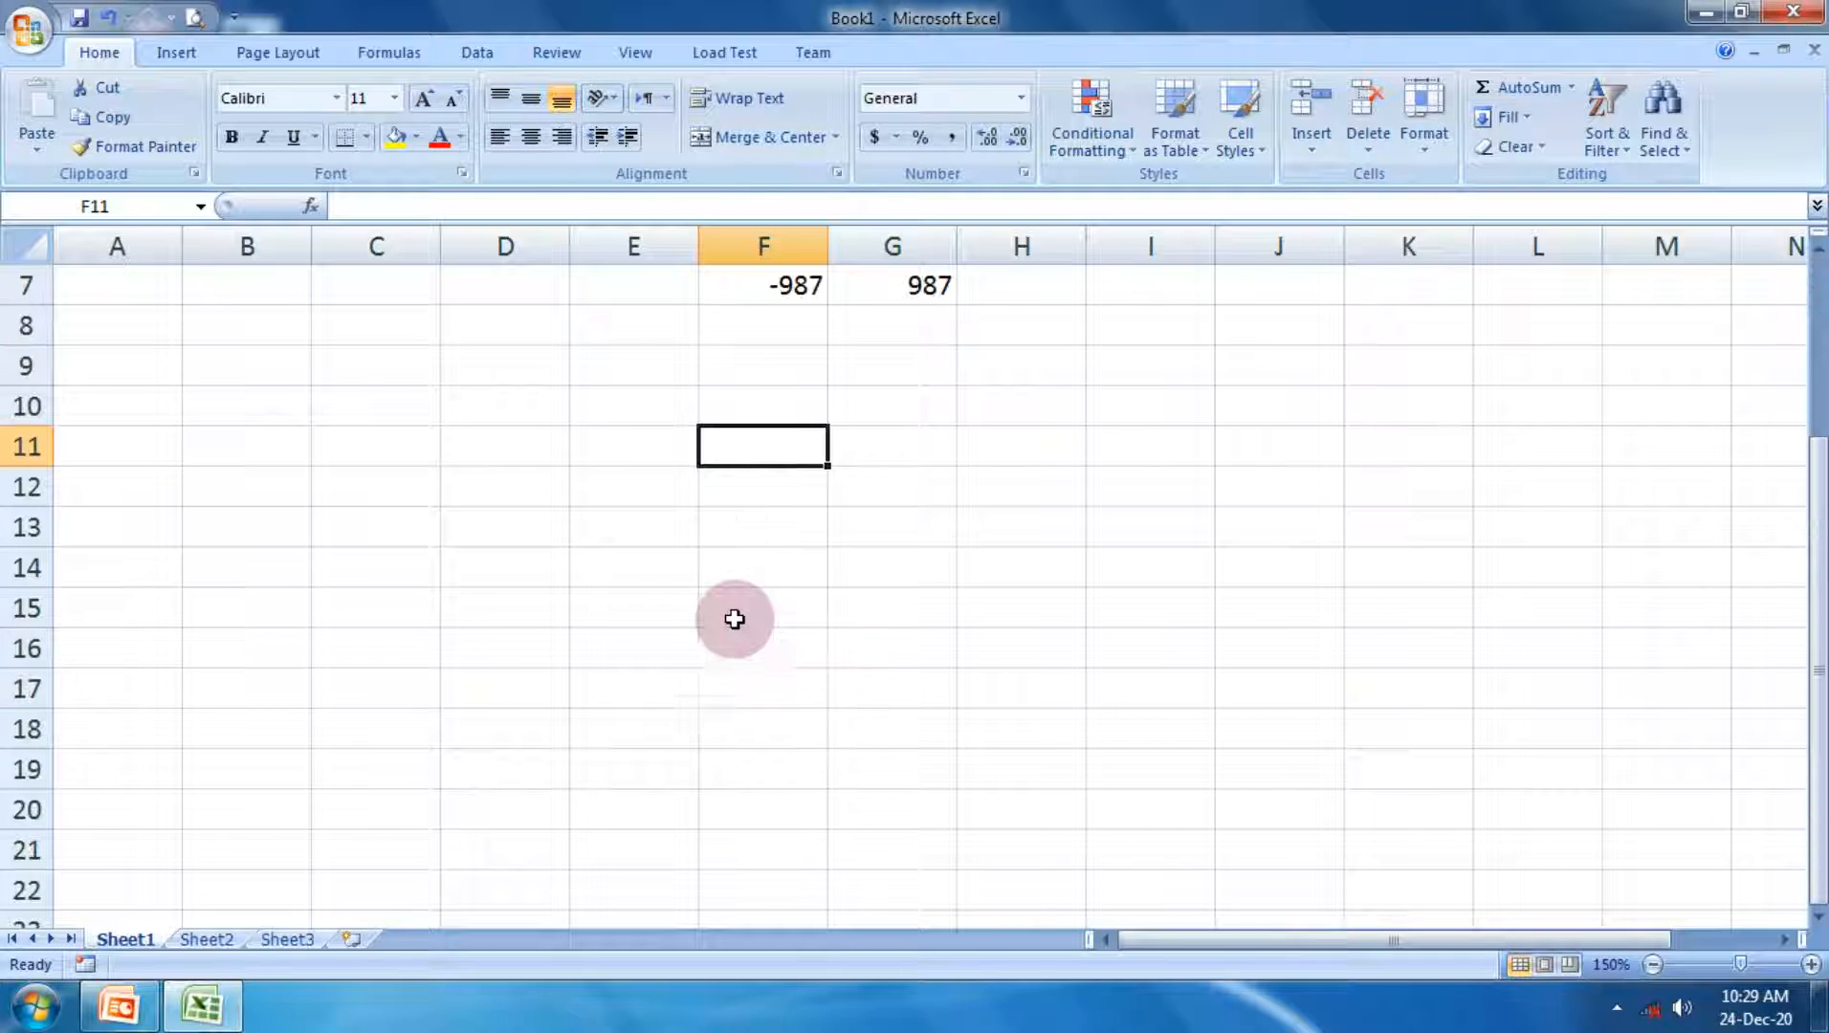
pyautogui.click(545, 392)
pyautogui.write('7')
pyautogui.press('Return')
pyautogui.write('9')
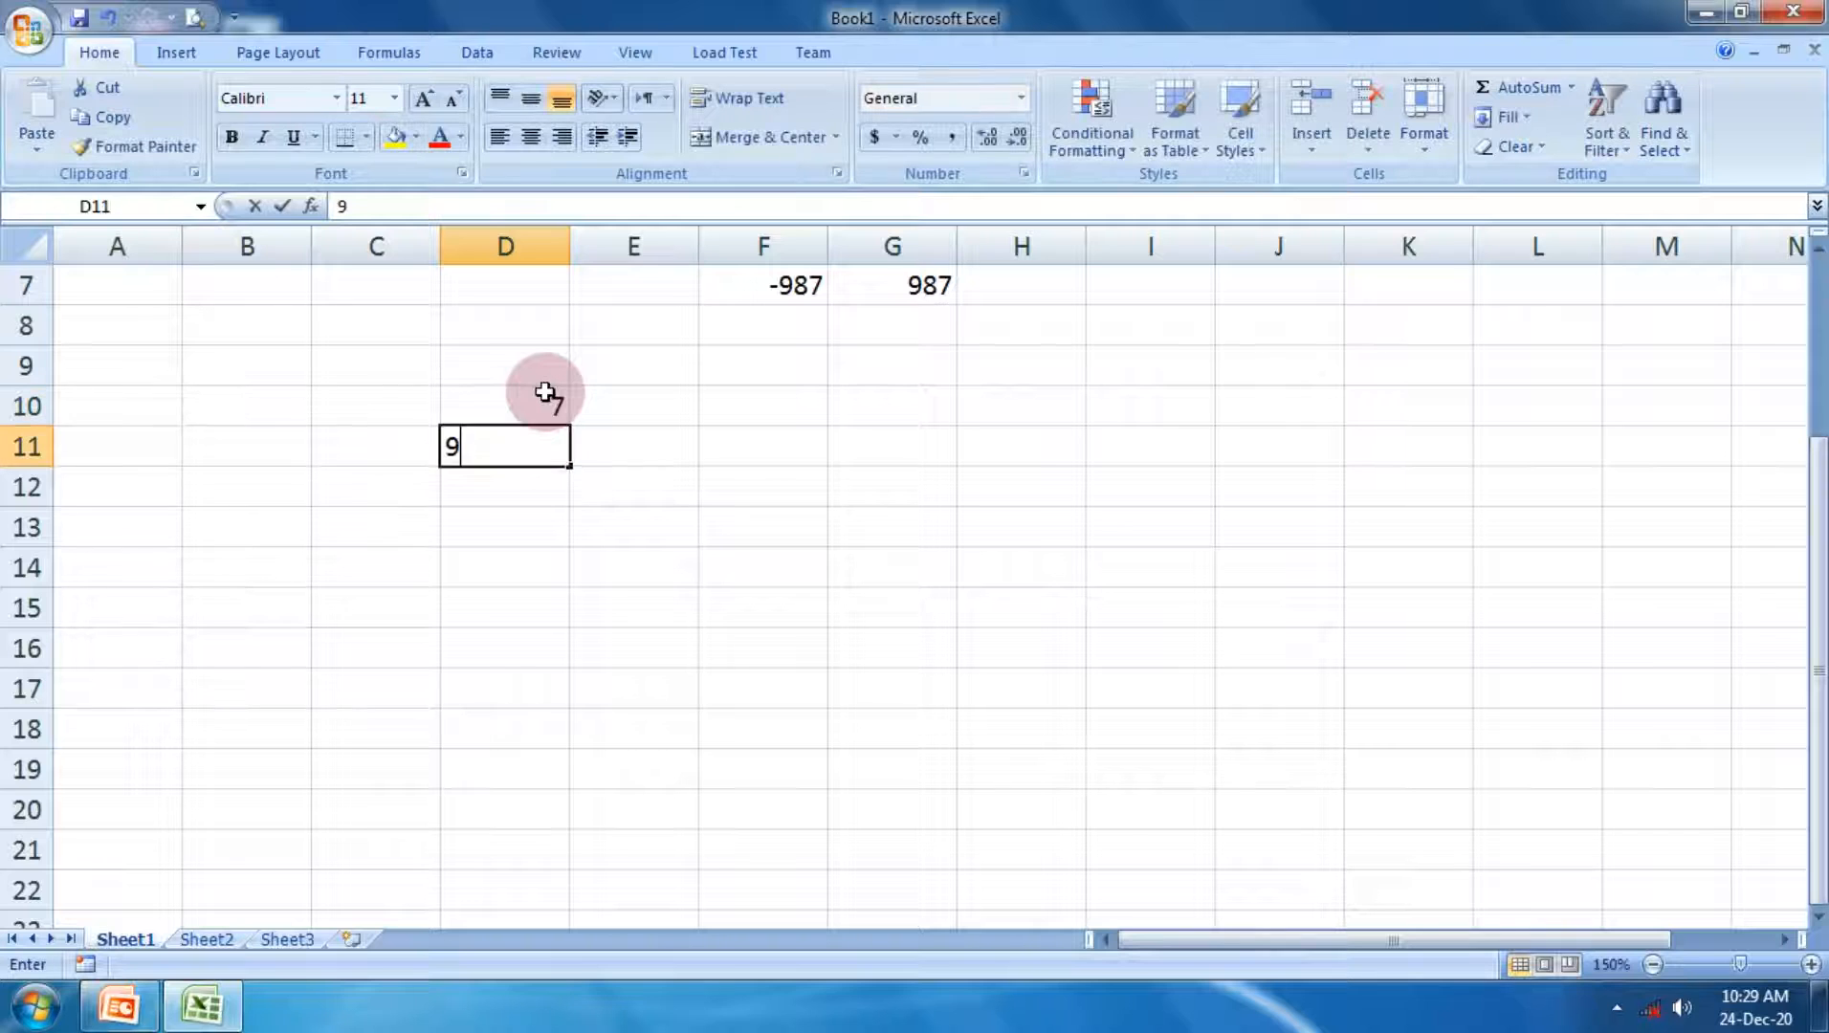
pyautogui.press('Return')
pyautogui.write('4')
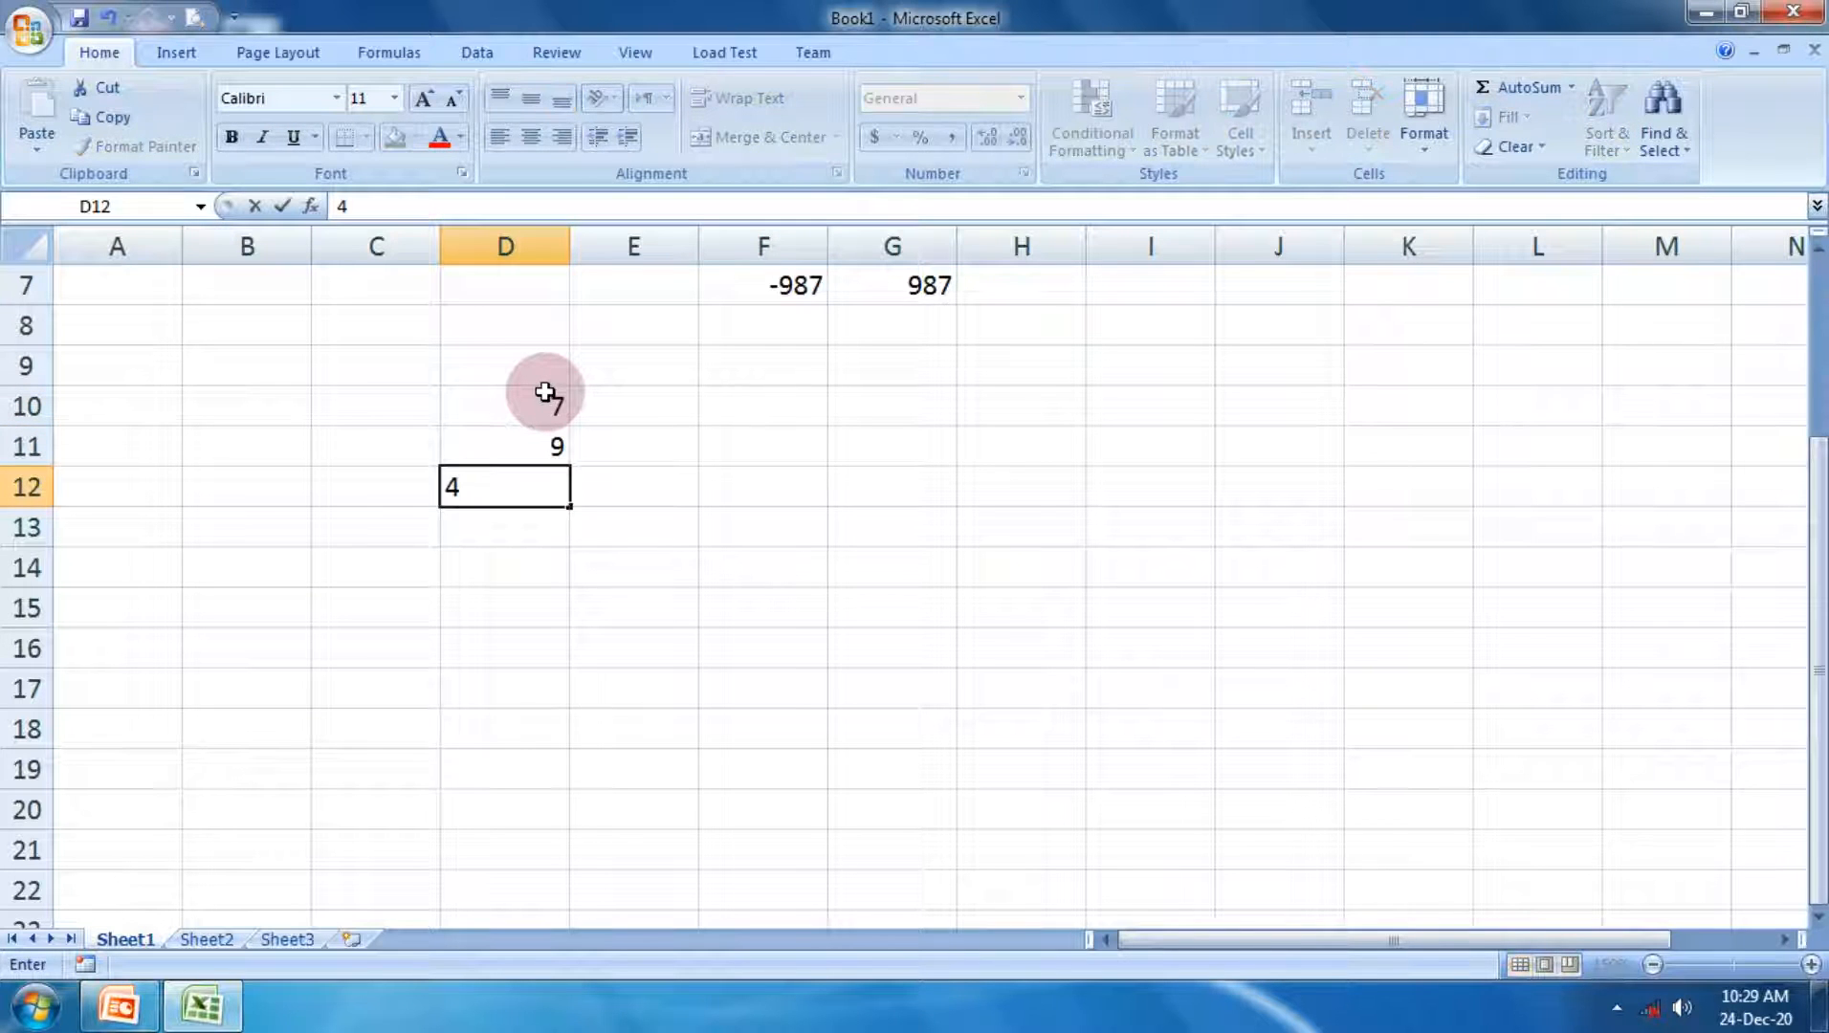
pyautogui.press('Return')
pyautogui.write('2')
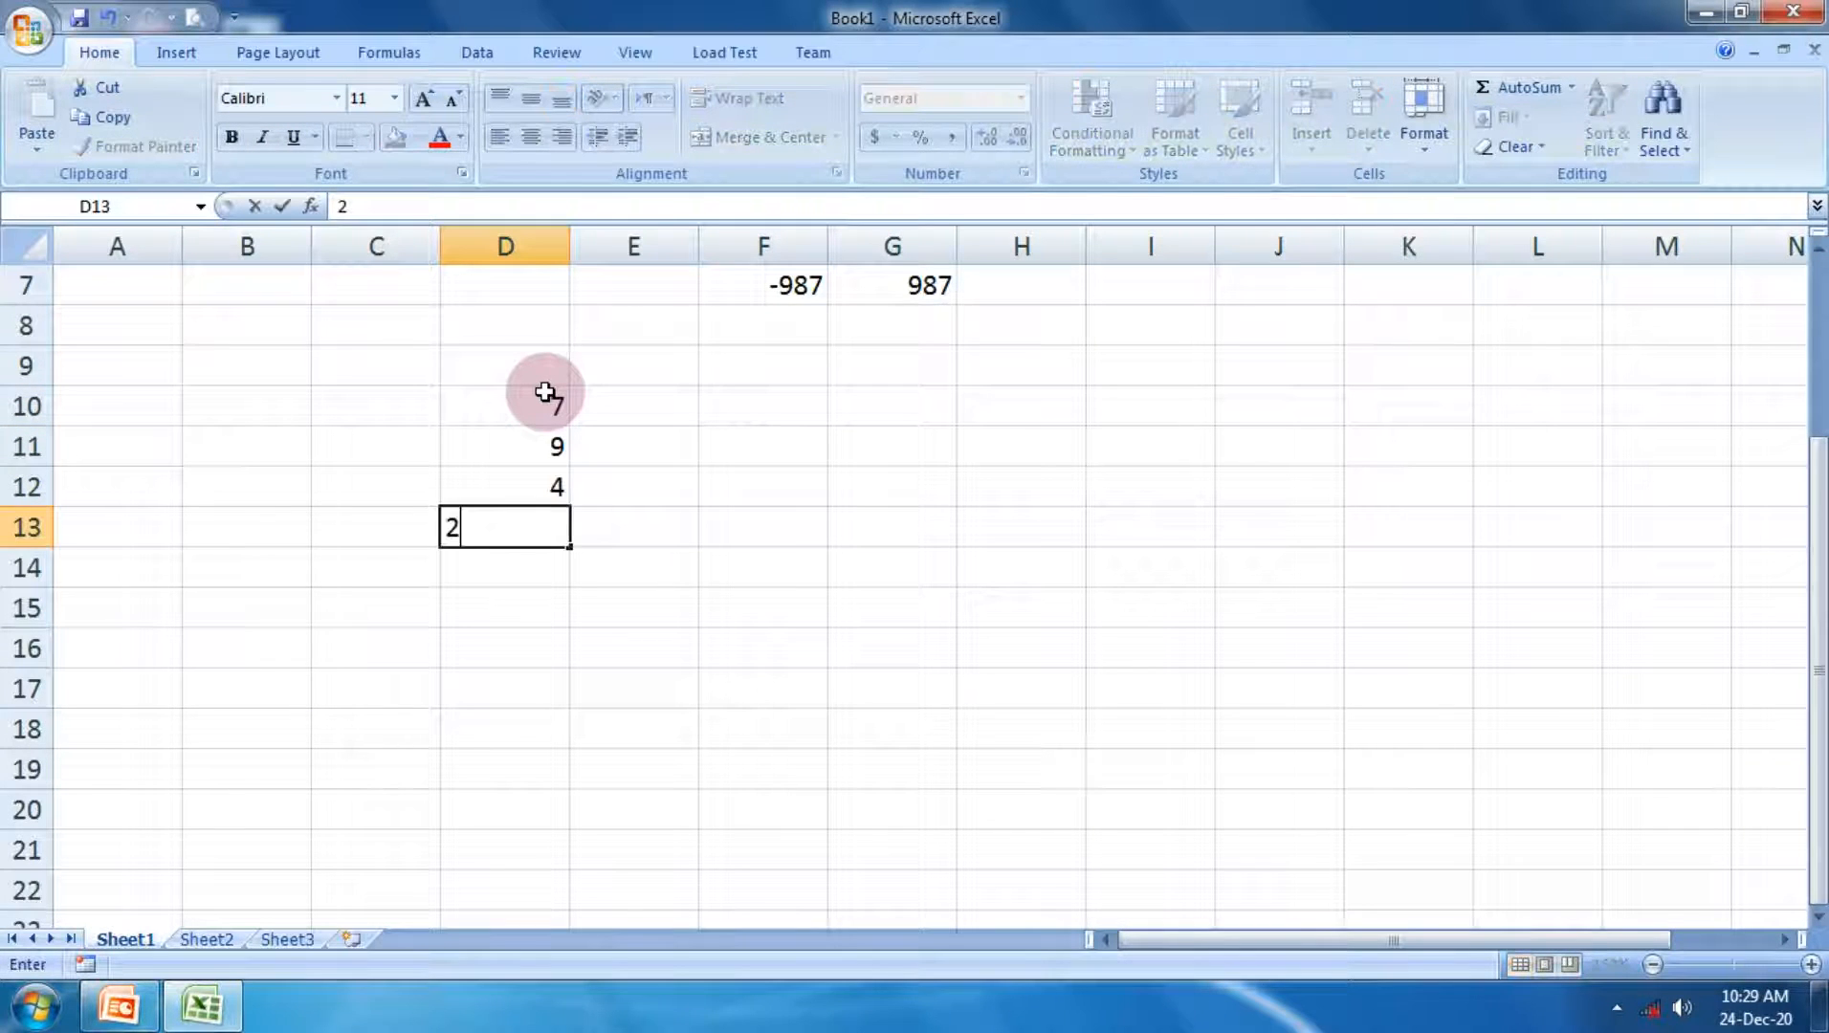
pyautogui.press('Return')
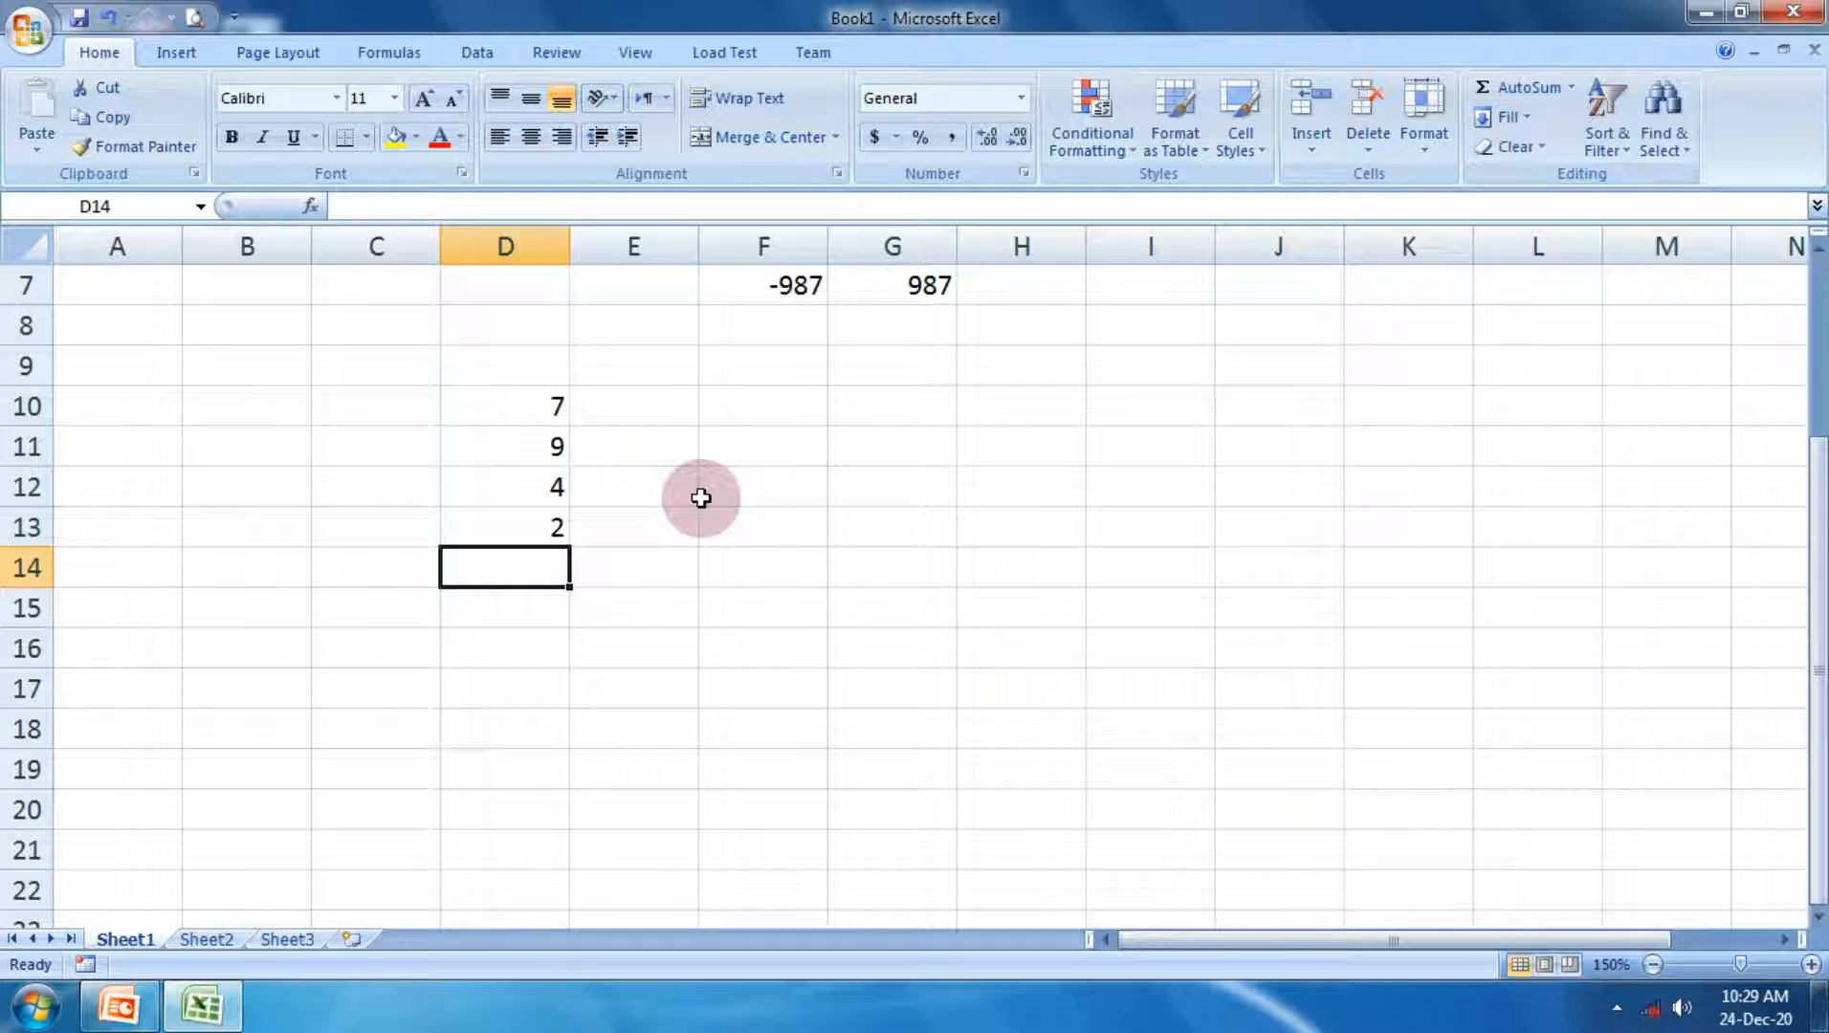
# Step: Insert the average of D10 to D13 in the cell below them using the AutoSum Average function
pyautogui.moveTo(592, 409); pyautogui.dragTo(560, 478)
pyautogui.click(535, 410)
pyautogui.moveTo(535, 409); pyautogui.dragTo(531, 522)
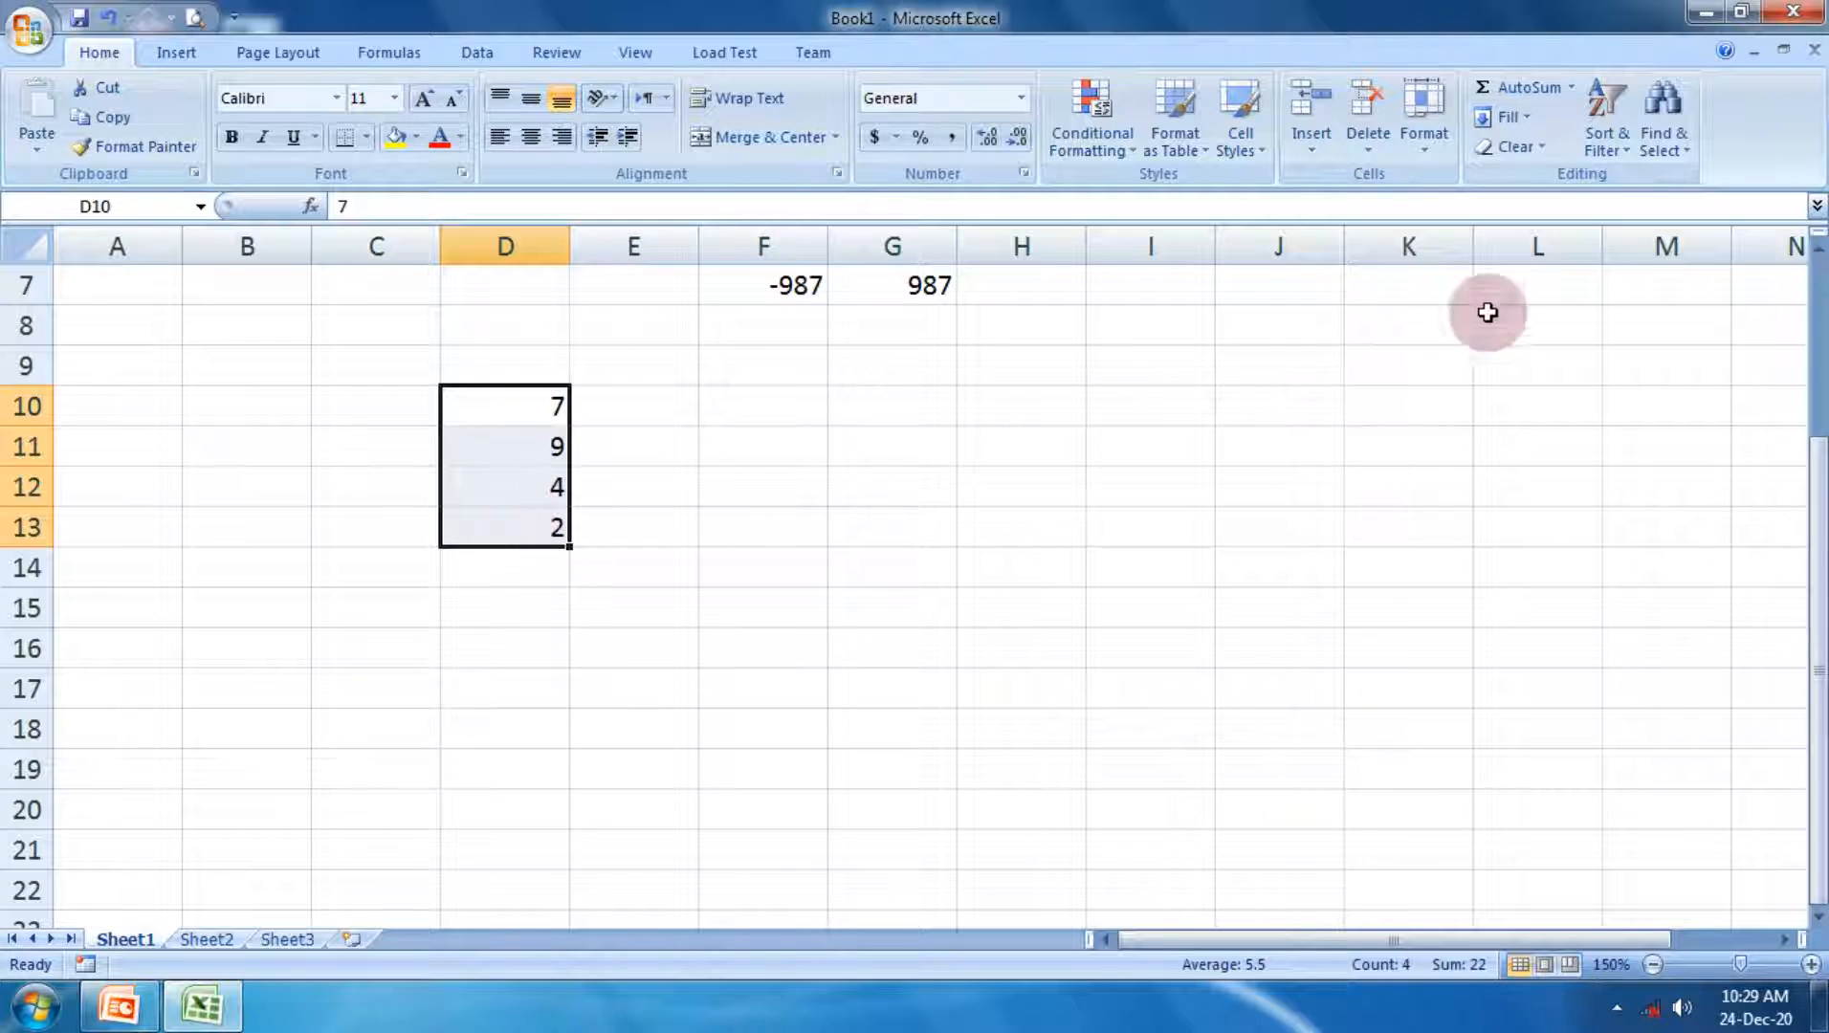
pyautogui.click(1570, 88)
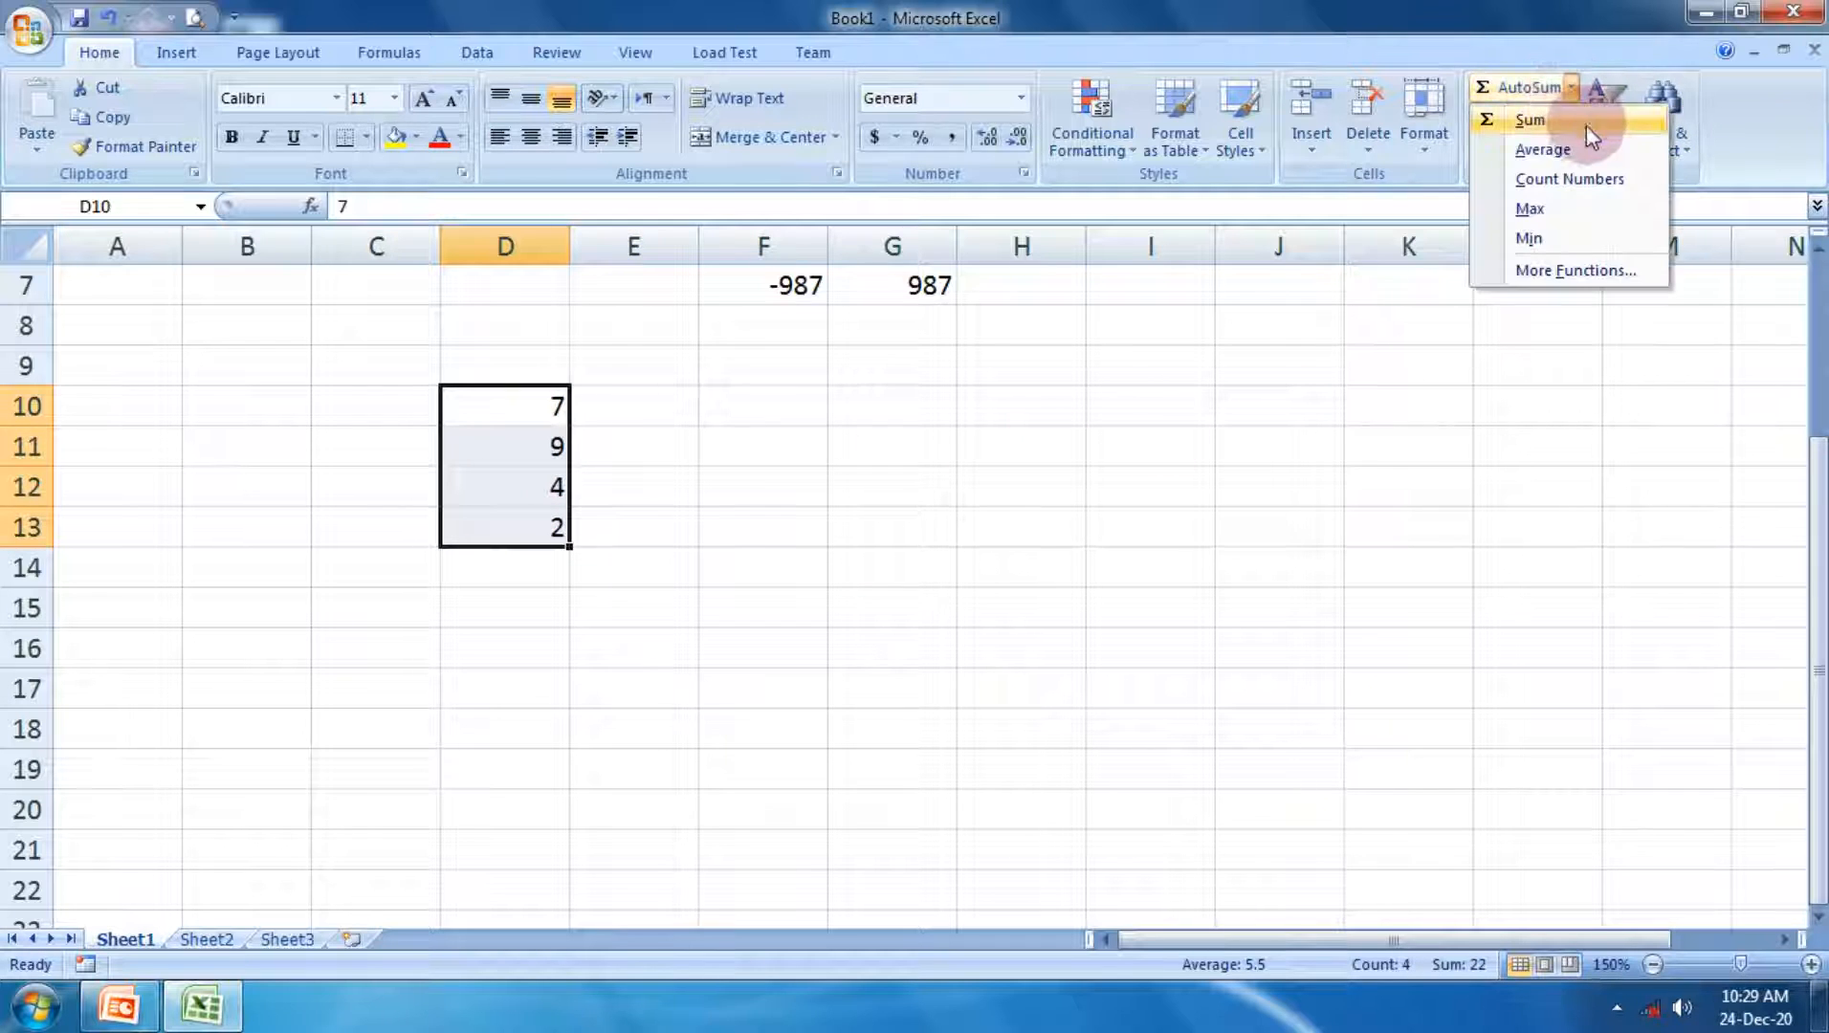
pyautogui.click(1578, 152)
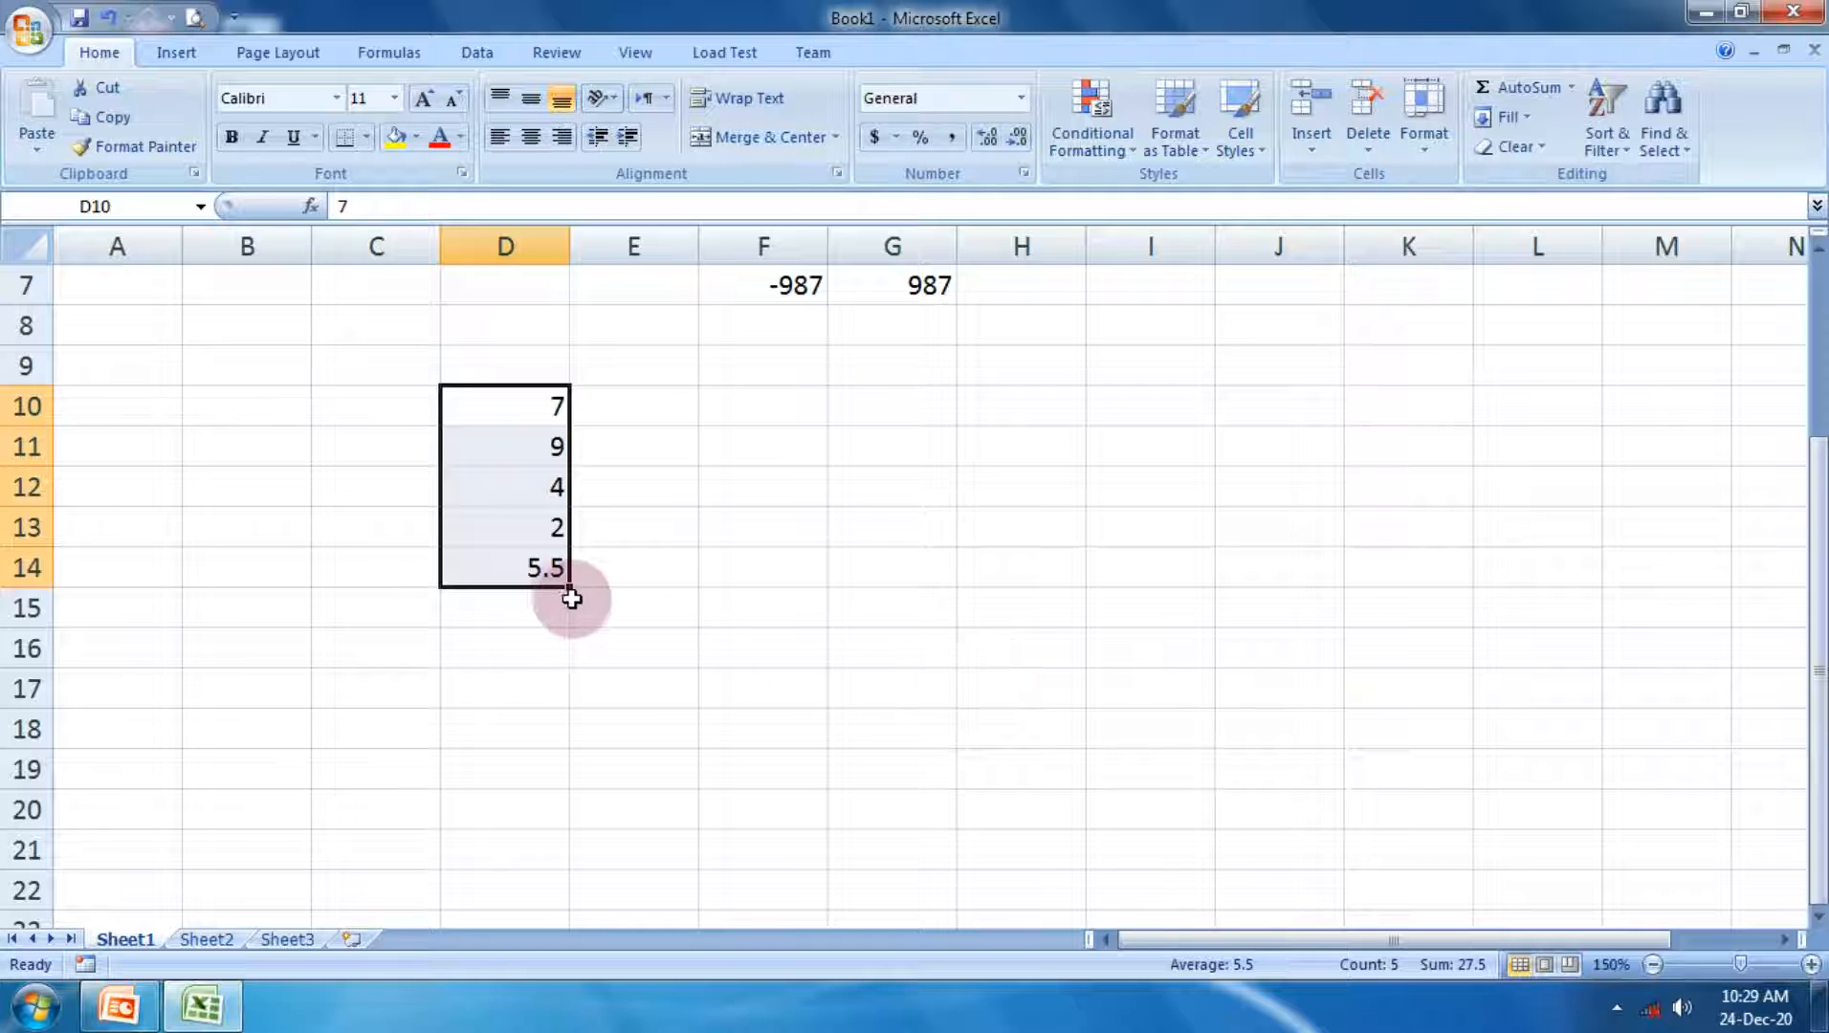
# Step: Open the student marks workbook listed second in the recent documents and select the first student's total in I2
pyautogui.click(731, 614)
pyautogui.scroll(2, 731, 613)
pyautogui.click(24, 33)
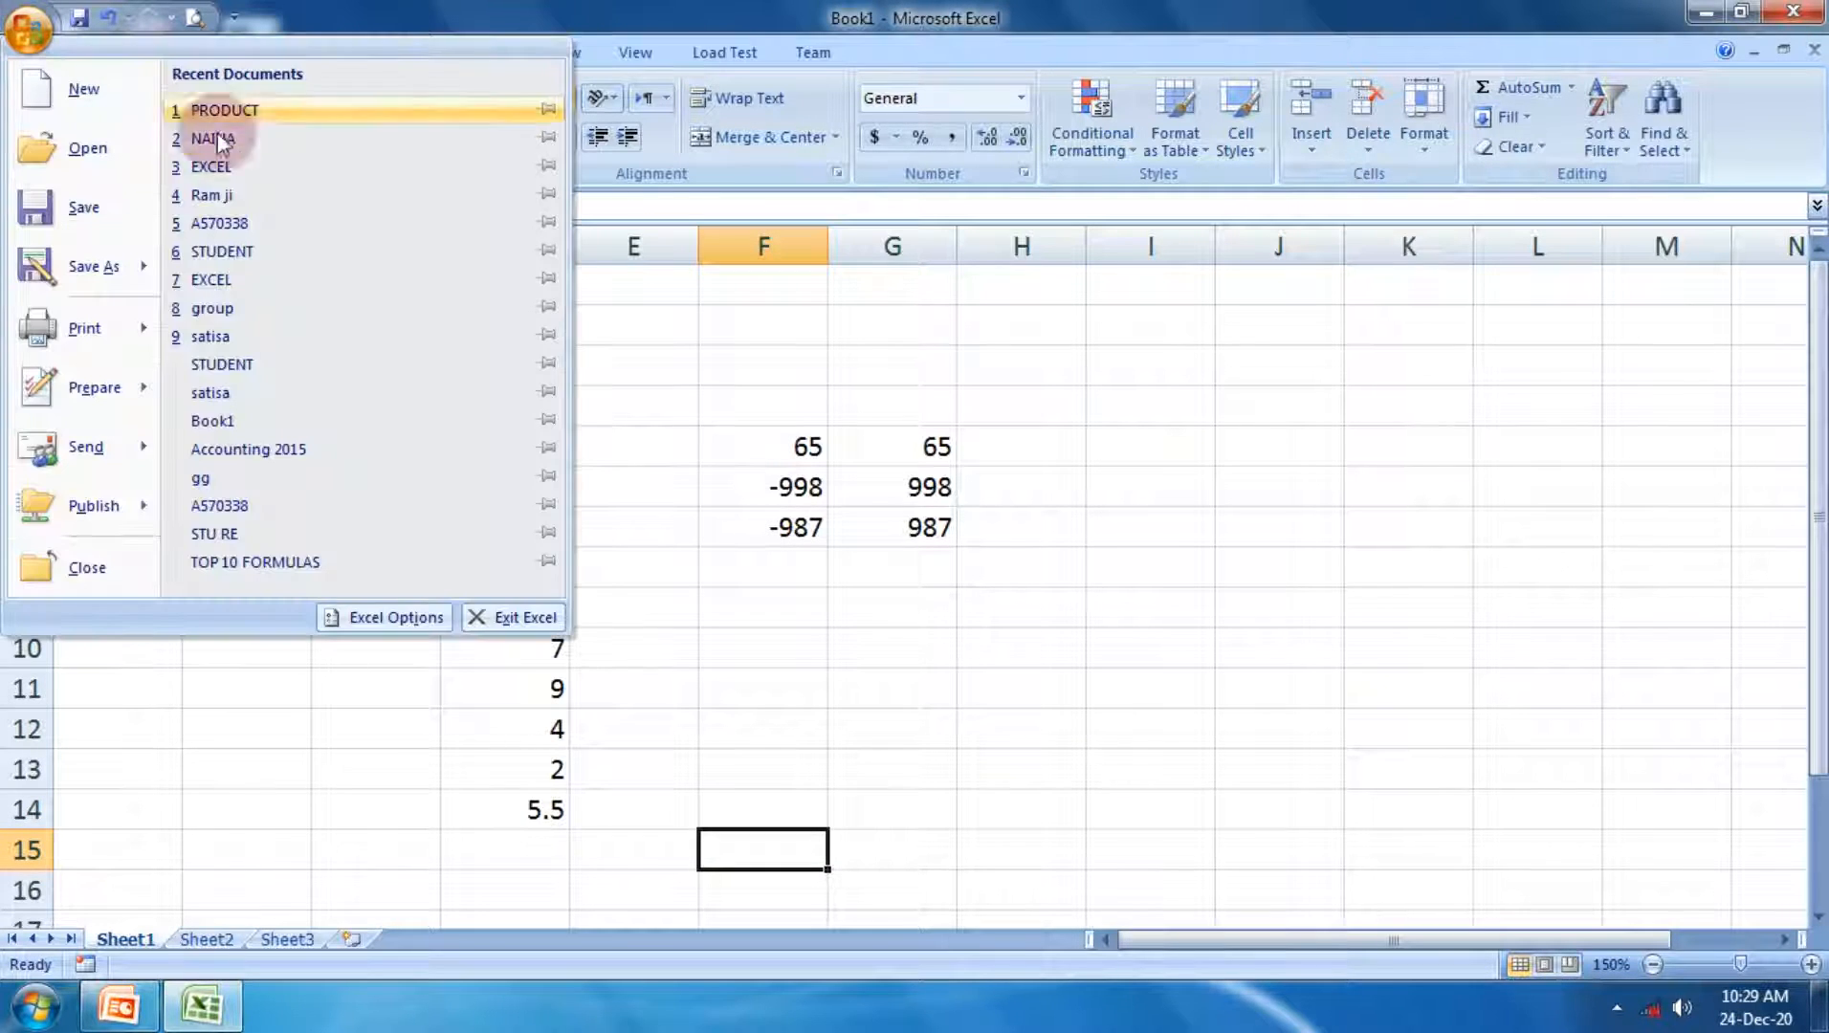
pyautogui.click(278, 144)
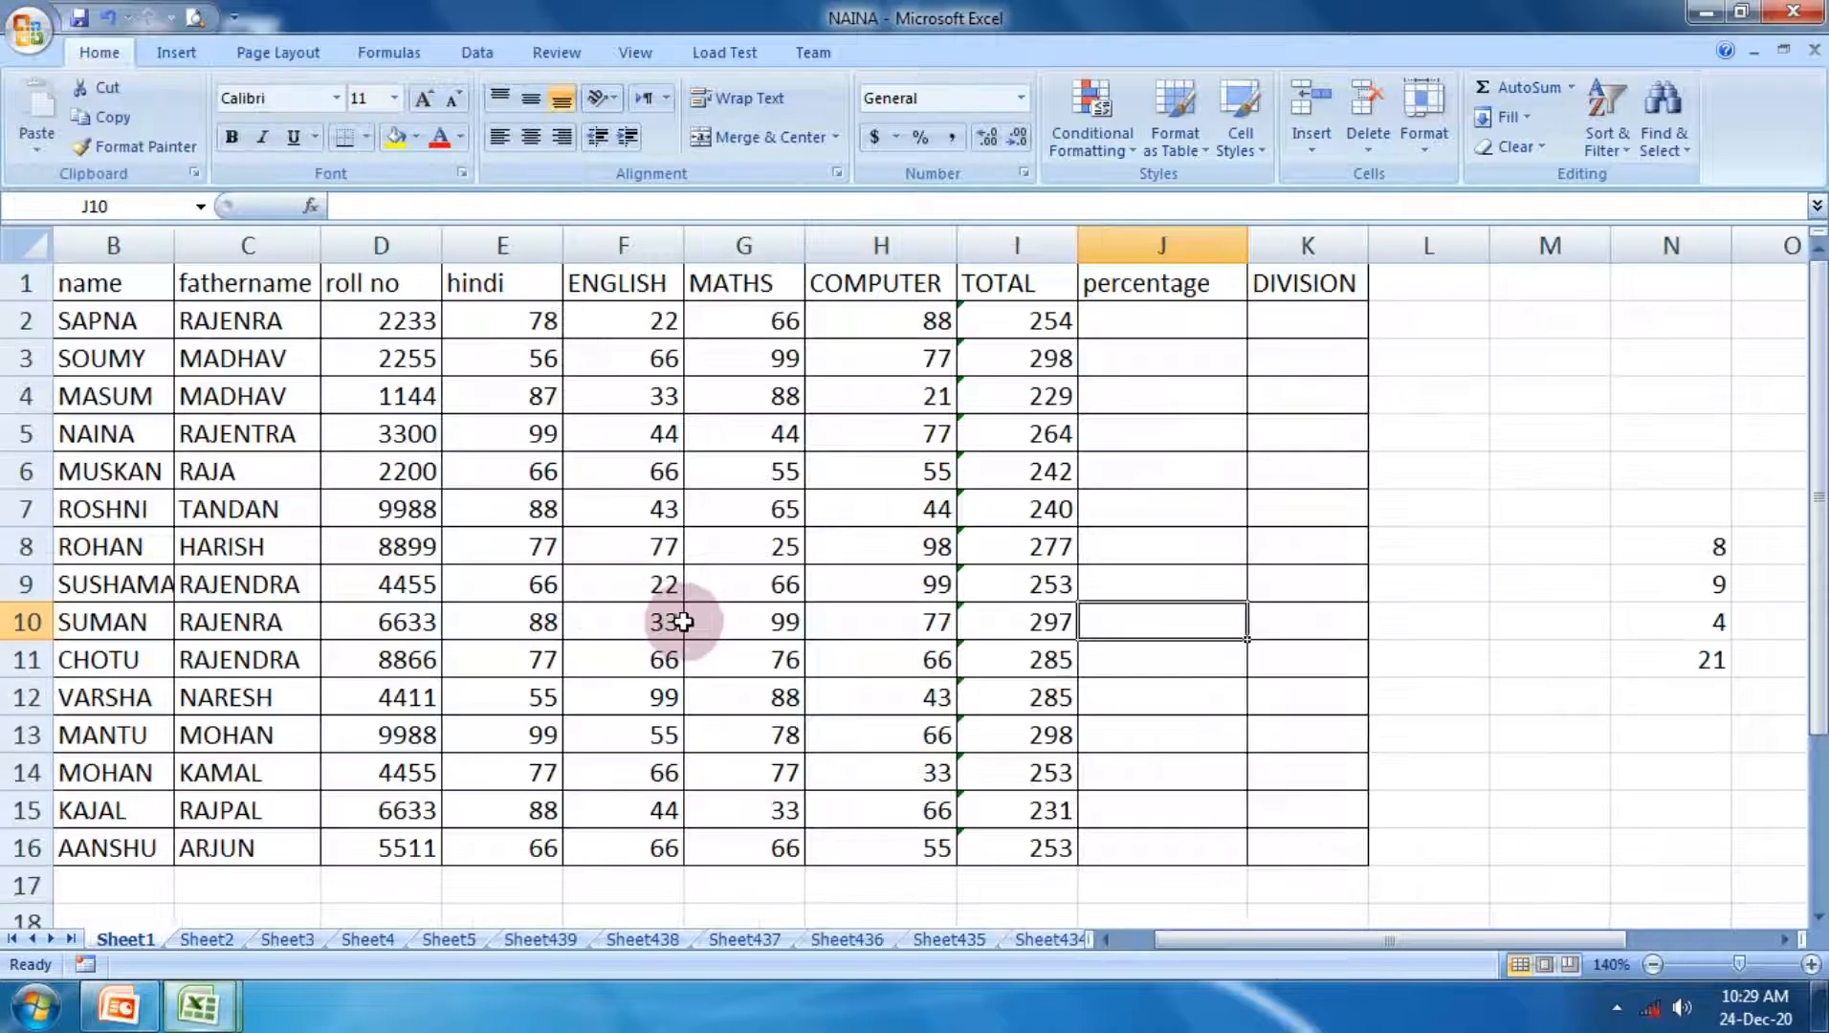
pyautogui.click(1026, 326)
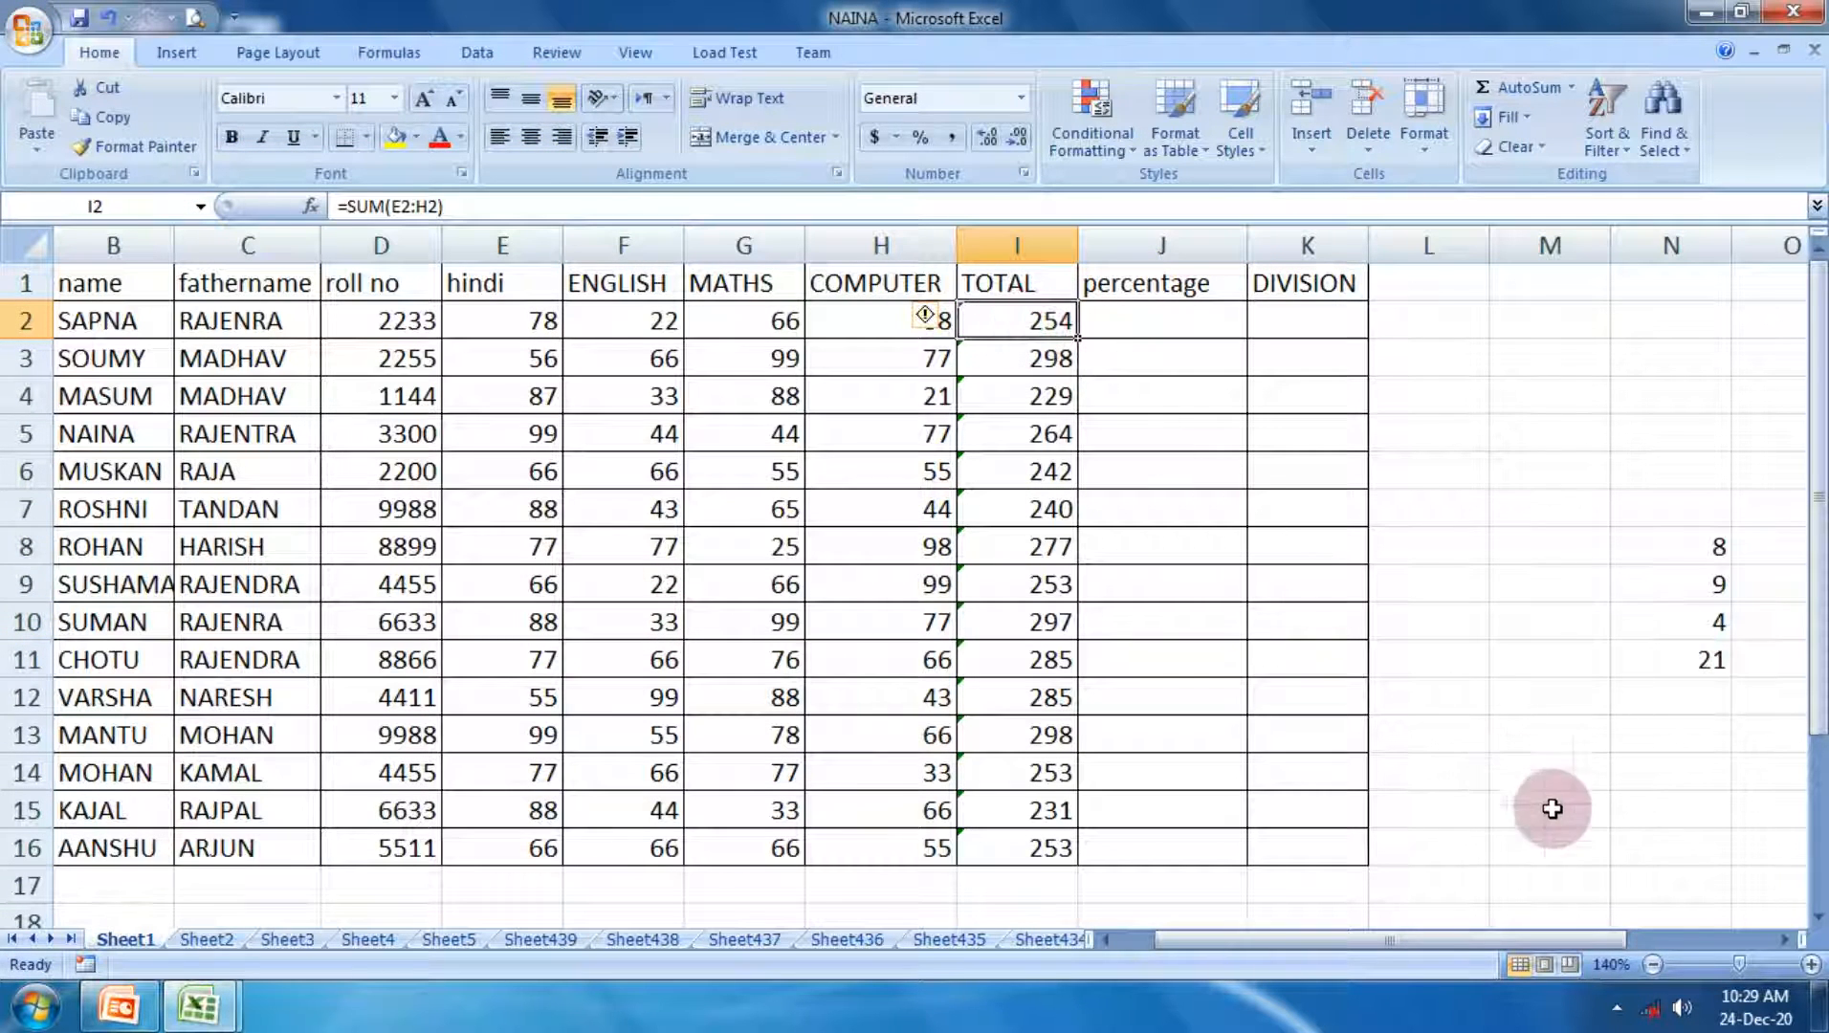
pyautogui.click(1811, 964)
pyautogui.click(1811, 965)
pyautogui.click(1811, 965)
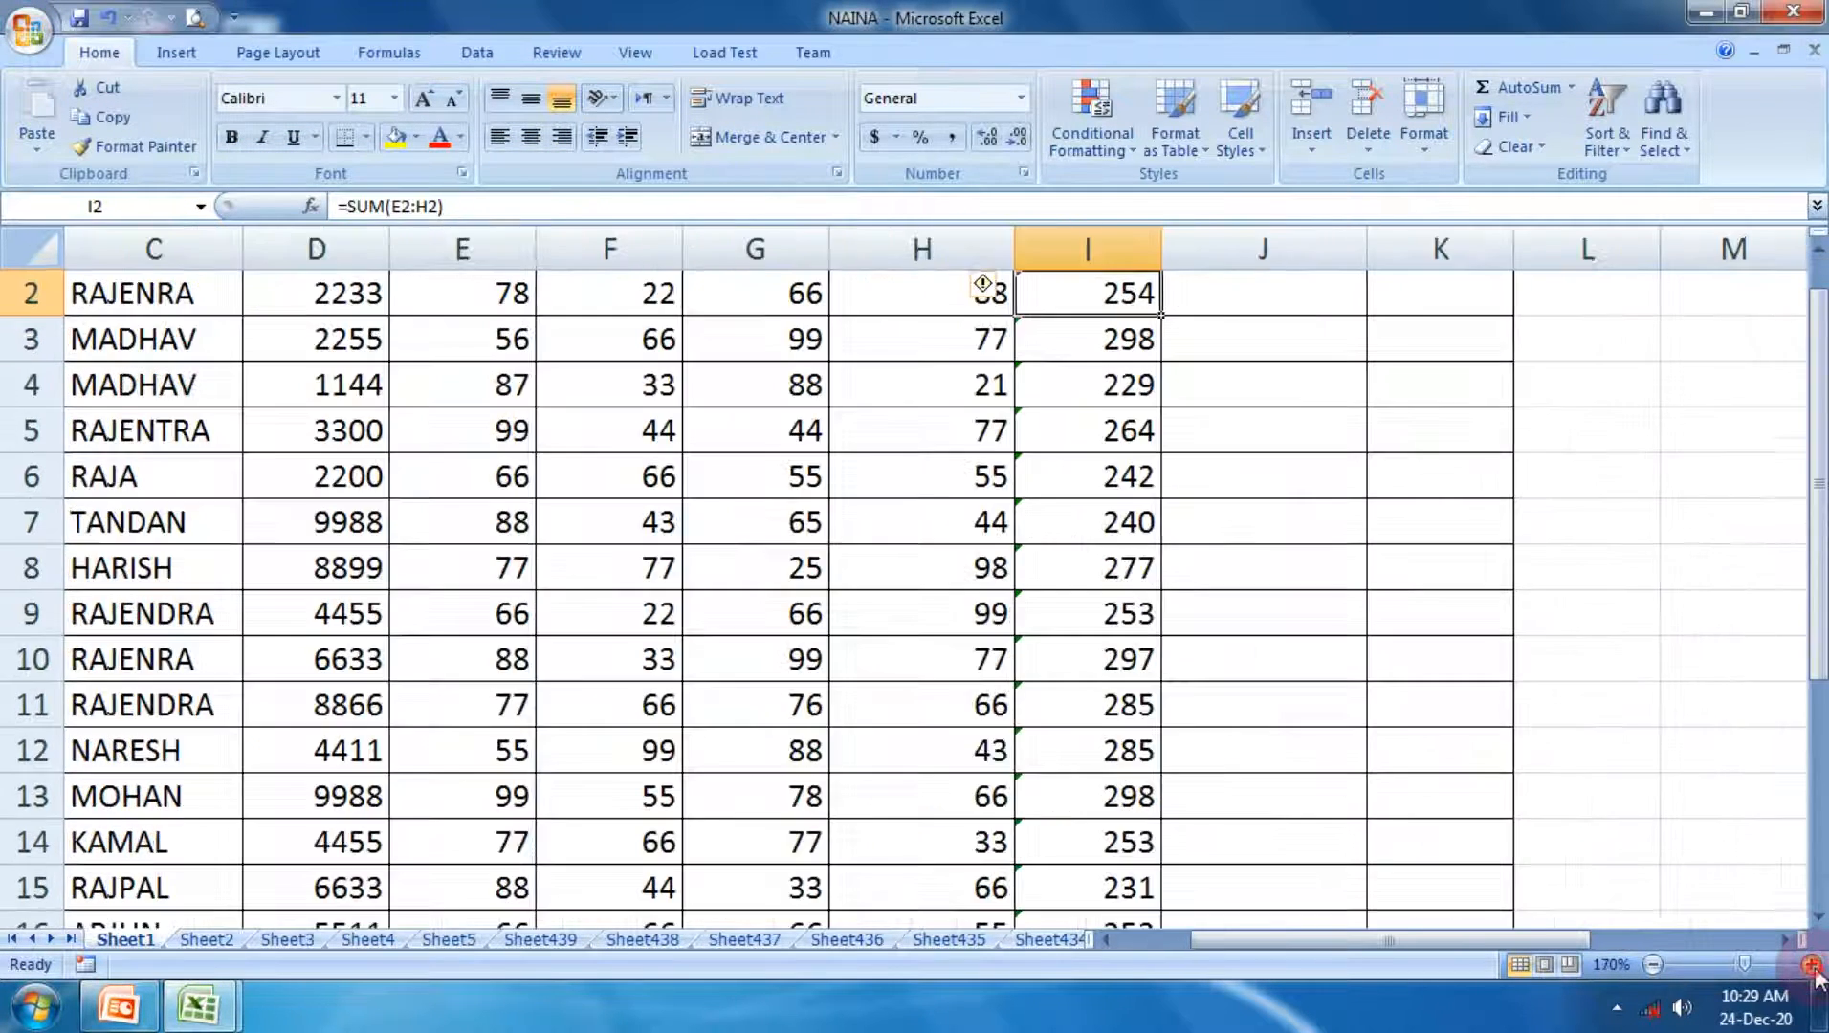
pyautogui.moveTo(483, 351); pyautogui.dragTo(1178, 341)
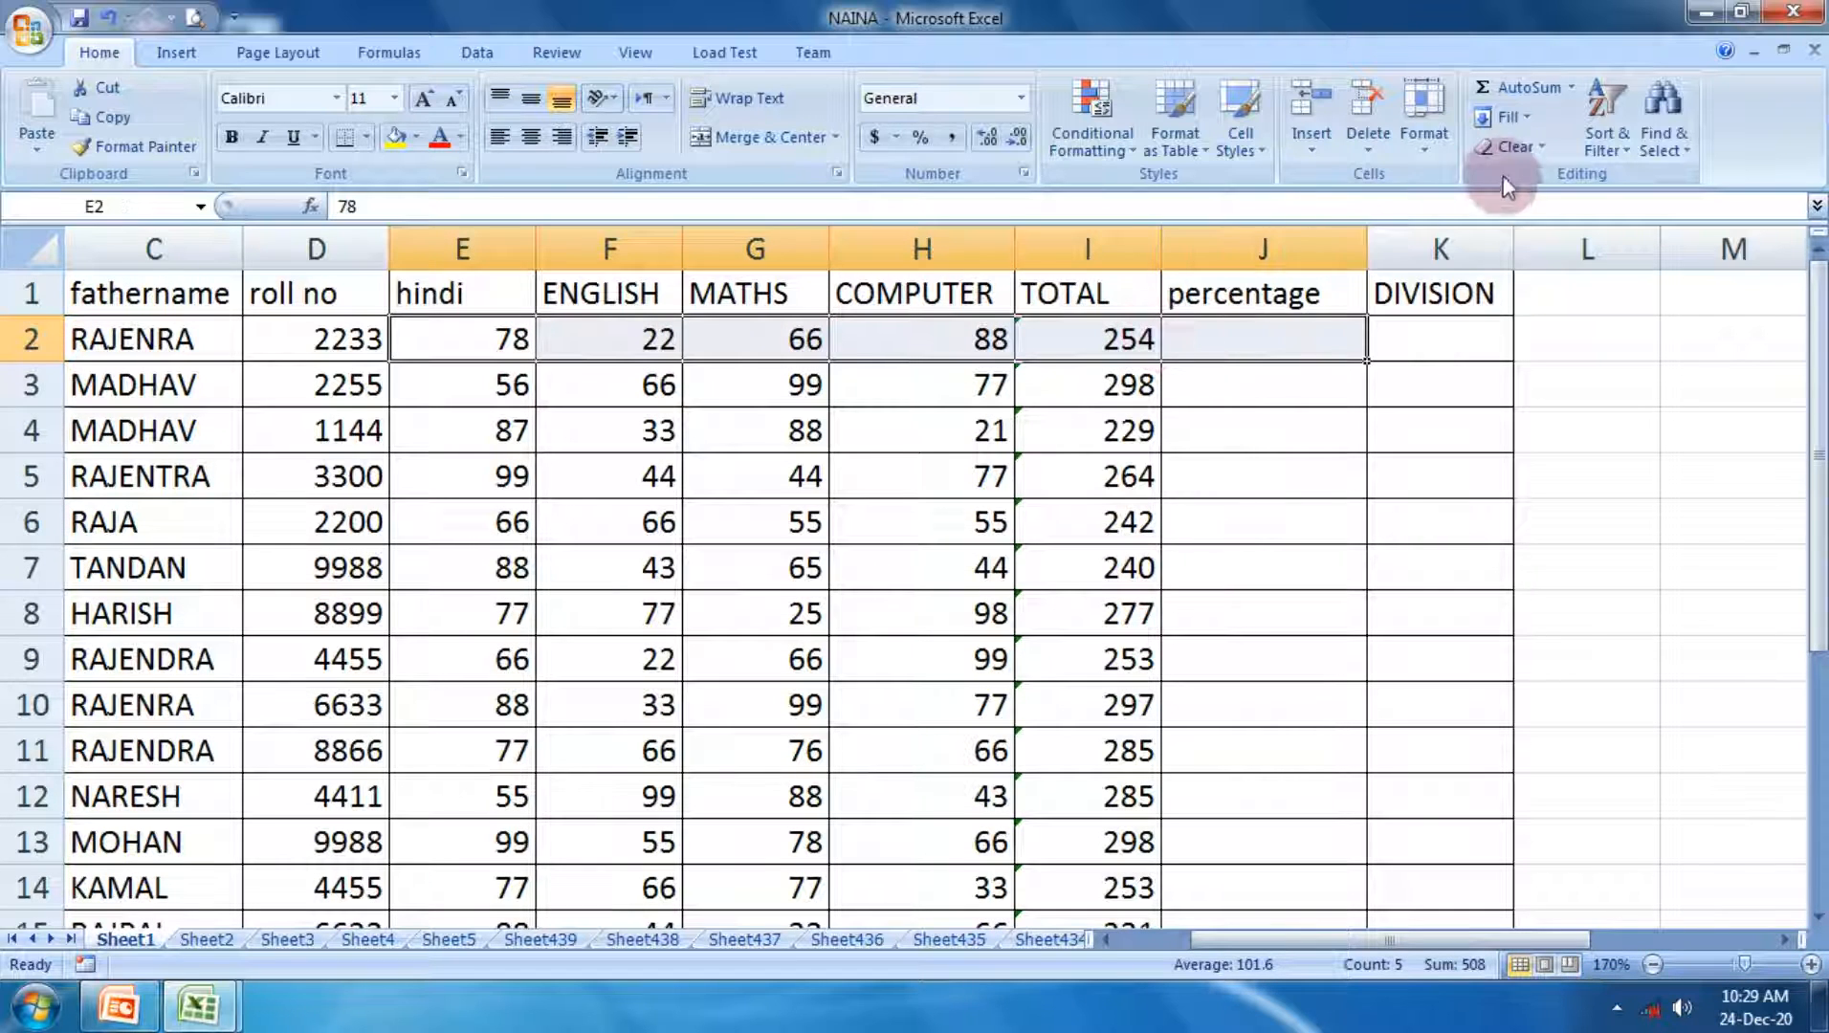
pyautogui.click(1572, 87)
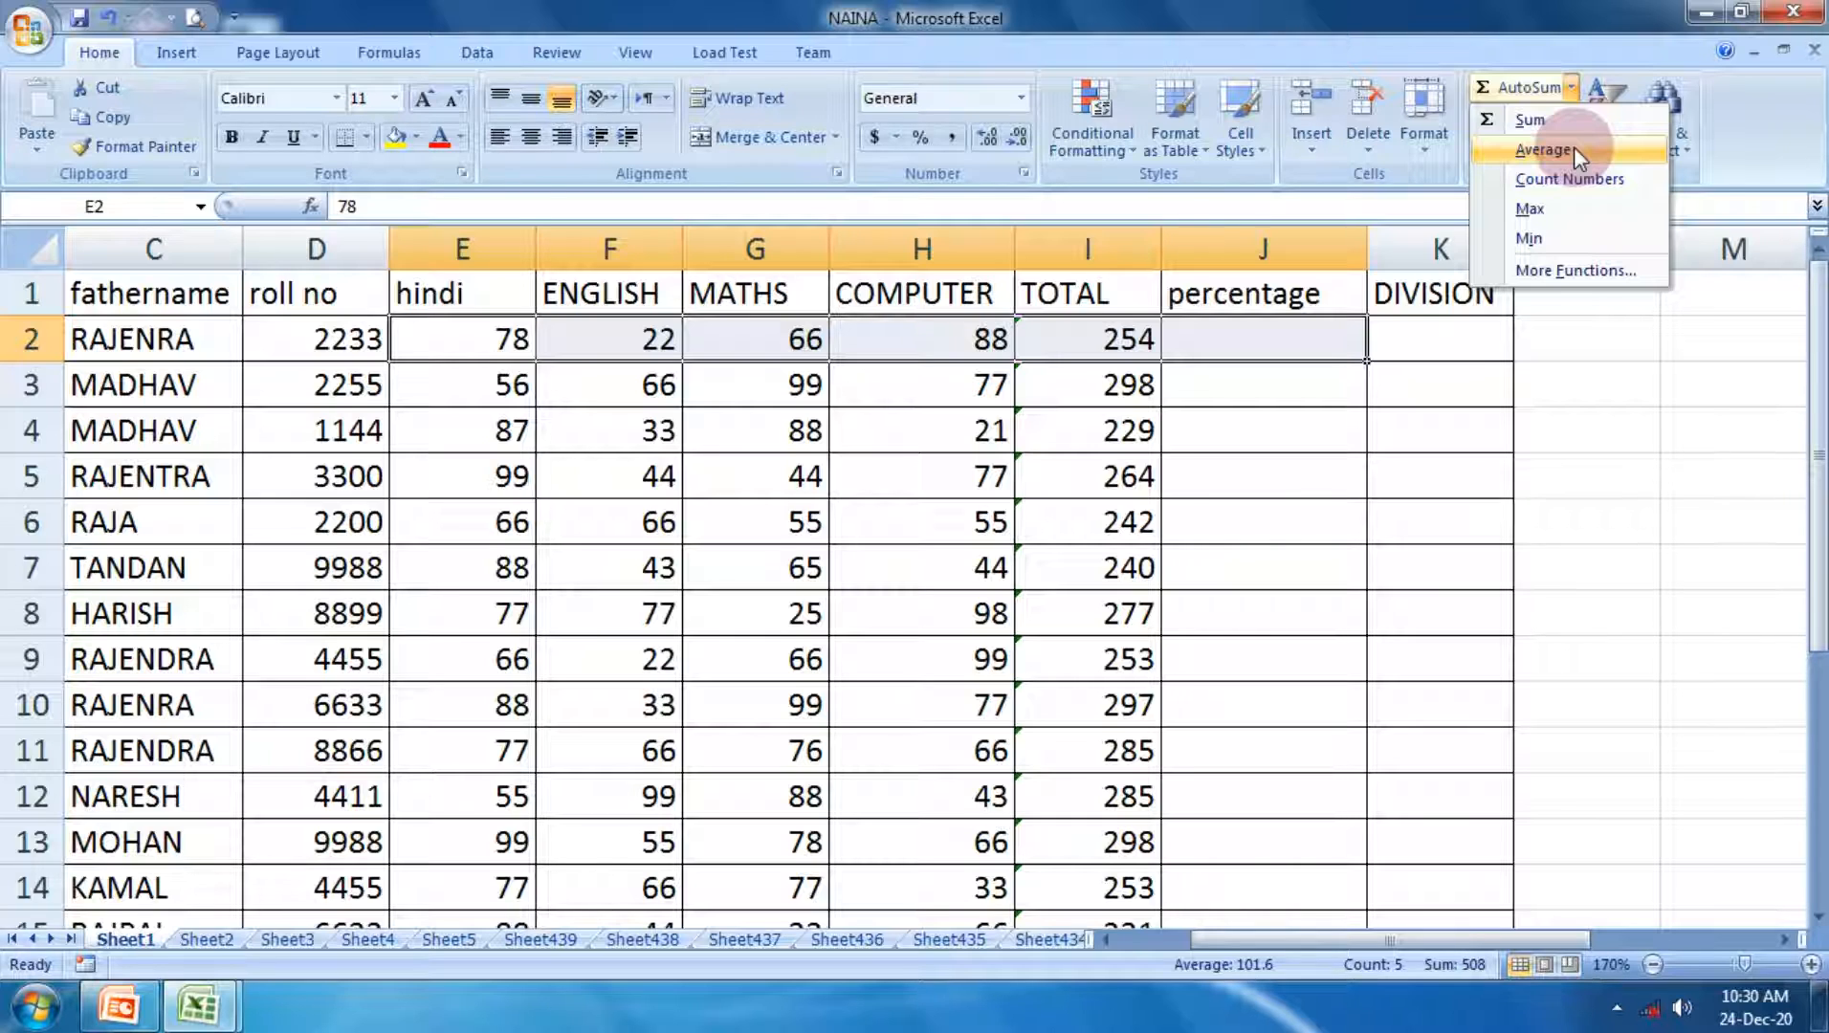
pyautogui.click(1583, 531)
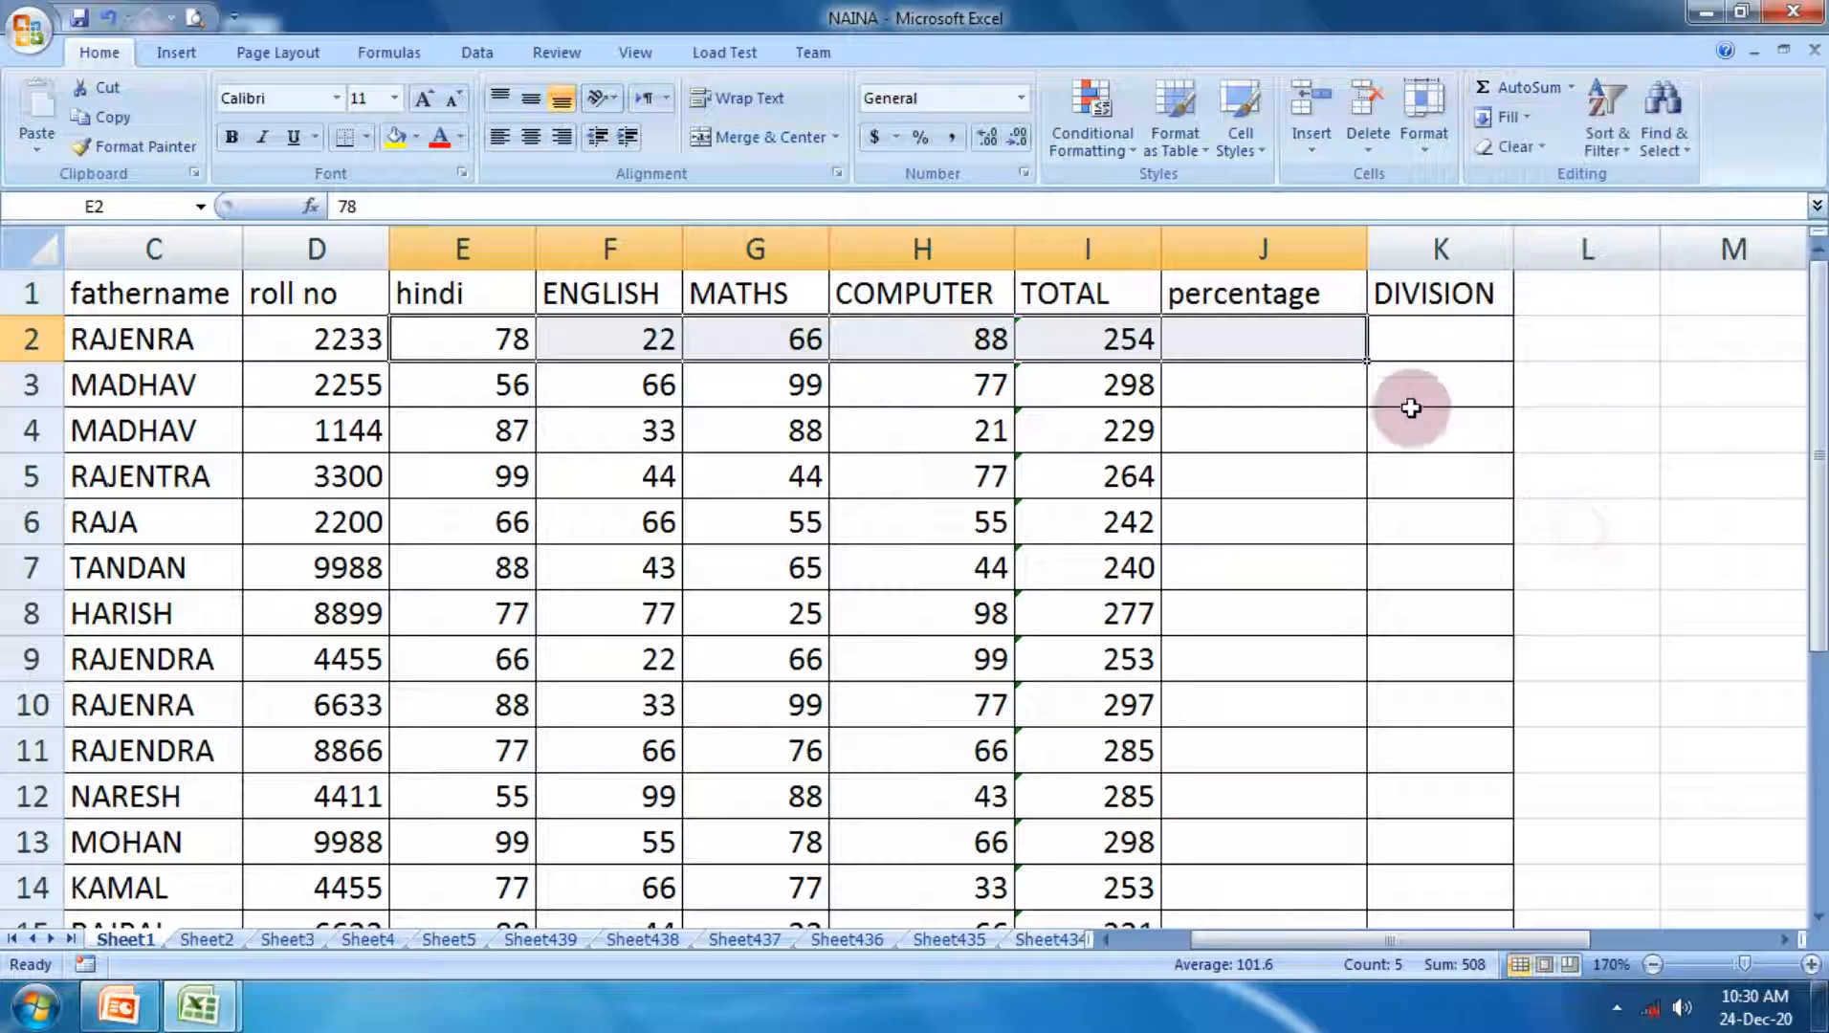
# Step: Calculate the first student's percentage in J2 with the formula =average(E2:H2)
pyautogui.click(1234, 335)
pyautogui.write('=')
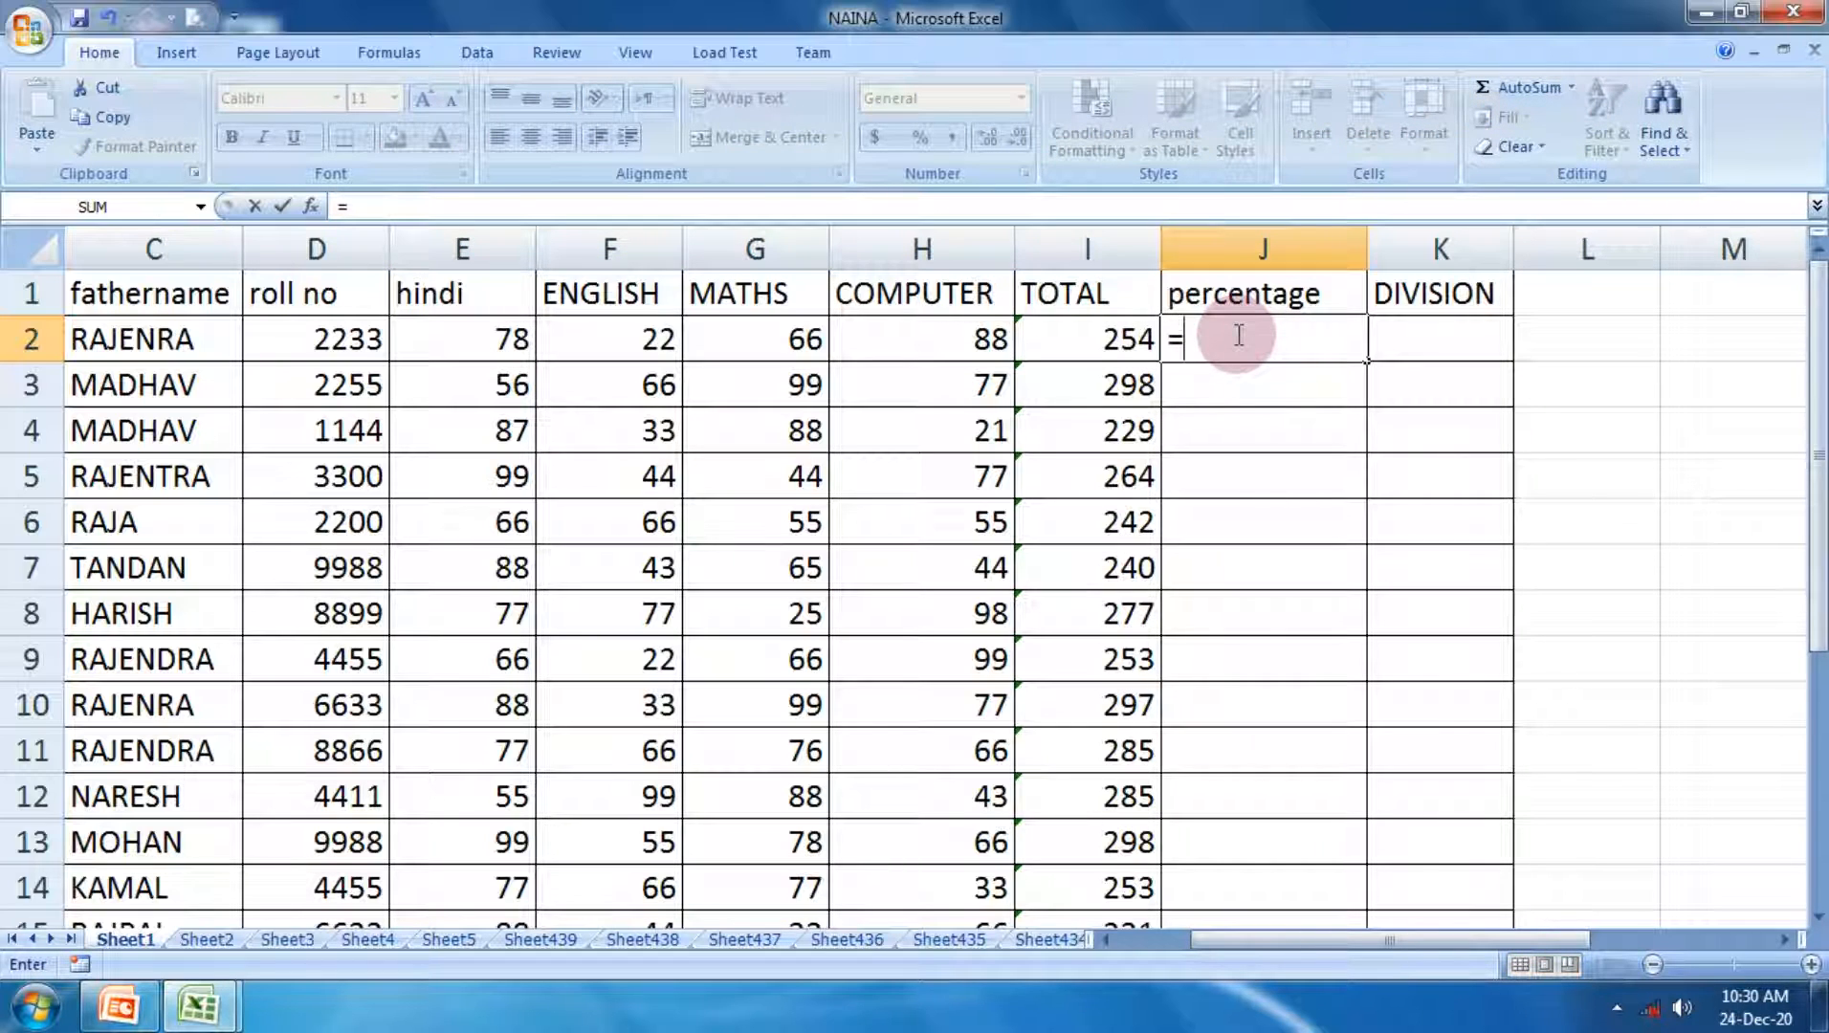
pyautogui.write('average')
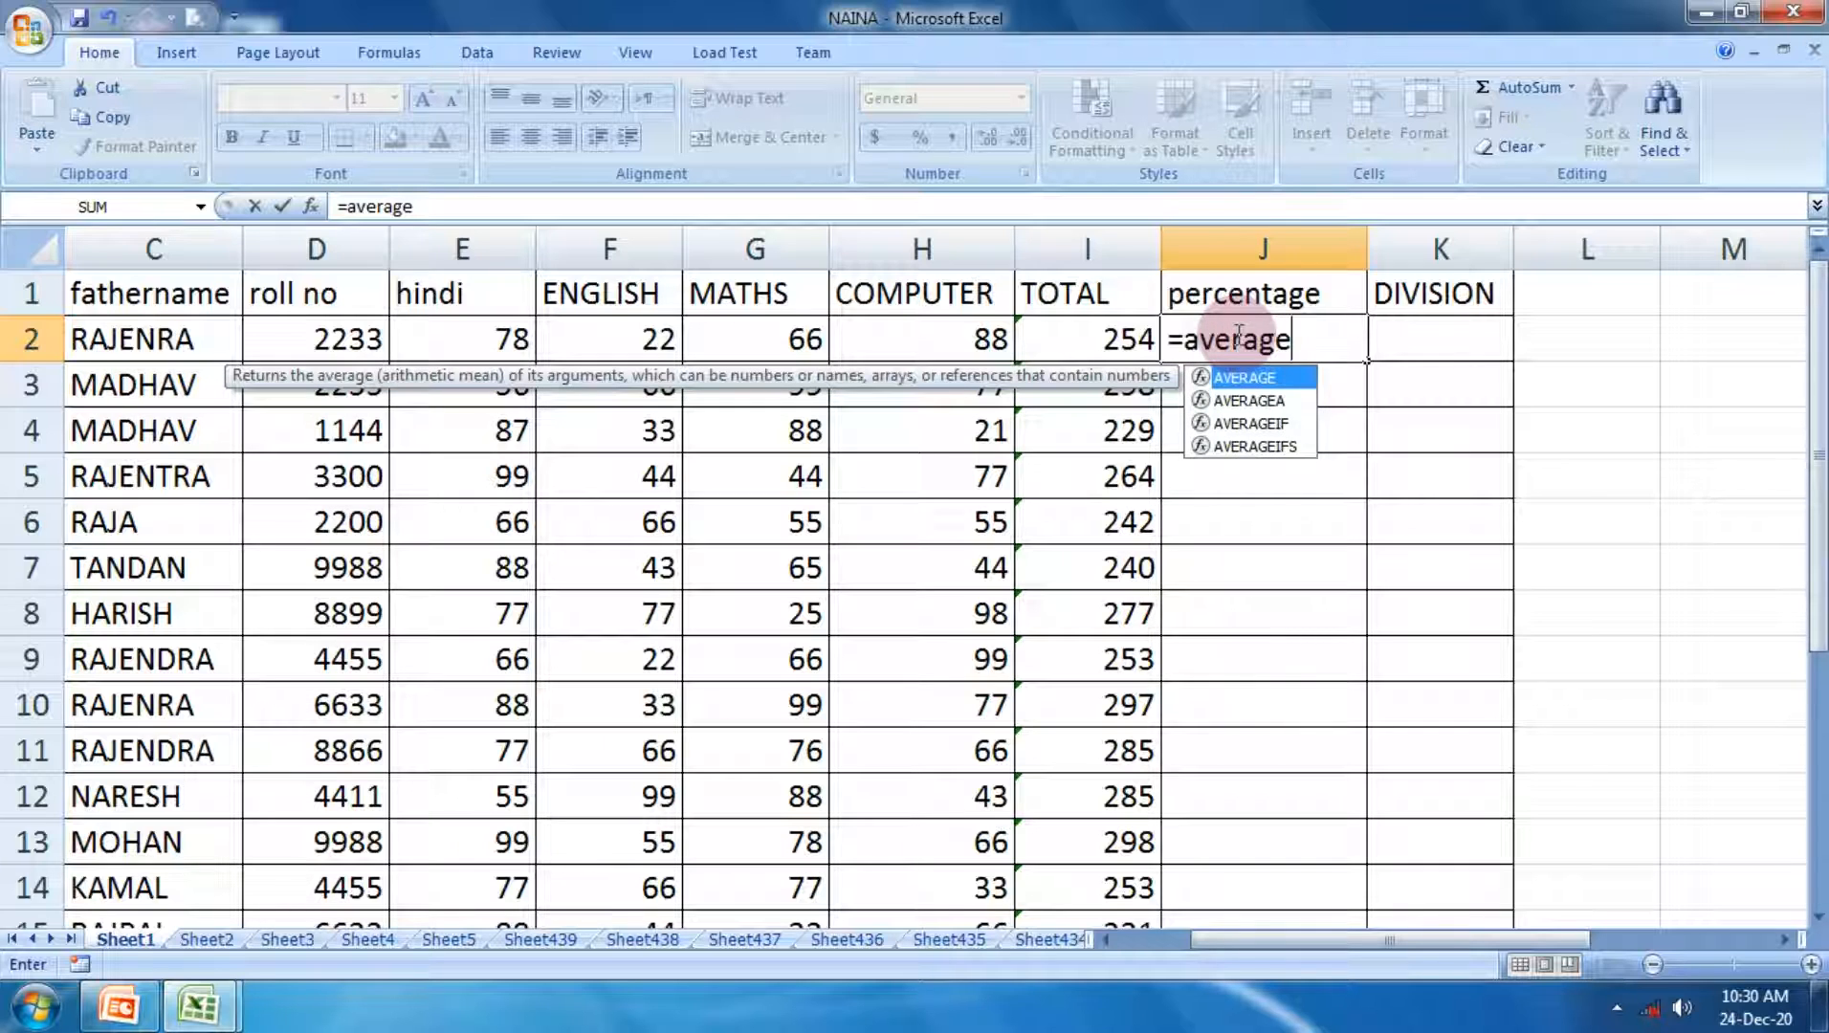
pyautogui.write('(')
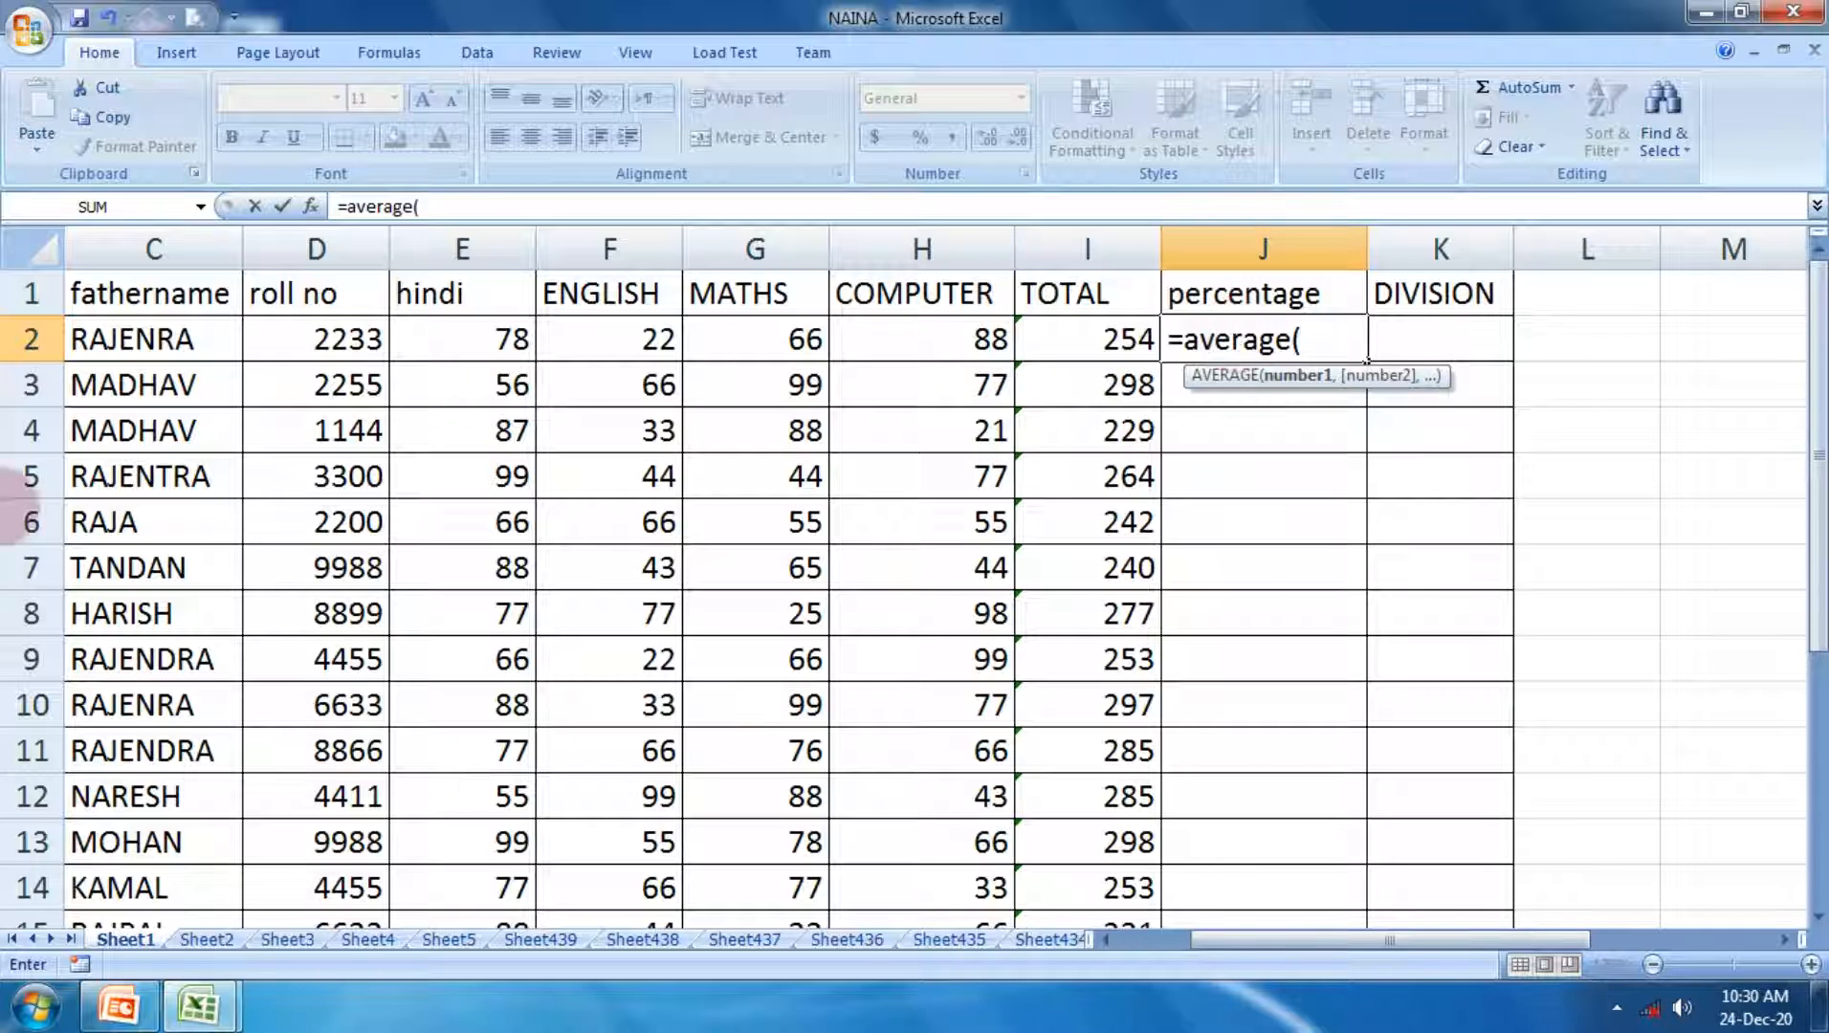
pyautogui.click(483, 332)
pyautogui.moveTo(483, 332); pyautogui.dragTo(907, 342)
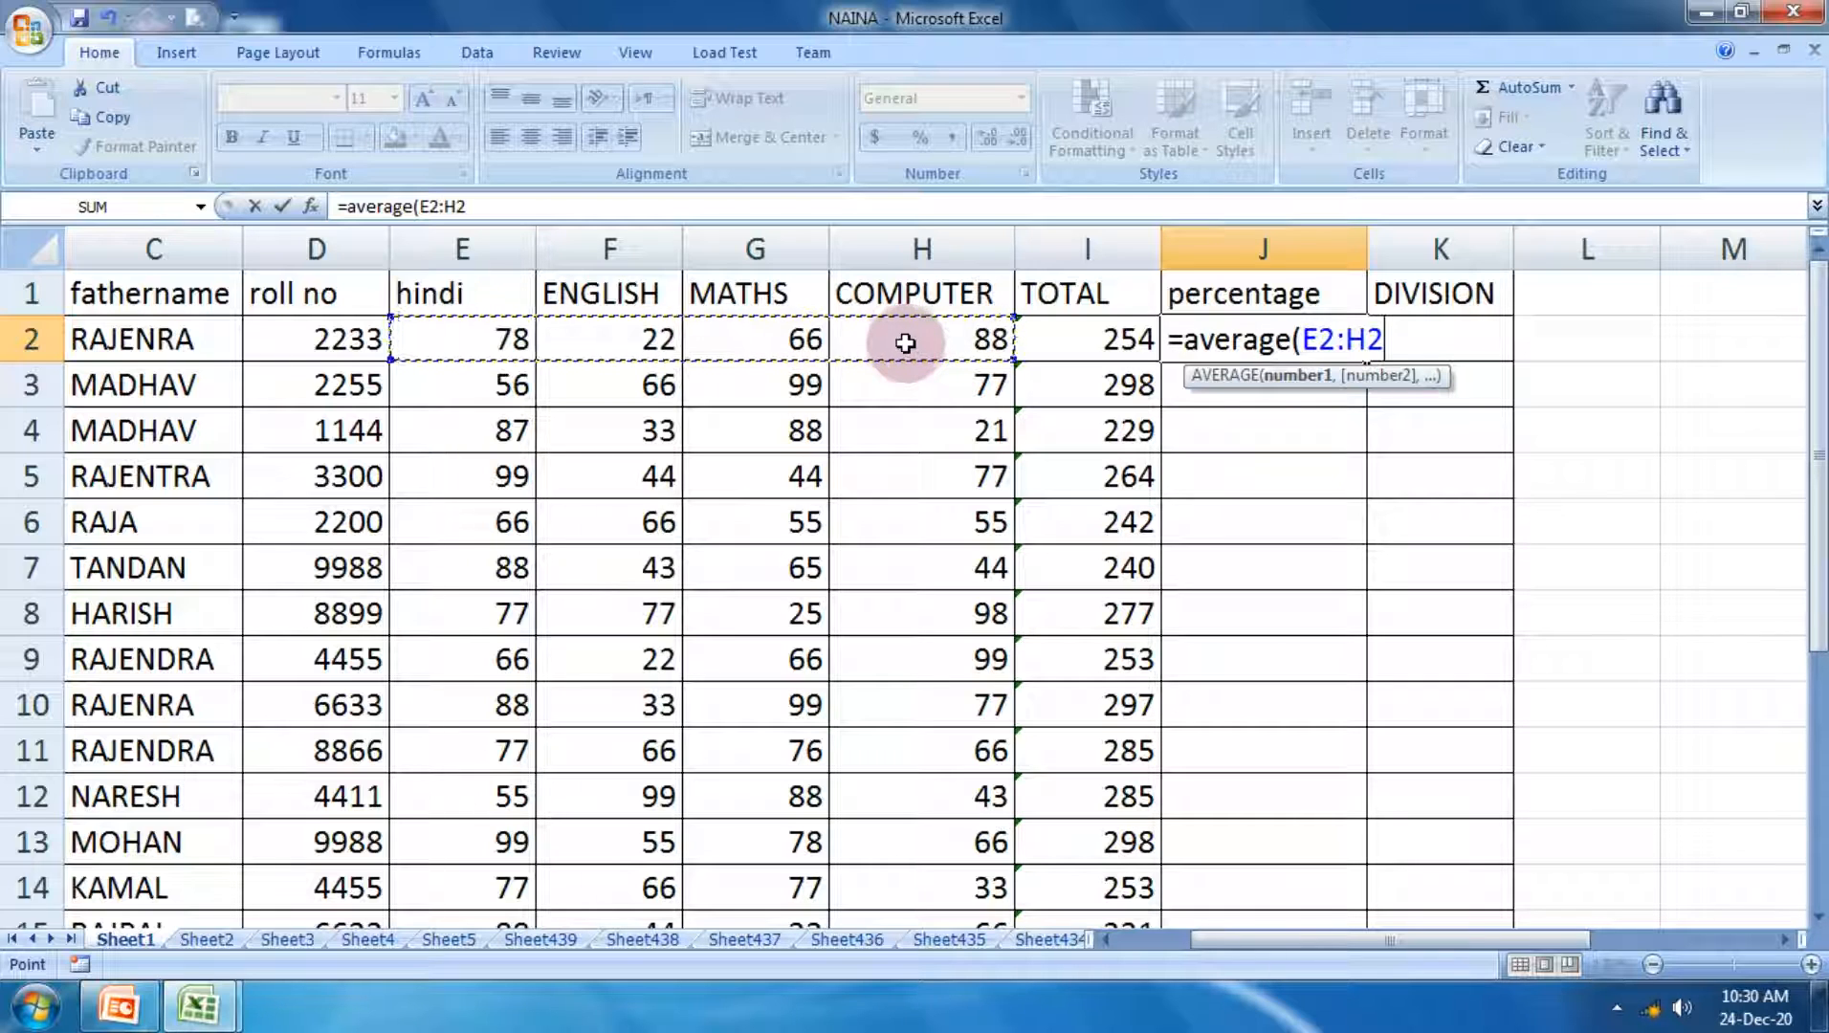
pyautogui.write(')')
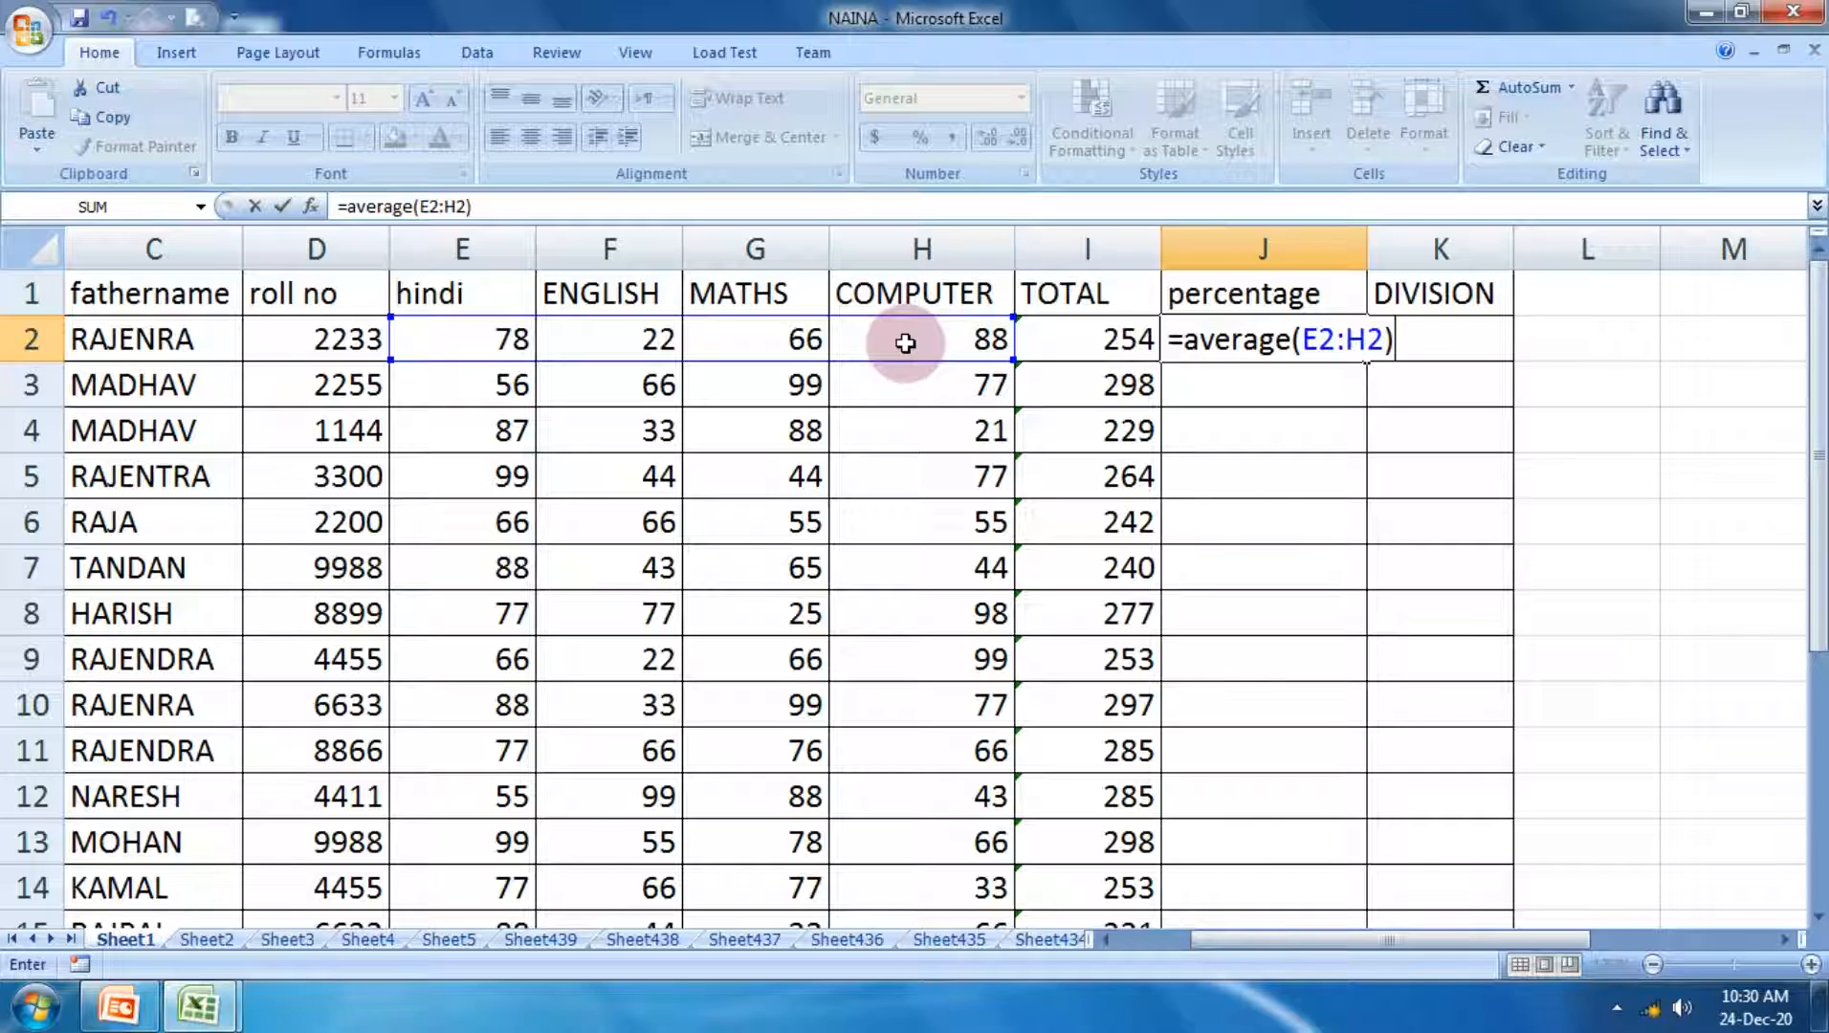
pyautogui.press('Return')
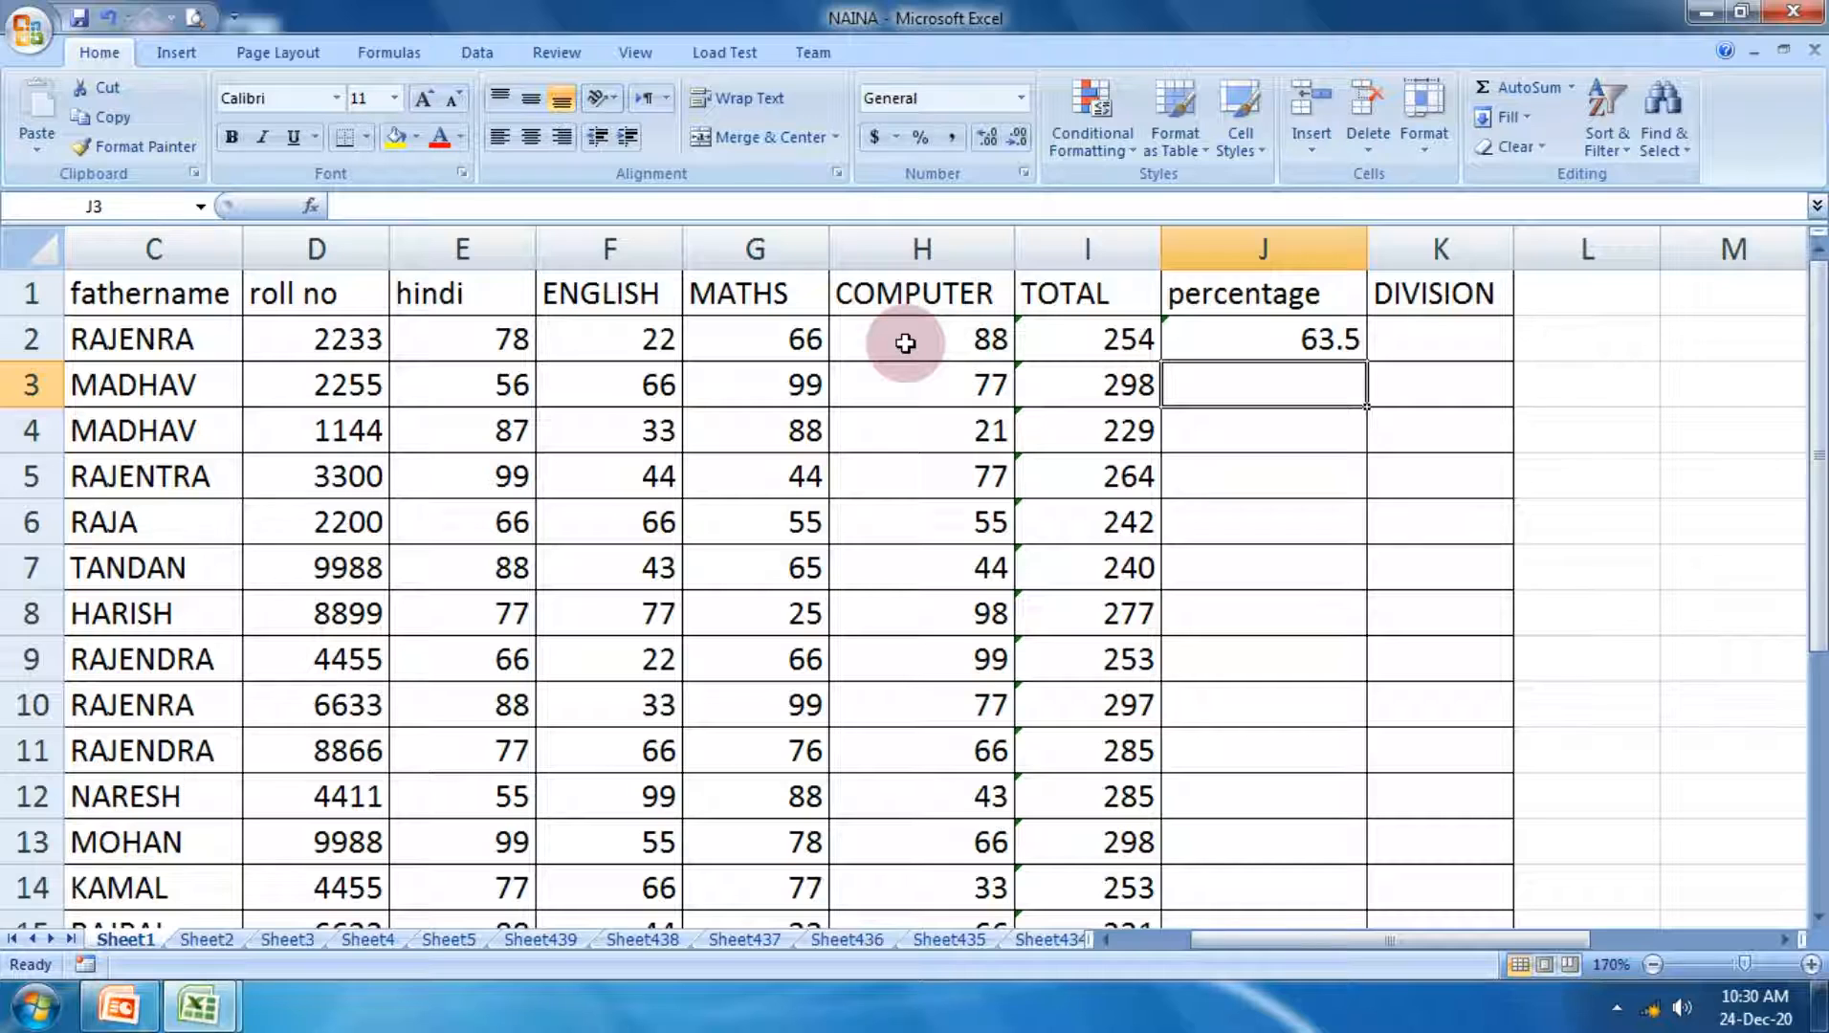
# Step: Calculate the second student's percentage in J3 with the formula =average(E3:H3)
pyautogui.write('=')
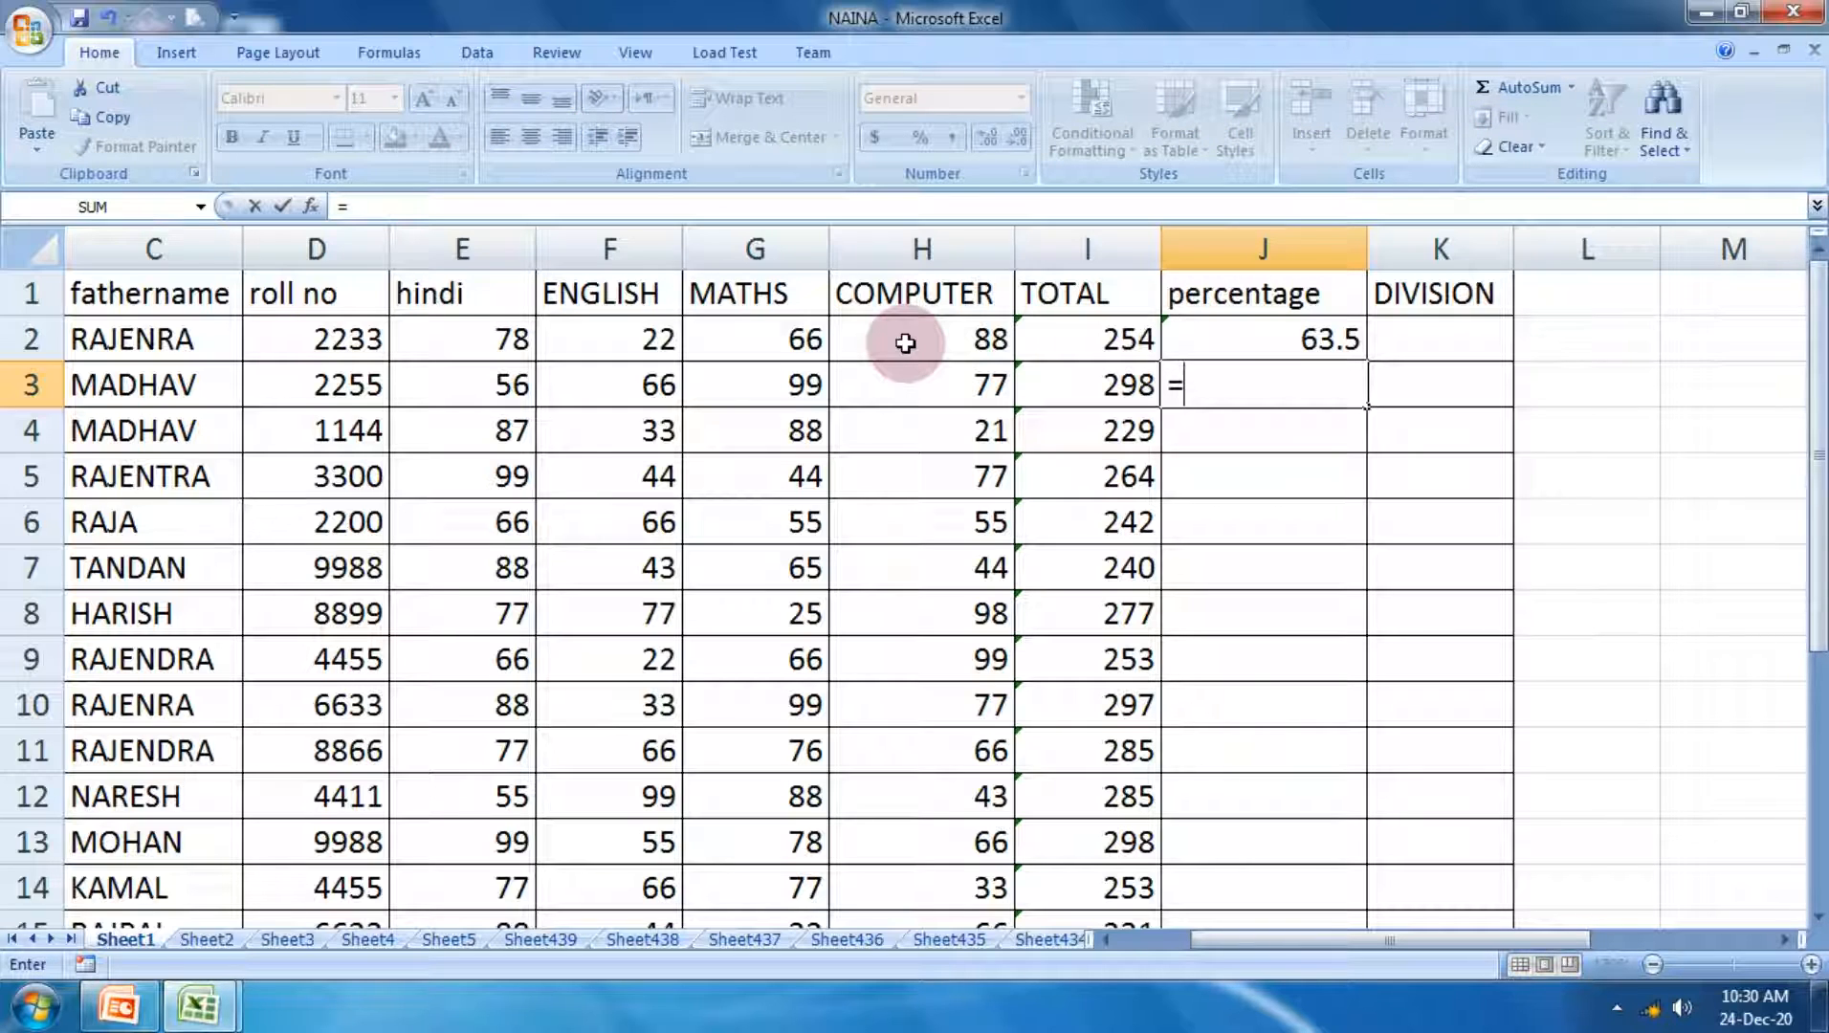
pyautogui.write('average')
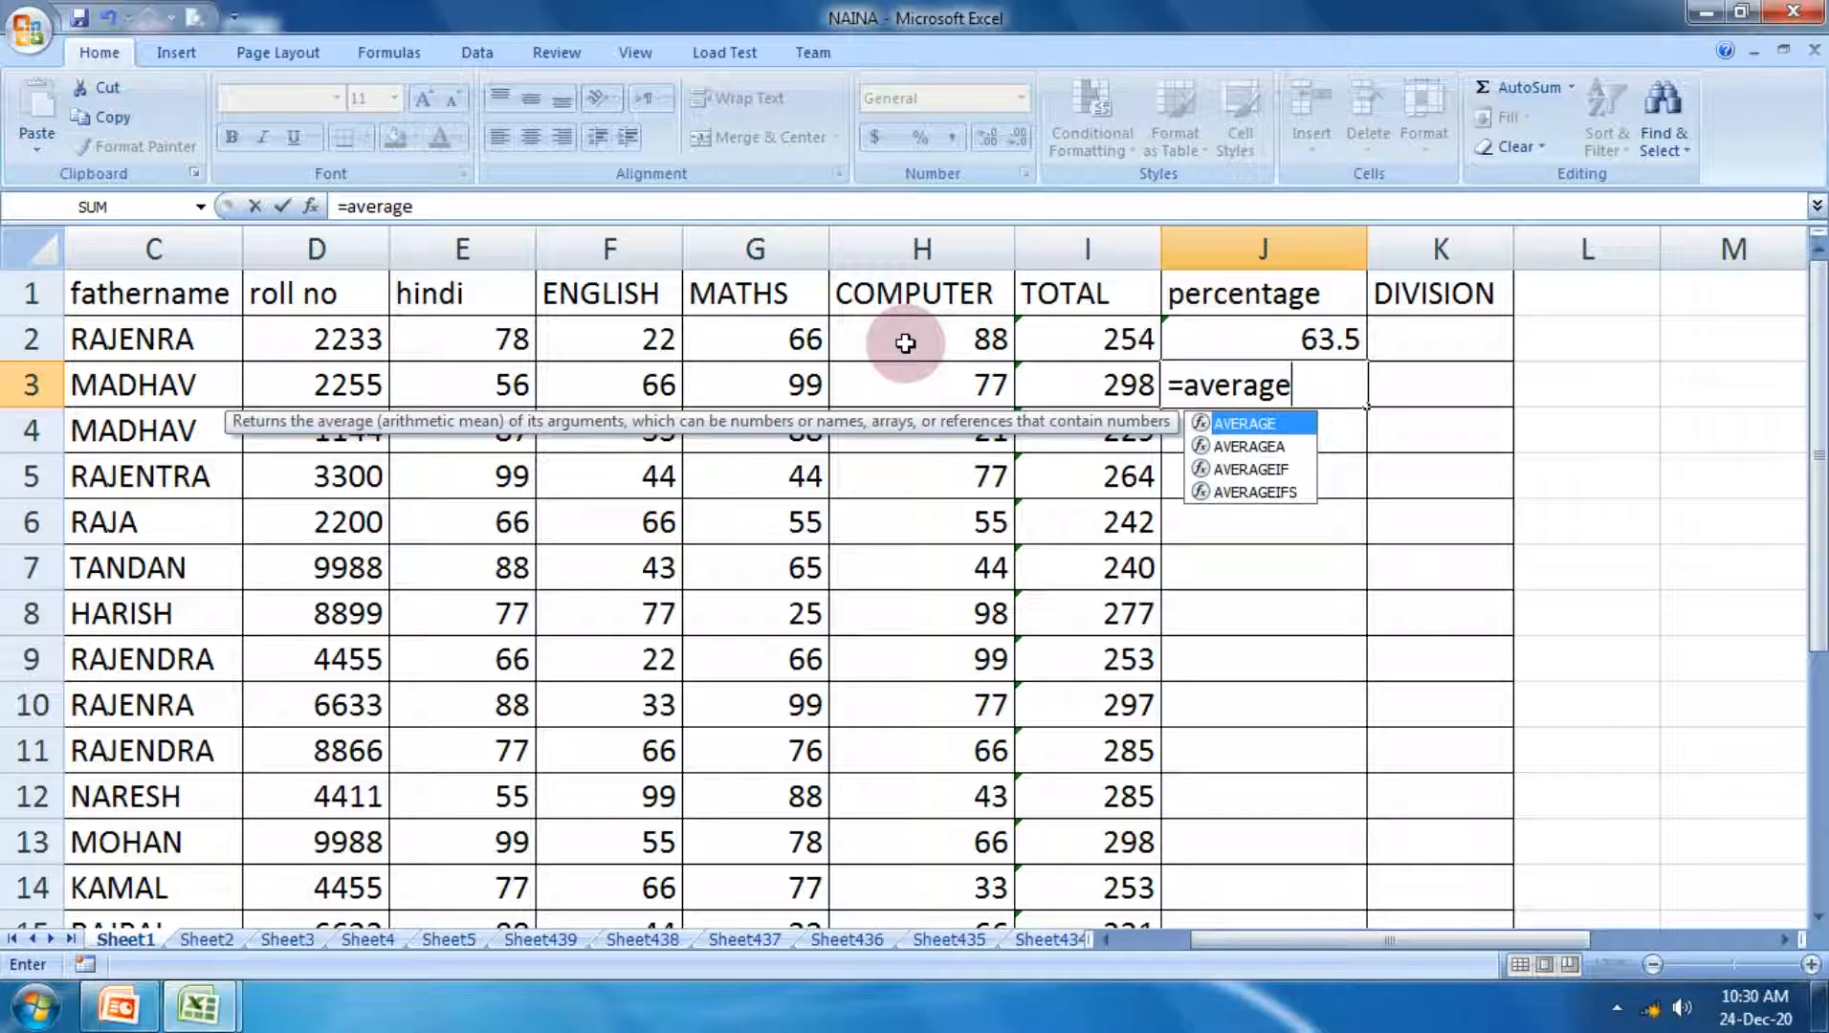
pyautogui.write('(')
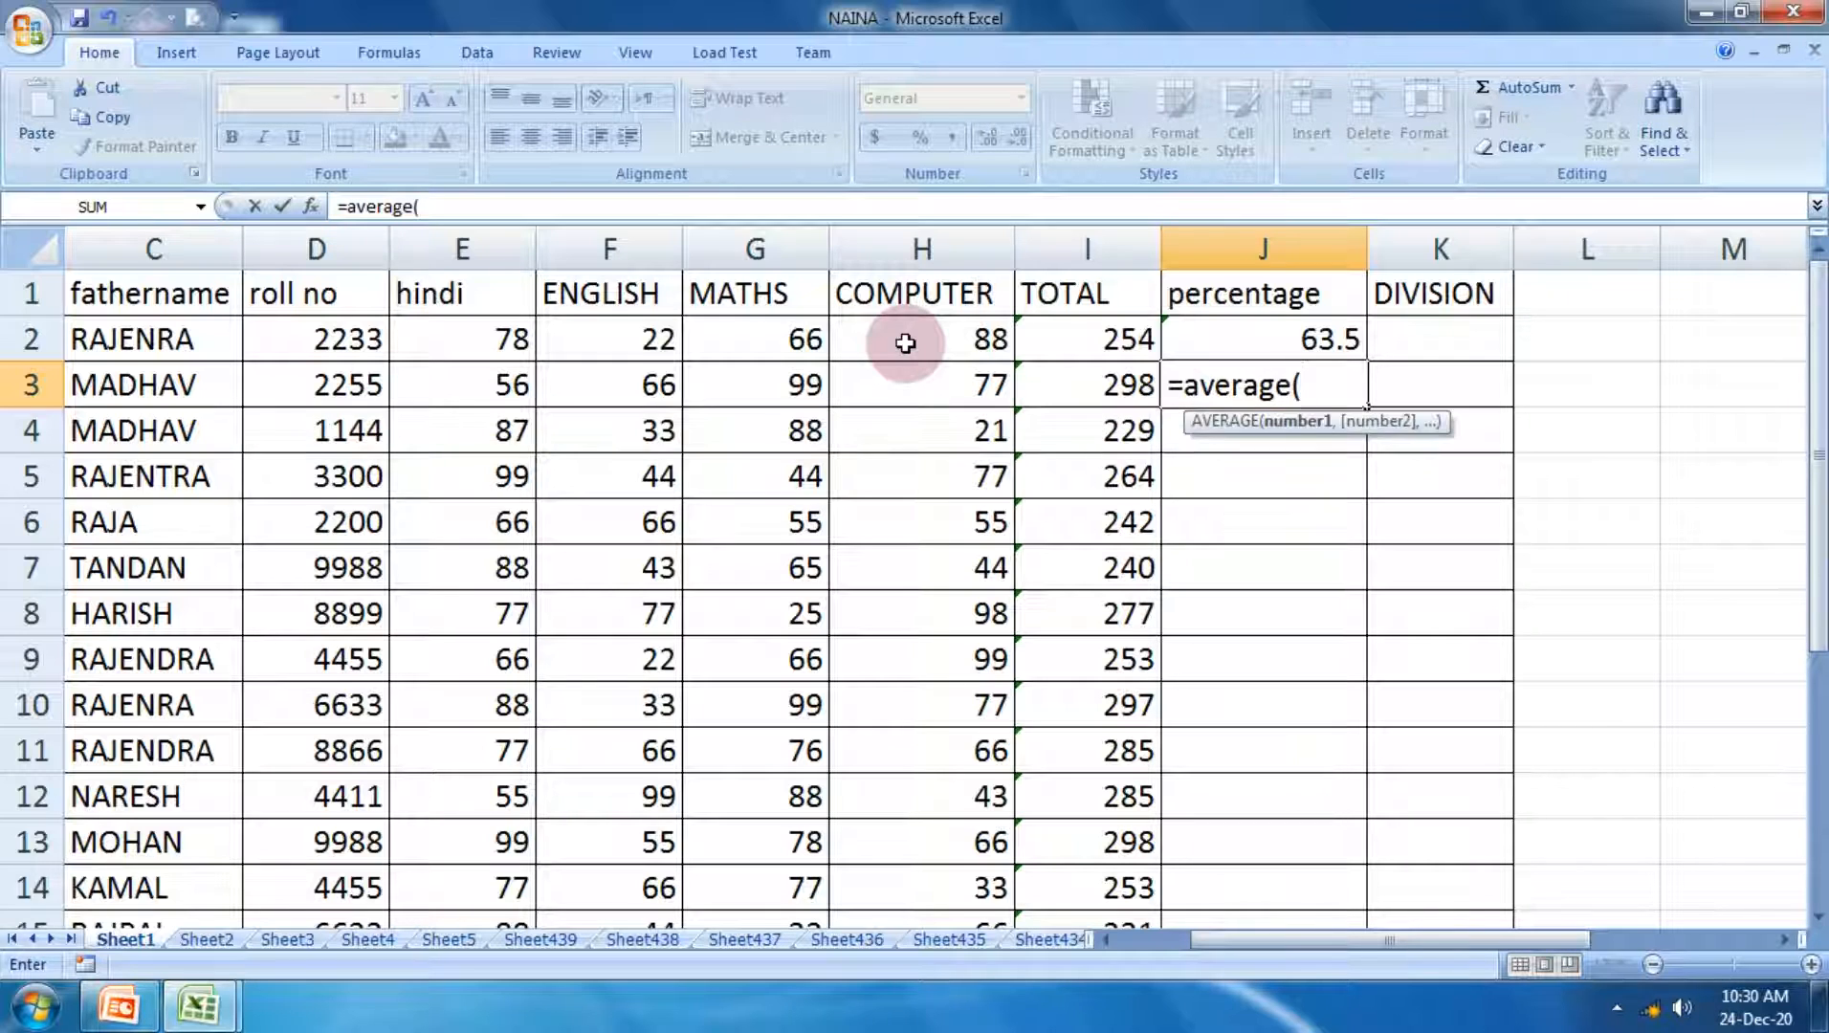
pyautogui.moveTo(486, 386); pyautogui.dragTo(902, 371)
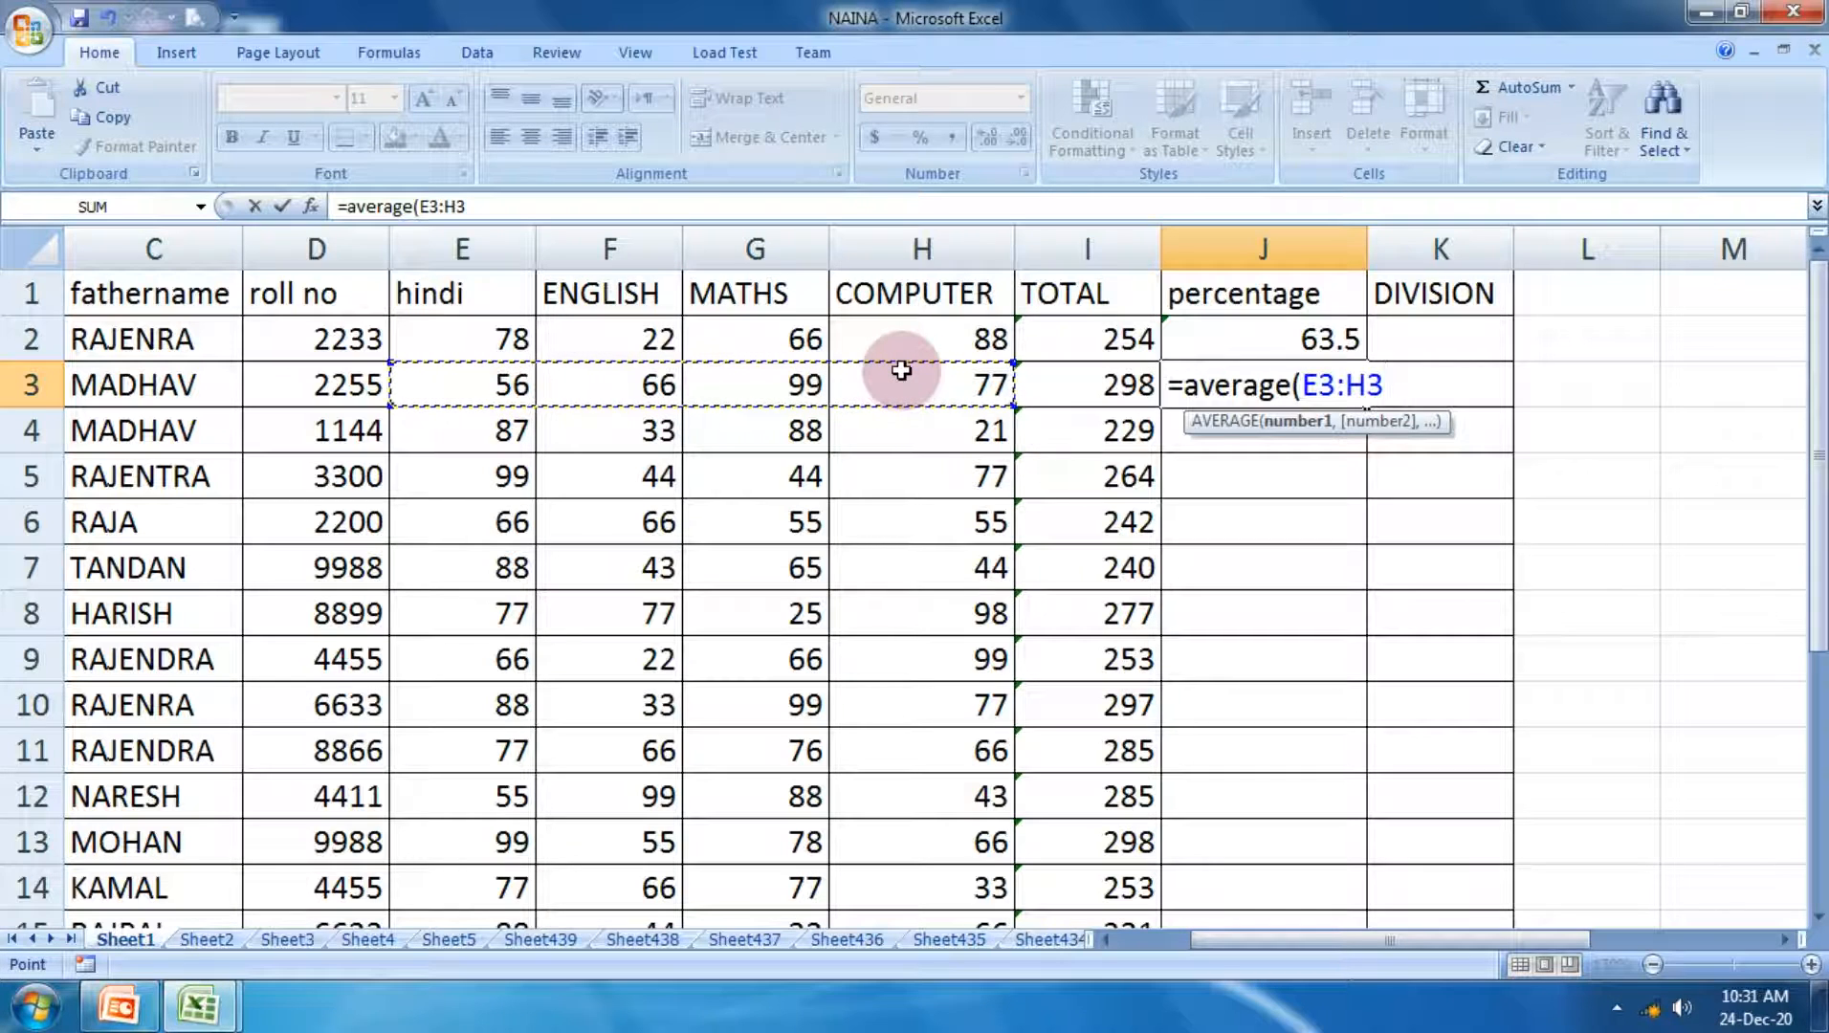
pyautogui.write(')')
pyautogui.press('Return')
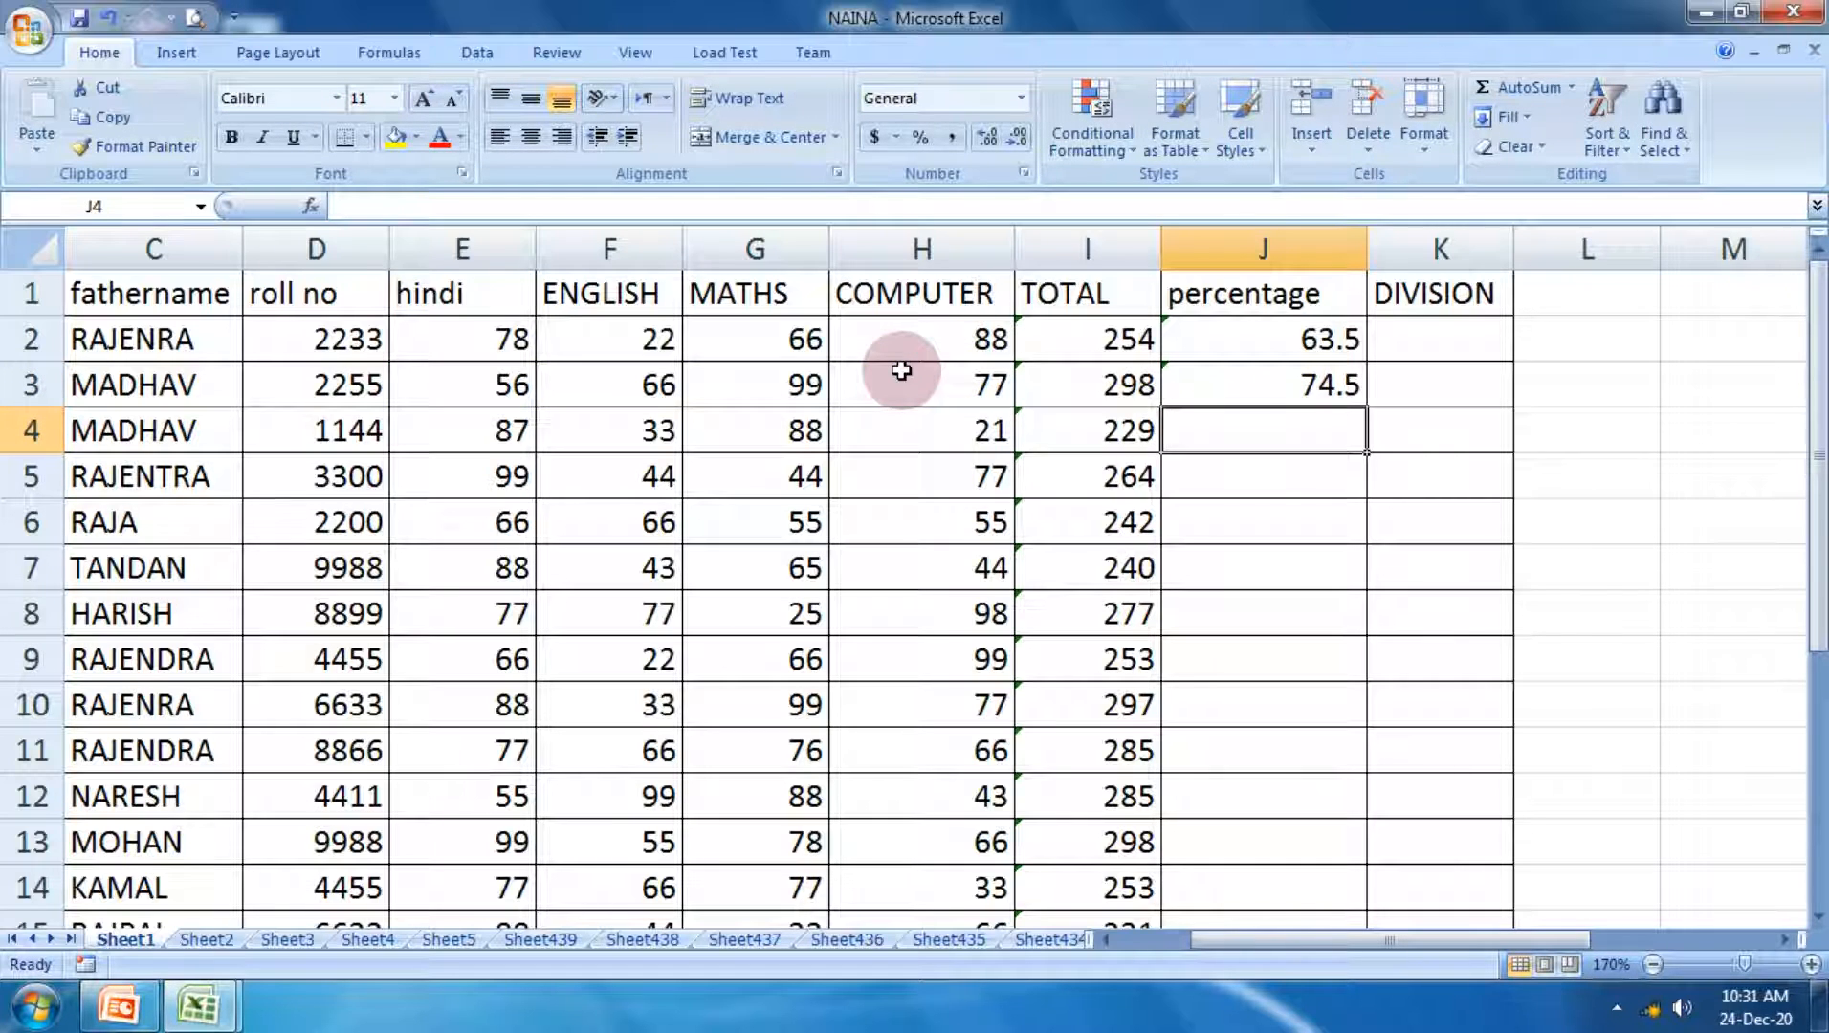
# Step: Calculate the third student's percentage in J4 with the formula =average(E4:H4)
pyautogui.write('=')
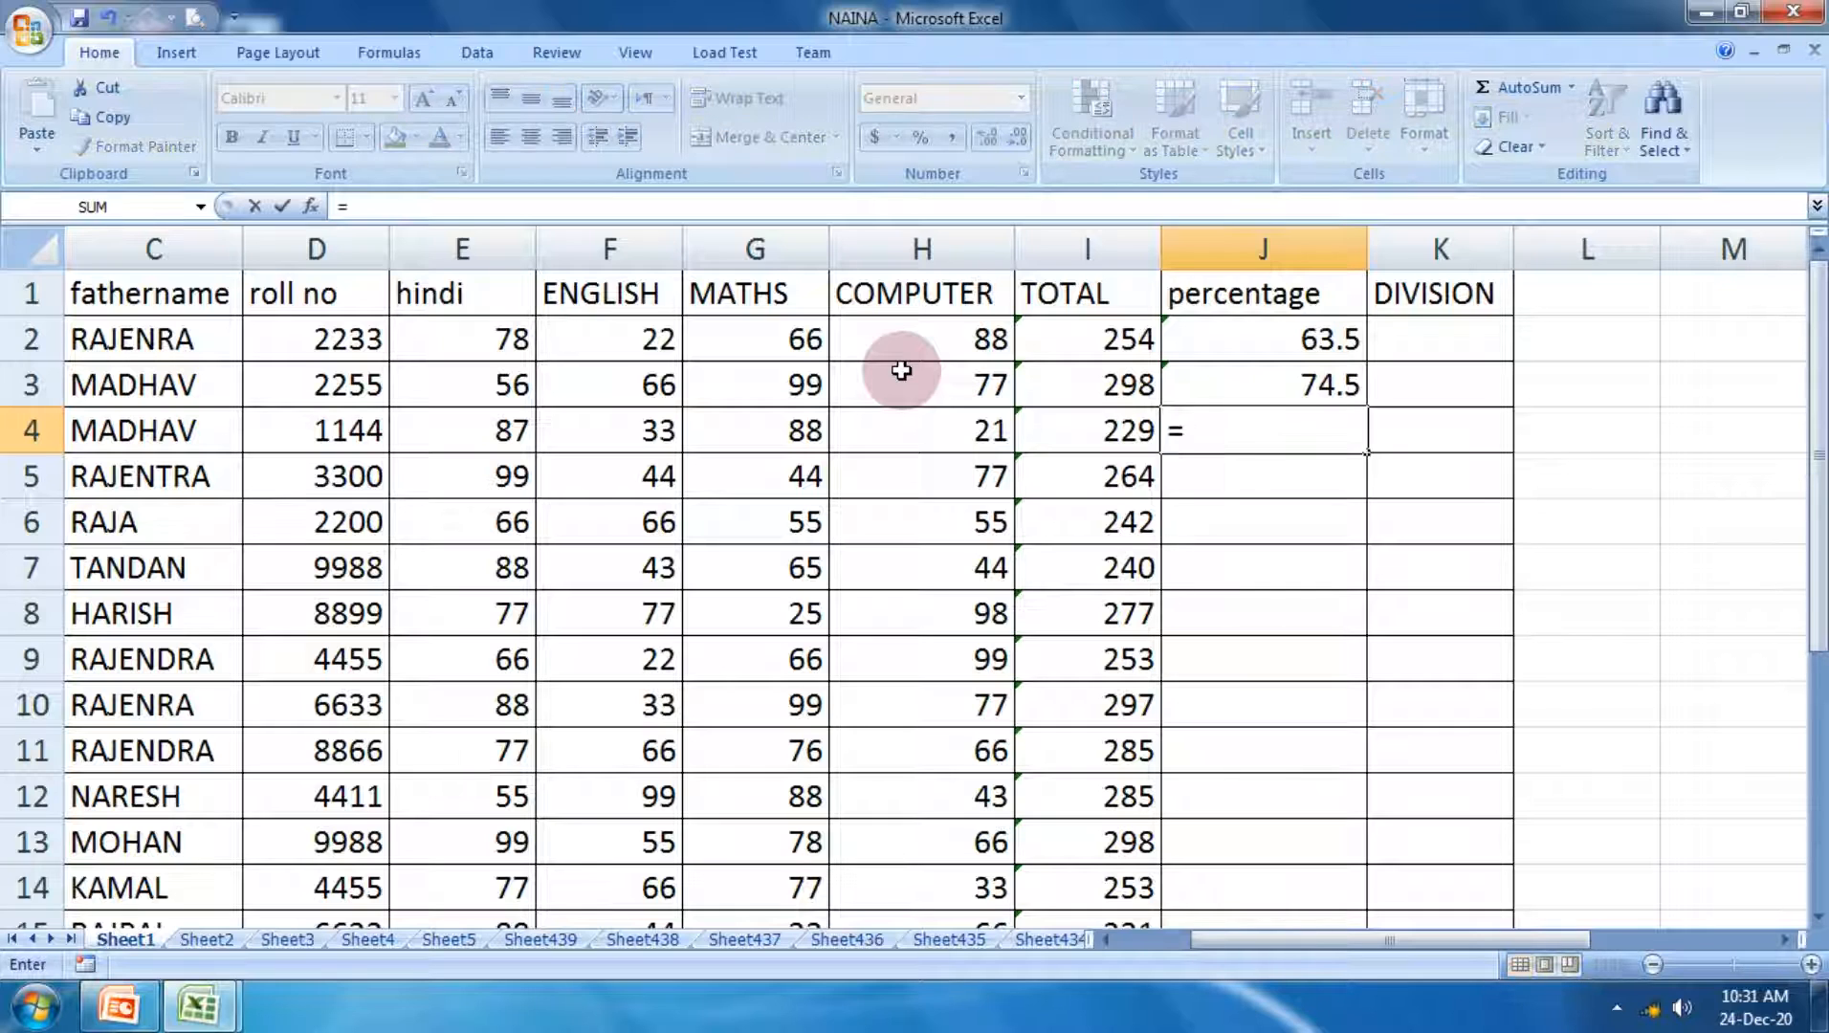
pyautogui.write('ve')
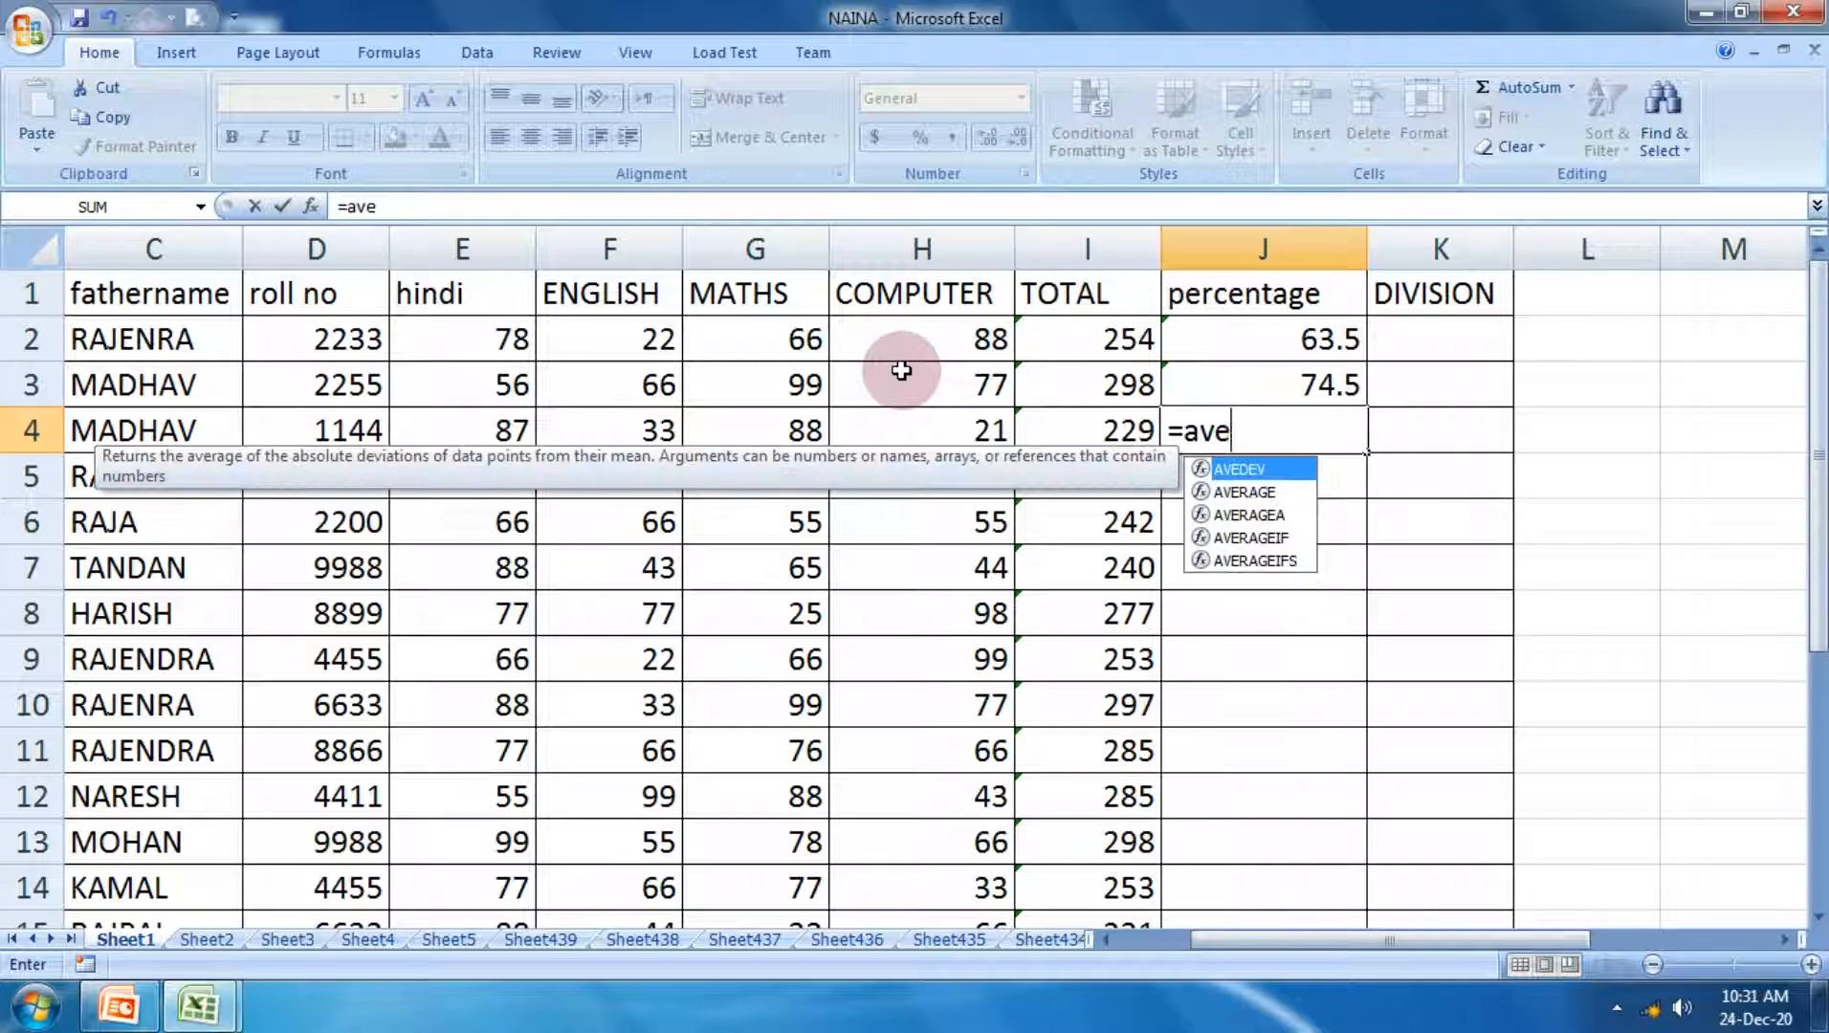
pyautogui.write('rage')
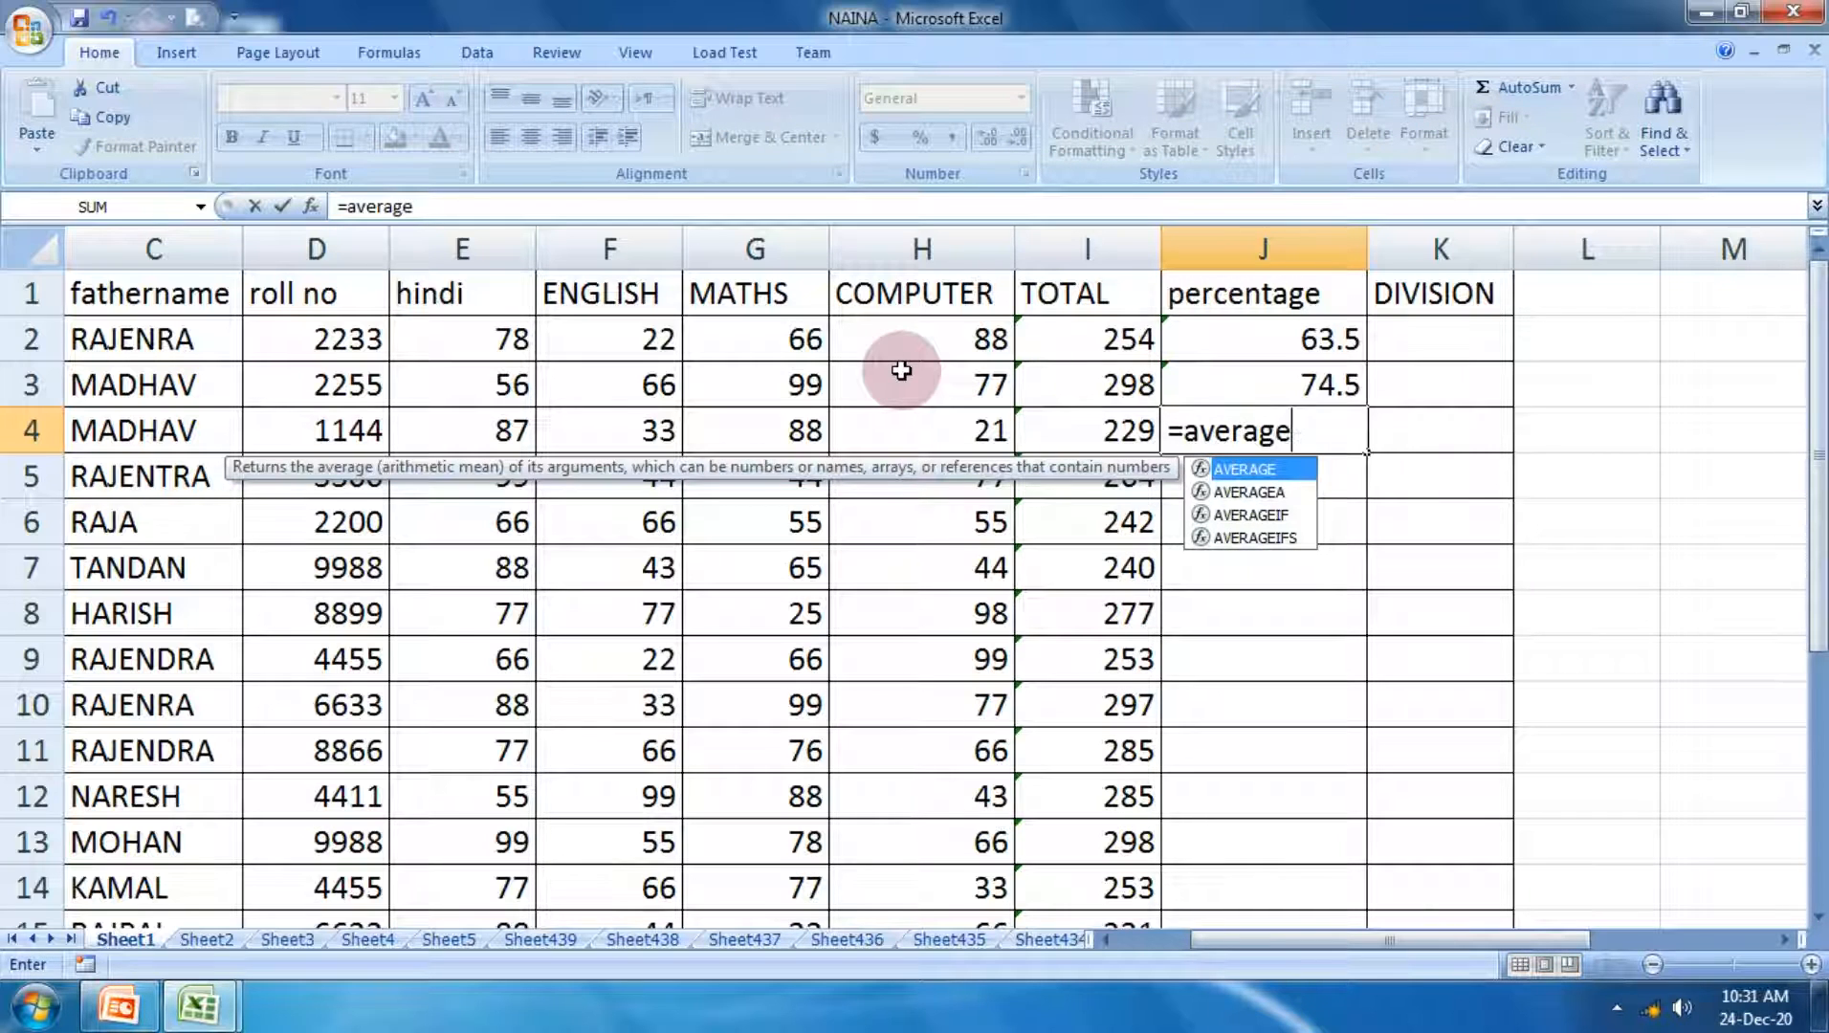
pyautogui.write('(')
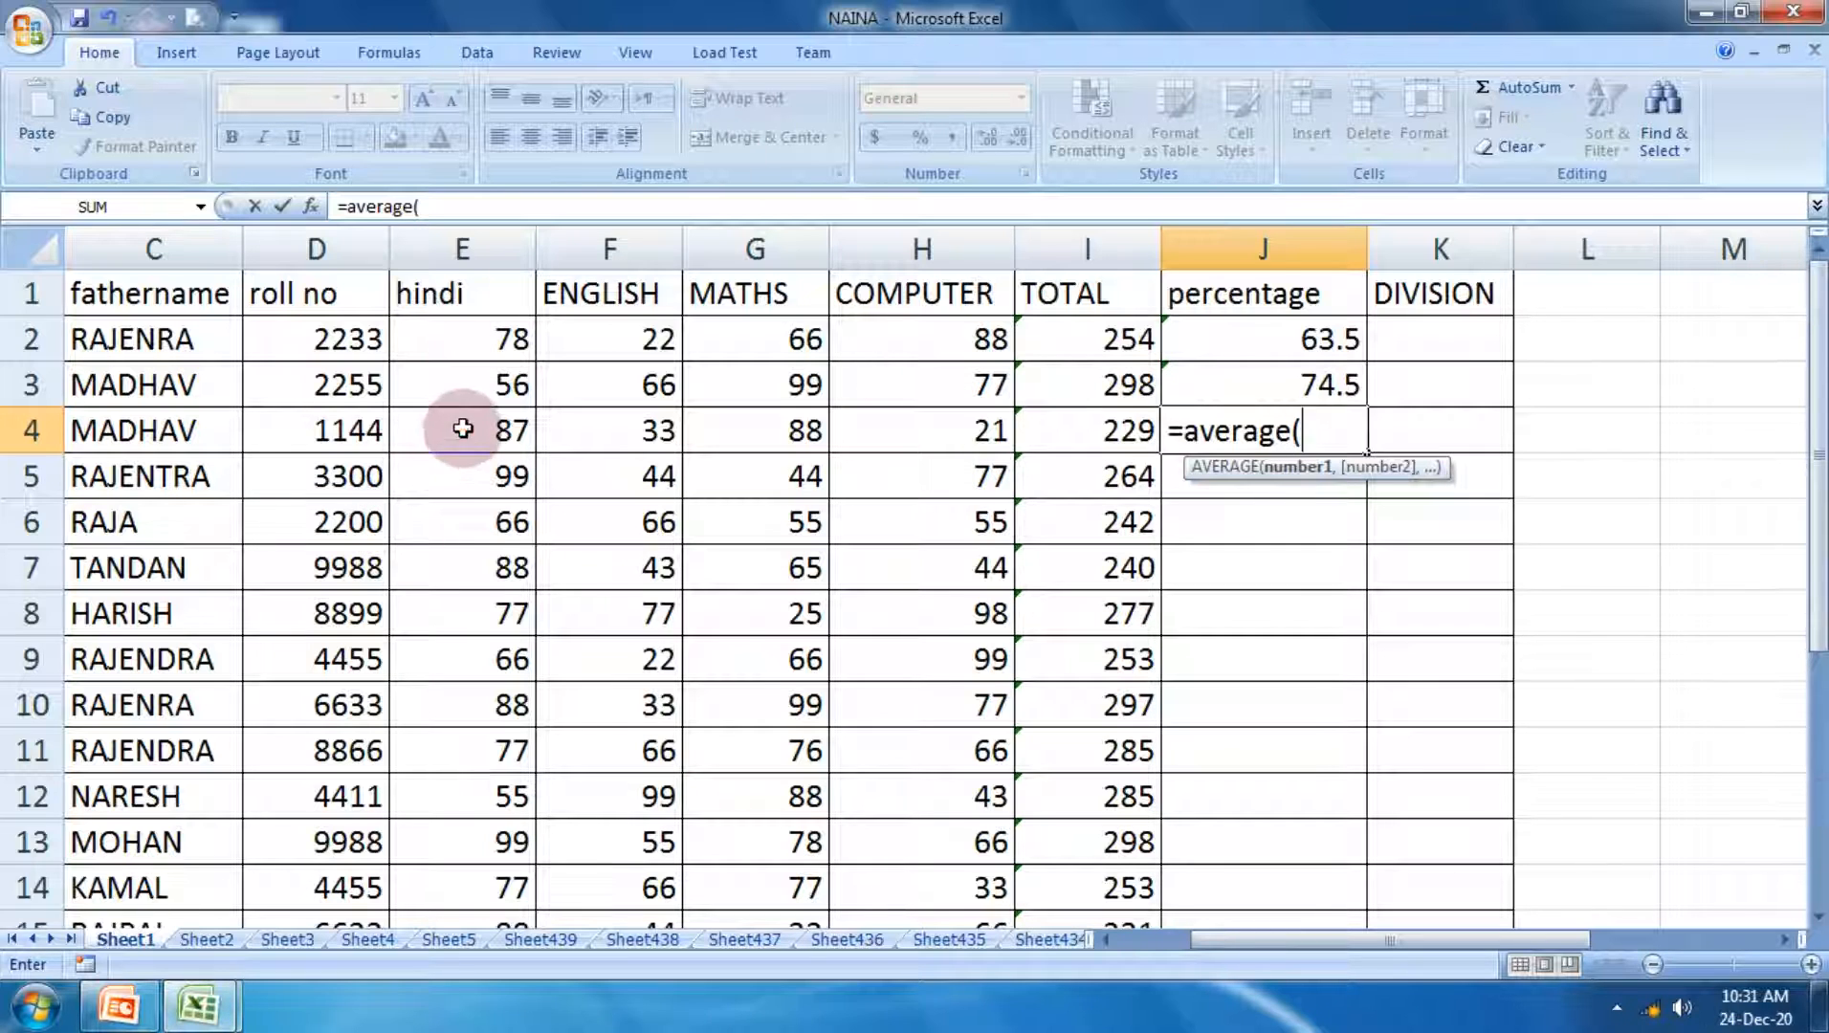
pyautogui.moveTo(464, 429); pyautogui.dragTo(931, 429)
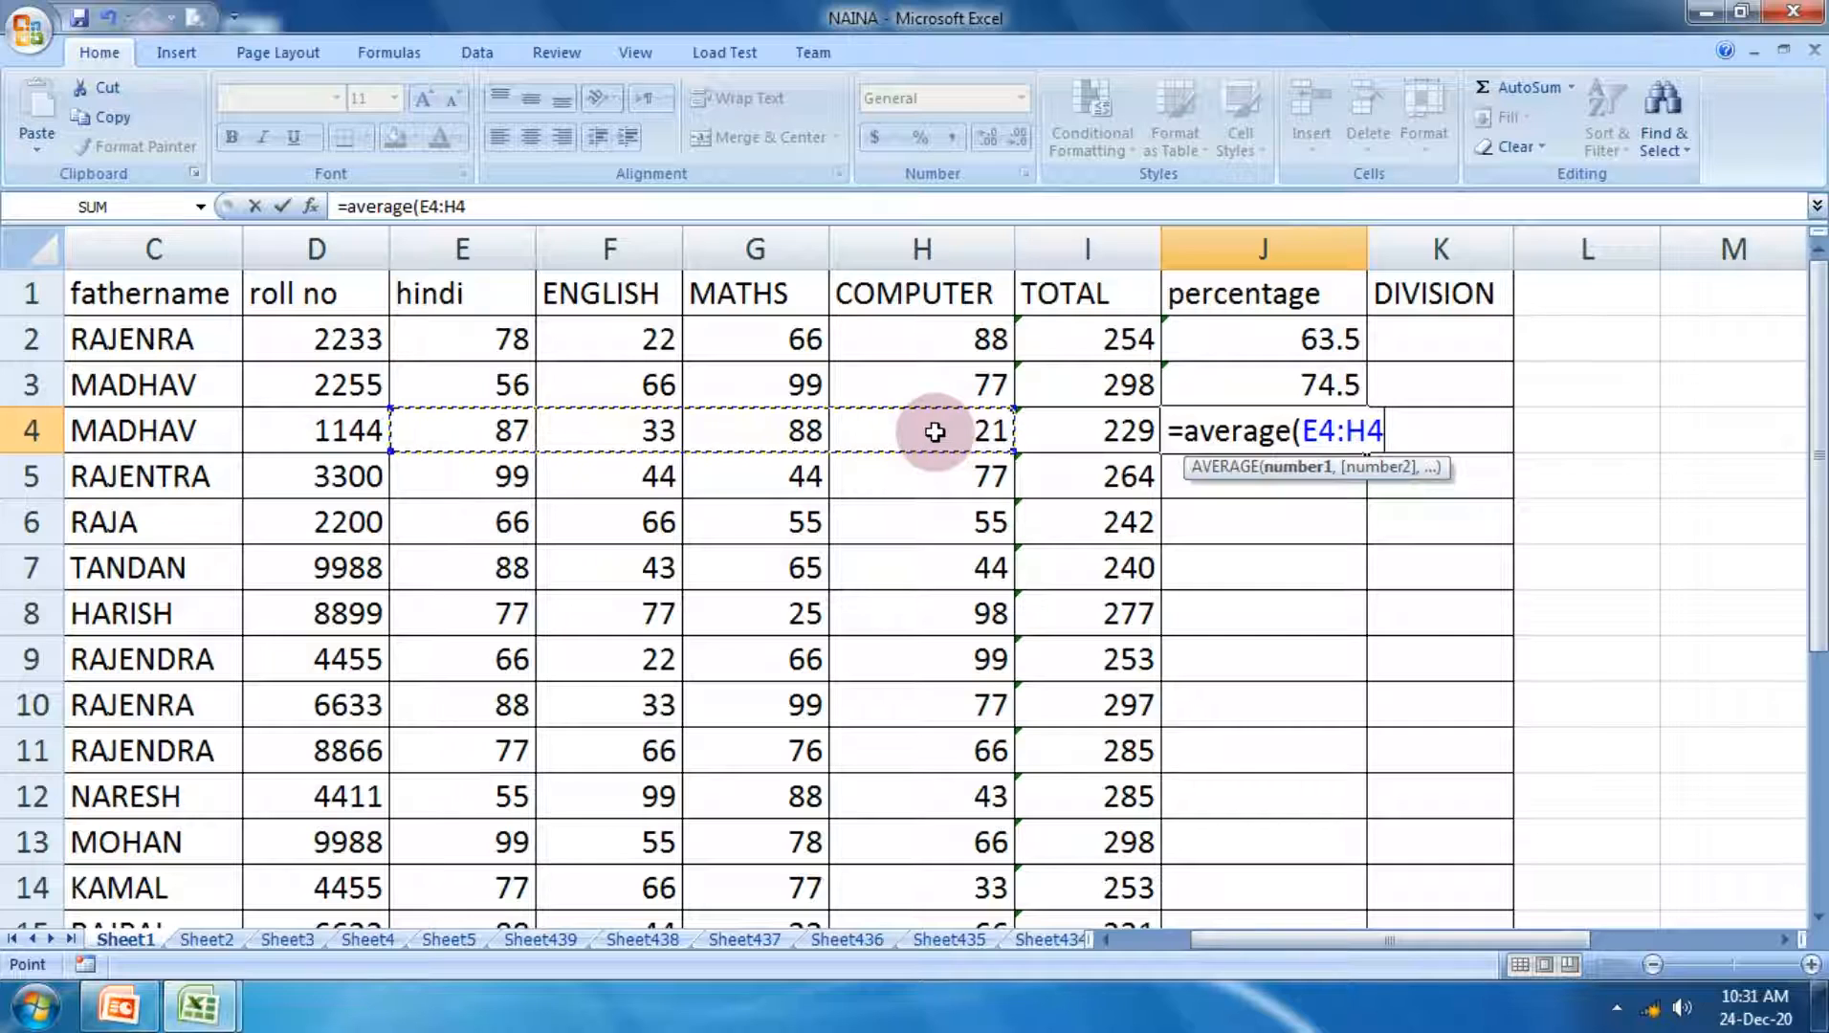
pyautogui.write(')')
pyautogui.press('Return')
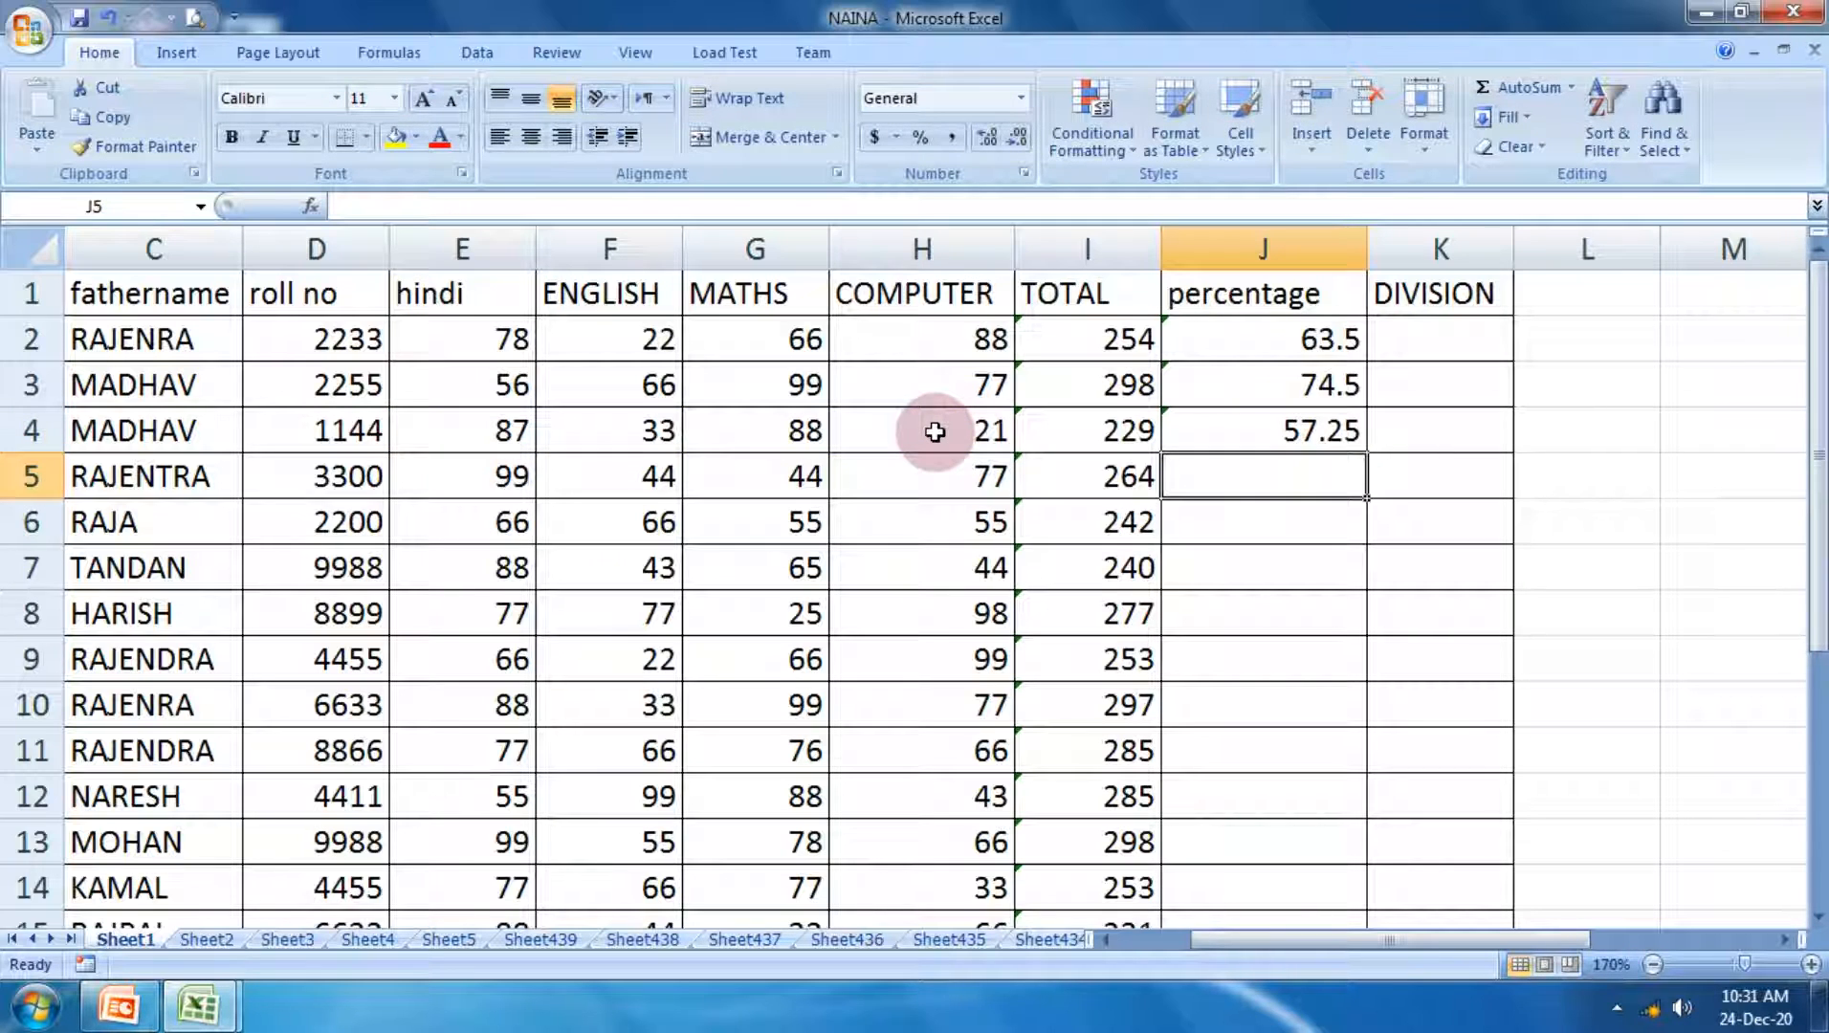
# Step: Calculate the percentage in J5 by dividing the student's total by the four subjects with the formula =I5/4
pyautogui.write('=')
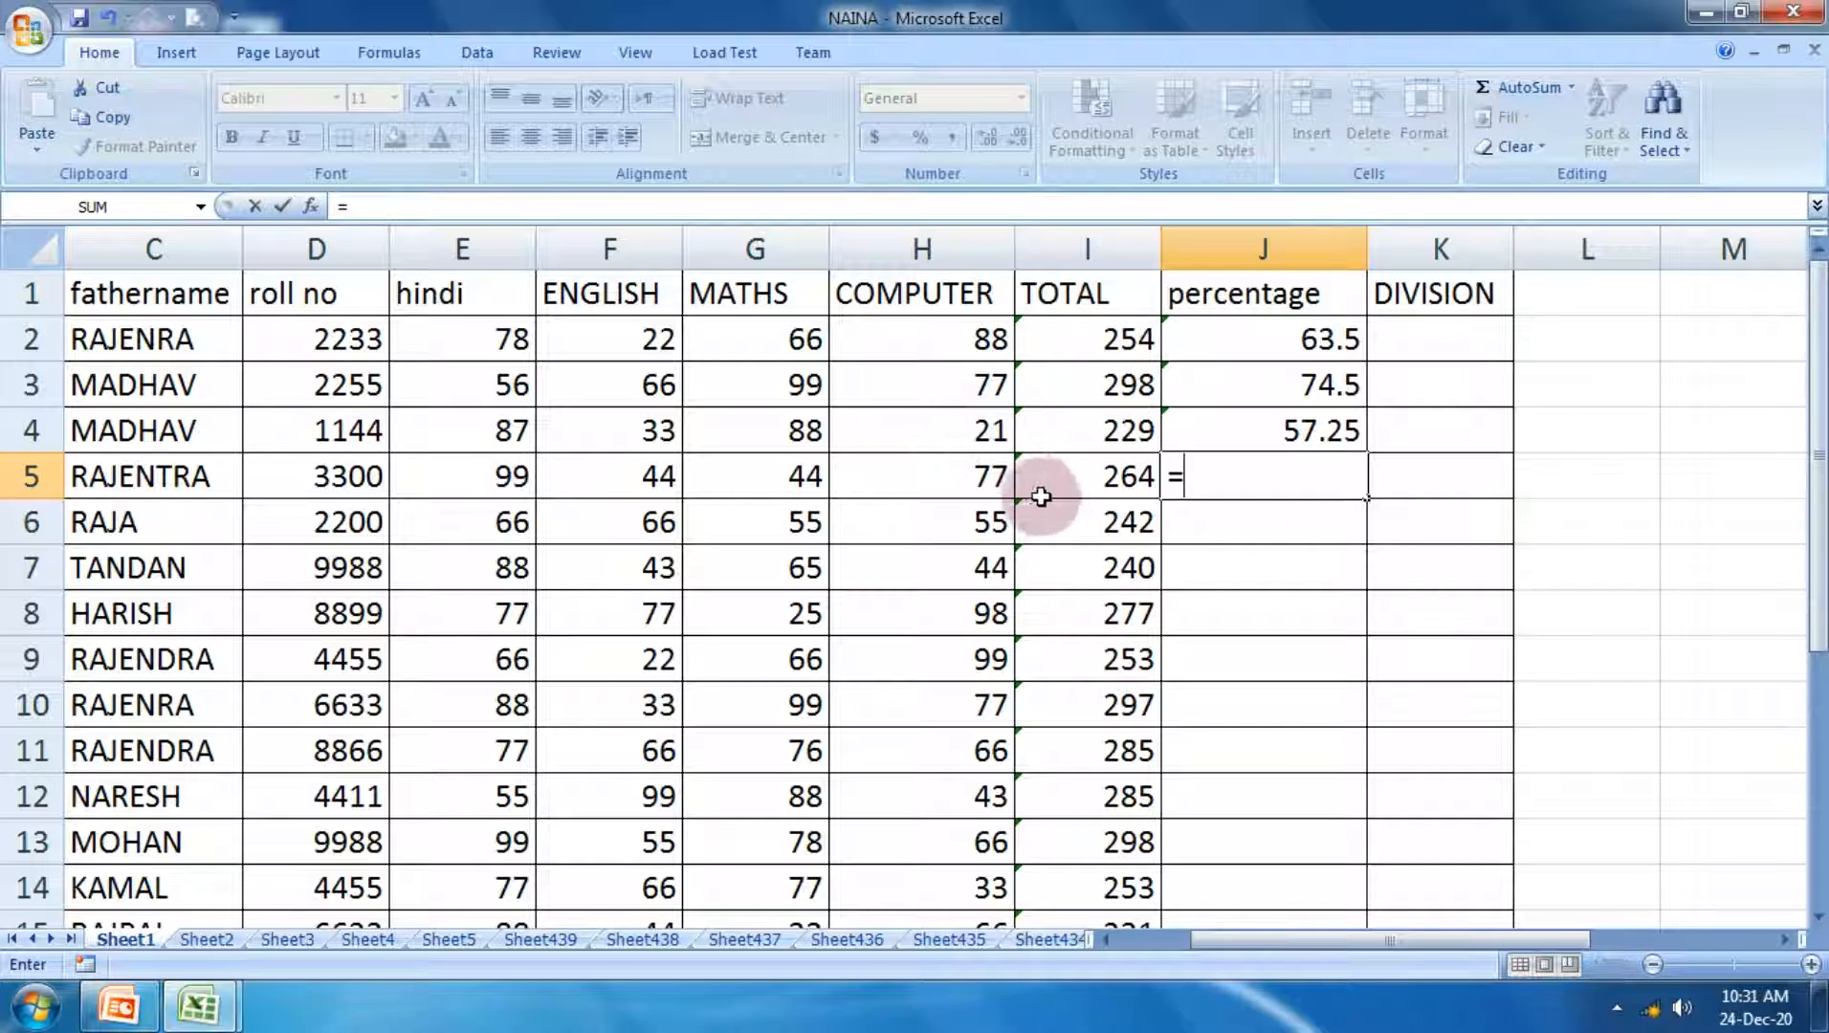
pyautogui.click(1067, 469)
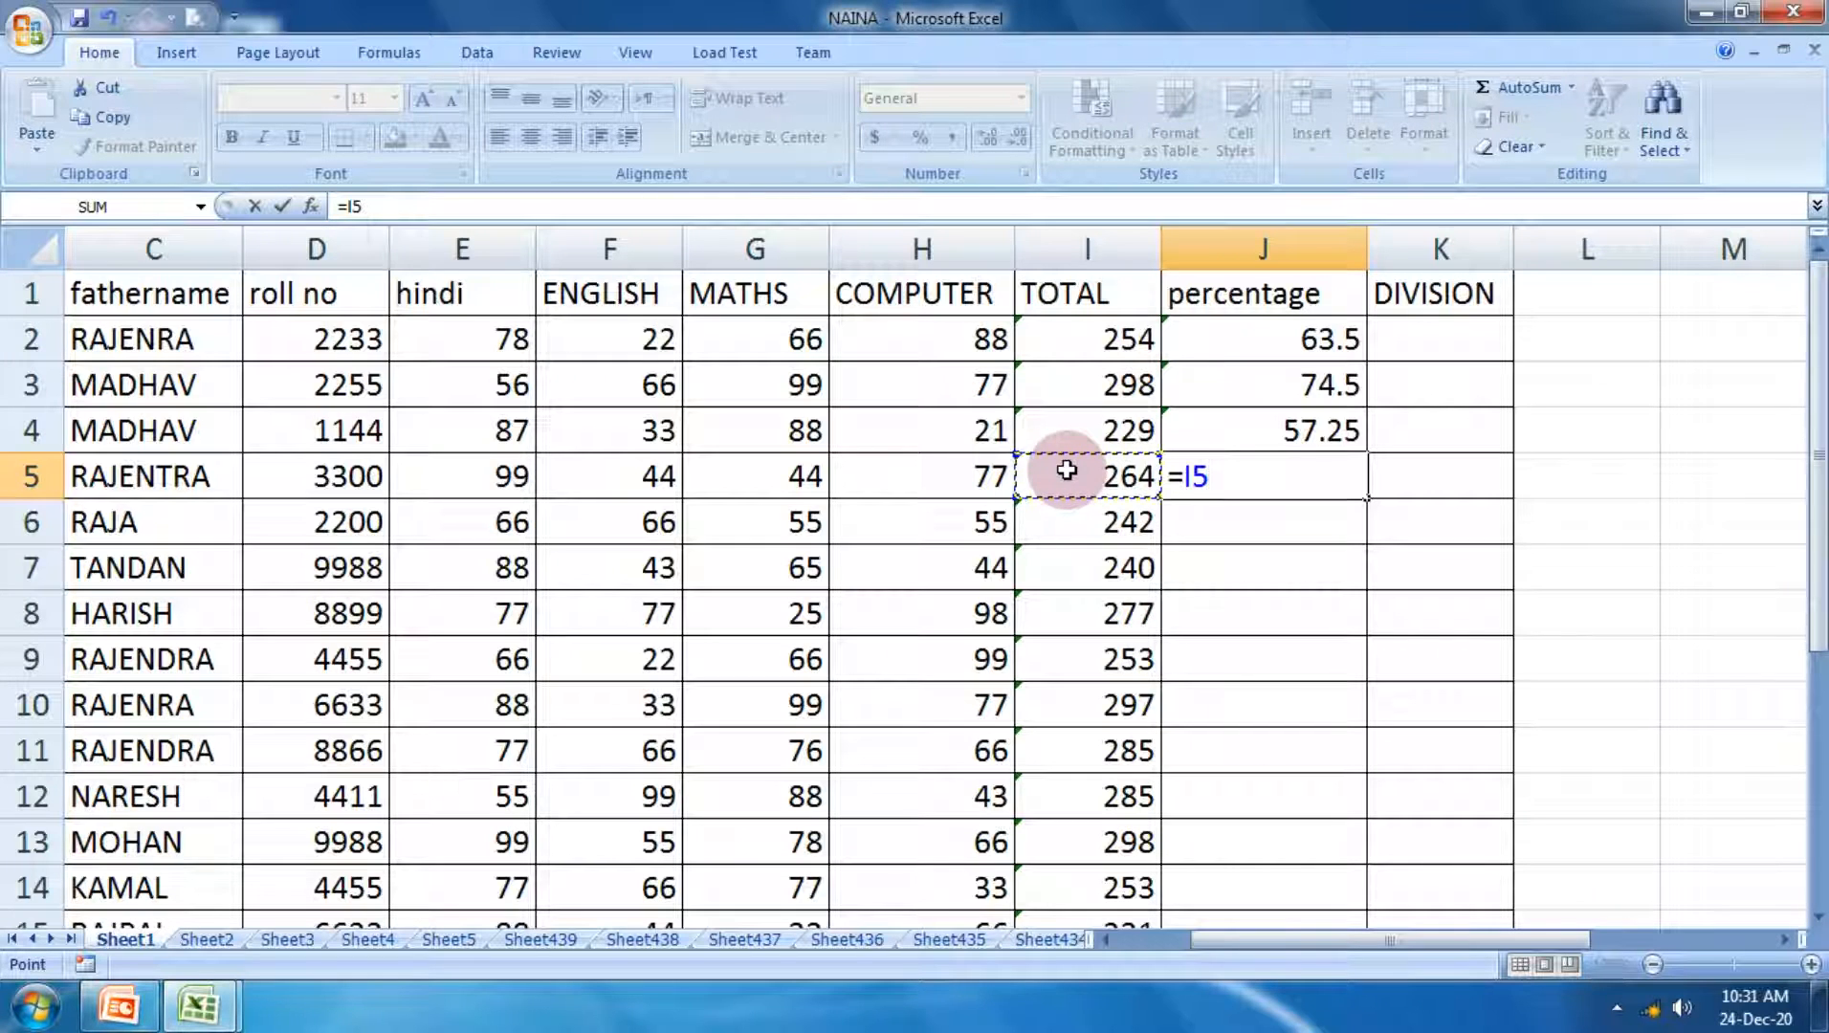
pyautogui.write('/')
pyautogui.write('6')
pyautogui.press('BackSpace')
pyautogui.write('4')
pyautogui.press('Return')
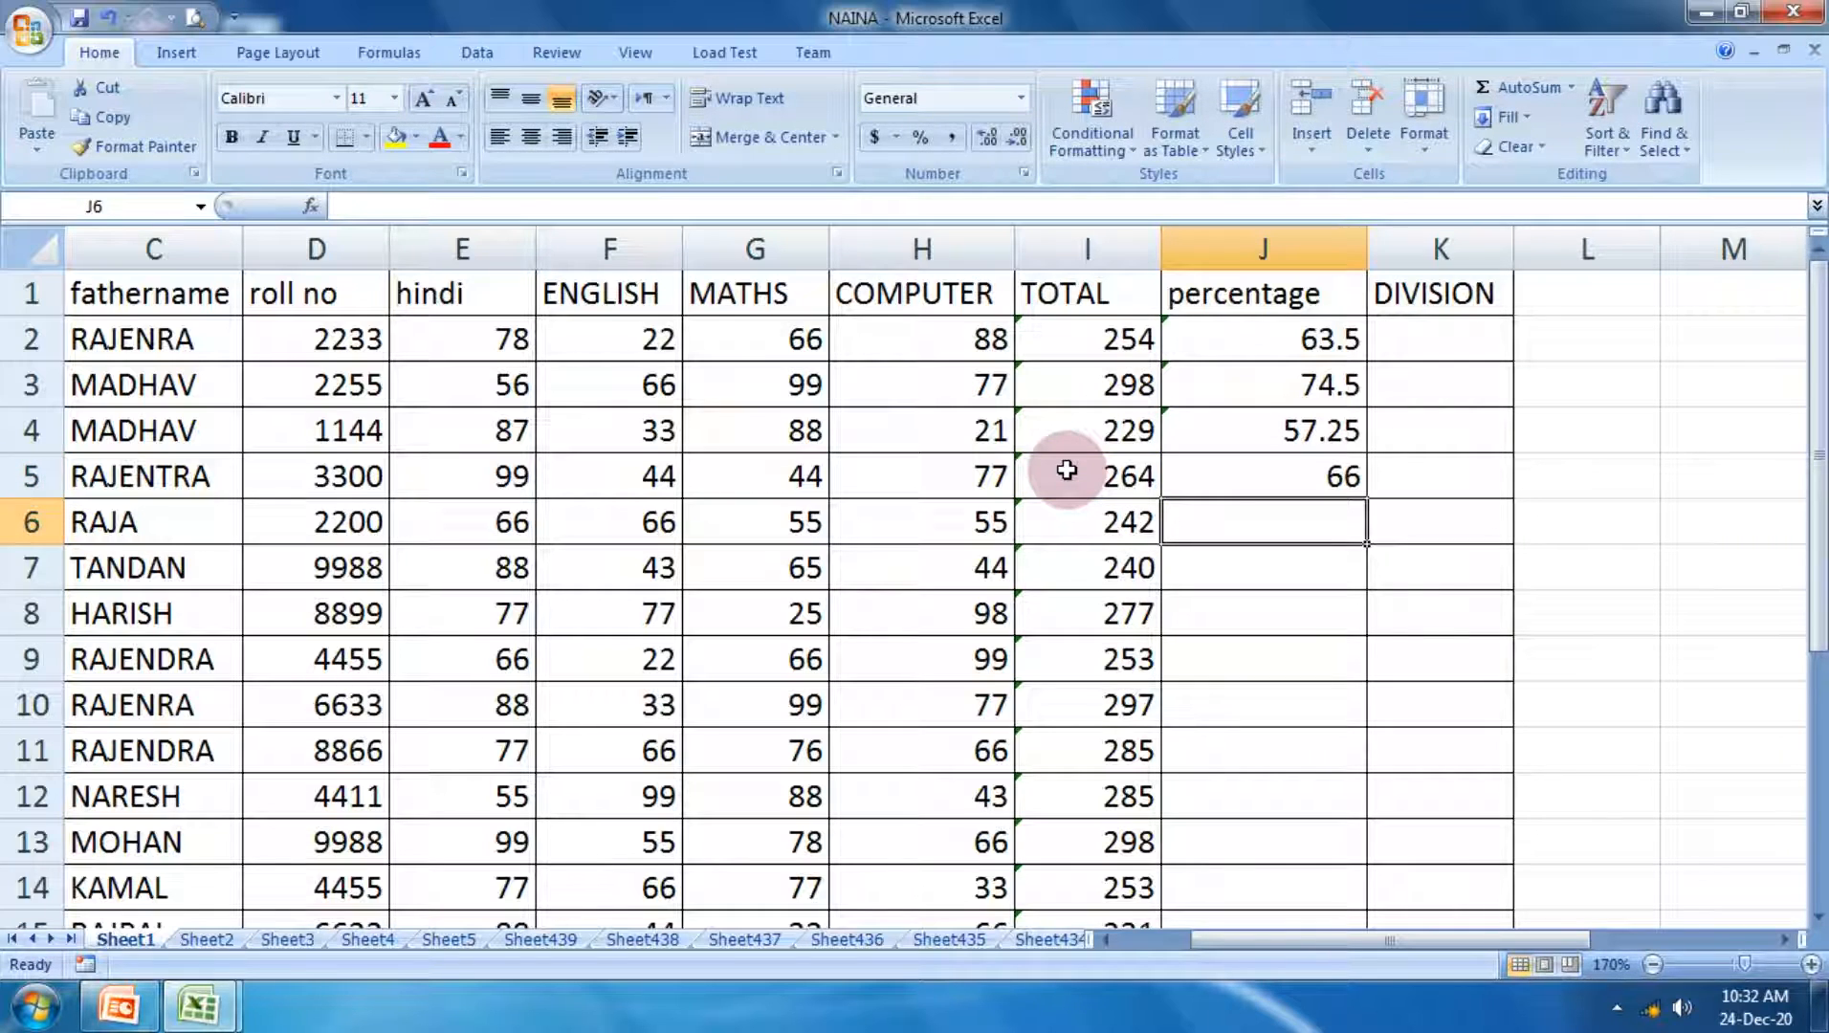
# Step: Calculate the percentage in J6 from the student's total with the formula =I6/4
pyautogui.write('=')
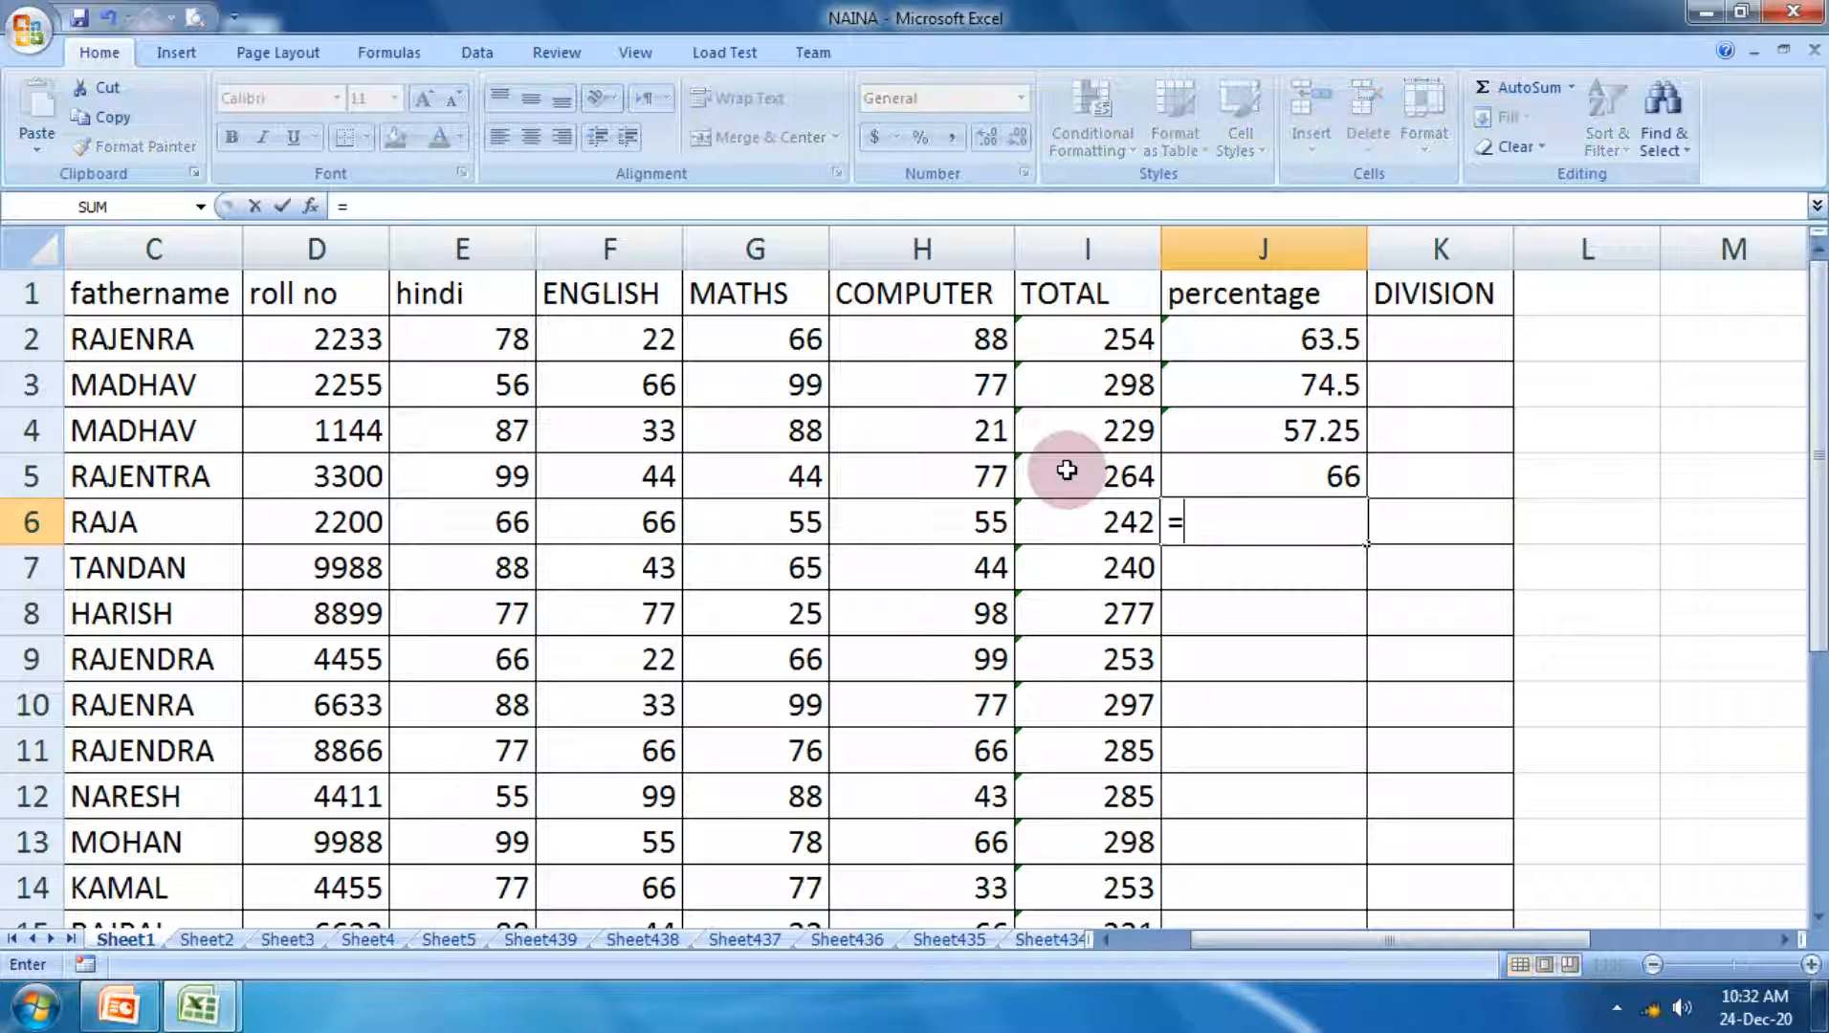
pyautogui.click(1095, 508)
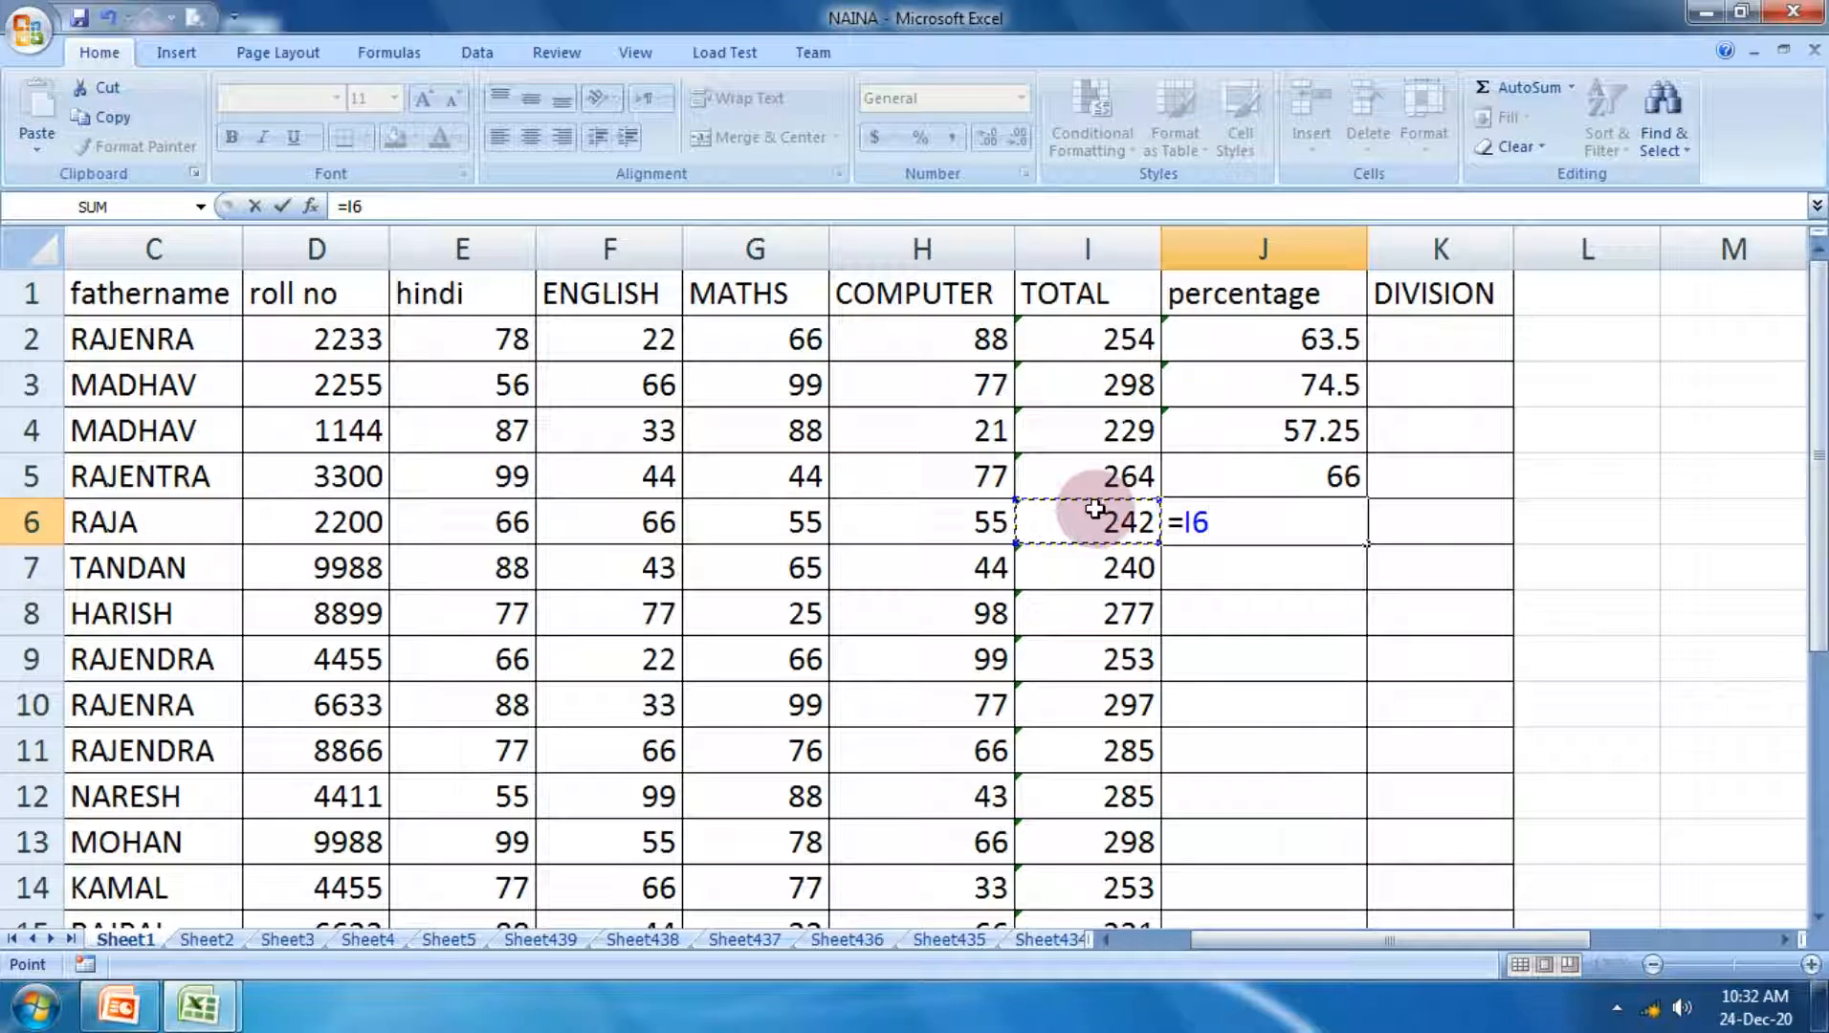
pyautogui.write('/')
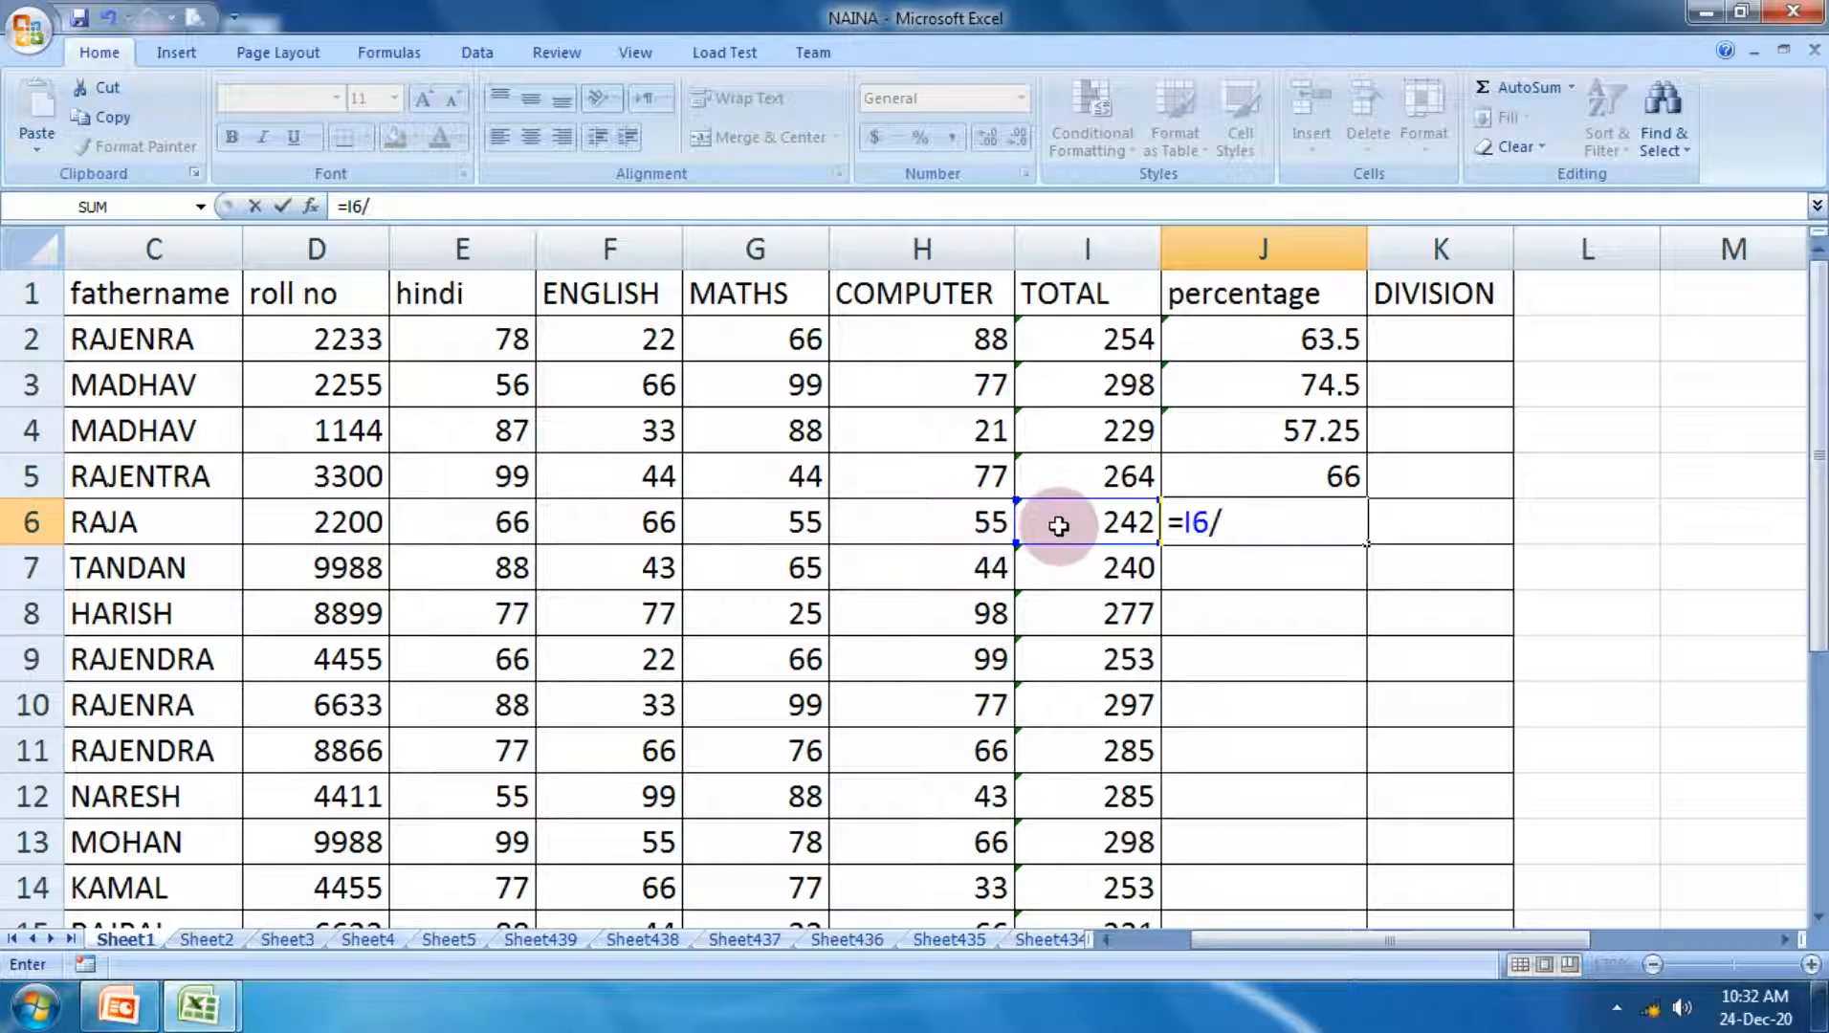
pyautogui.write('4')
pyautogui.press('Return')
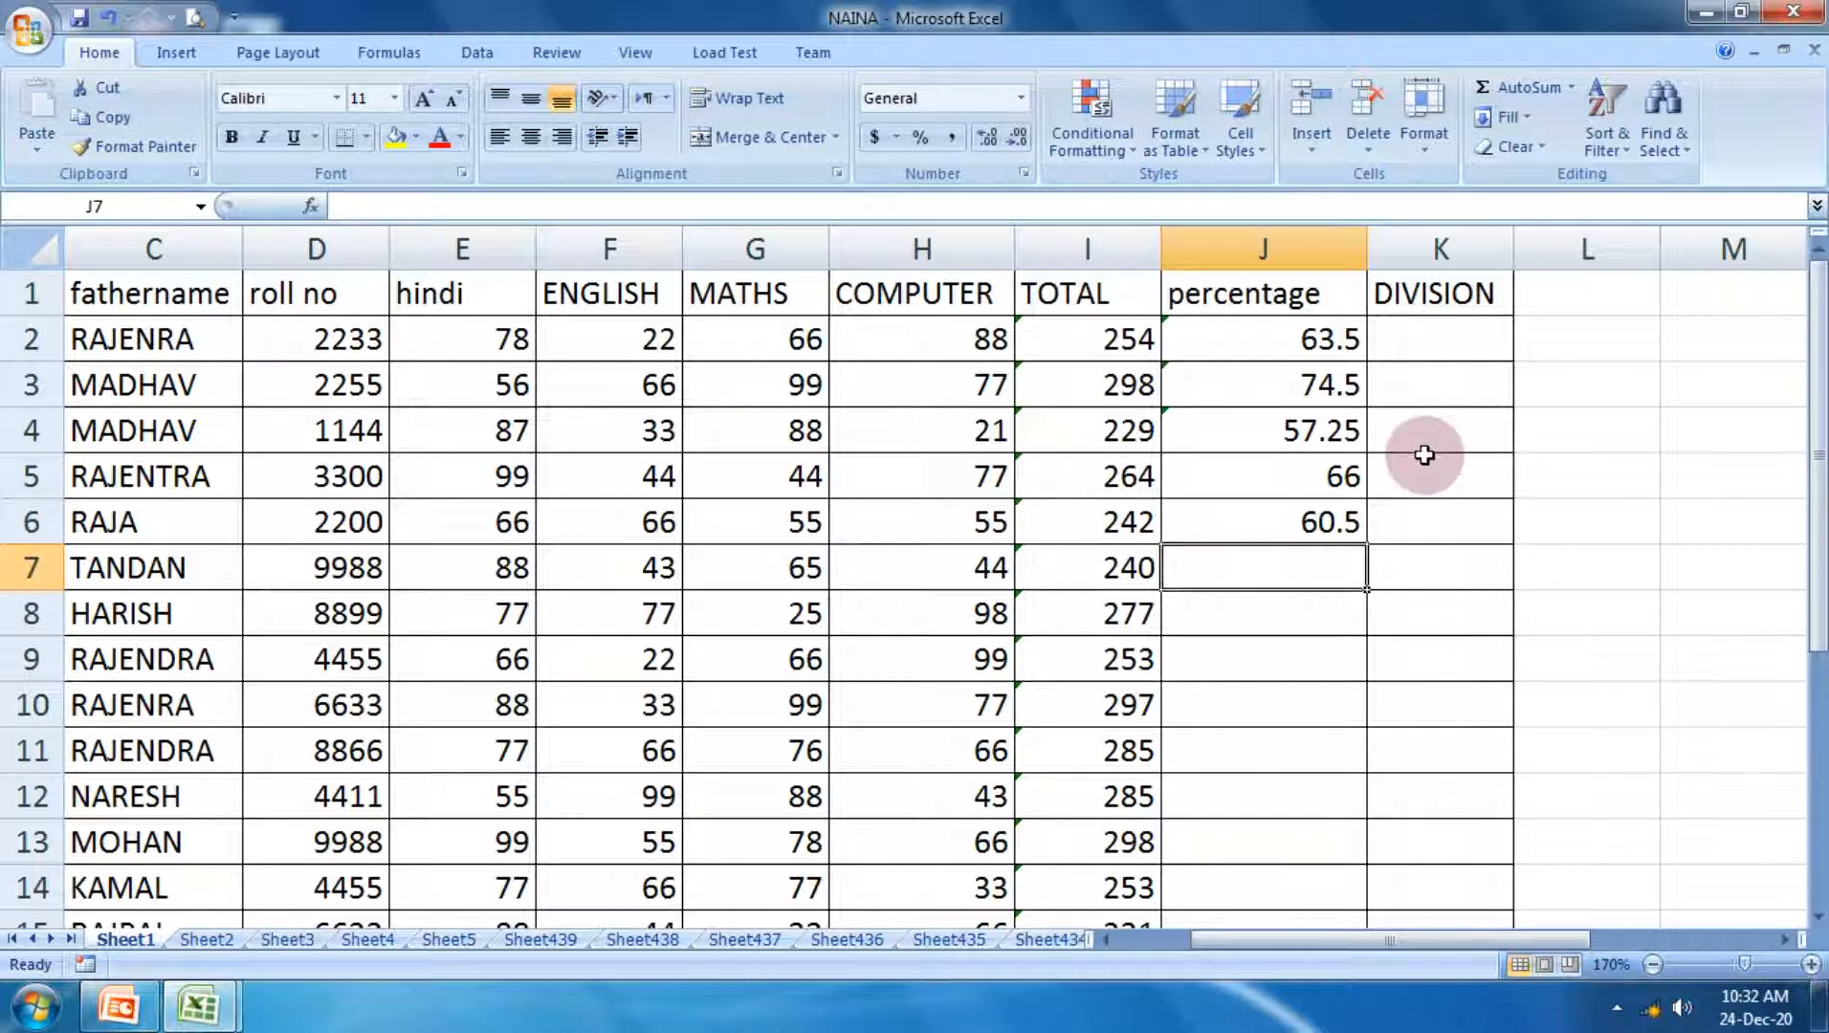
# Step: Fill the percentage formula in J6 down the cells below it in the percentage column
pyautogui.scroll(-2, 1410, 447)
pyautogui.scroll(2, 1411, 447)
pyautogui.click(1344, 525)
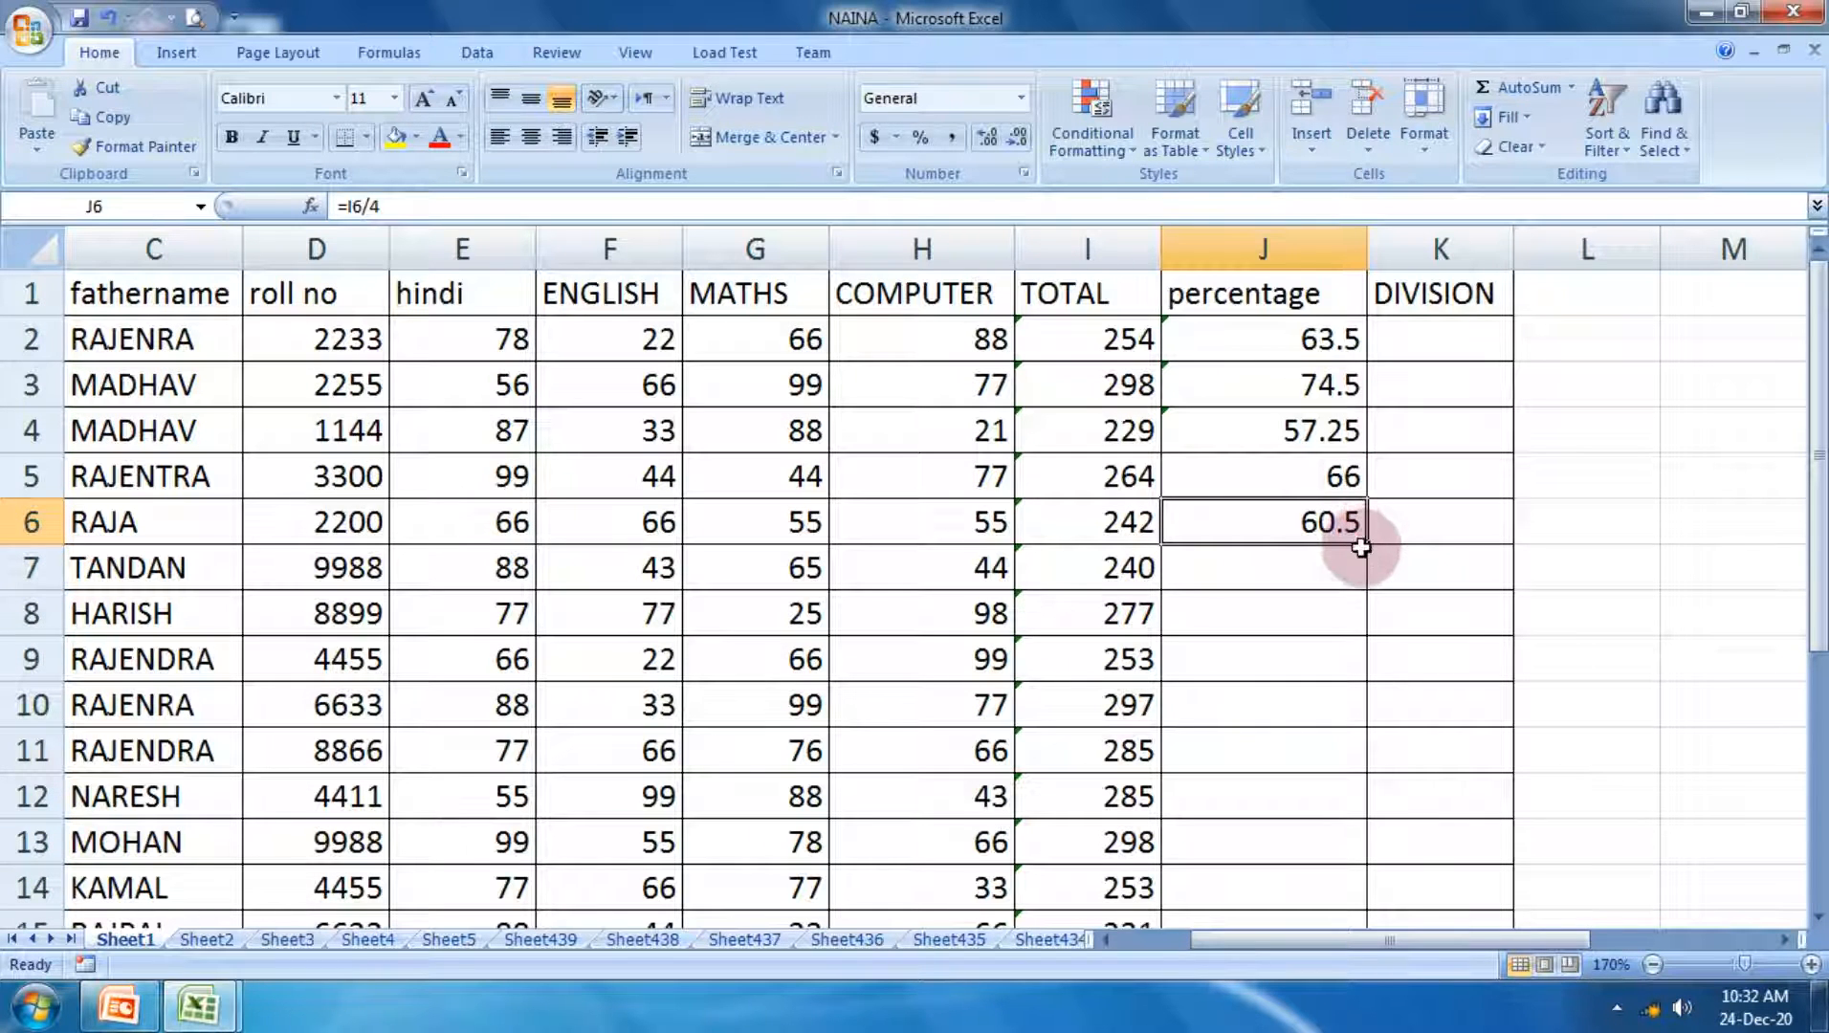
pyautogui.moveTo(1360, 547); pyautogui.dragTo(1366, 828)
pyautogui.scroll(1, 1356, 816)
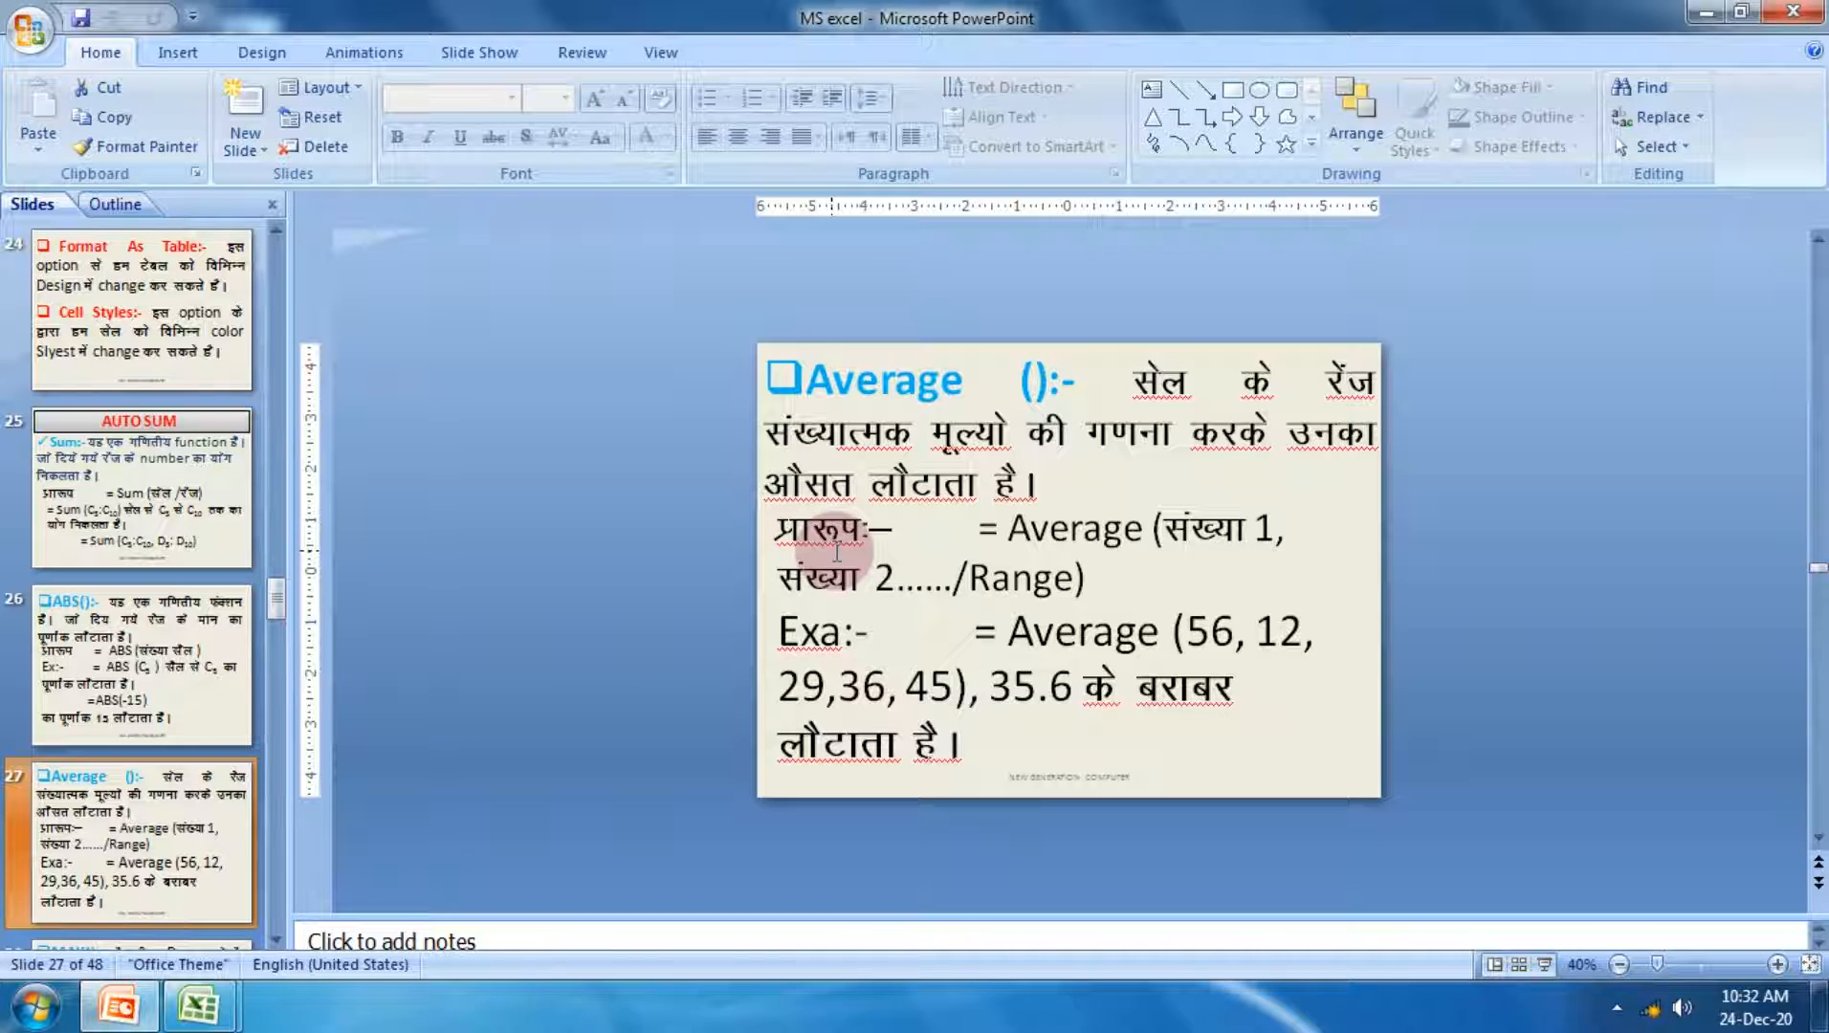
# Step: Switch to the MS excel presentation in PowerPoint and show the Average slide followed by the MAX slide as a slide show
pyautogui.hotkey('shift', 'F5')
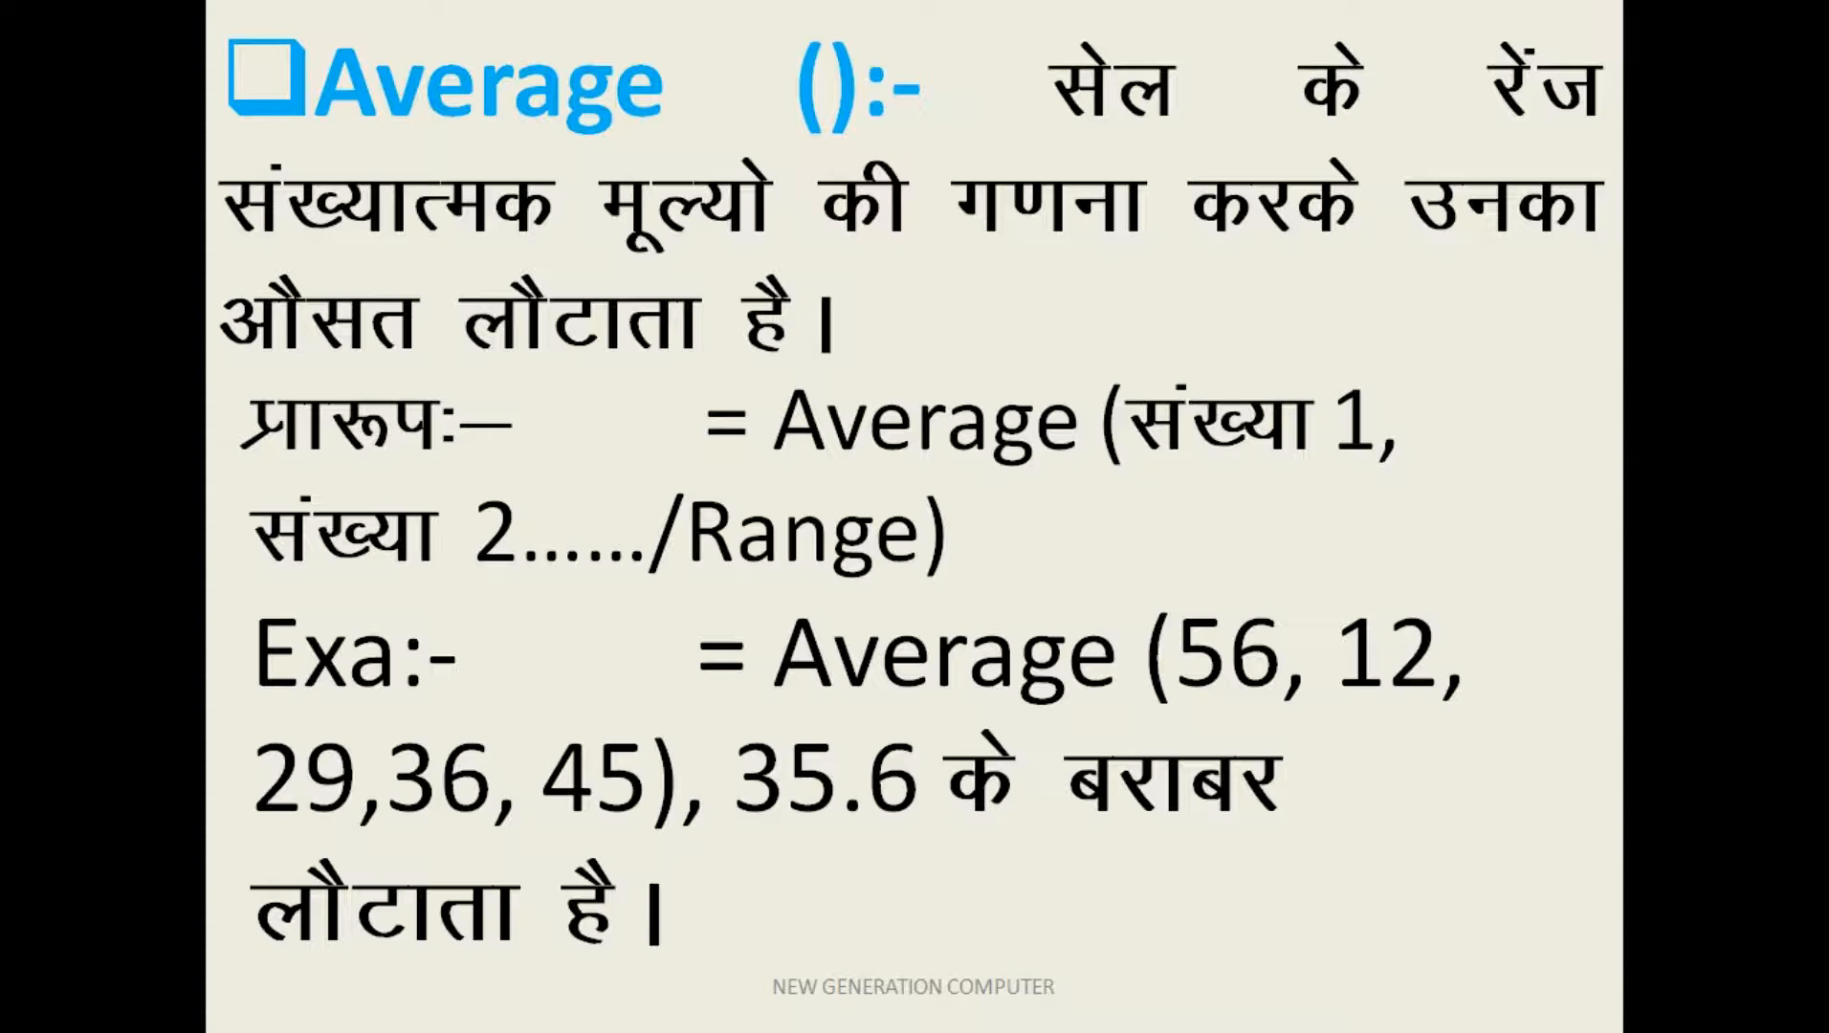
pyautogui.press('Right')
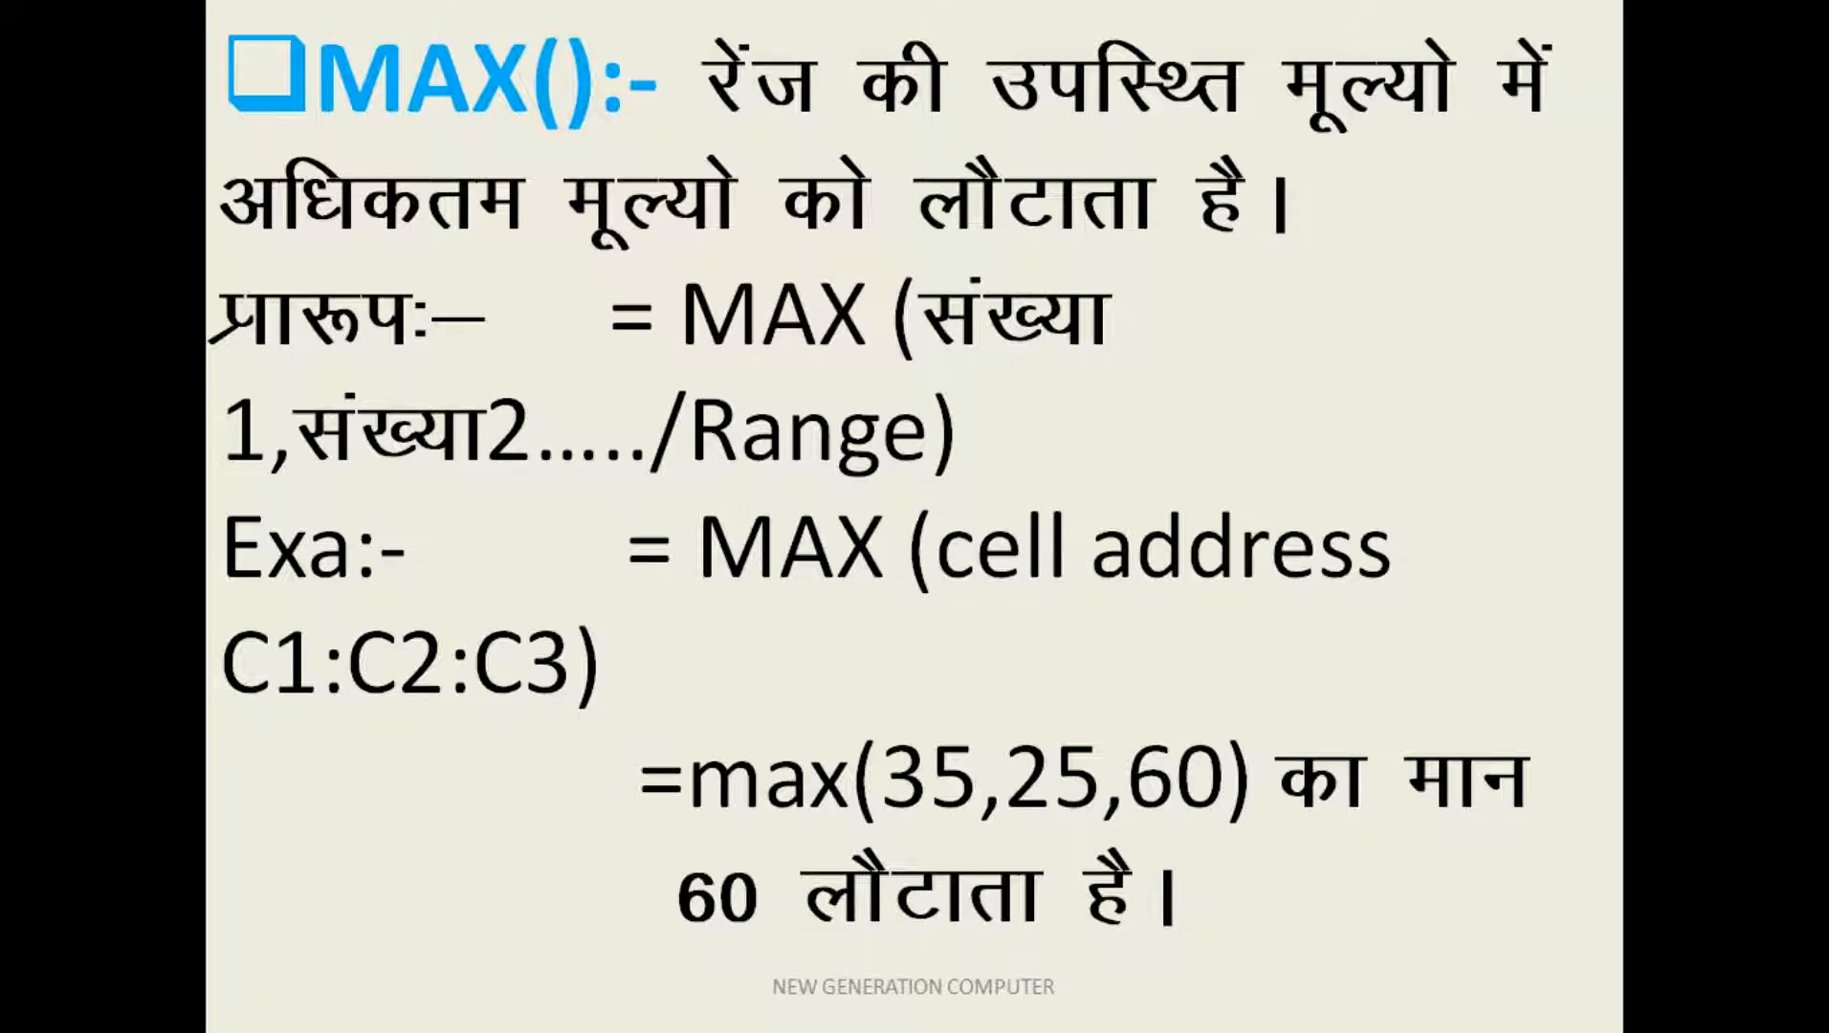
# Step: Show the MIN slide of the presentation and return to the student marks worksheet in Excel
pyautogui.press('Right')
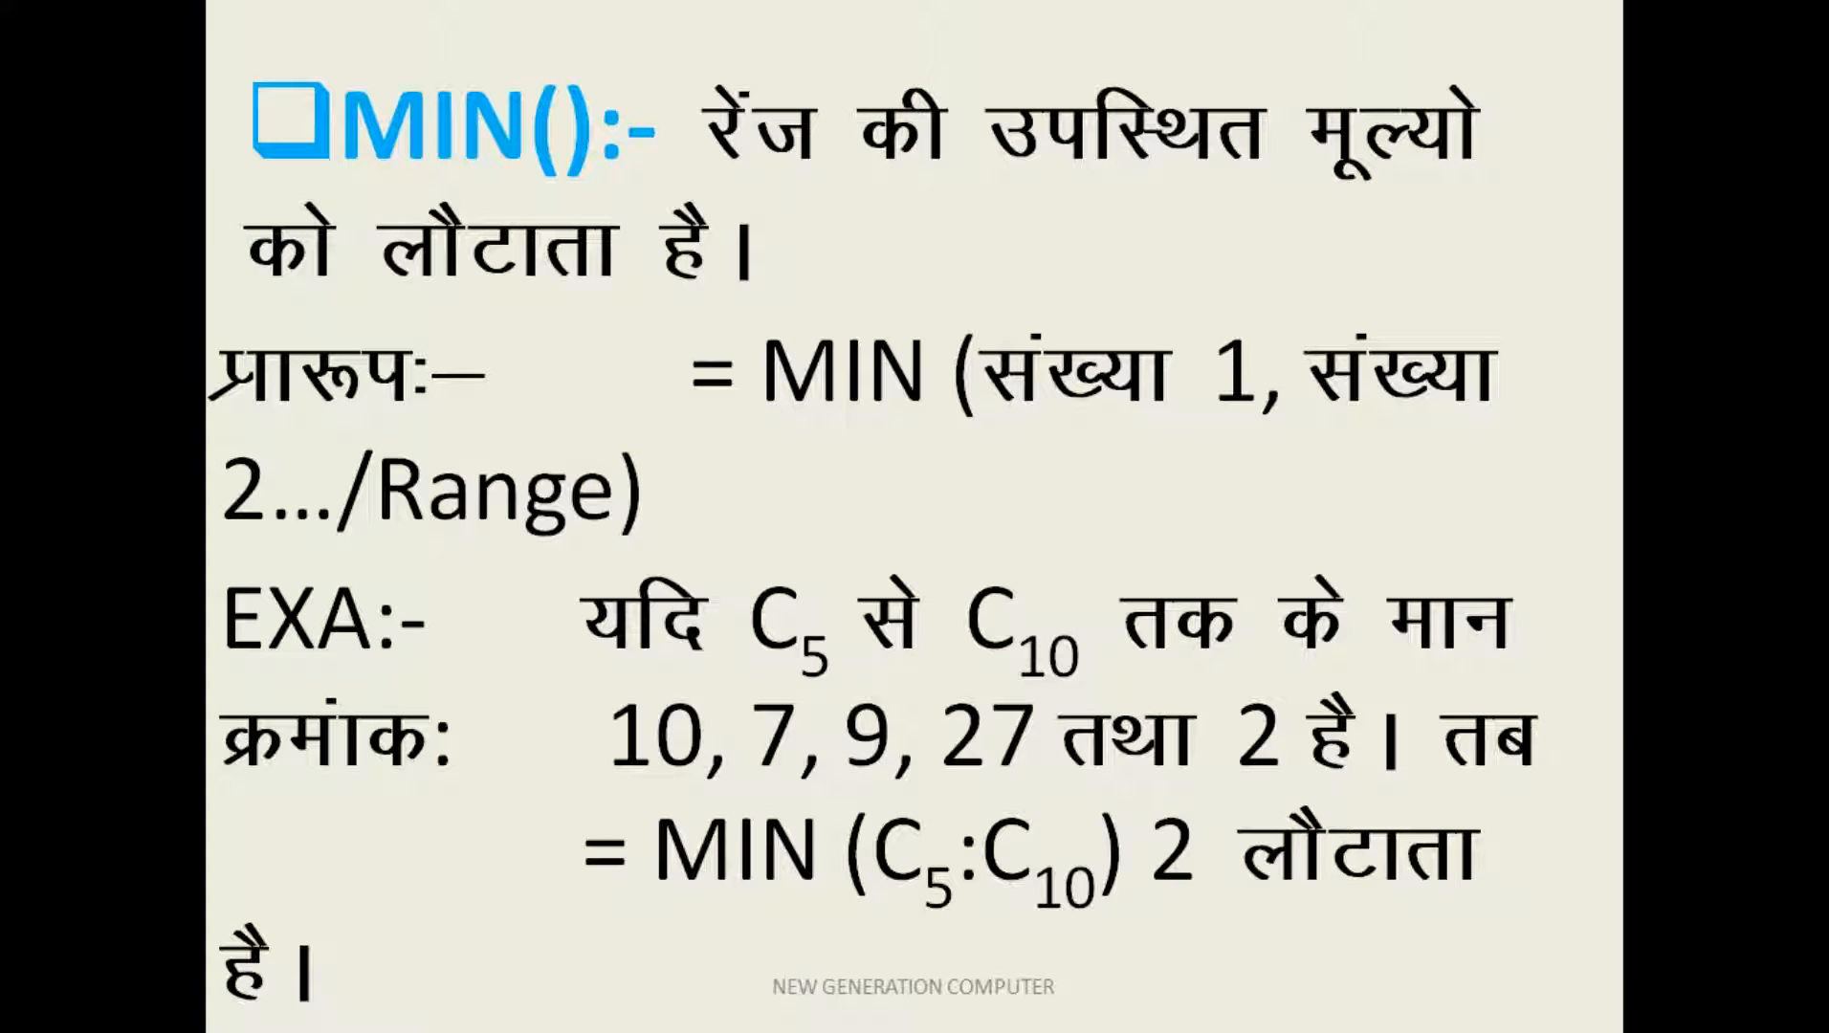
pyautogui.hotkey('alt', 'Tab')
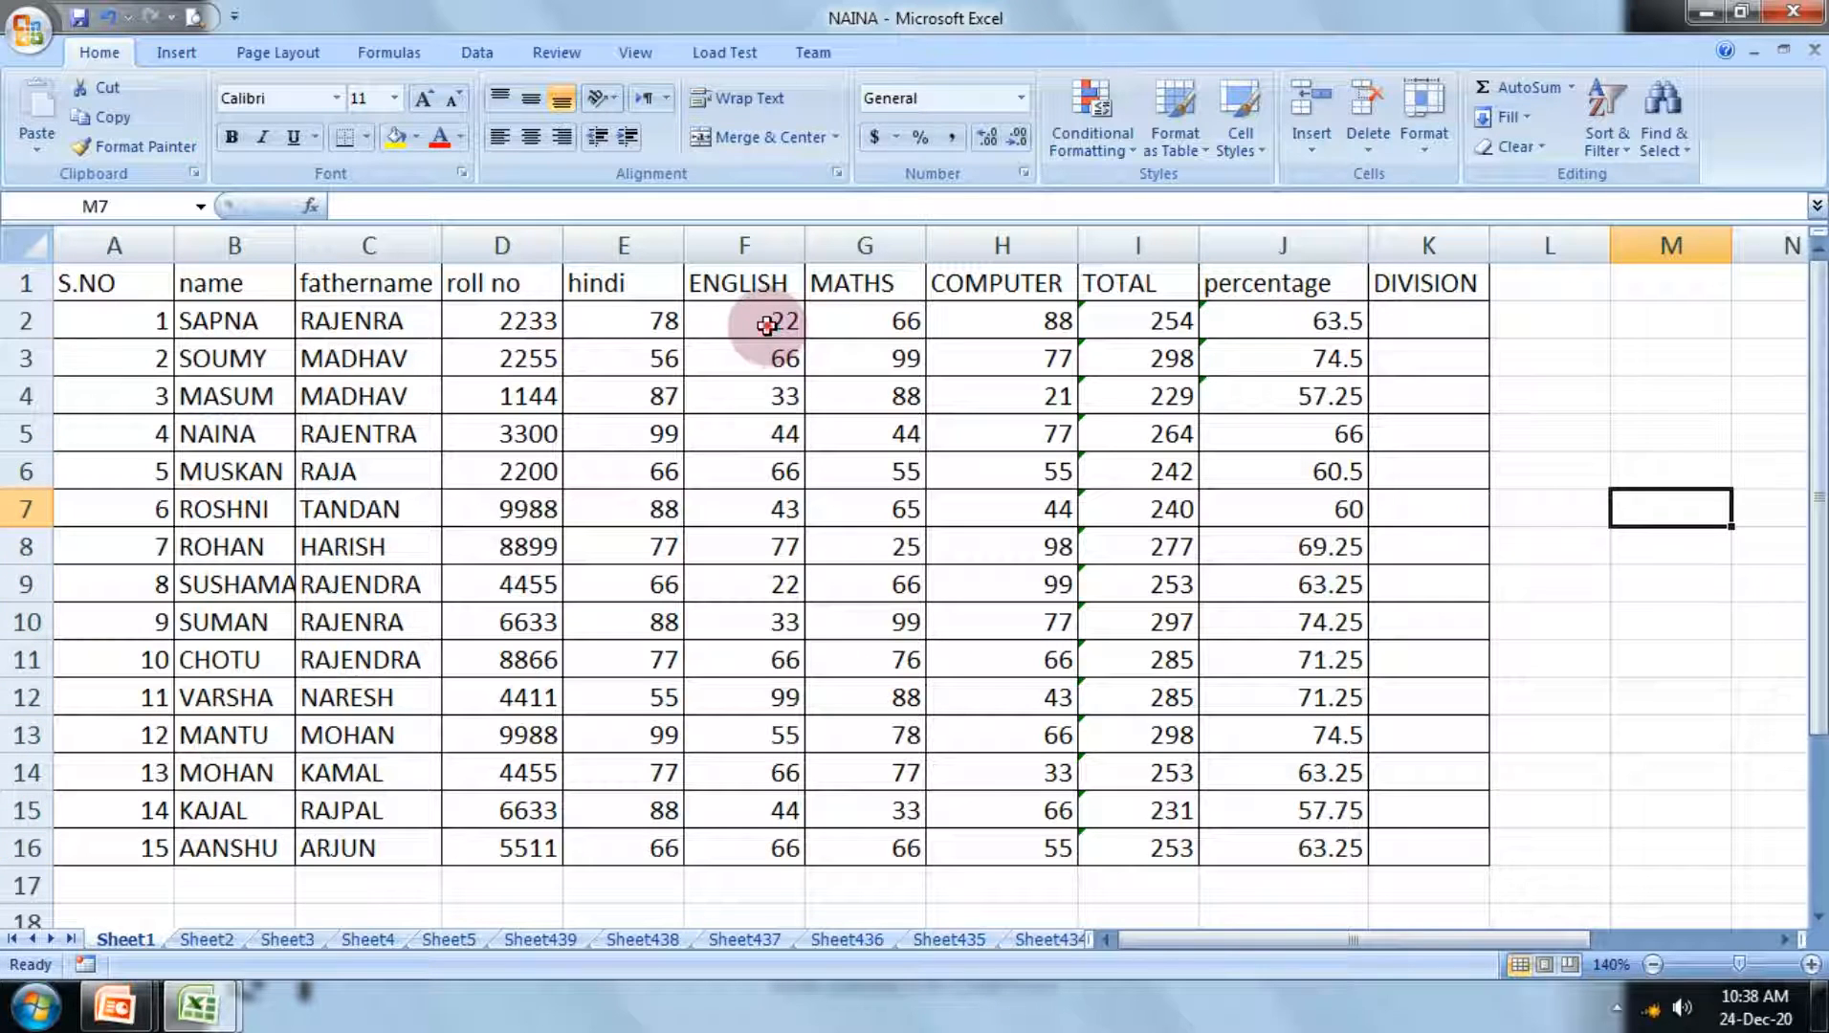
# Step: Use the AutoSum Max function to place the highest ENGLISH mark in F17, directly below the ENGLISH column
pyautogui.moveTo(766, 326); pyautogui.dragTo(744, 873)
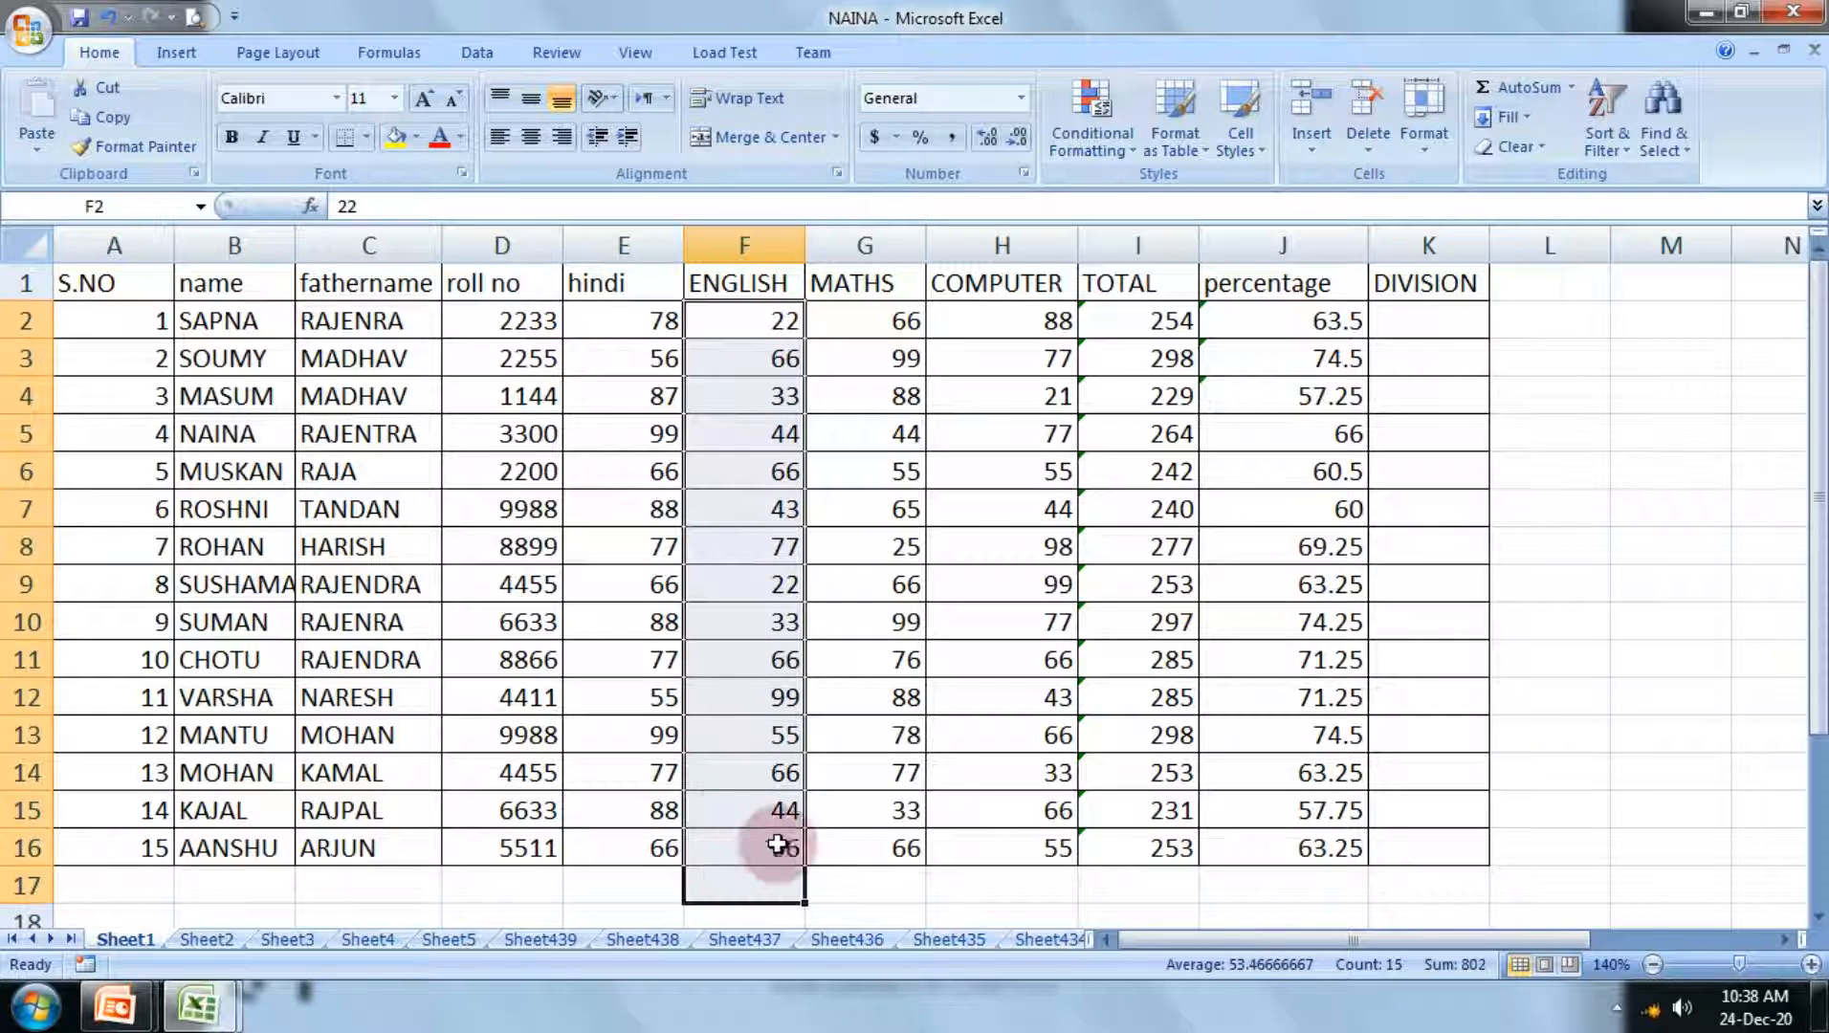
pyautogui.click(1571, 86)
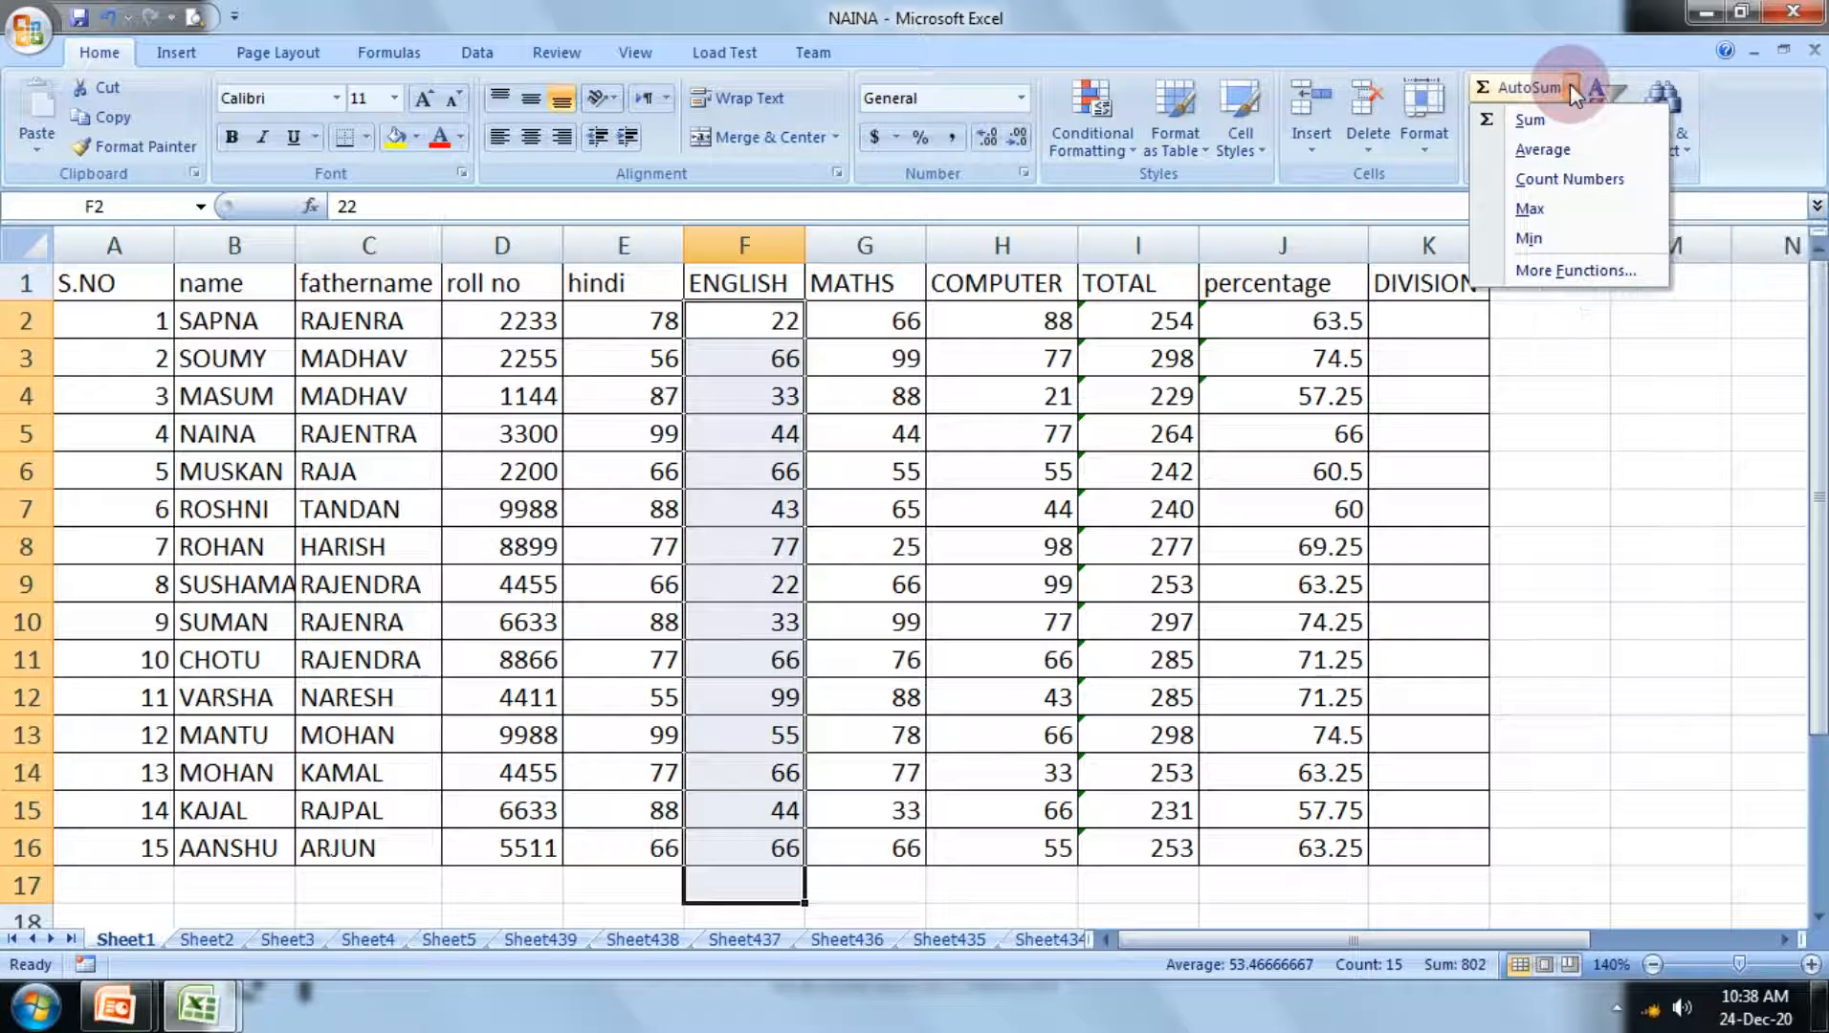
pyautogui.click(1545, 219)
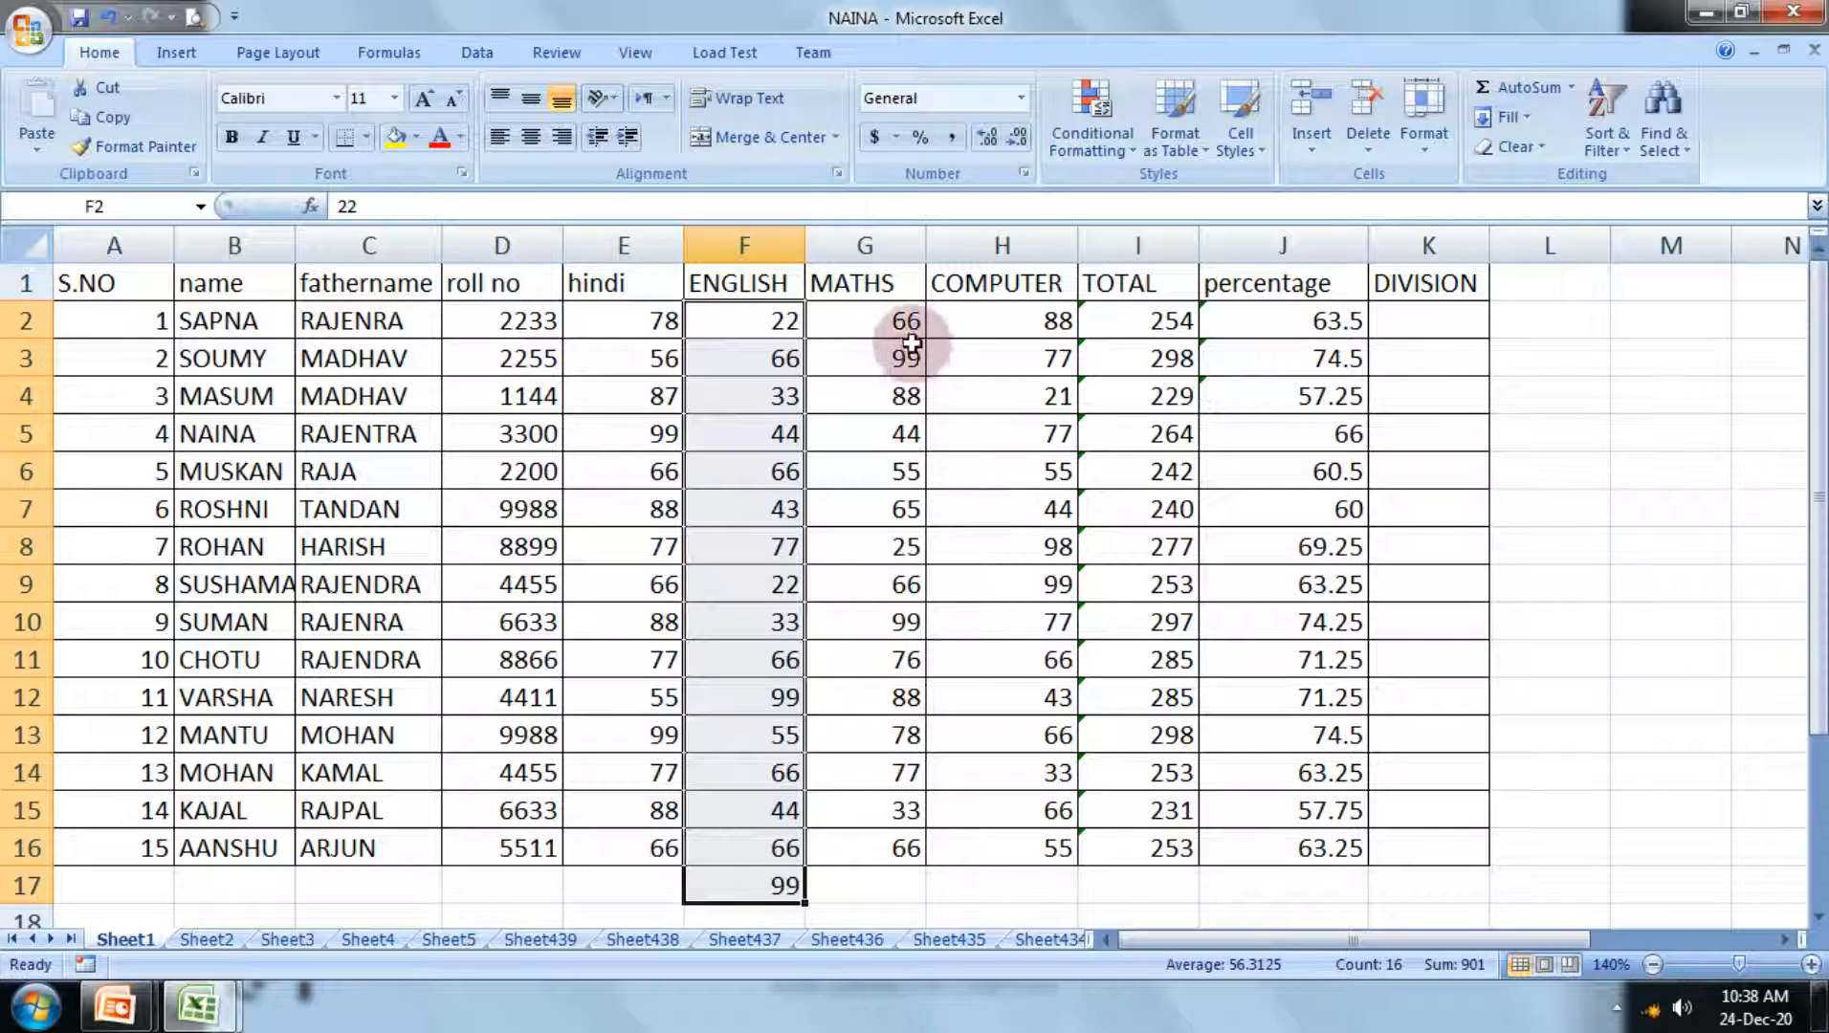
# Step: Sum the MATHS marks in G2:G16 with AutoSum, placing the result in G17
pyautogui.moveTo(907, 326); pyautogui.dragTo(882, 885)
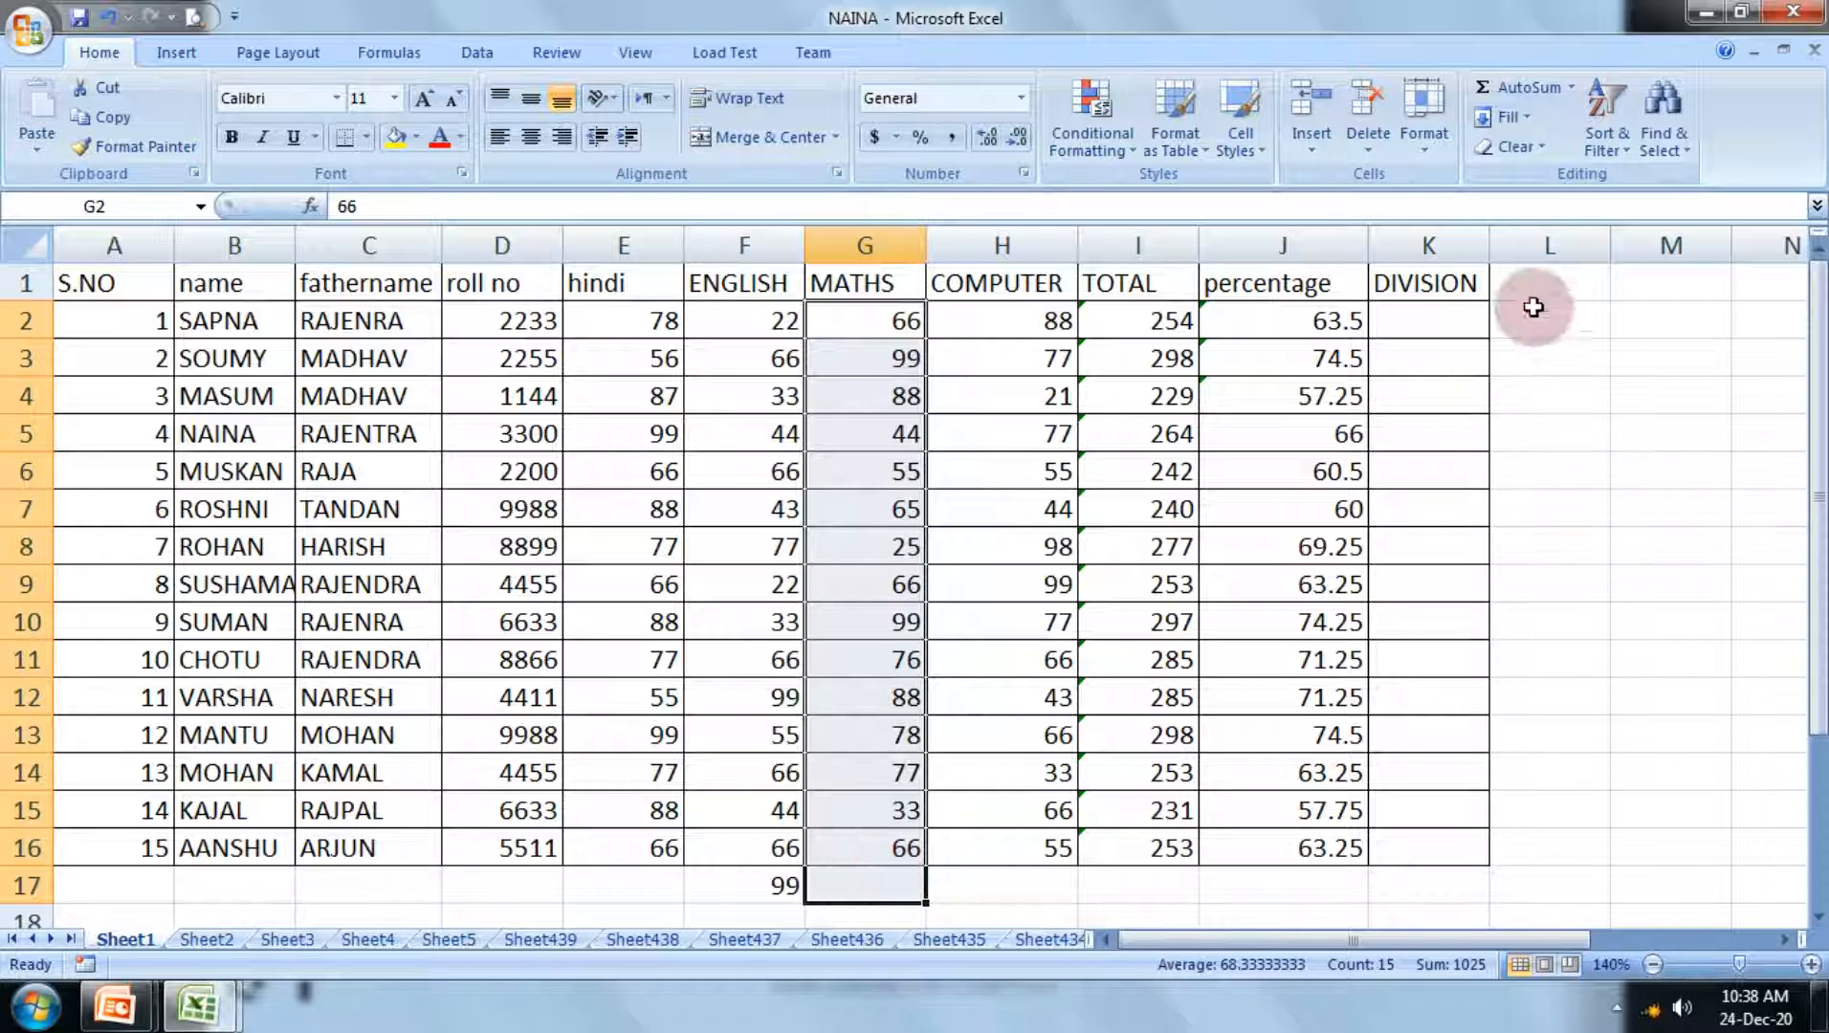
pyautogui.click(1571, 88)
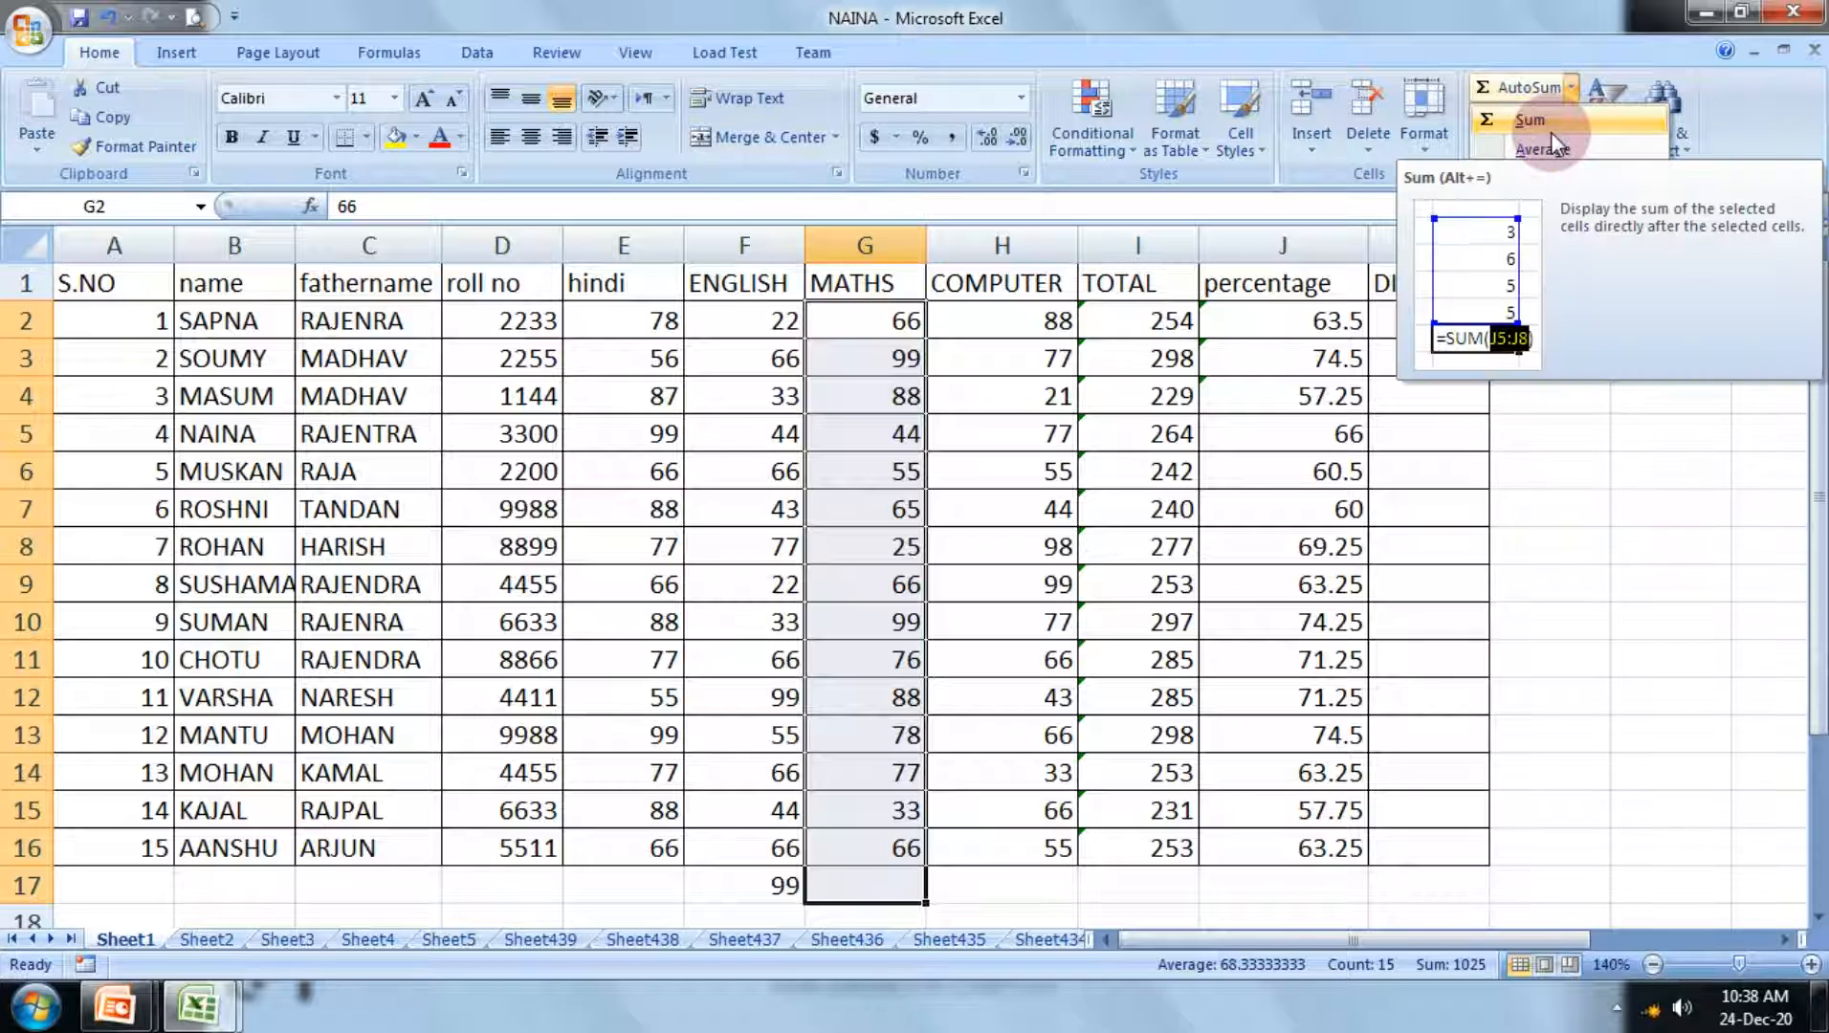
pyautogui.click(1551, 131)
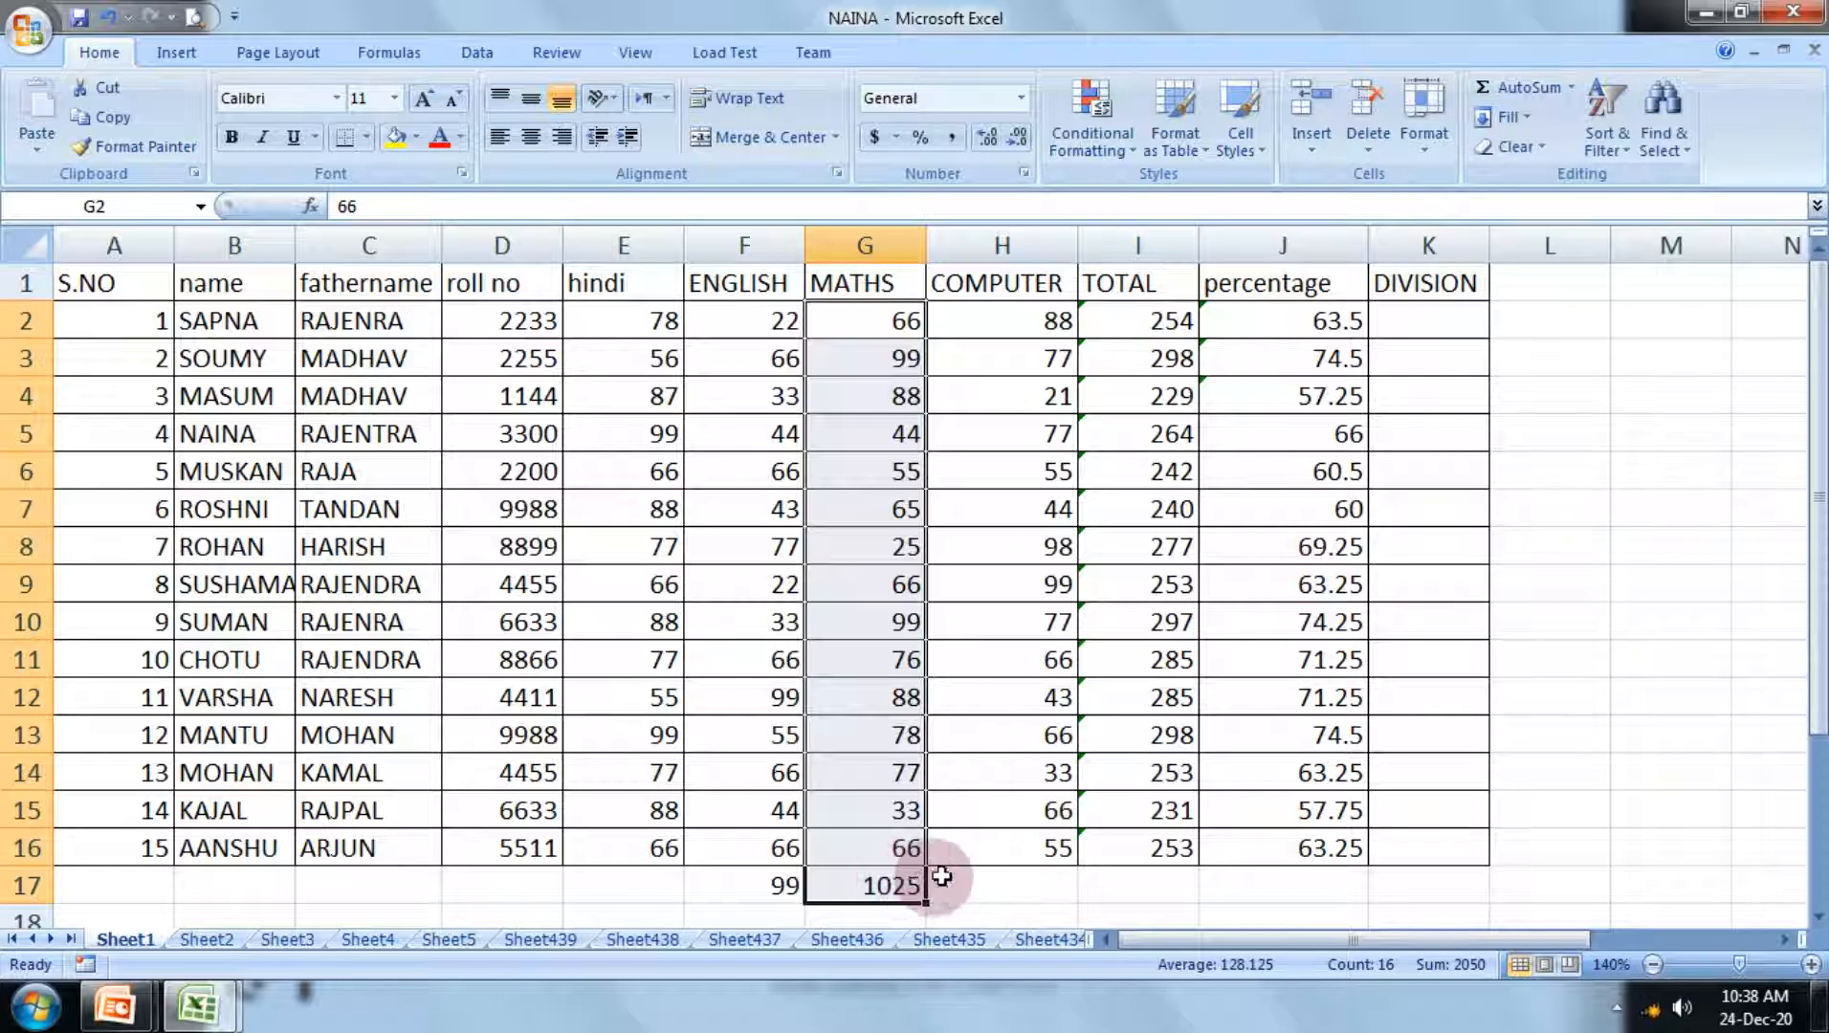
# Step: Add the maximum of the MATHS column in G18 with AutoSum Max and clear the sum in G17
pyautogui.click(1571, 87)
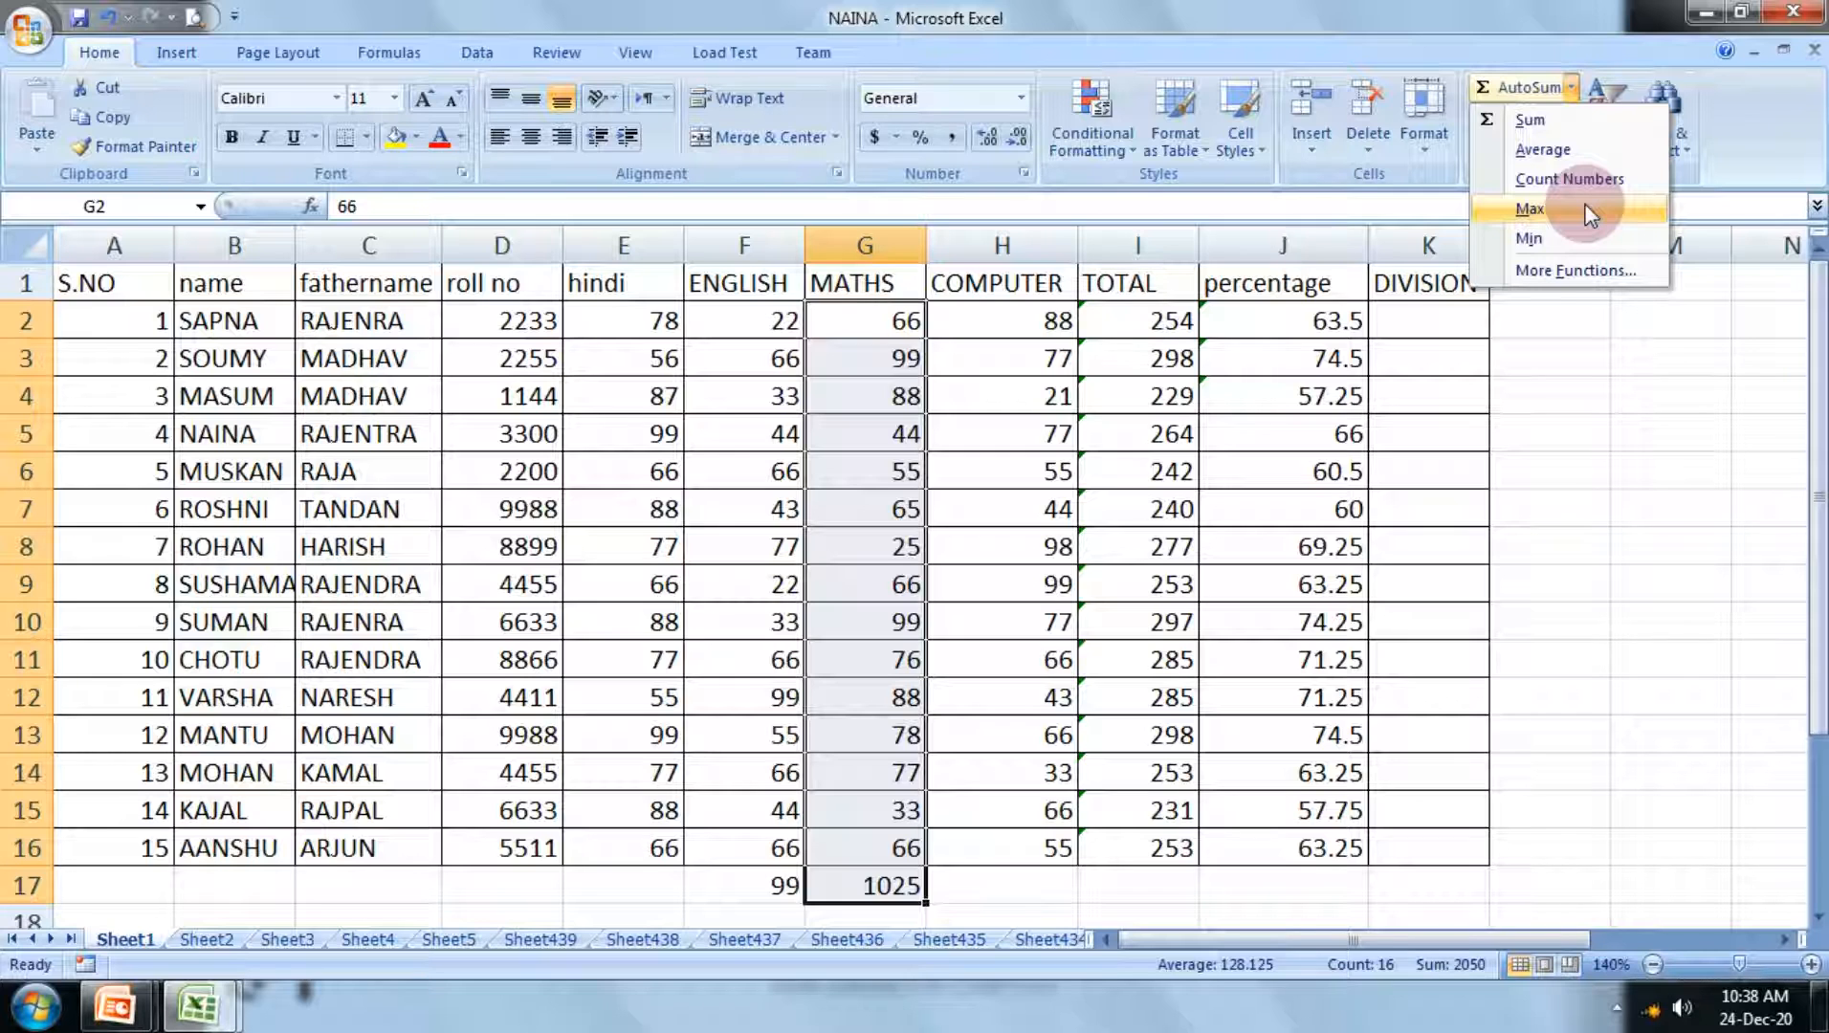
pyautogui.click(1530, 209)
pyautogui.scroll(-2, 1328, 482)
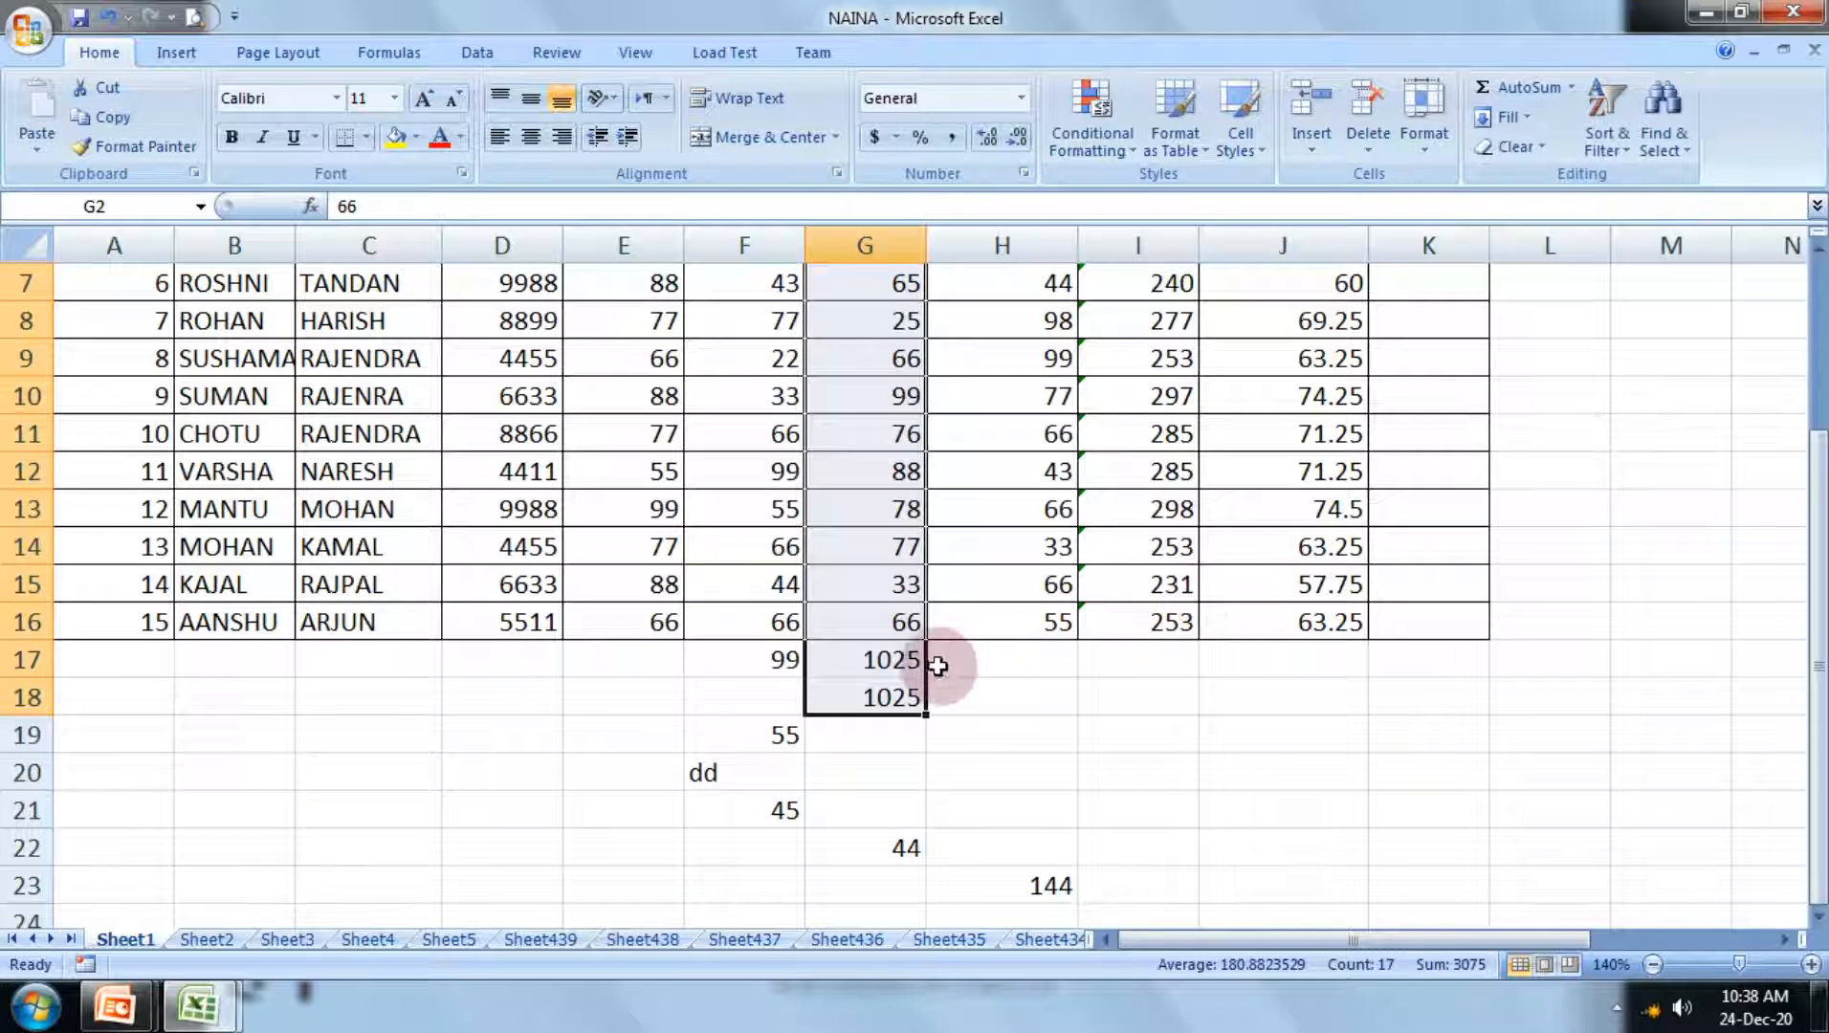
pyautogui.click(911, 658)
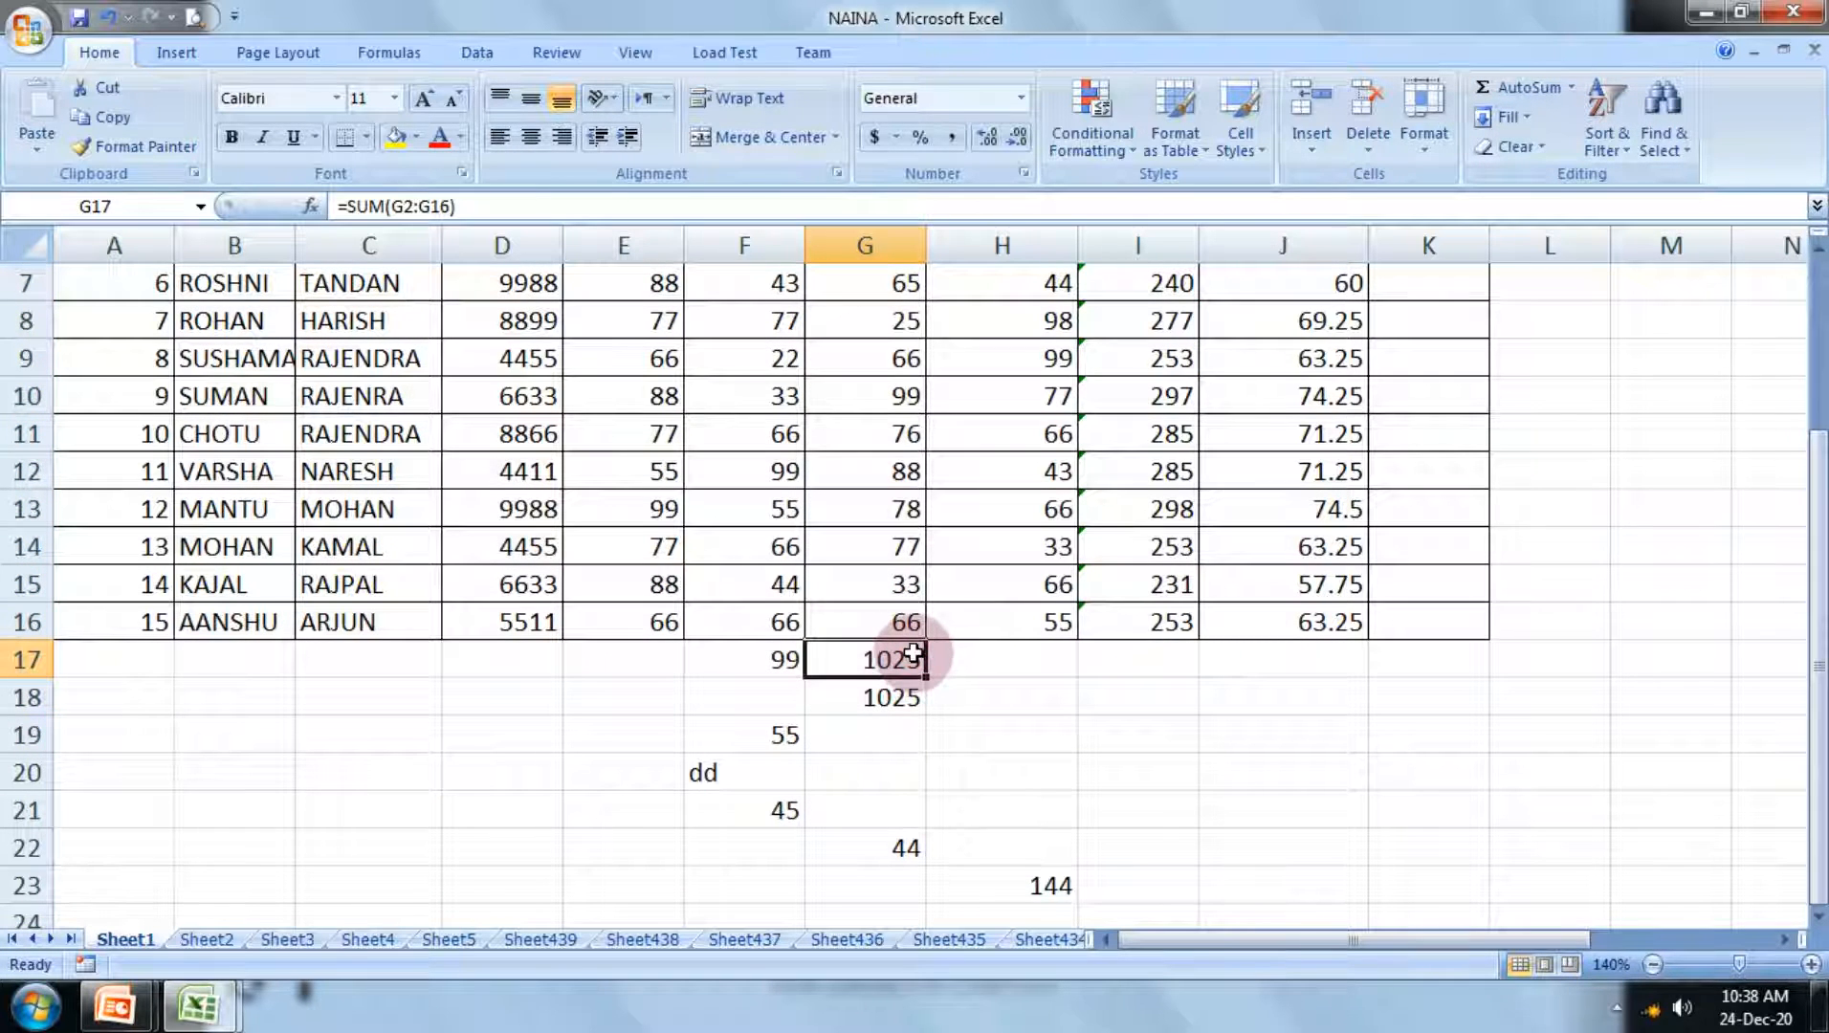
pyautogui.press('Delete')
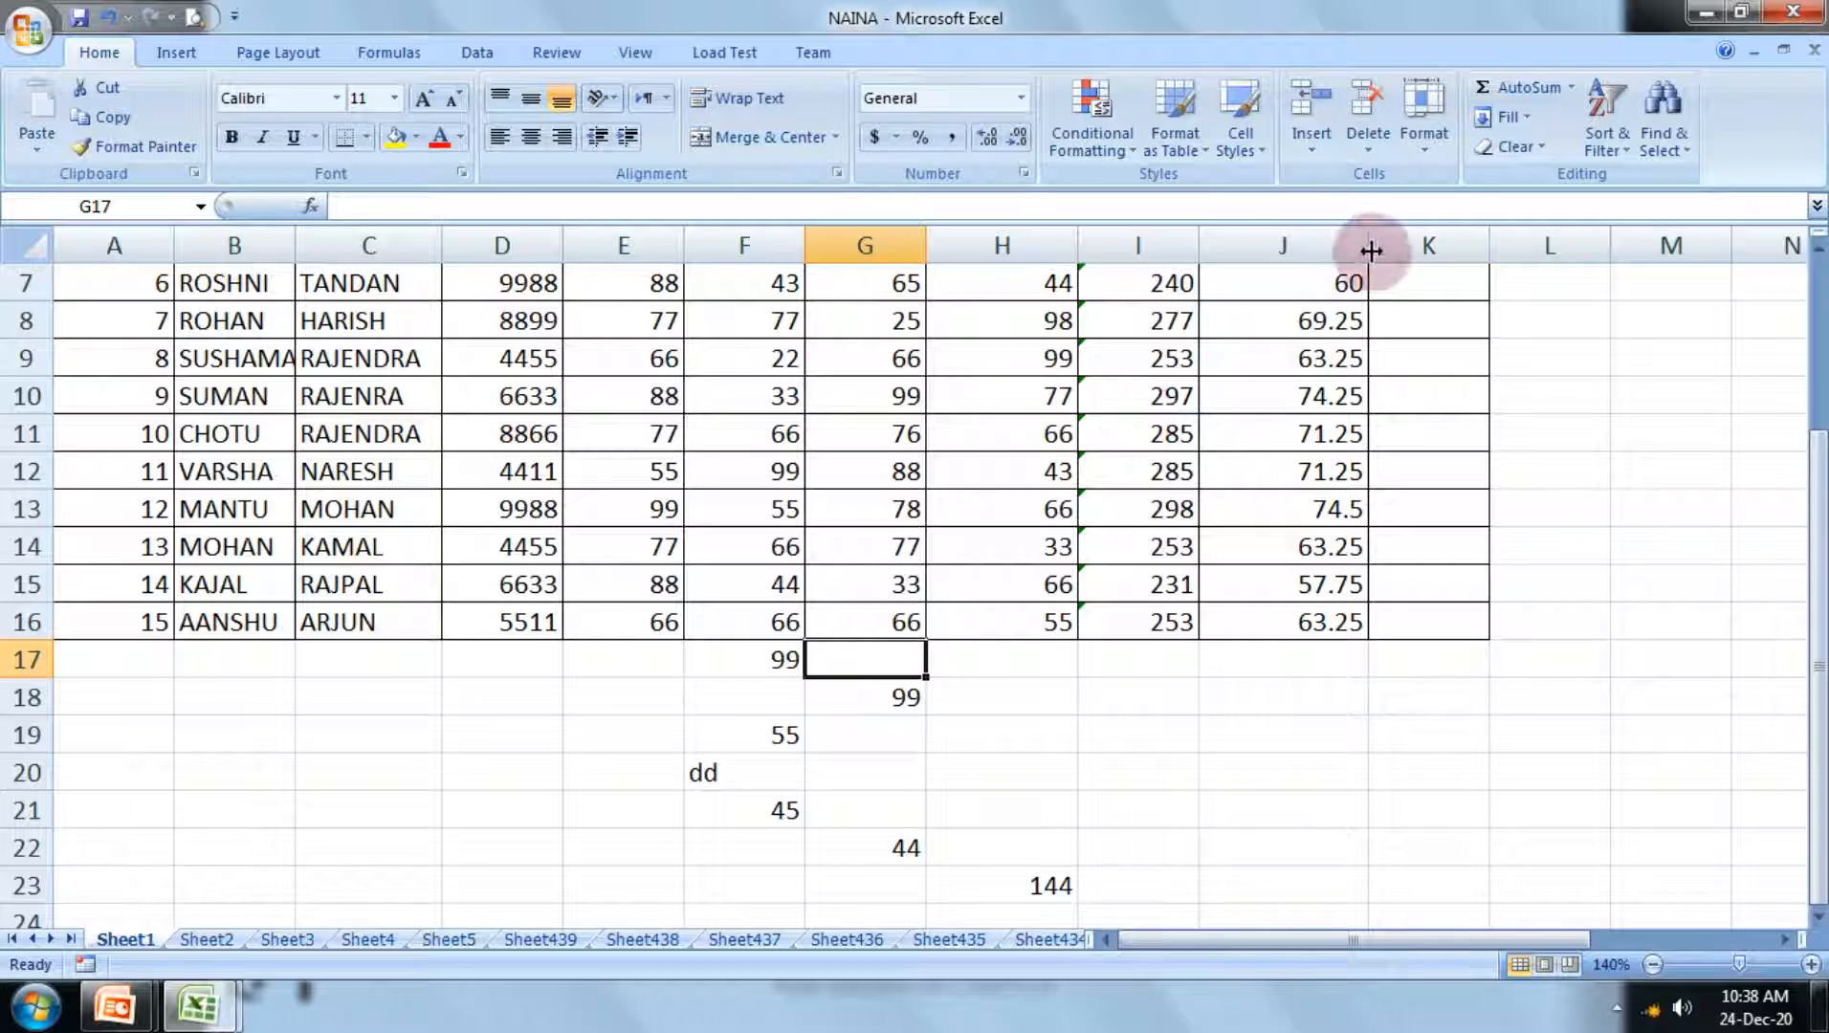
# Step: Calculate the lowest MATHS mark in G17 with the formula =MIN(G2:G16)
pyautogui.click(1571, 88)
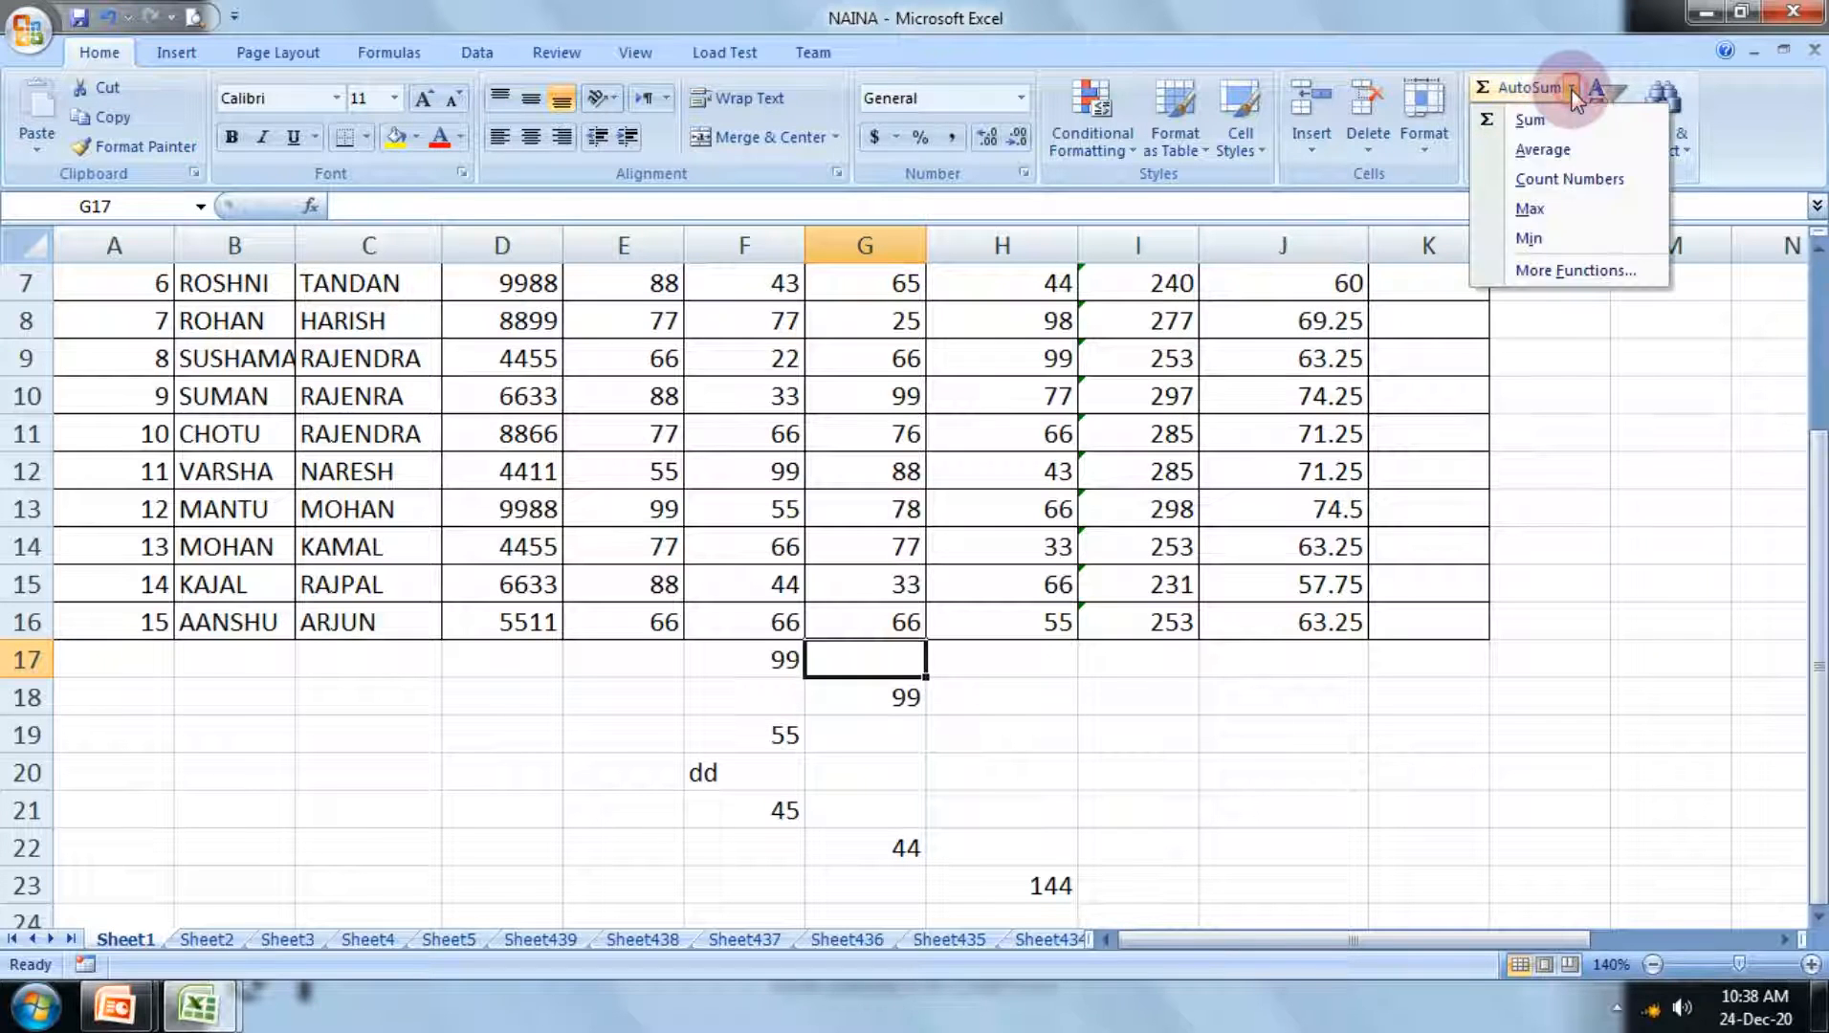
pyautogui.click(1548, 247)
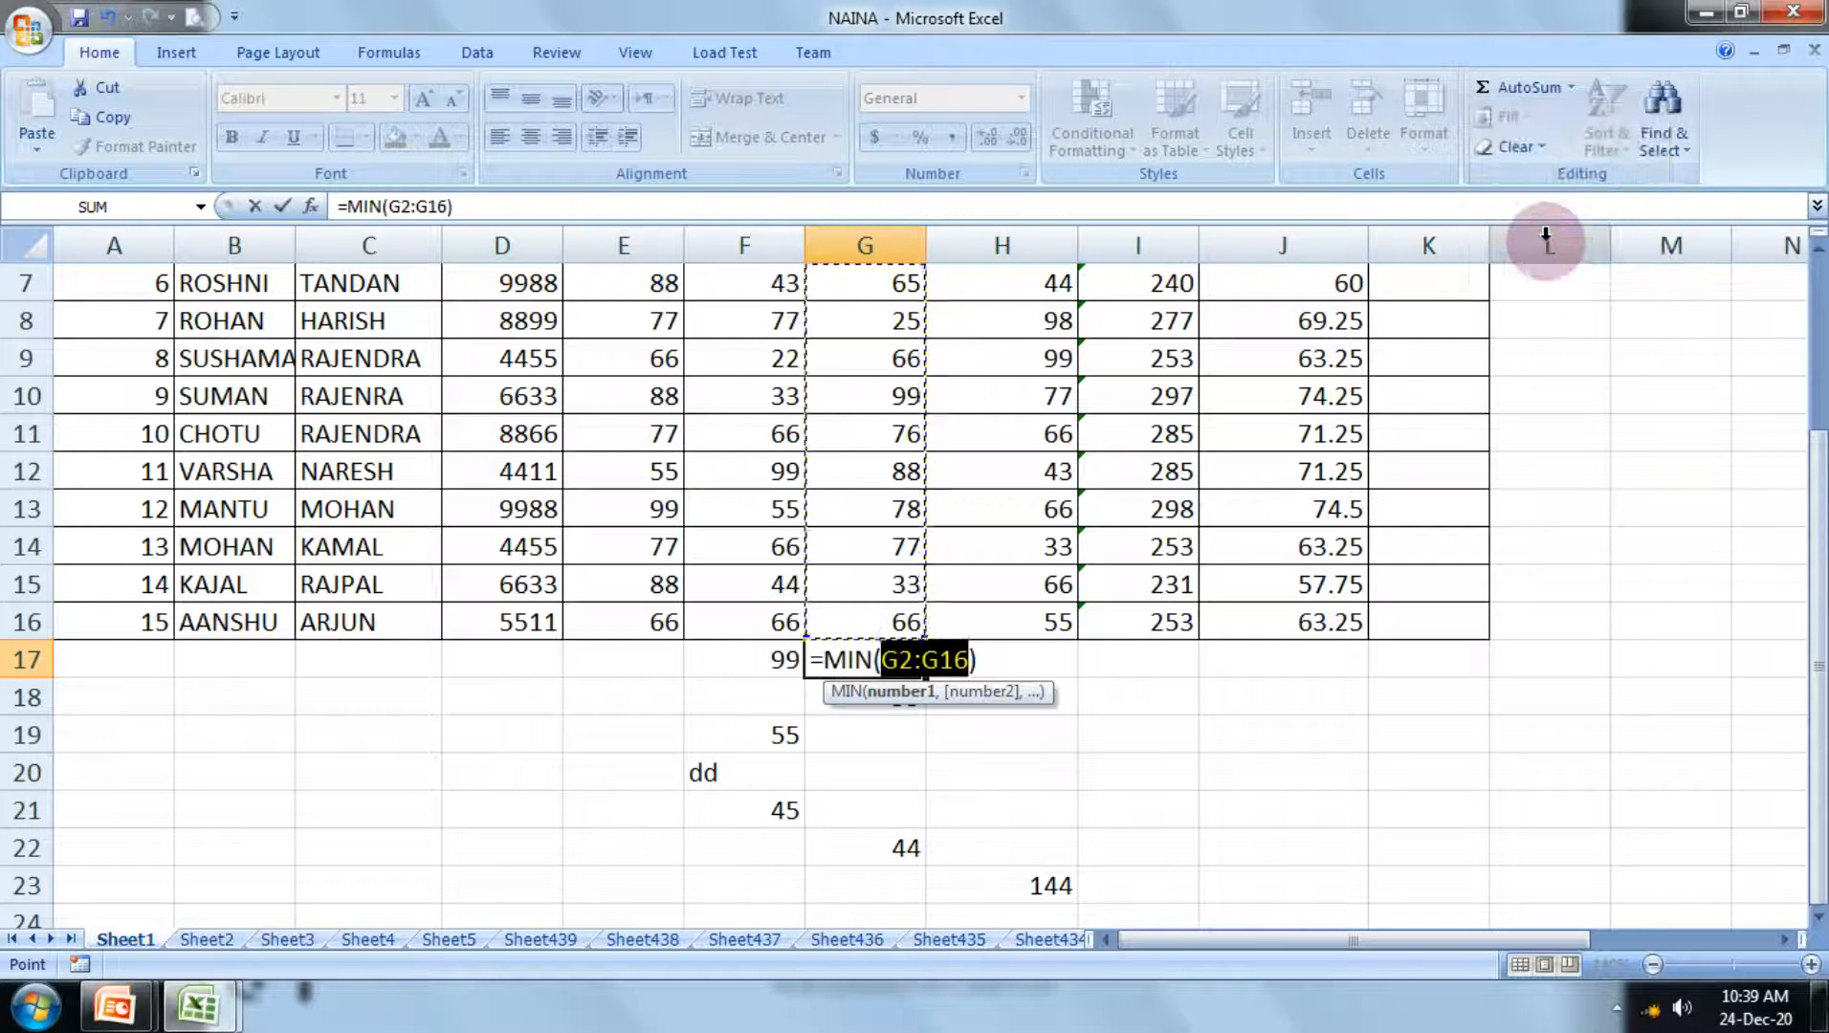
pyautogui.press('Return')
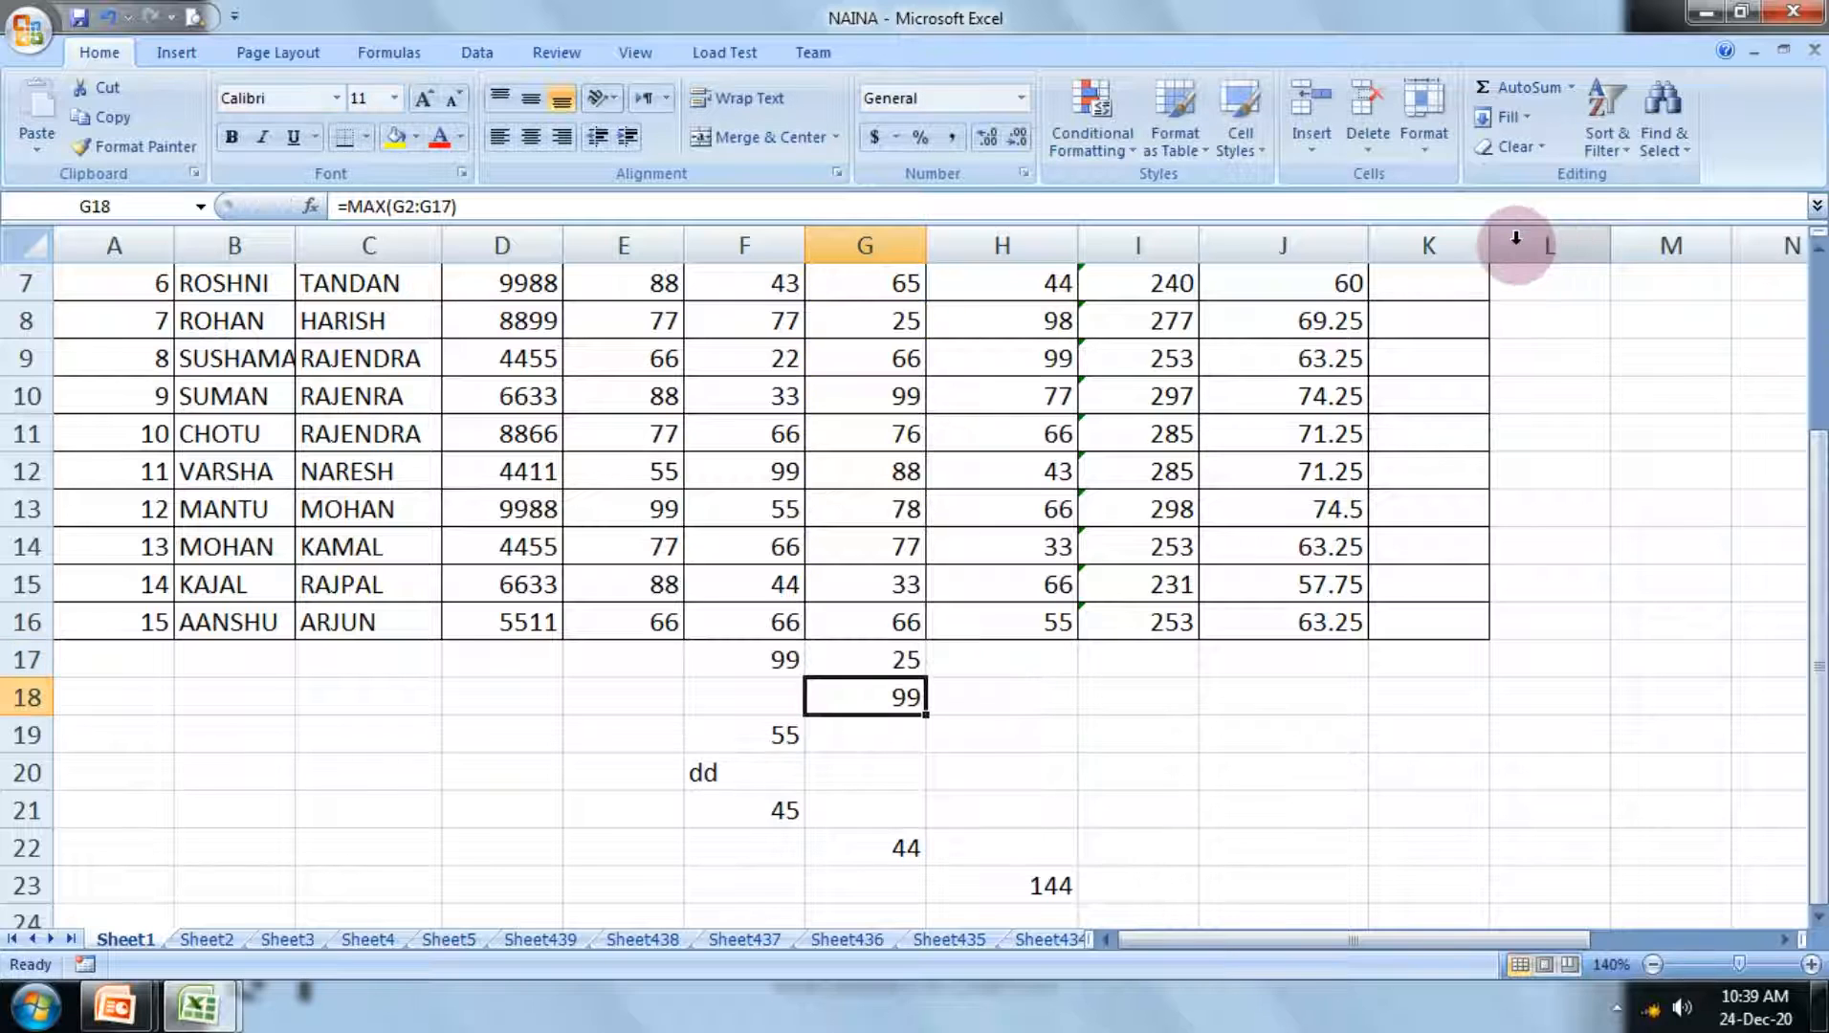
# Step: Calculate the highest mark of the block E7:H14 in C20 with the formula =max(E7:H14)
pyautogui.scroll(-2, 1062, 659)
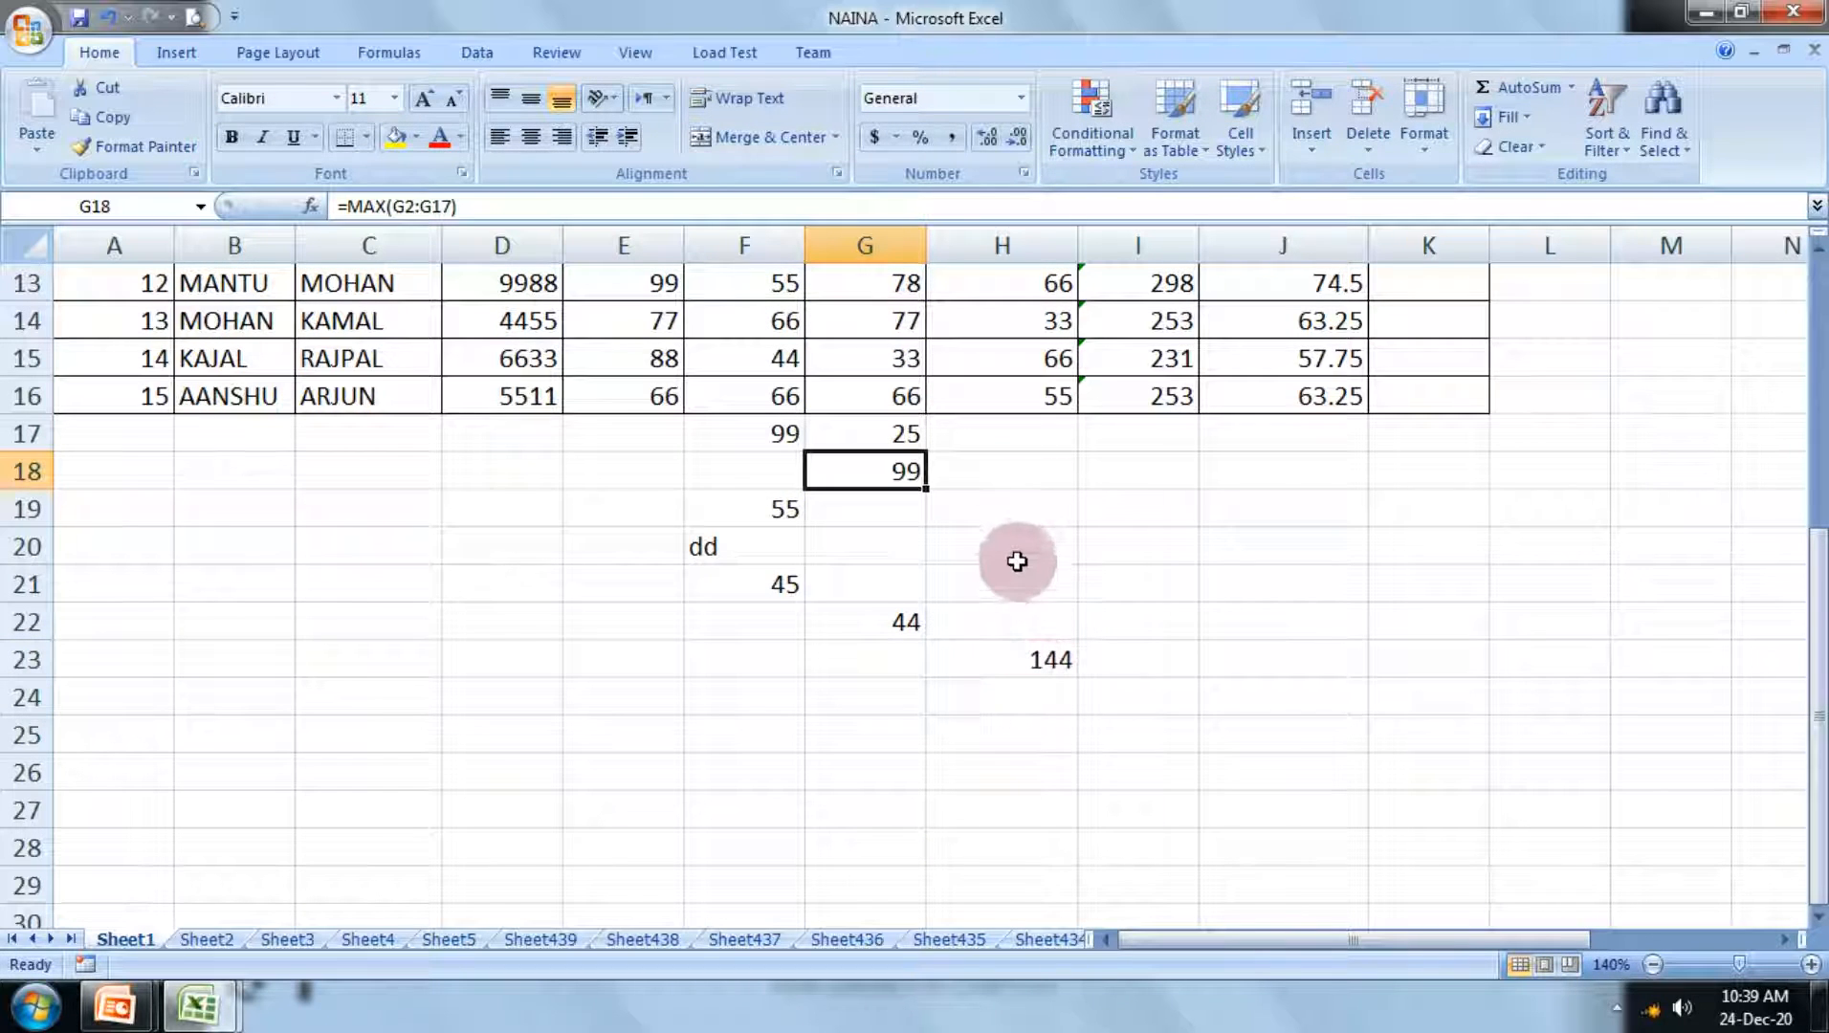
pyautogui.click(403, 562)
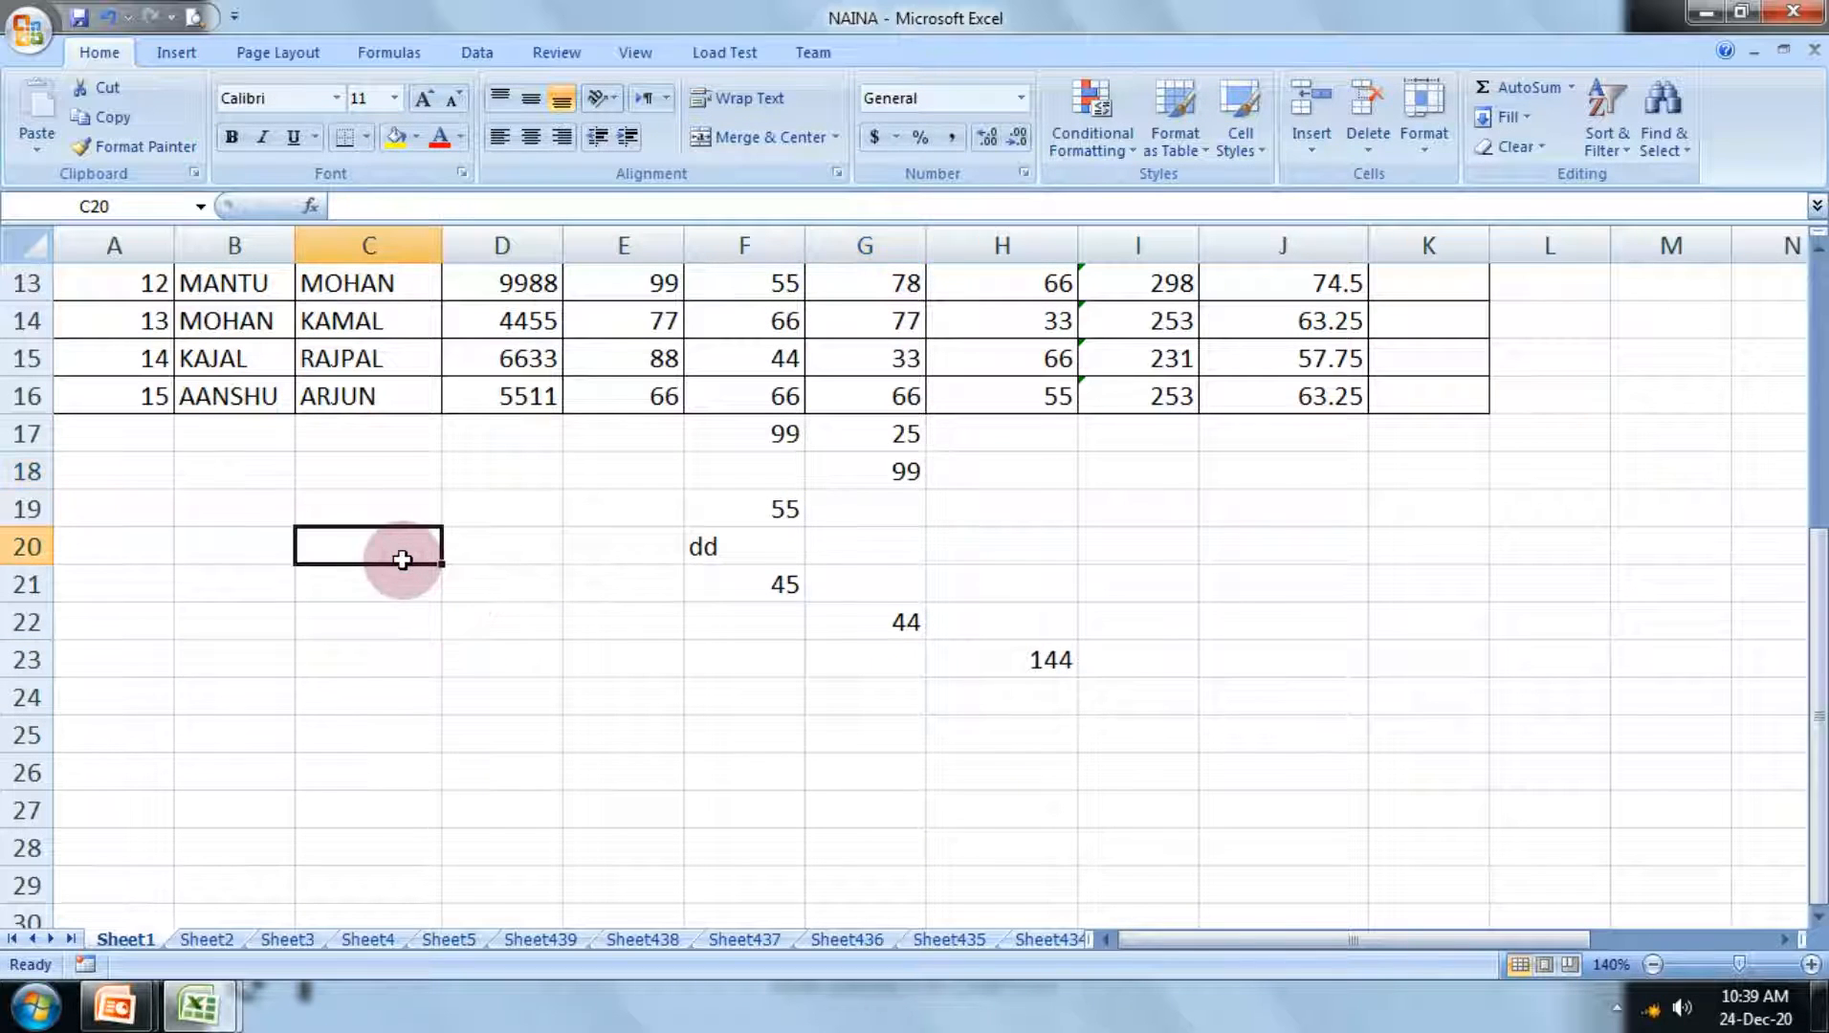
pyautogui.scroll(2, 433, 531)
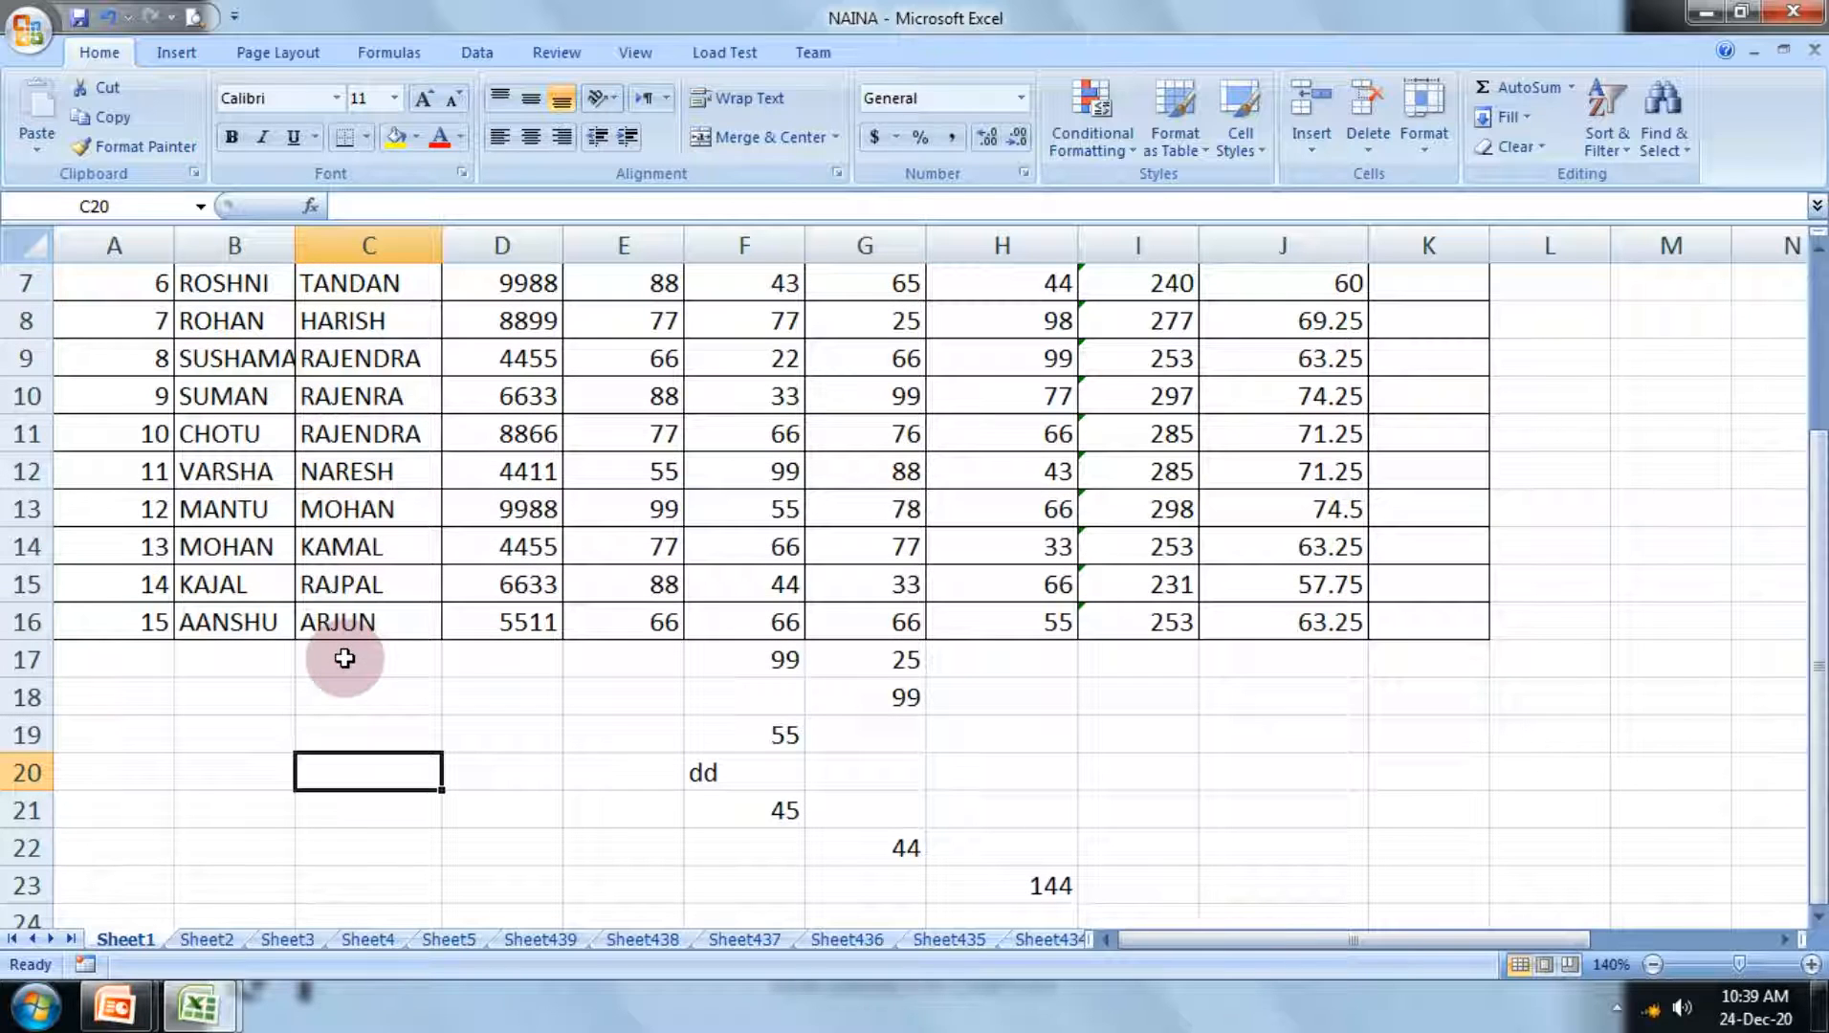
pyautogui.write('=')
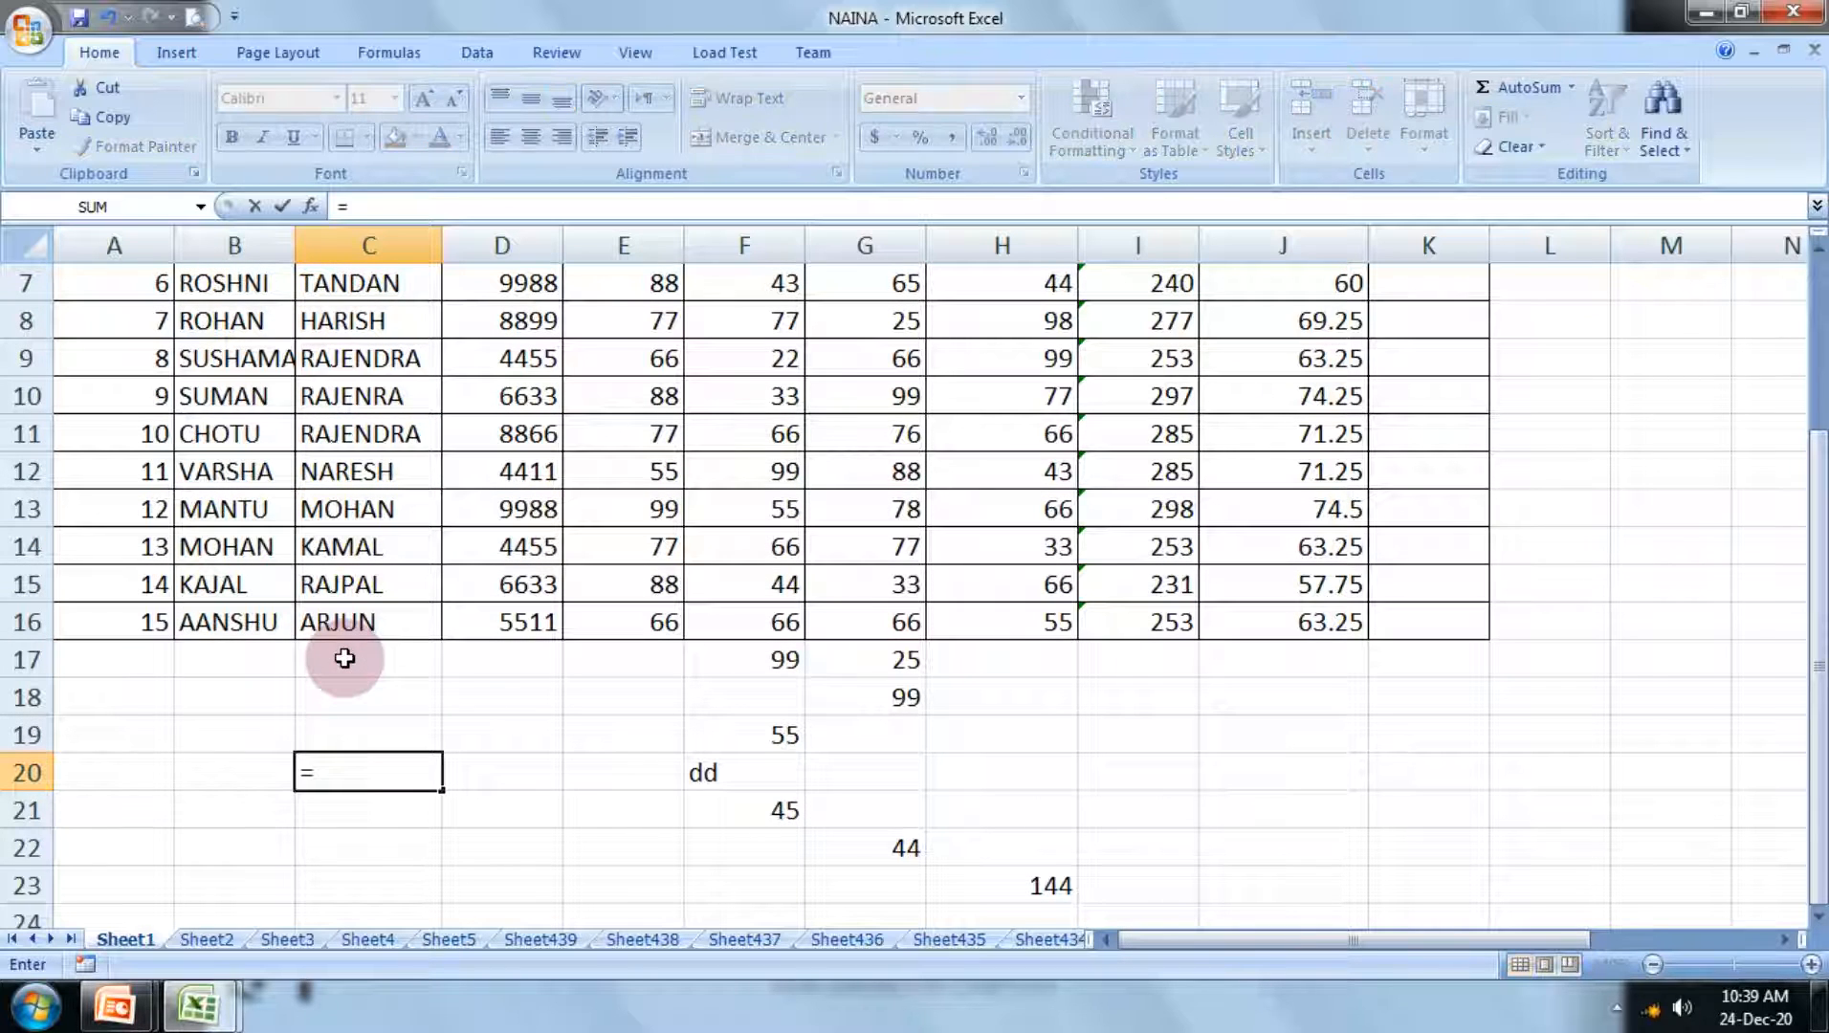
pyautogui.write('ma')
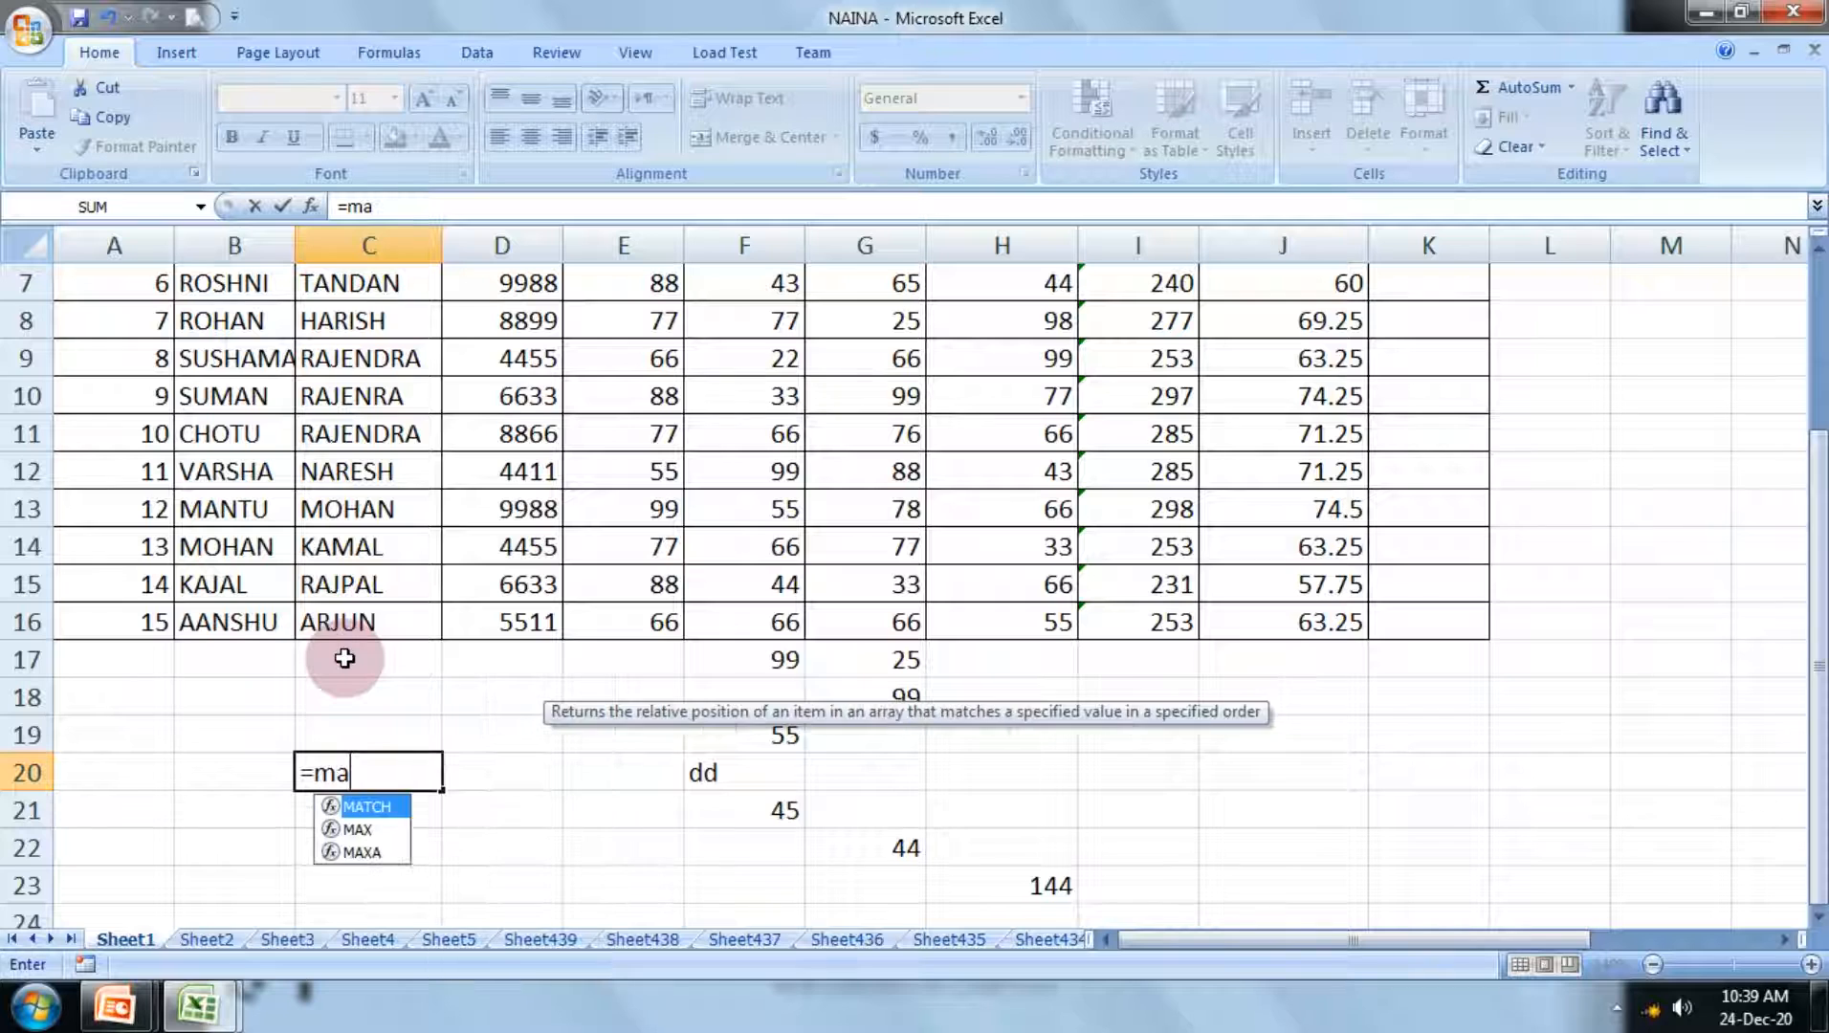
pyautogui.write('x(')
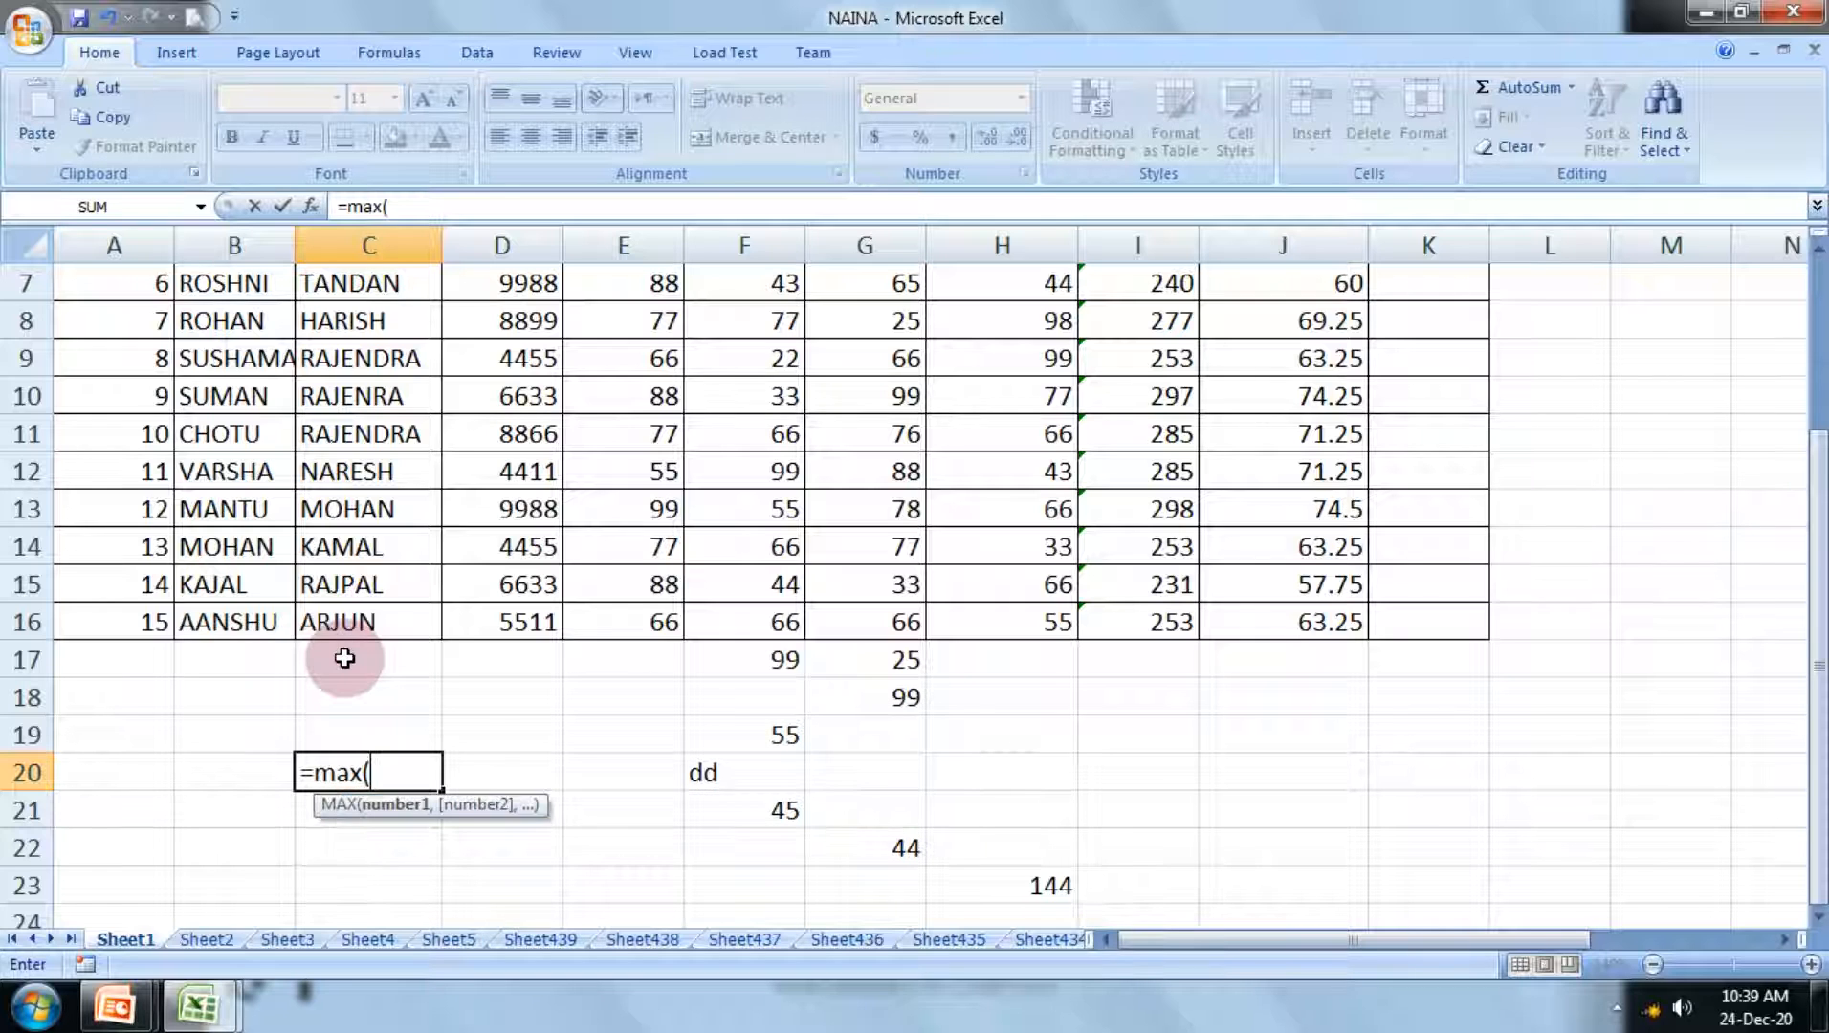
pyautogui.scroll(2, 837, 396)
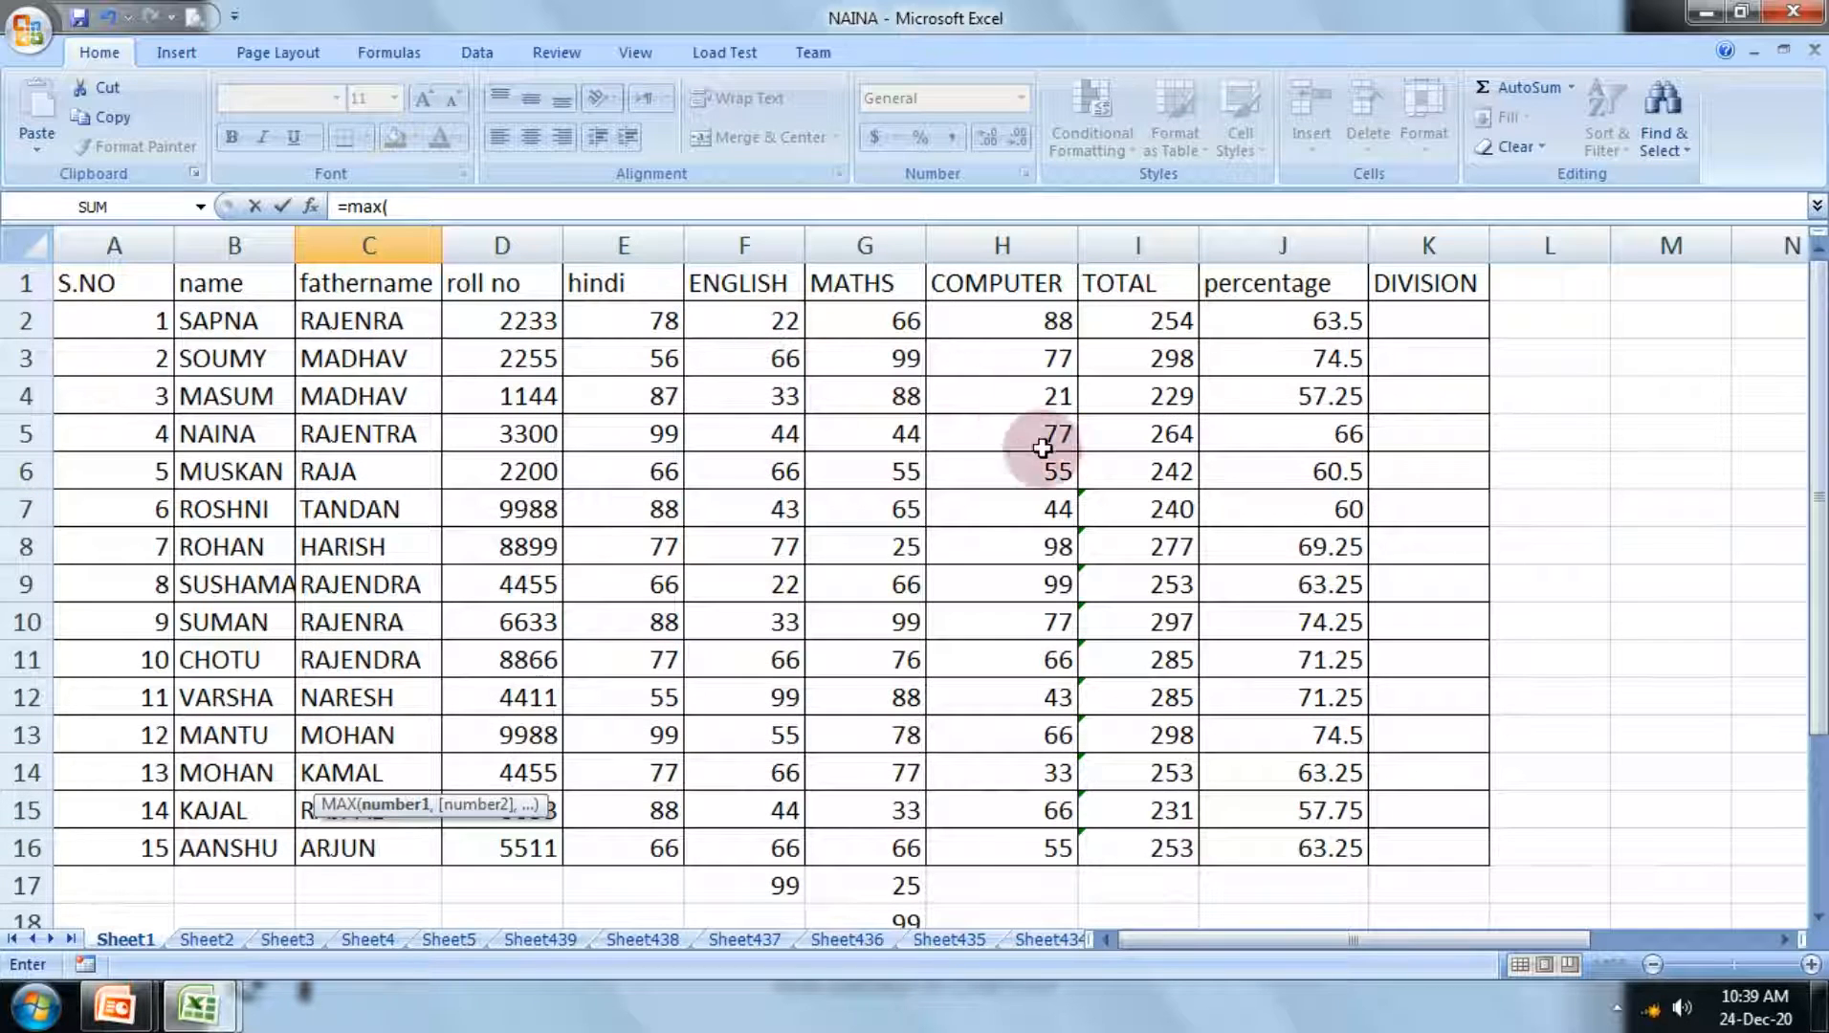
pyautogui.moveTo(1045, 512); pyautogui.dragTo(660, 755)
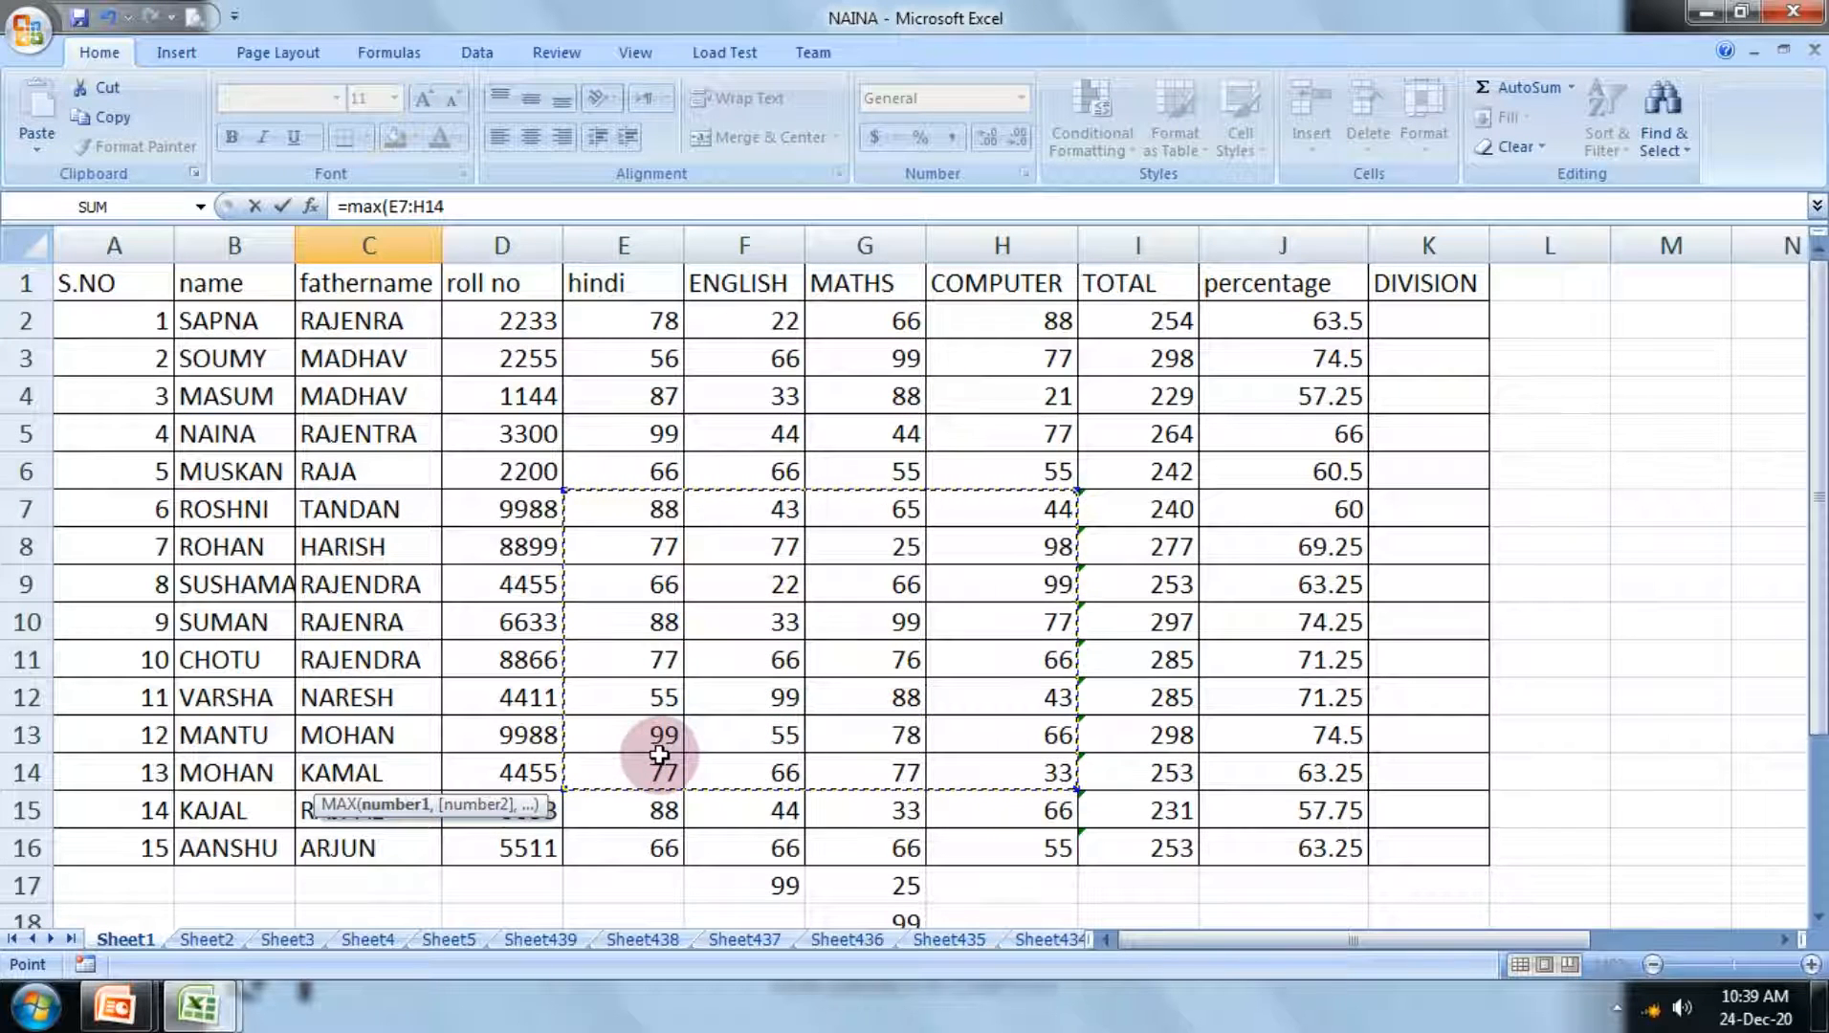
pyautogui.press('Return')
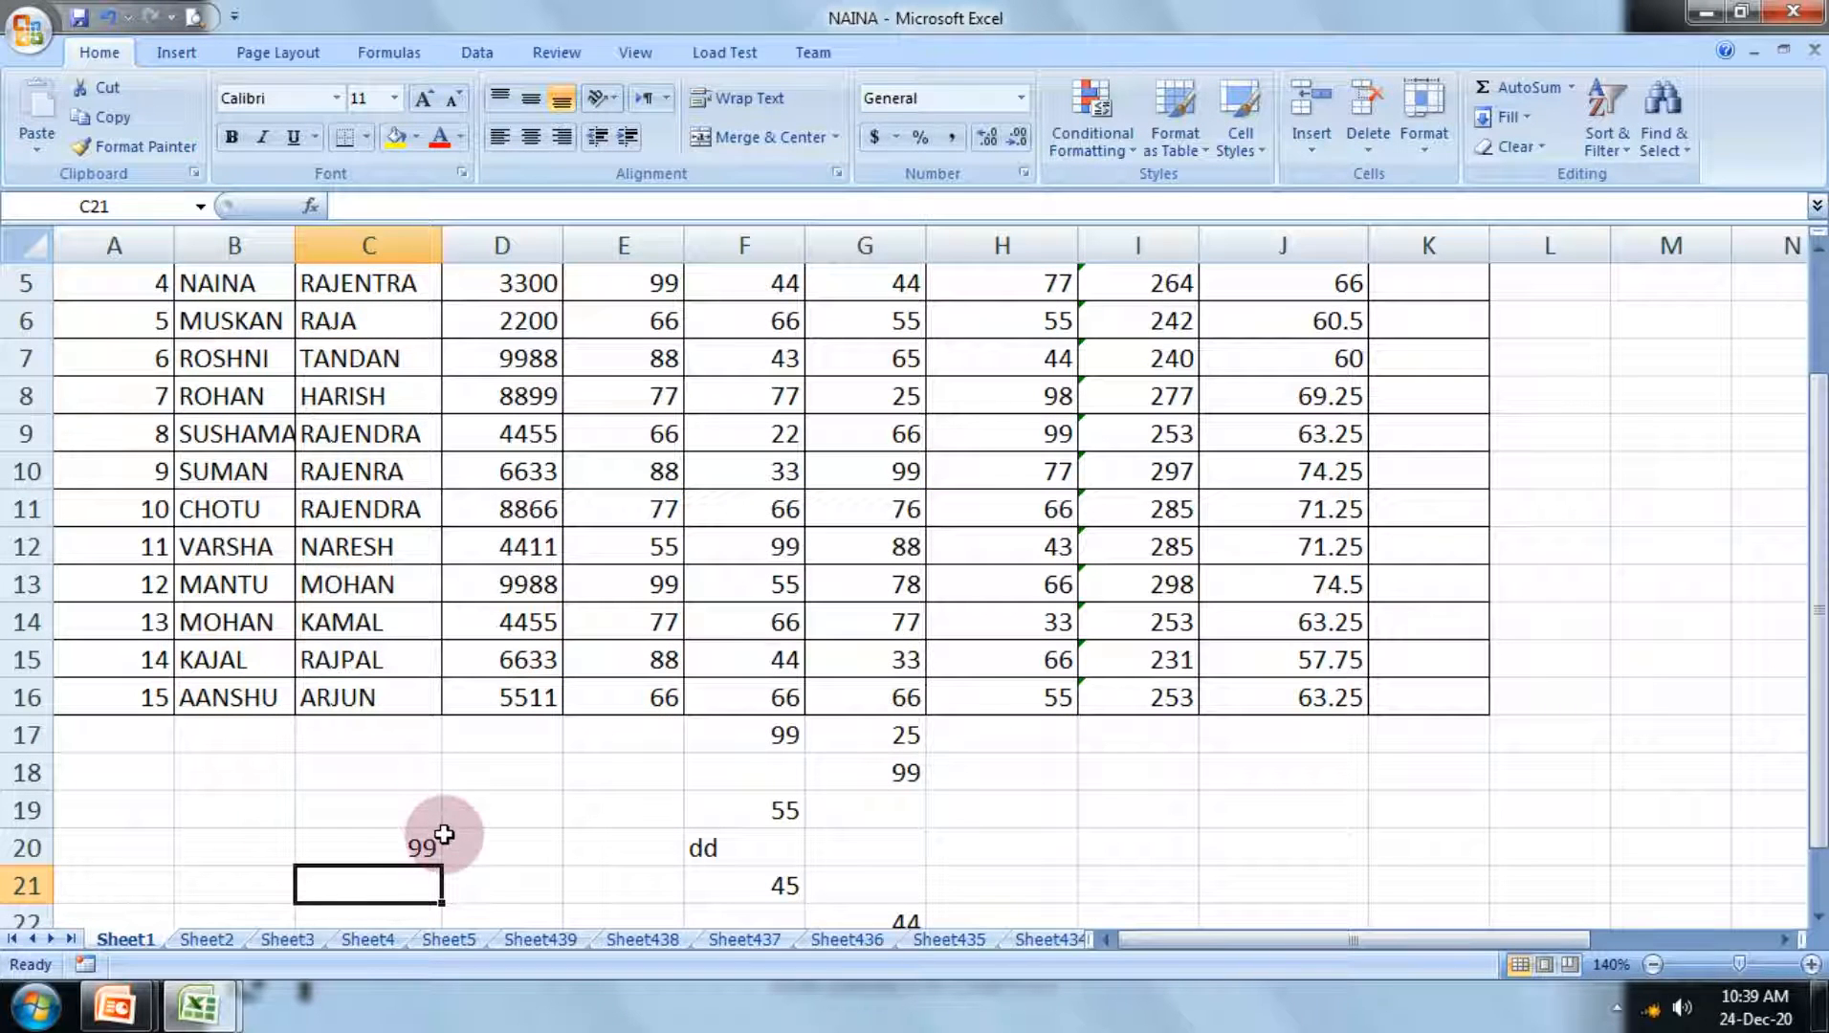
pyautogui.click(260, 775)
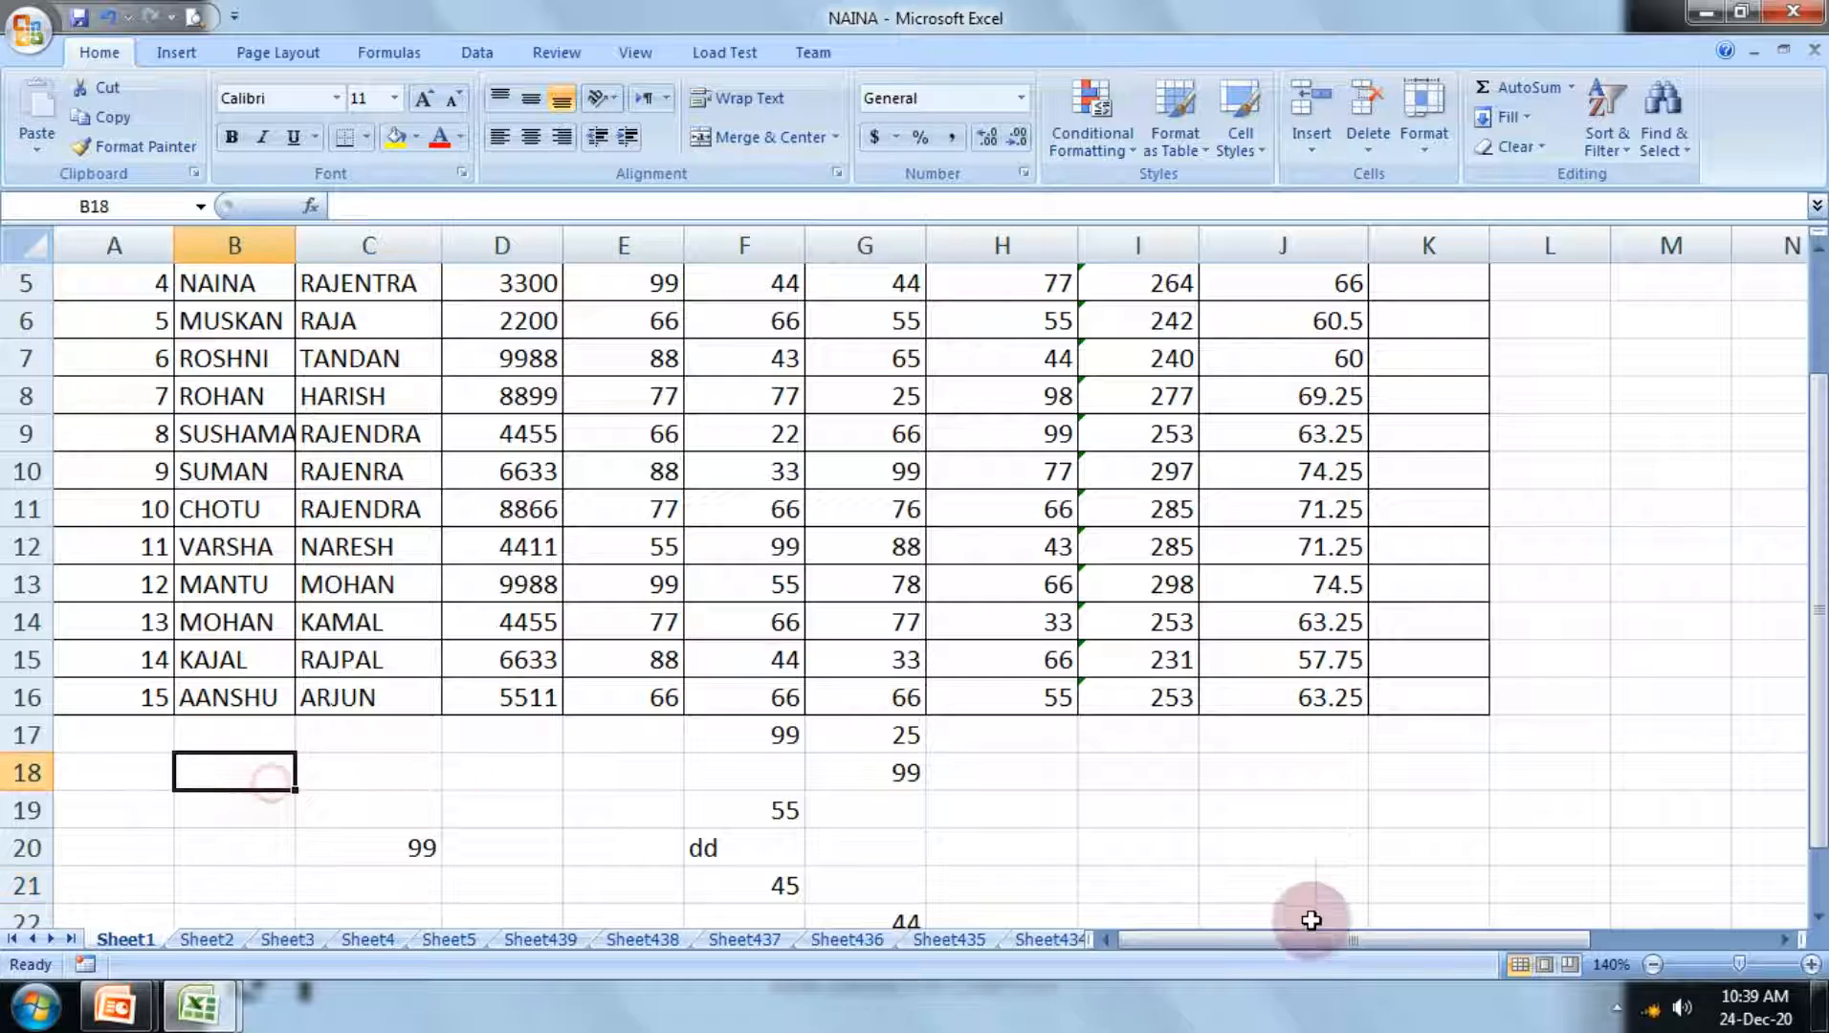
# Step: Calculate the lowest mark of the block E3:H10 in K19 with the formula =min(E3:H10)
pyautogui.click(1454, 823)
pyautogui.write('=')
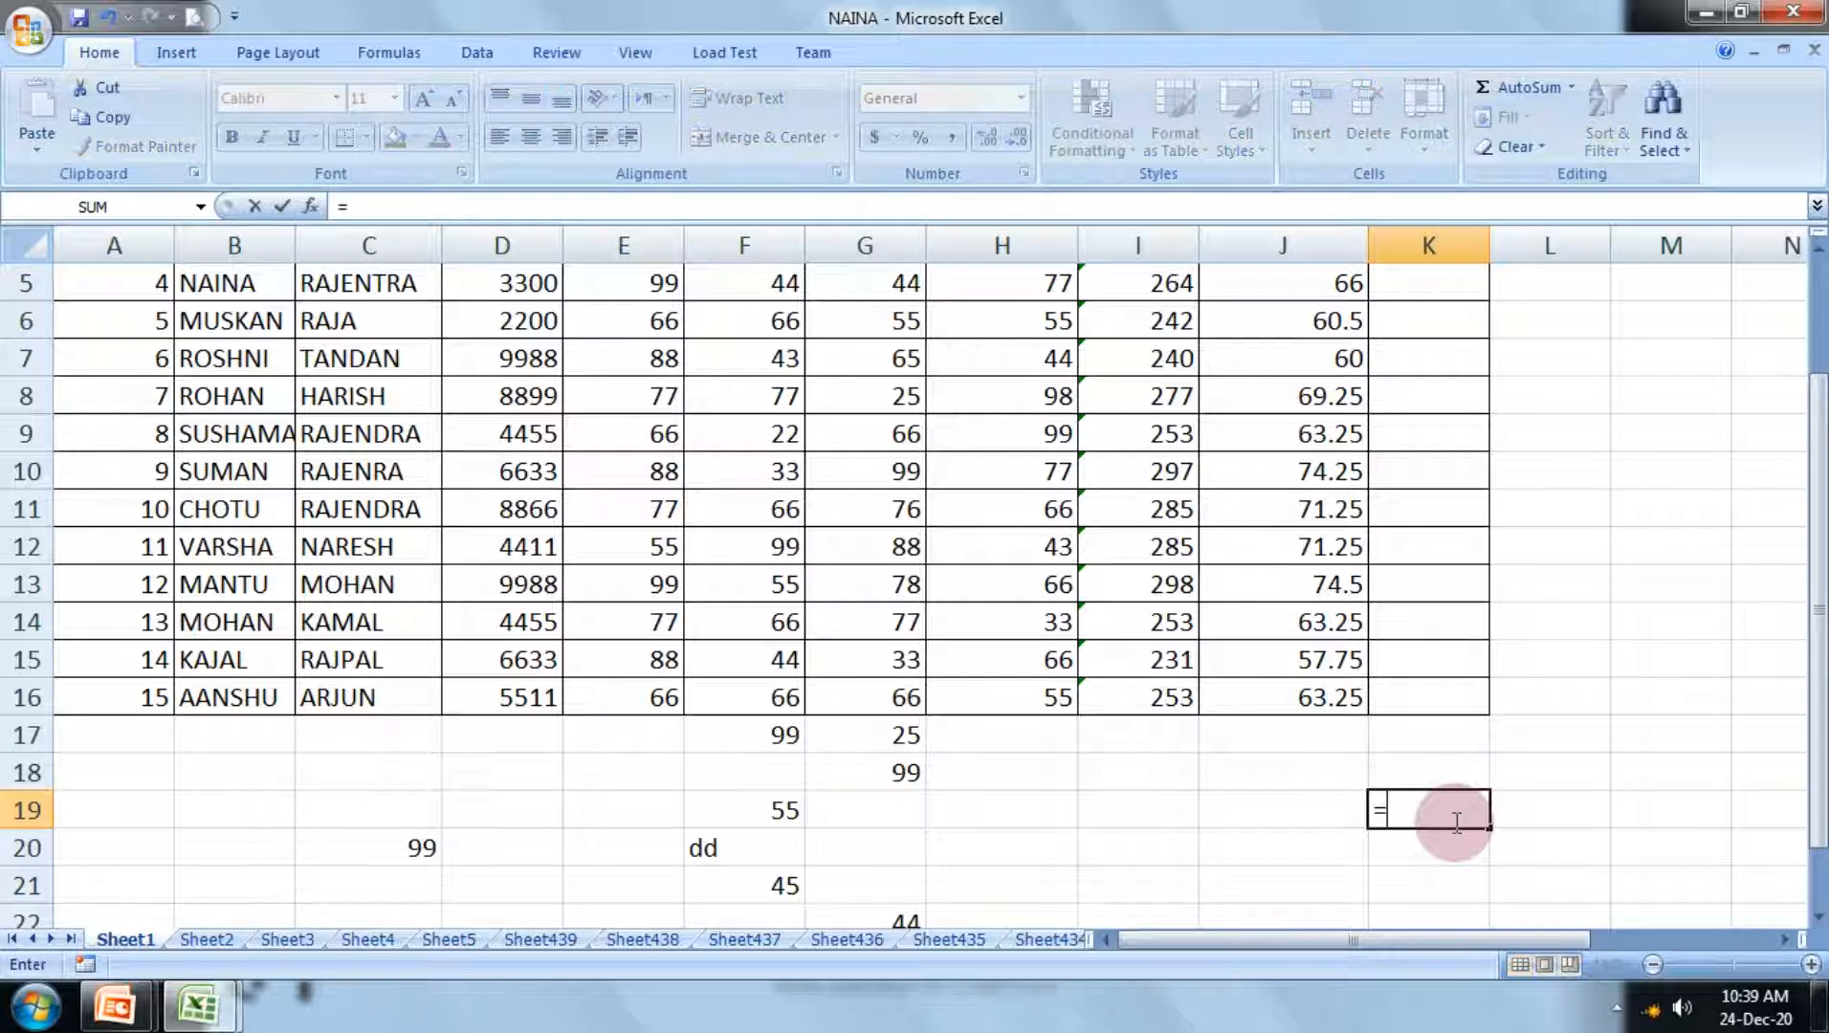
pyautogui.write('min(')
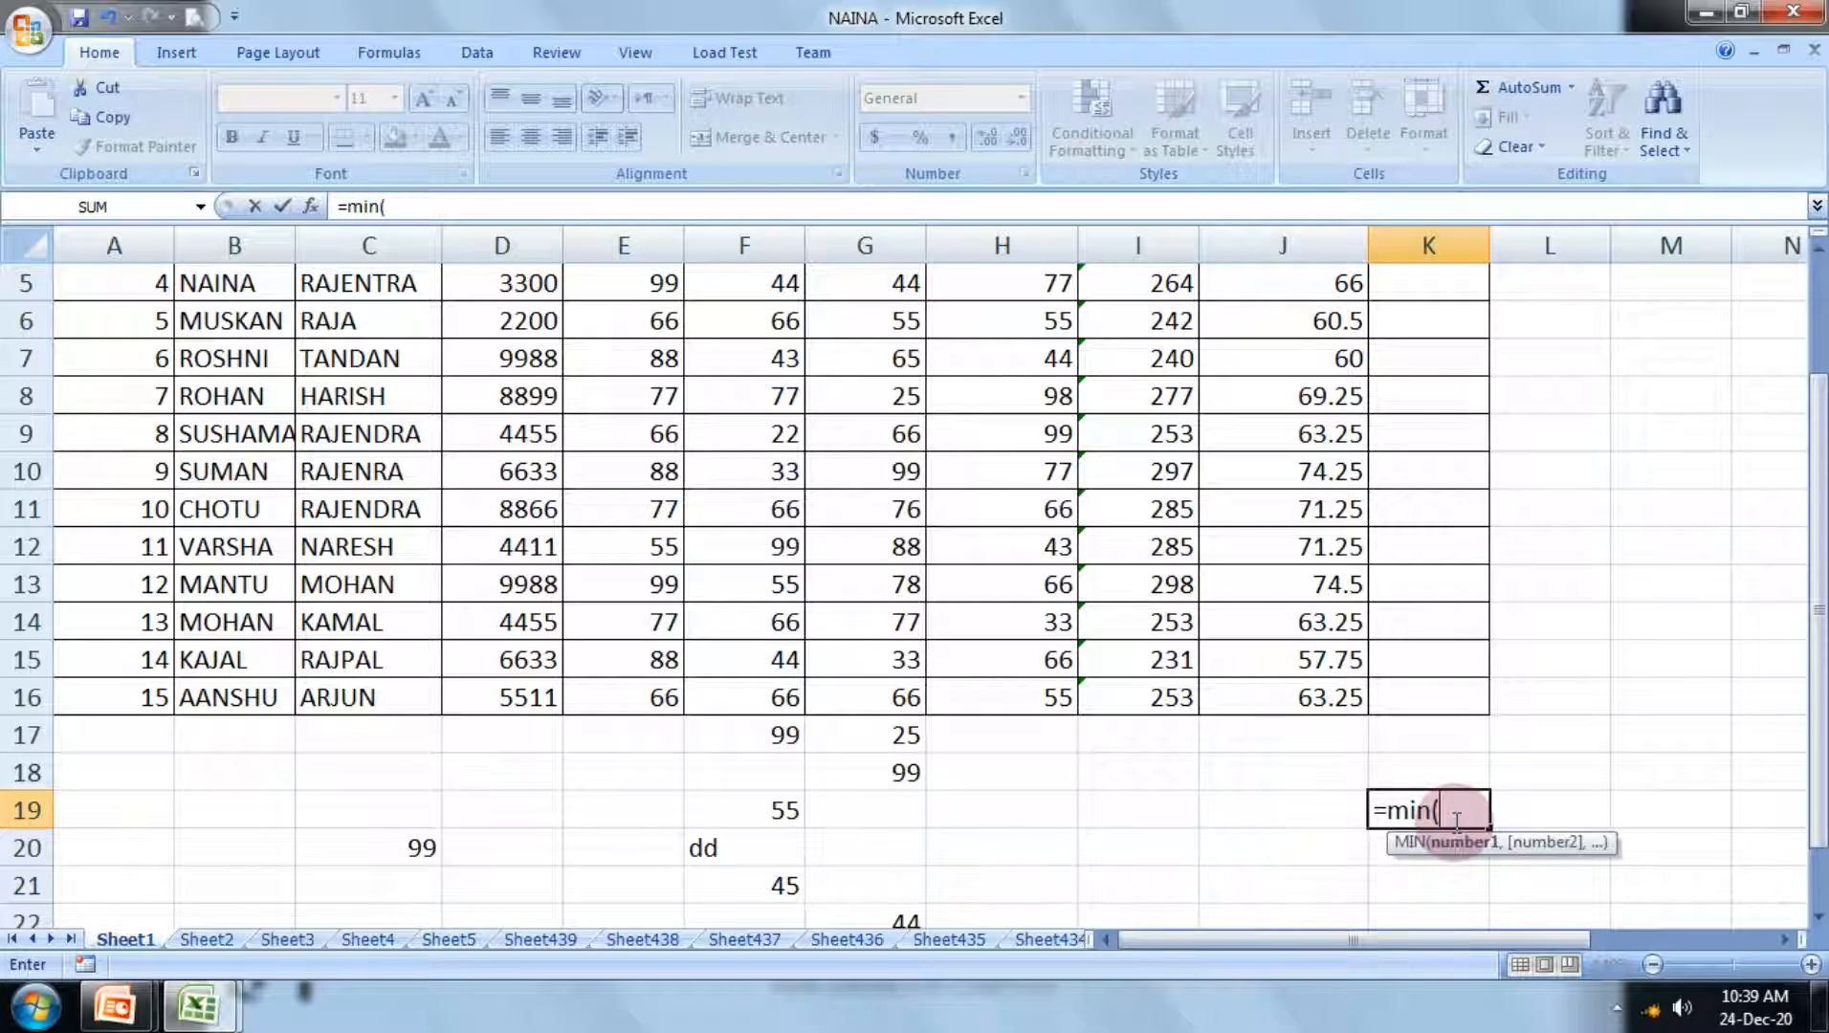
pyautogui.scroll(2, 1315, 768)
pyautogui.moveTo(660, 364); pyautogui.dragTo(994, 621)
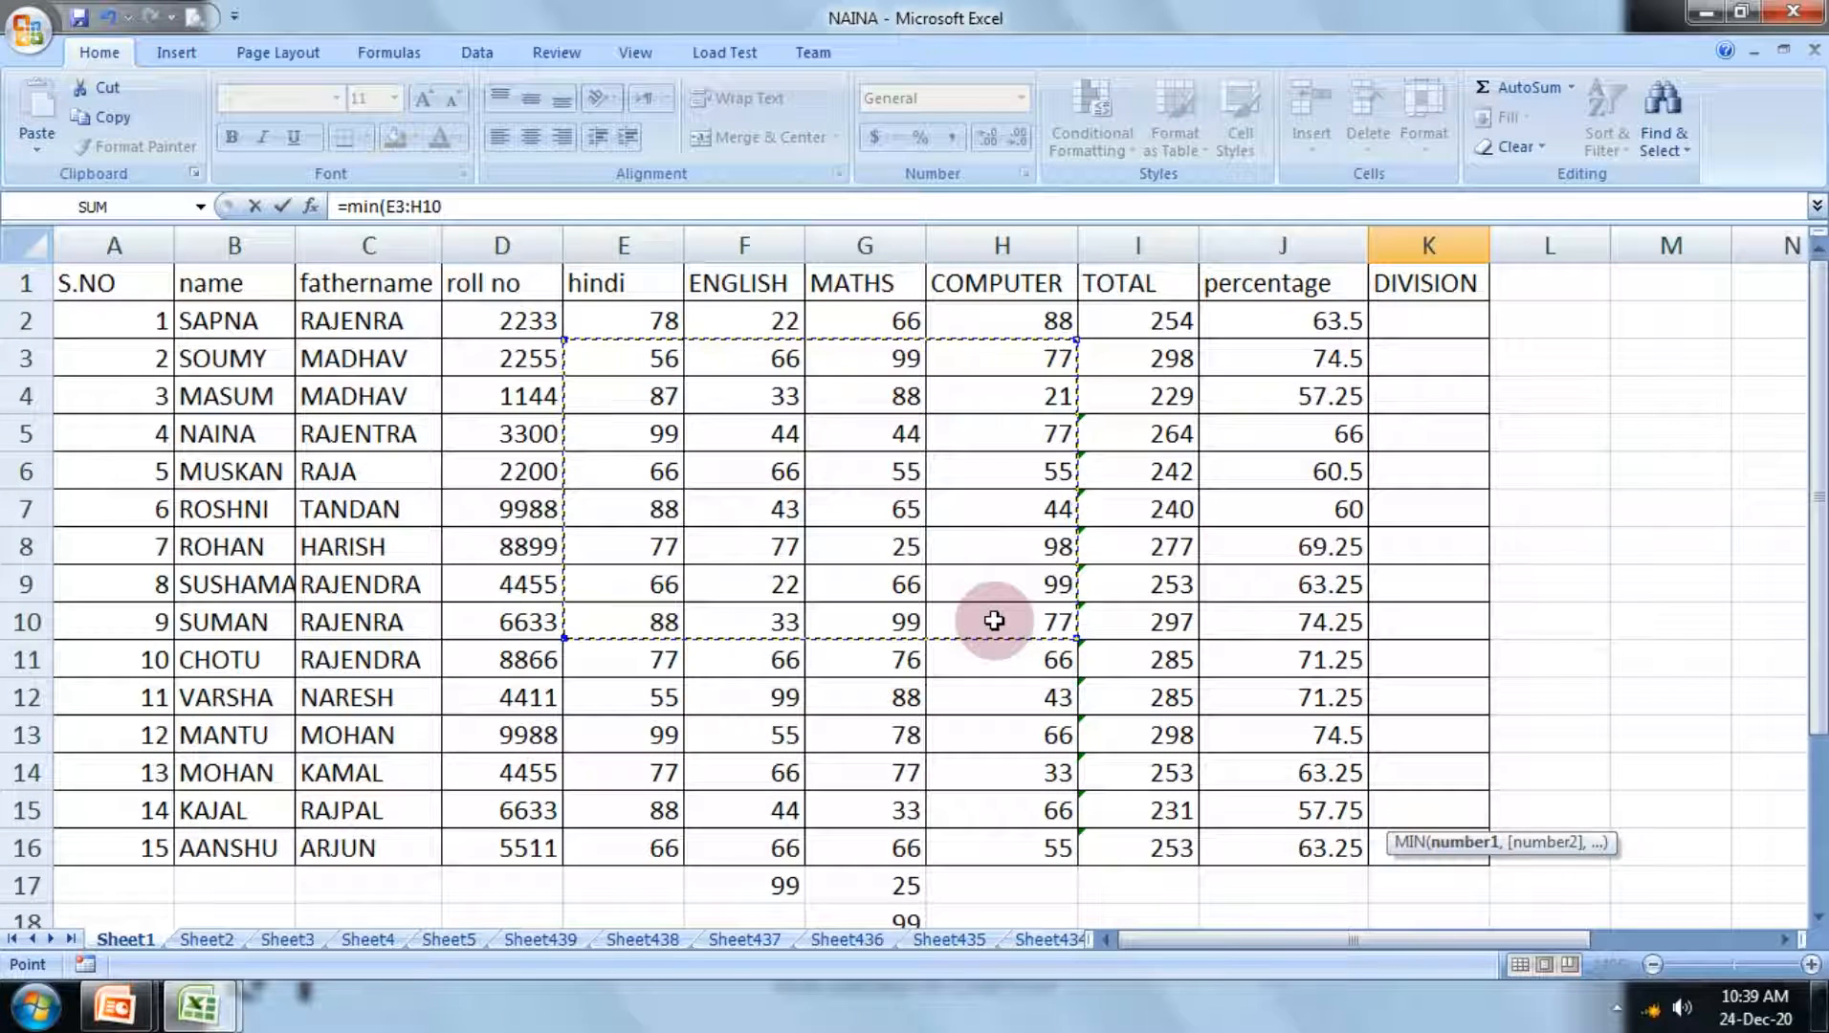
pyautogui.write(')')
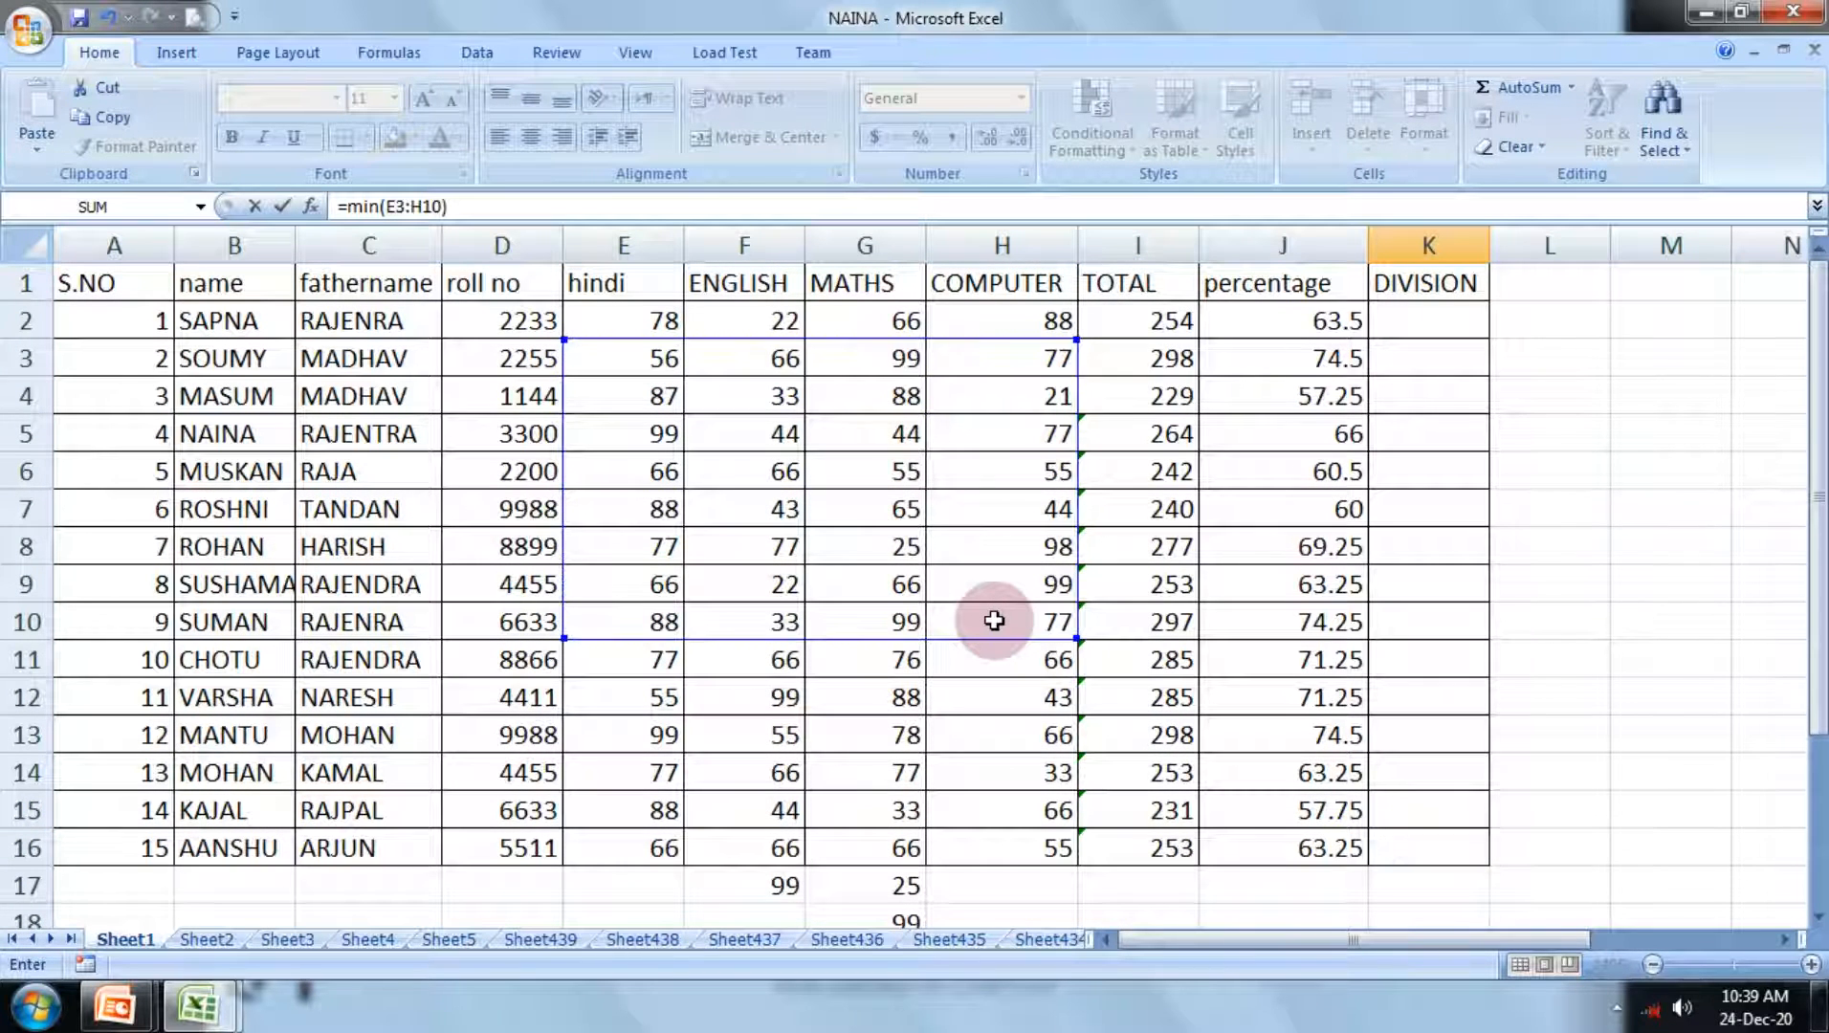
pyautogui.press('Return')
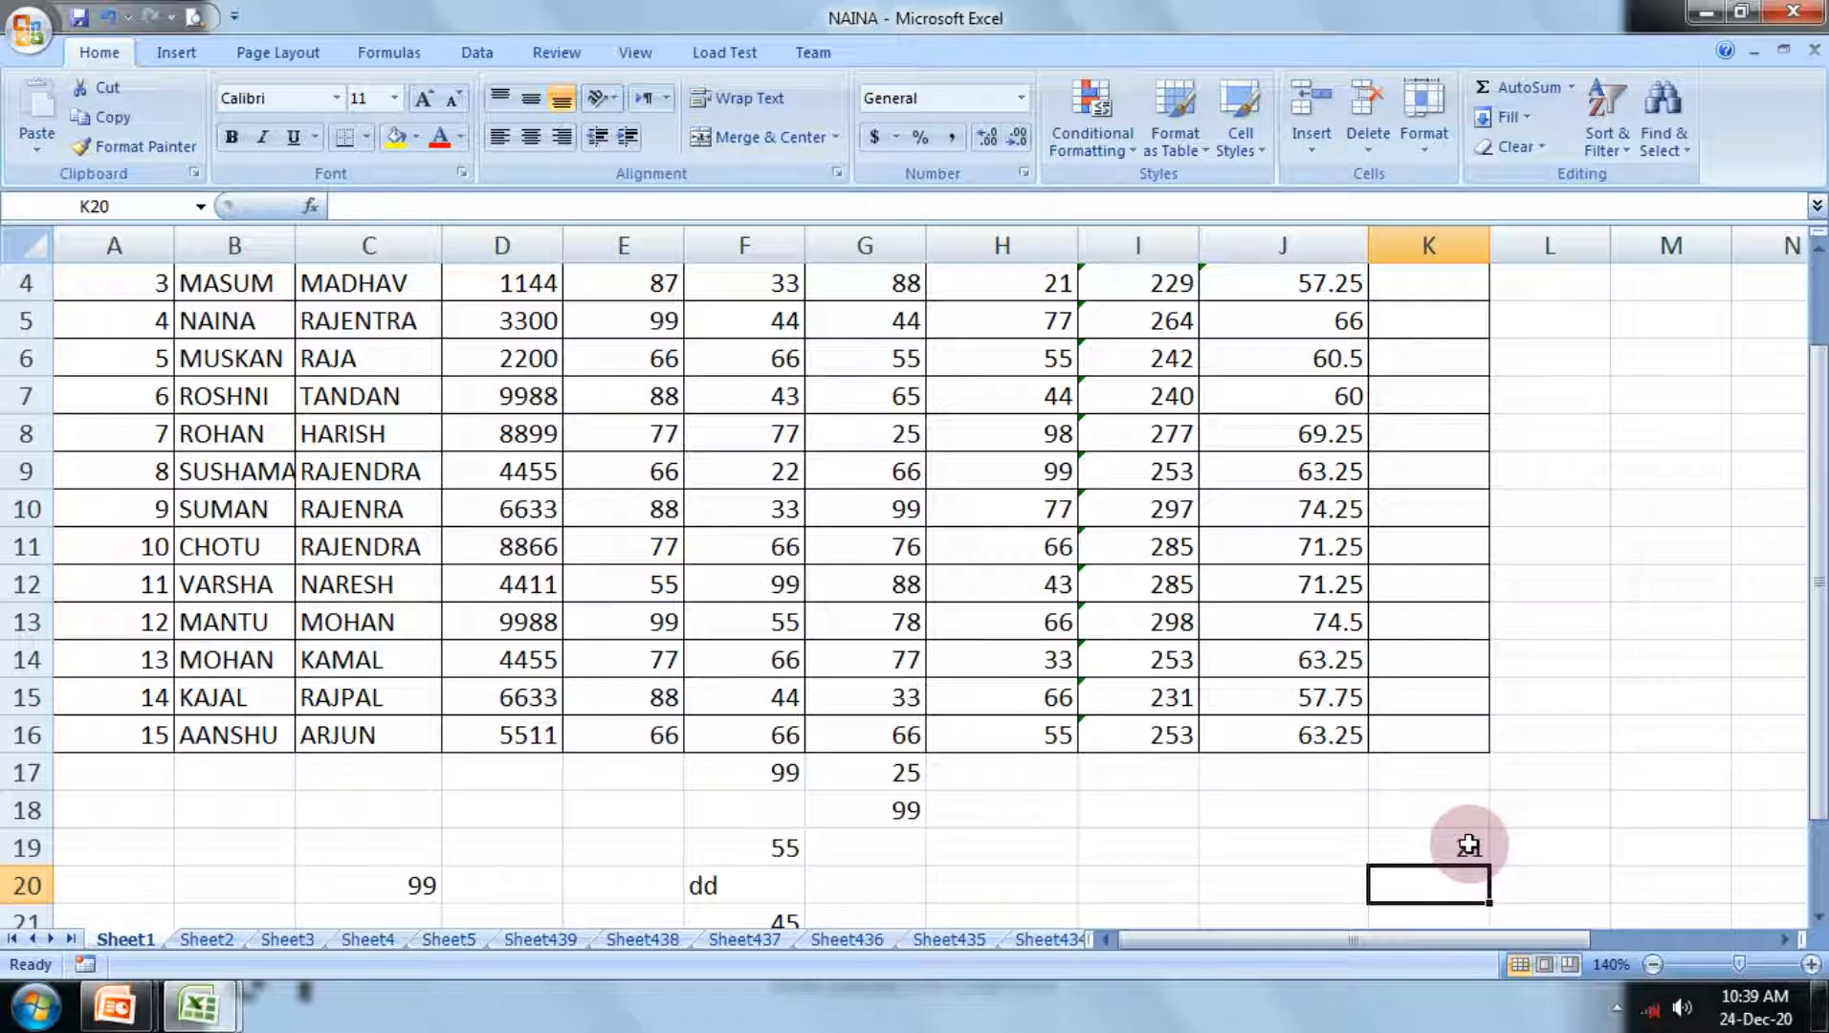
pyautogui.scroll(1, 1464, 833)
pyautogui.click(1562, 660)
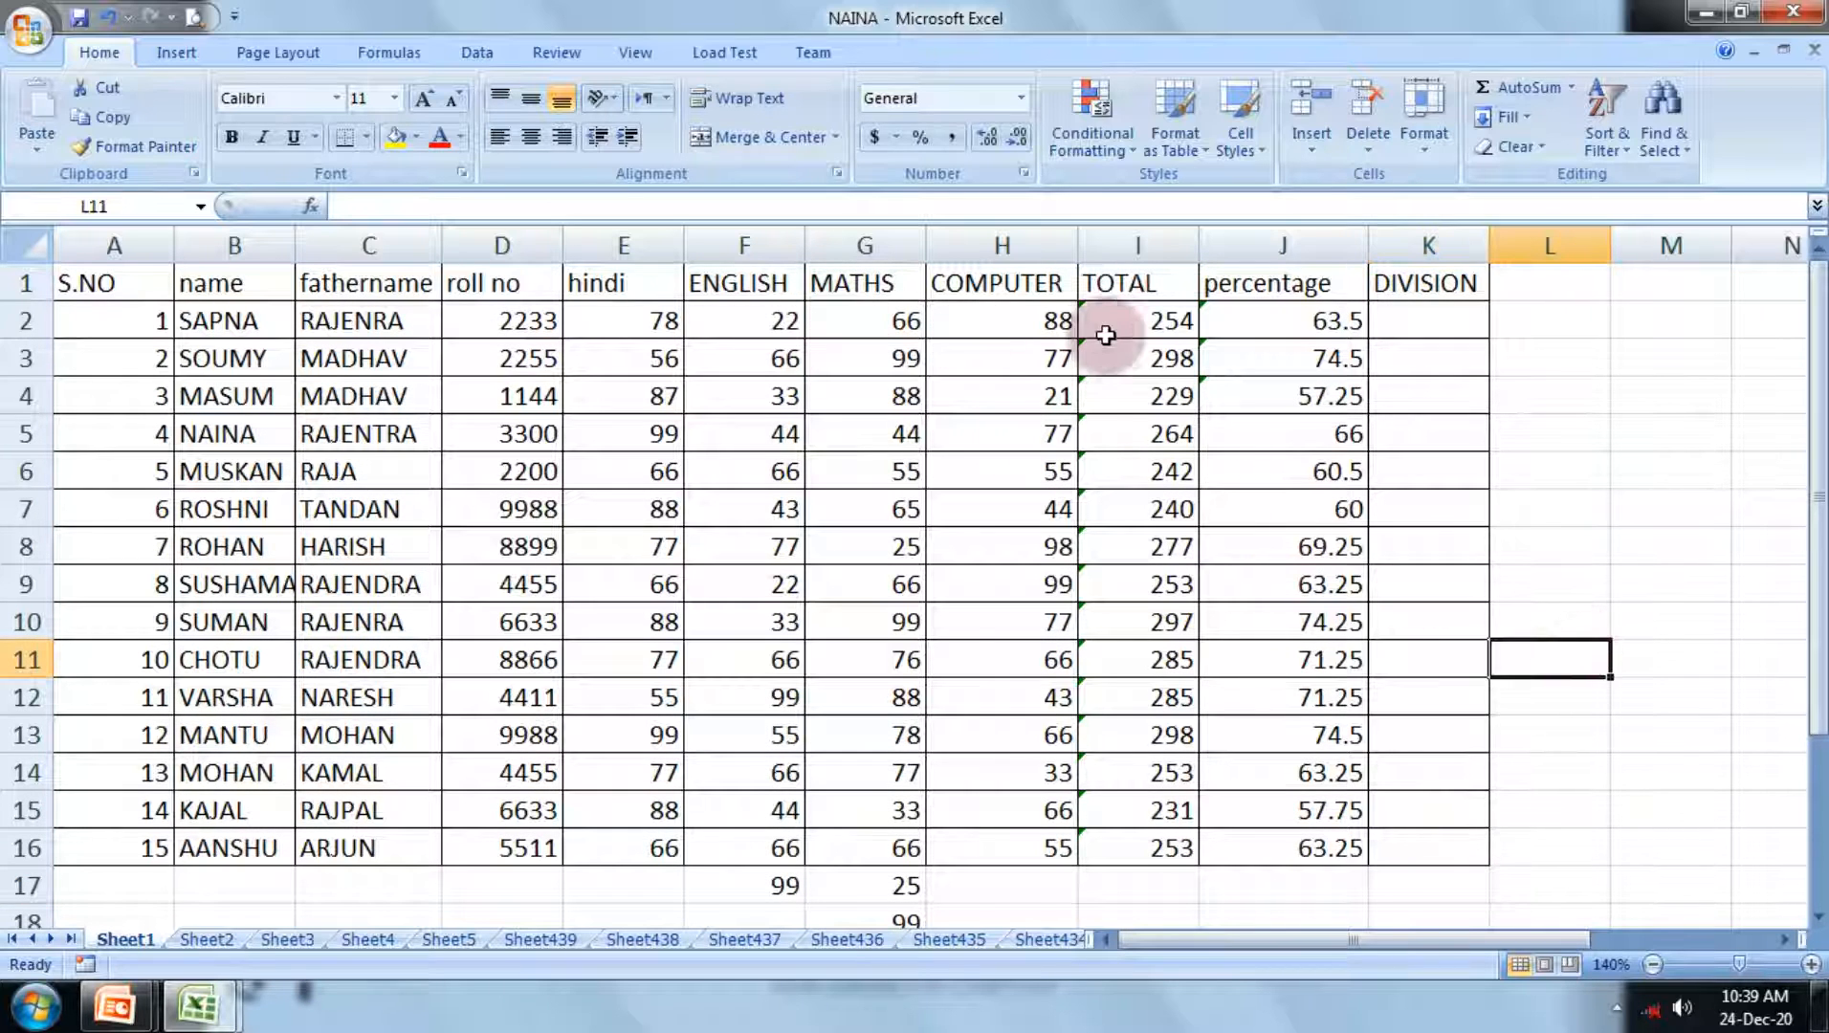
pyautogui.moveTo(1146, 323); pyautogui.dragTo(1281, 320)
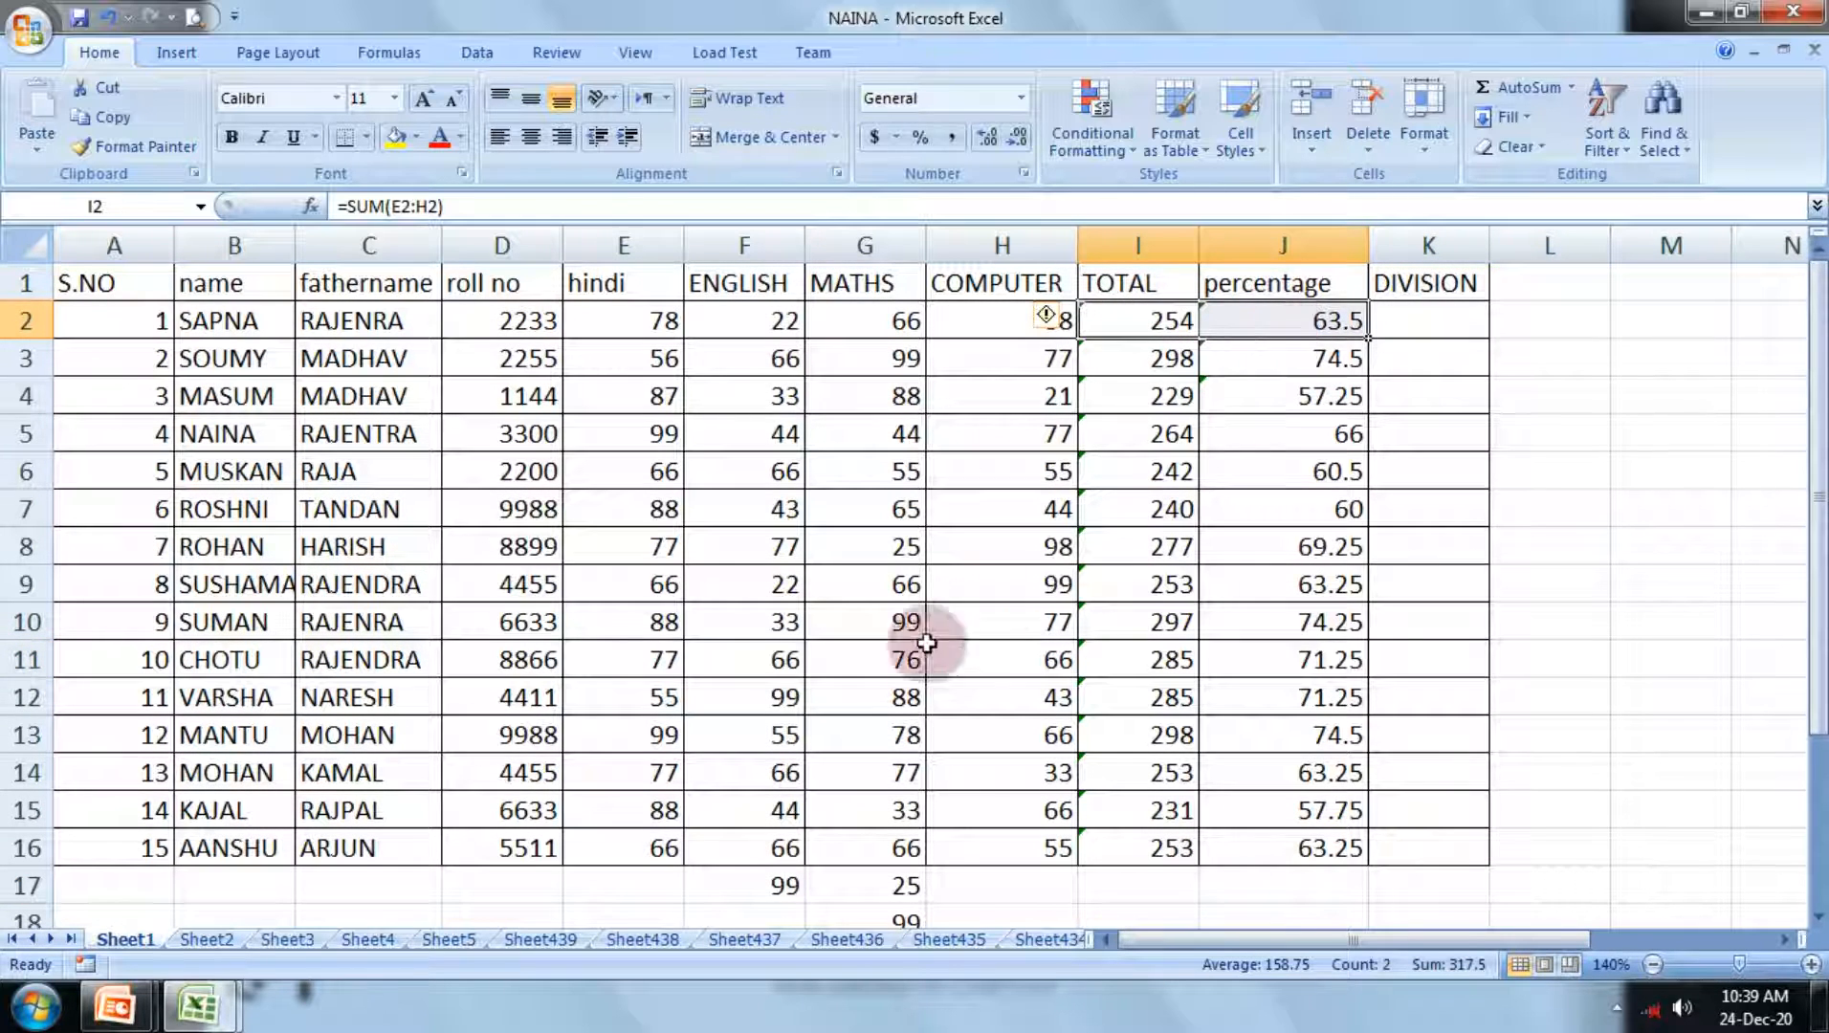
# Step: Switch to PowerPoint to show the MIN slide again, and return to the Excel results below the marks table
pyautogui.click(115, 1005)
pyautogui.click(414, 852)
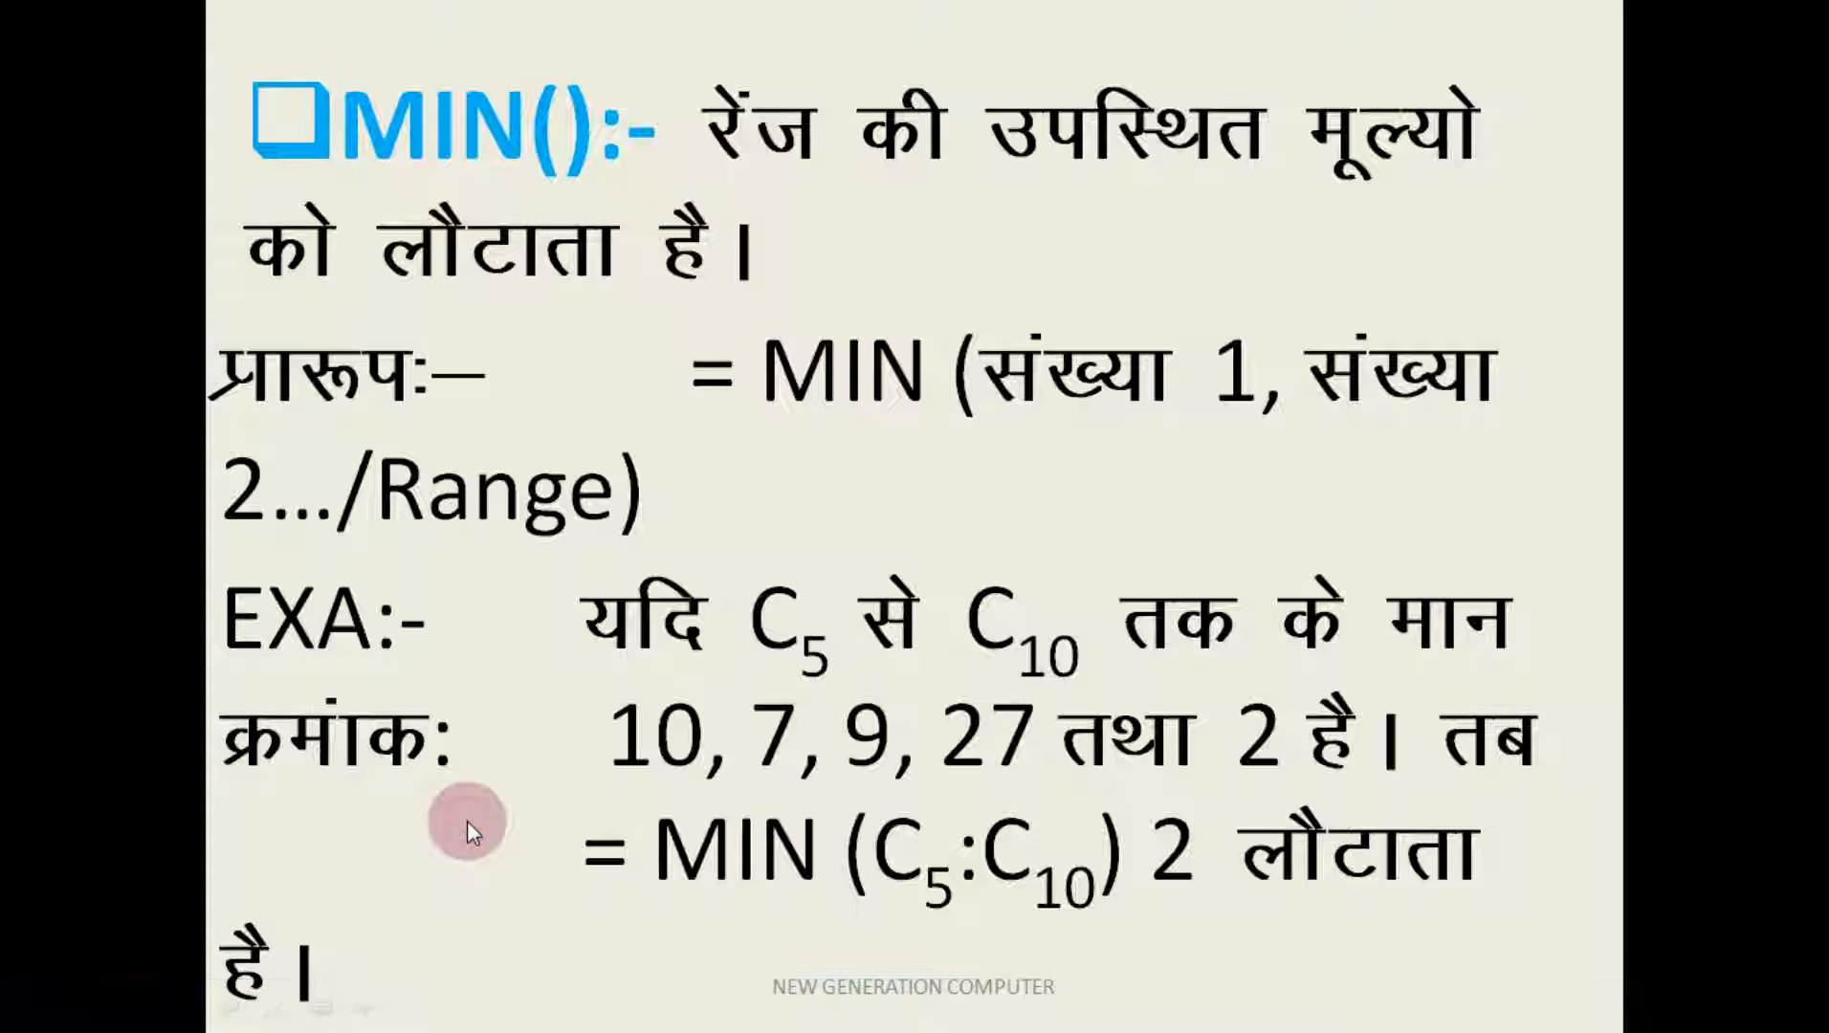
pyautogui.click(467, 820)
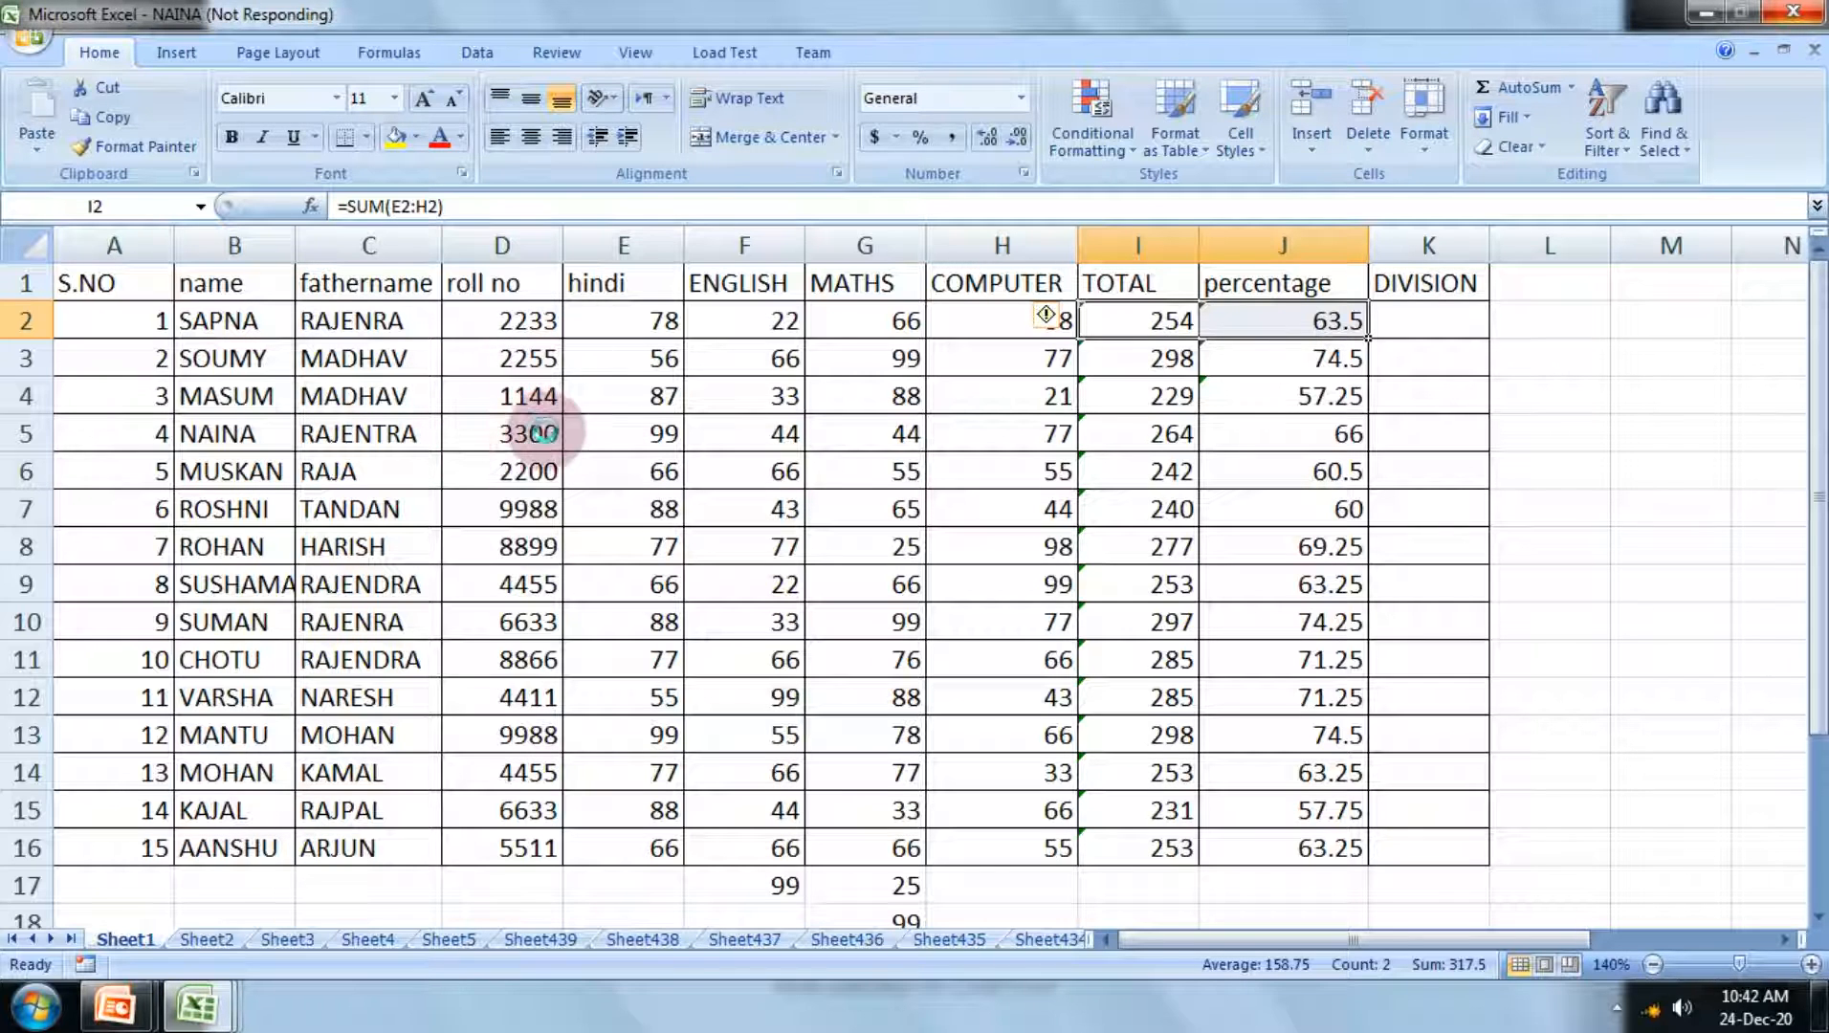
pyautogui.scroll(-2, 534, 421)
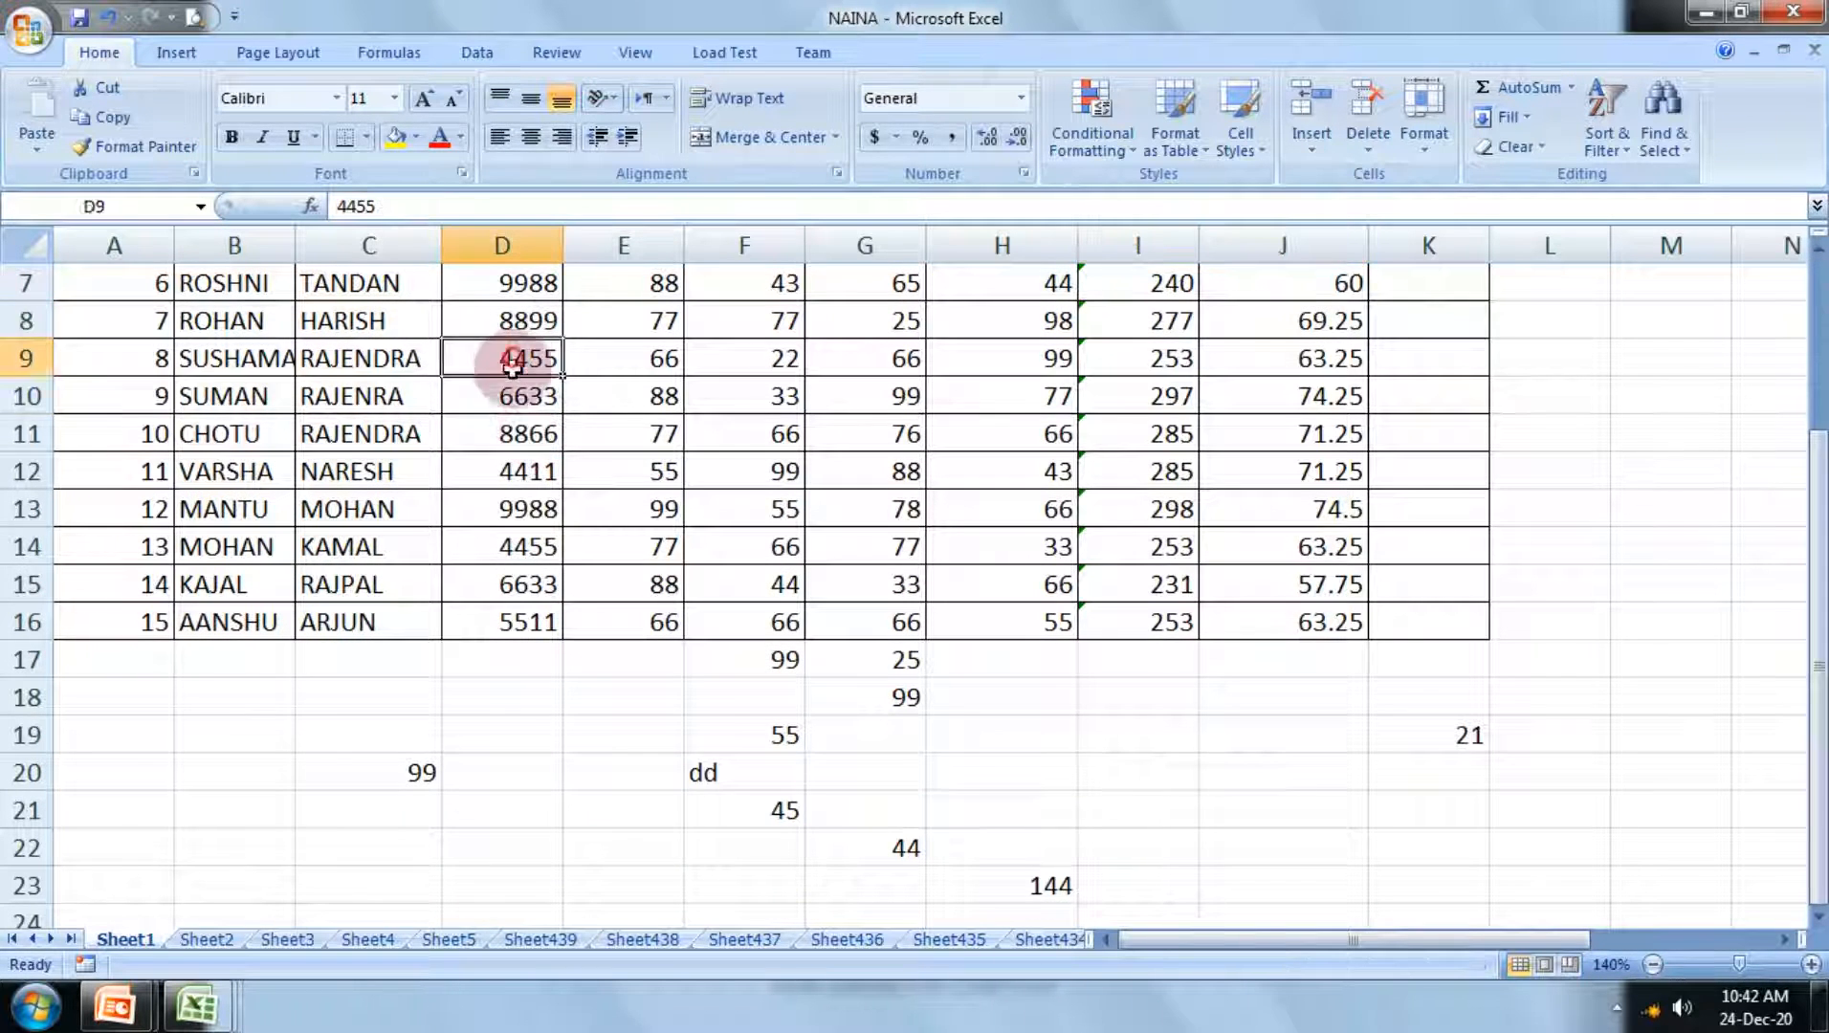
# Step: Count the numeric entries of column D from D9 downward with Count Numbers, placing the result in D18
pyautogui.moveTo(518, 360); pyautogui.dragTo(521, 699)
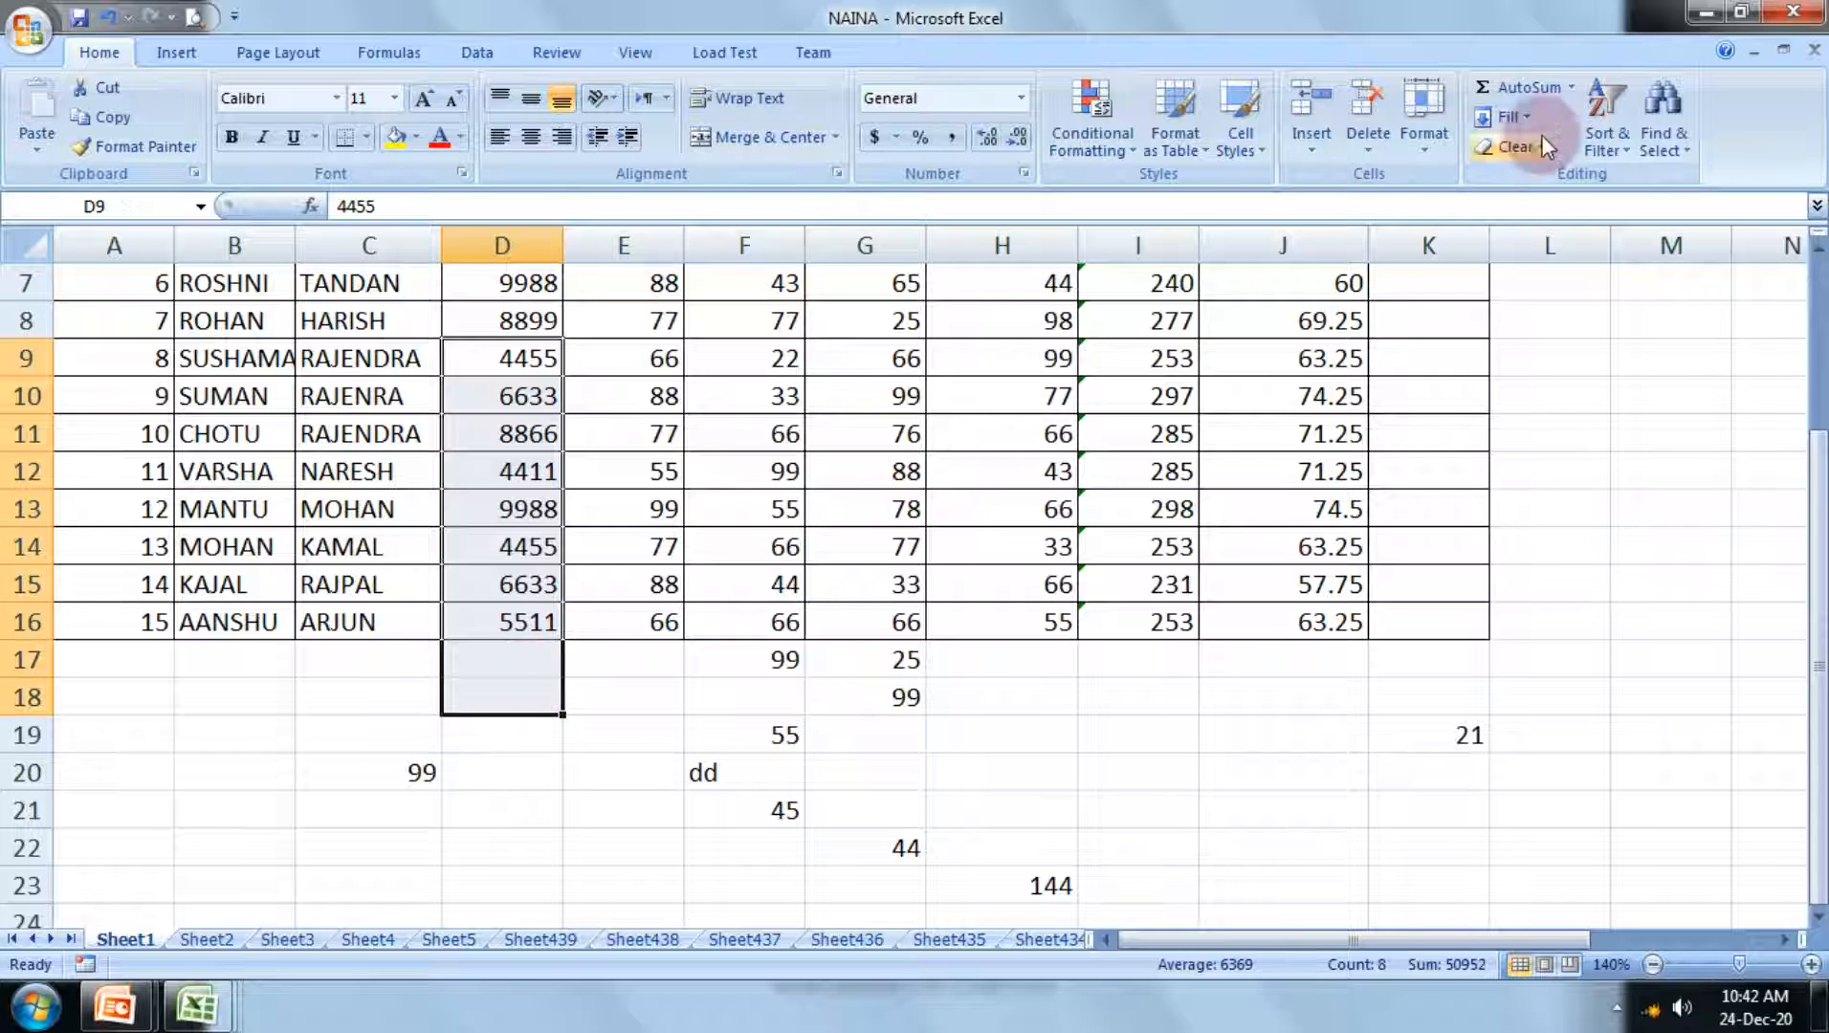
pyautogui.click(1572, 89)
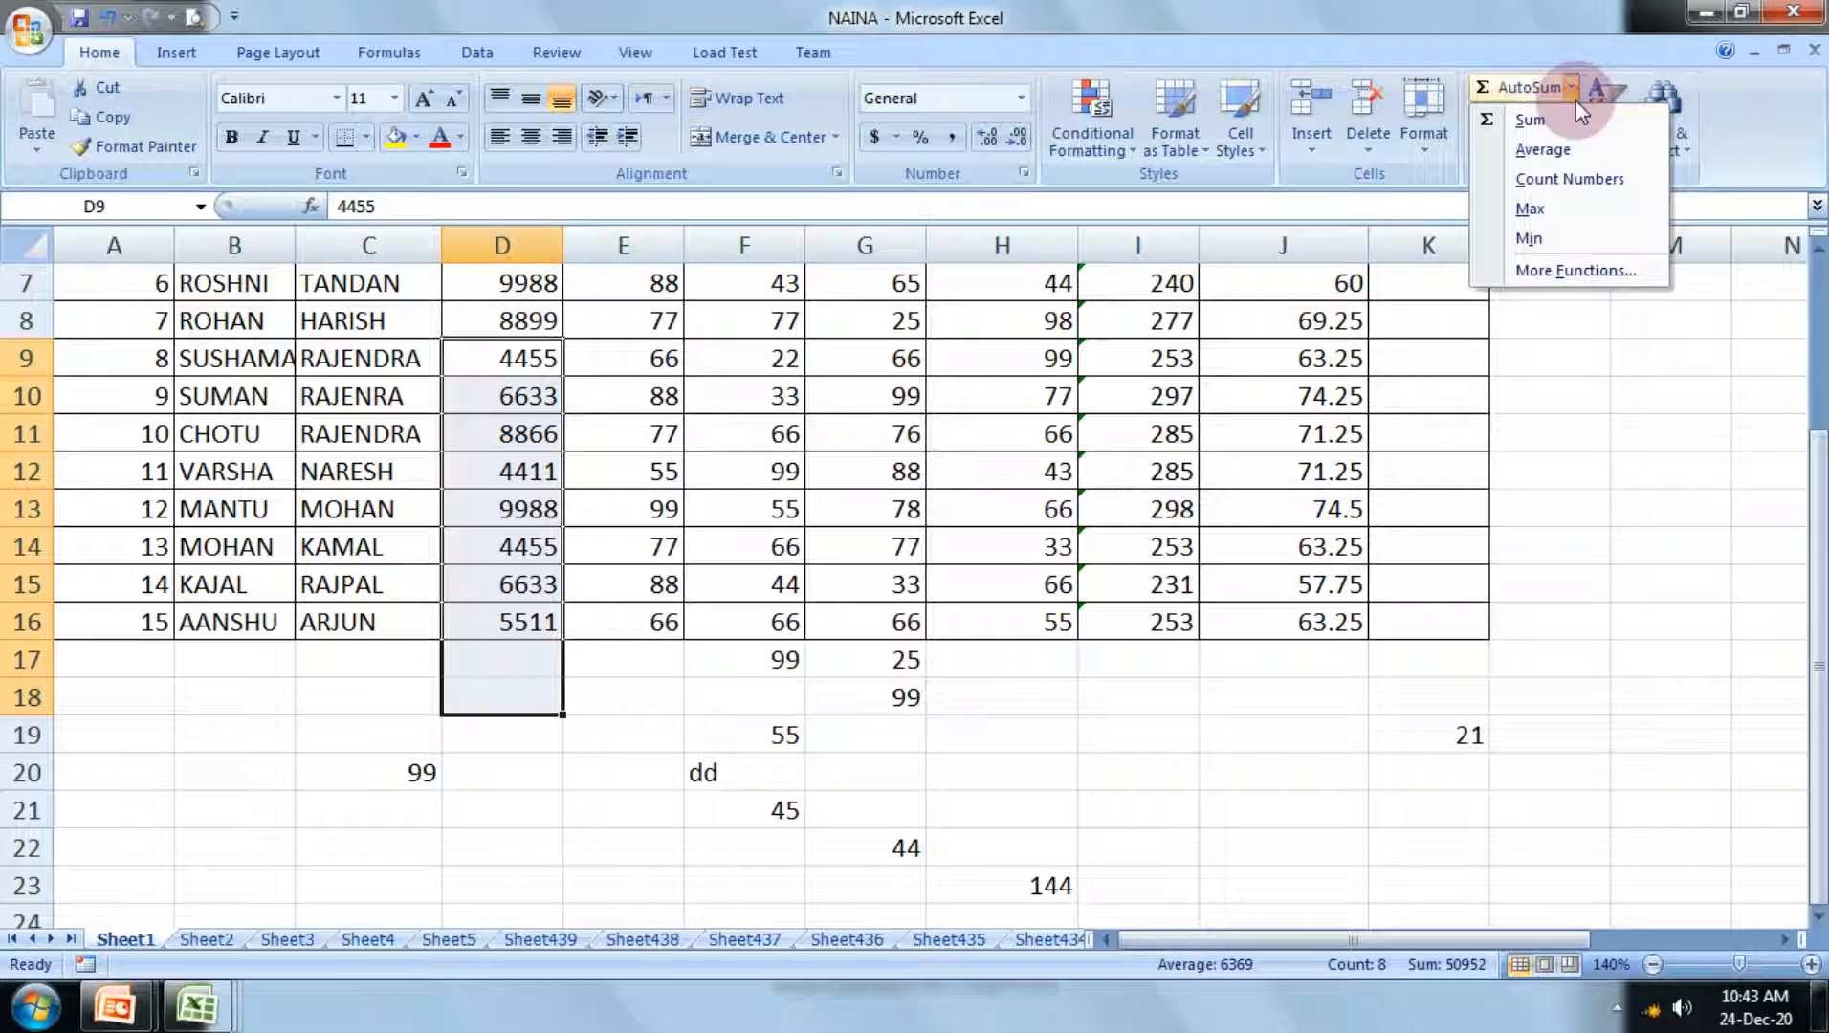
pyautogui.click(1560, 181)
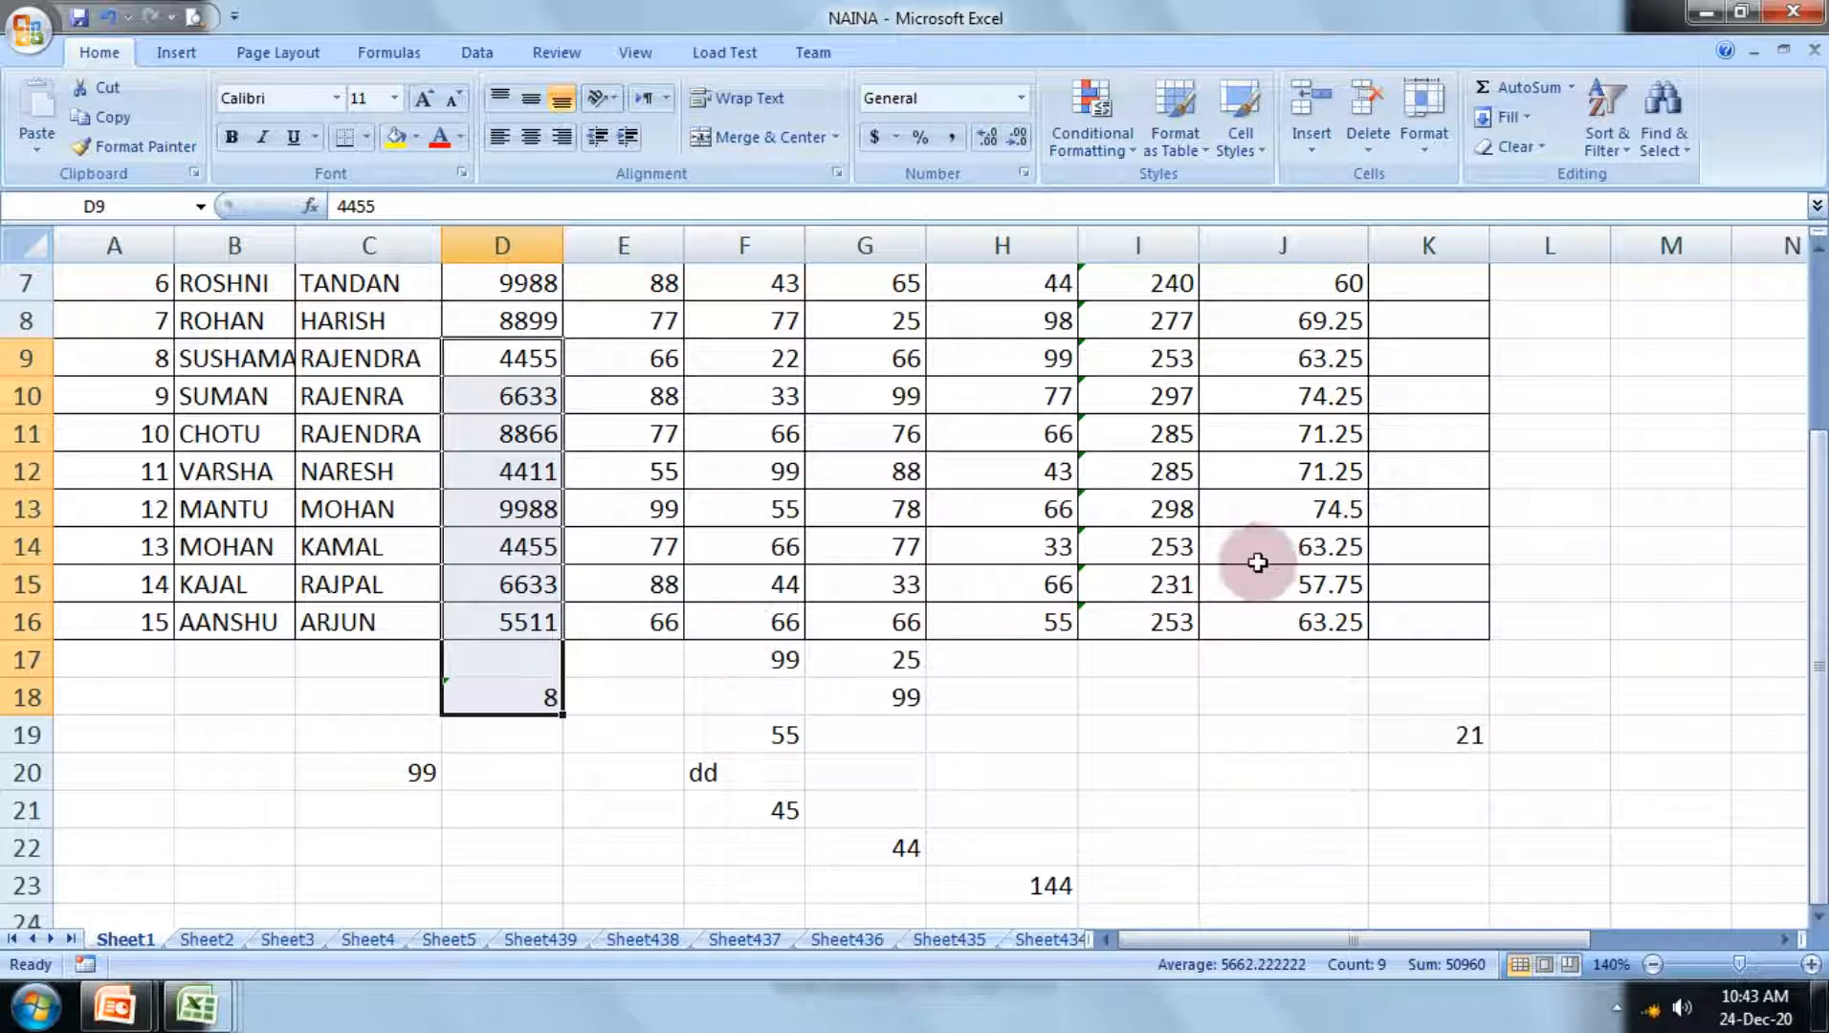
# Step: Count the numeric totals in I14:I16 with Count Numbers, placing the result in I17
pyautogui.scroll(-4, 1335, 675)
pyautogui.scroll(2, 1335, 674)
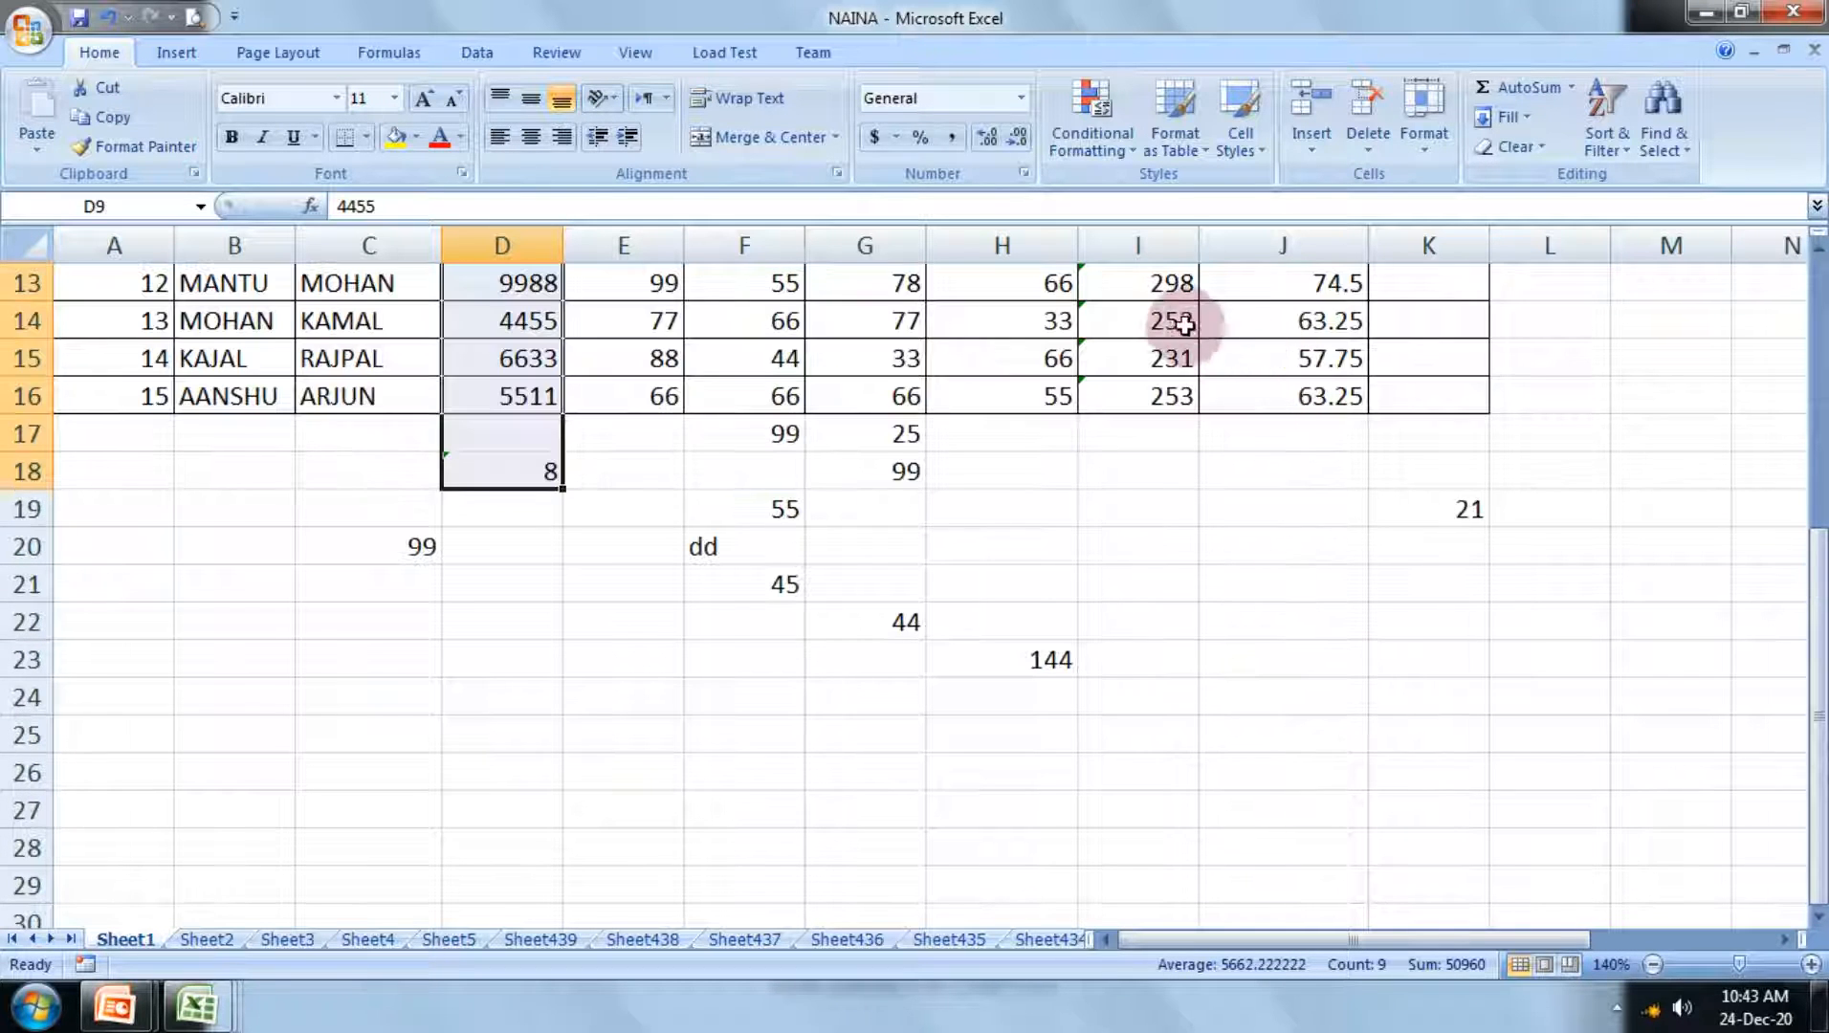
pyautogui.moveTo(1176, 320); pyautogui.dragTo(1153, 448)
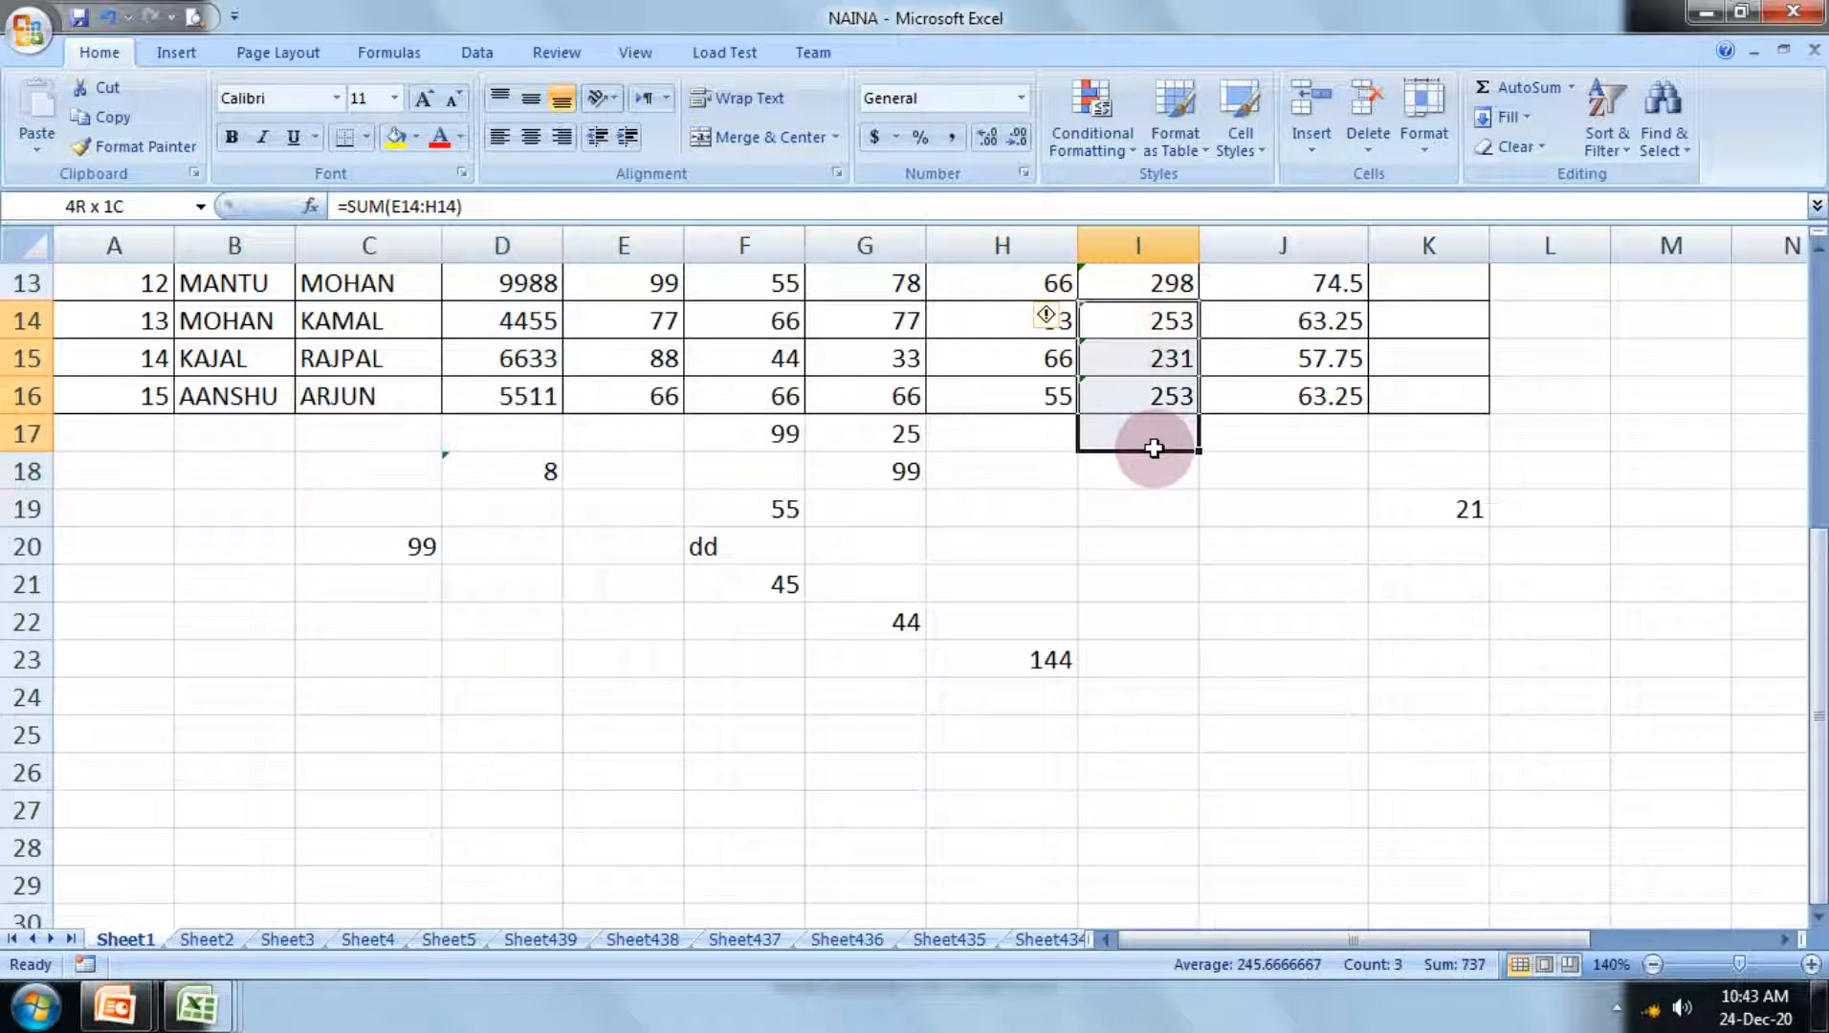
pyautogui.click(1571, 88)
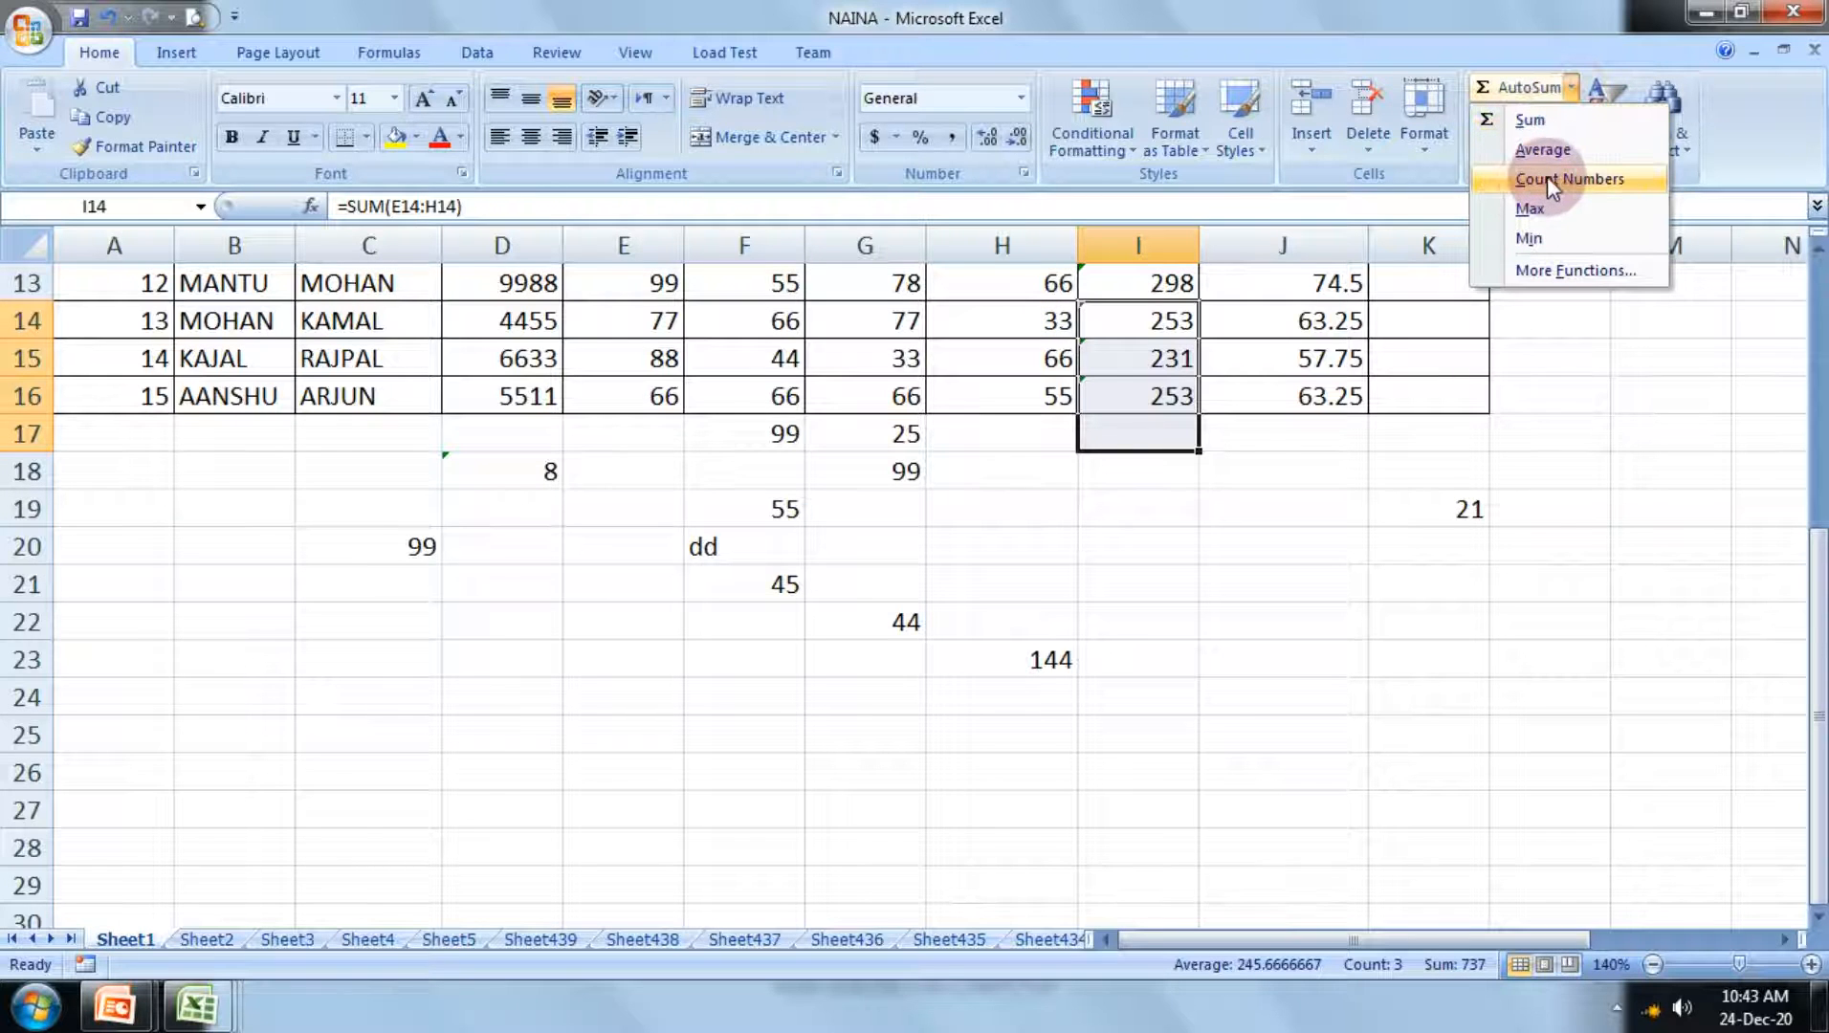
pyautogui.click(1548, 178)
# Step: Try to count the dates in I26:I40 on Sheet439 with Count Numbers, and erase the incomplete COUNT formula from I26
pyautogui.click(521, 939)
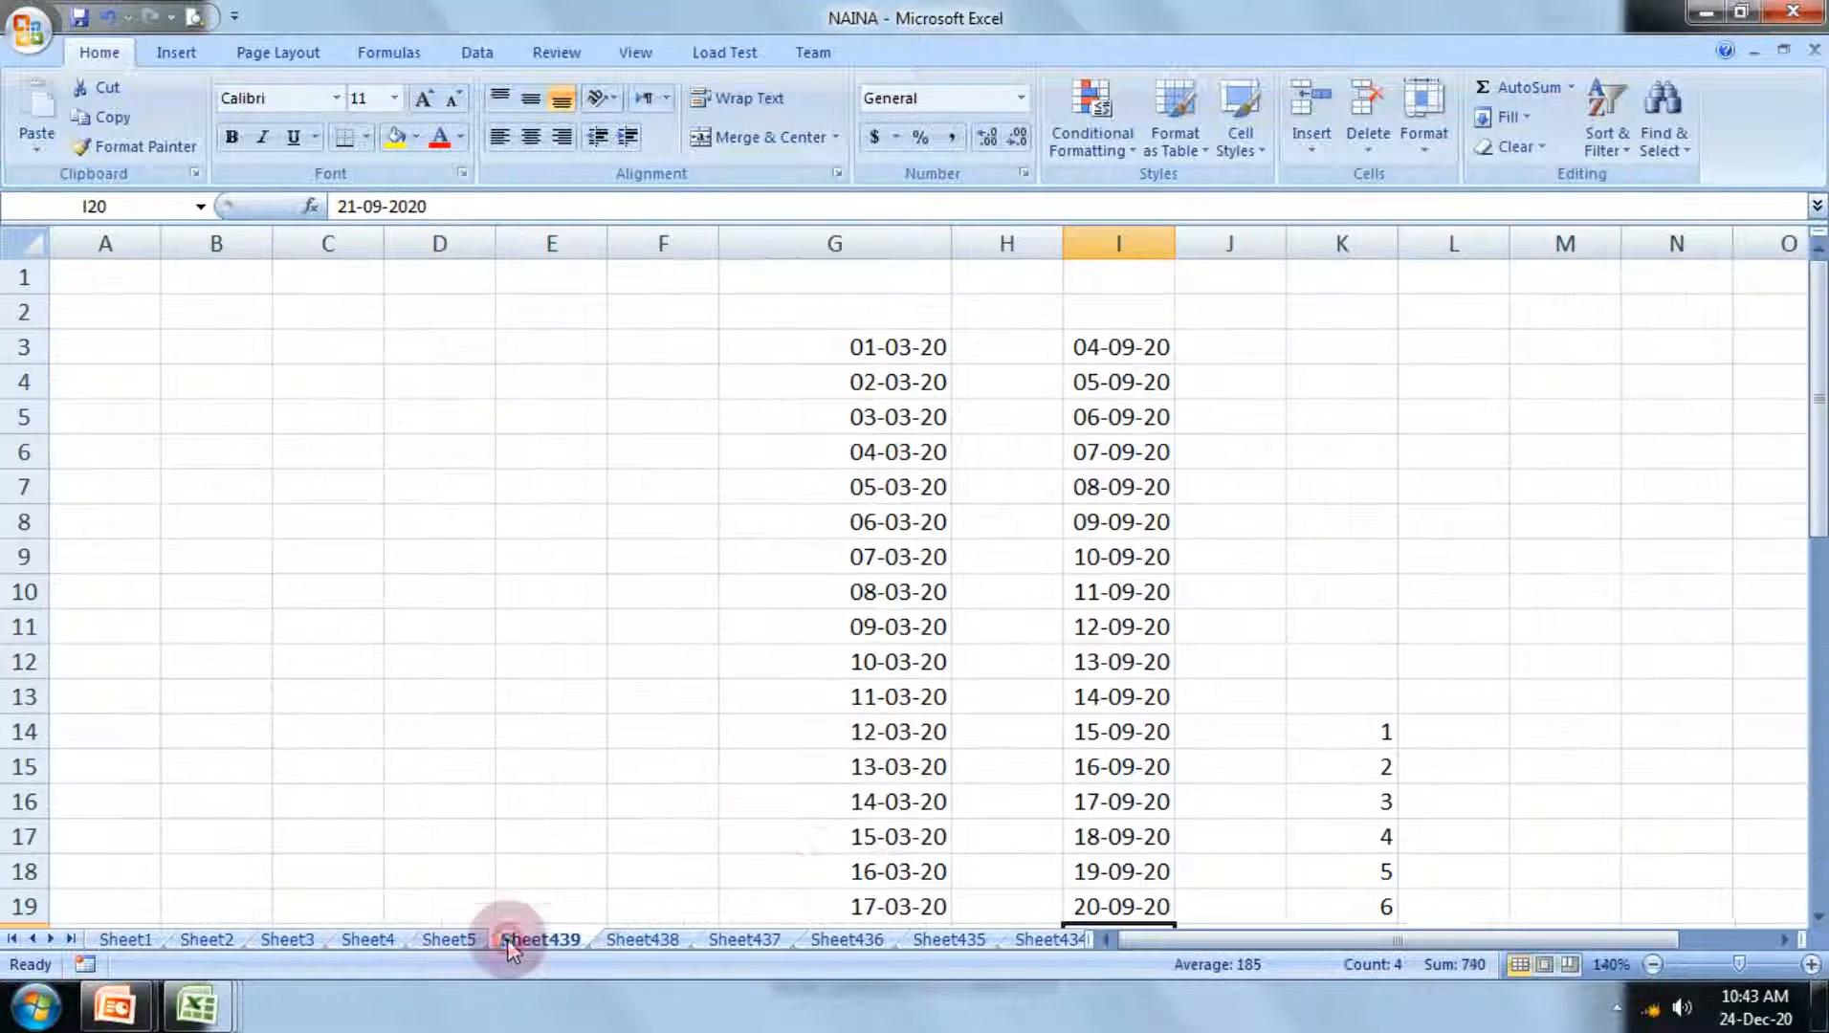
pyautogui.scroll(-8, 854, 761)
pyautogui.click(1021, 617)
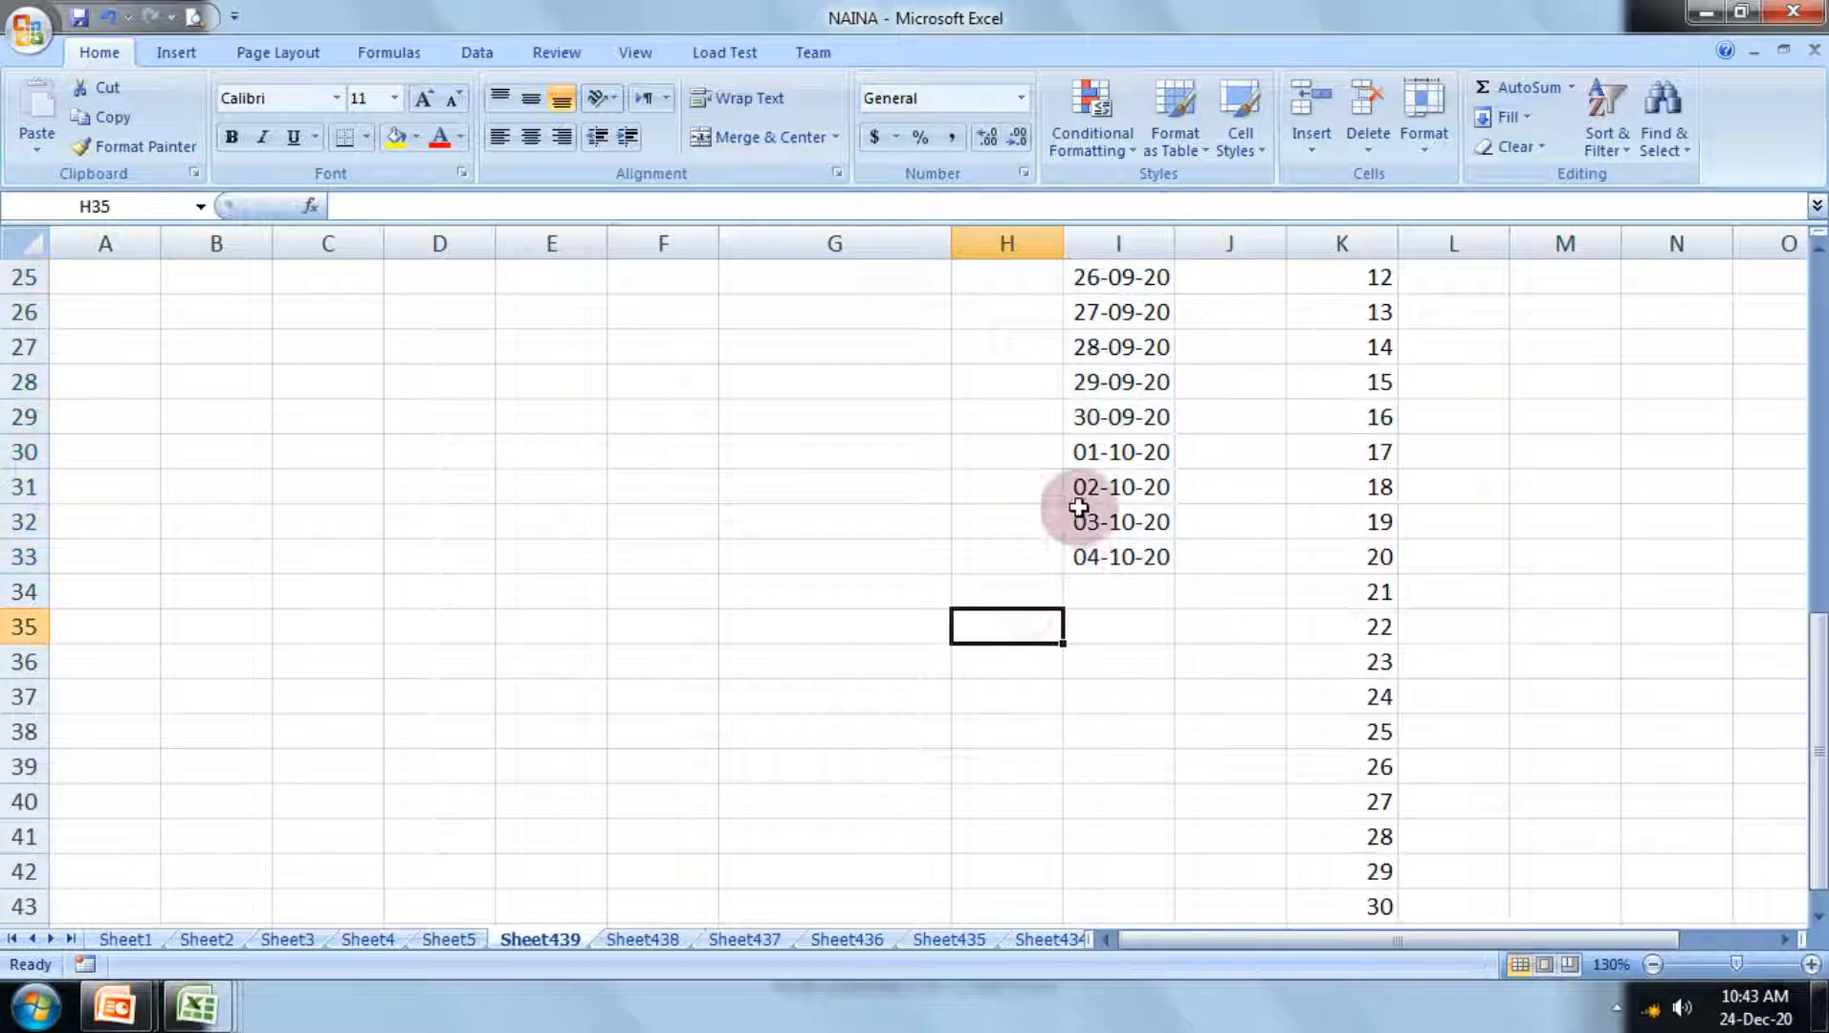
pyautogui.moveTo(1101, 312); pyautogui.dragTo(1115, 795)
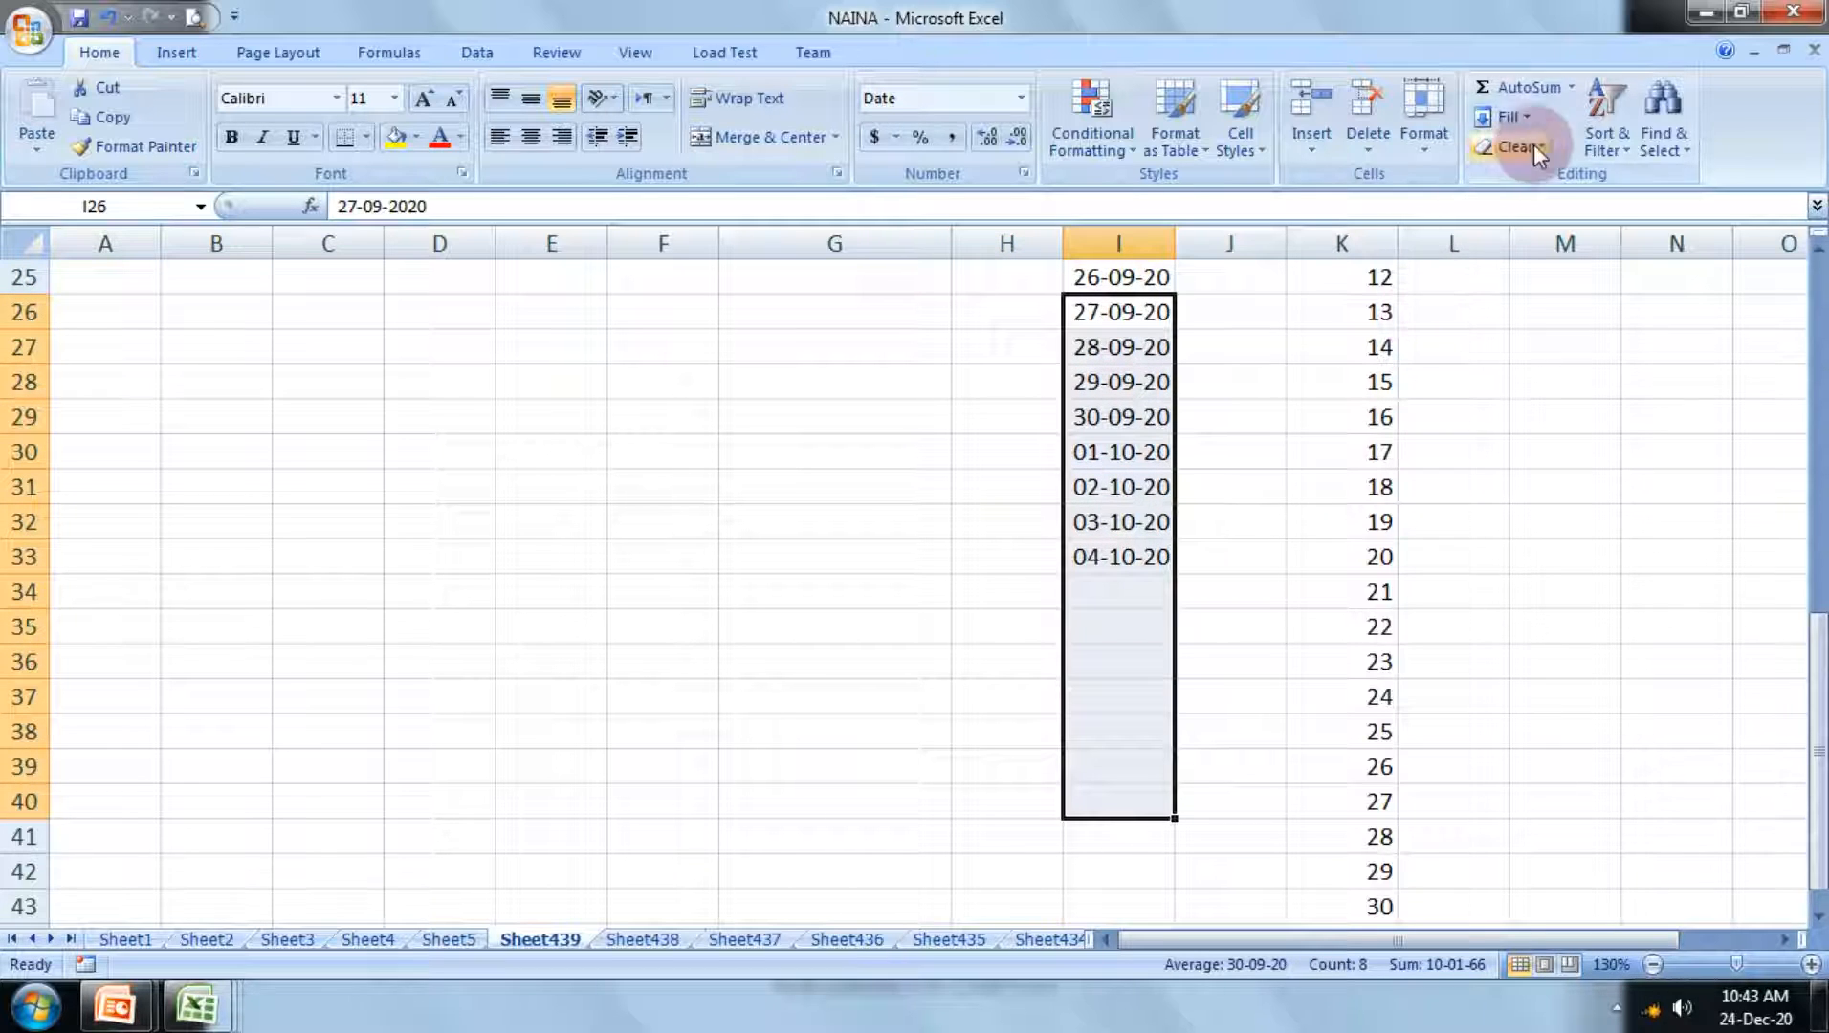
pyautogui.click(1574, 88)
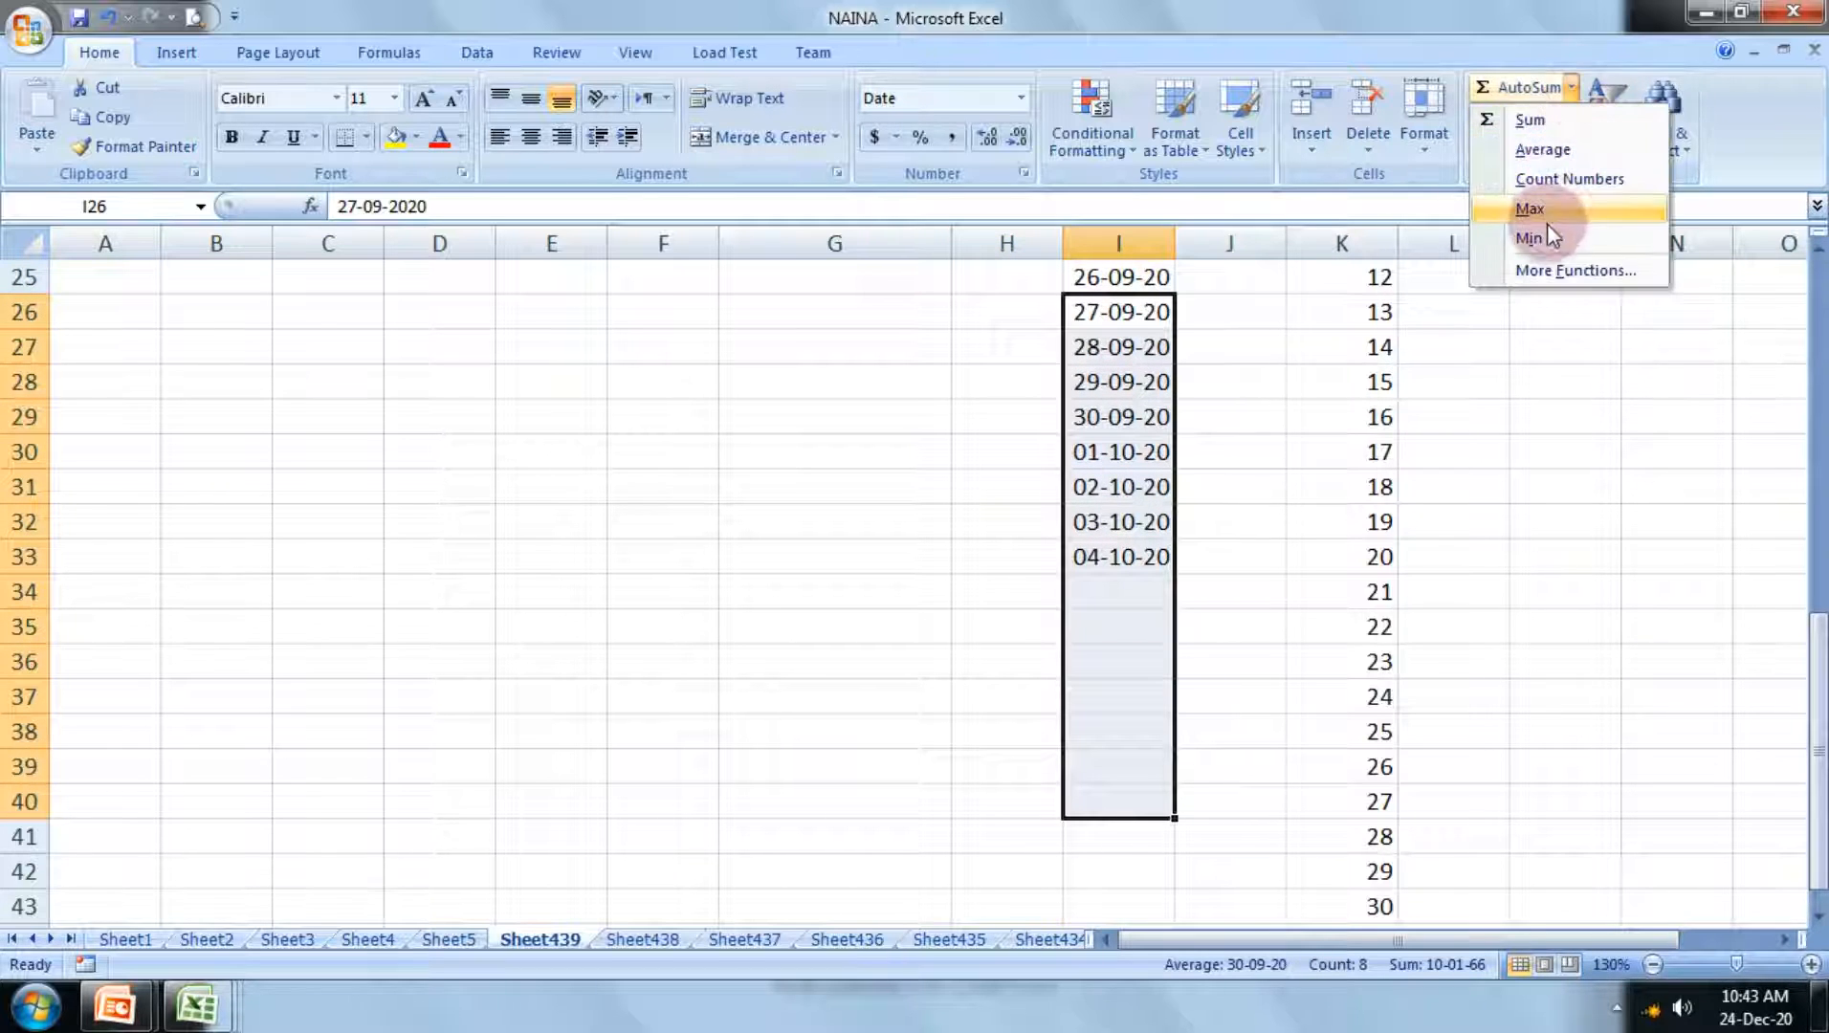
pyautogui.click(1546, 179)
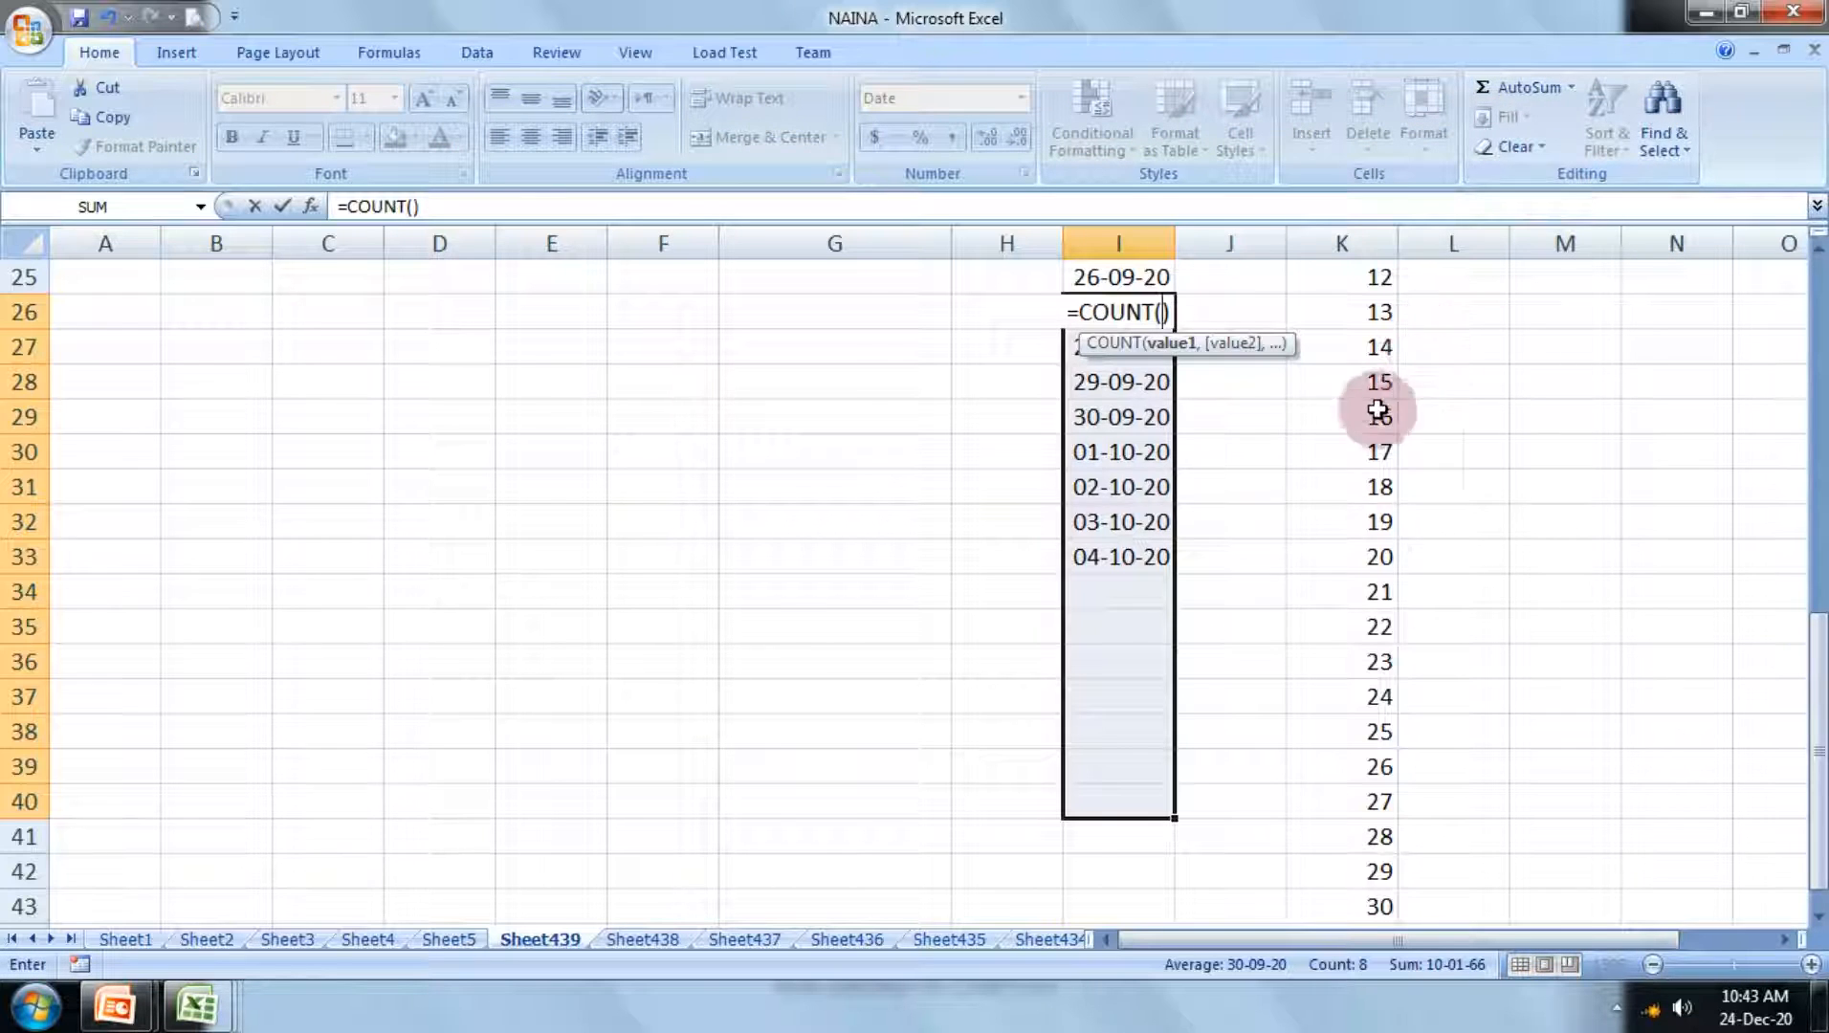
pyautogui.scroll(4, 1376, 416)
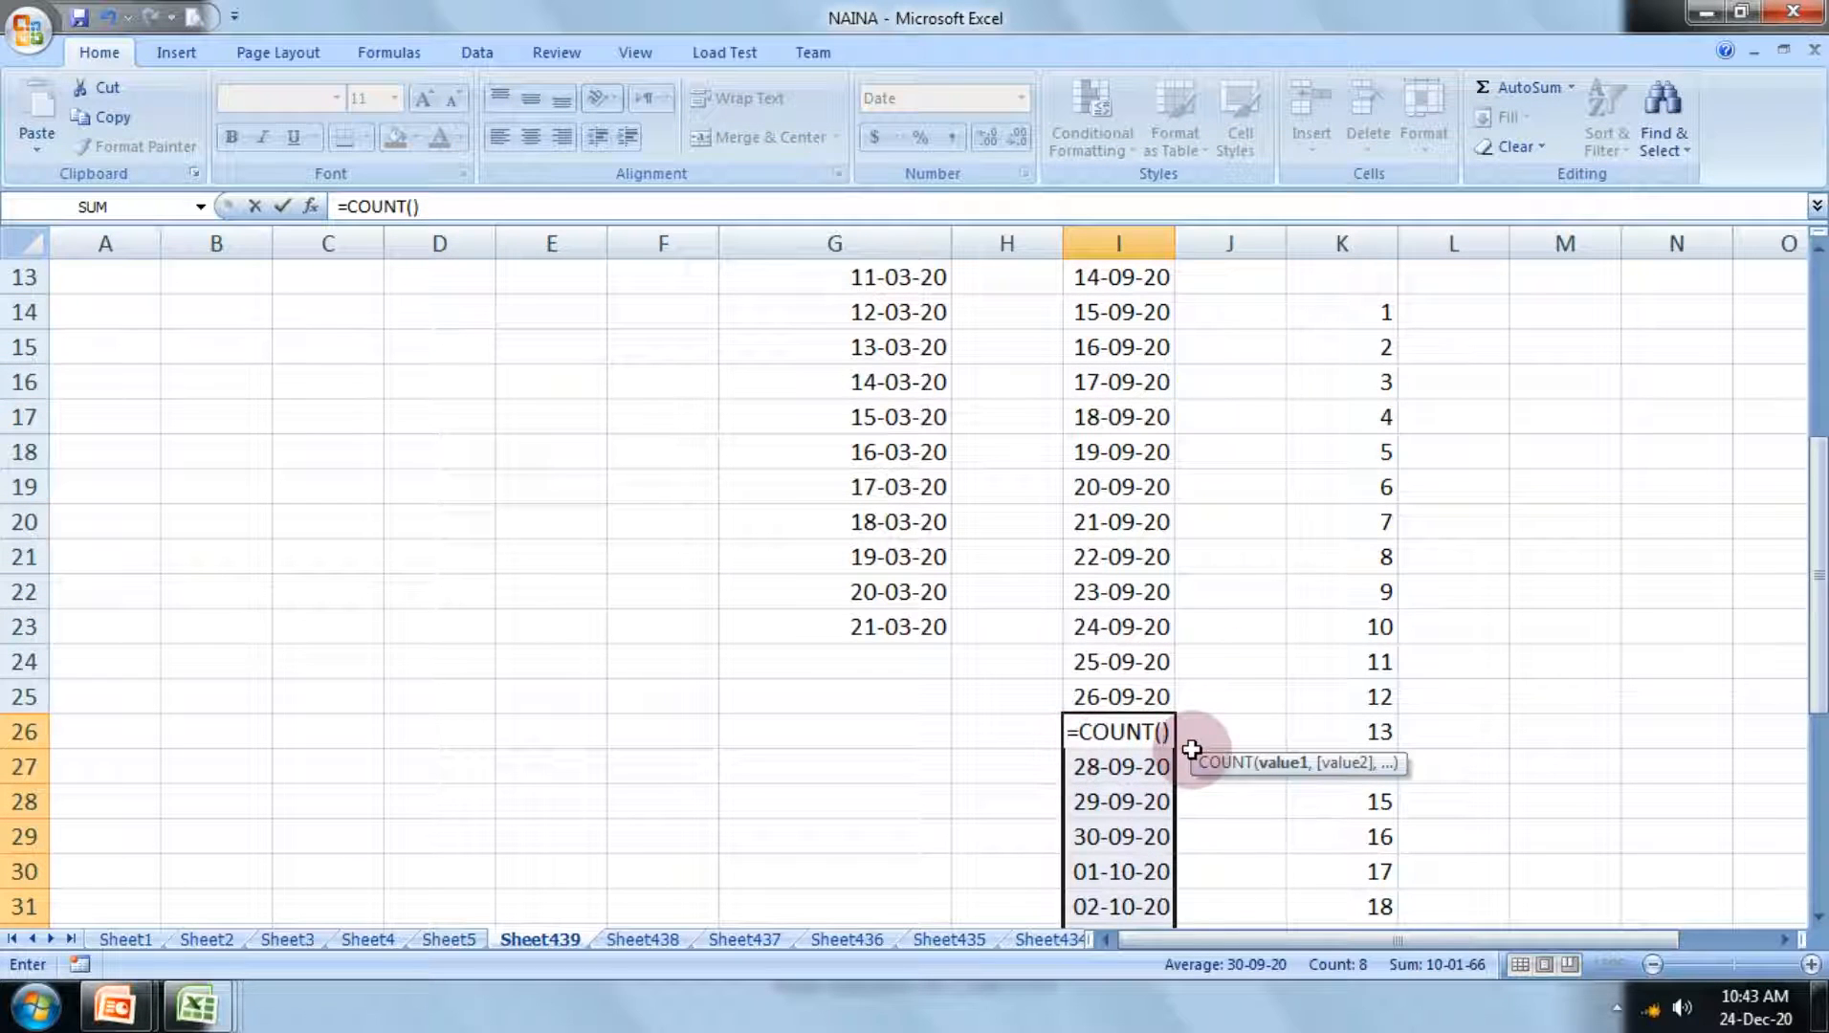
pyautogui.press('Return')
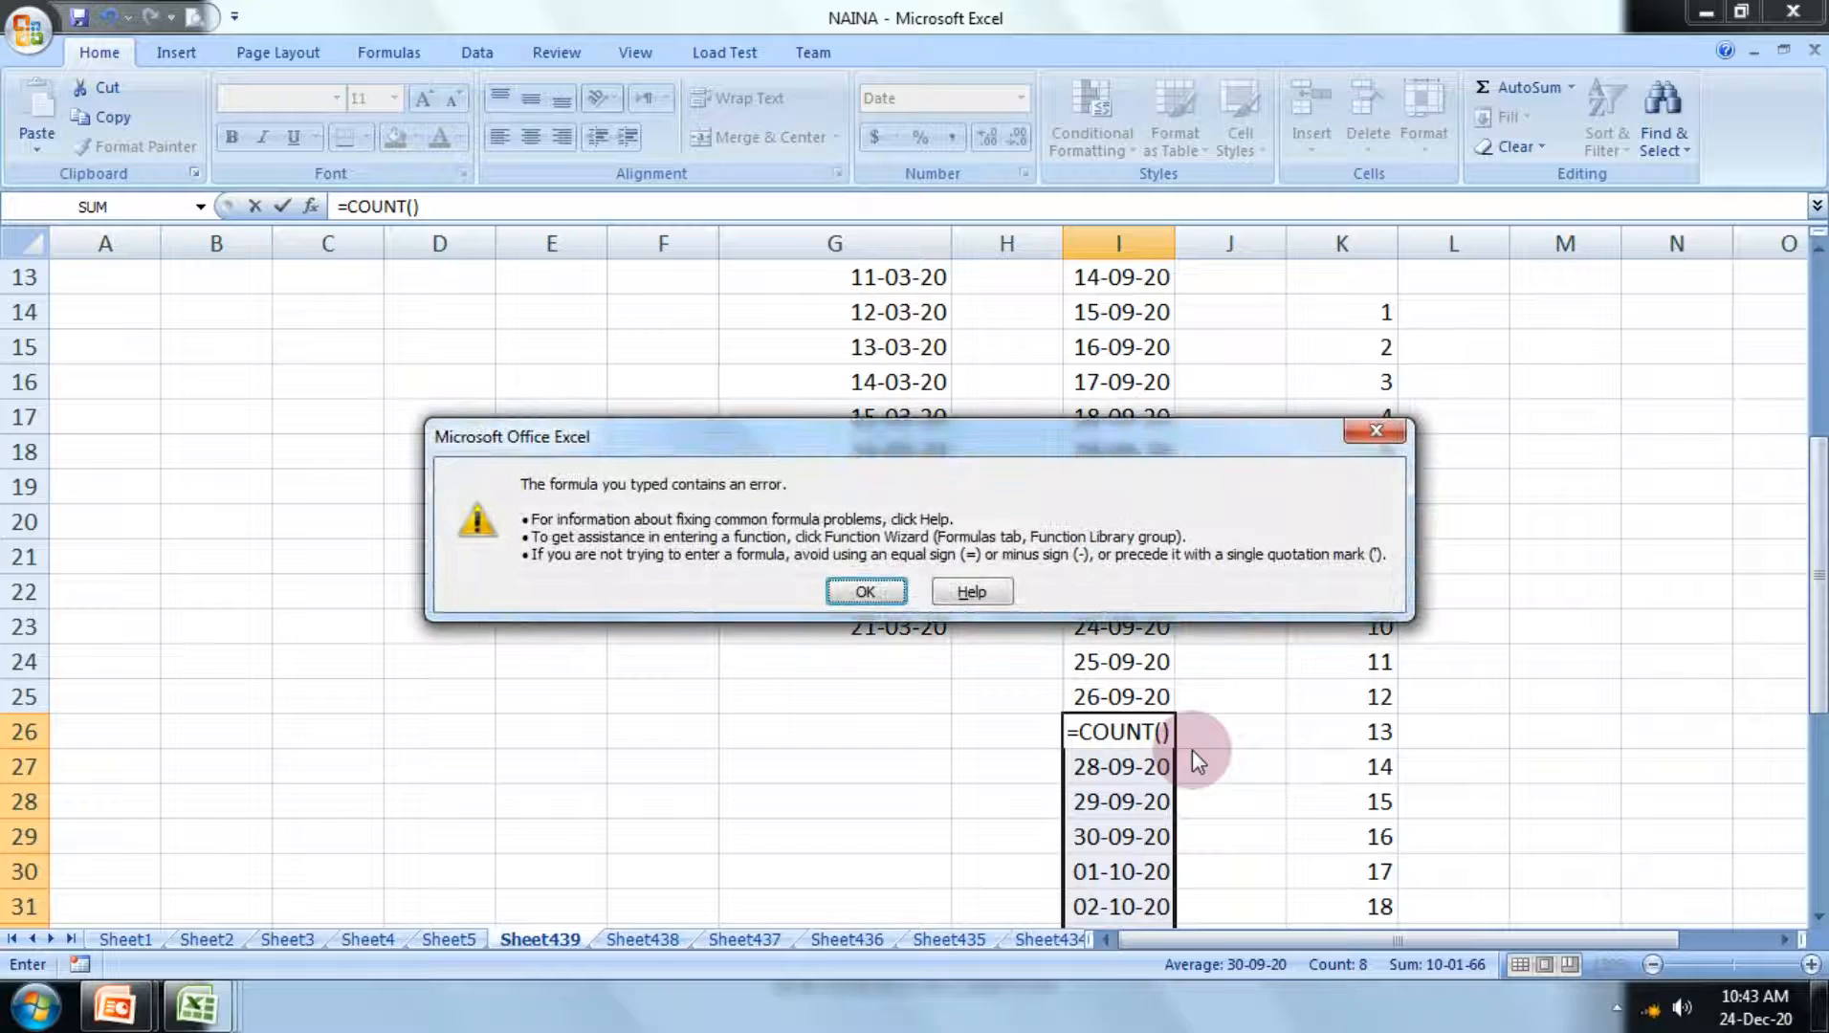
pyautogui.click(852, 583)
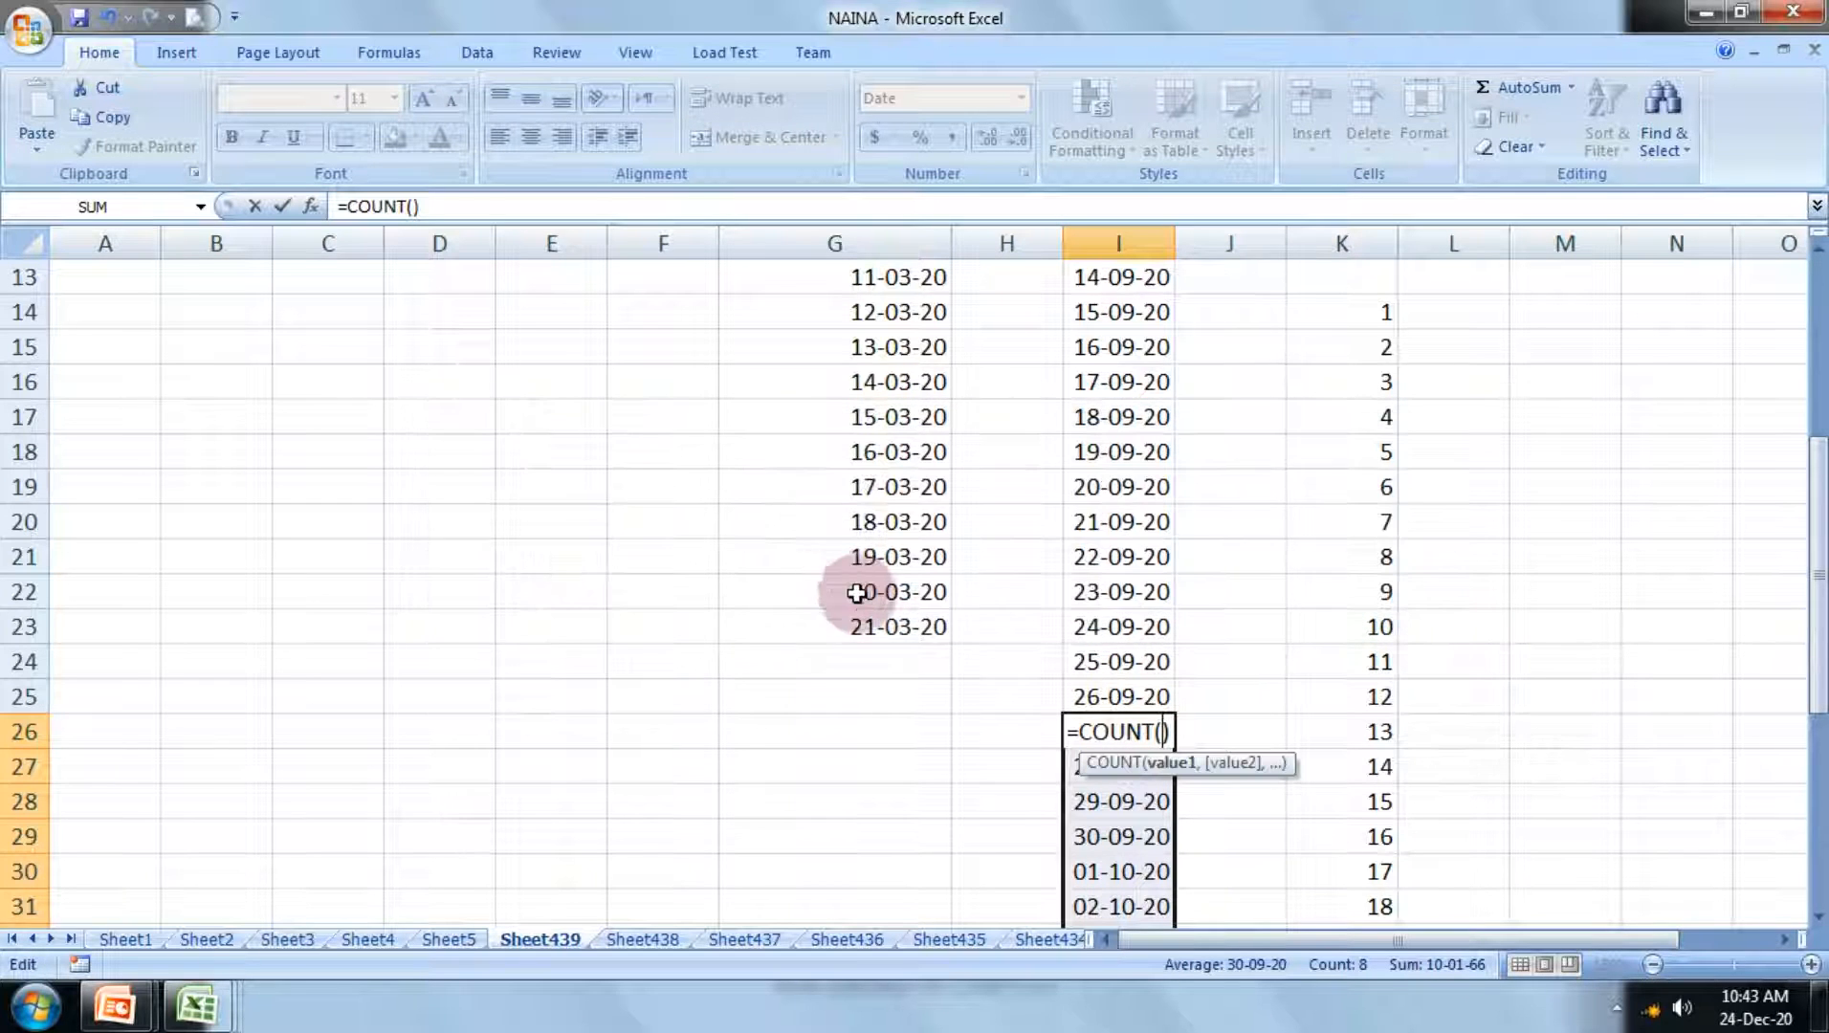
pyautogui.press('BackSpace')
pyautogui.press('BackSpace')
pyautogui.press('BackSpace')
pyautogui.press('BackSpace')
pyautogui.press('BackSpace')
pyautogui.press('BackSpace')
pyautogui.press('BackSpace')
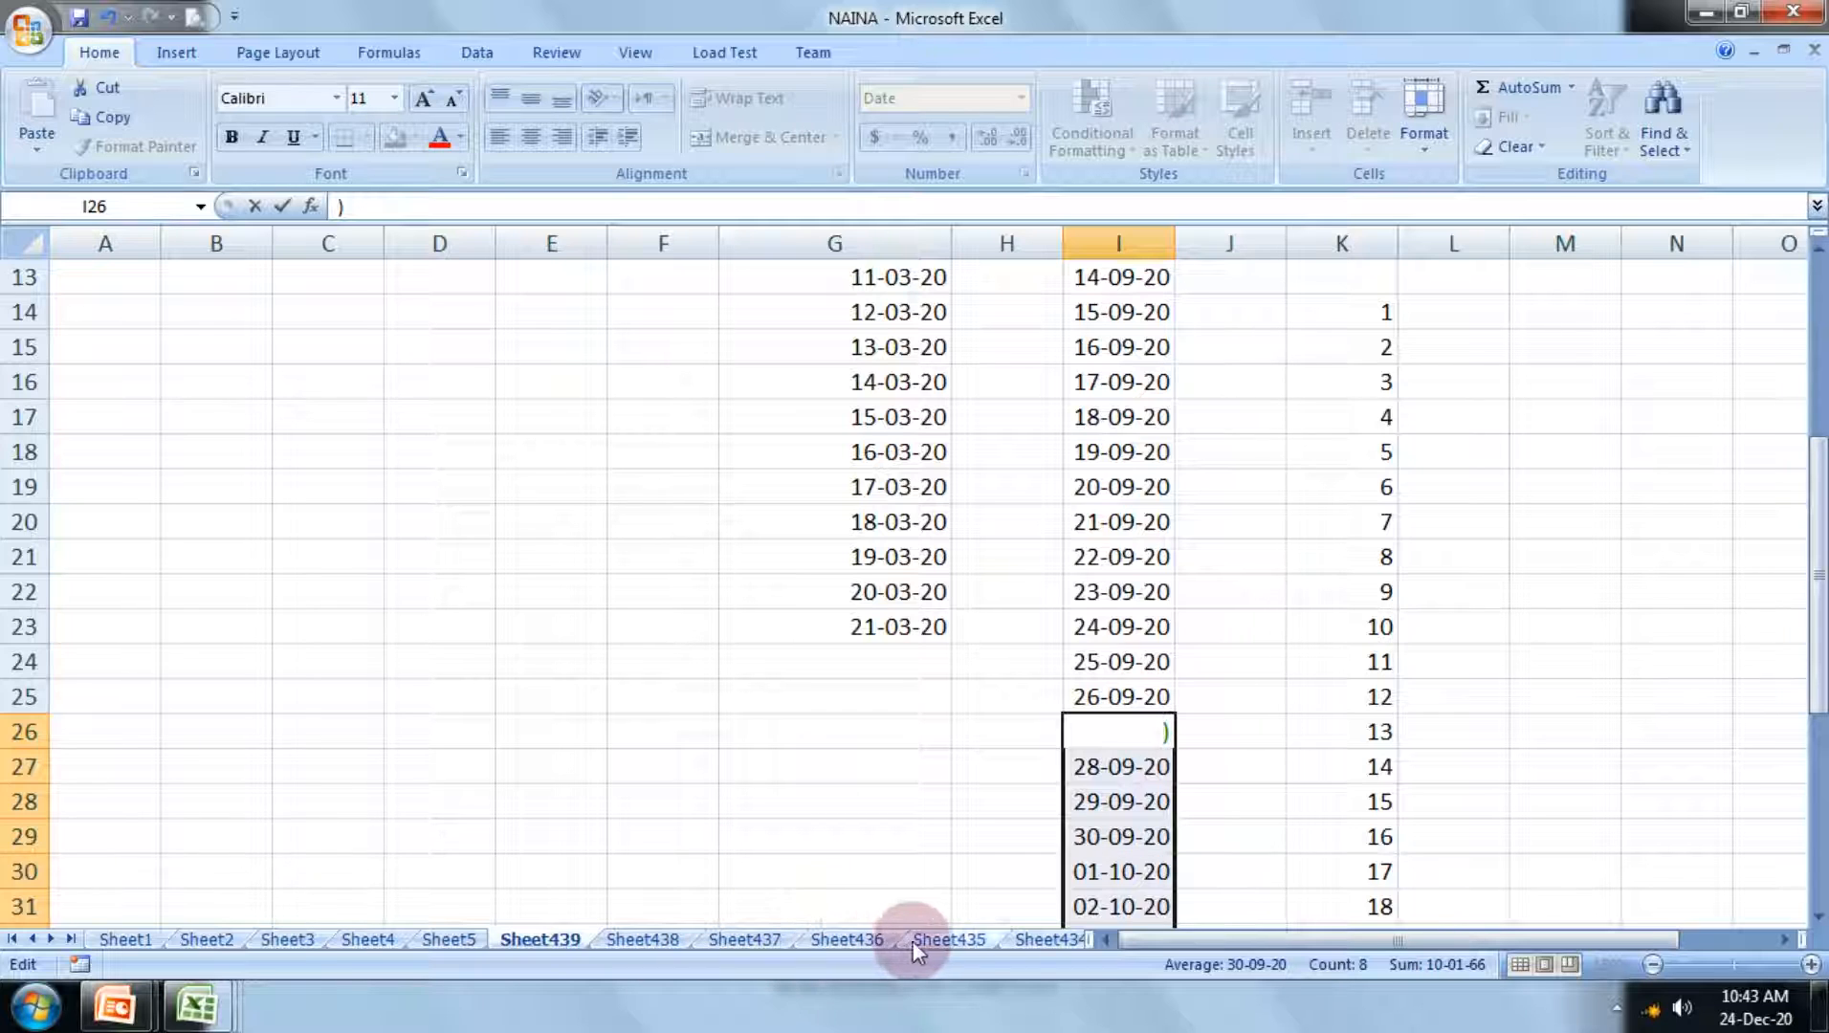
# Step: Enter the mixed sample values 776, oij, io98 and 6655 in cells G7 to G10 of Sheet438
pyautogui.click(638, 940)
pyautogui.click(660, 670)
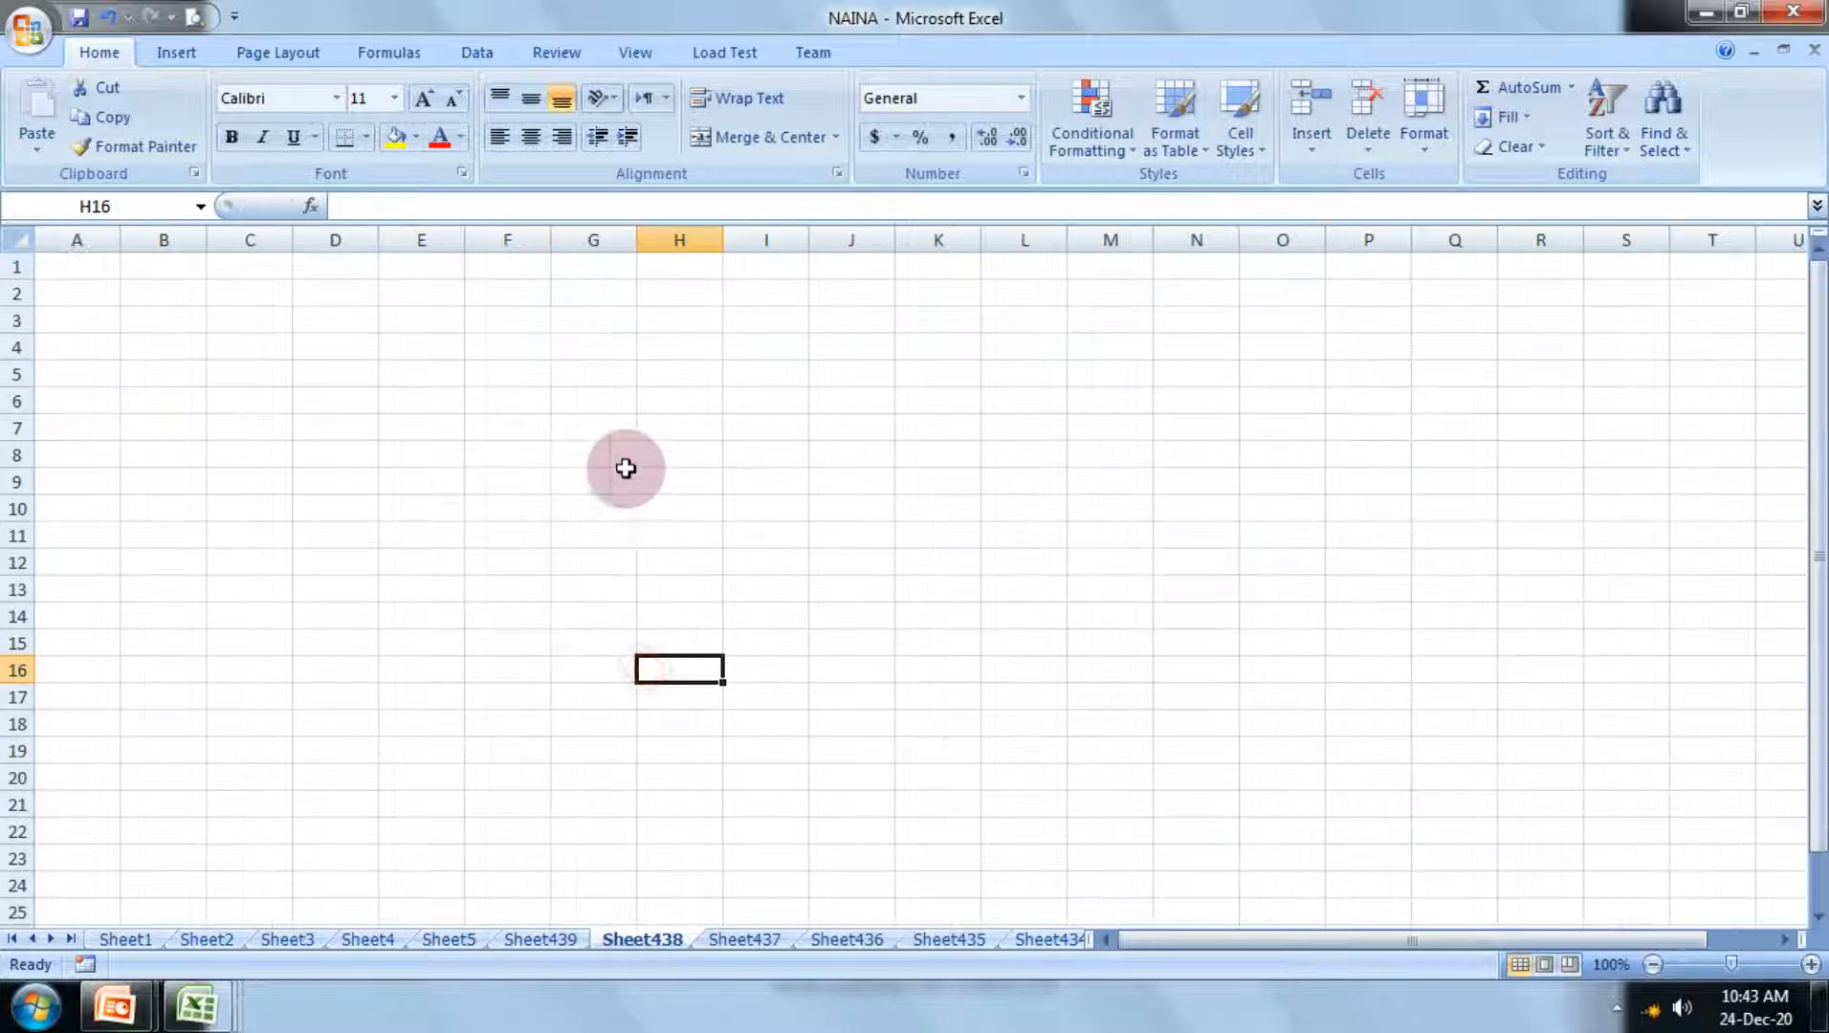
pyautogui.click(618, 481)
pyautogui.click(609, 428)
pyautogui.write('776')
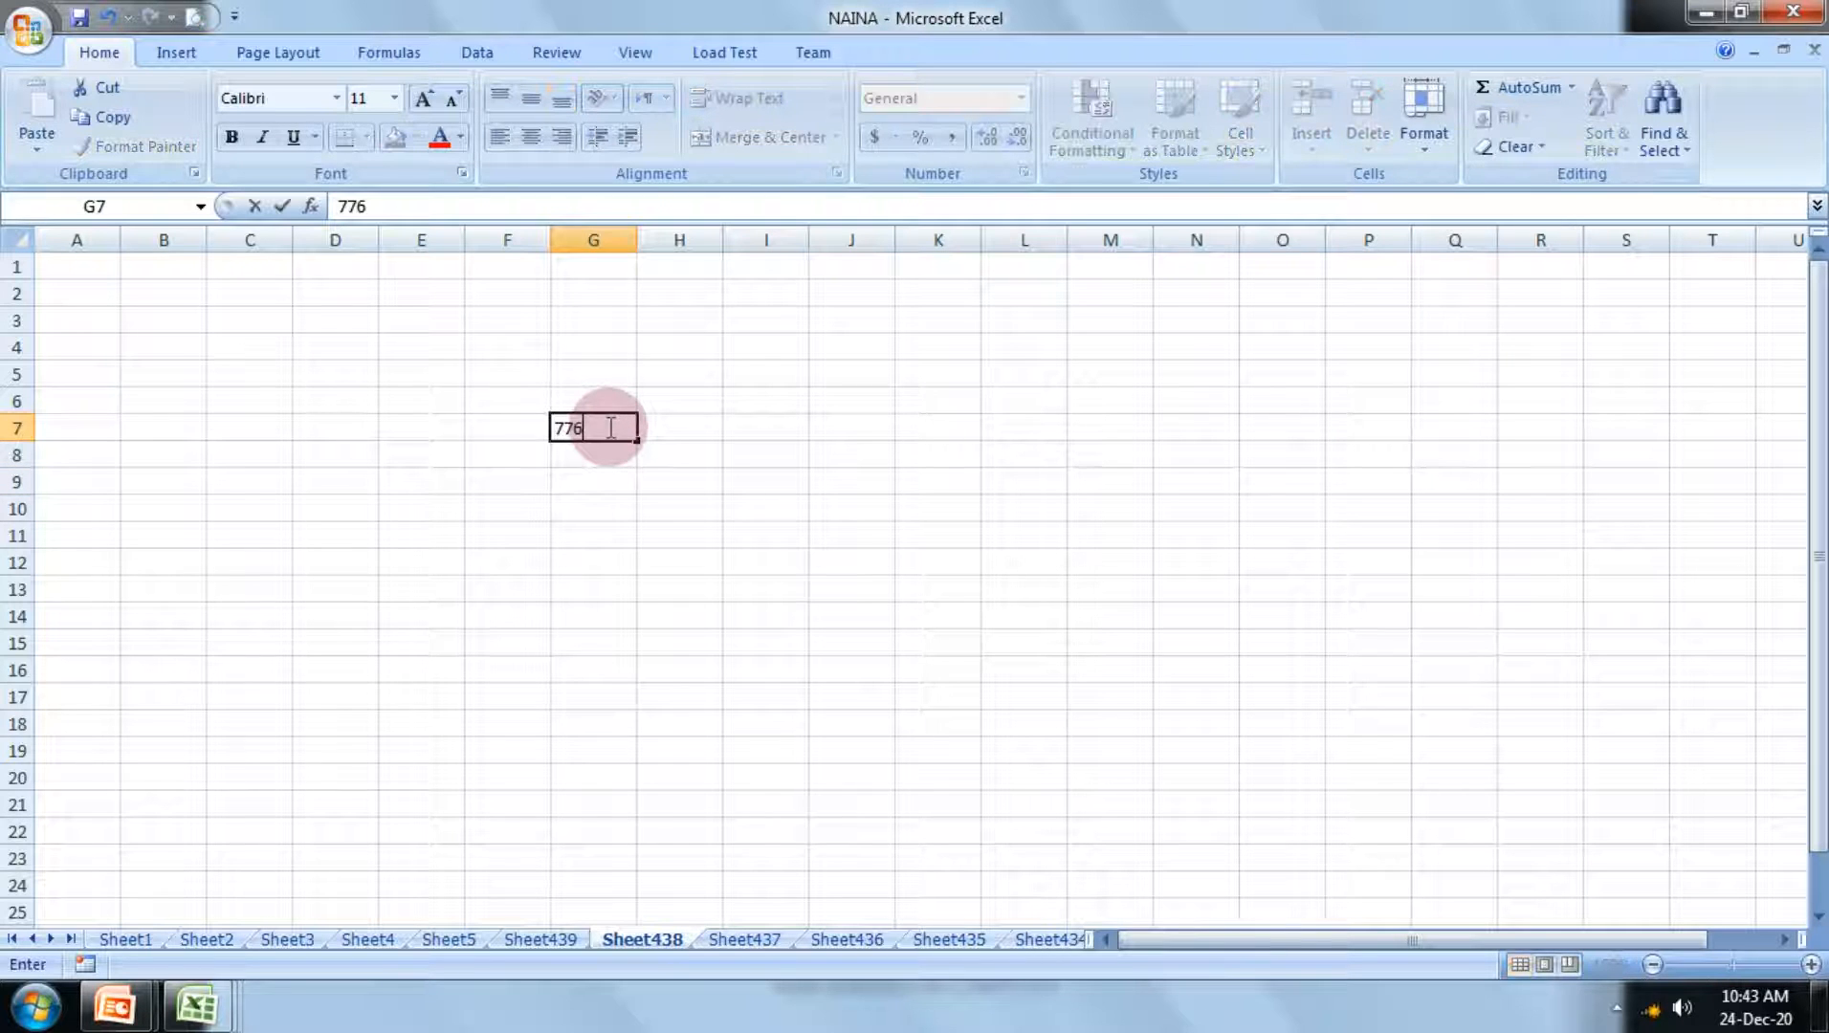
pyautogui.press('Return')
pyautogui.write('oij')
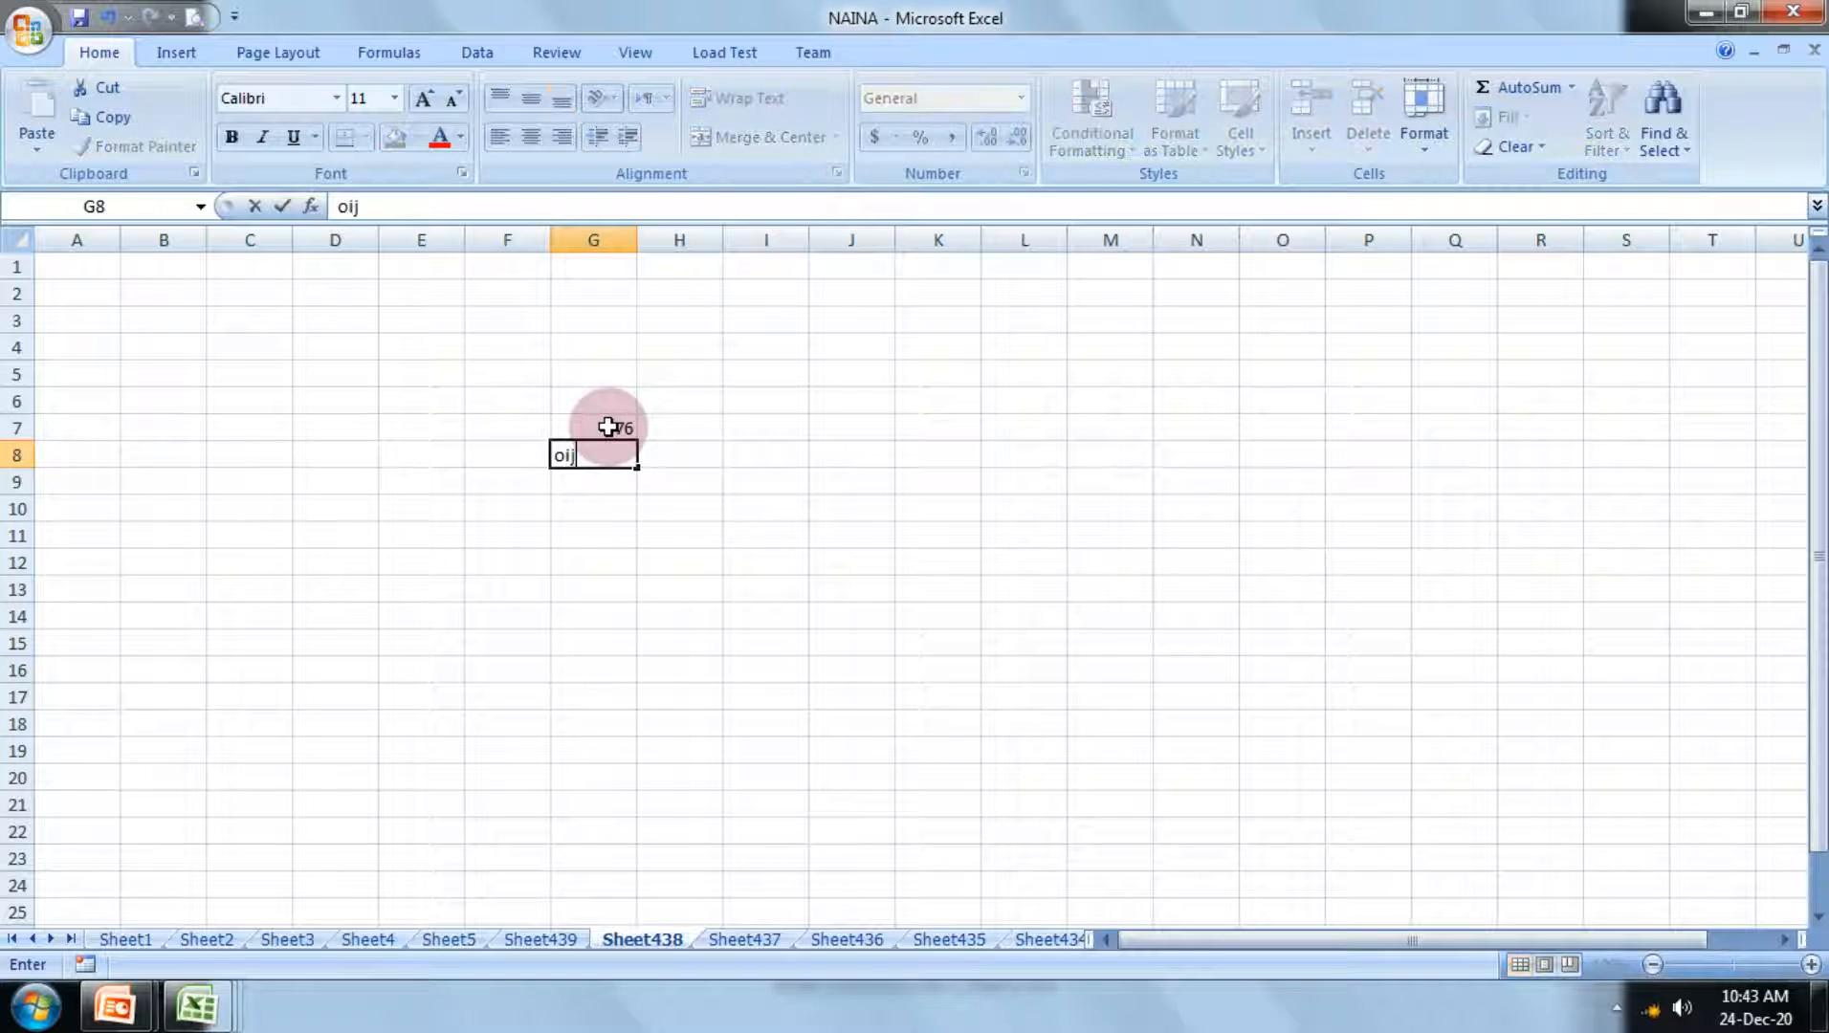
pyautogui.press('Return')
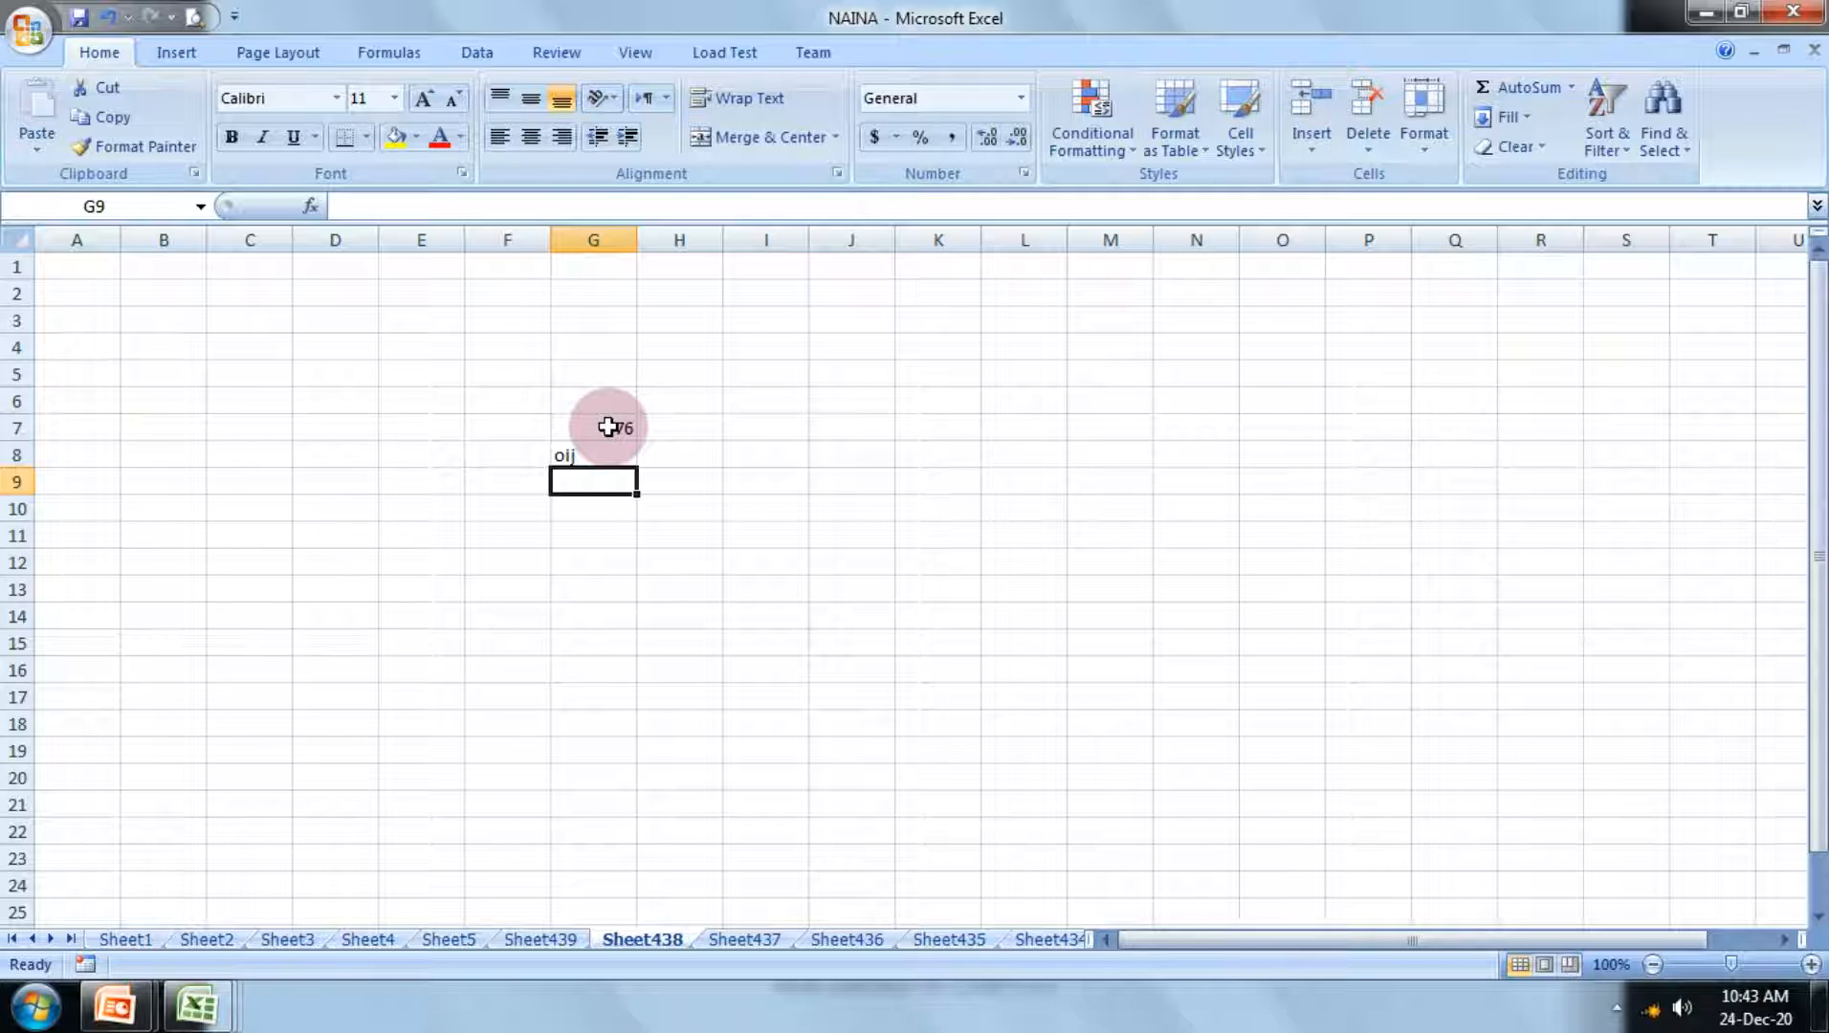
pyautogui.write('io98')
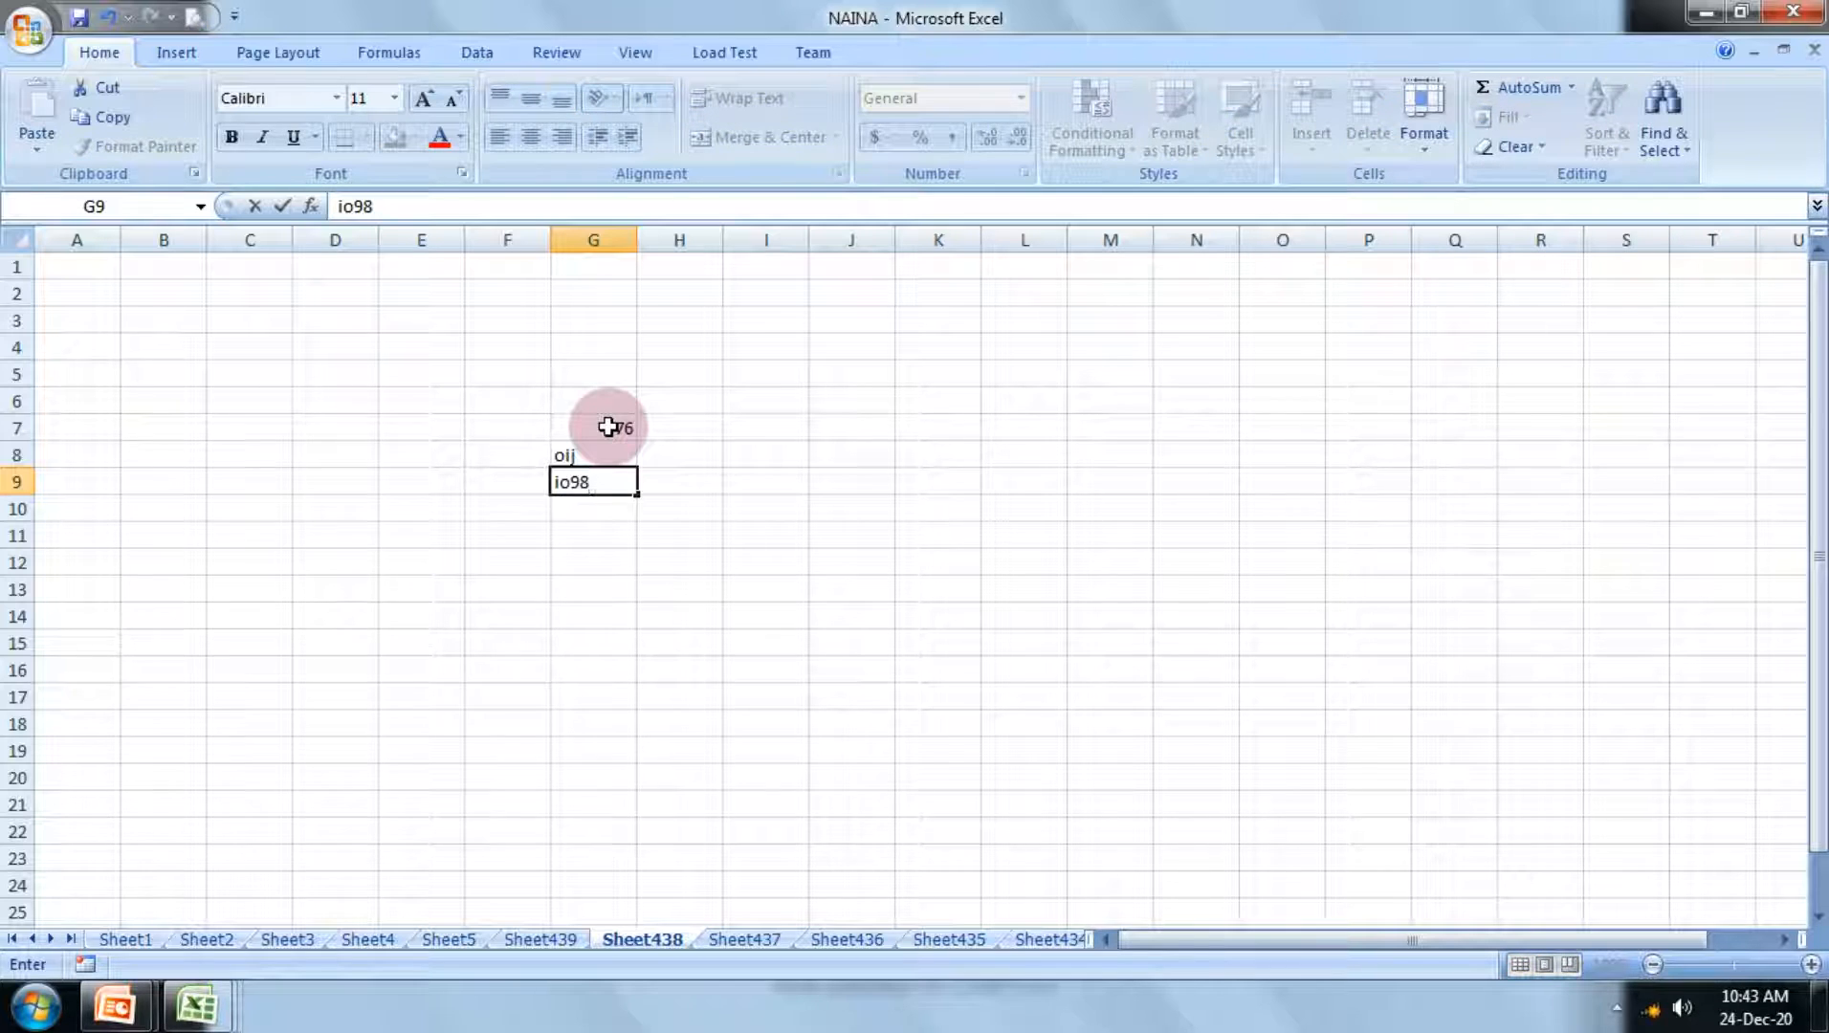
pyautogui.press('Return')
pyautogui.write('6655')
pyautogui.press('Return')
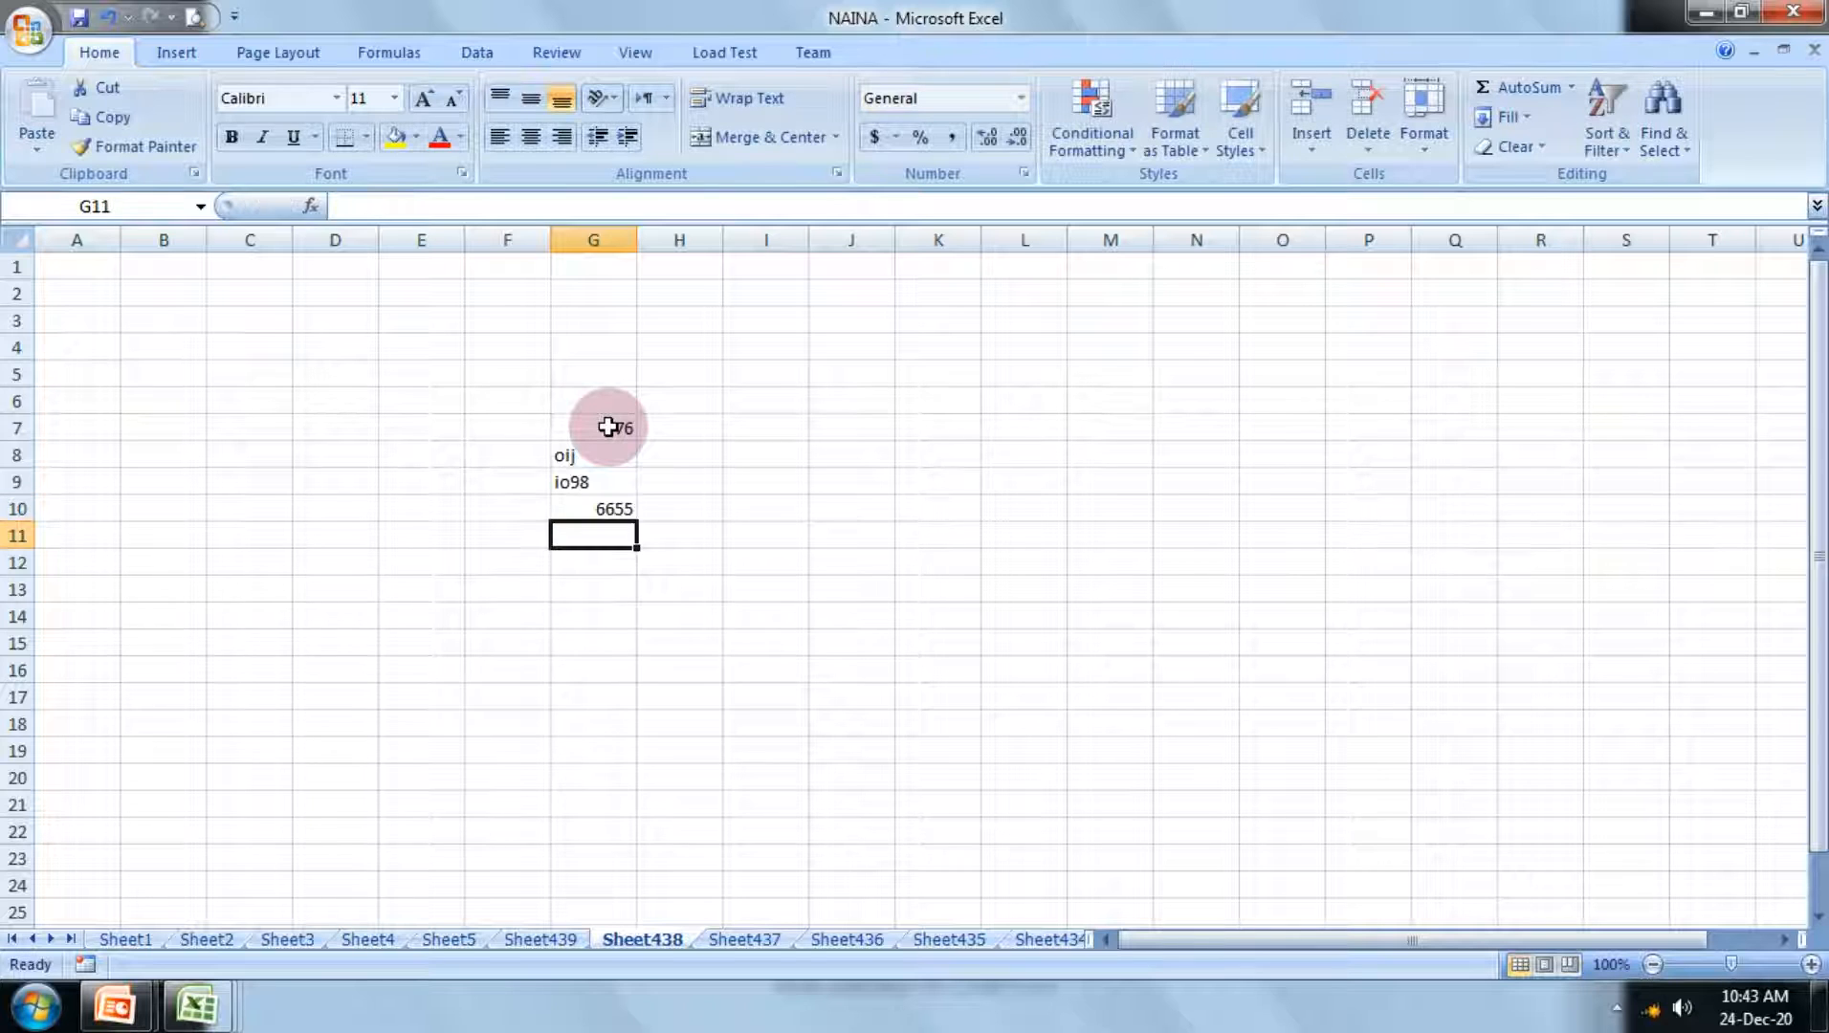
# Step: Count the numeric entries in G7:G10 with Count Numbers, placing the result in G11
pyautogui.click(1813, 967)
pyautogui.click(1814, 967)
pyautogui.click(1813, 966)
pyautogui.click(1813, 967)
pyautogui.click(1813, 966)
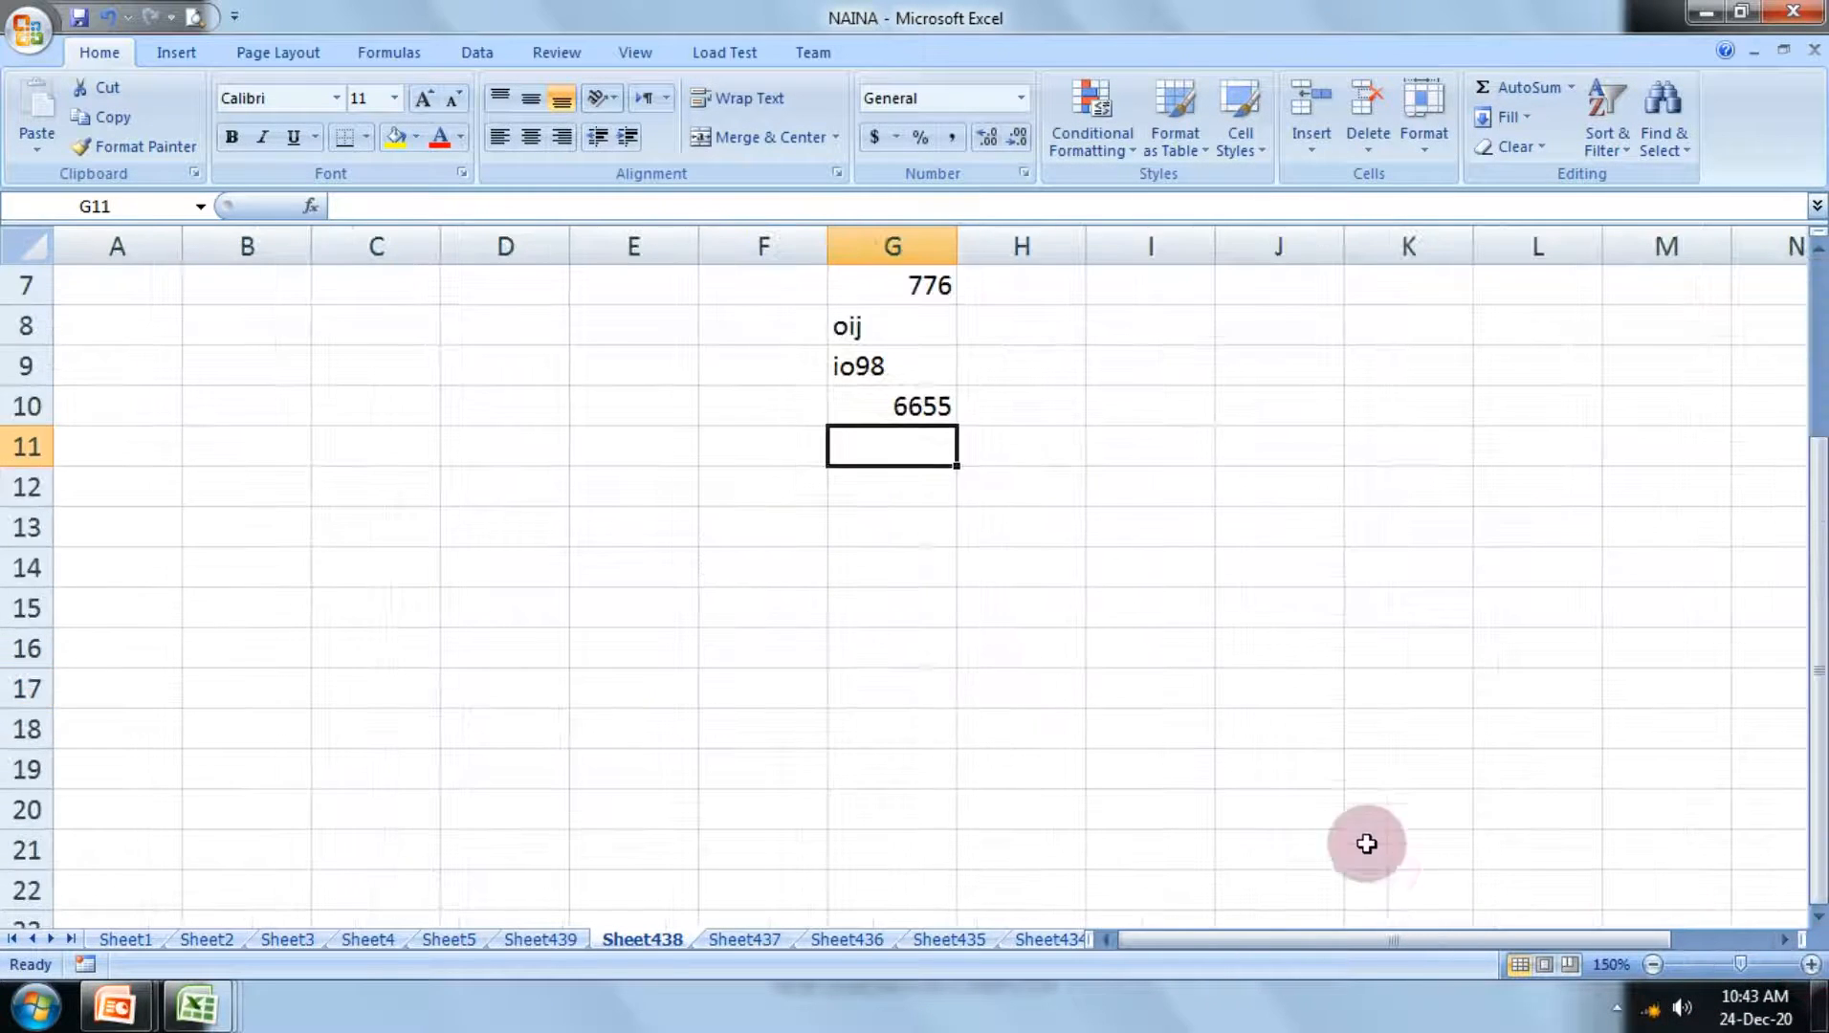
pyautogui.scroll(2, 1182, 670)
pyautogui.click(933, 495)
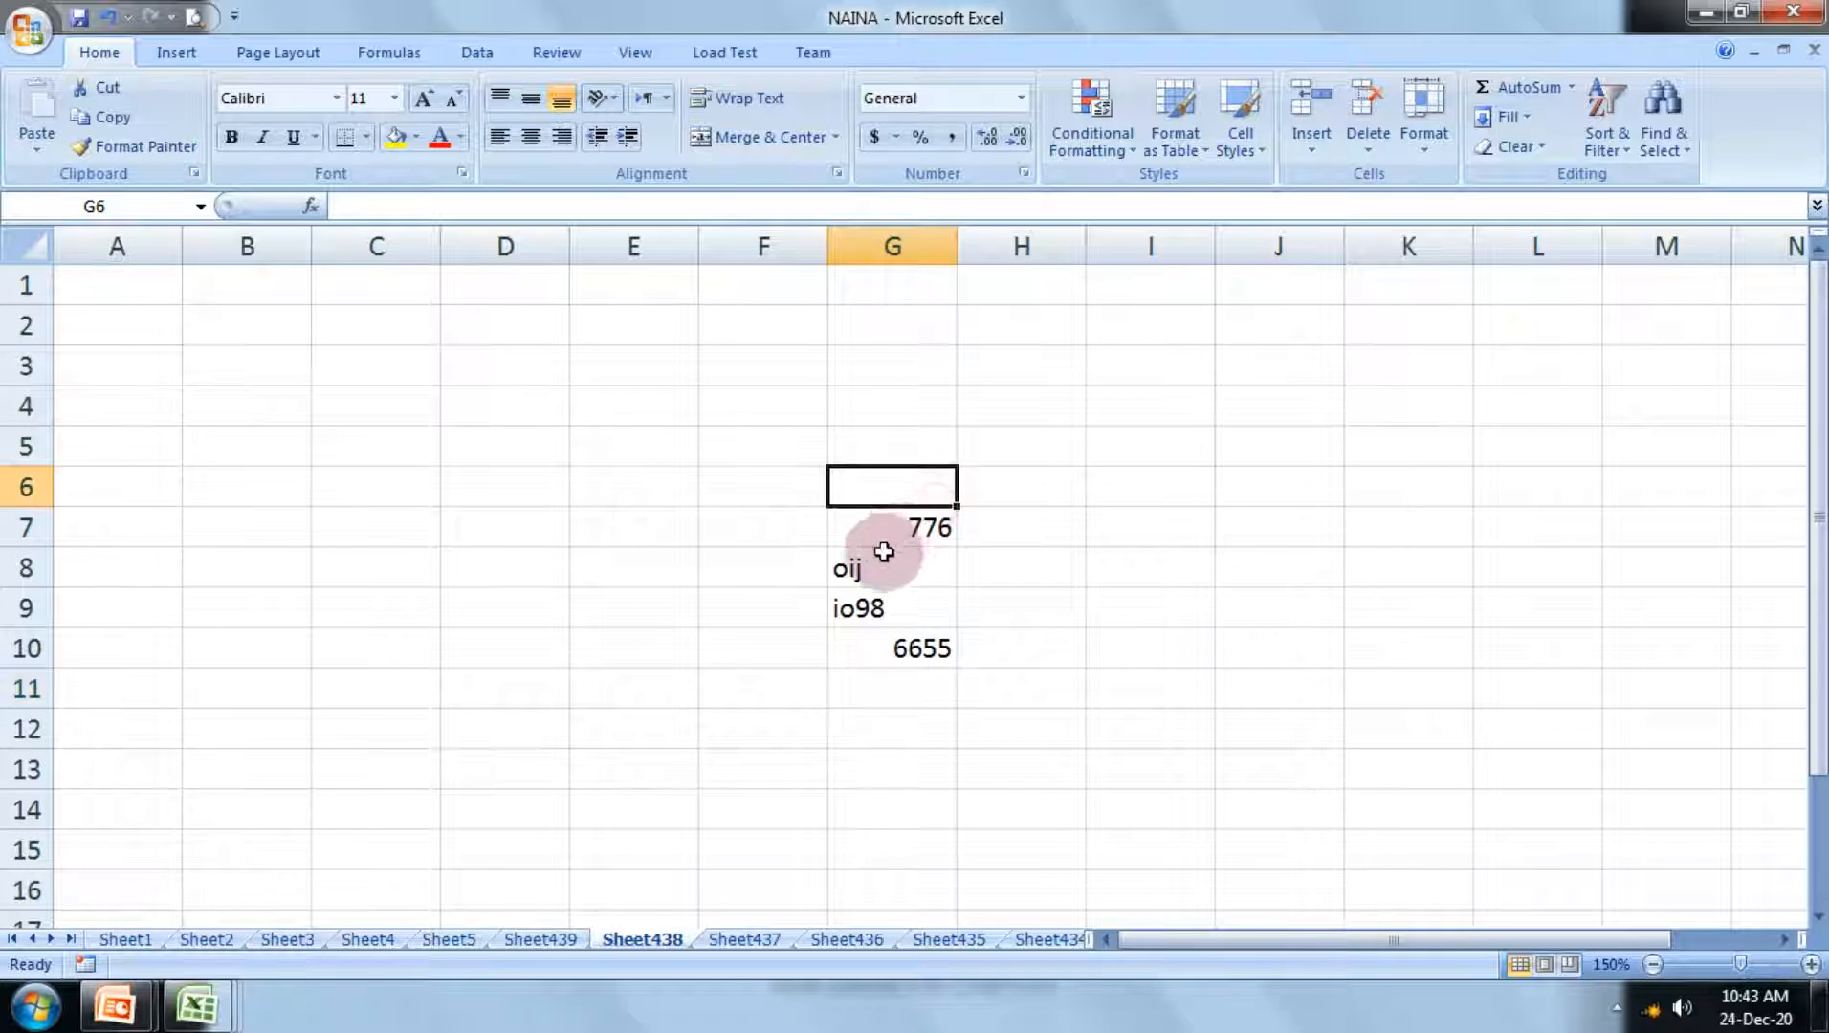
pyautogui.click(878, 570)
pyautogui.click(869, 604)
pyautogui.moveTo(893, 532); pyautogui.dragTo(933, 681)
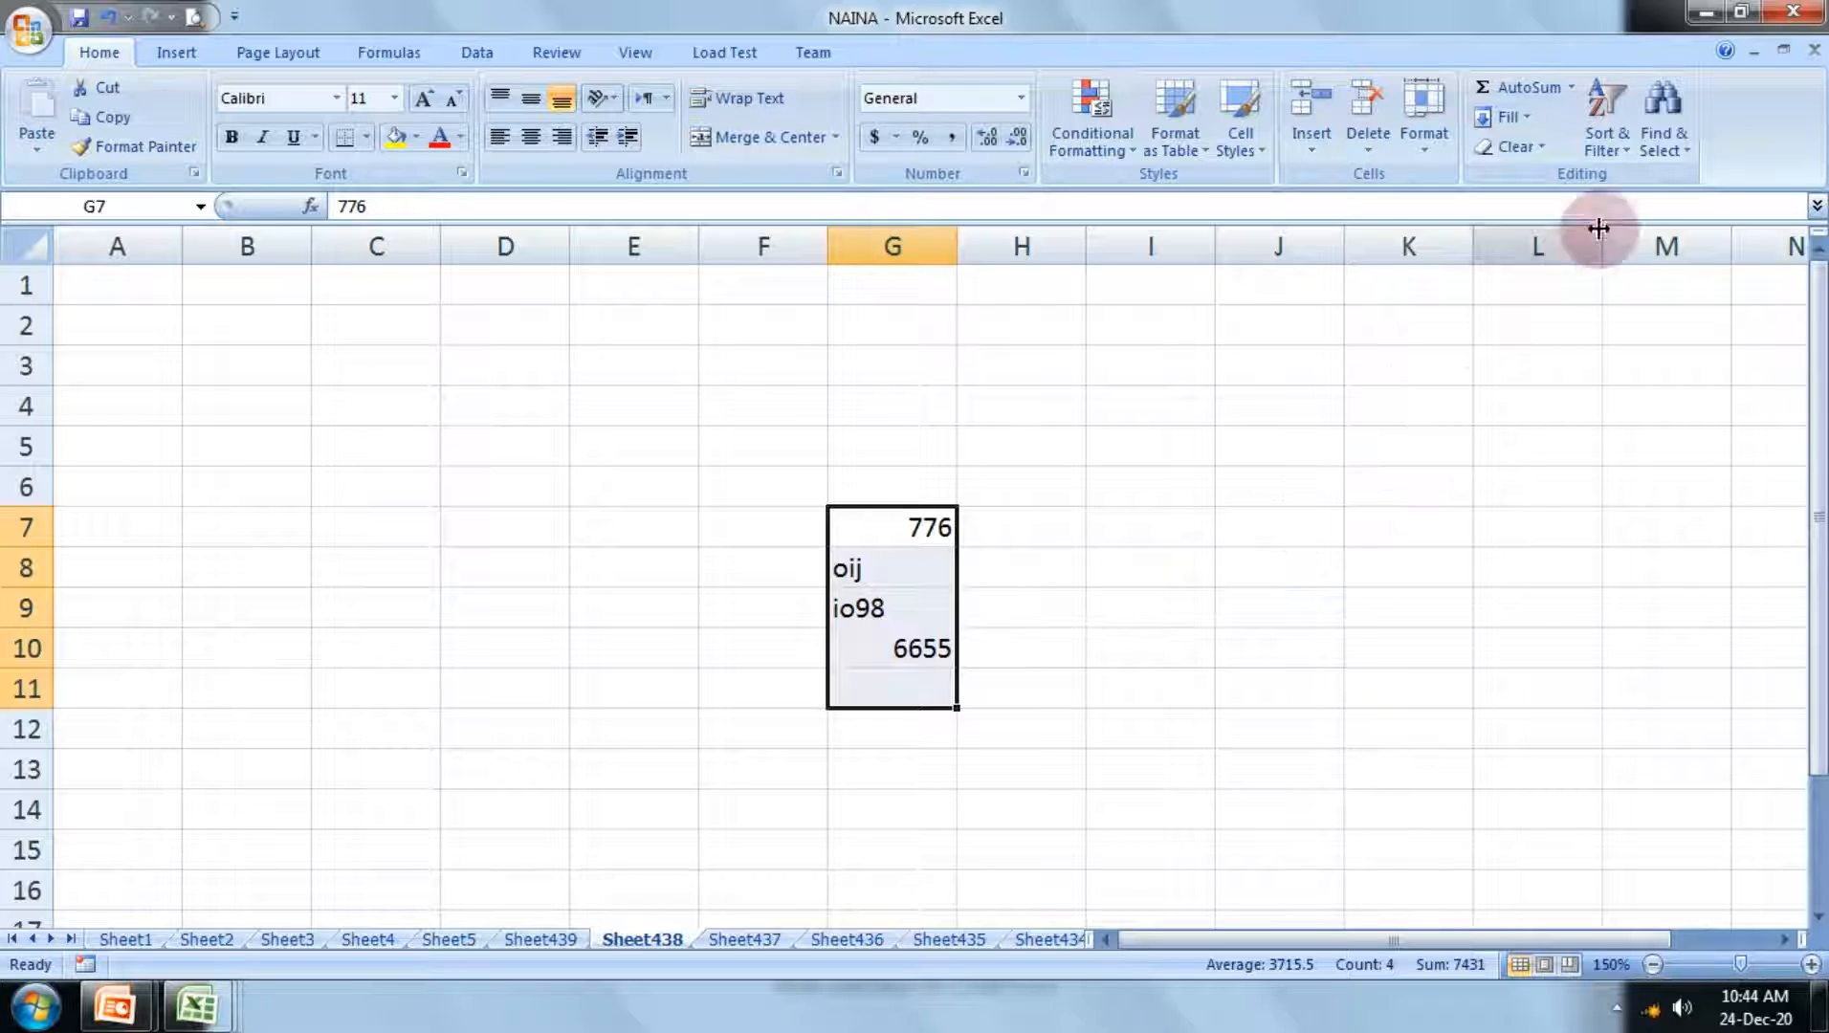
pyautogui.click(1572, 86)
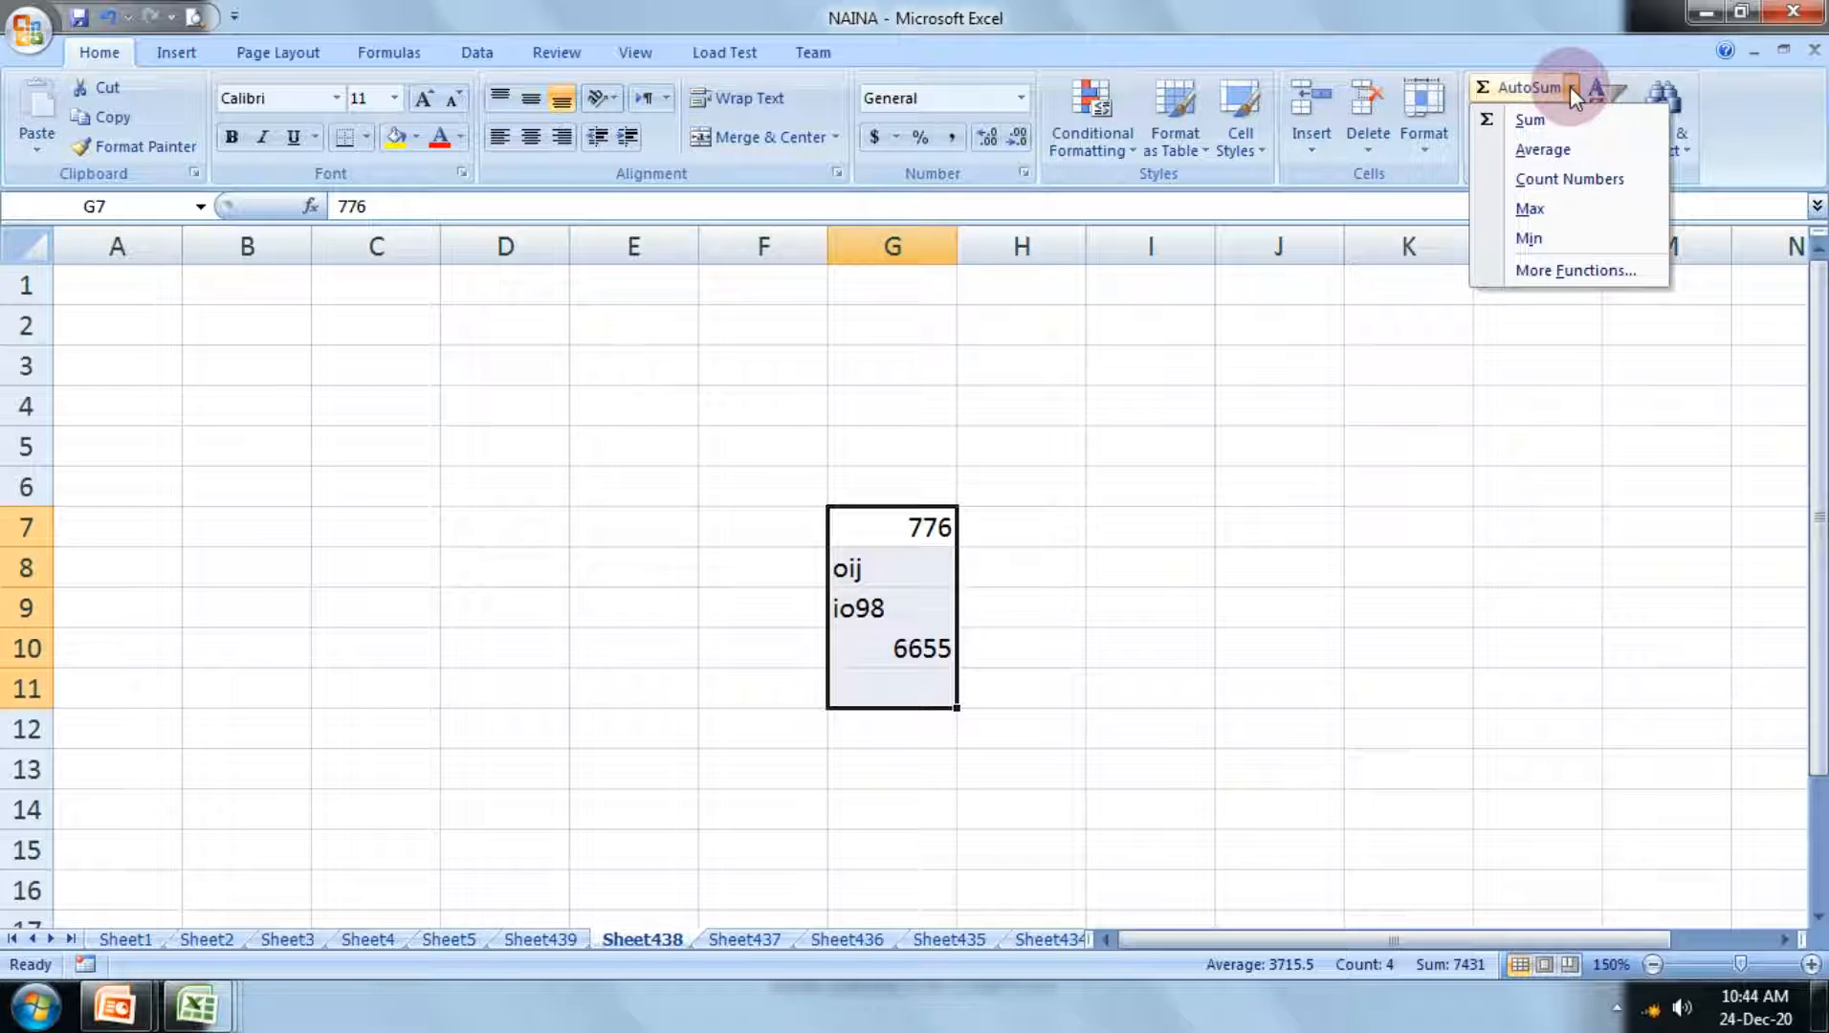
pyautogui.click(1534, 182)
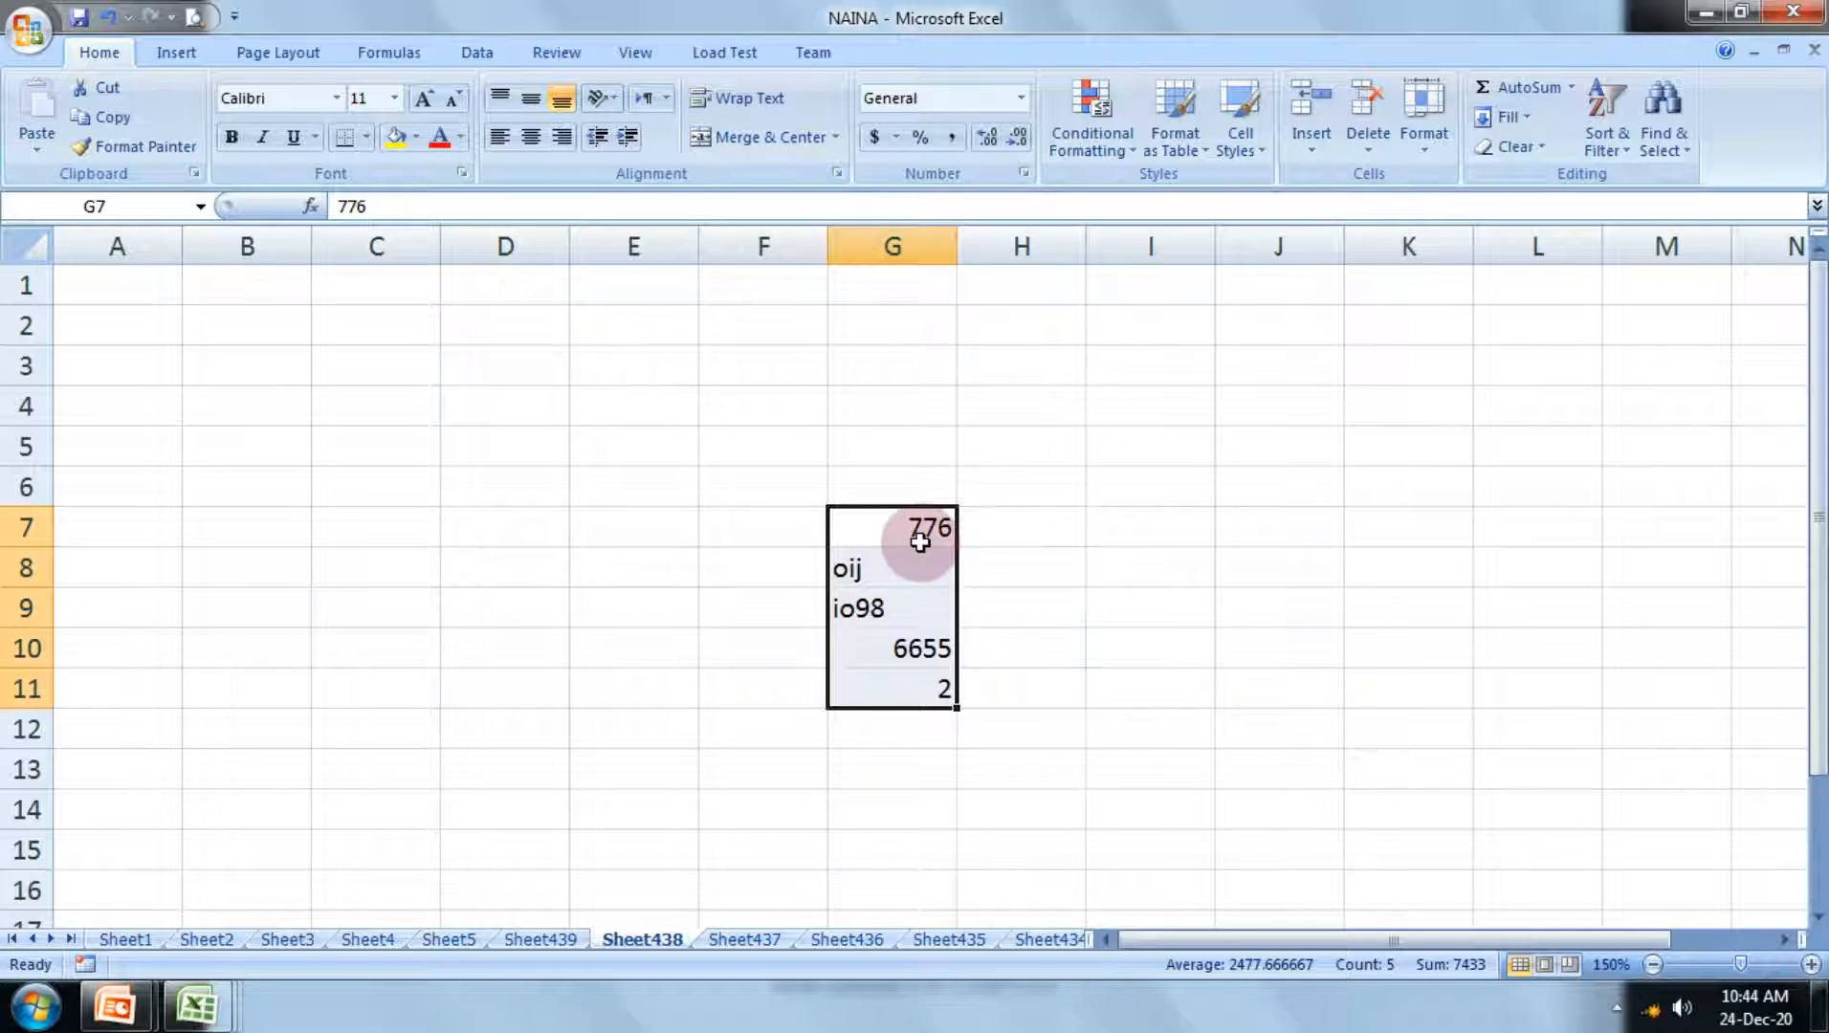
# Step: Count the numeric entries again over G7:G11 with the result in G12, and check the COUNT formula in G11
pyautogui.click(909, 661)
pyautogui.click(933, 524)
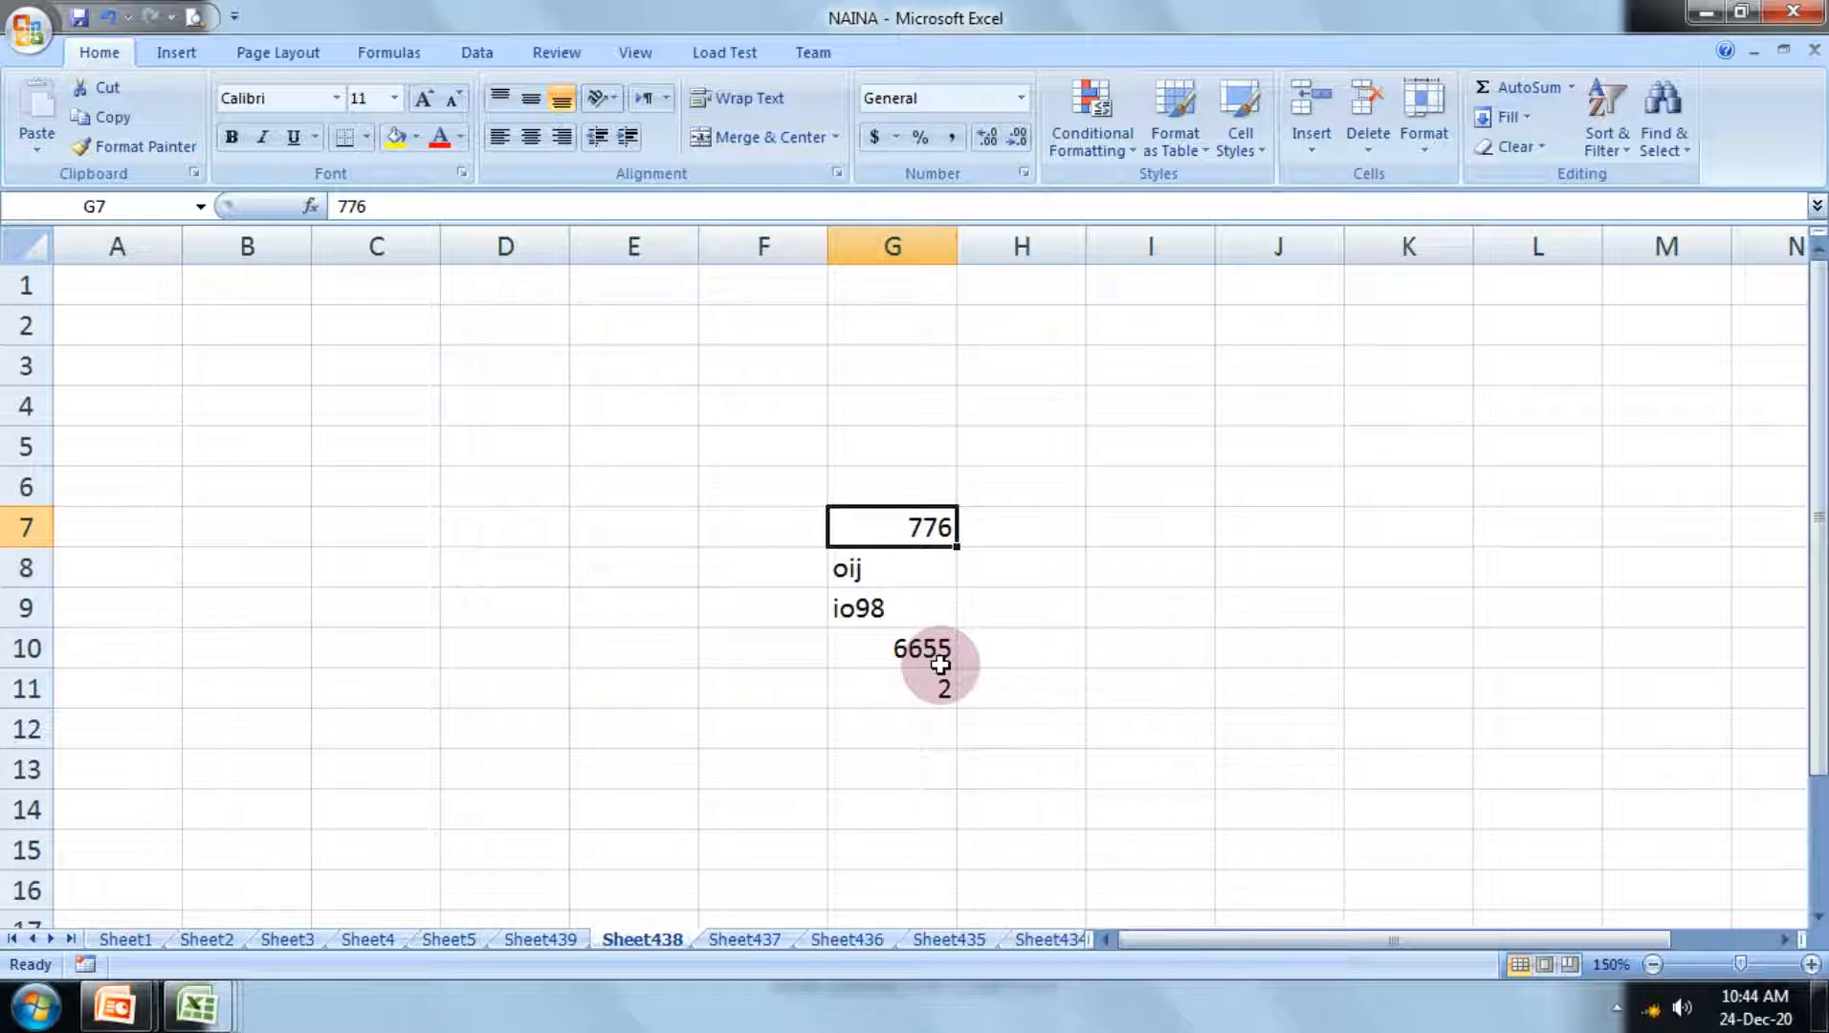
pyautogui.click(856, 568)
pyautogui.click(870, 617)
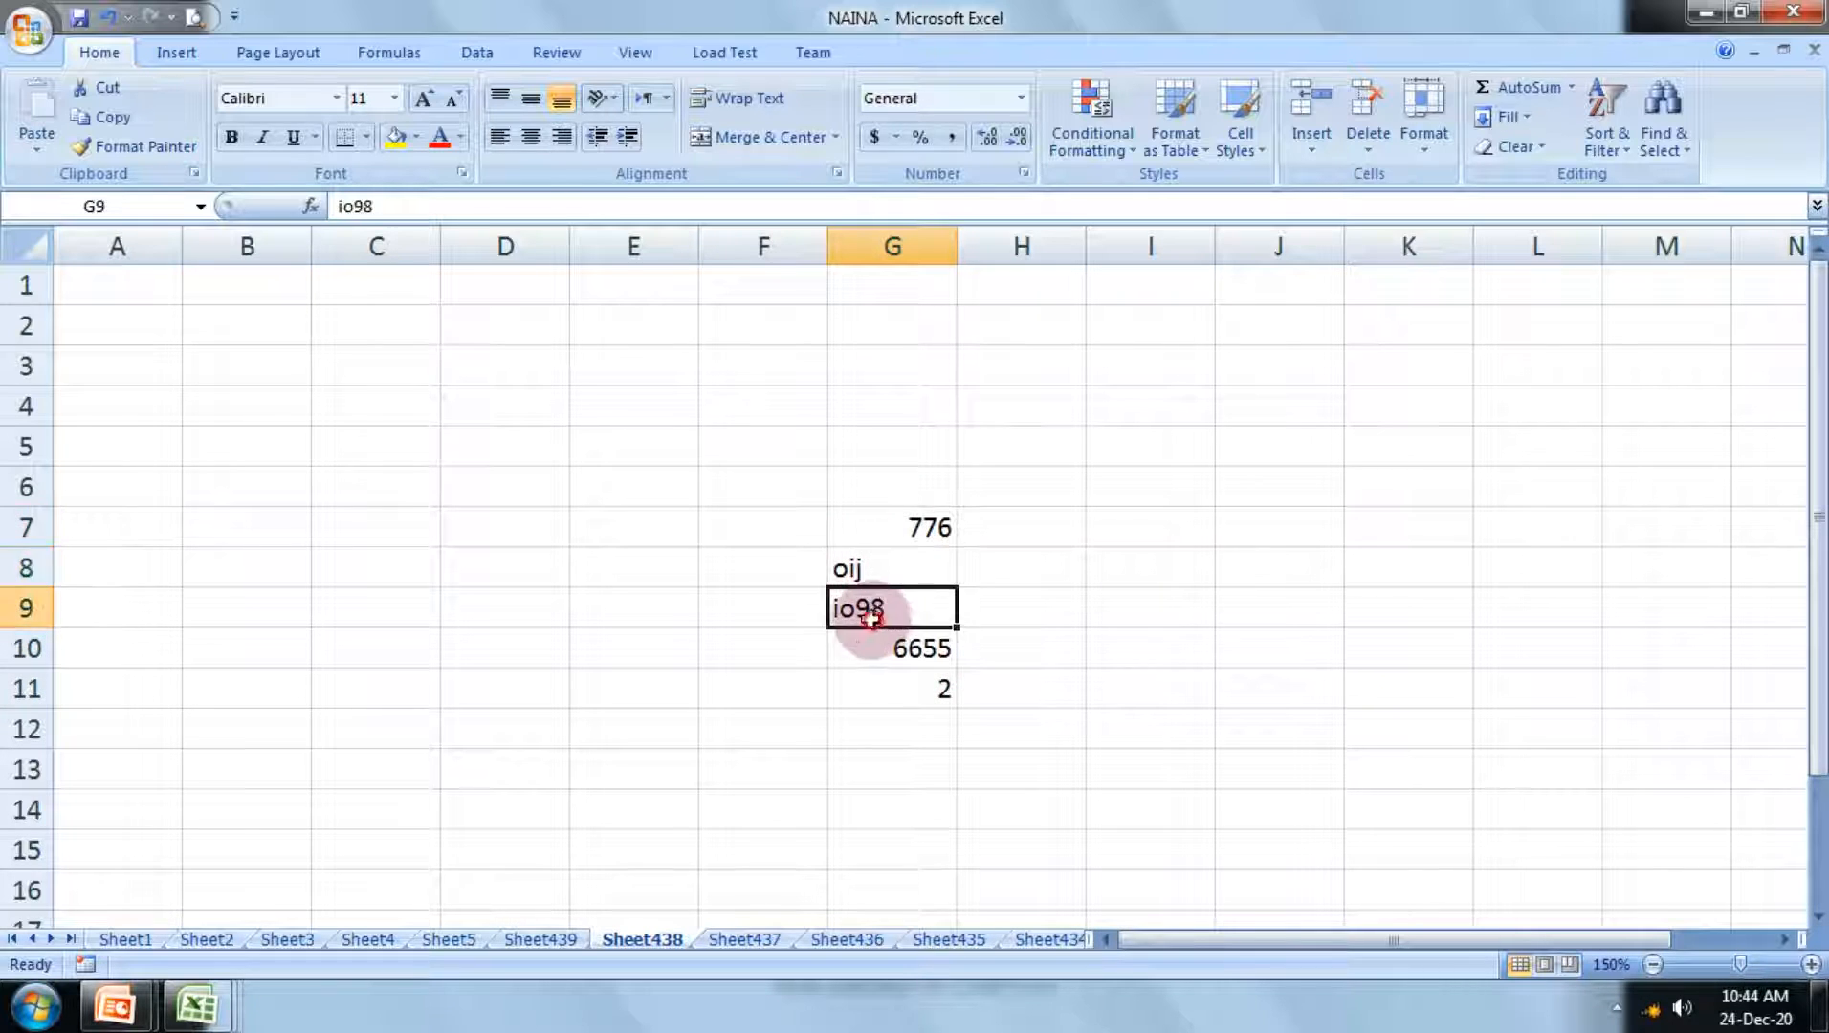
pyautogui.click(840, 567)
pyautogui.moveTo(898, 534); pyautogui.dragTo(907, 718)
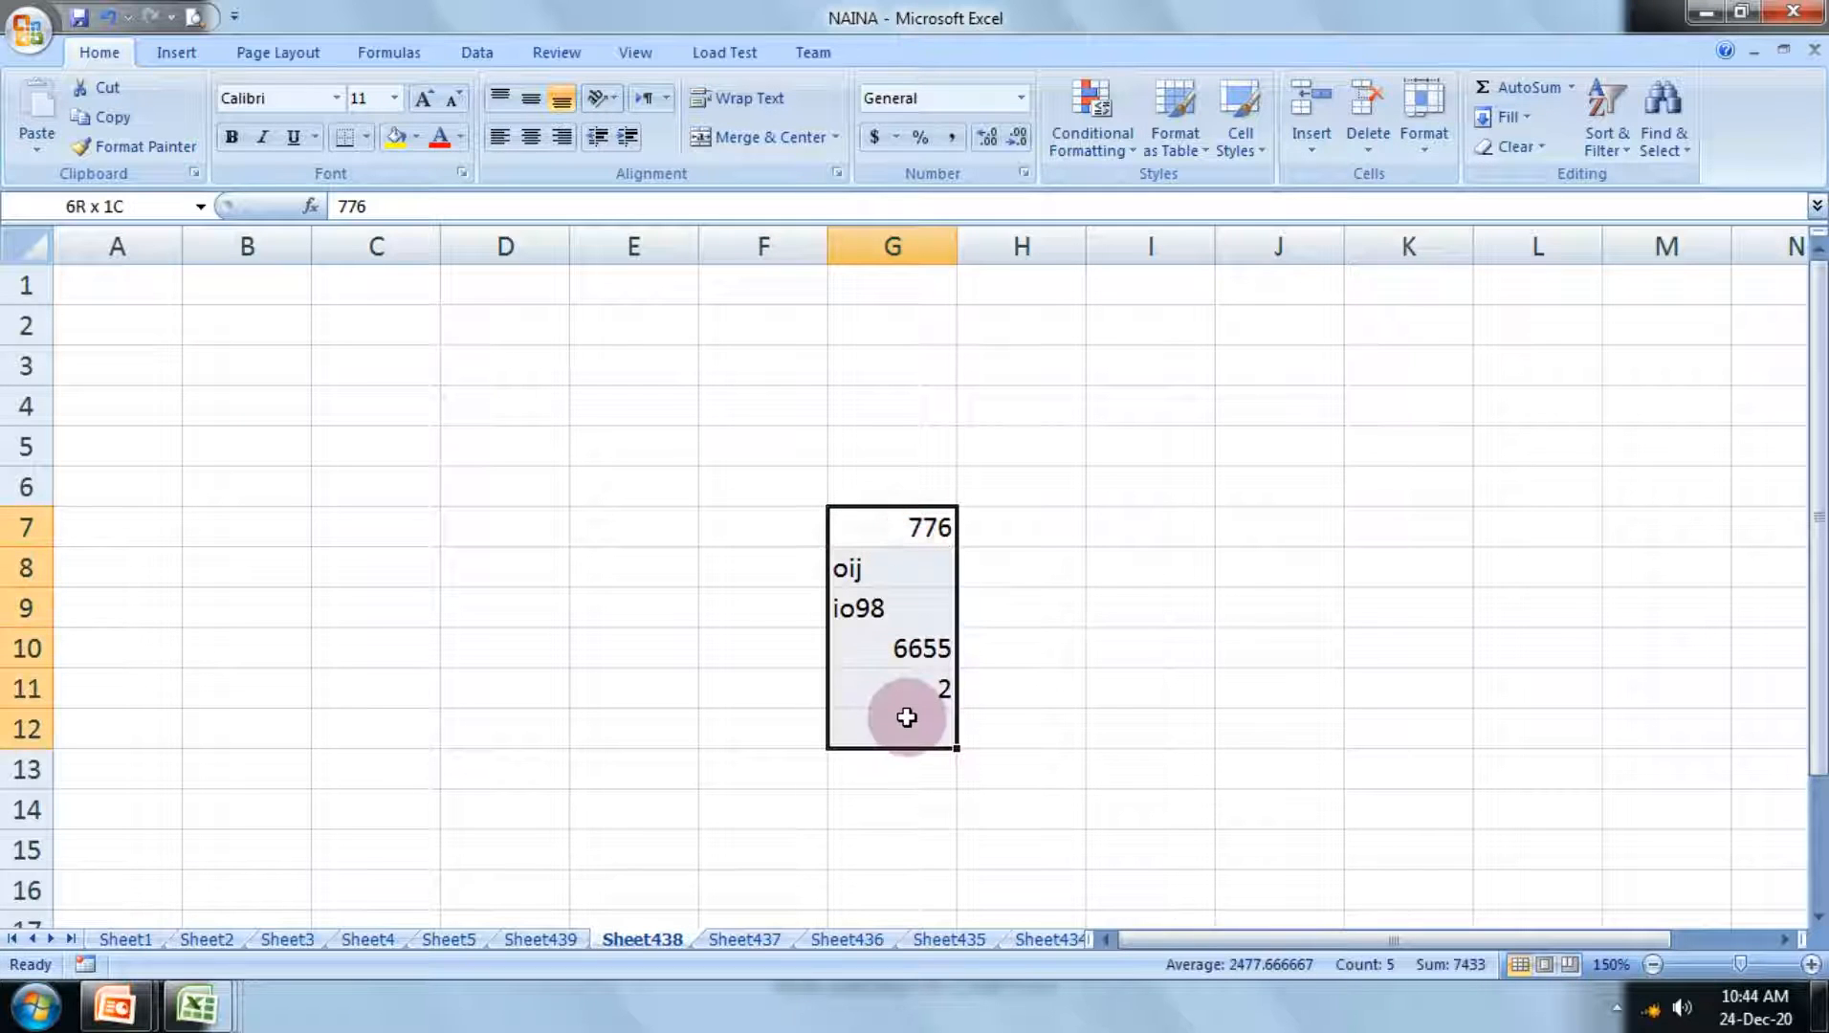
pyautogui.click(1572, 86)
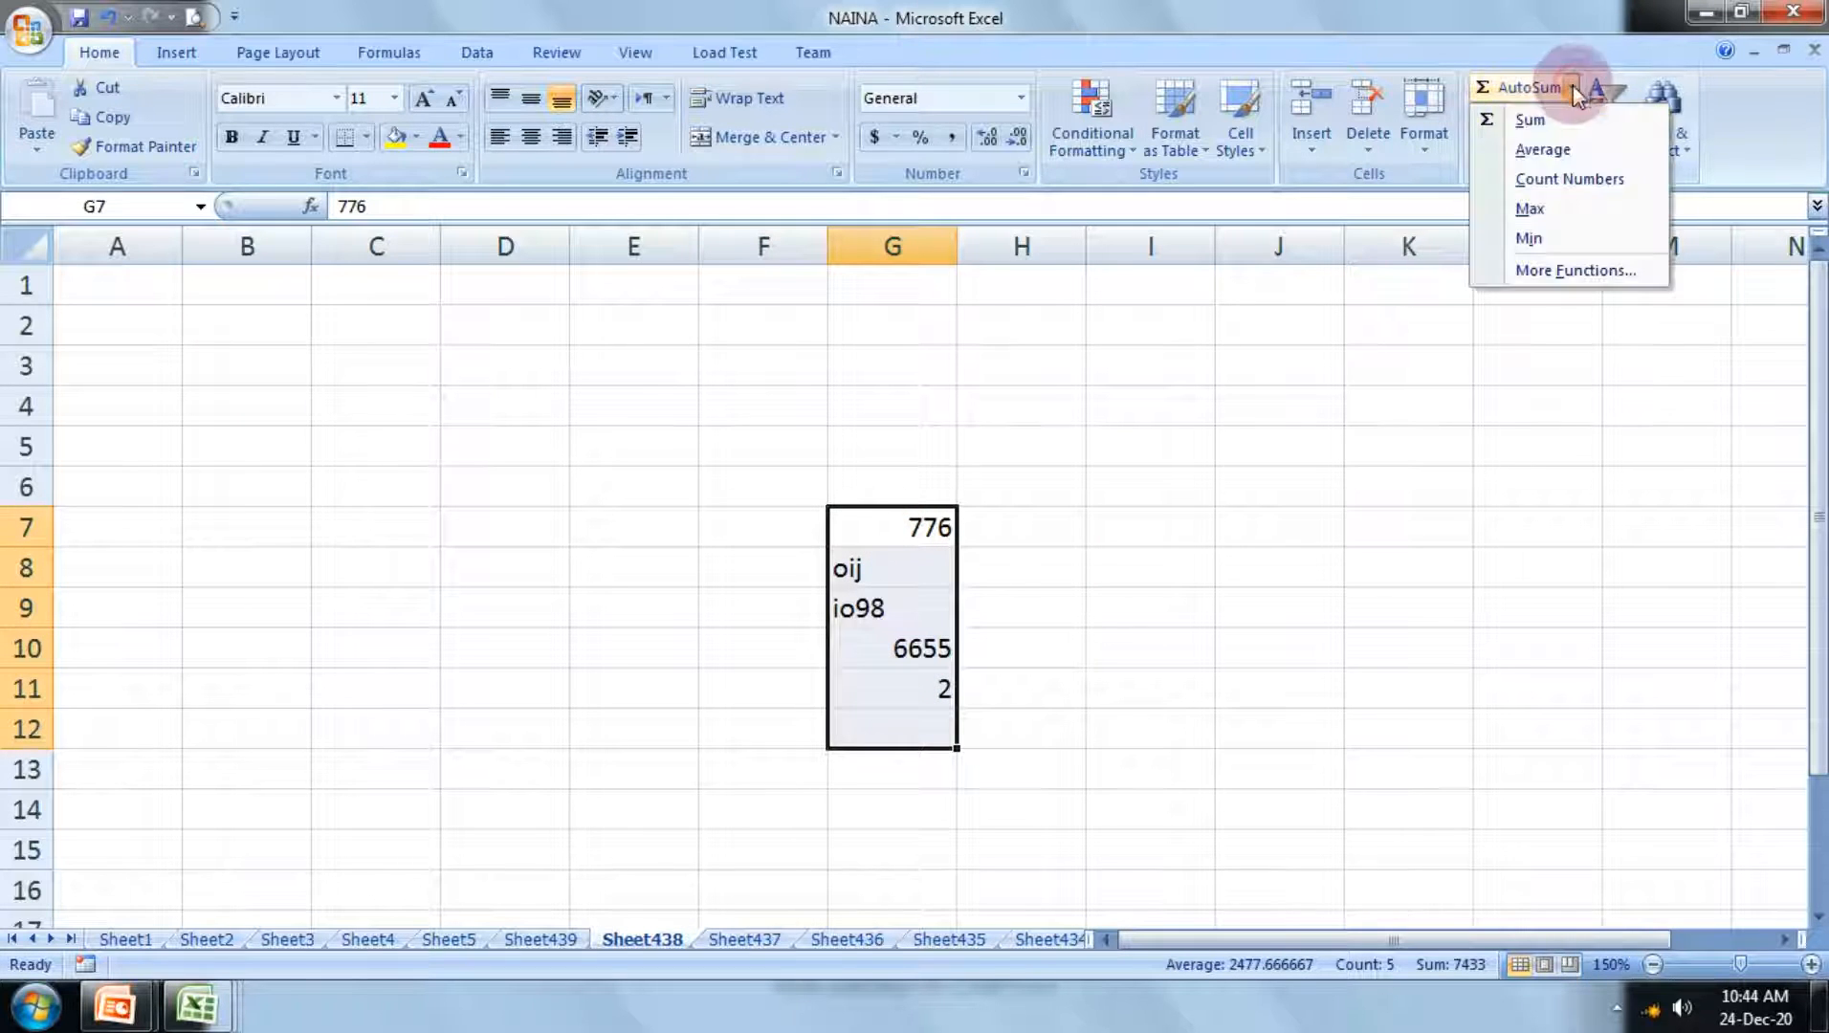
pyautogui.click(1550, 181)
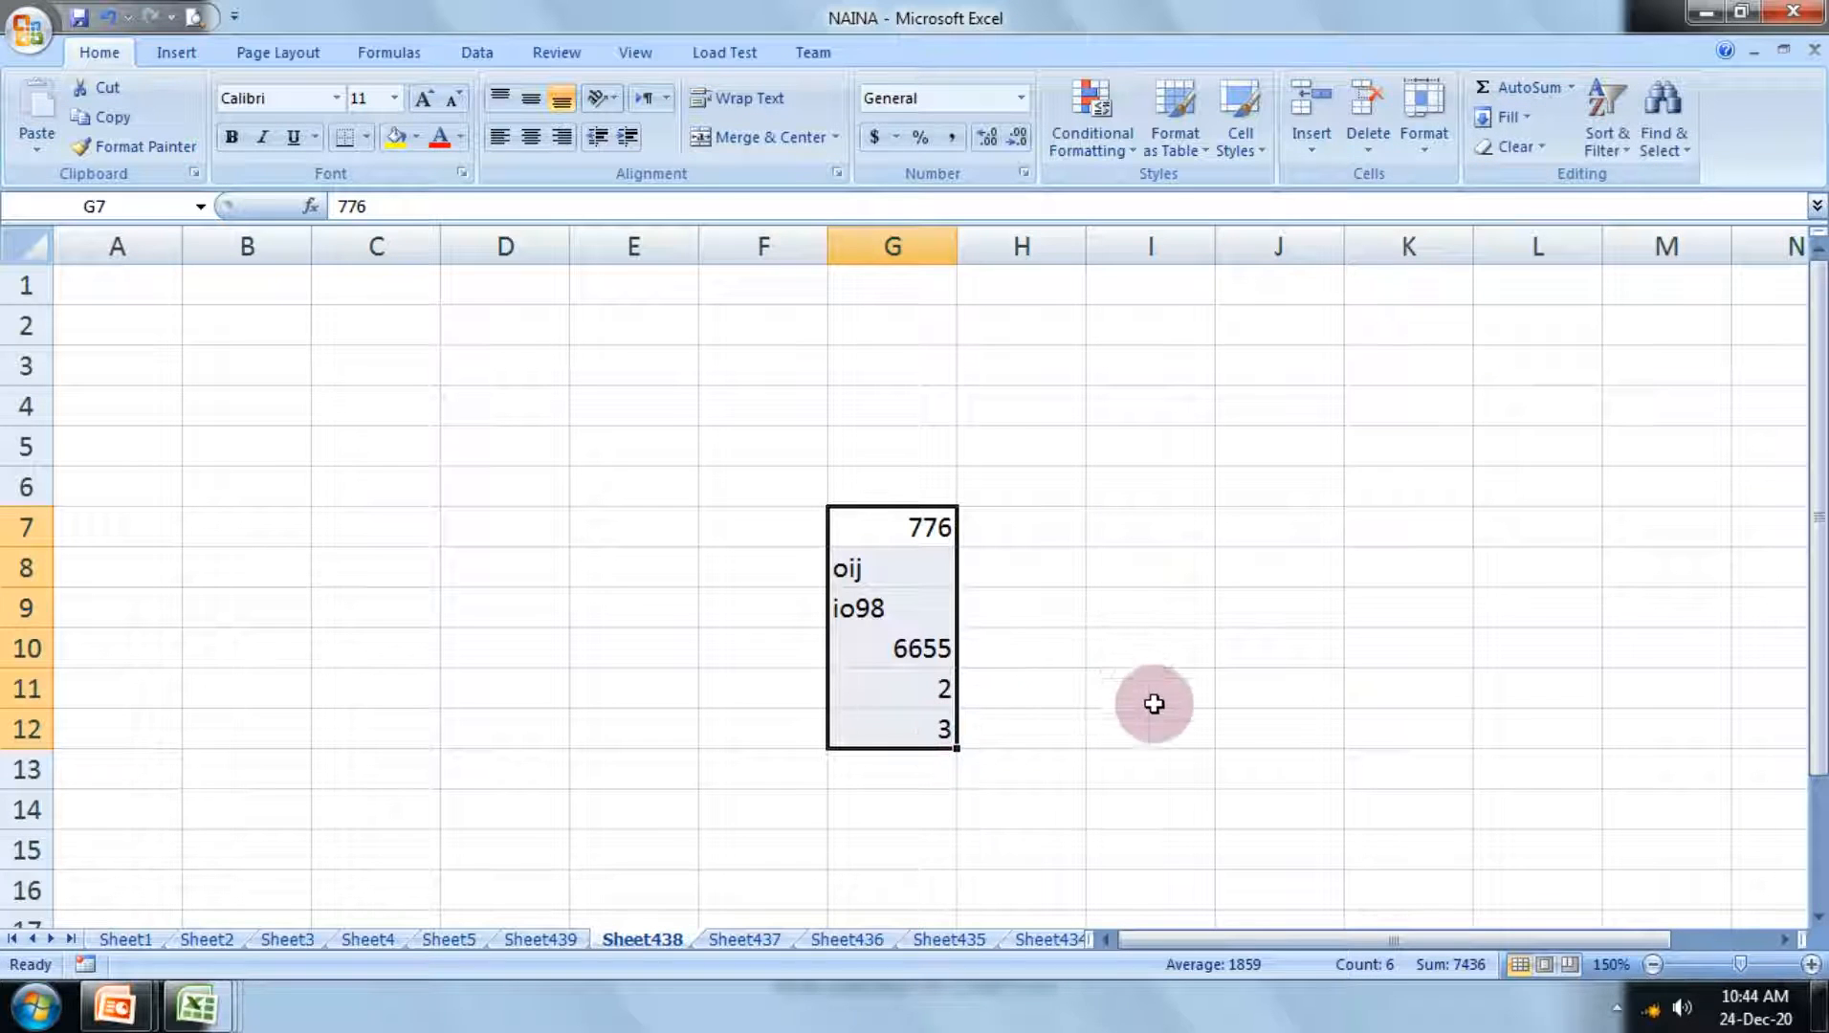
pyautogui.click(947, 692)
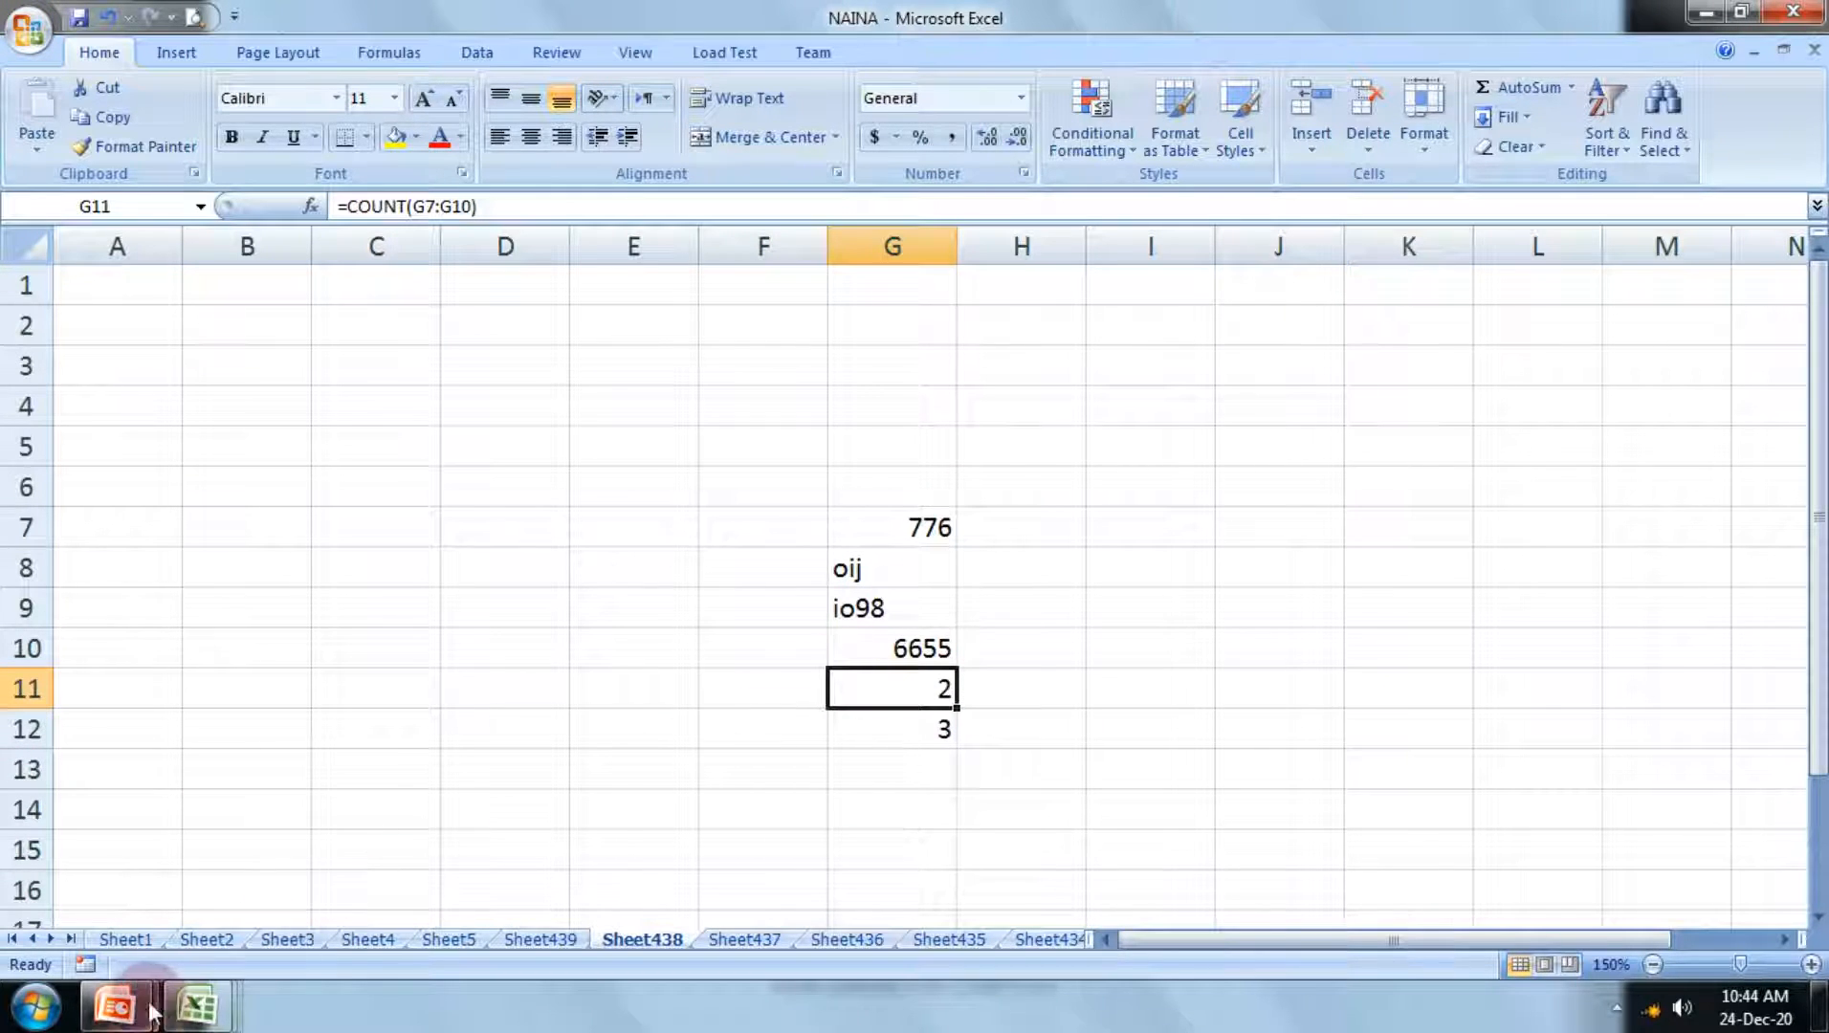
# Step: Switch to the PowerPoint slide show at the Count() slide and advance through the Sqrt() slide to its Sqrt(16) example
pyautogui.moveTo(151, 1007)
pyautogui.click(456, 850)
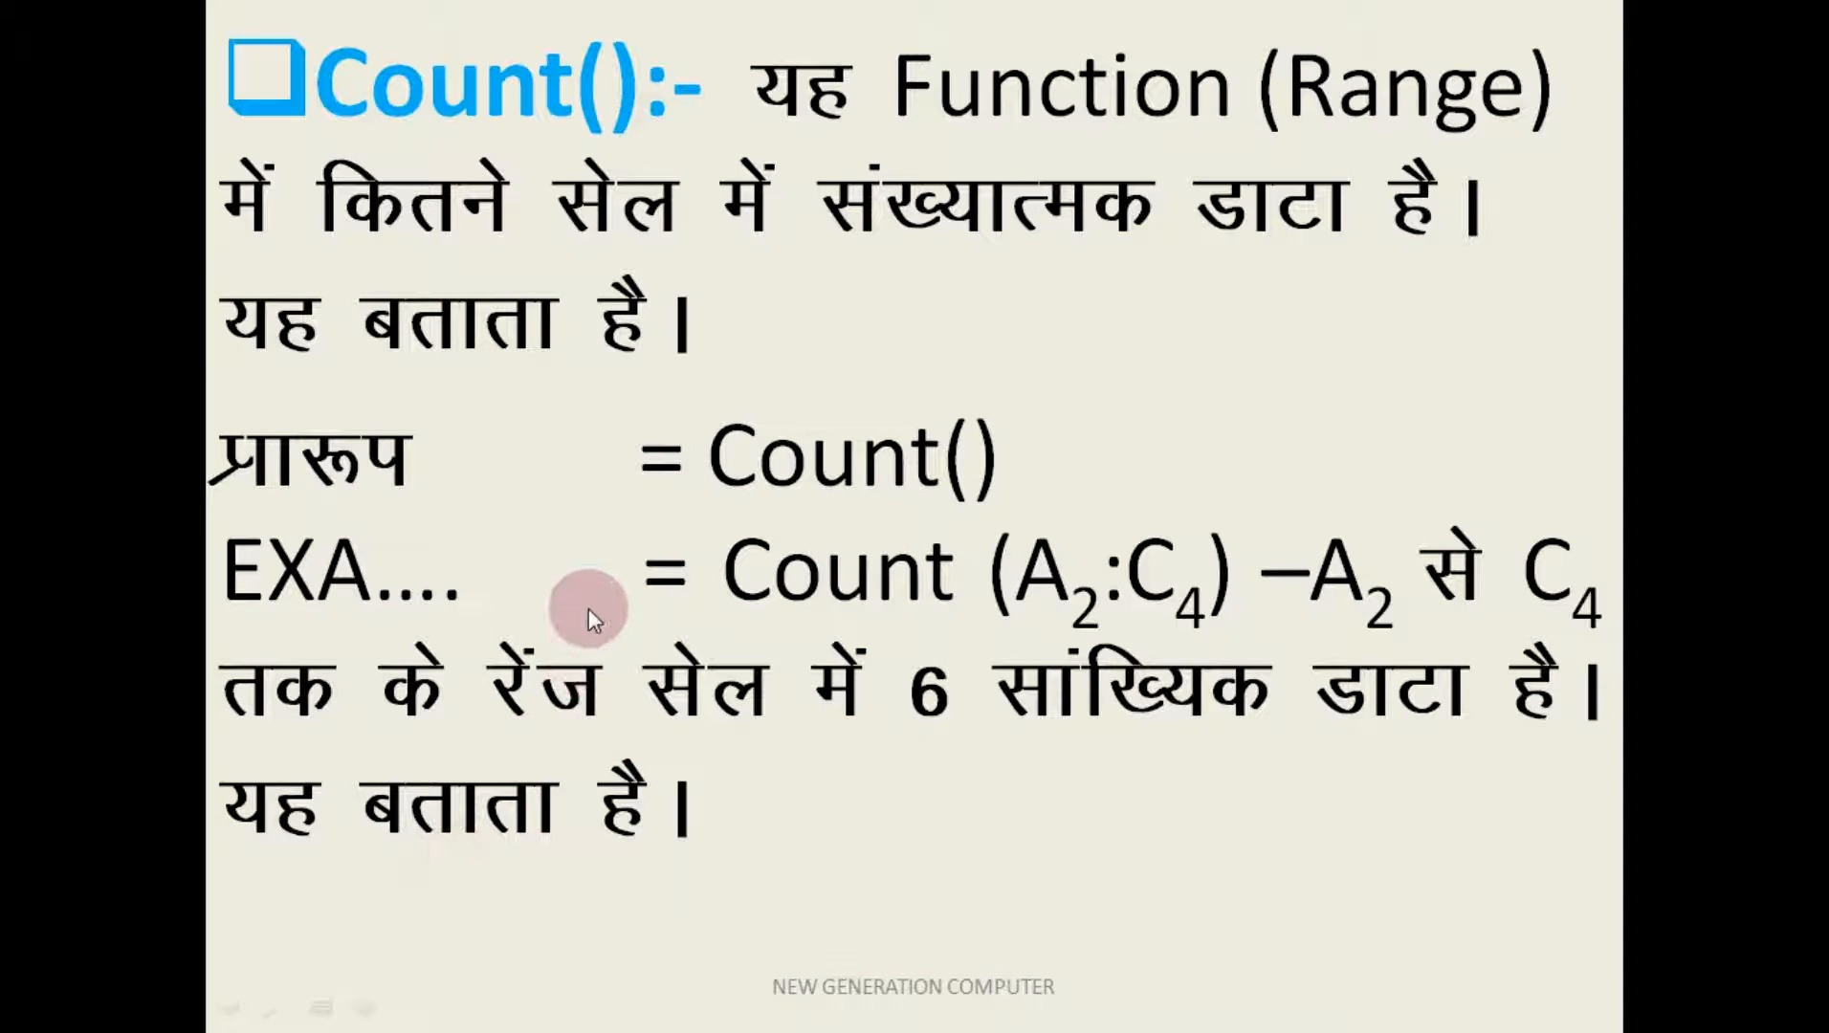
pyautogui.click(588, 609)
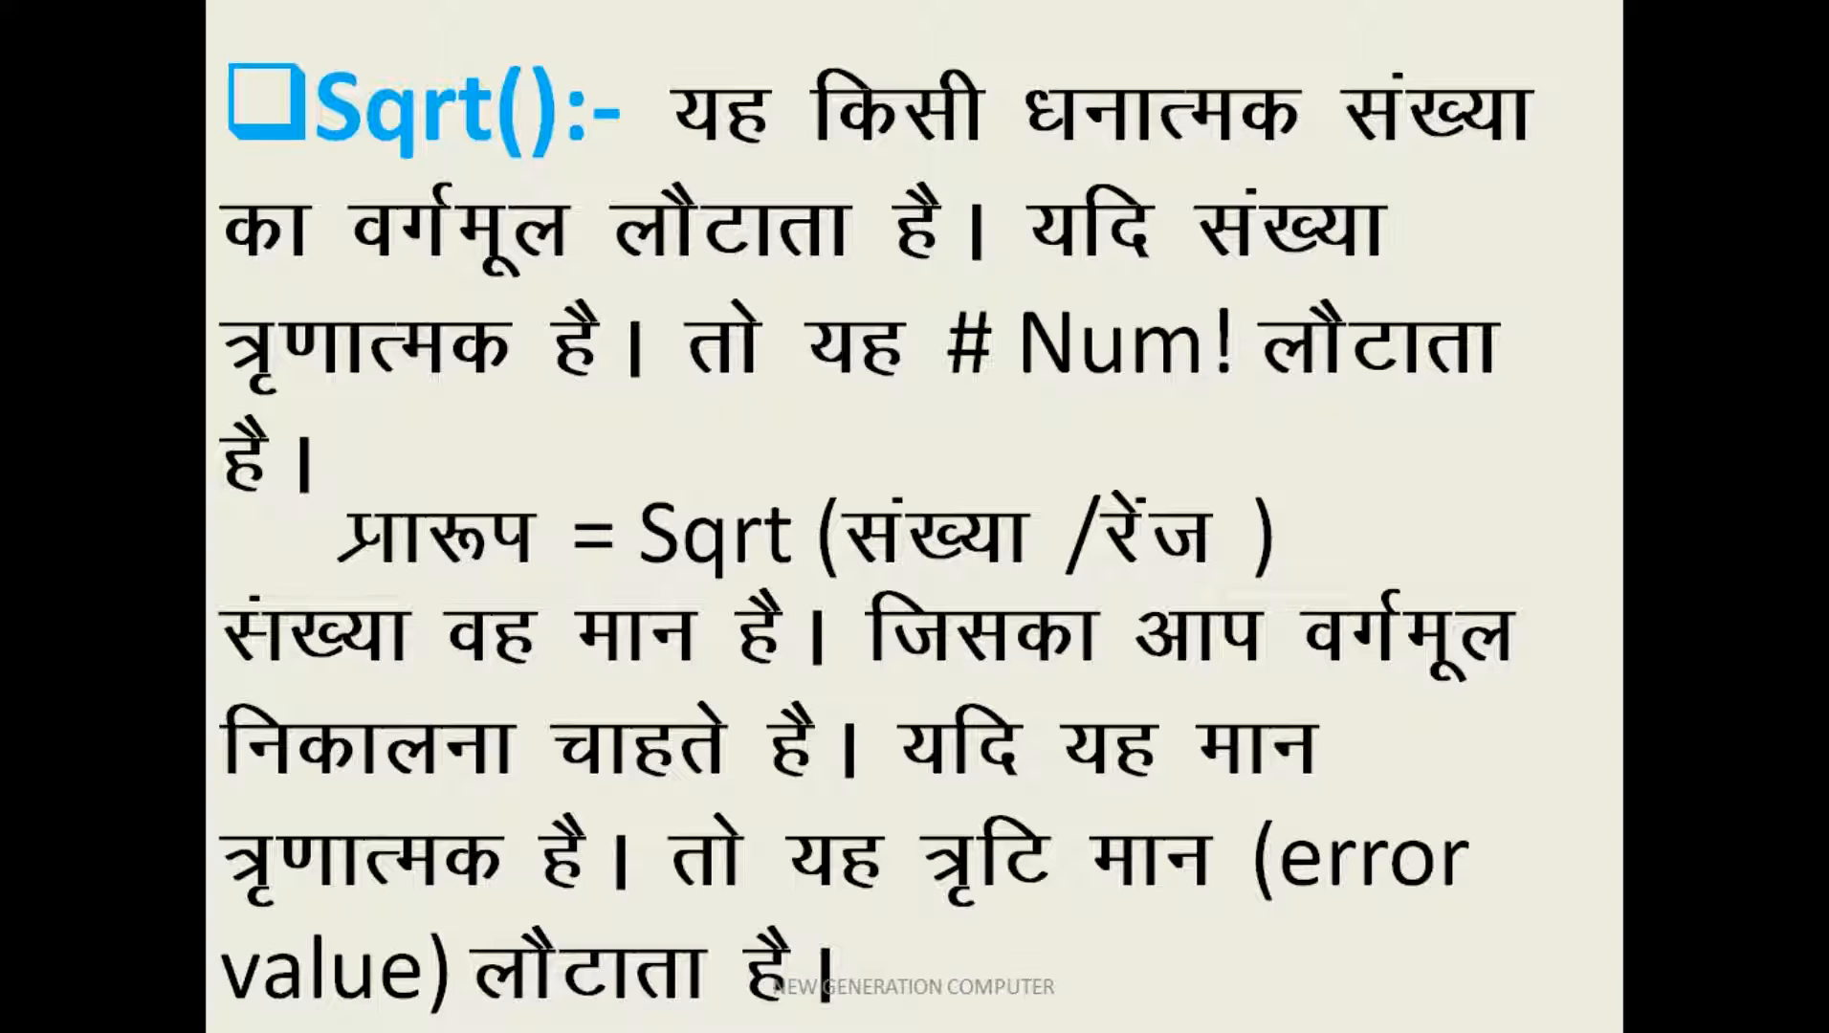
pyautogui.press('Right')
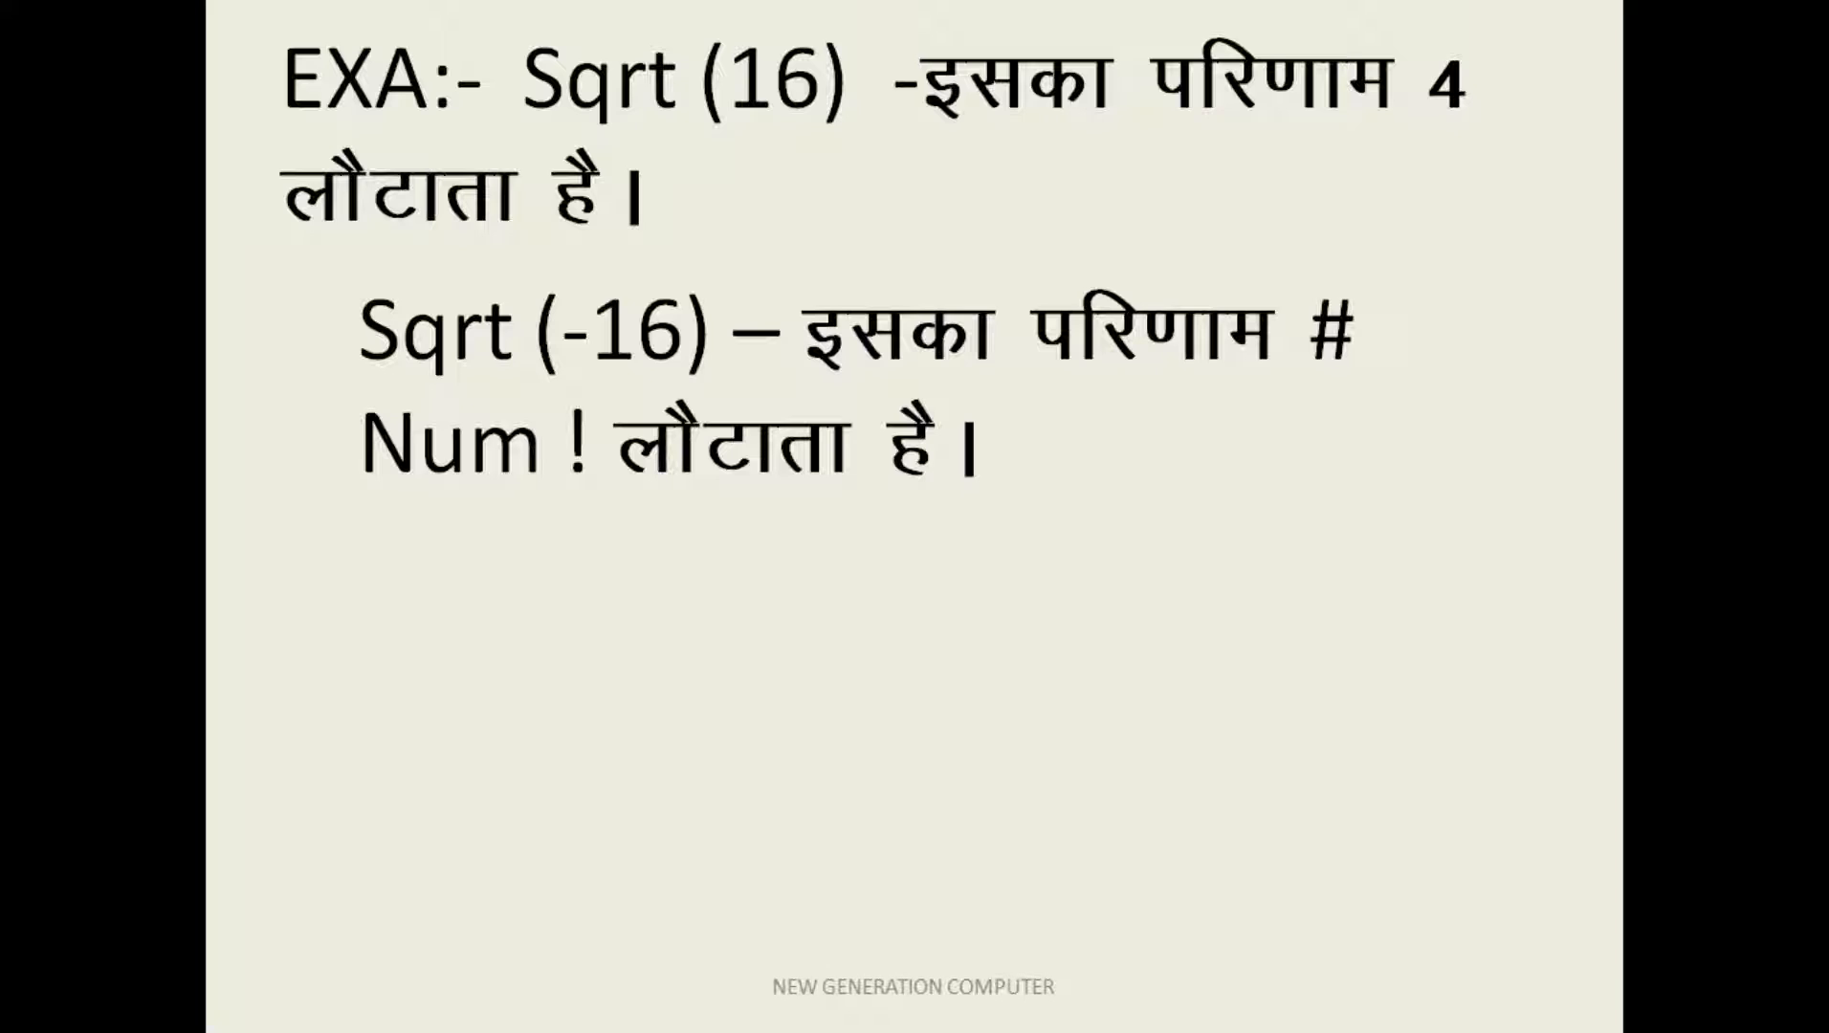
# Step: Switch from the slide show to the NAINA workbook in Excel and enter 36 in cell E3 of Sheet438
pyautogui.press('super+Tab')
pyautogui.press('super+Tab')
pyautogui.press('super+Tab')
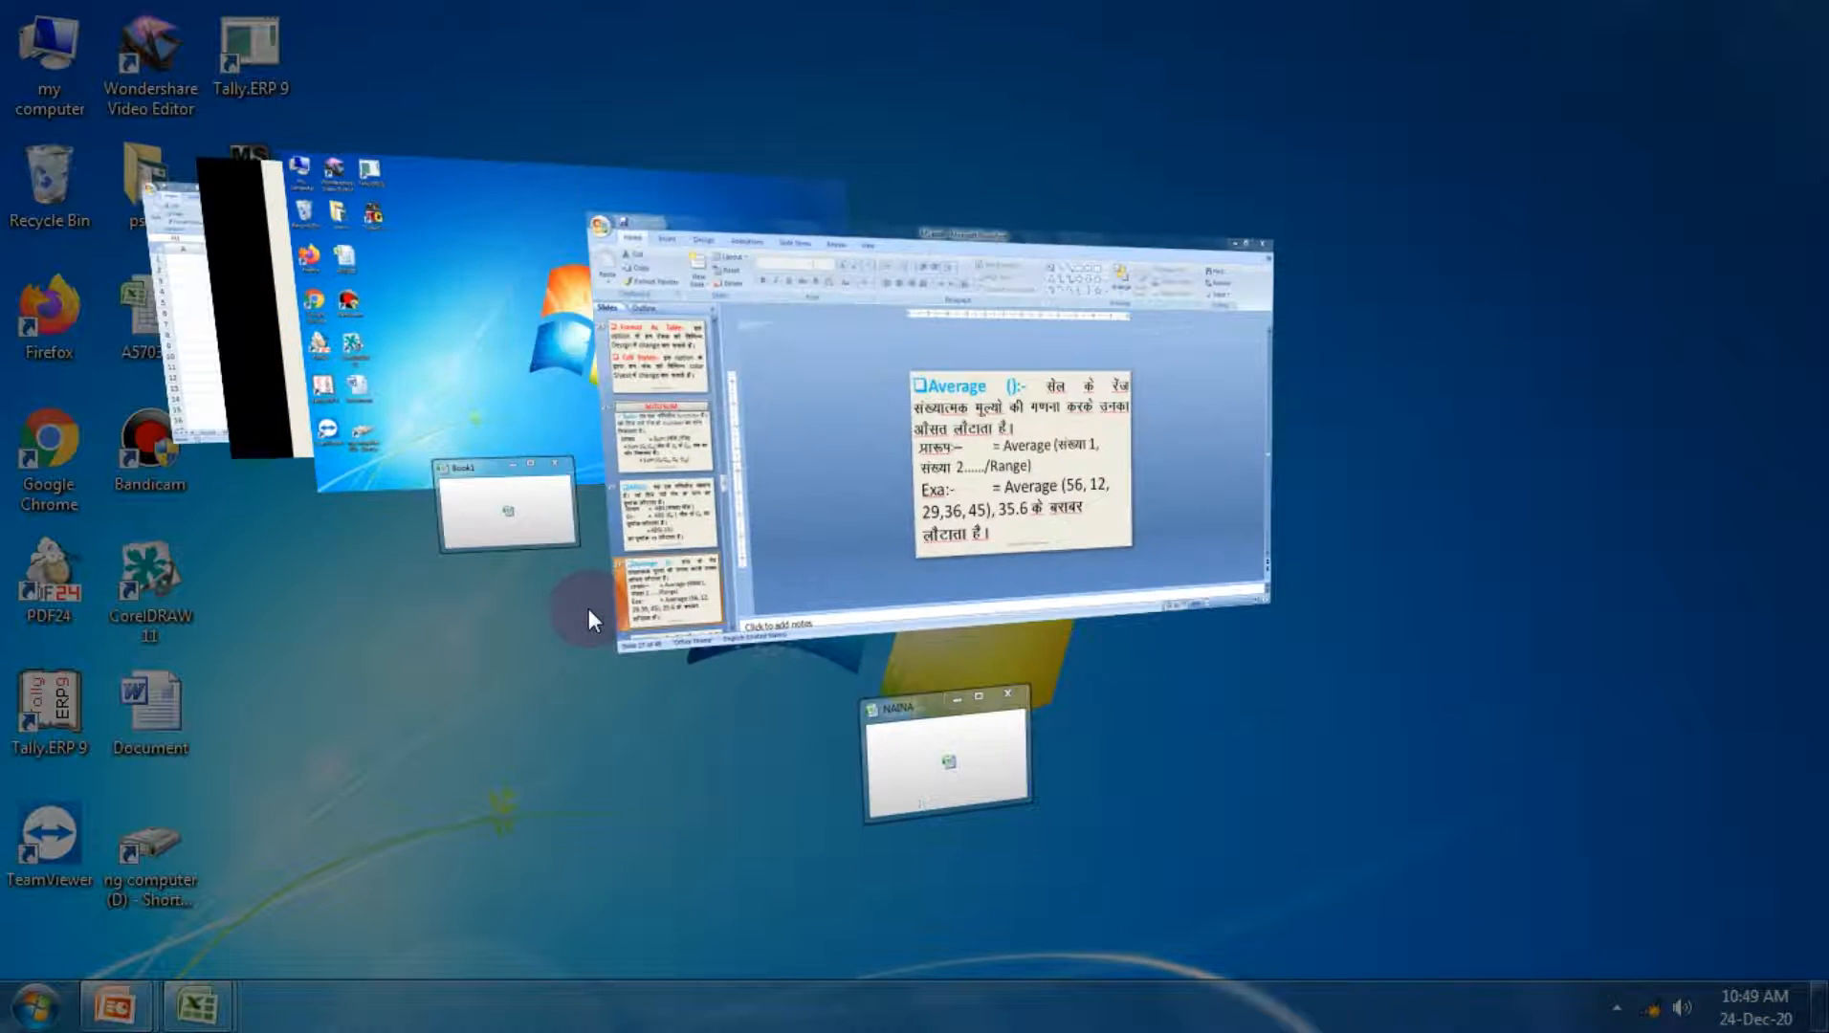
pyautogui.press('super+Tab')
pyautogui.press('super+Tab')
pyautogui.press('super+Tab')
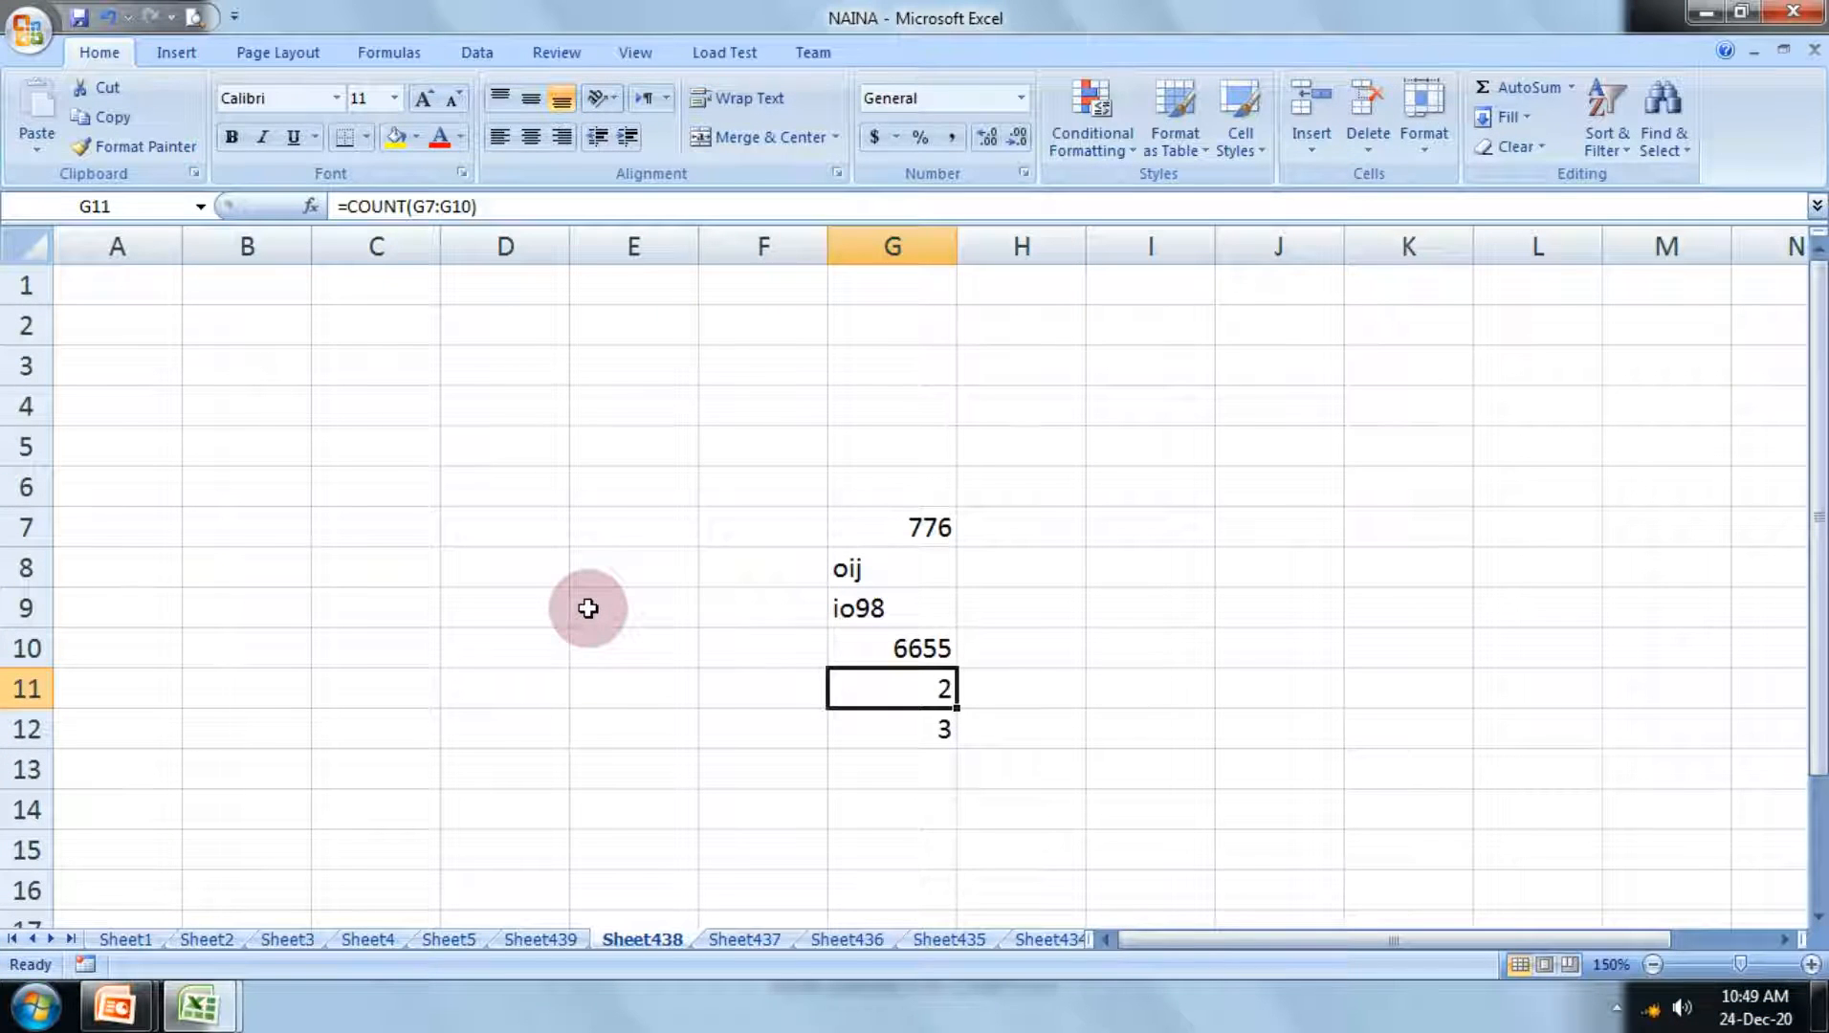
pyautogui.click(595, 370)
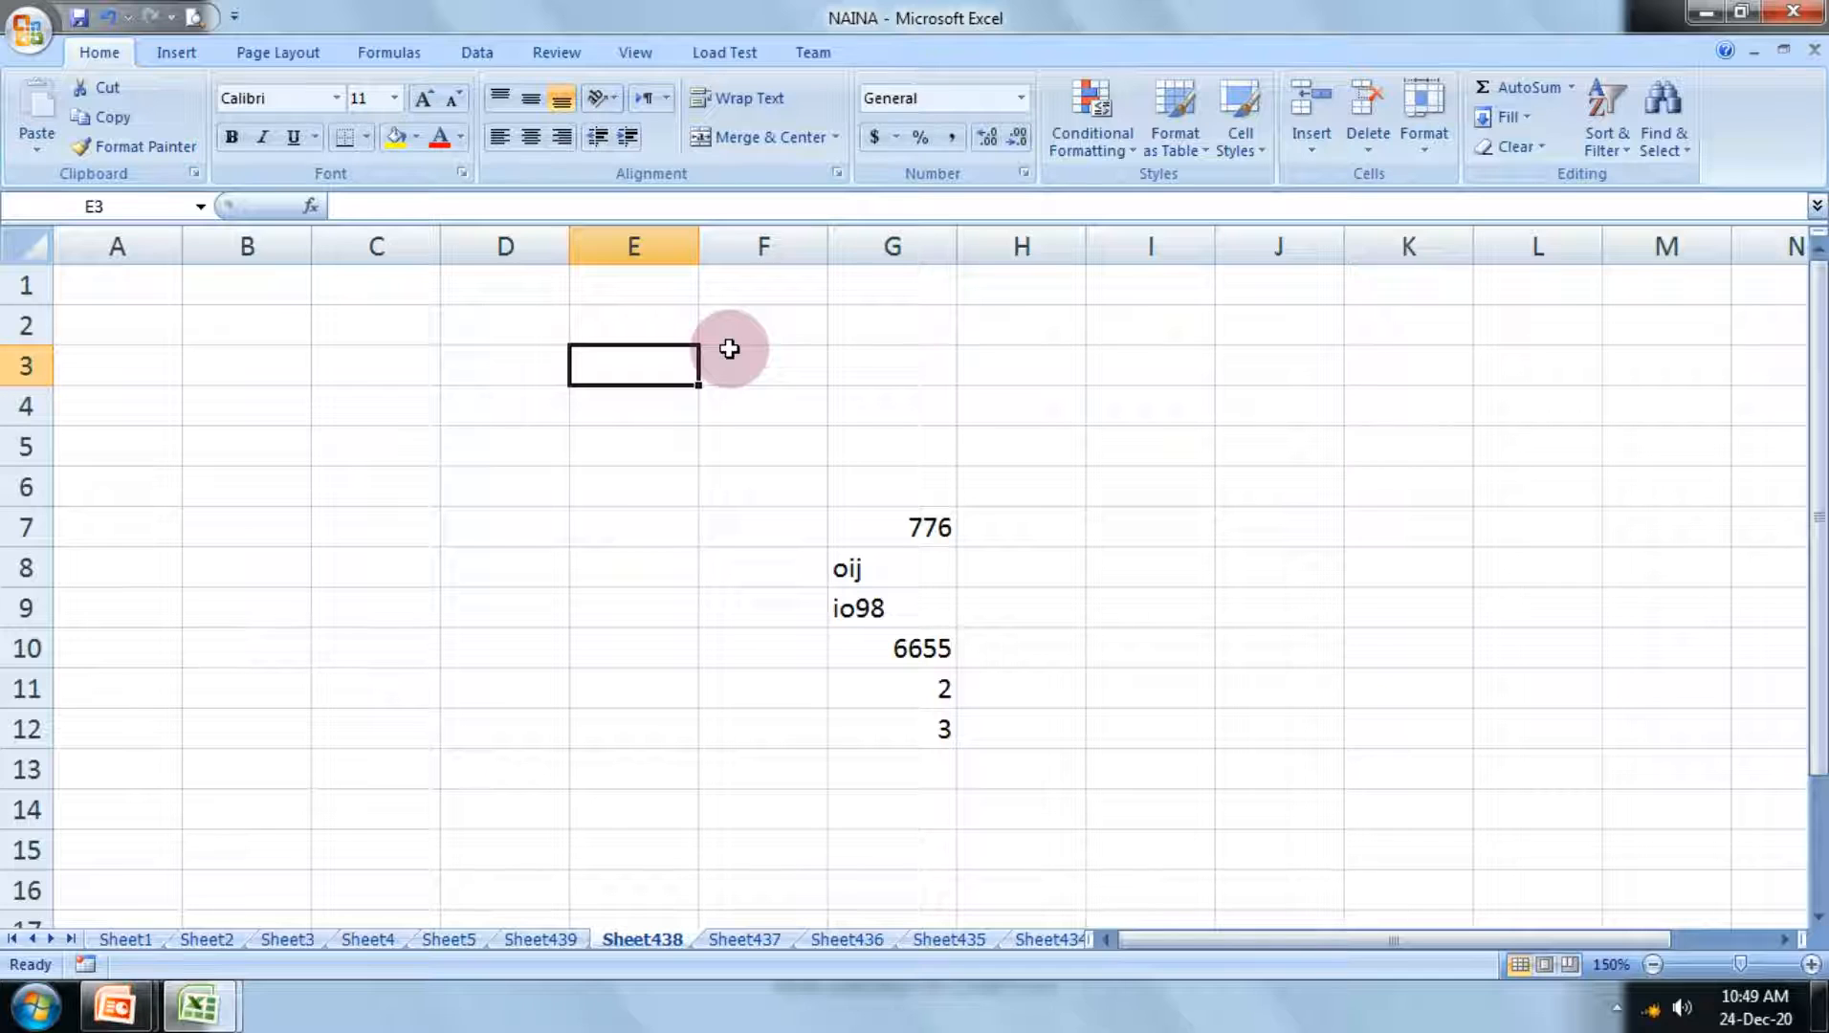
pyautogui.write('36')
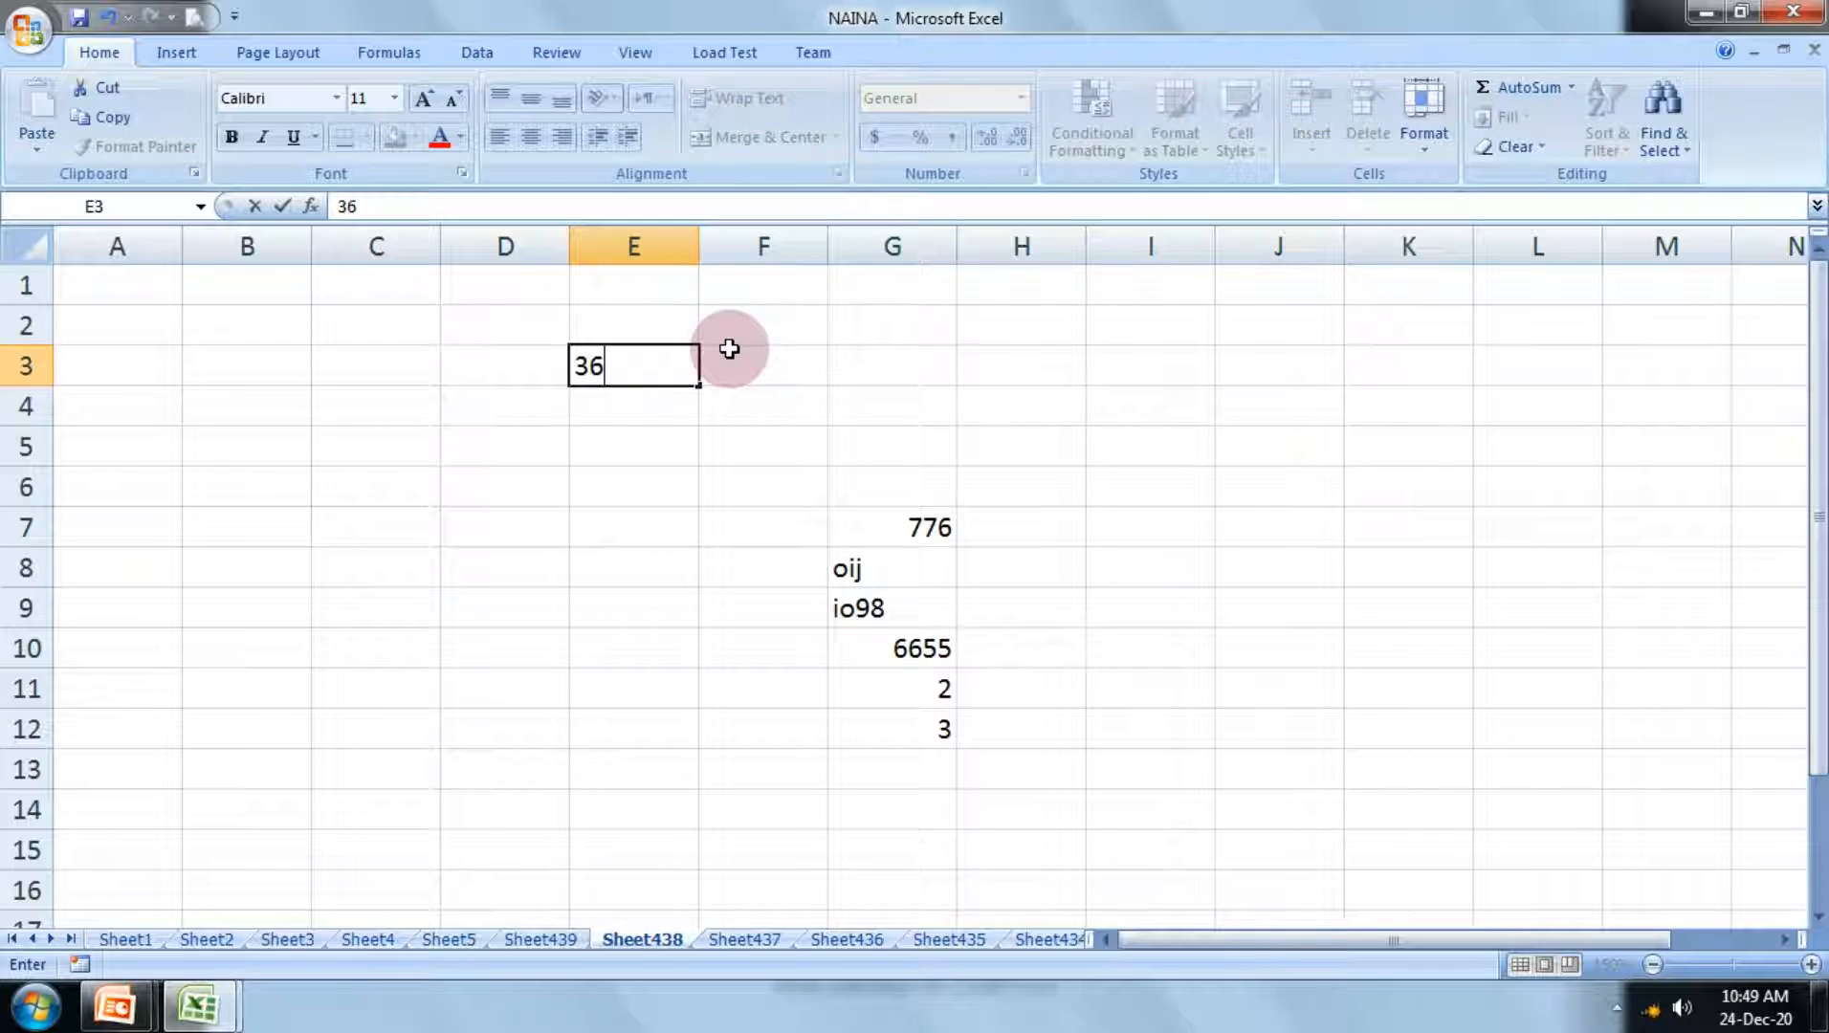
pyautogui.click(729, 349)
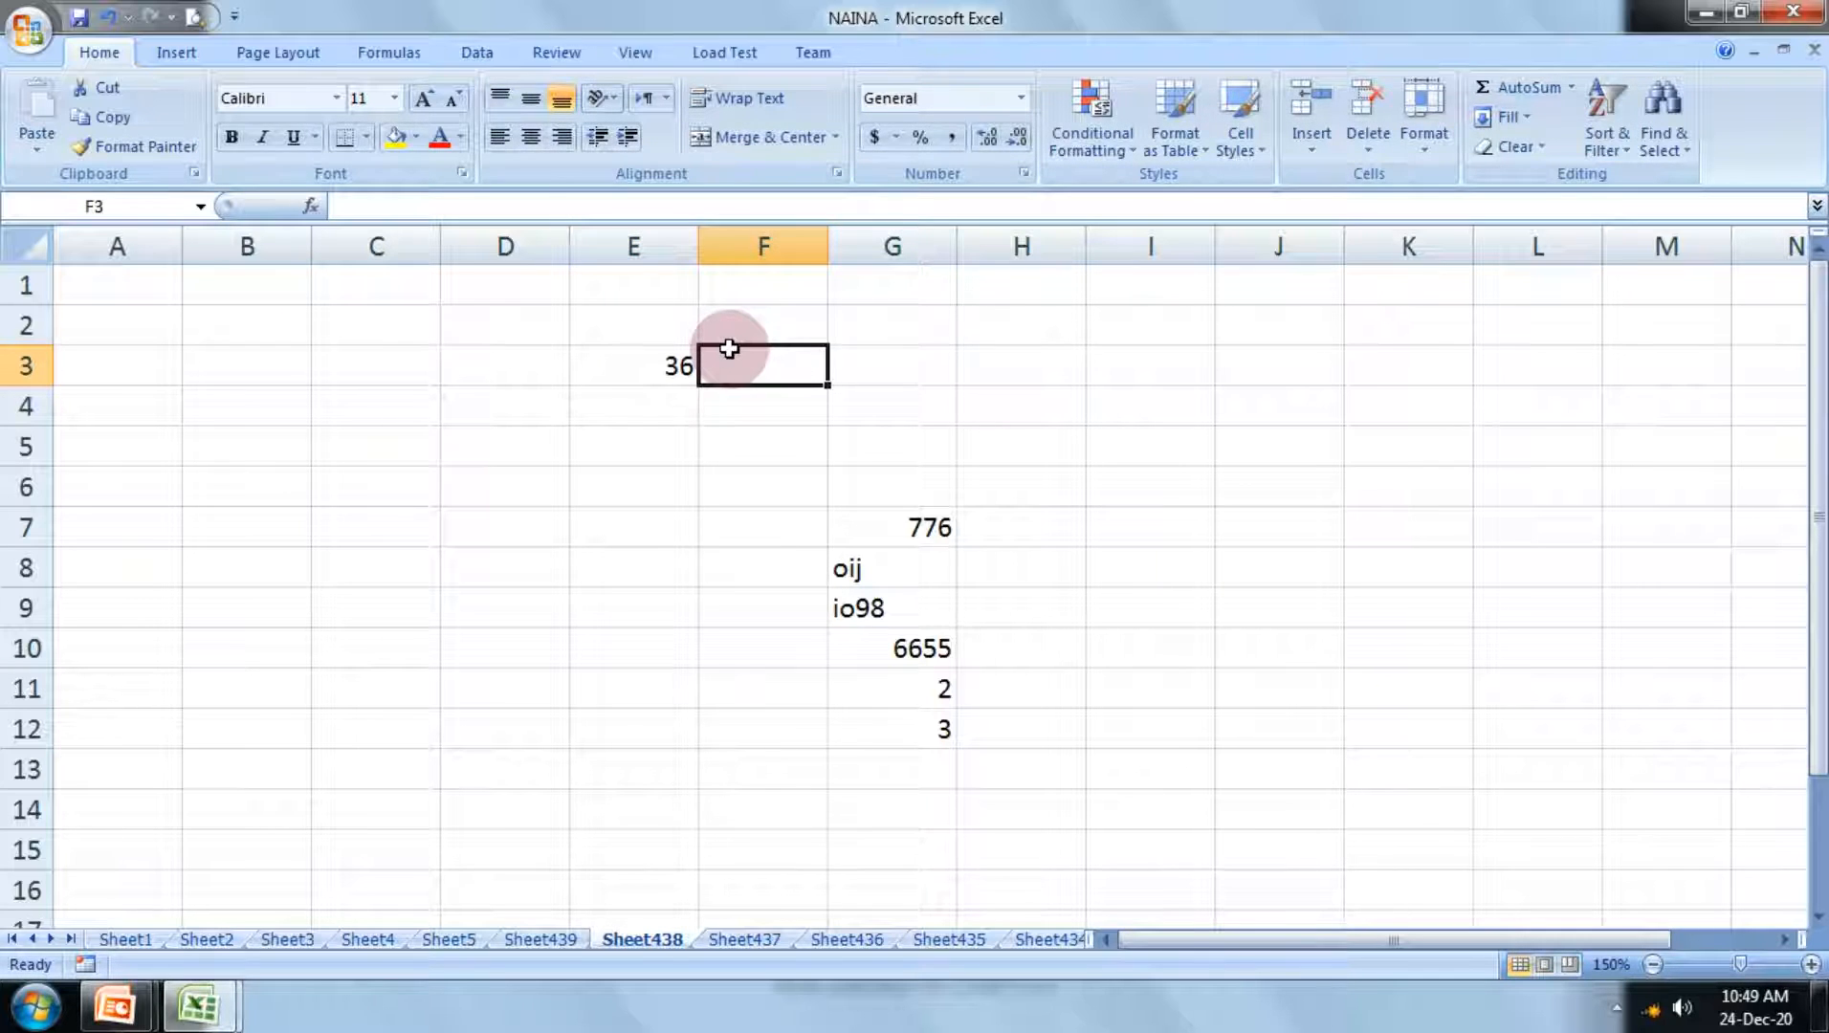
# Step: Calculate the square root of E3 in cell F3 with the formula =sqrt(E3)
pyautogui.write('=sq')
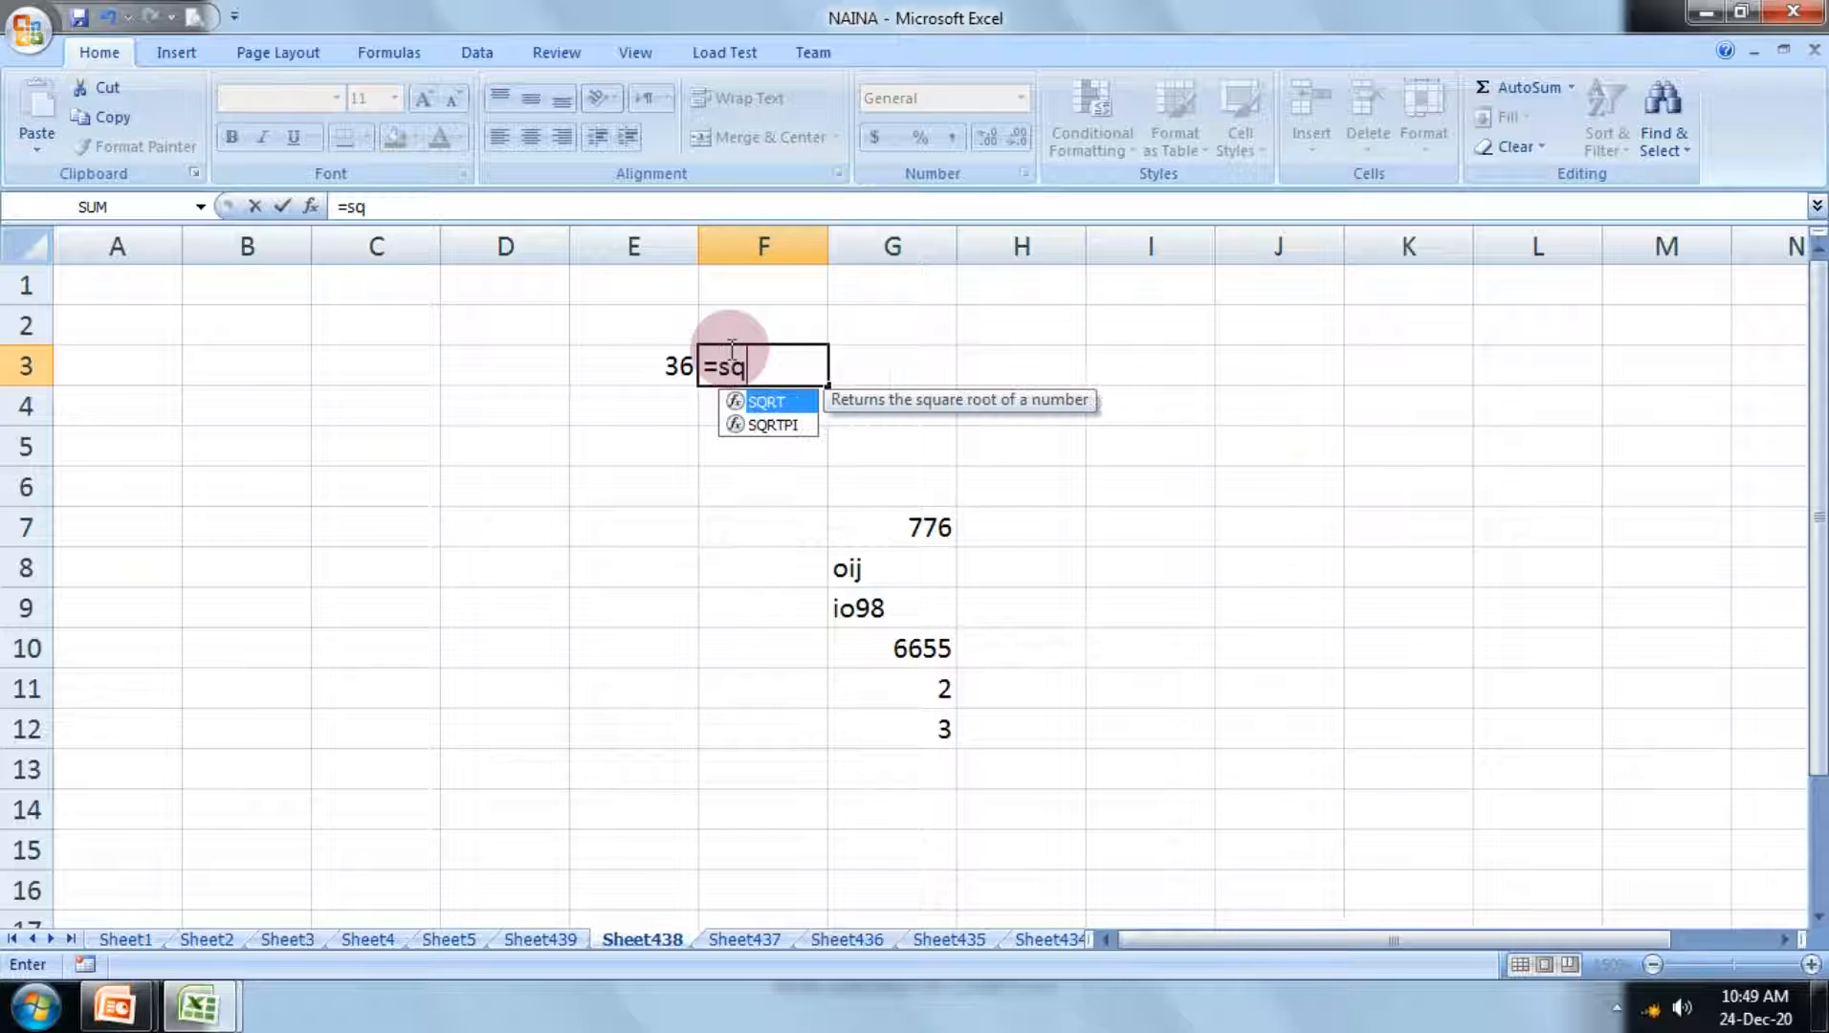
pyautogui.write('rt(')
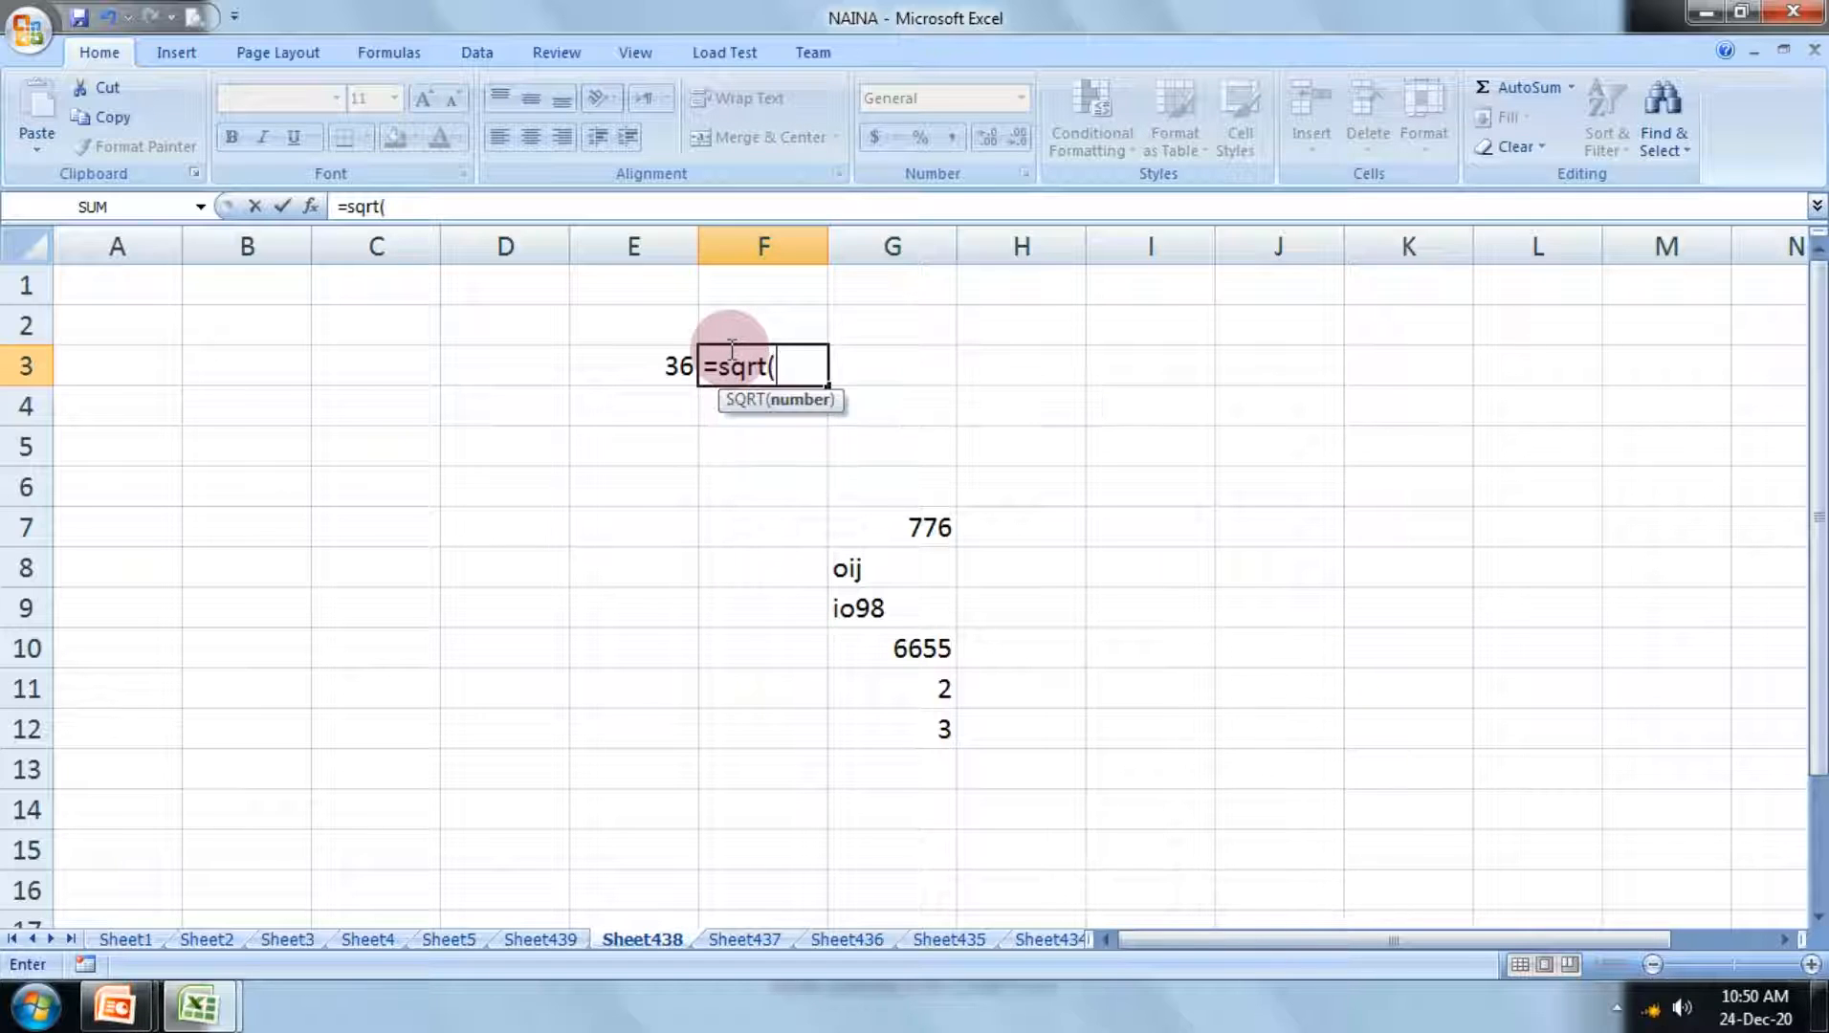
pyautogui.click(635, 375)
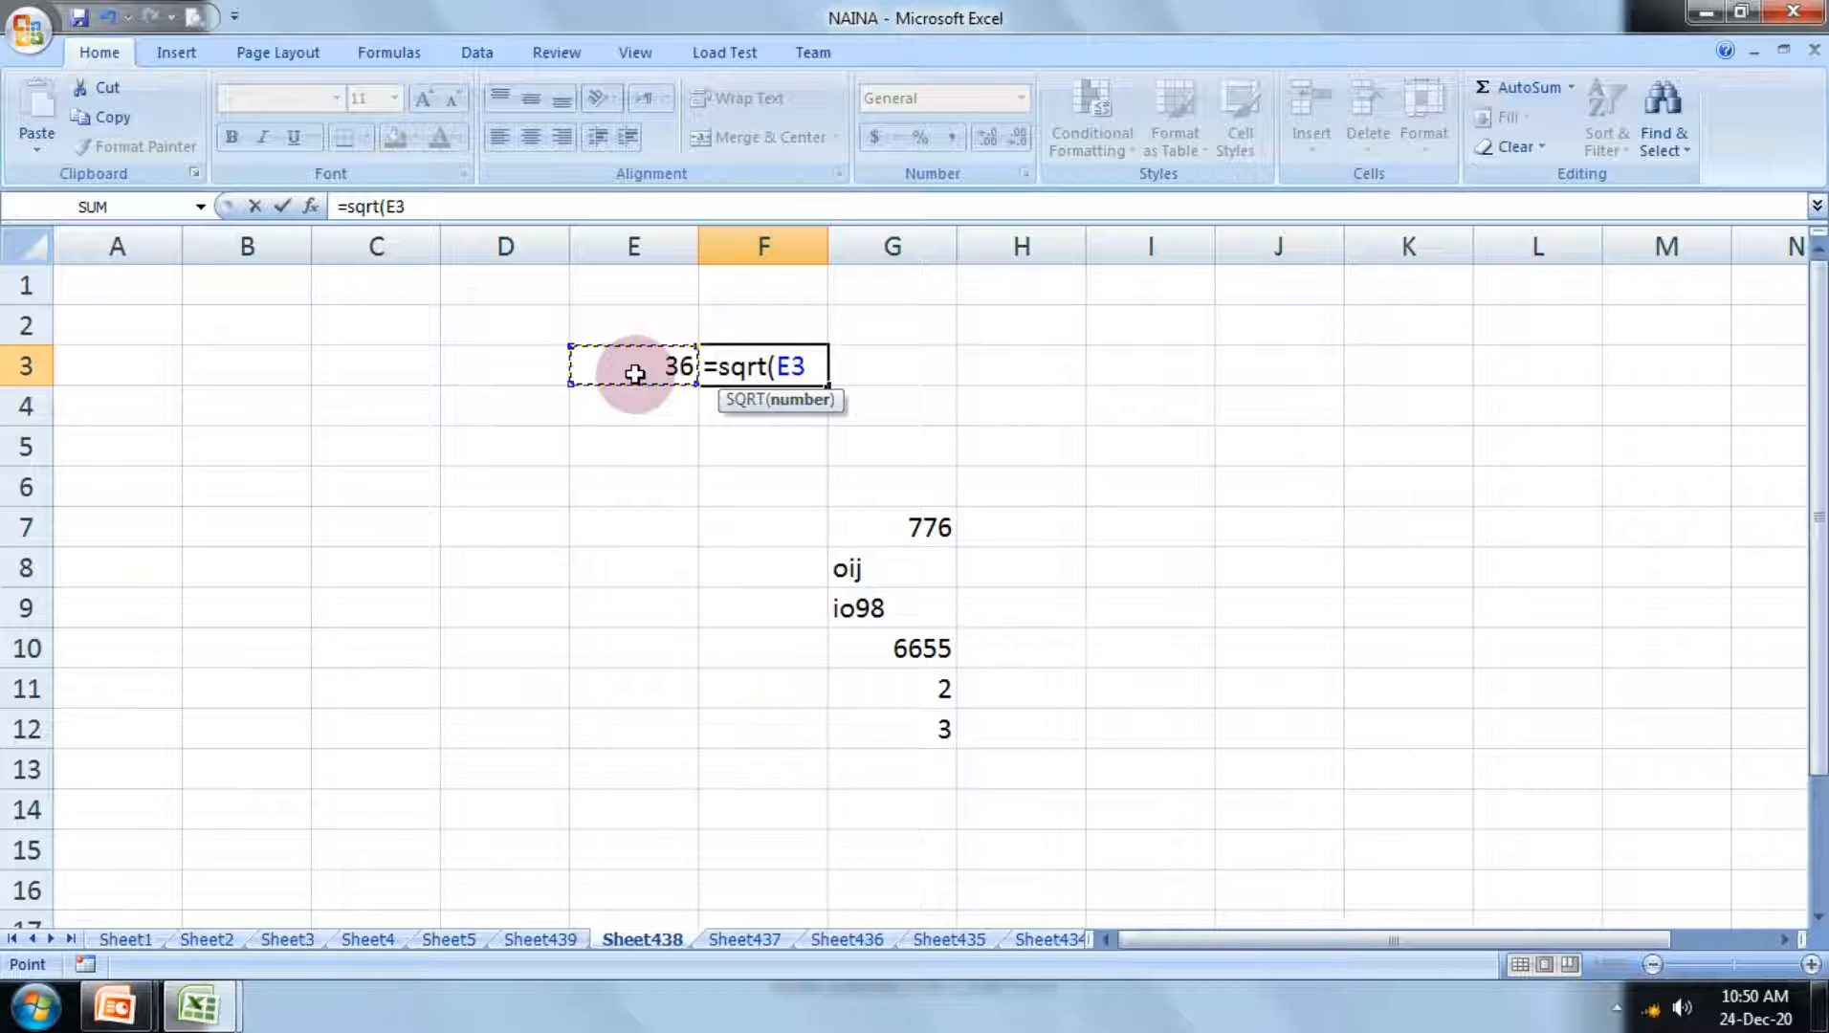
pyautogui.write(')')
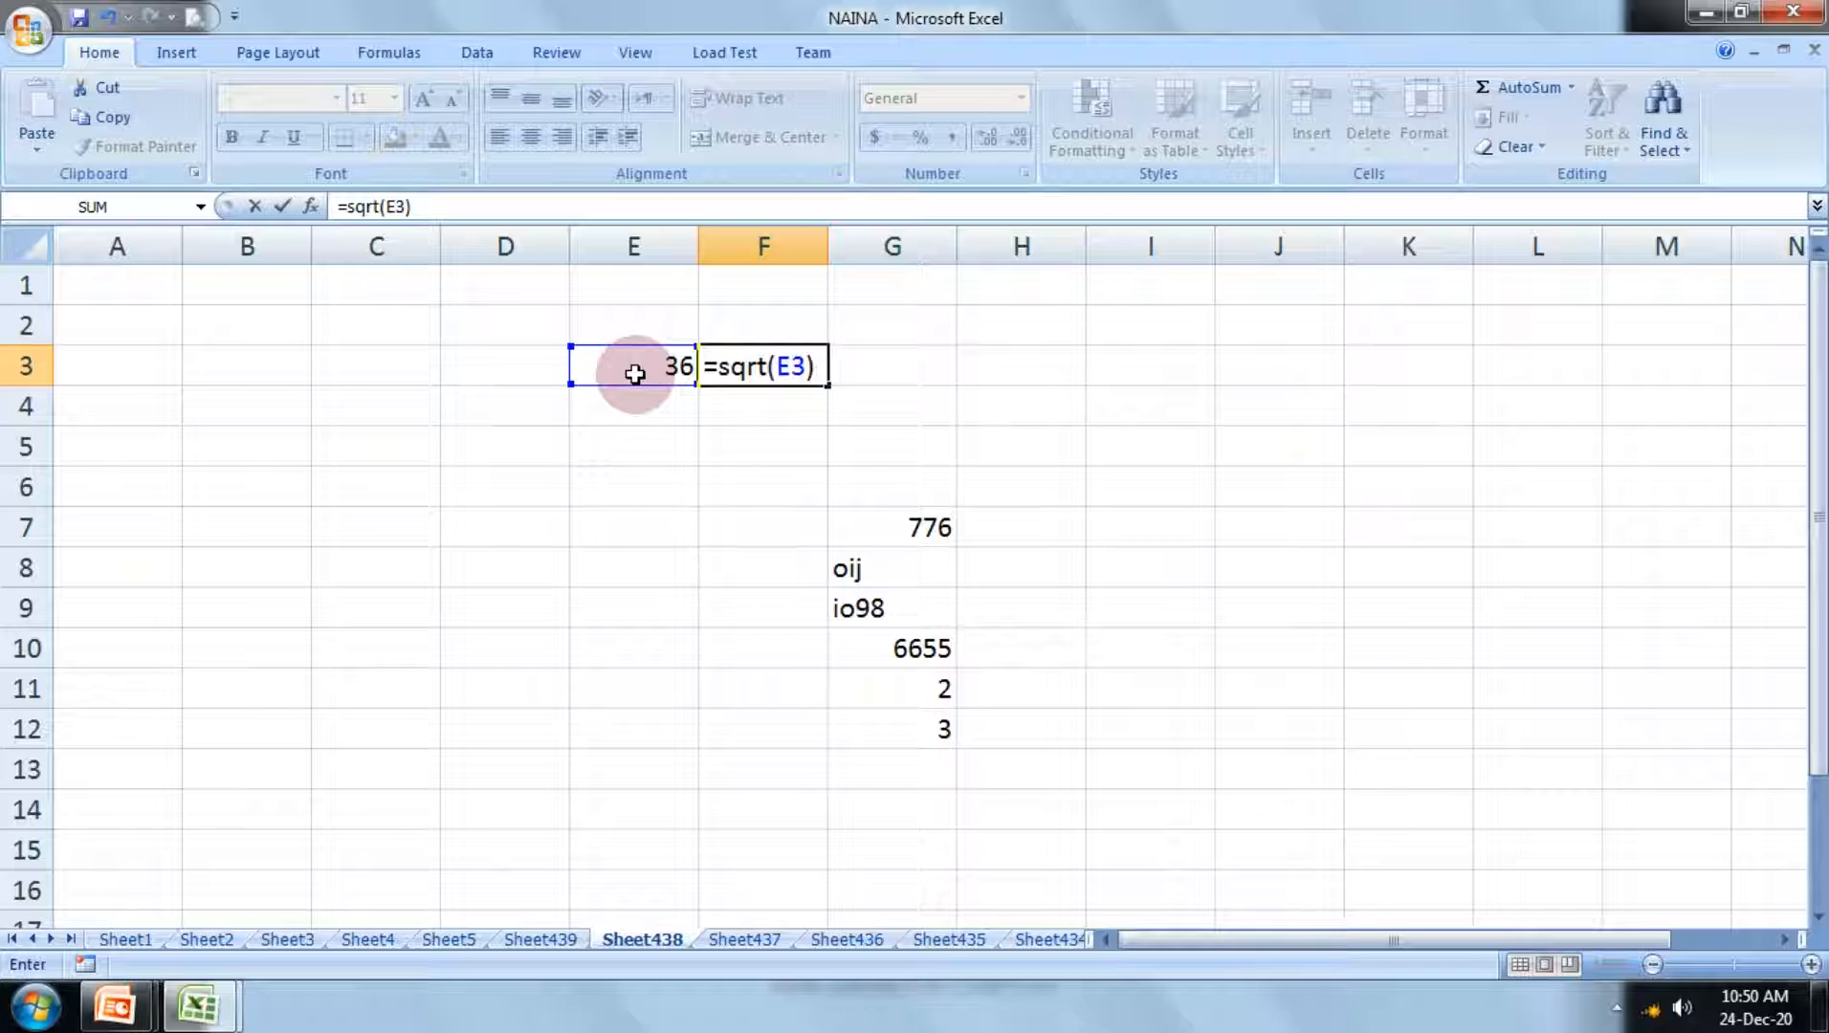
pyautogui.press('Return')
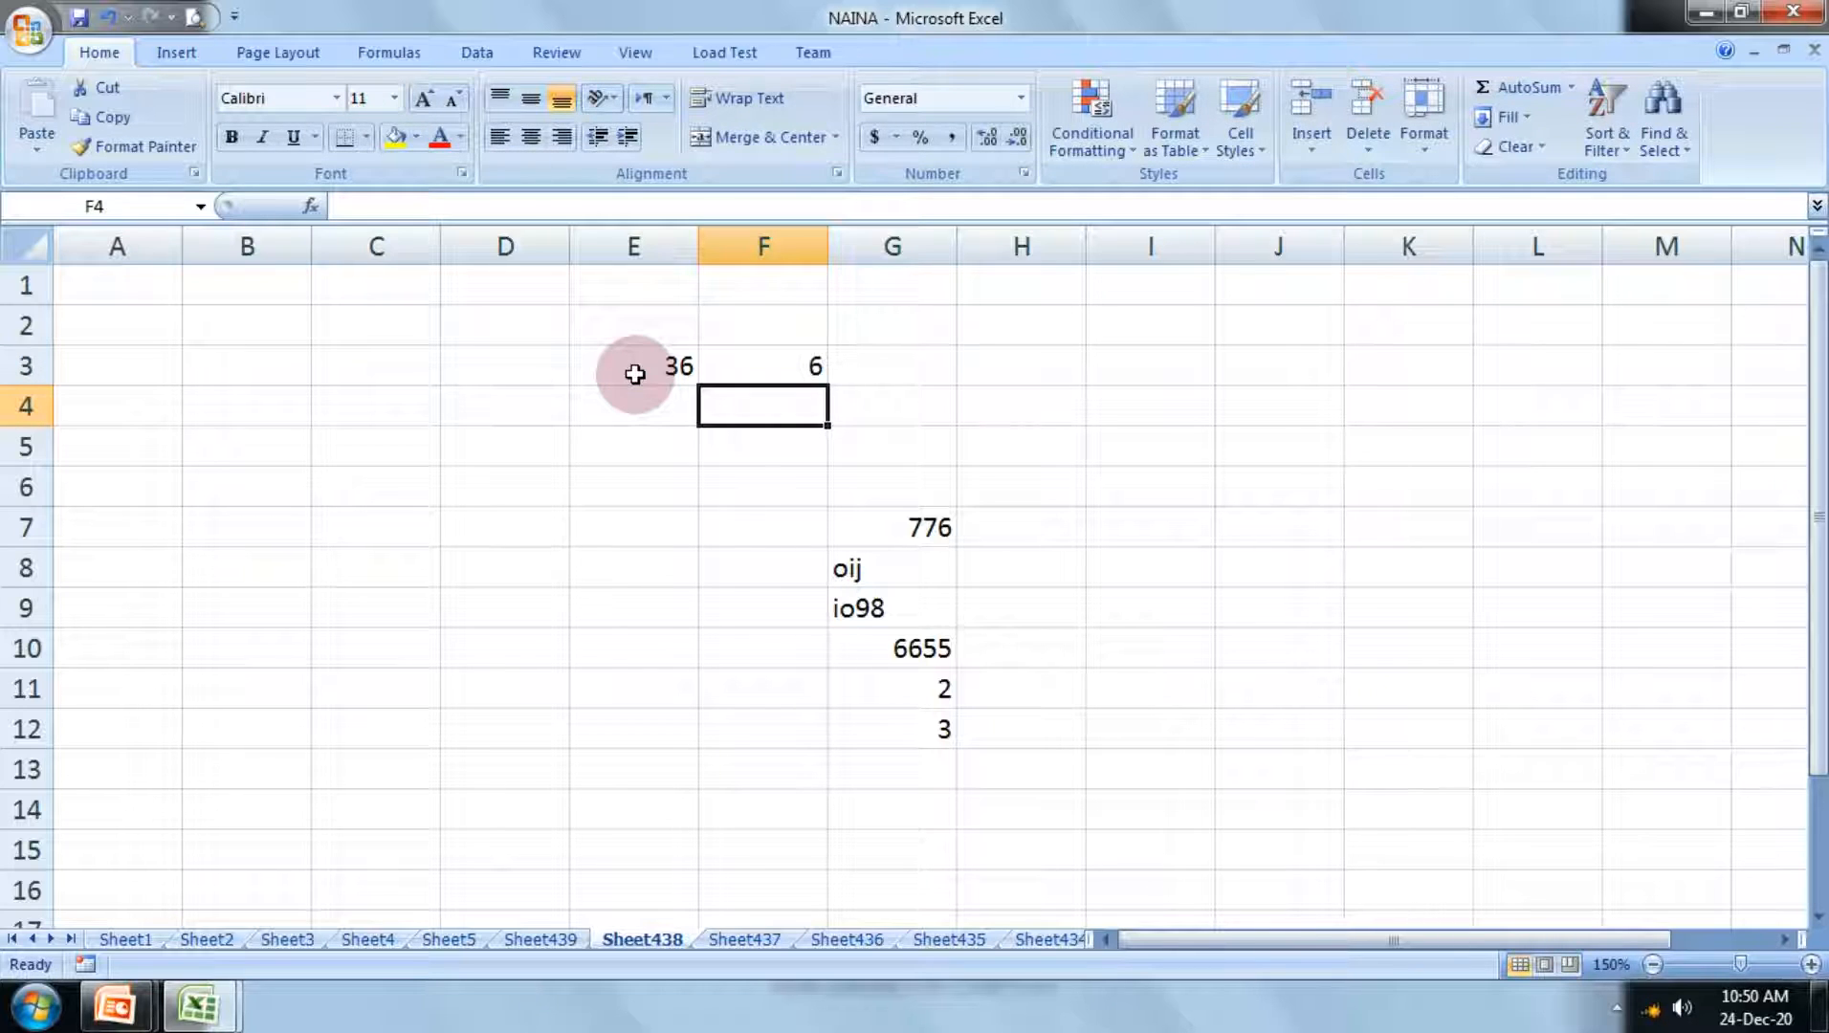
# Step: Enter 89 in cell E4 as a second sample number
pyautogui.press('Left')
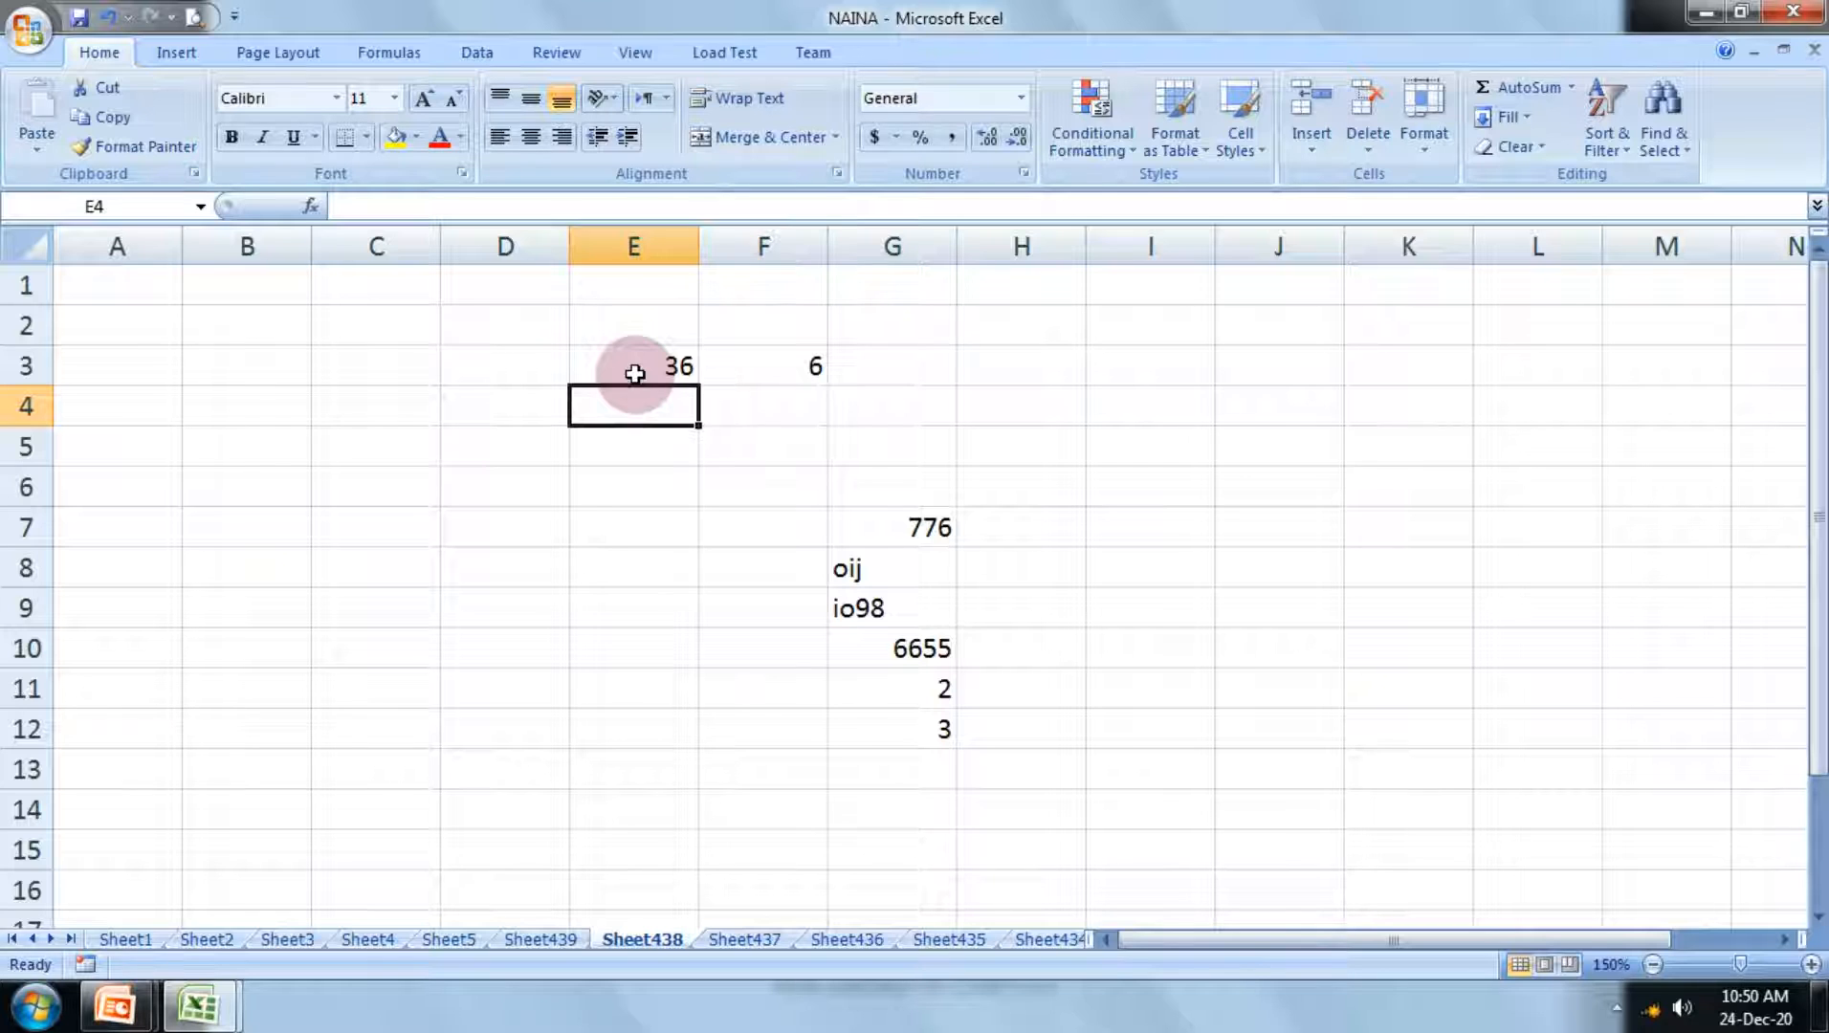
pyautogui.write('6')
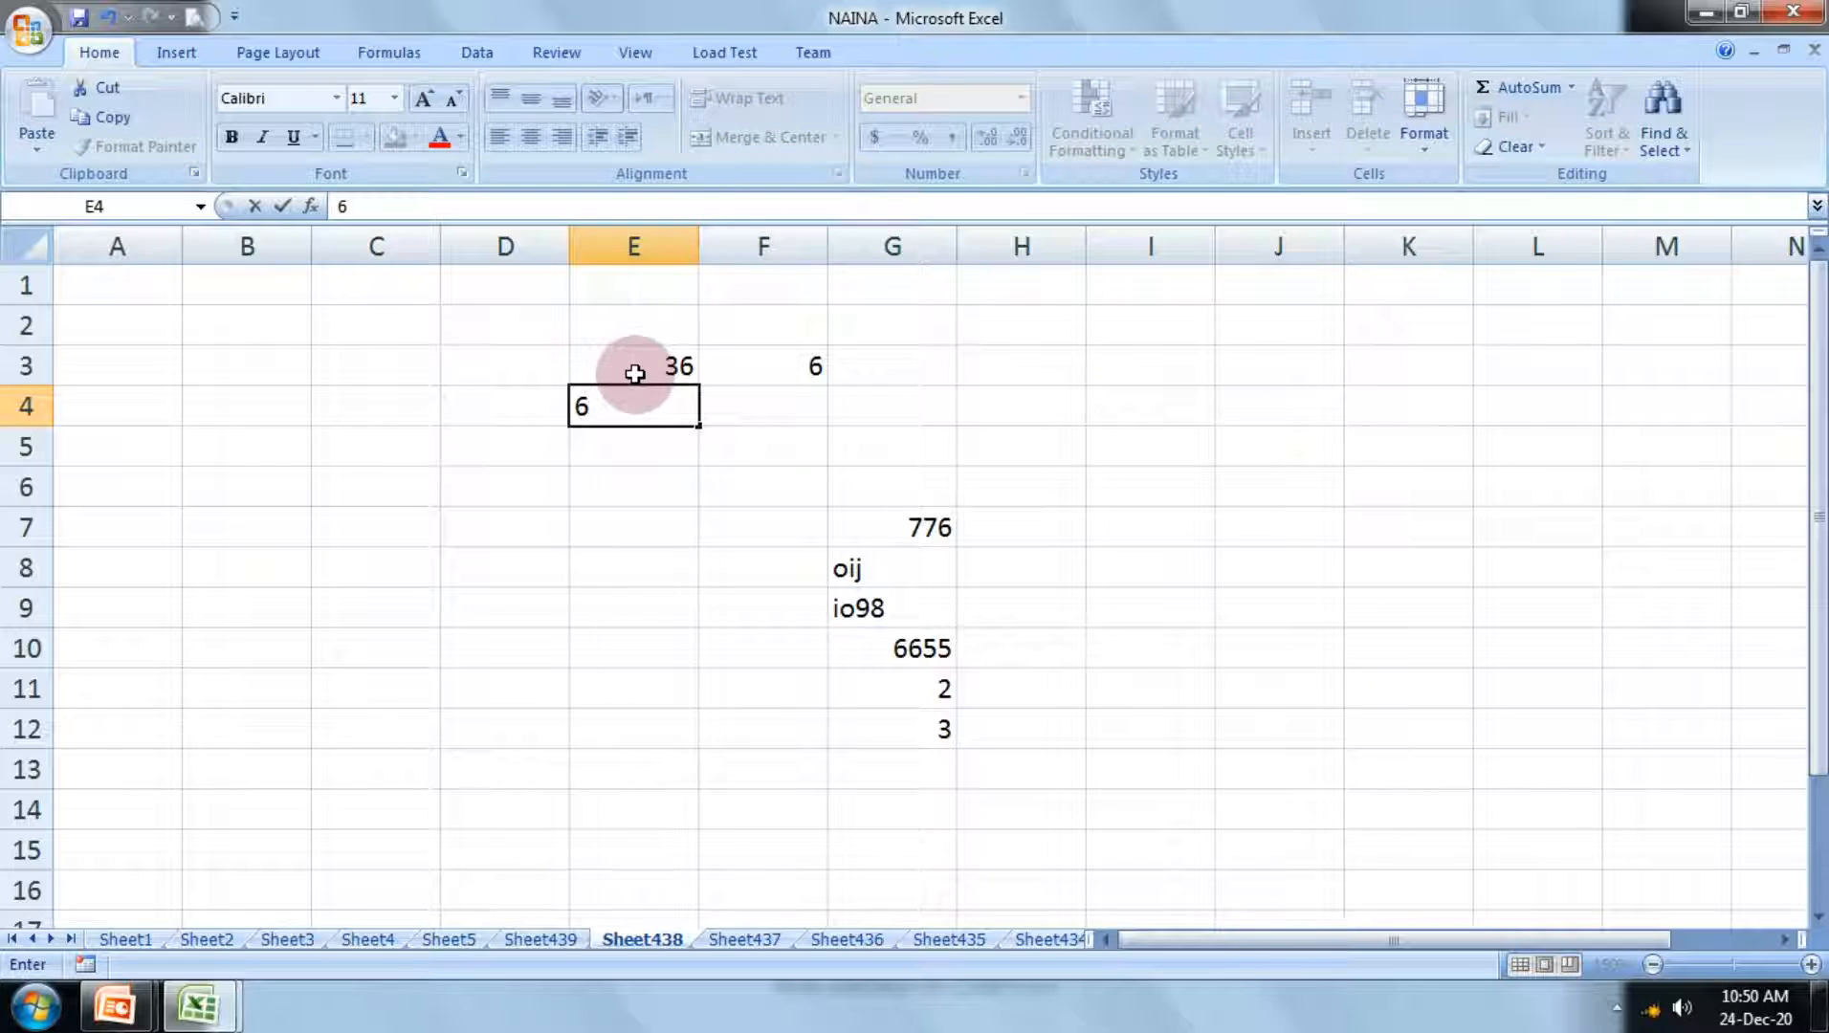
pyautogui.press('BackSpace')
pyautogui.write('89')
pyautogui.press('Return')
# Step: Calculate the square root of E4 in cell F4 with the formula =sqrt(E4)
pyautogui.press('Right')
pyautogui.press('Up')
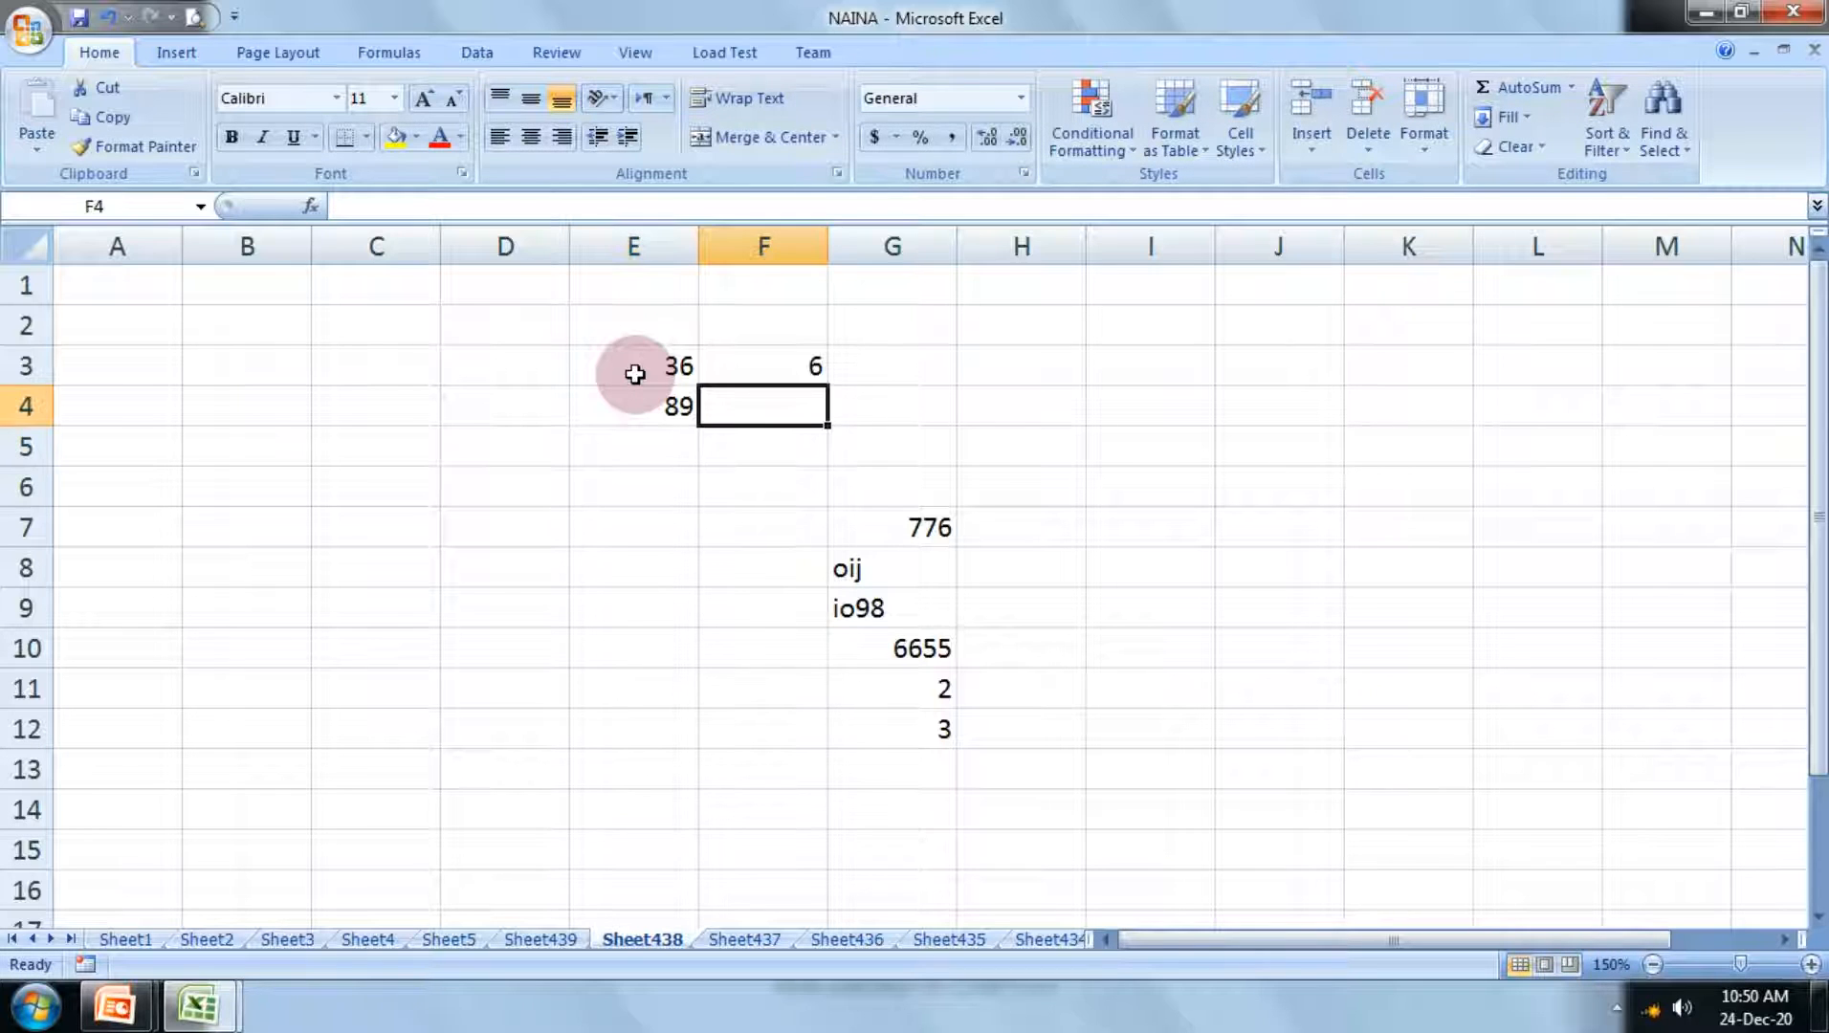
pyautogui.write('=')
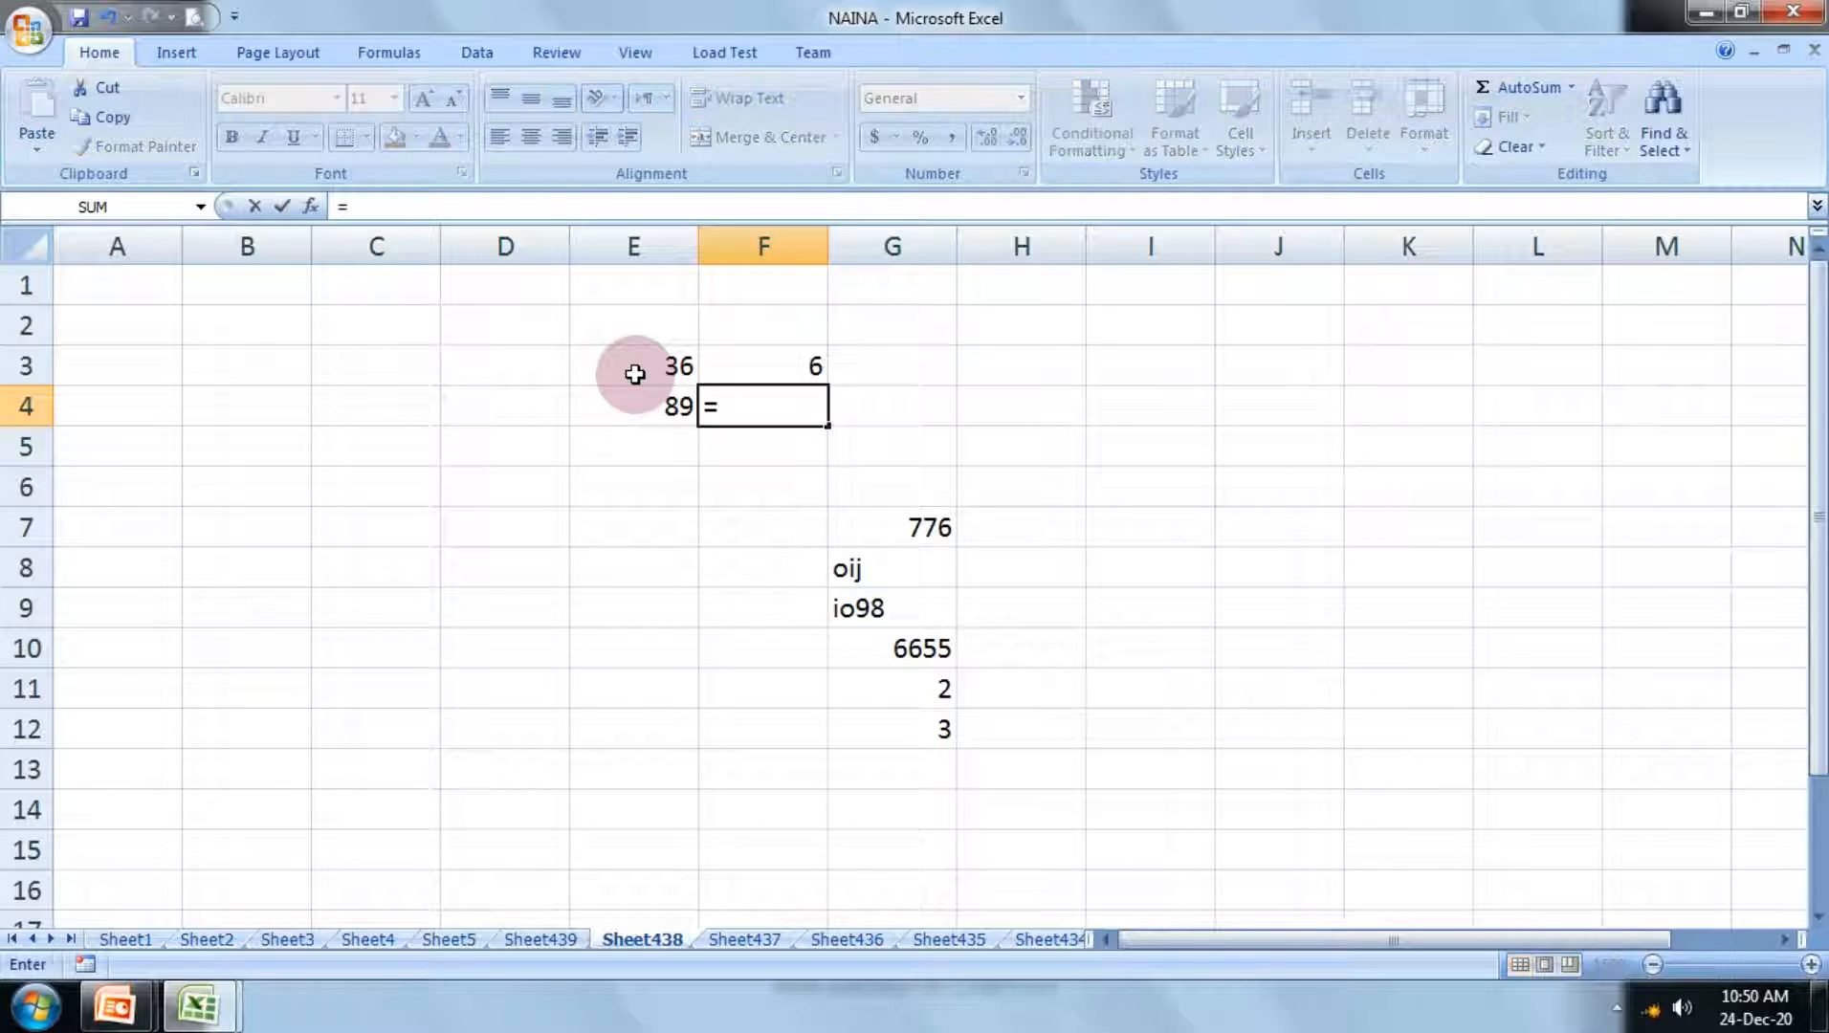
pyautogui.write('s')
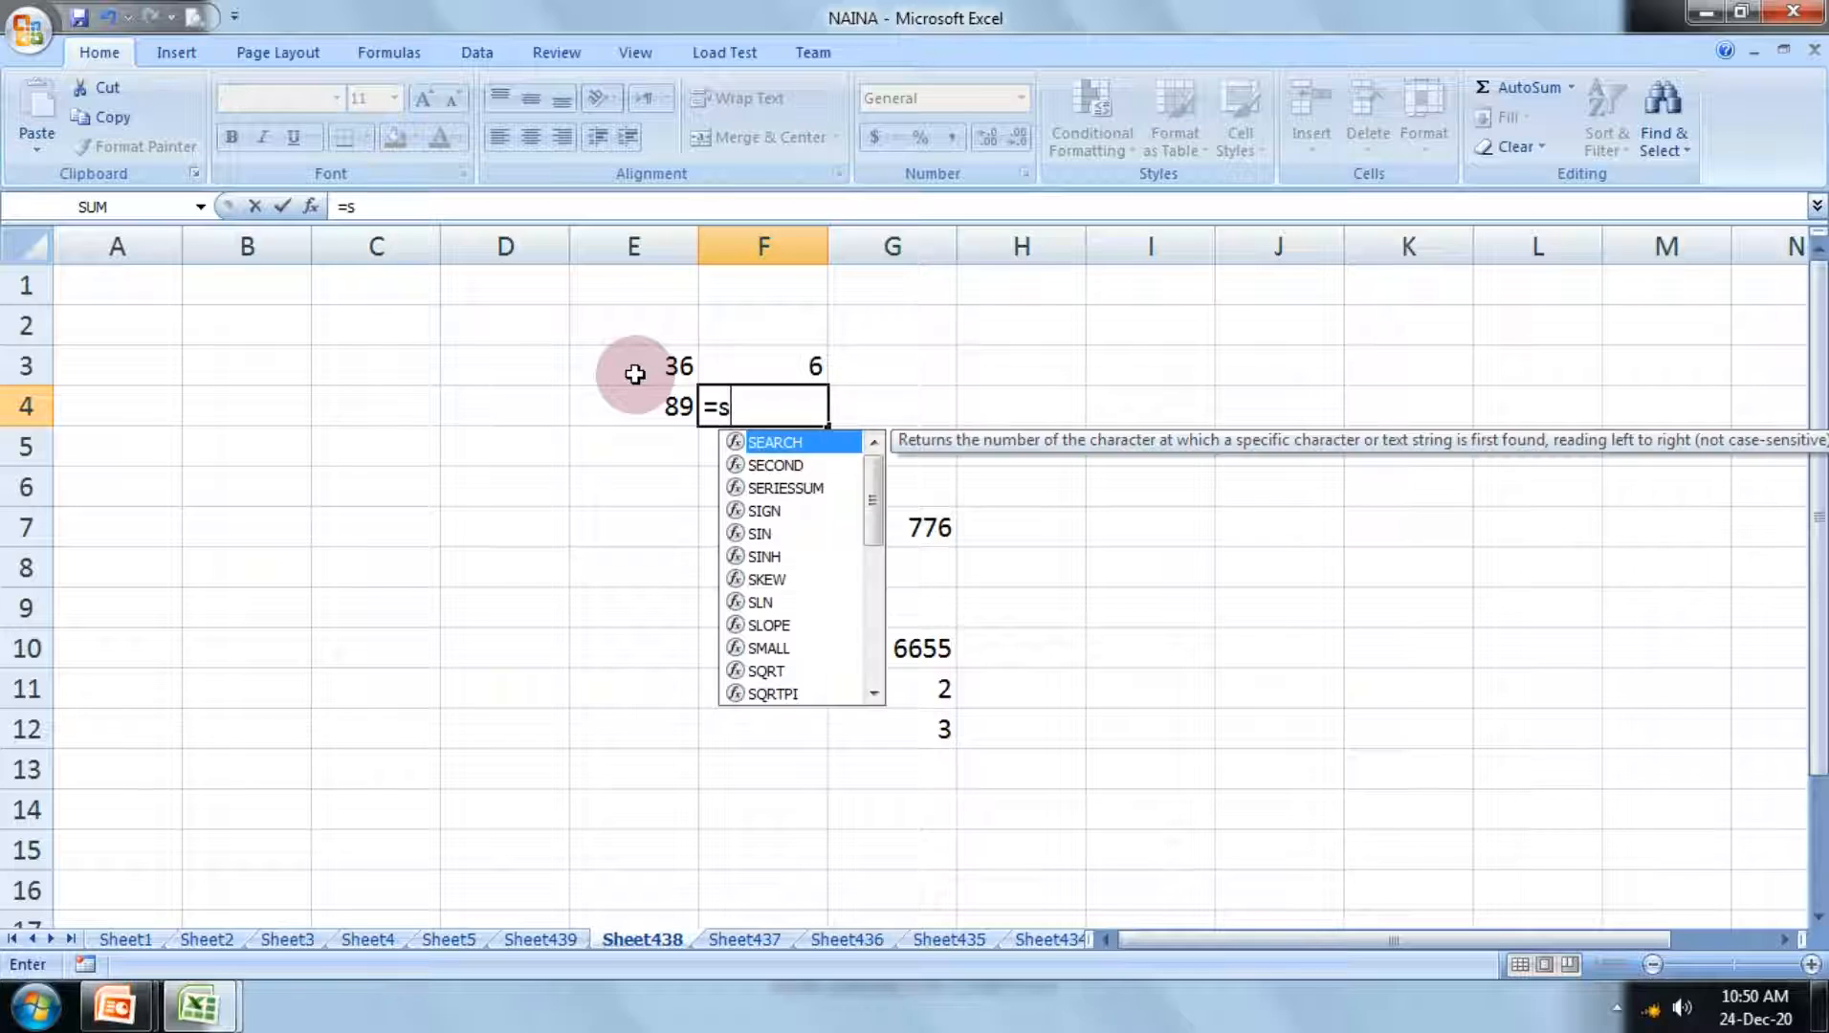
pyautogui.write('qrt')
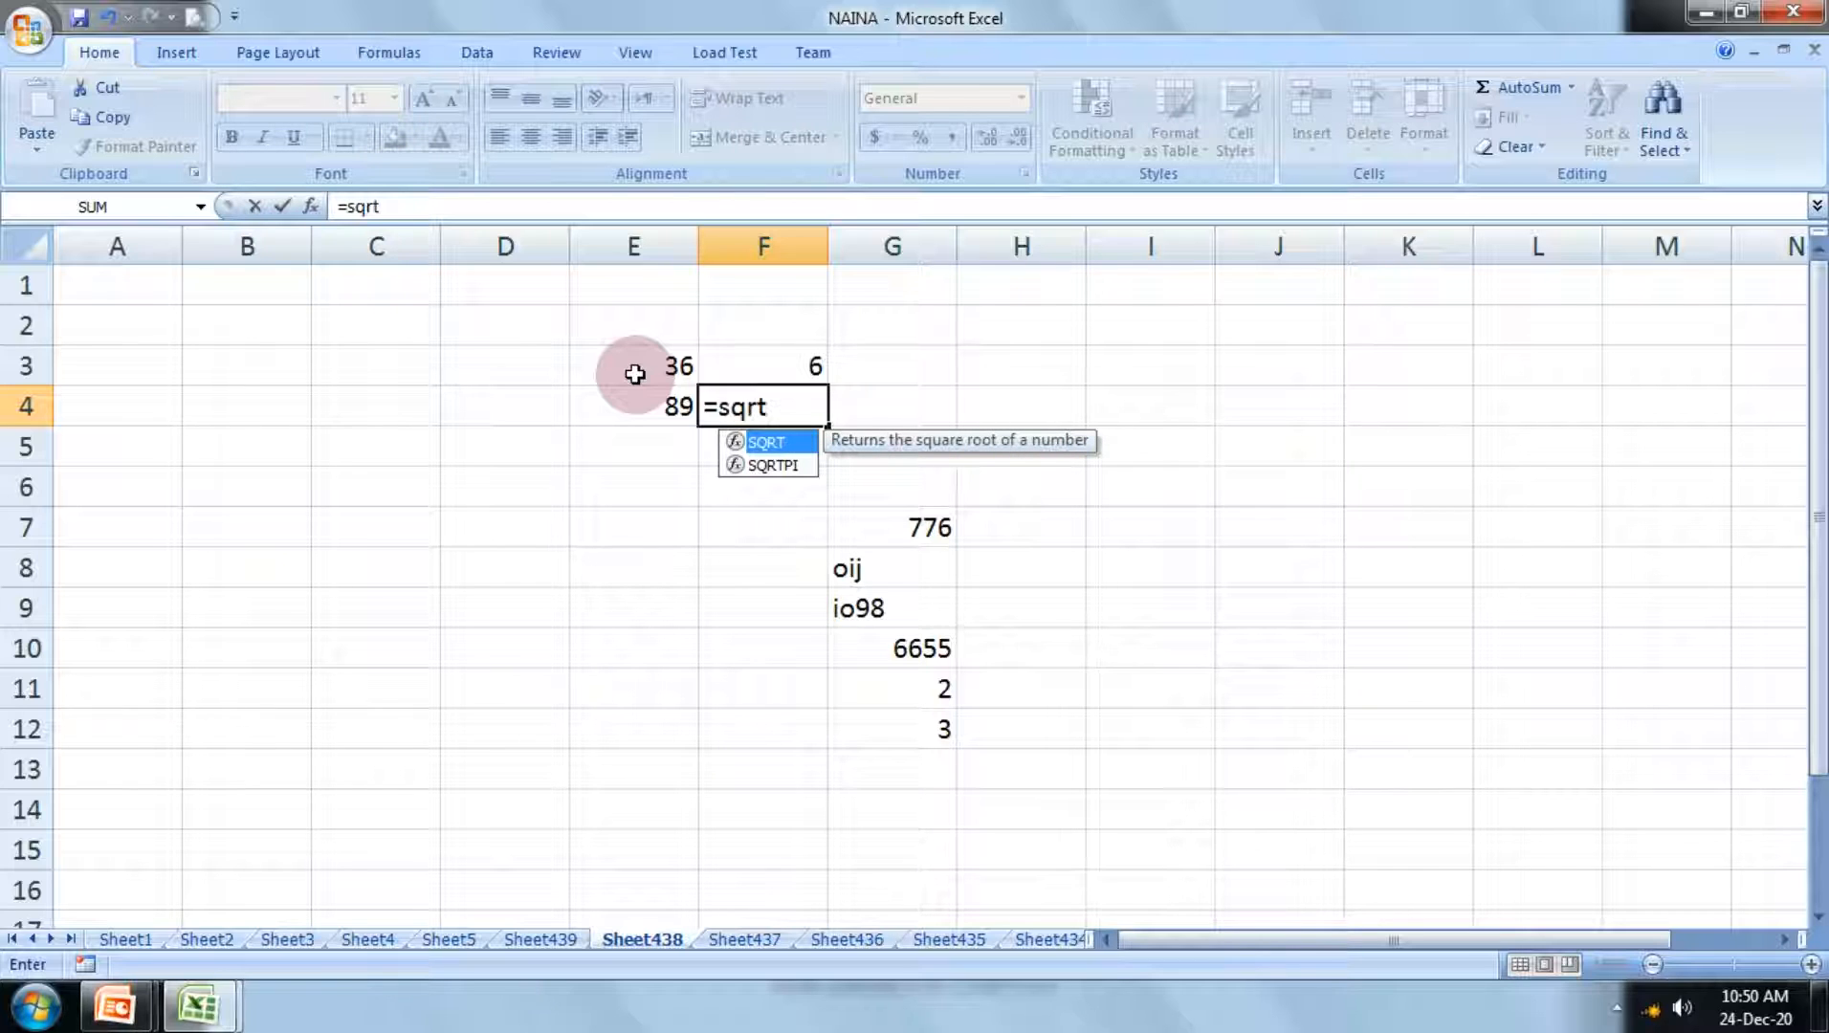
pyautogui.write('(')
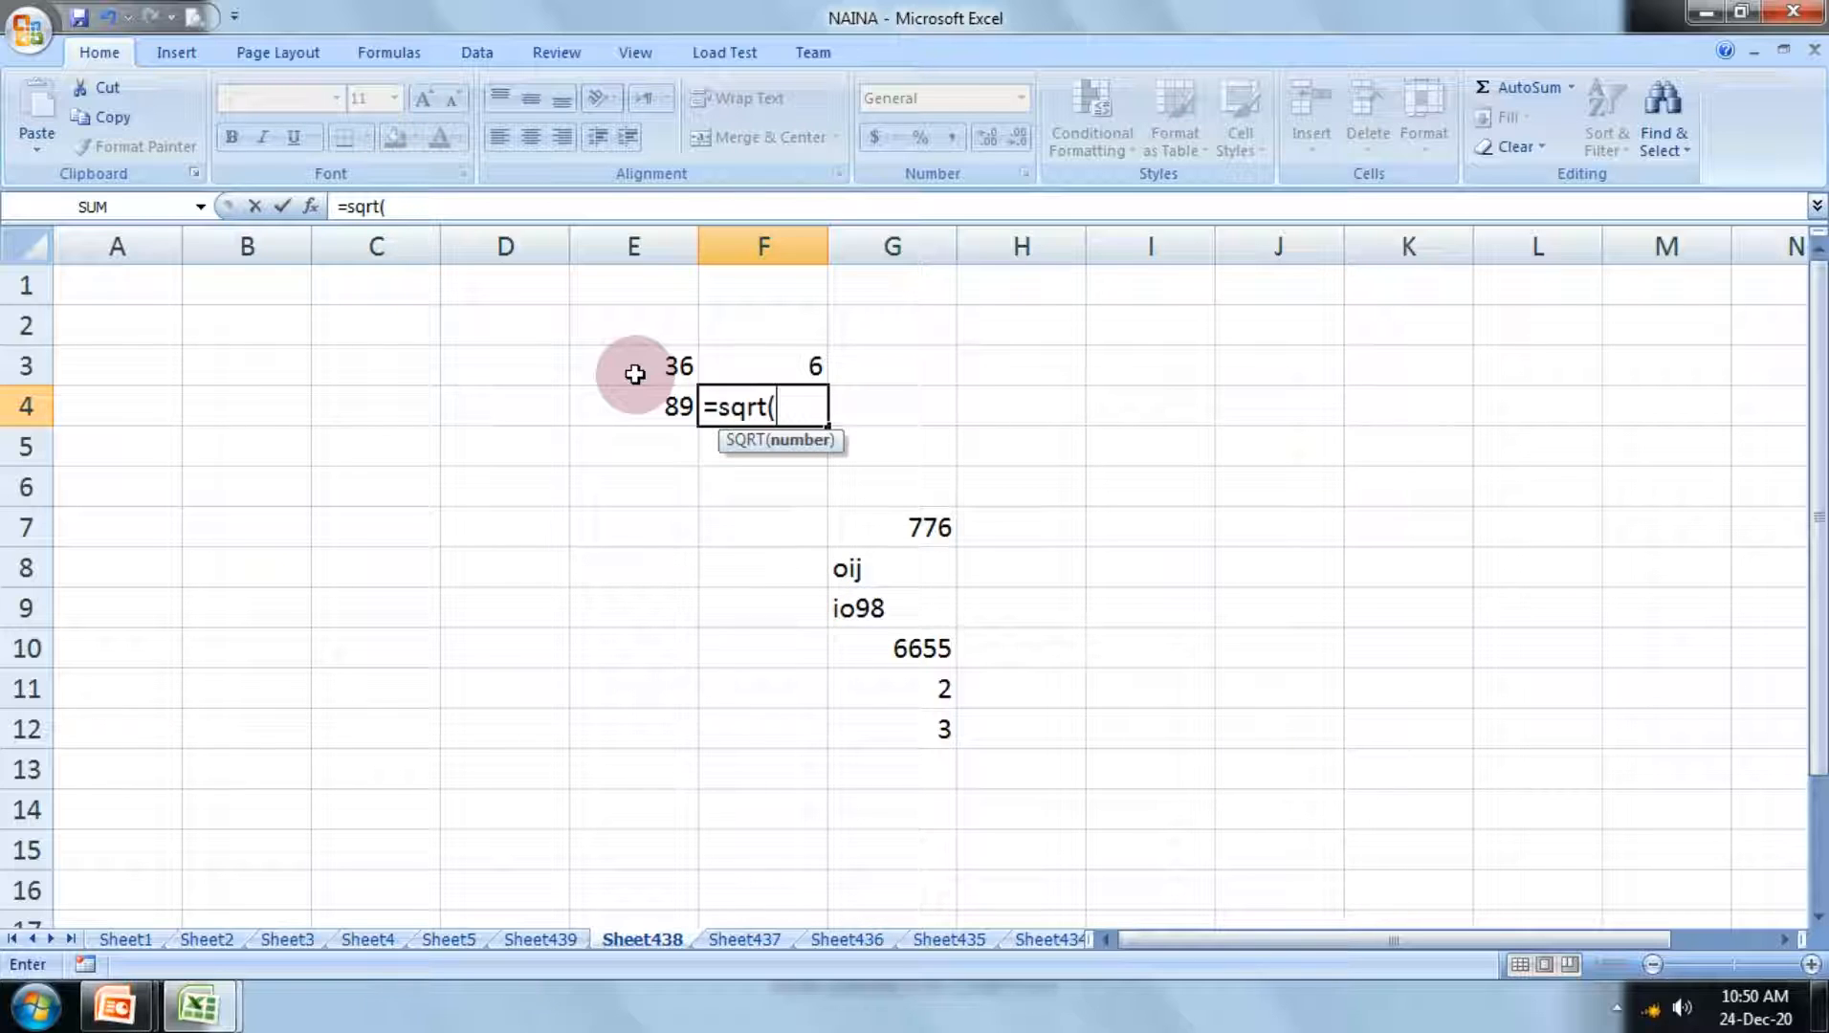
pyautogui.click(638, 406)
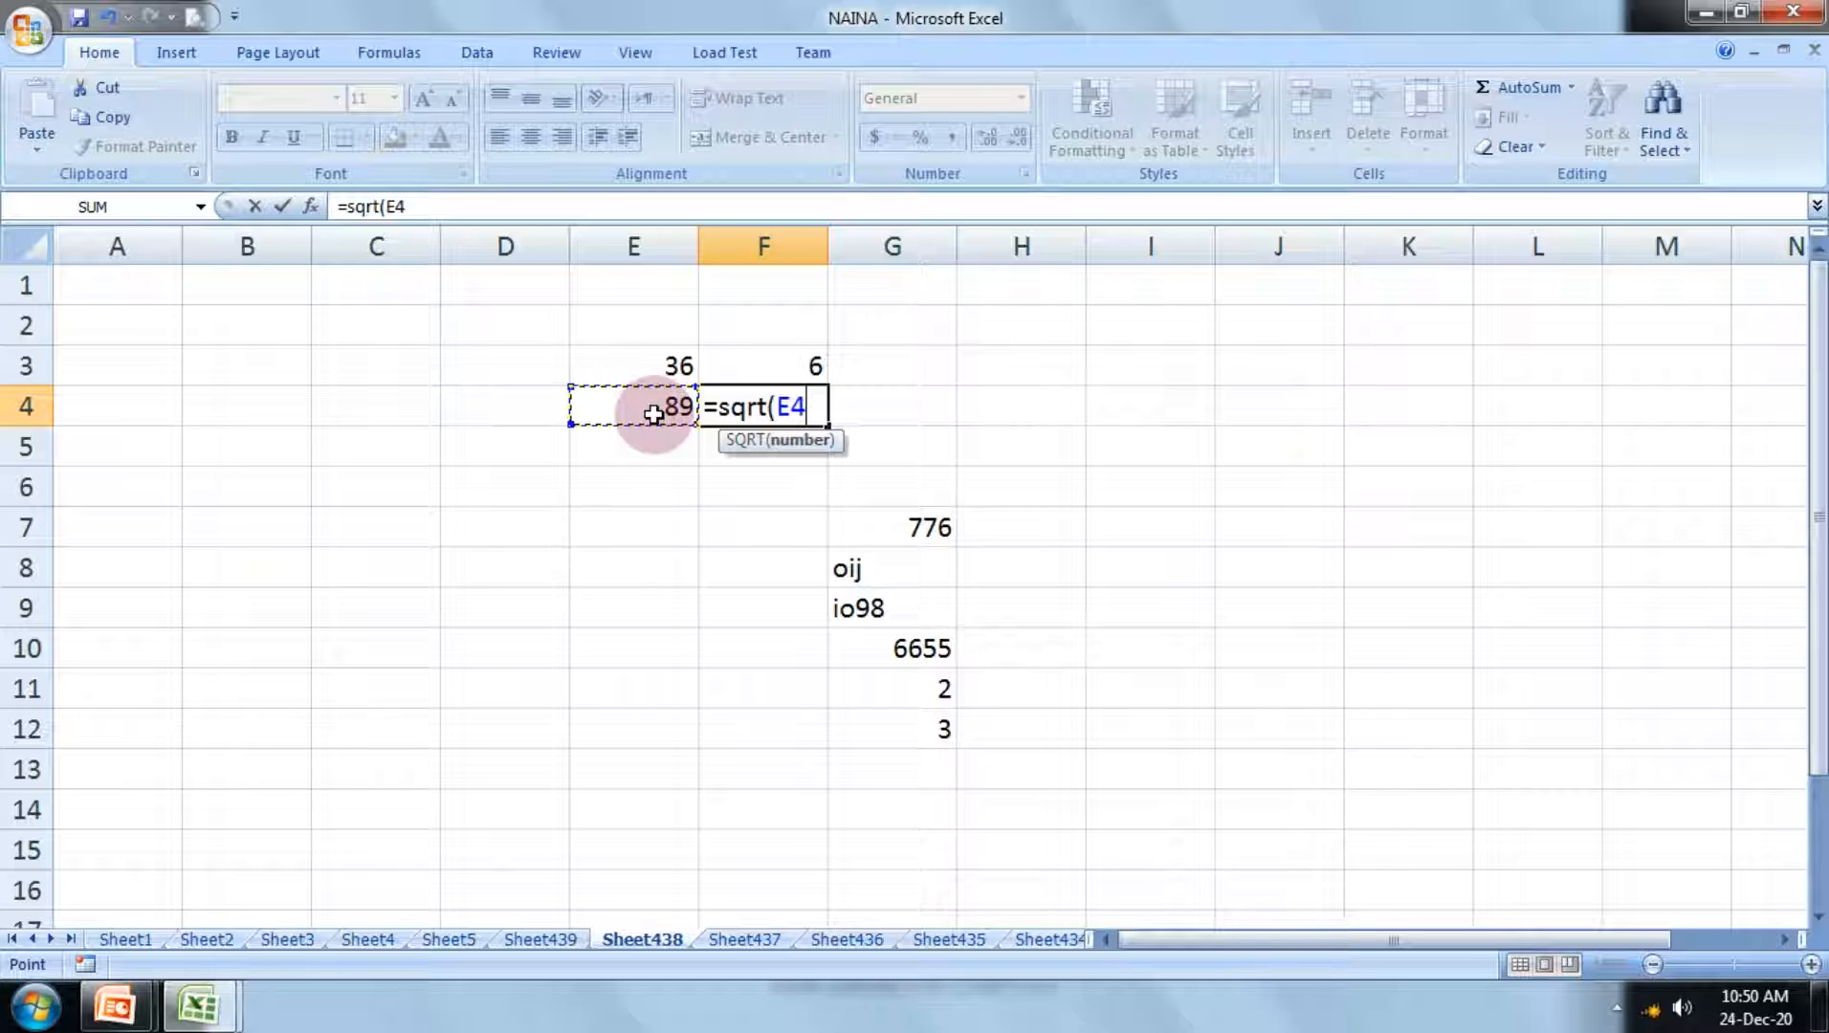
pyautogui.write(')')
pyautogui.press('Return')
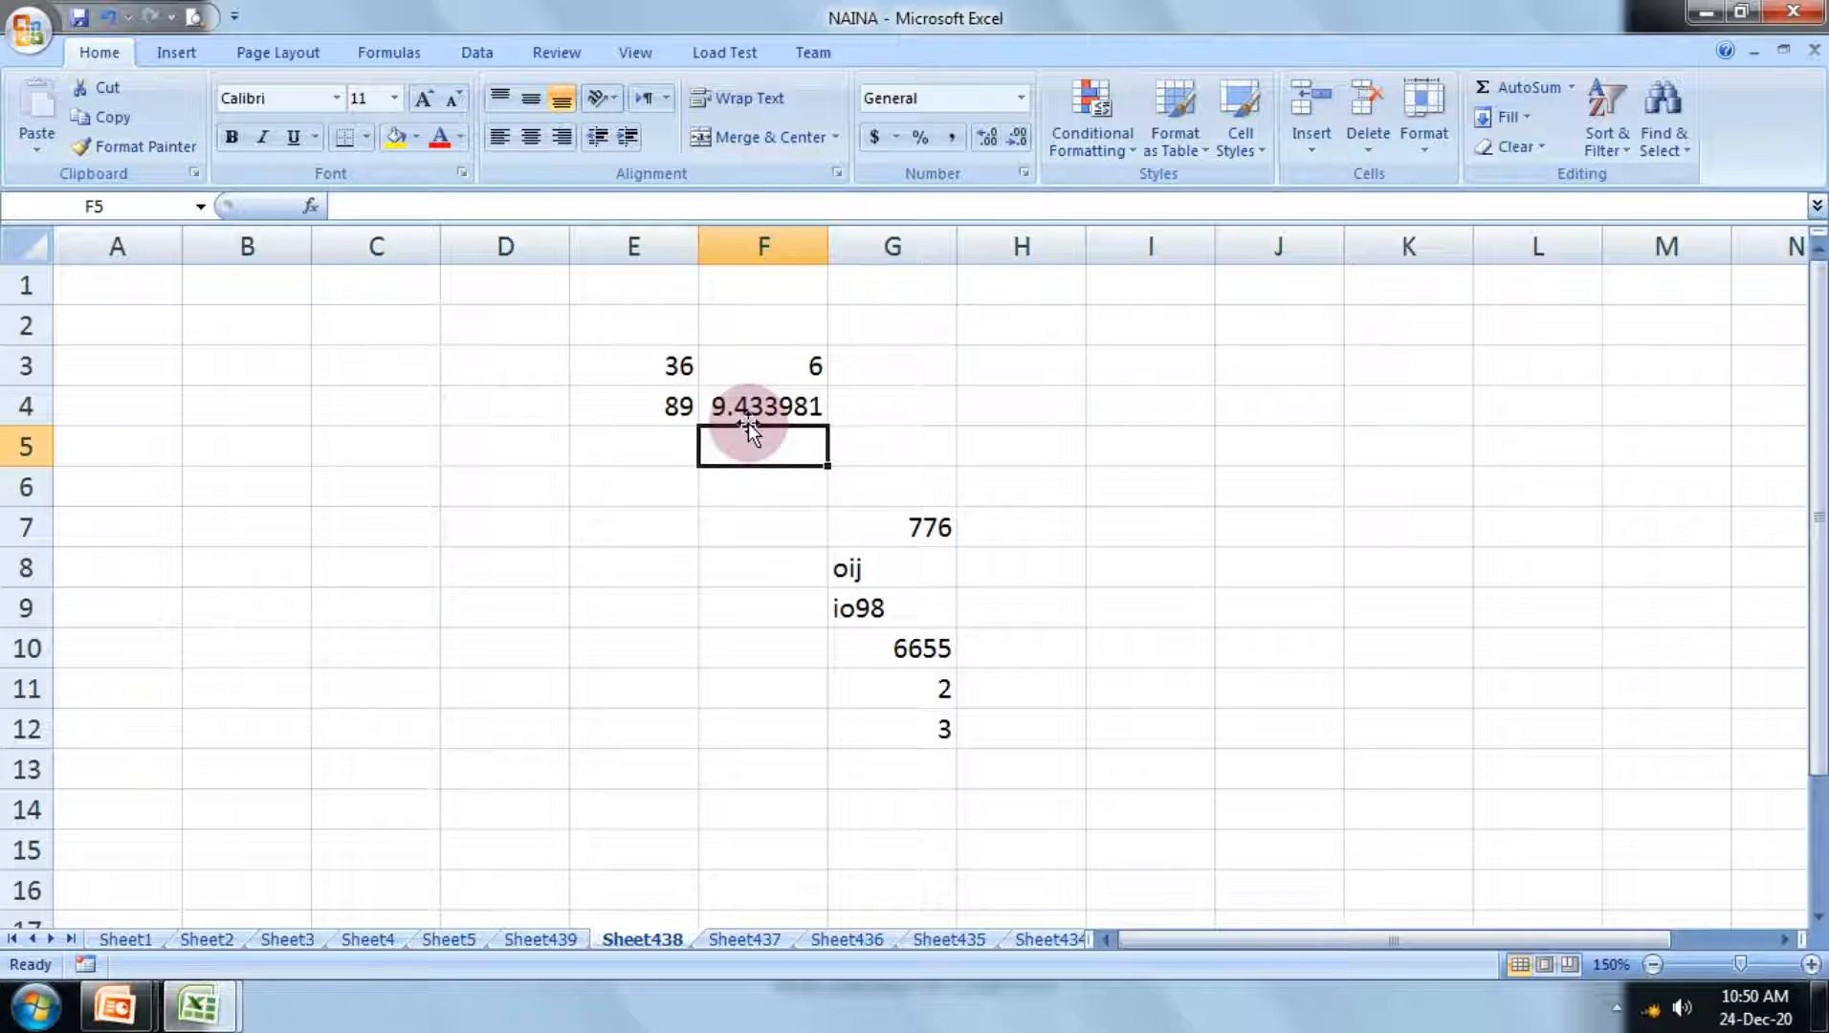
# Step: Replace the sample numbers with perfect squares, setting E4 to 81 and E3 to 256
pyautogui.press('Left')
pyautogui.press('Up')
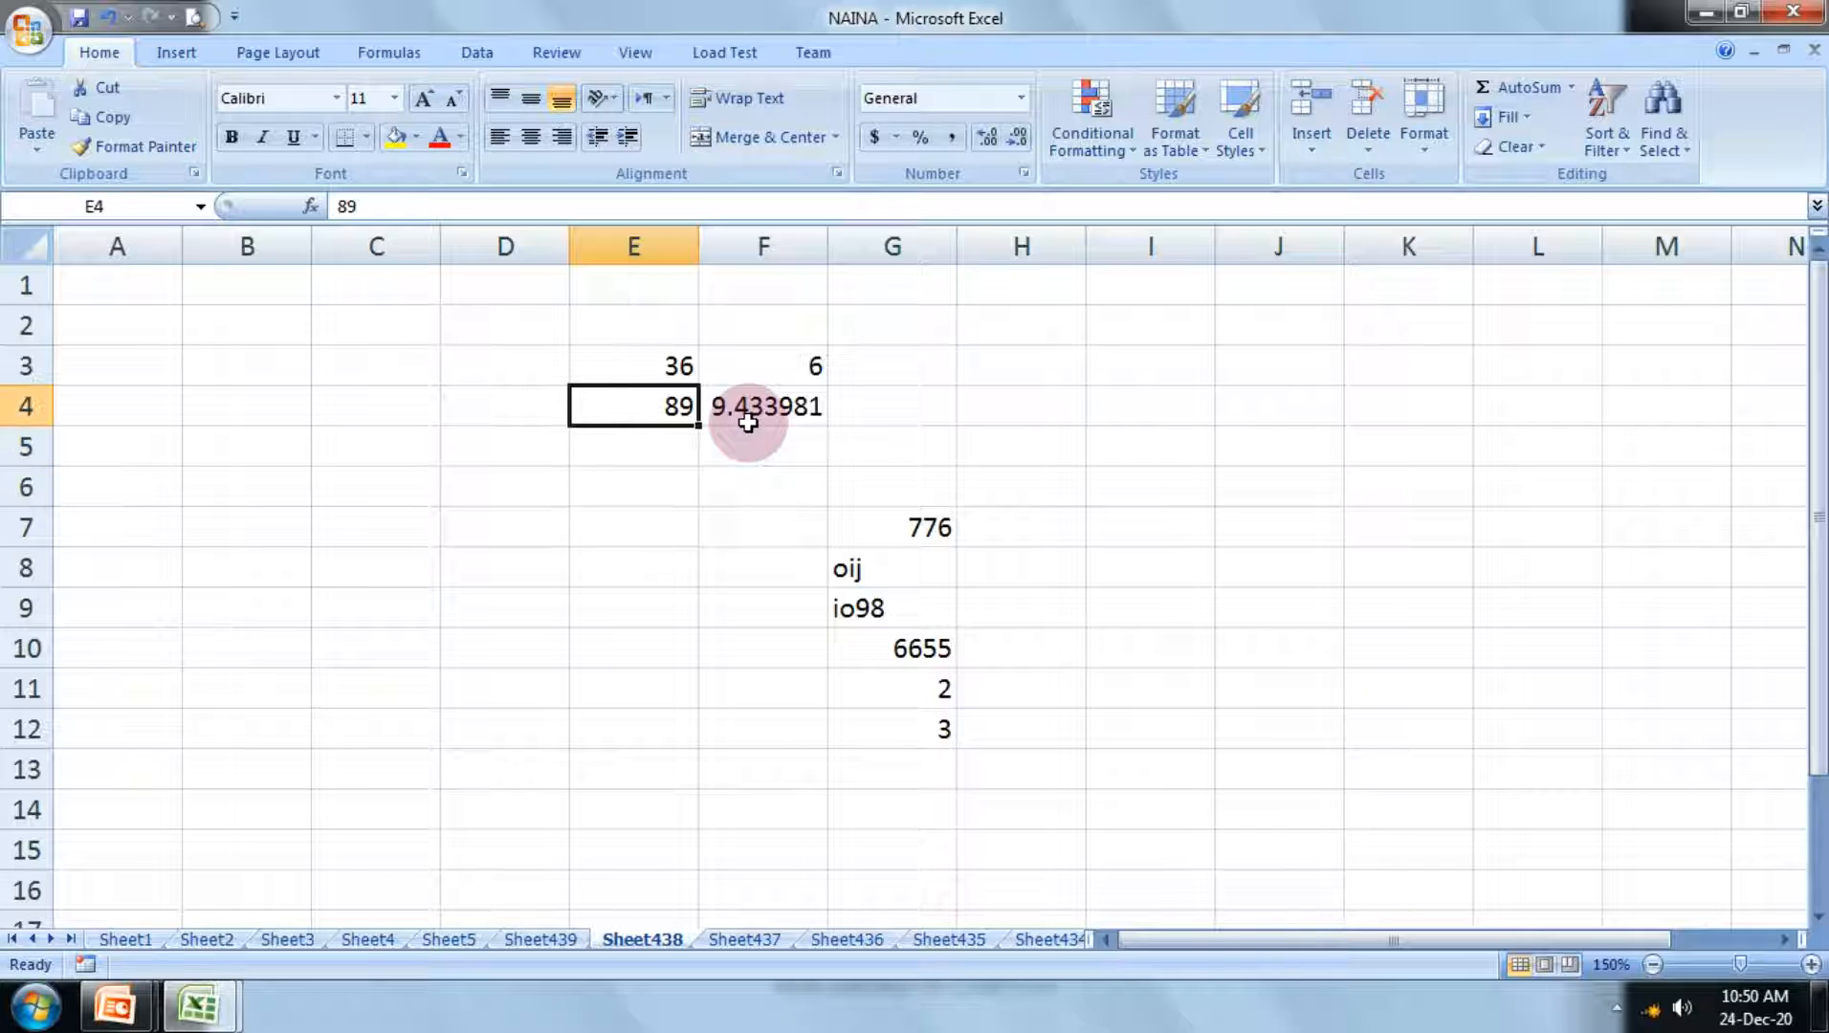
pyautogui.write('8')
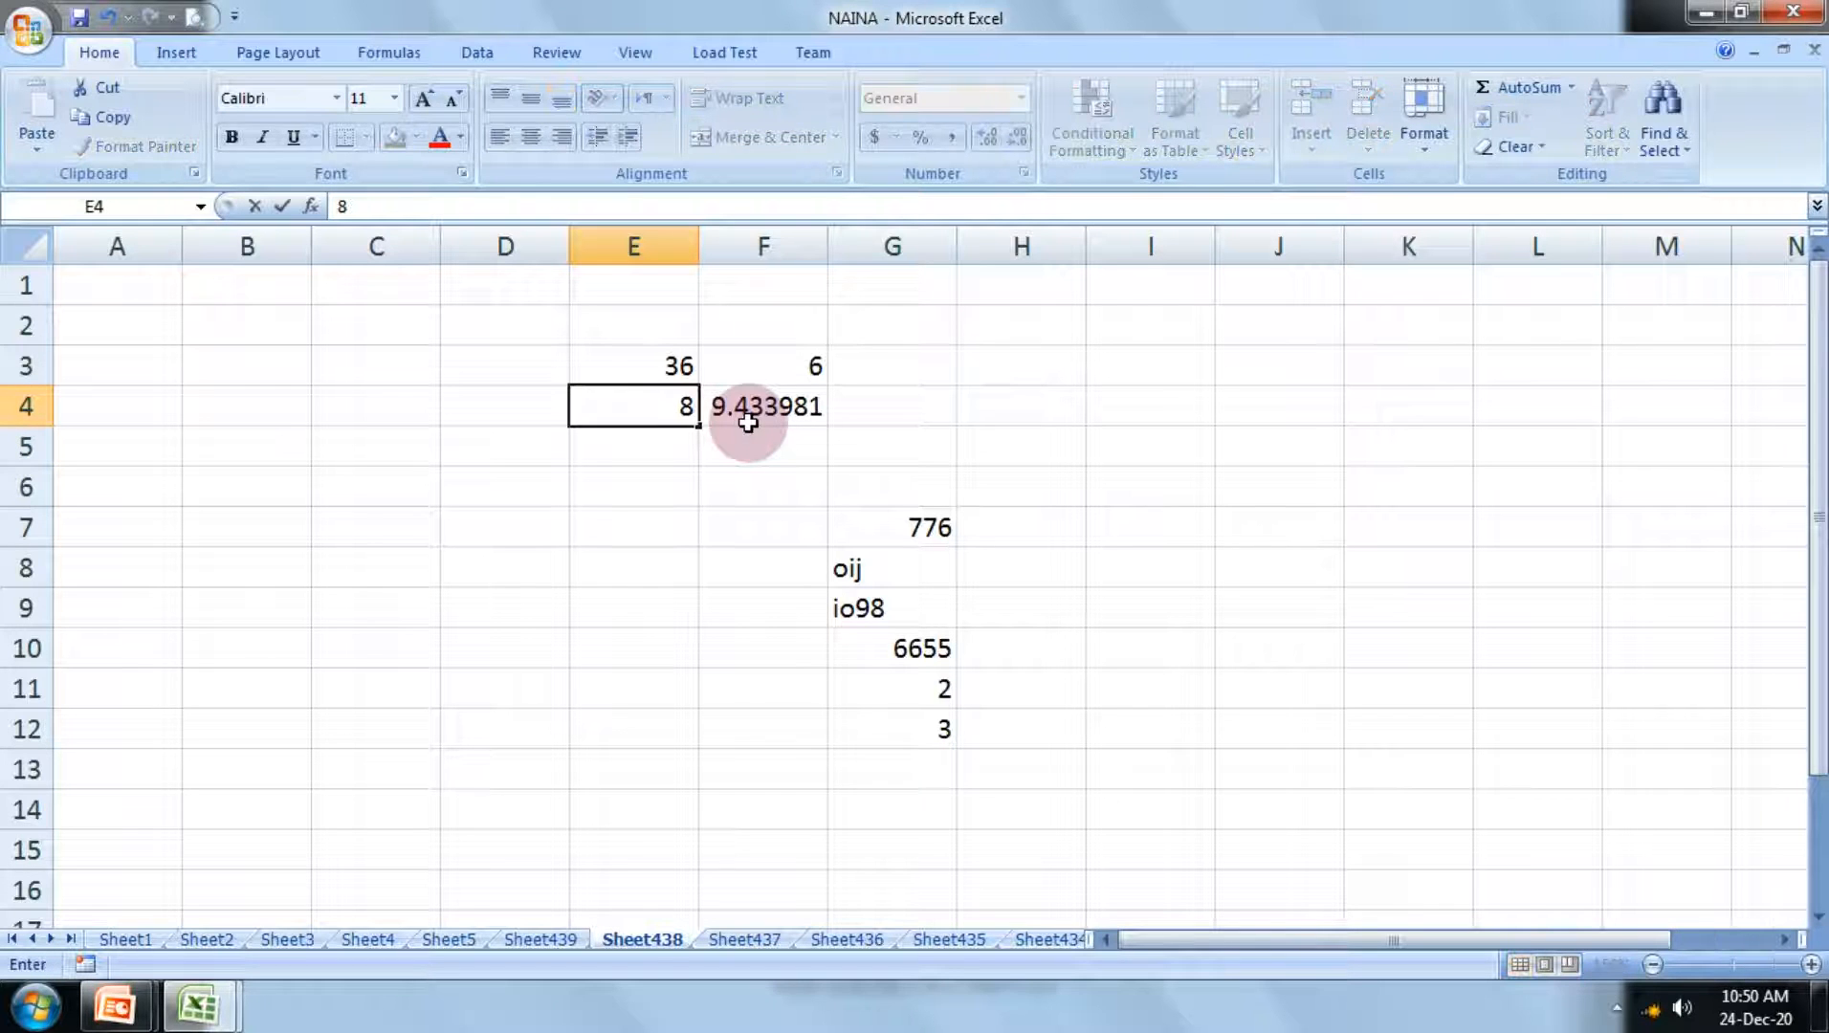
pyautogui.write('1')
pyautogui.press('Return')
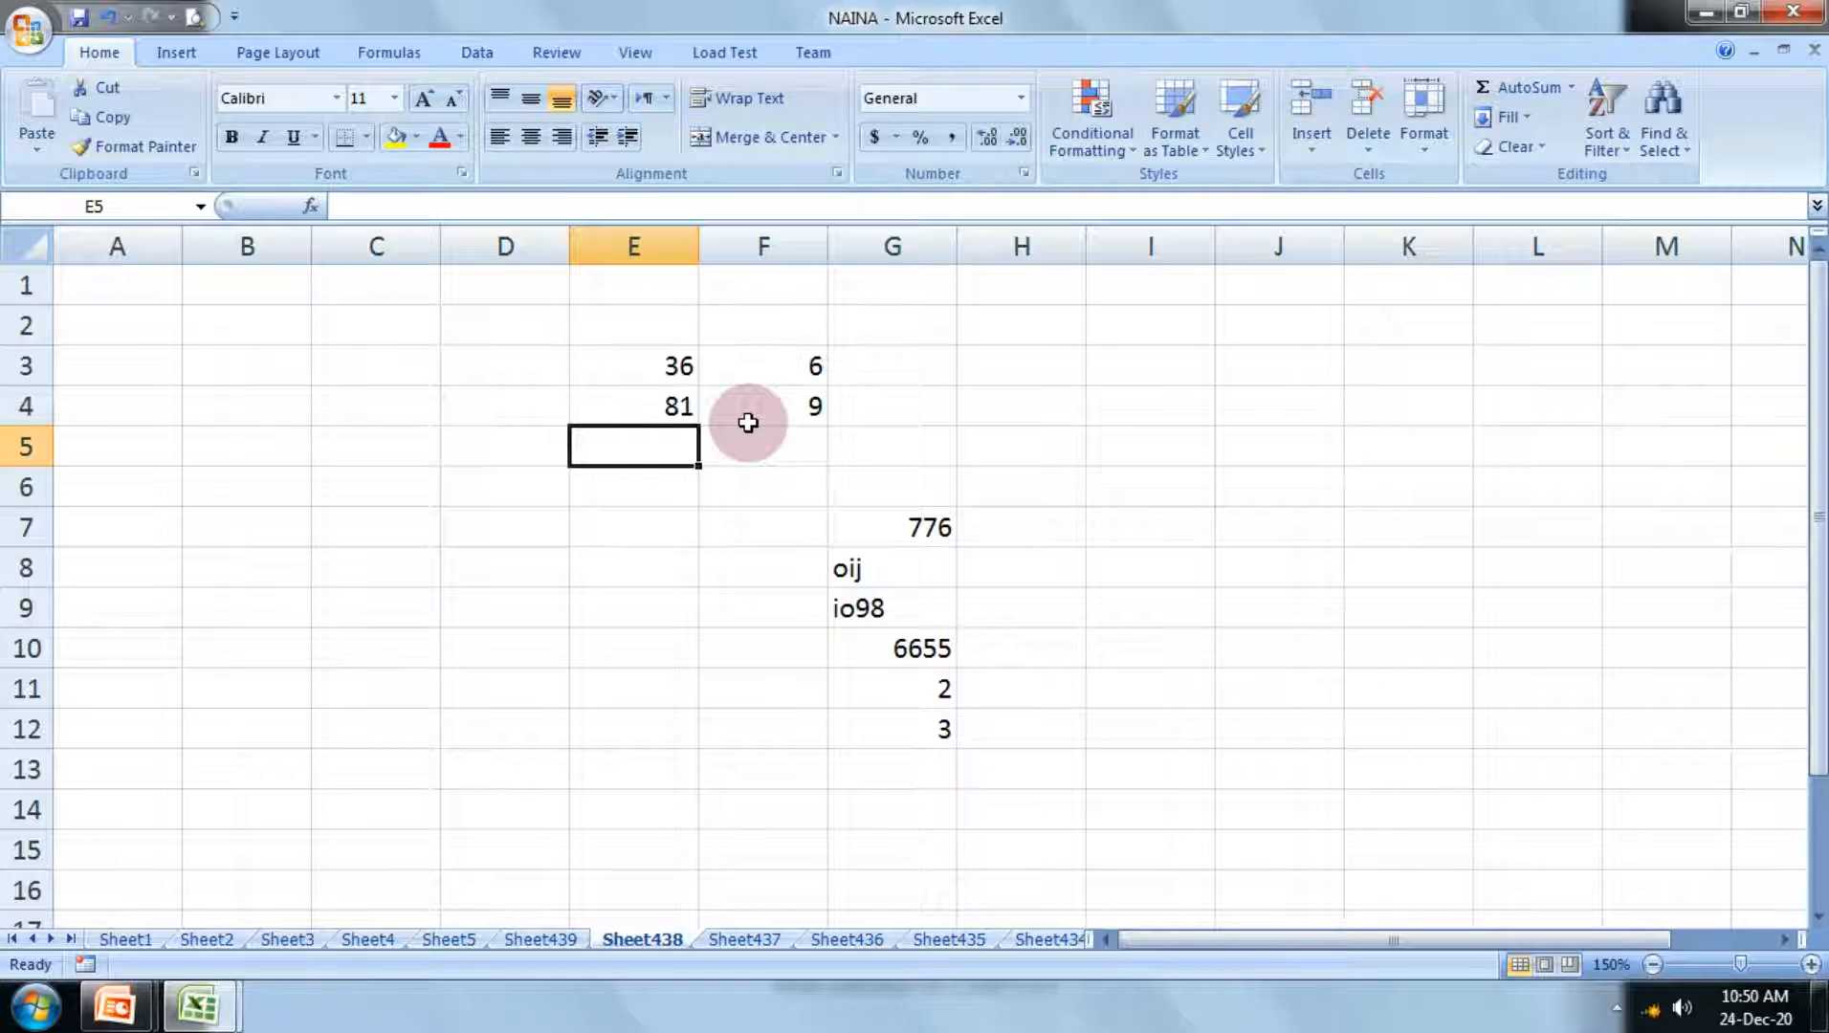
pyautogui.press('Up')
pyautogui.press('Up')
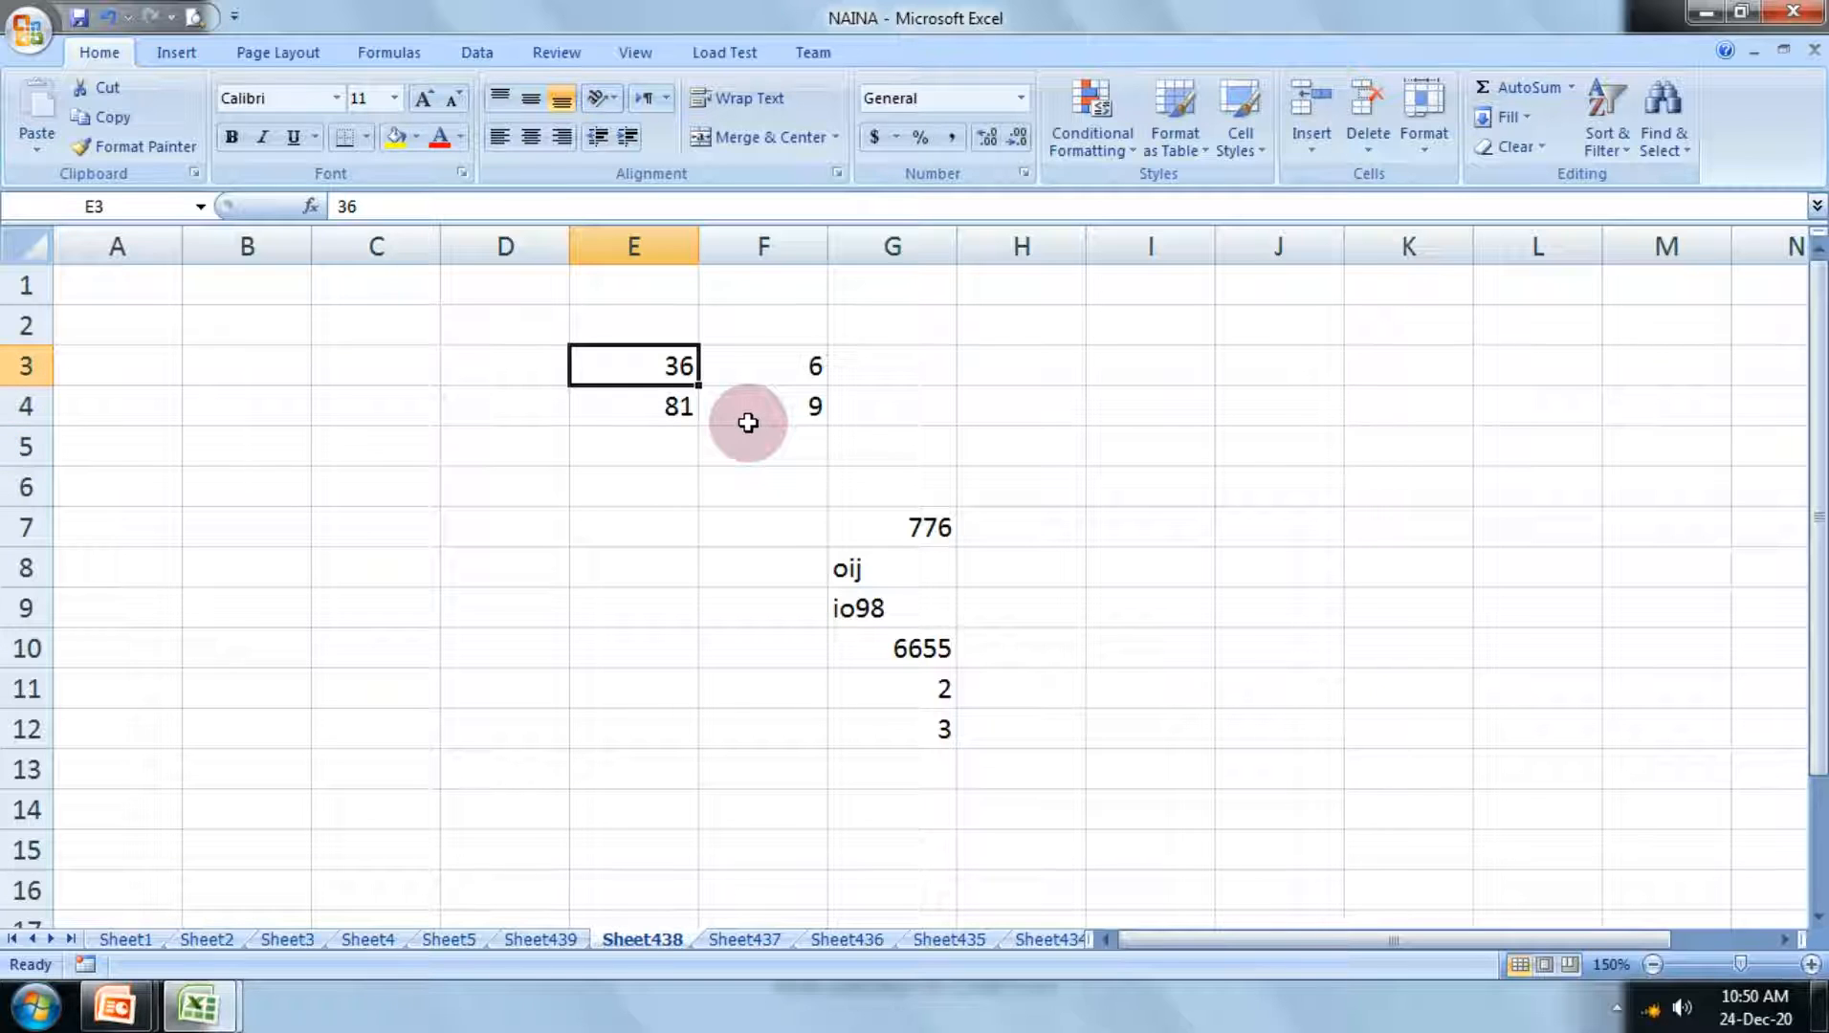
pyautogui.write('256')
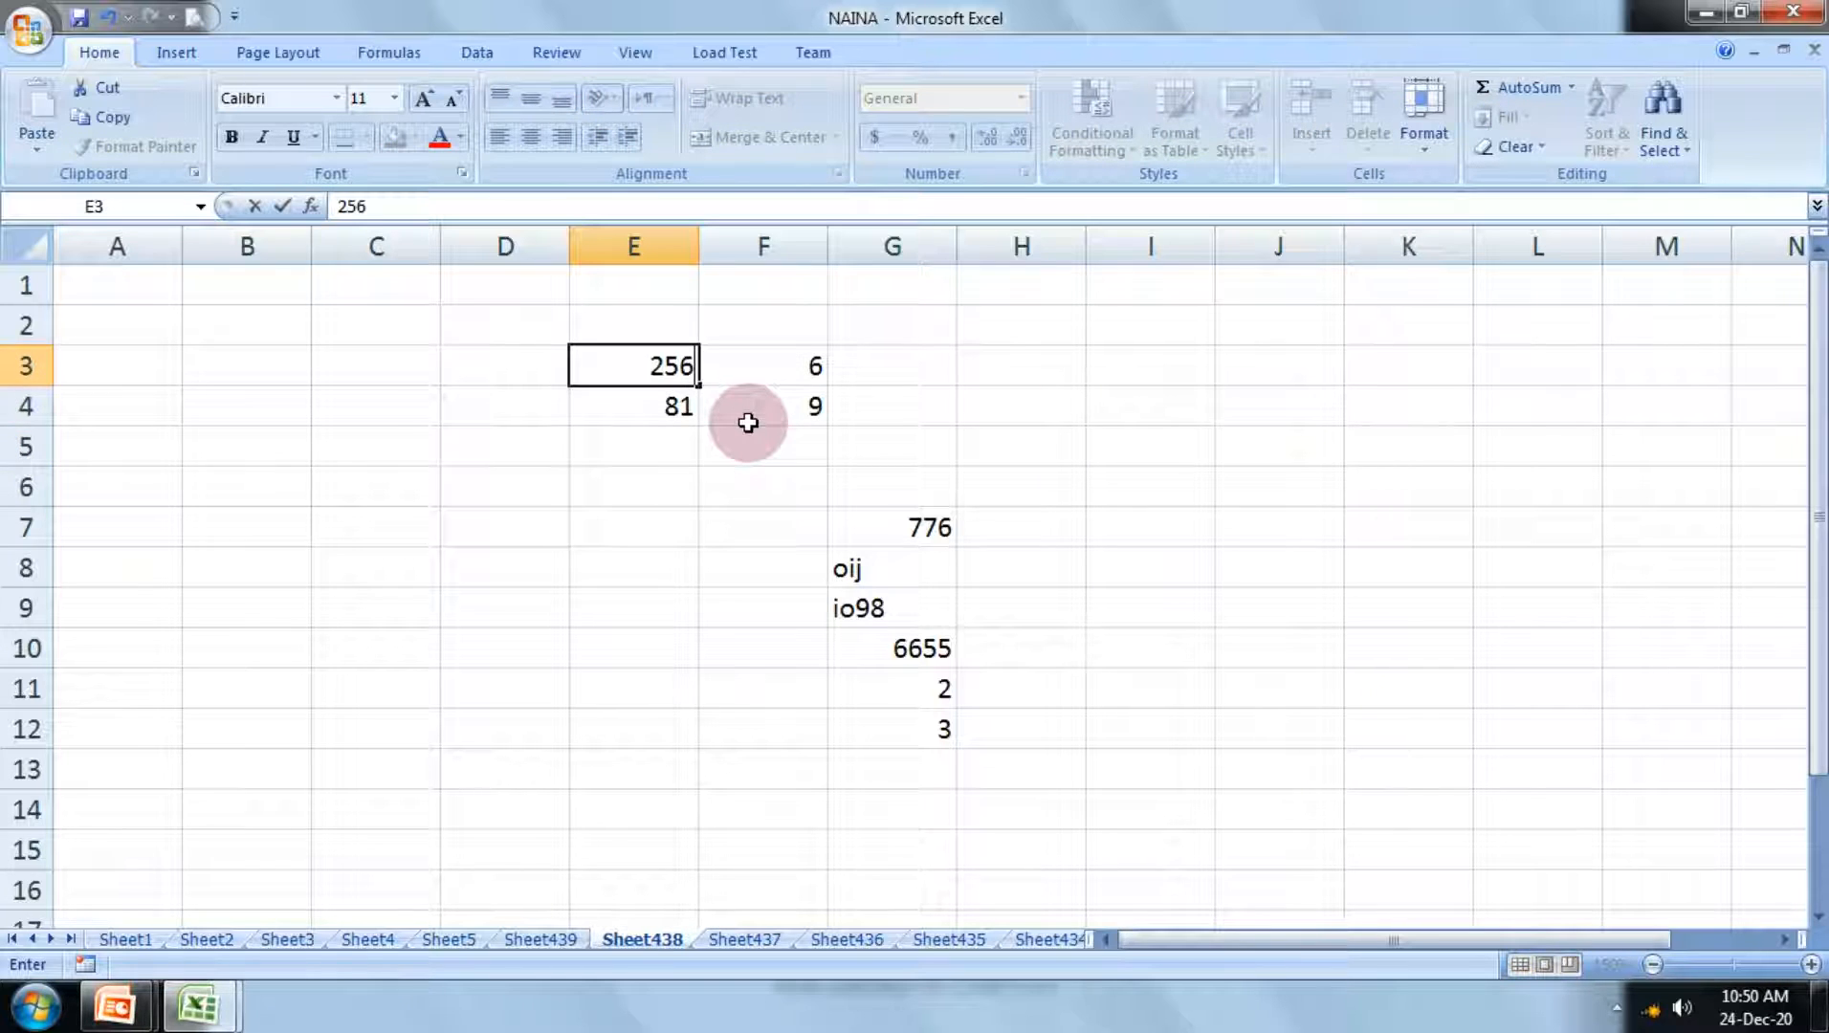
pyautogui.press('Return')
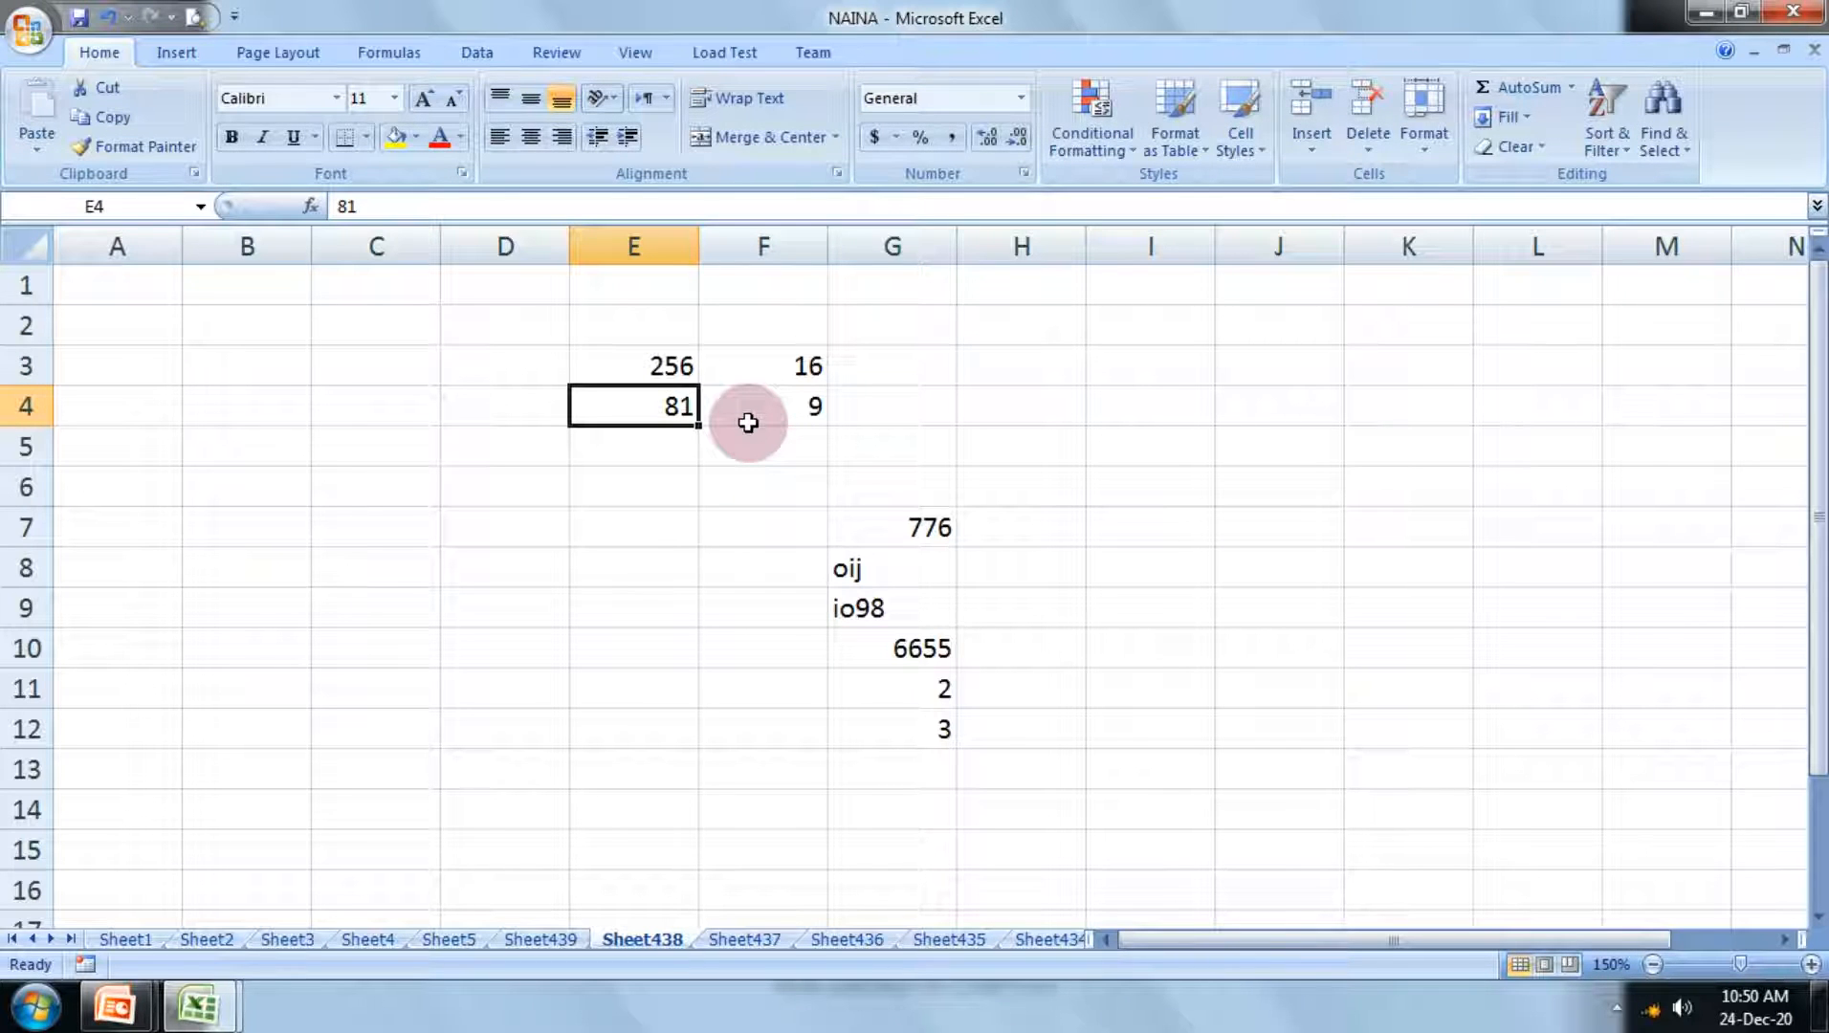
# Step: Replace the number in E4 with a 50-digit number starting with 980 and continuing with repeated 6s and 5s
pyautogui.write('9')
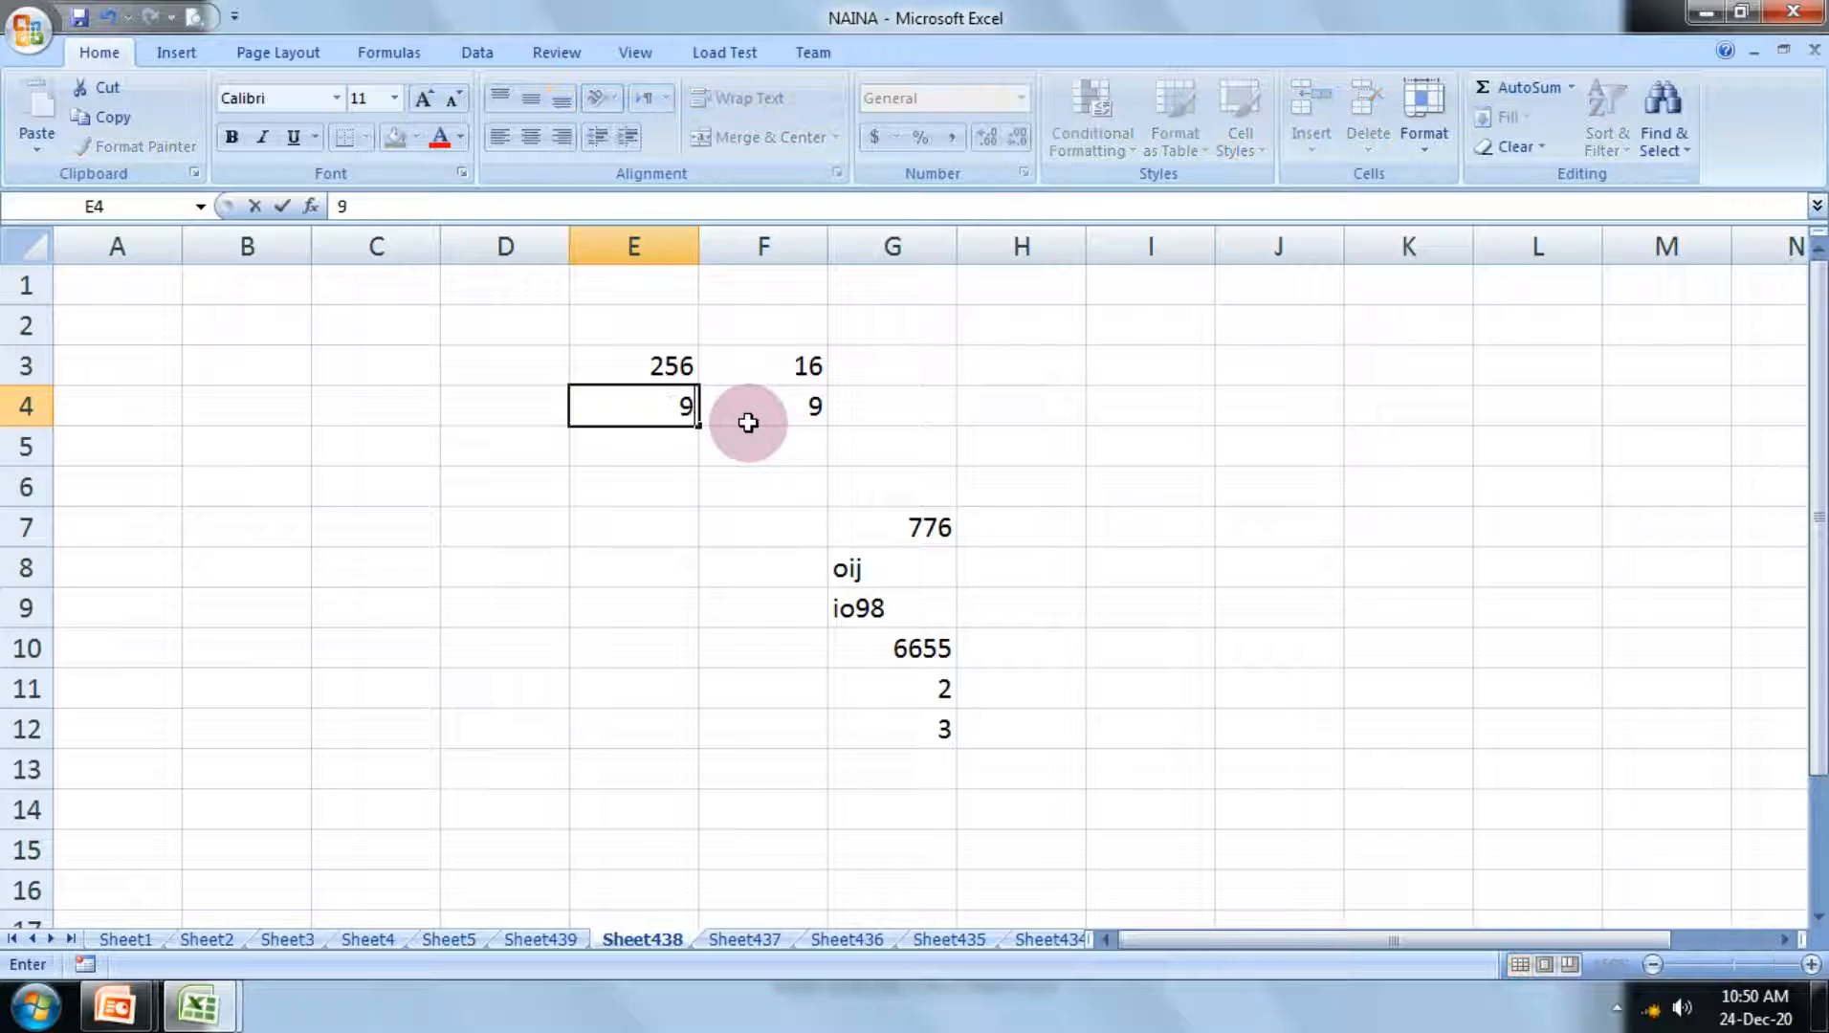
pyautogui.write('80666666')
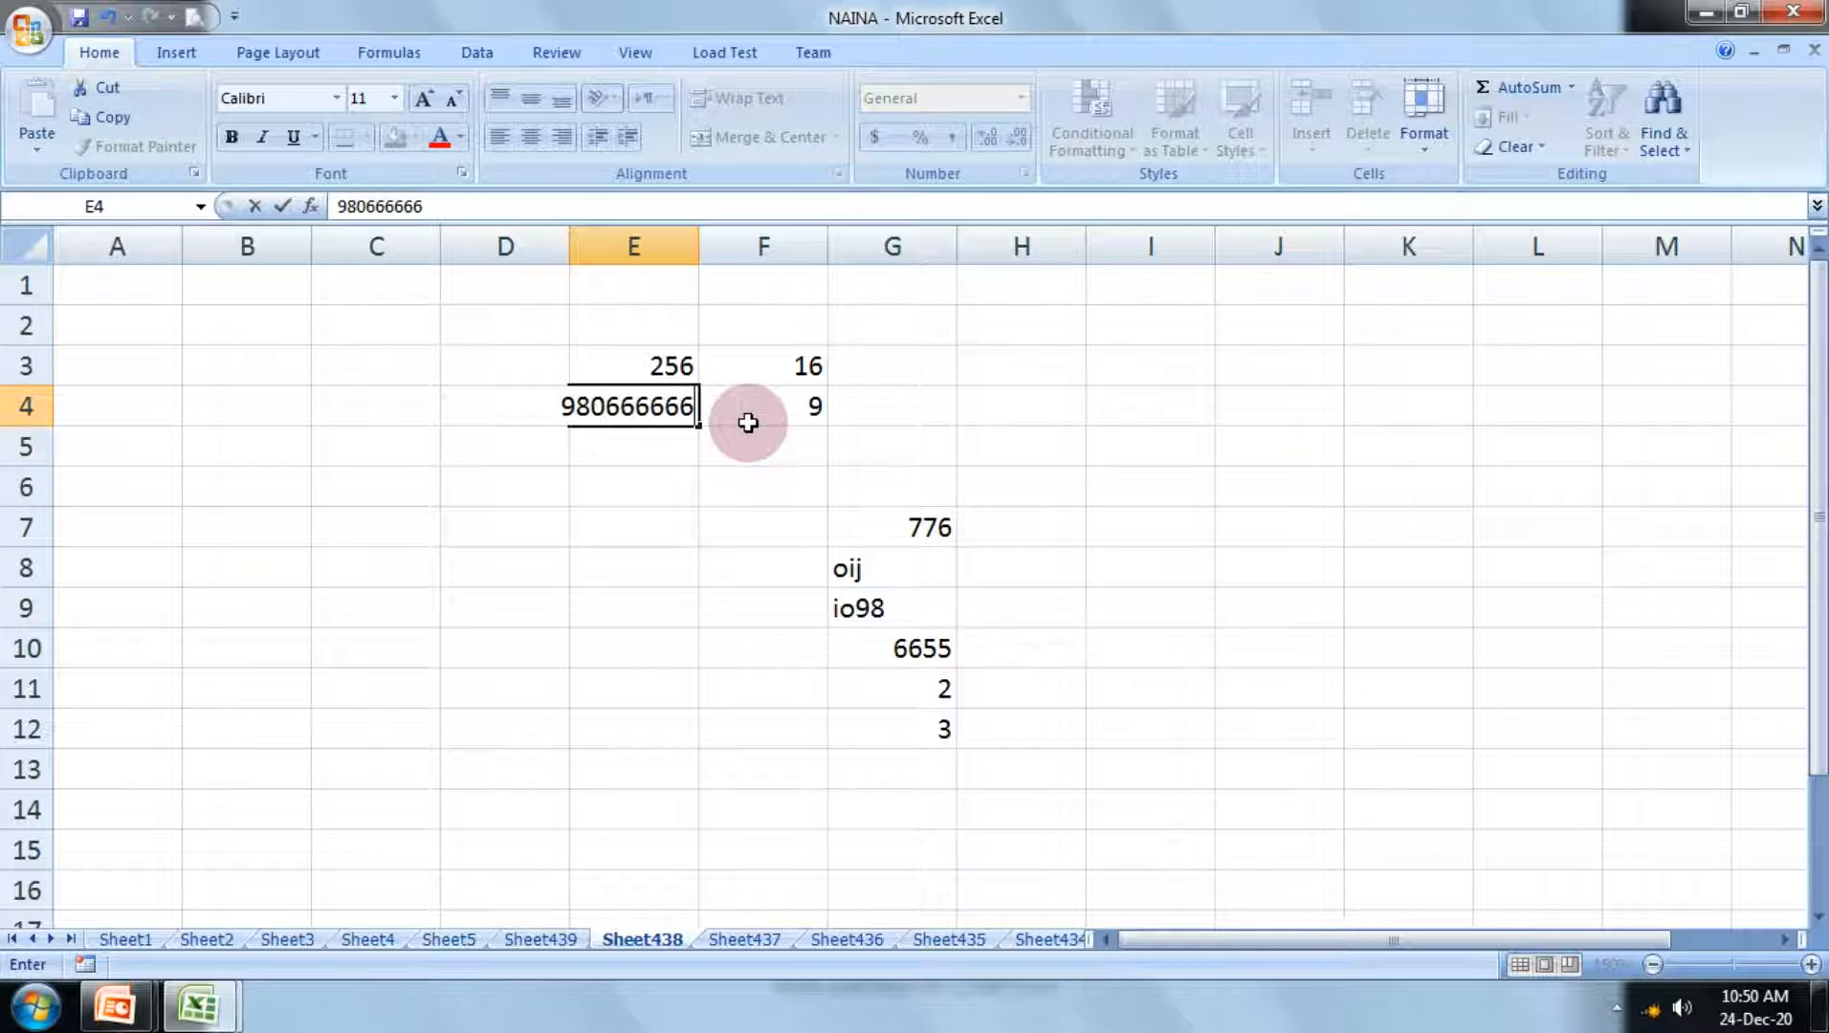
pyautogui.write('66666555555555555555555555555555555555555')
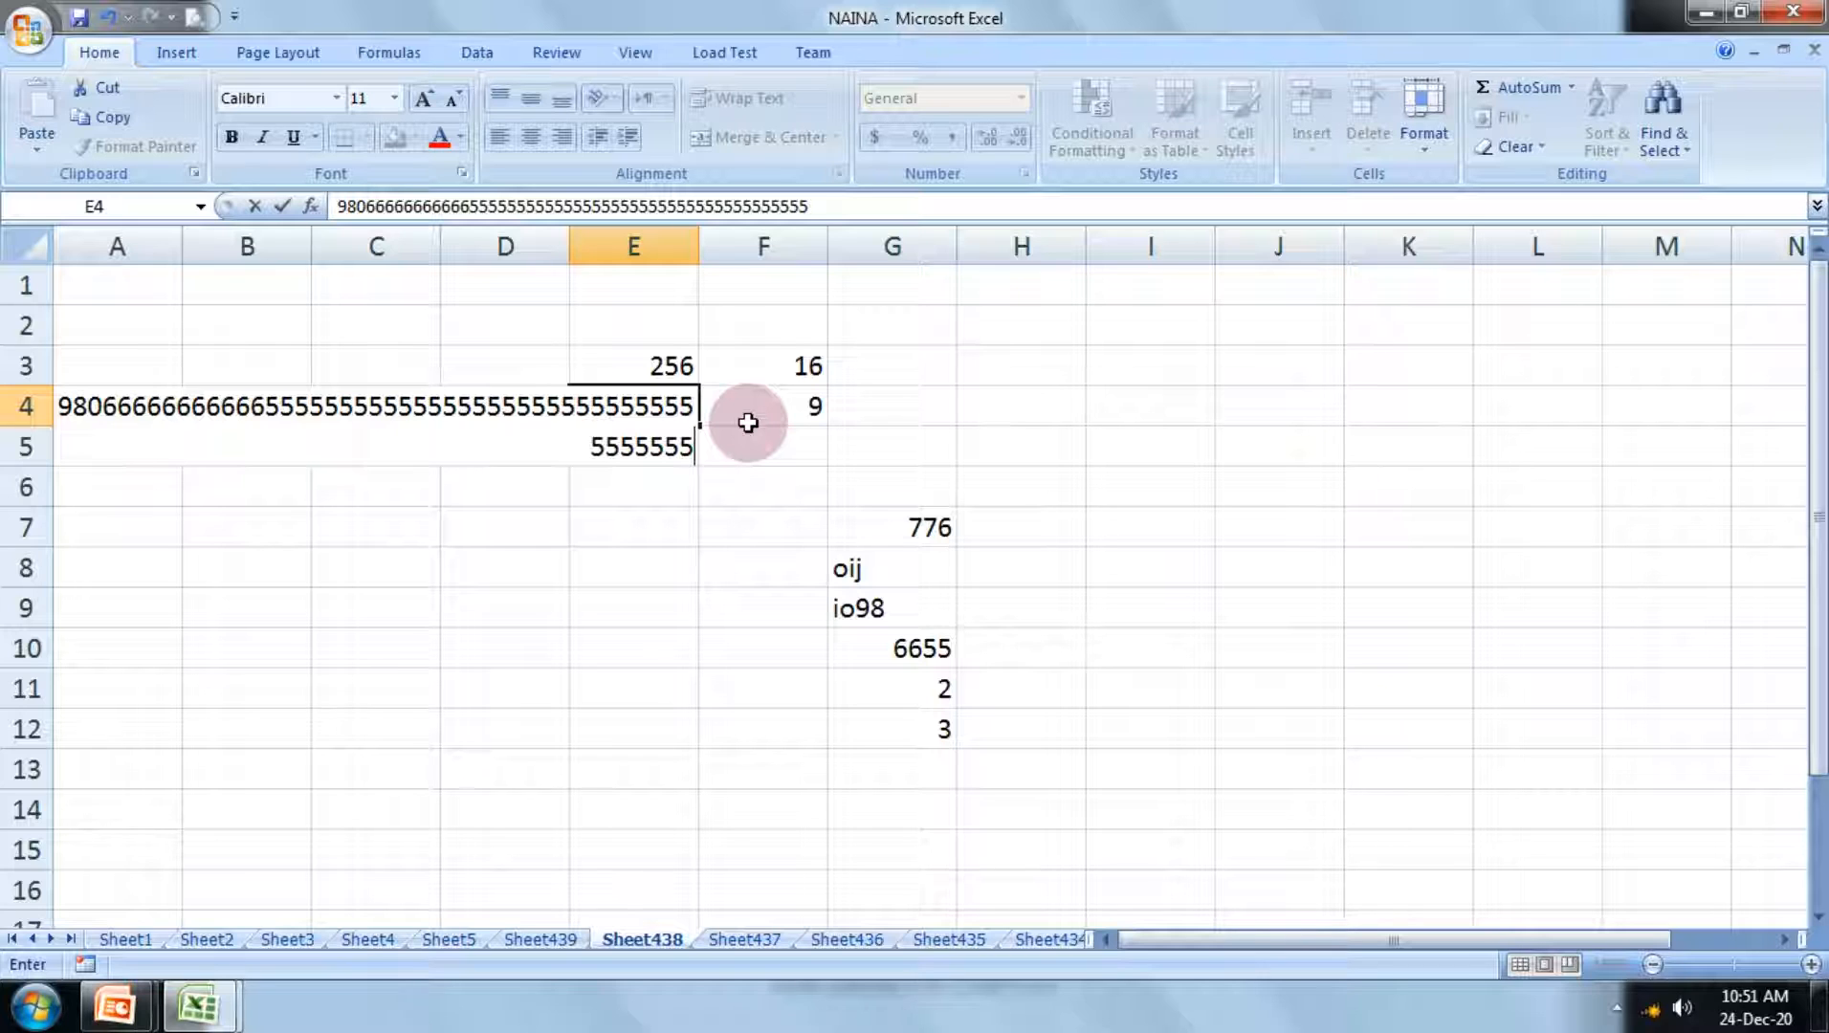
pyautogui.press('Return')
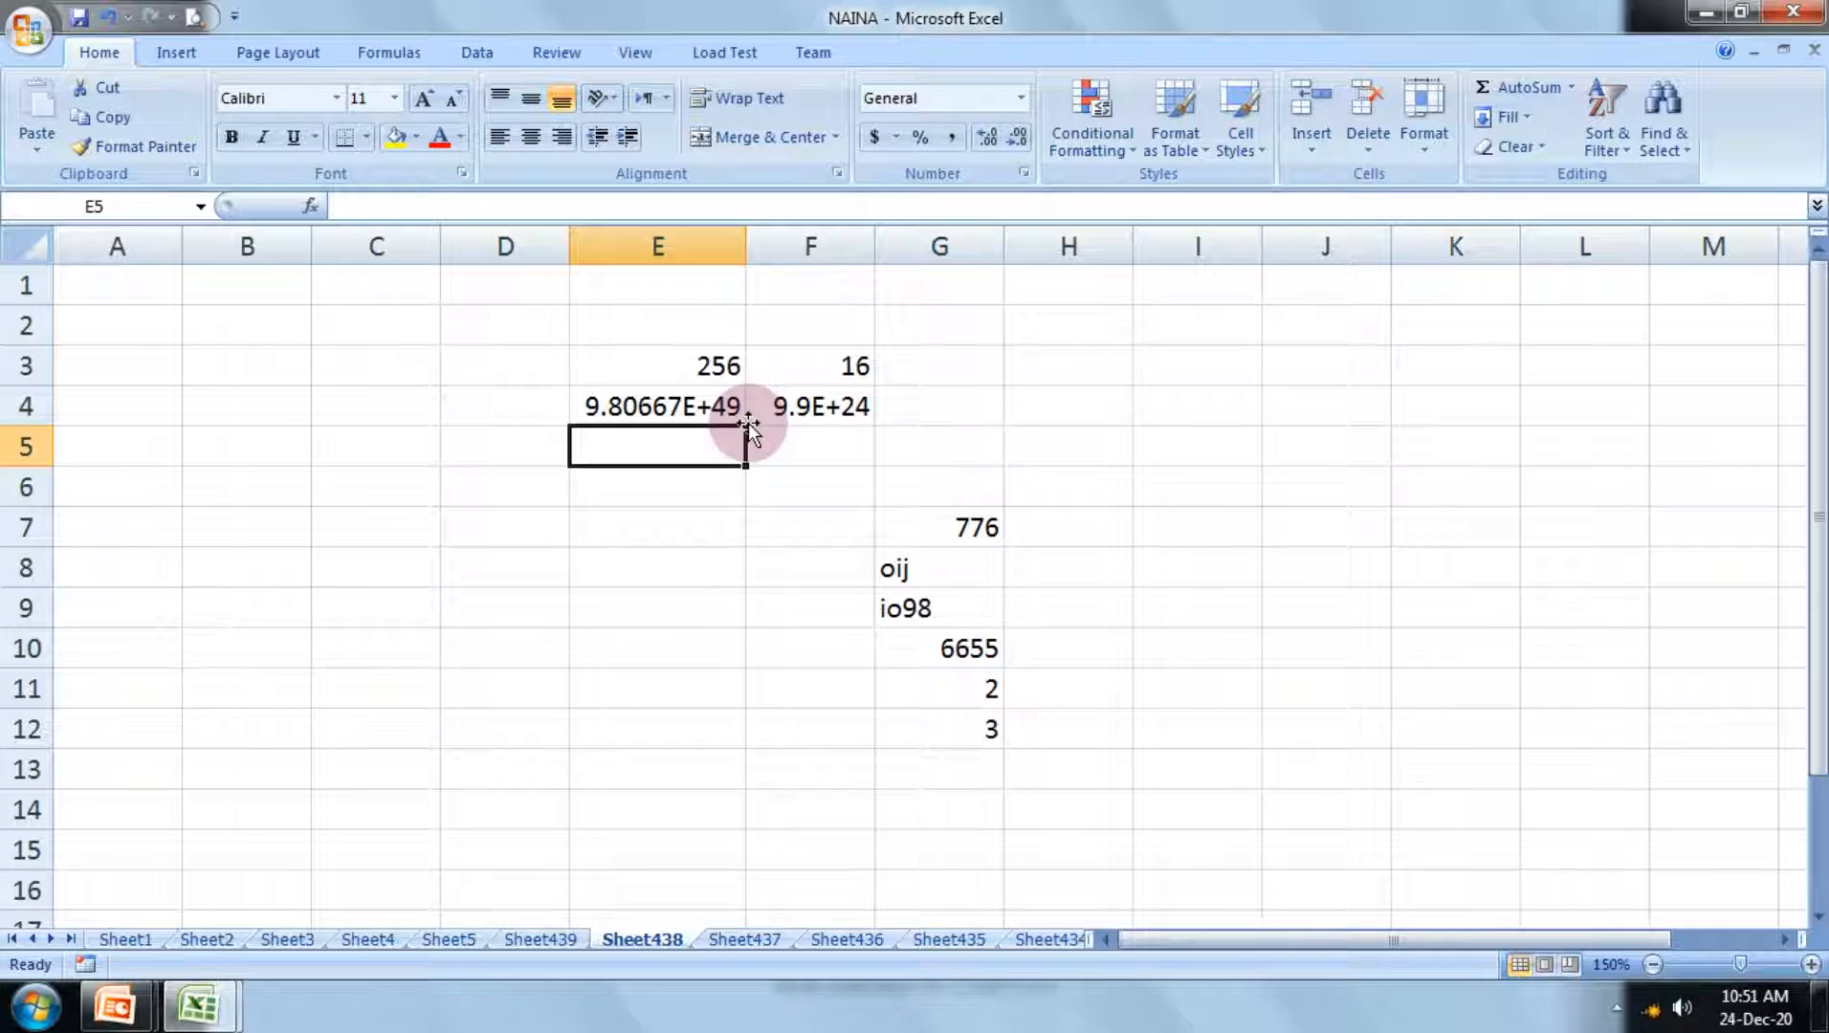
# Step: Re-enter the SQRT formula in F4 without changes and widen column F to almost three times its width
pyautogui.doubleClick(814, 404)
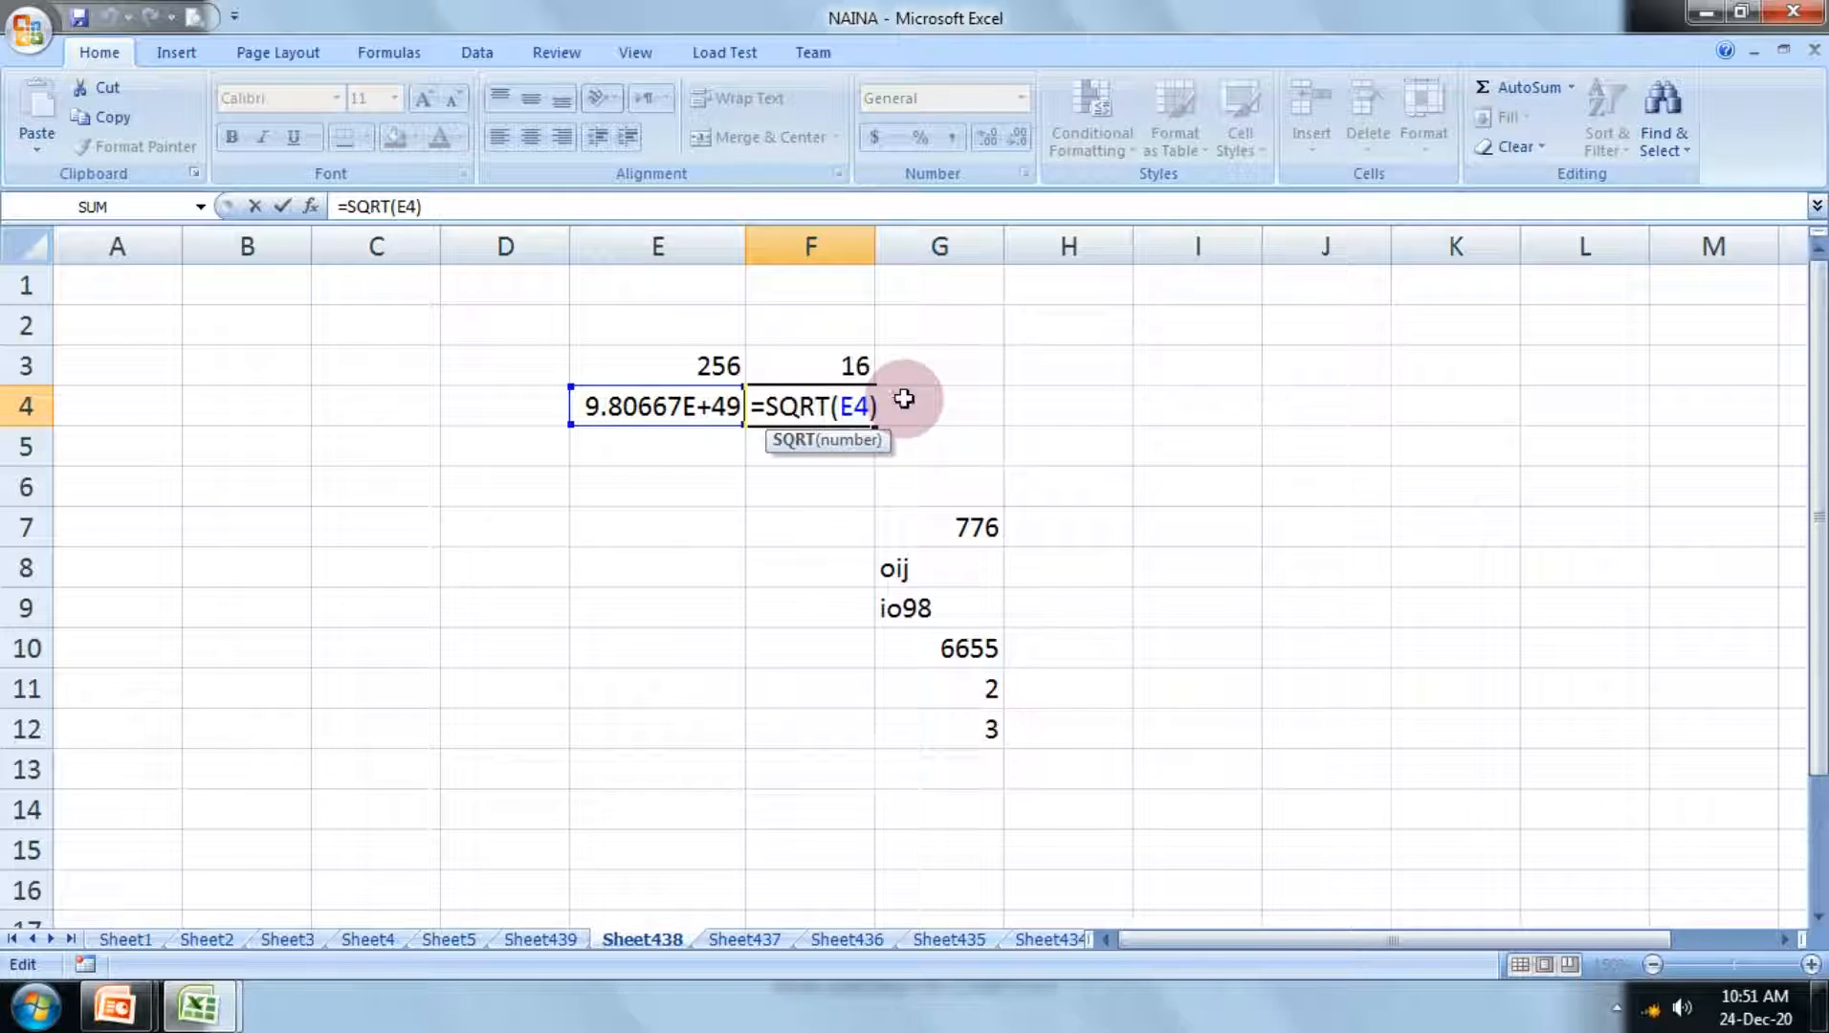
pyautogui.press('Return')
pyautogui.click(904, 400)
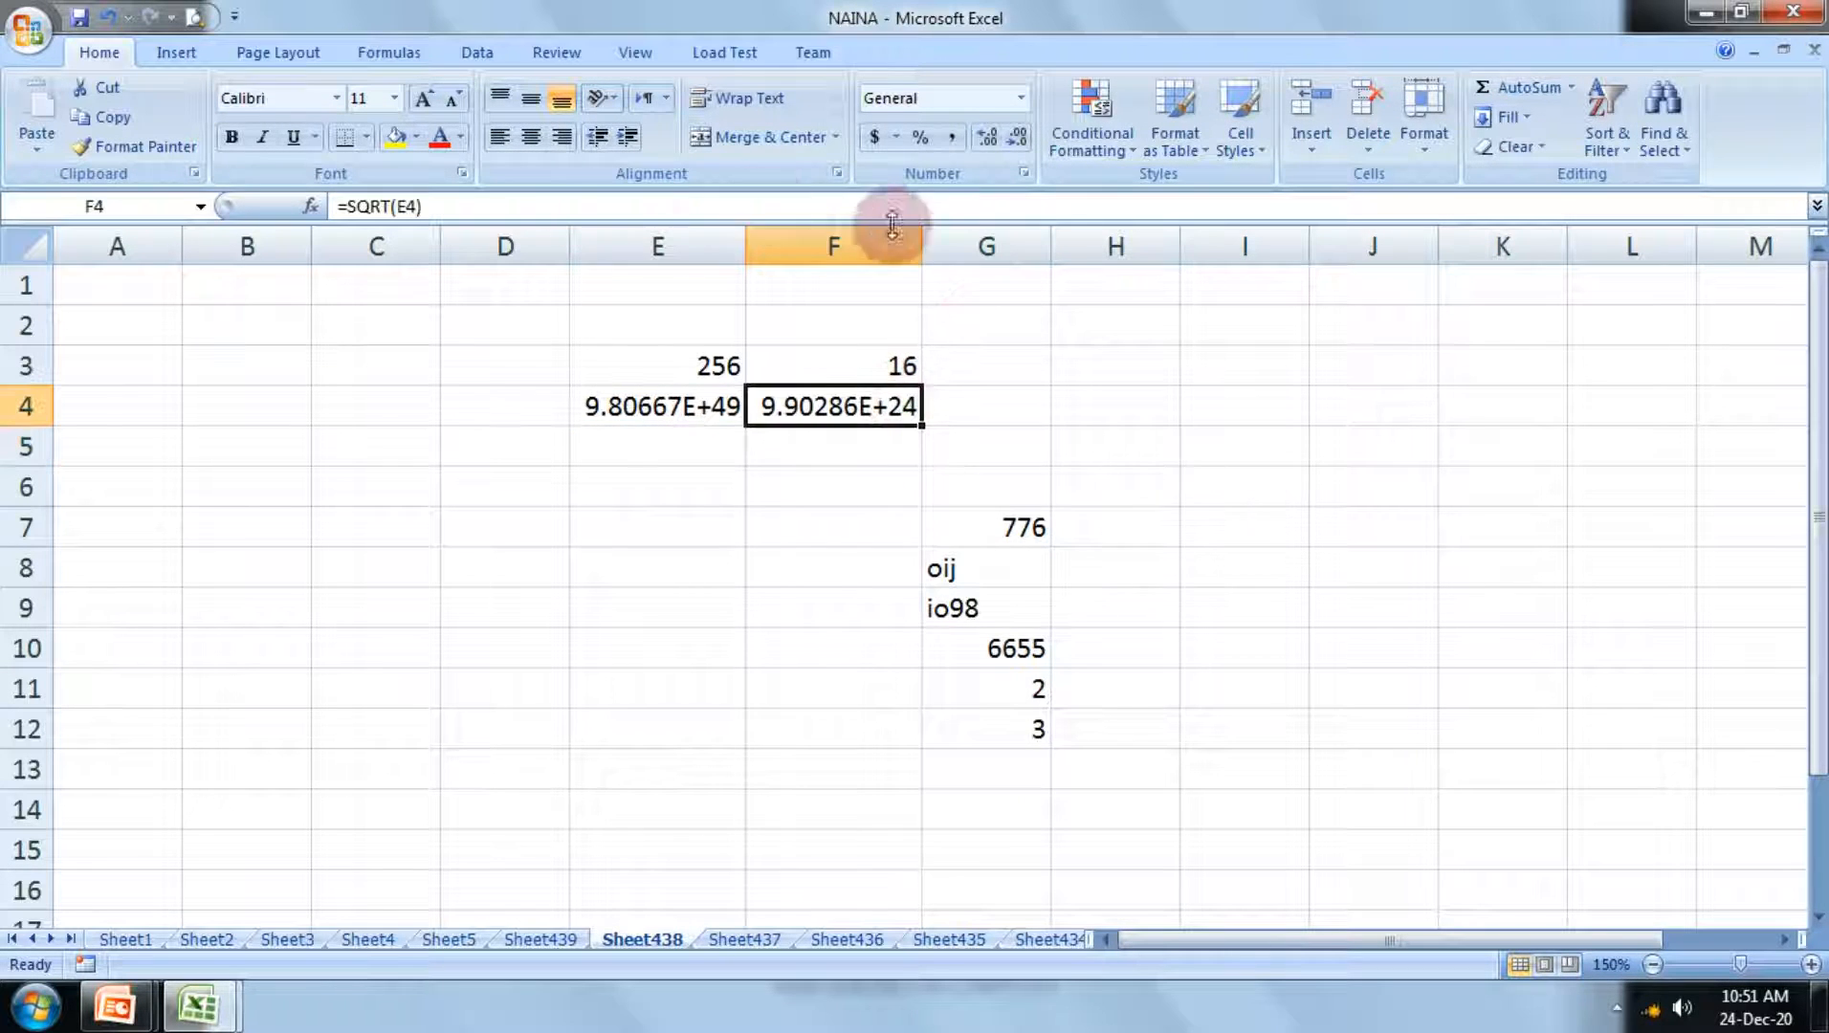
pyautogui.moveTo(921, 239); pyautogui.dragTo(1117, 279)
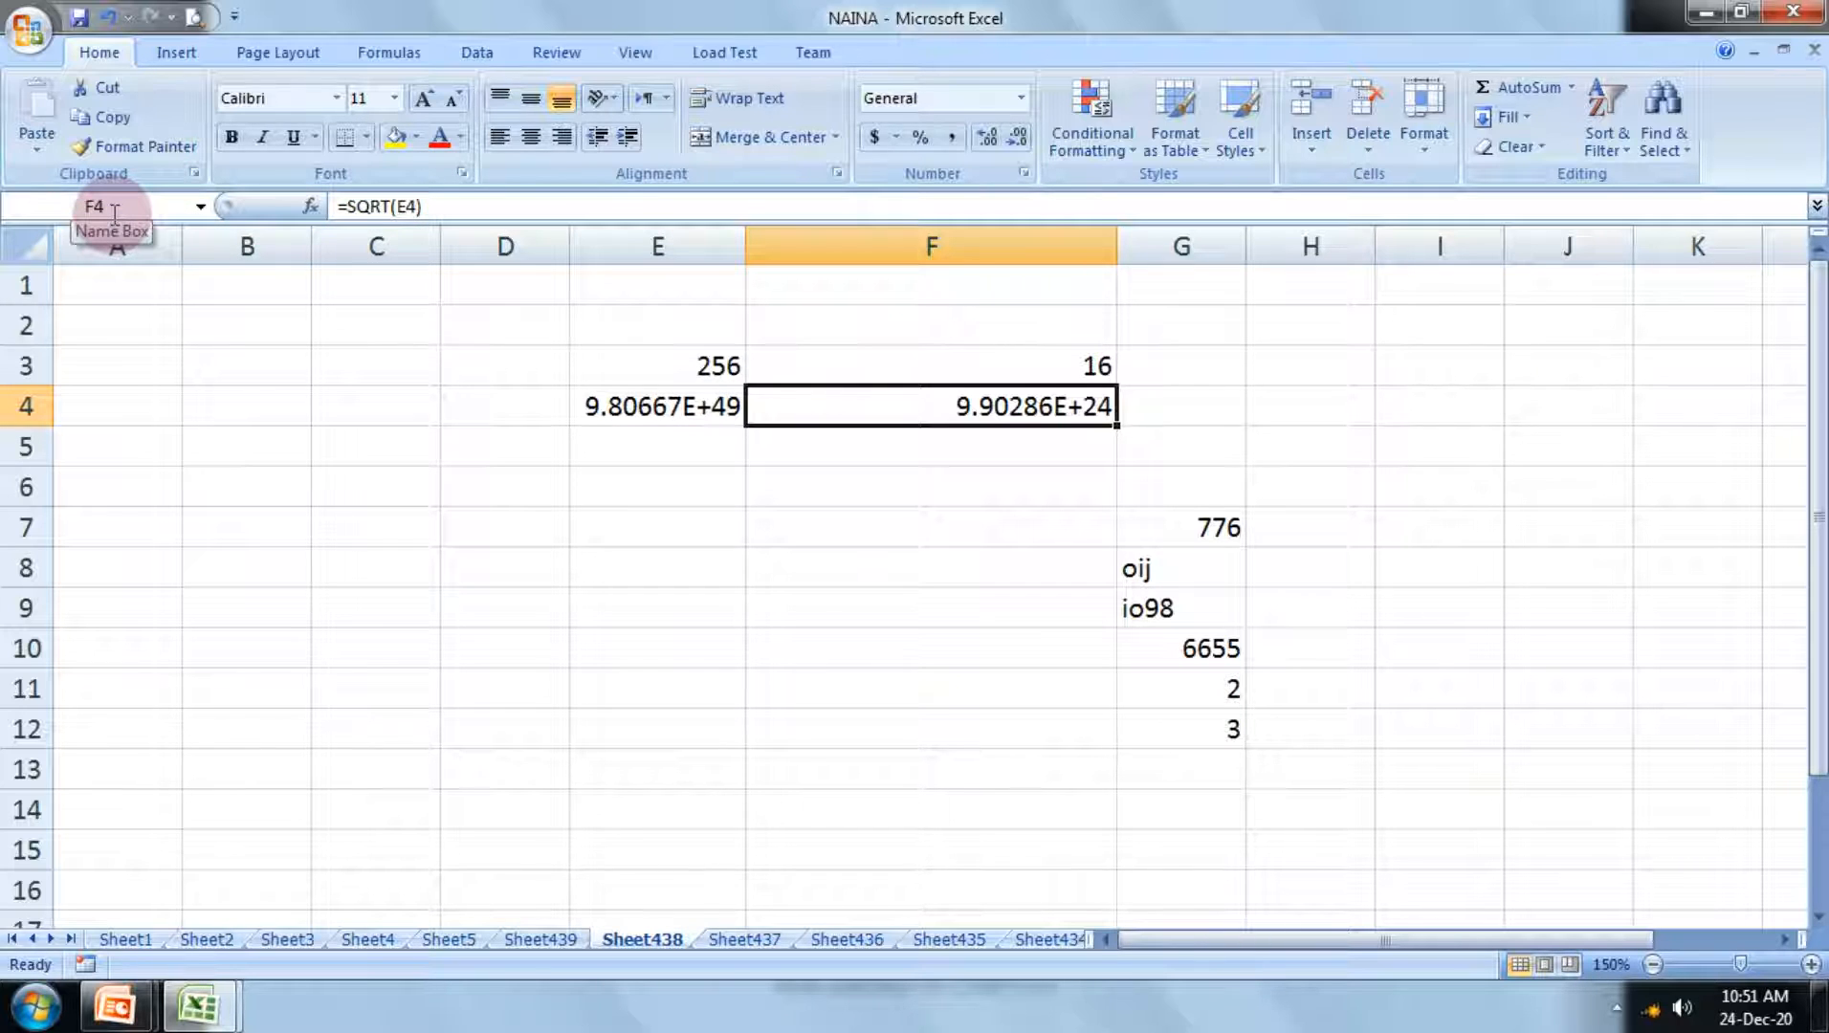
# Step: Check the argument of the SQRT formula in F4, leaving F4 selected
pyautogui.click(393, 206)
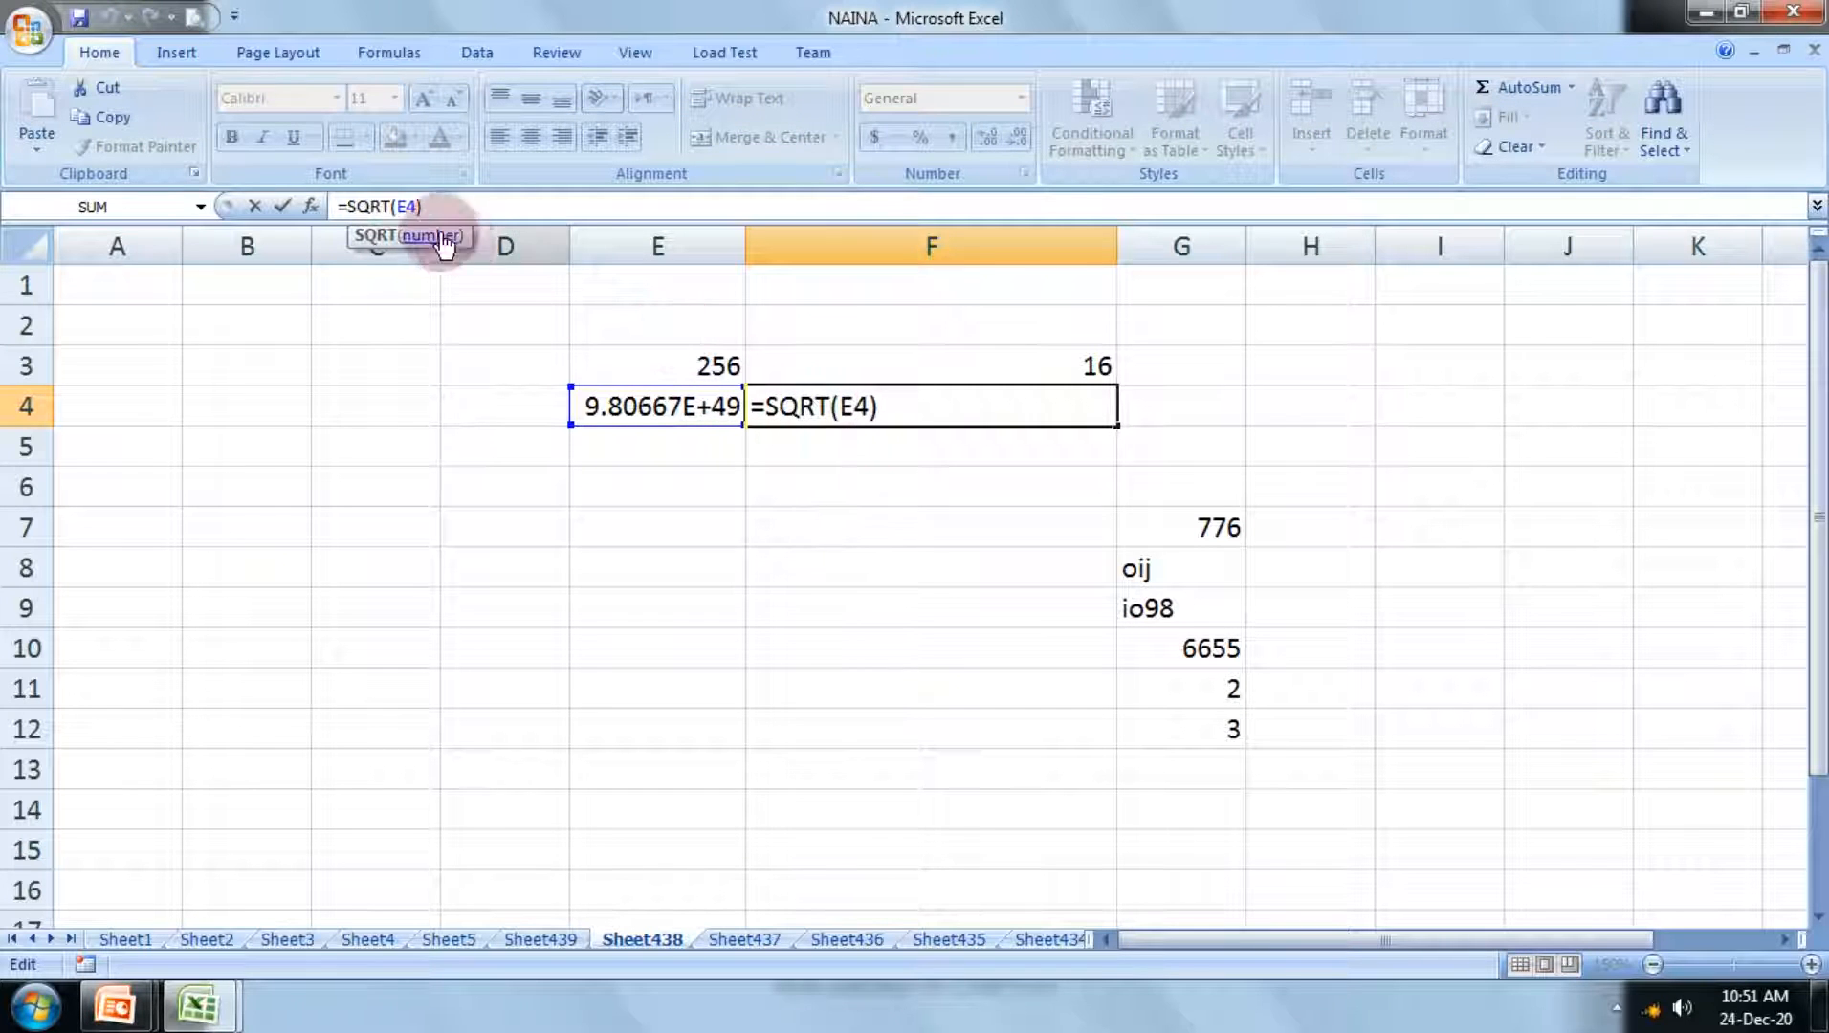
pyautogui.press('Return')
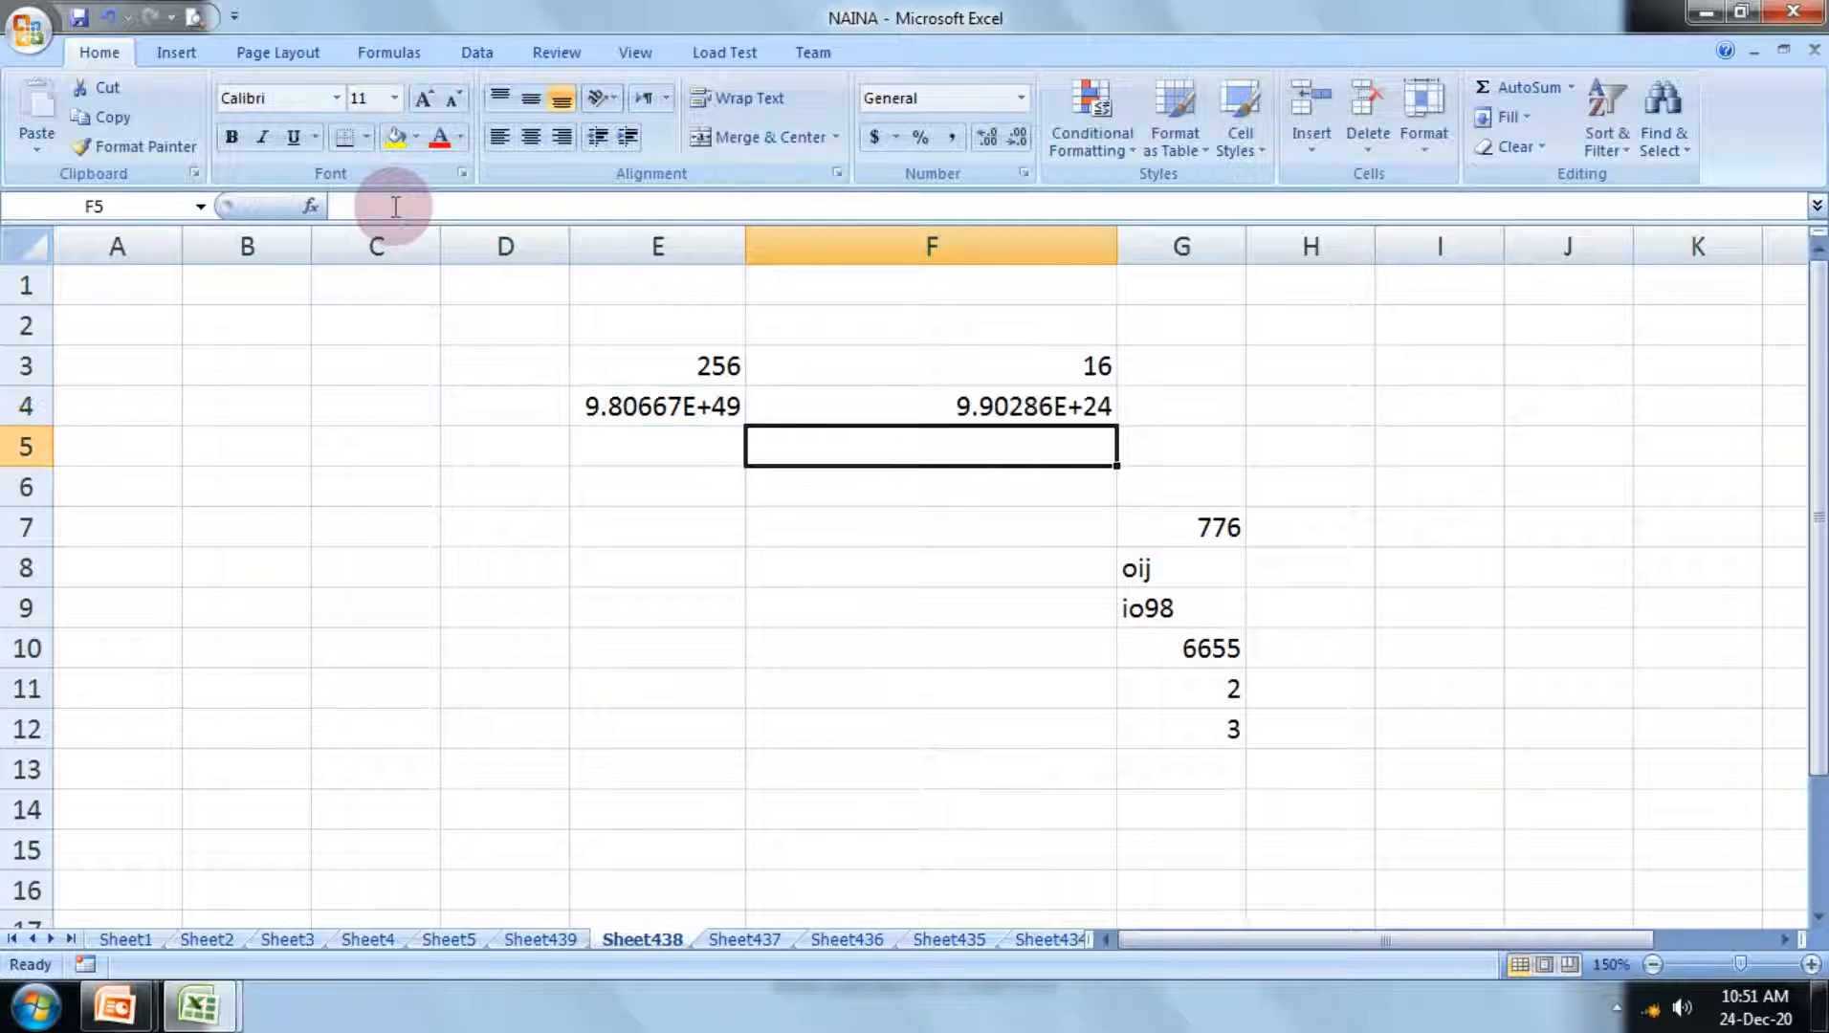
pyautogui.click(986, 409)
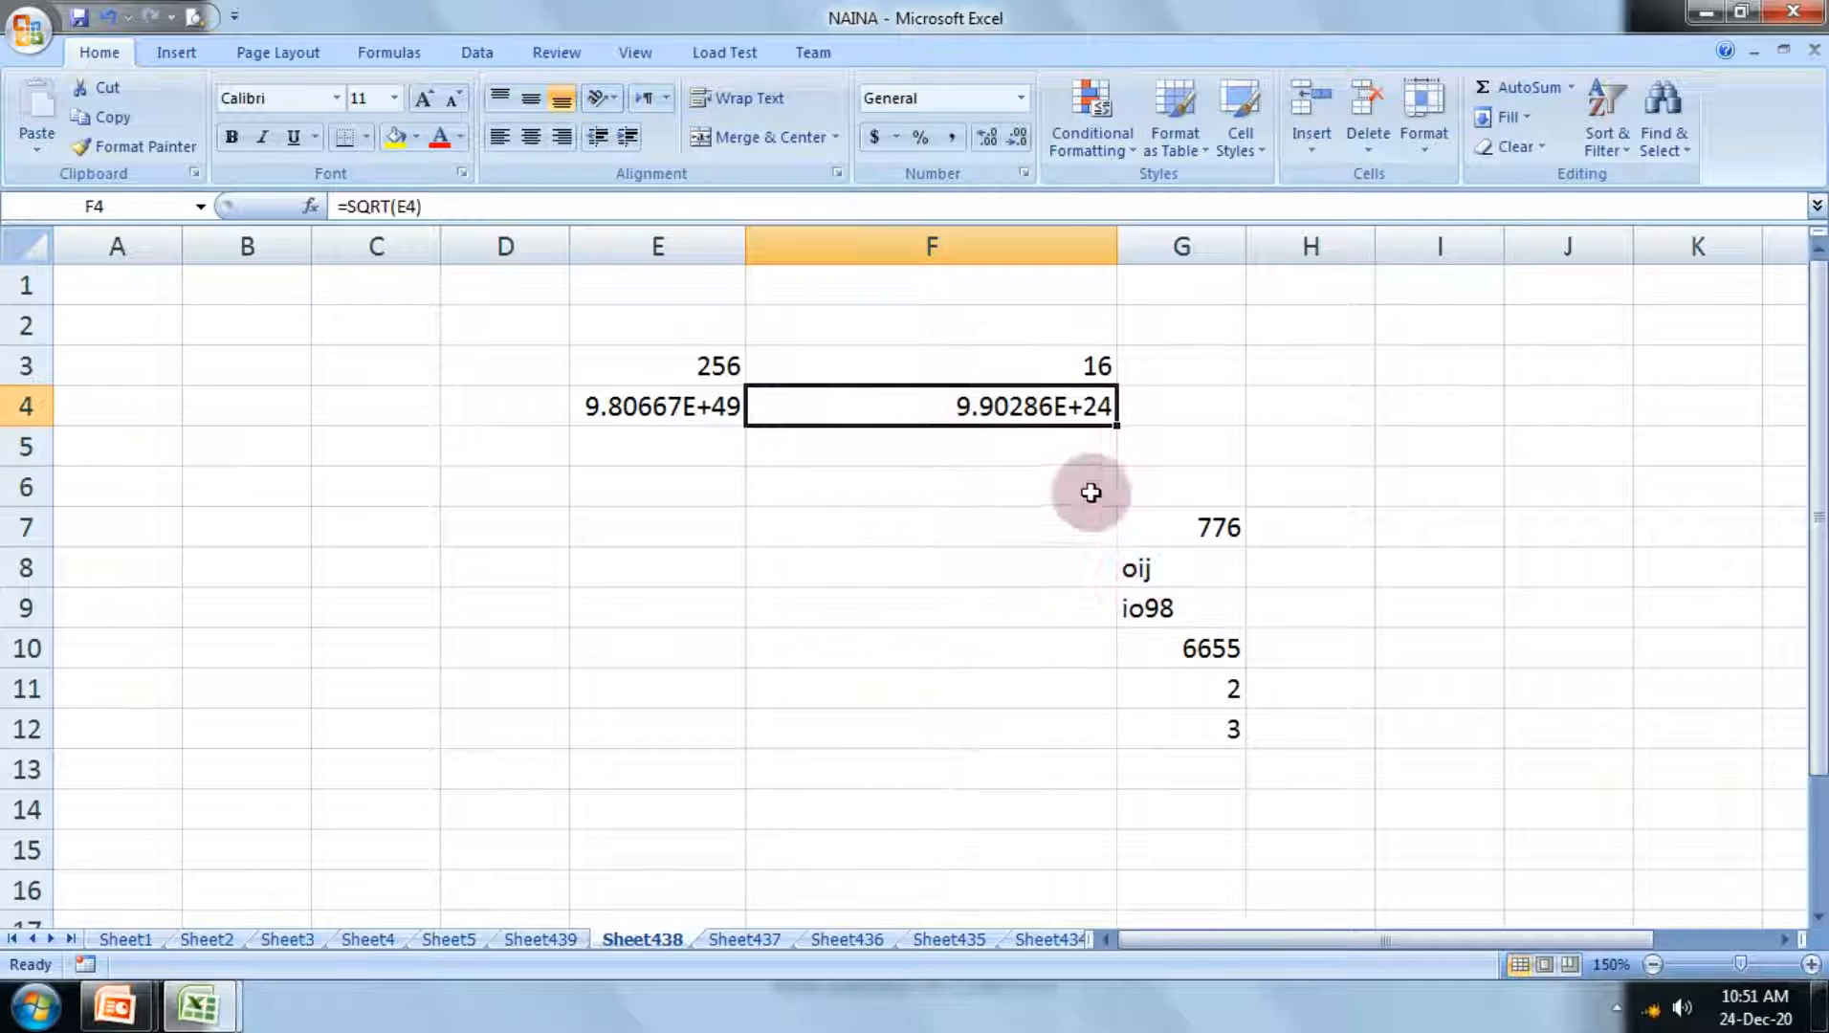
# Step: Try to enter a square-root formula without an argument, =sqrt(), in cell C10
pyautogui.click(1103, 366)
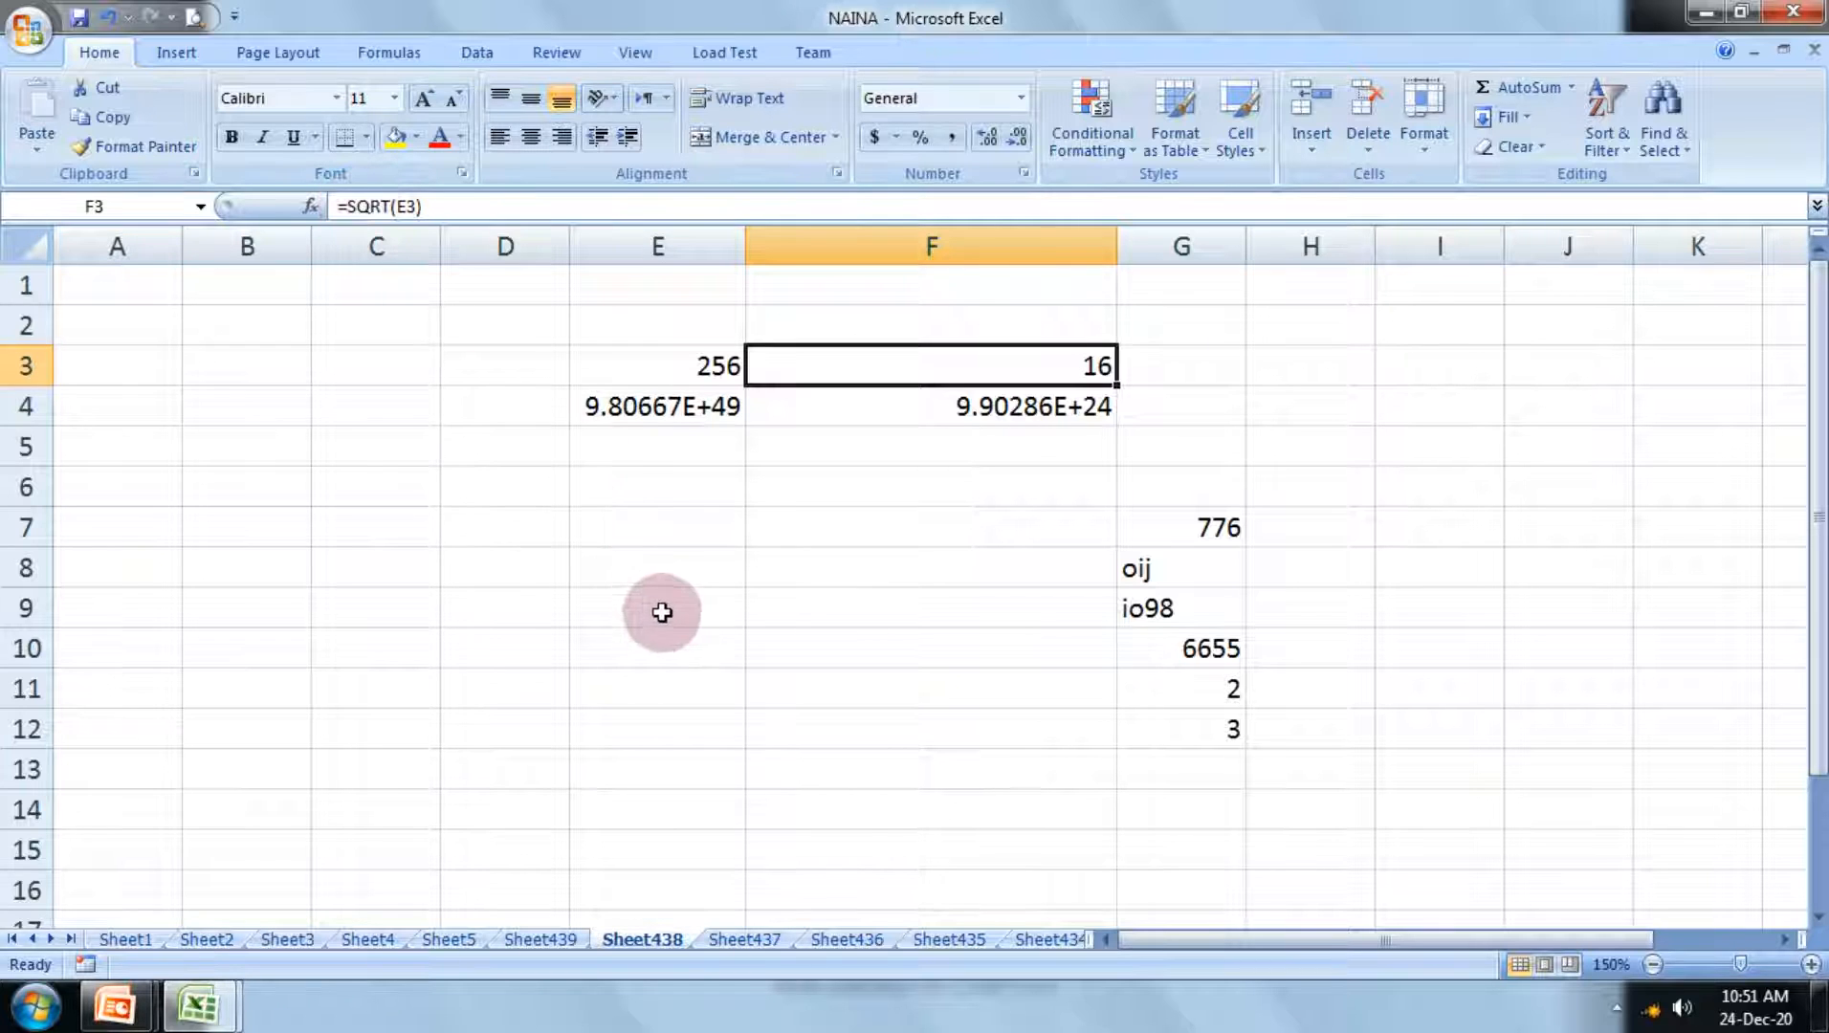
pyautogui.scroll(-4, 662, 609)
pyautogui.scroll(4, 666, 612)
pyautogui.click(624, 651)
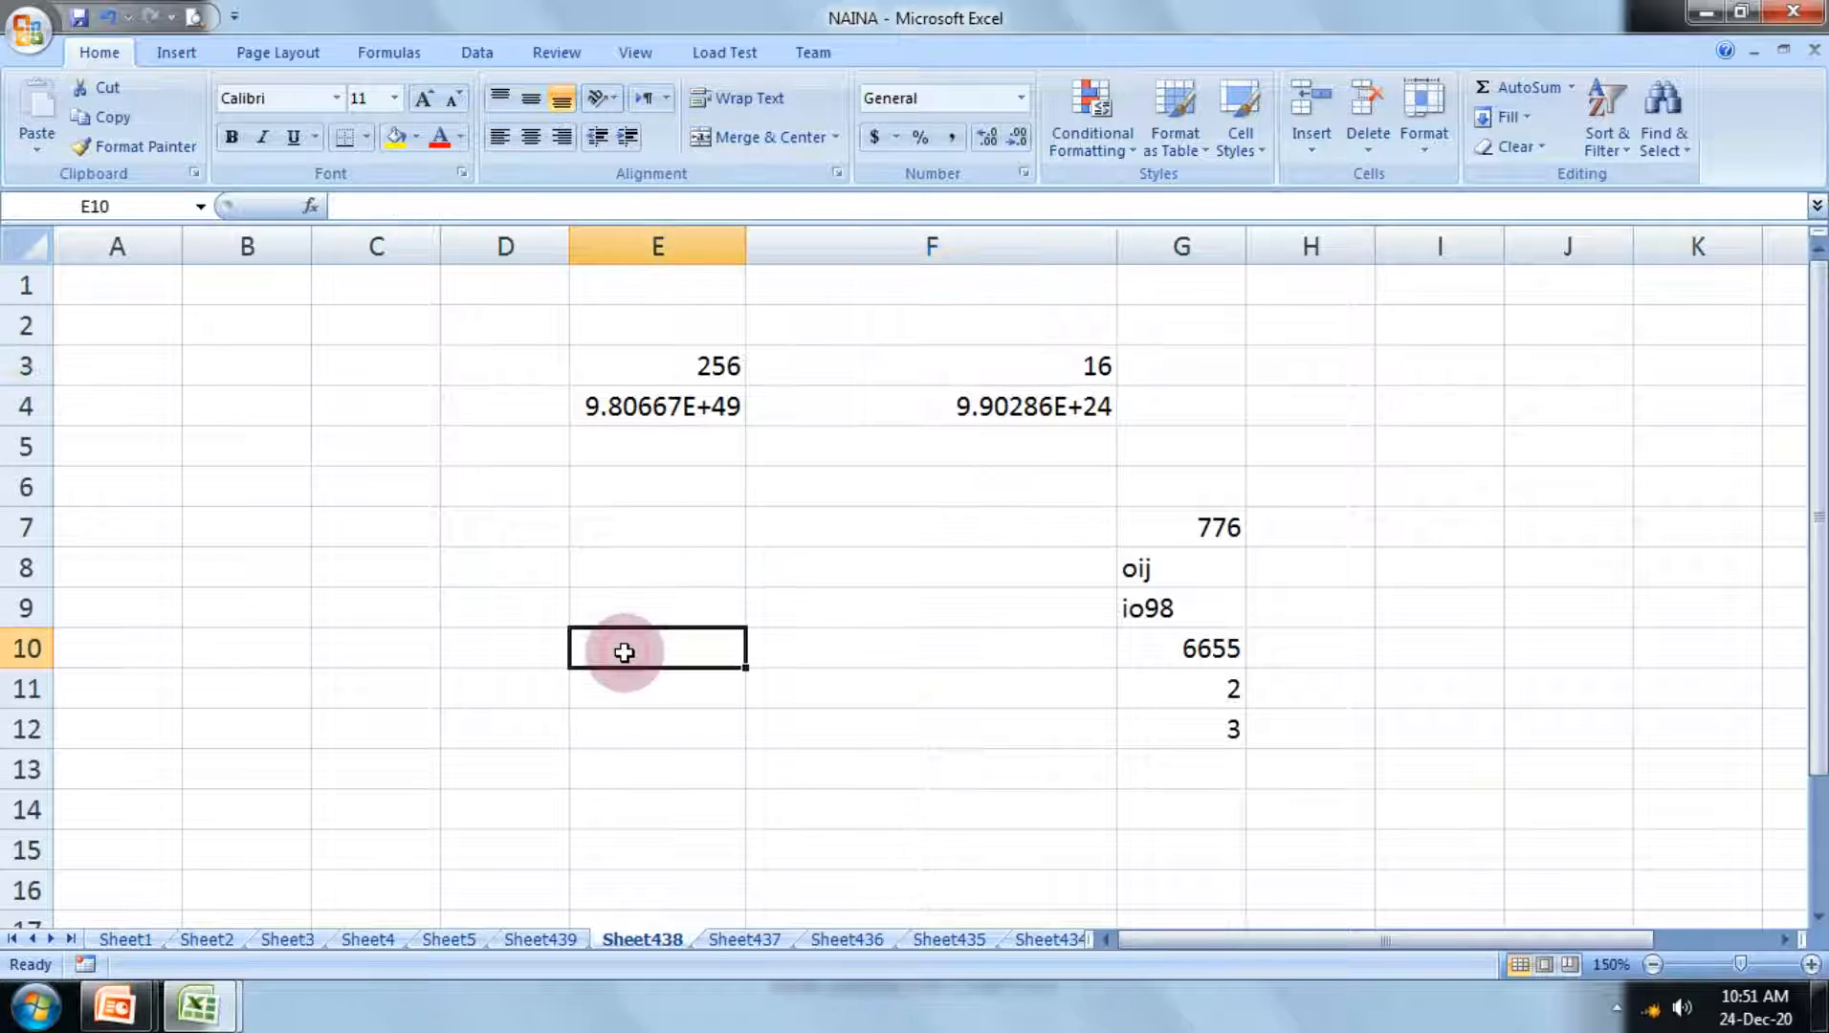
pyautogui.click(364, 657)
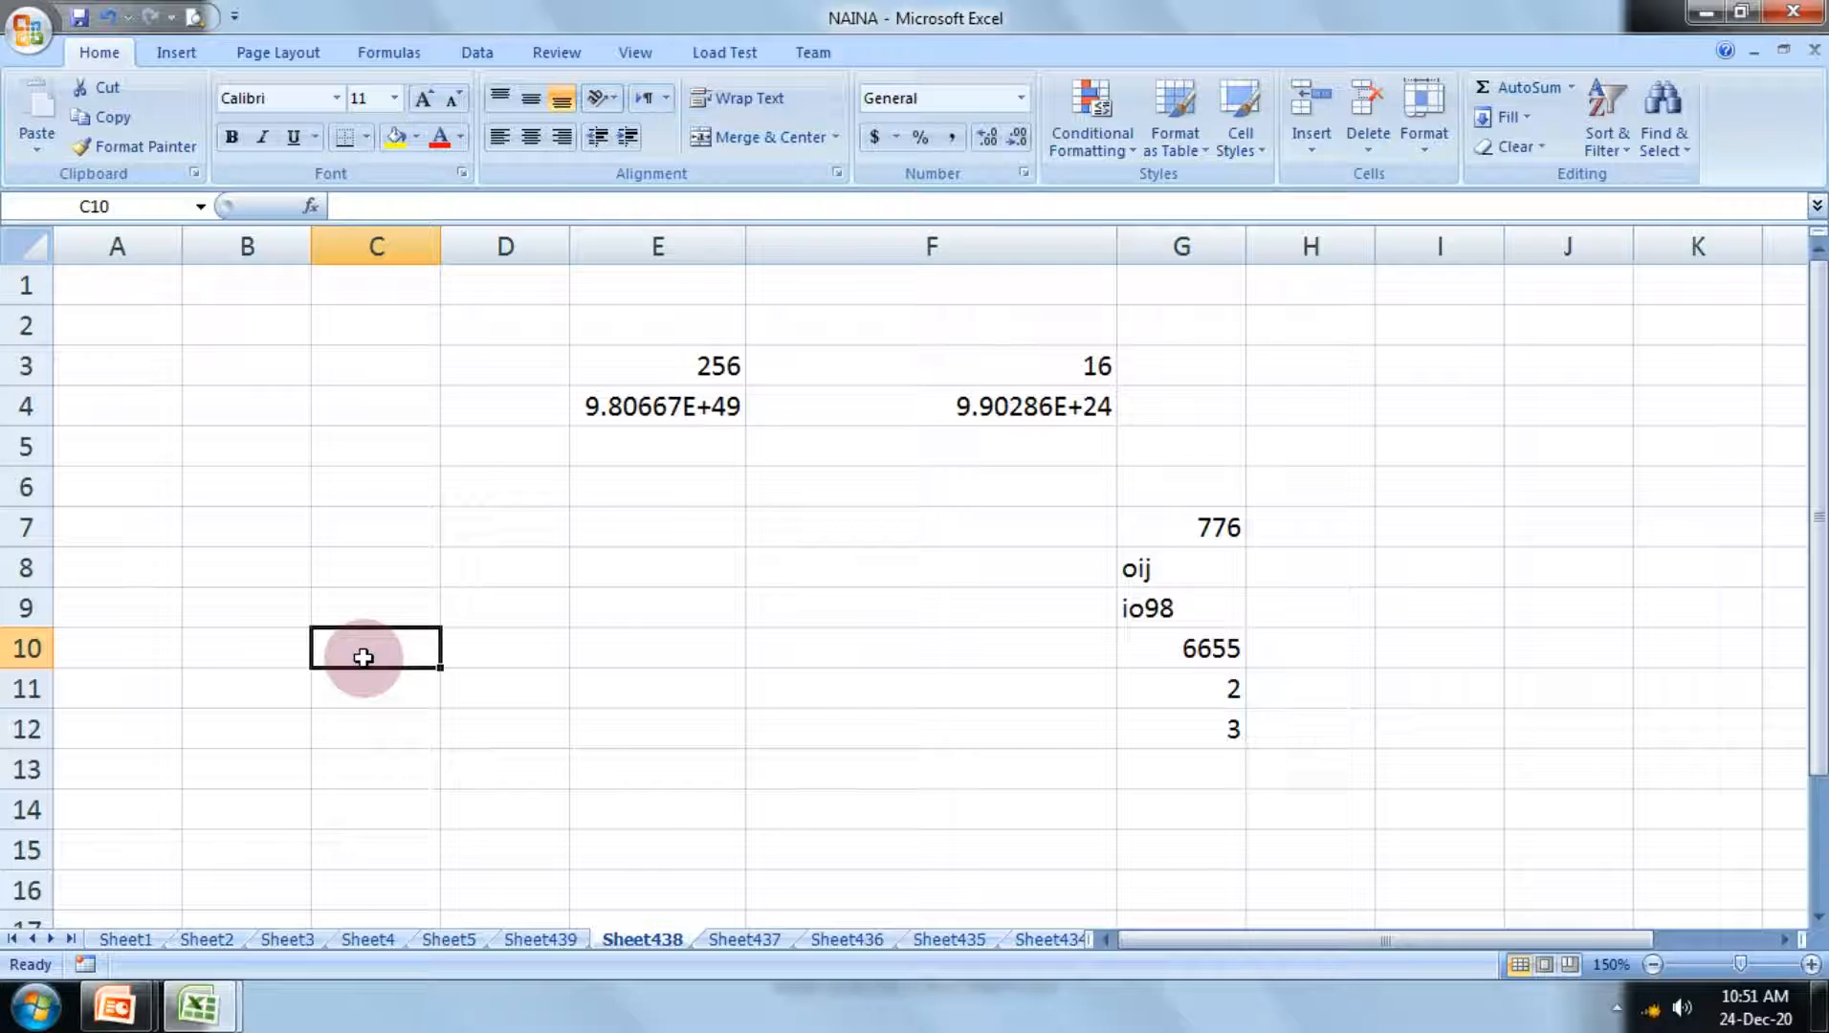
pyautogui.write('=s')
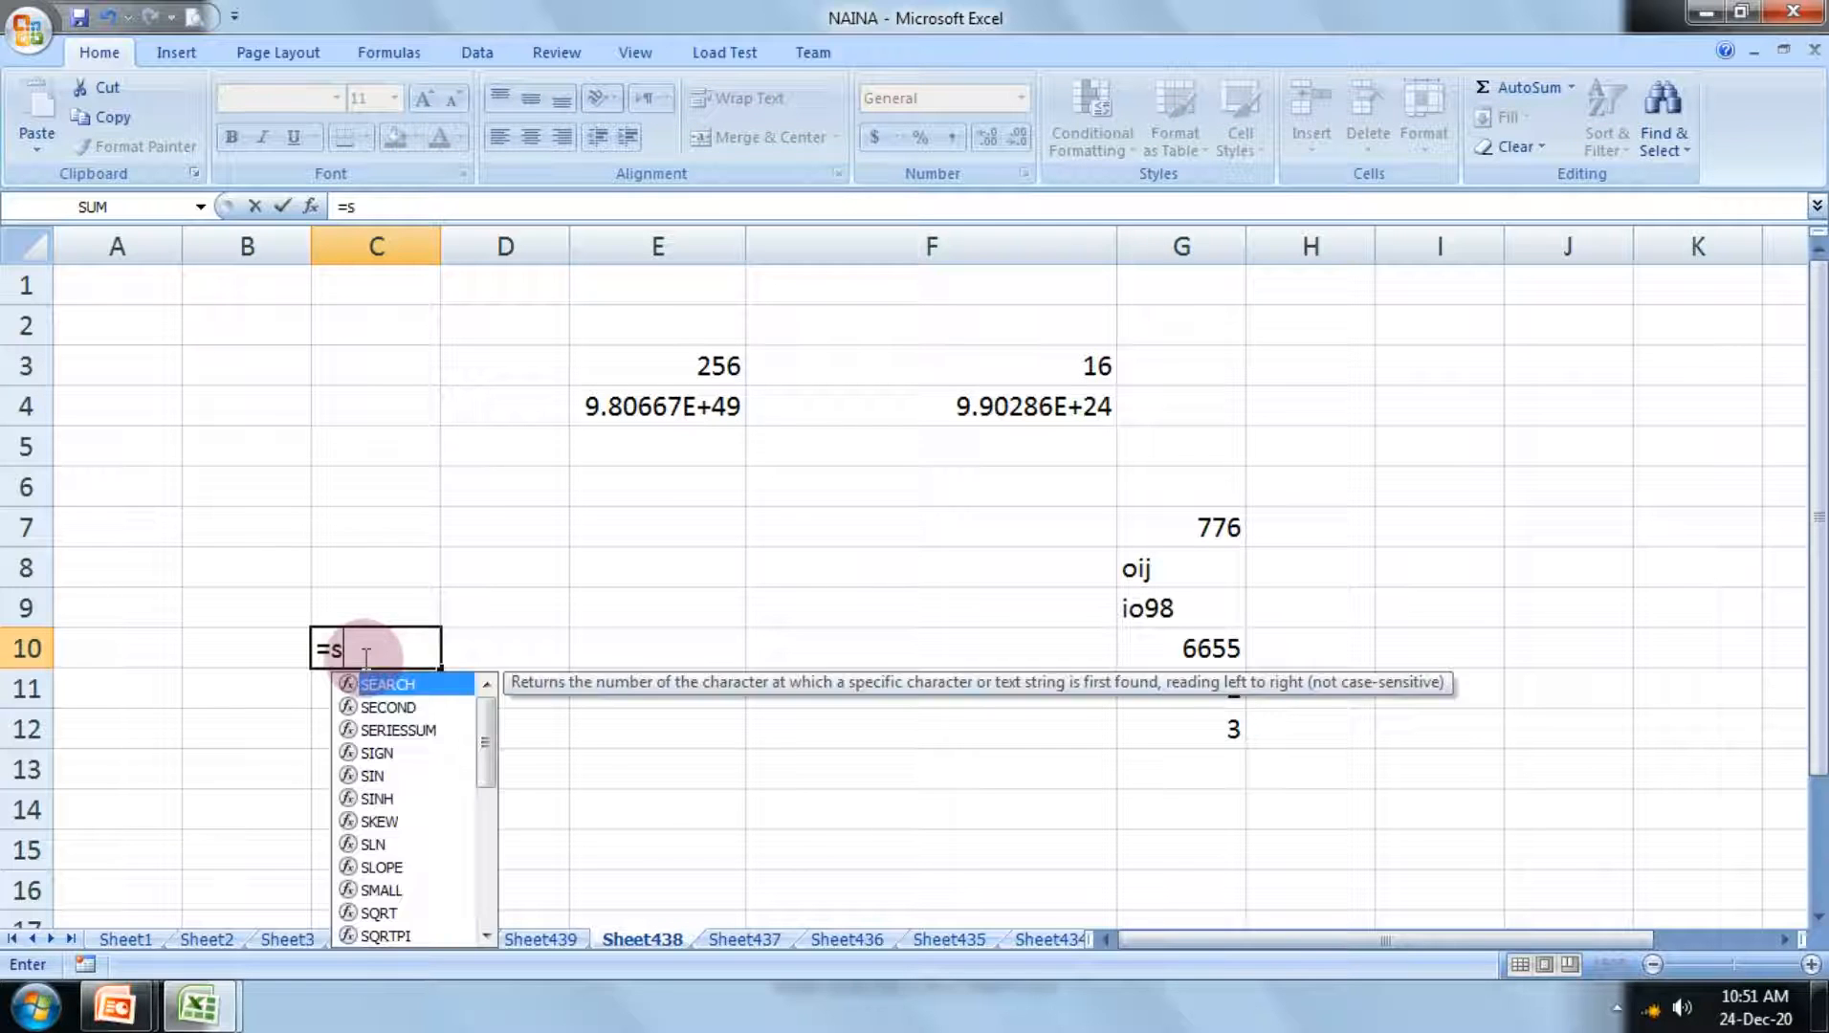
pyautogui.write('qrt')
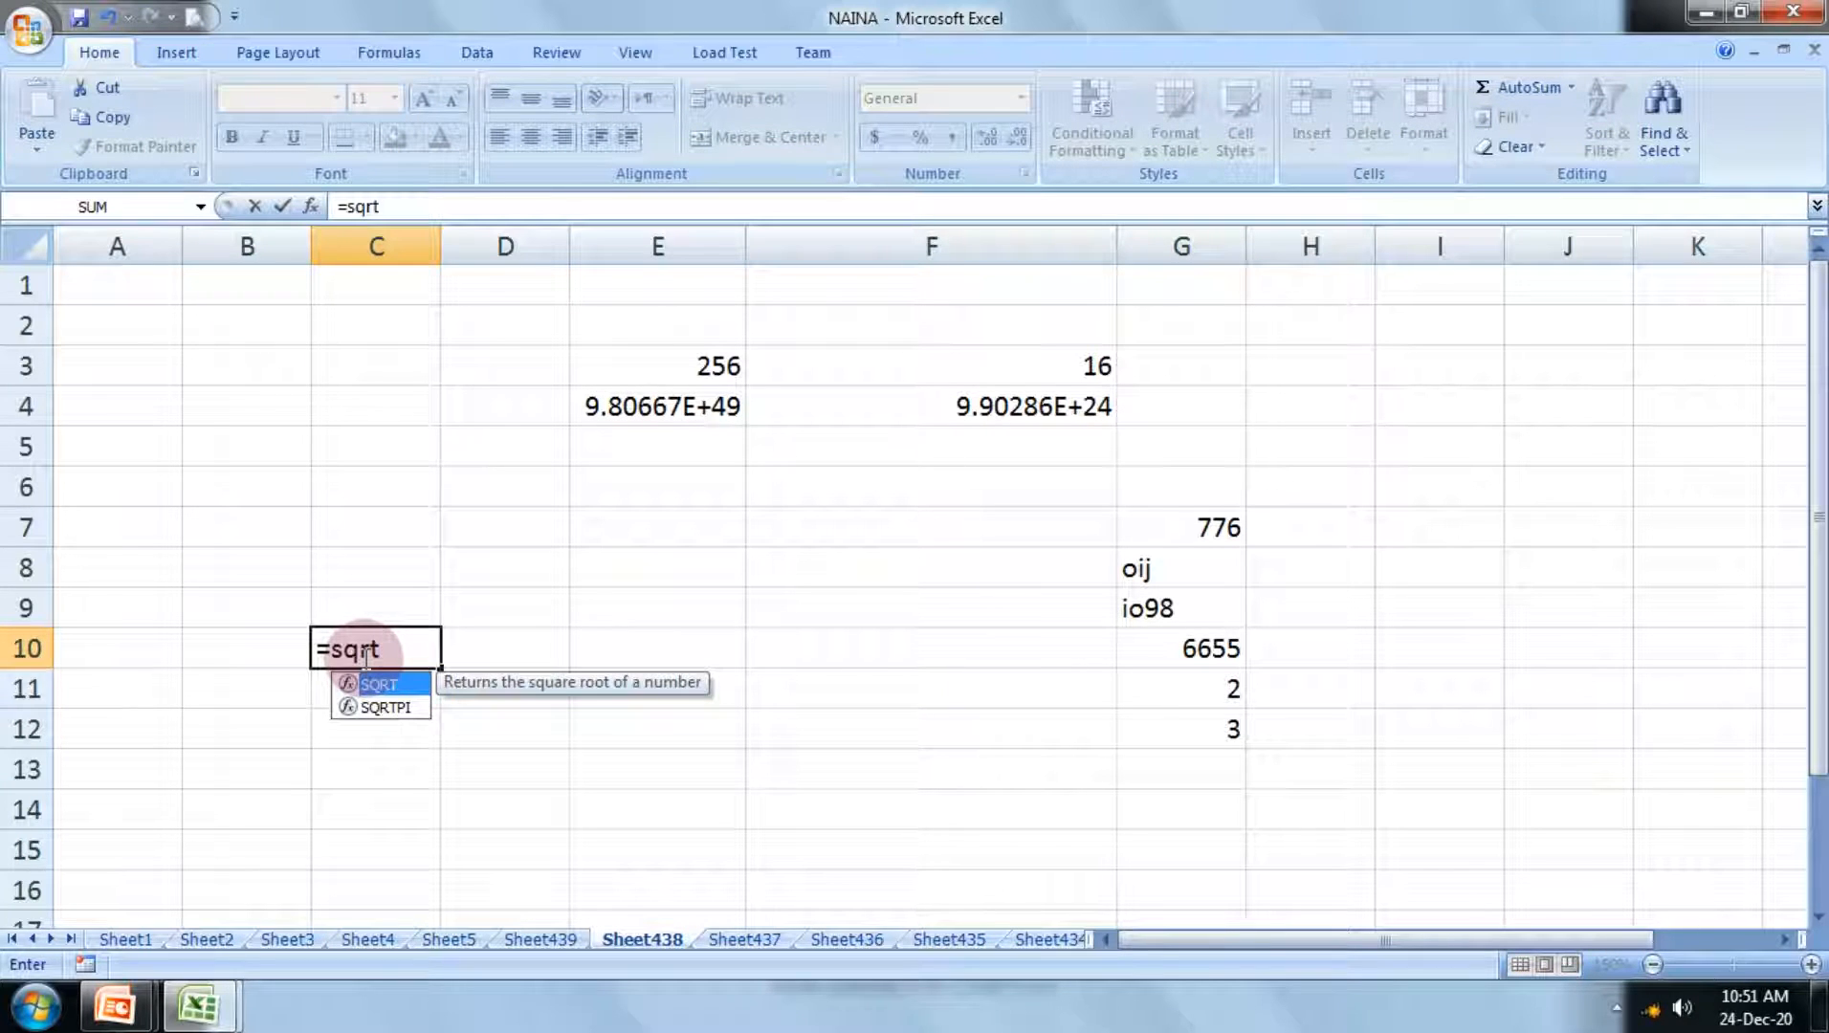
pyautogui.write('()')
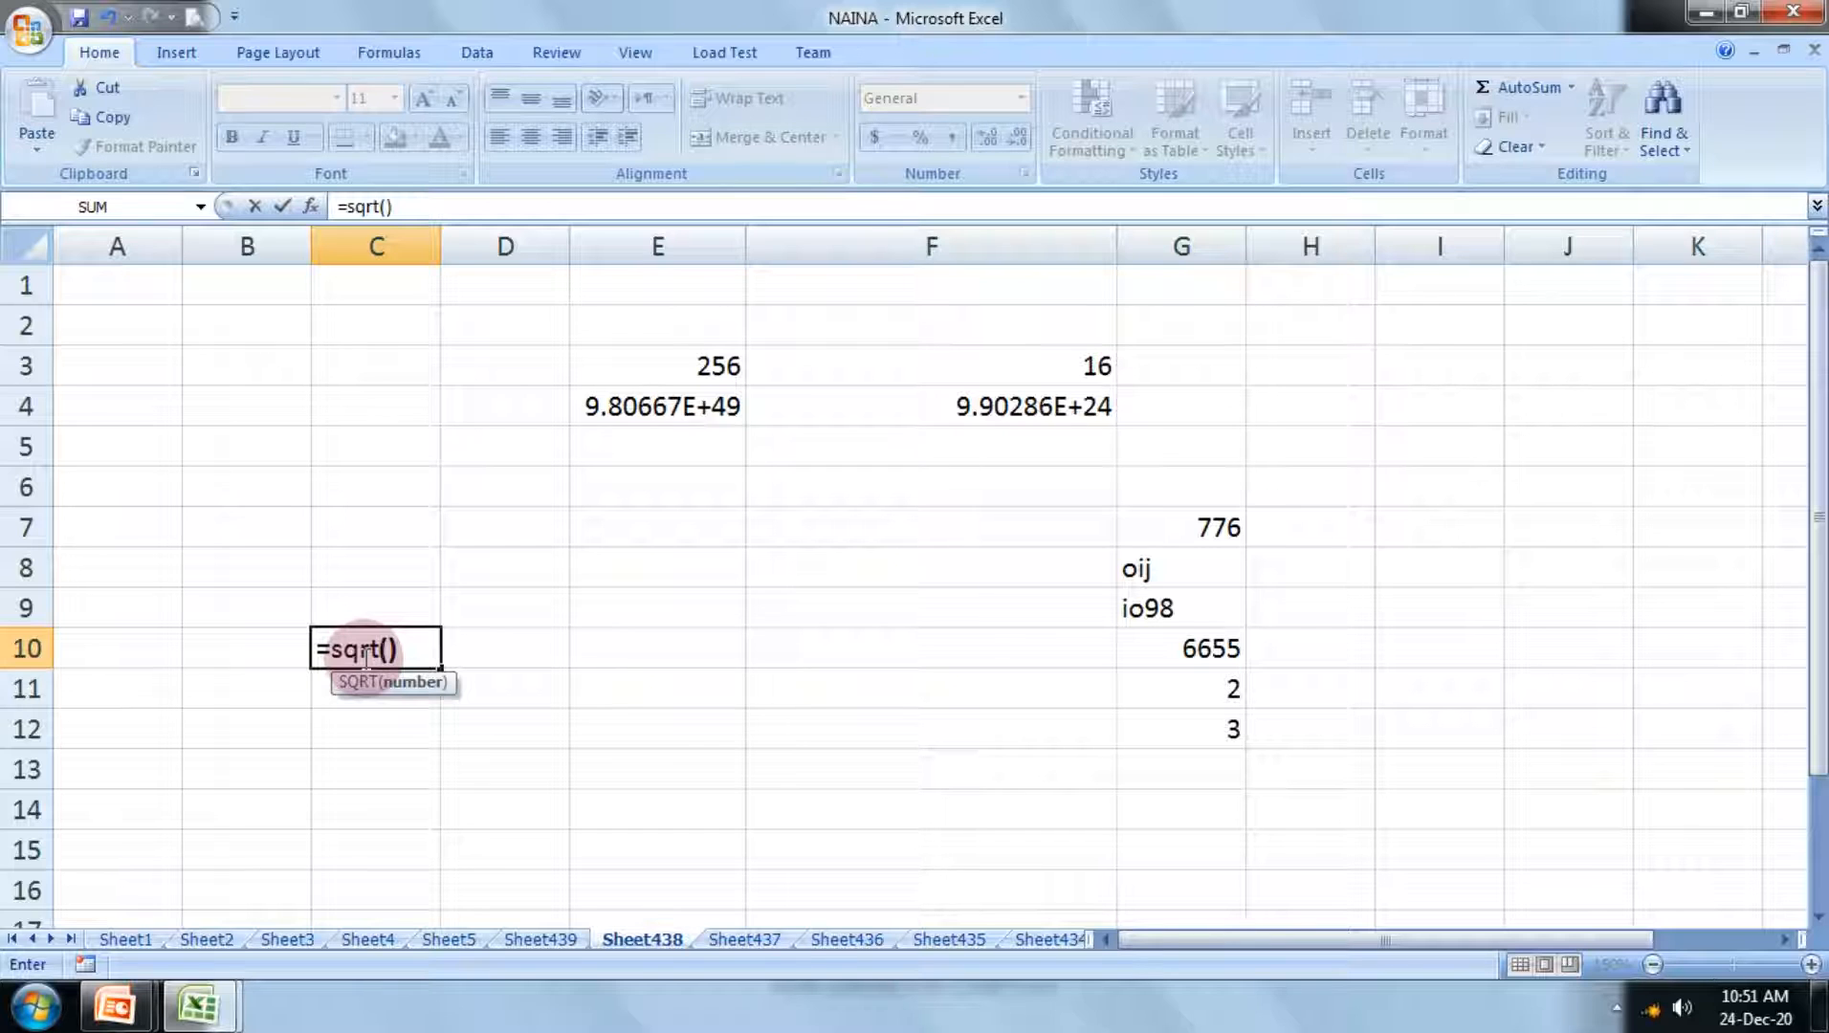
pyautogui.press('Return')
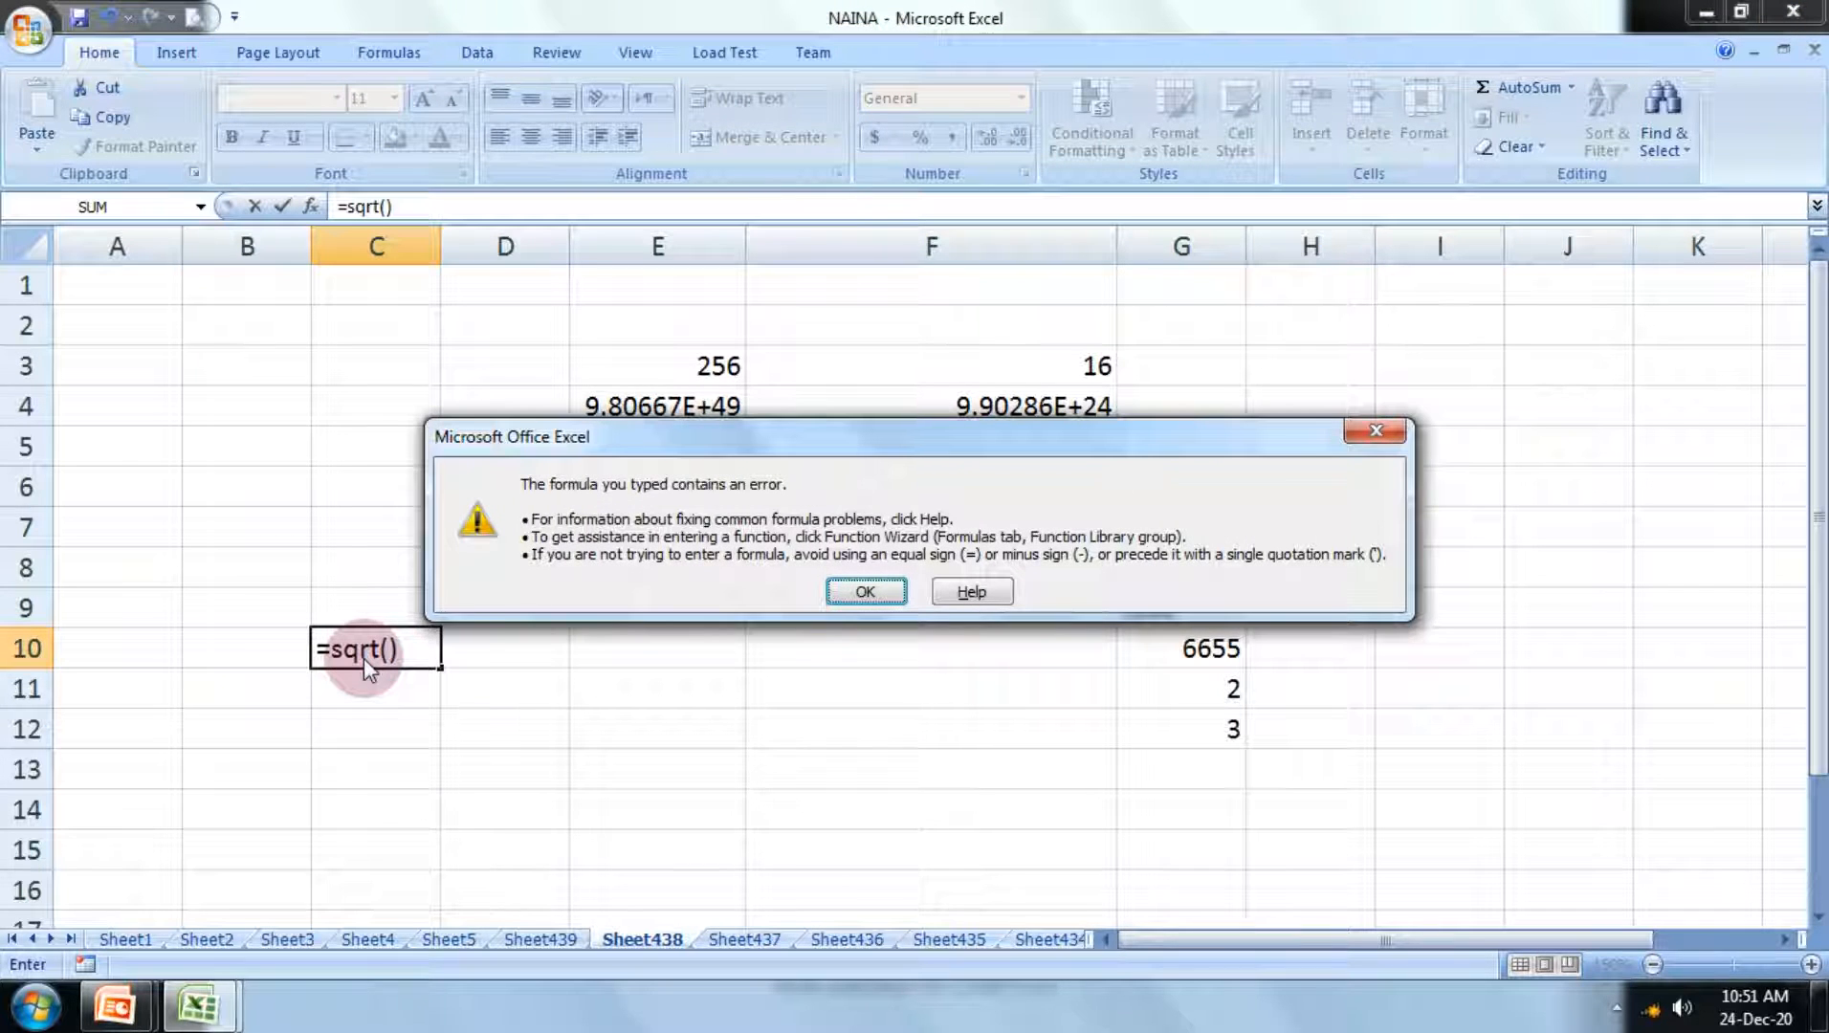
pyautogui.click(852, 592)
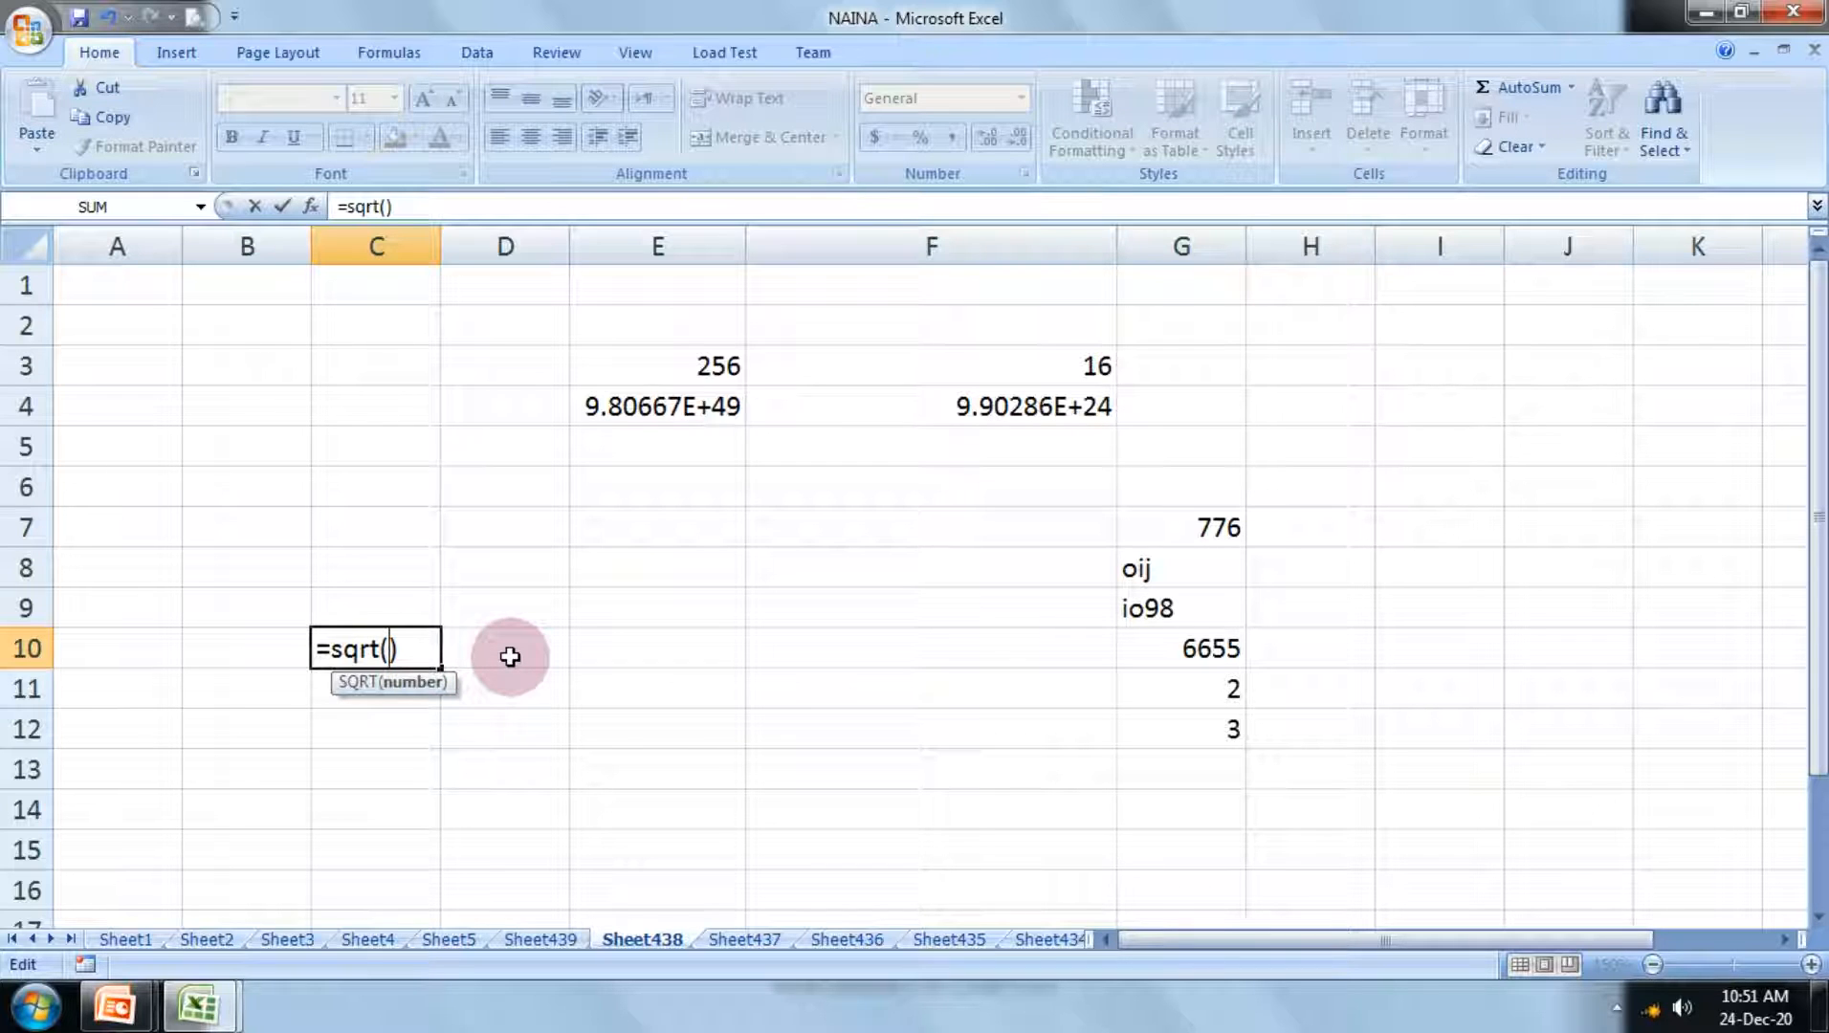
# Step: Supply the quoted number "64" as the argument, completing the C10 formula as =sqrt("64")
pyautogui.write('"')
pyautogui.write('64')
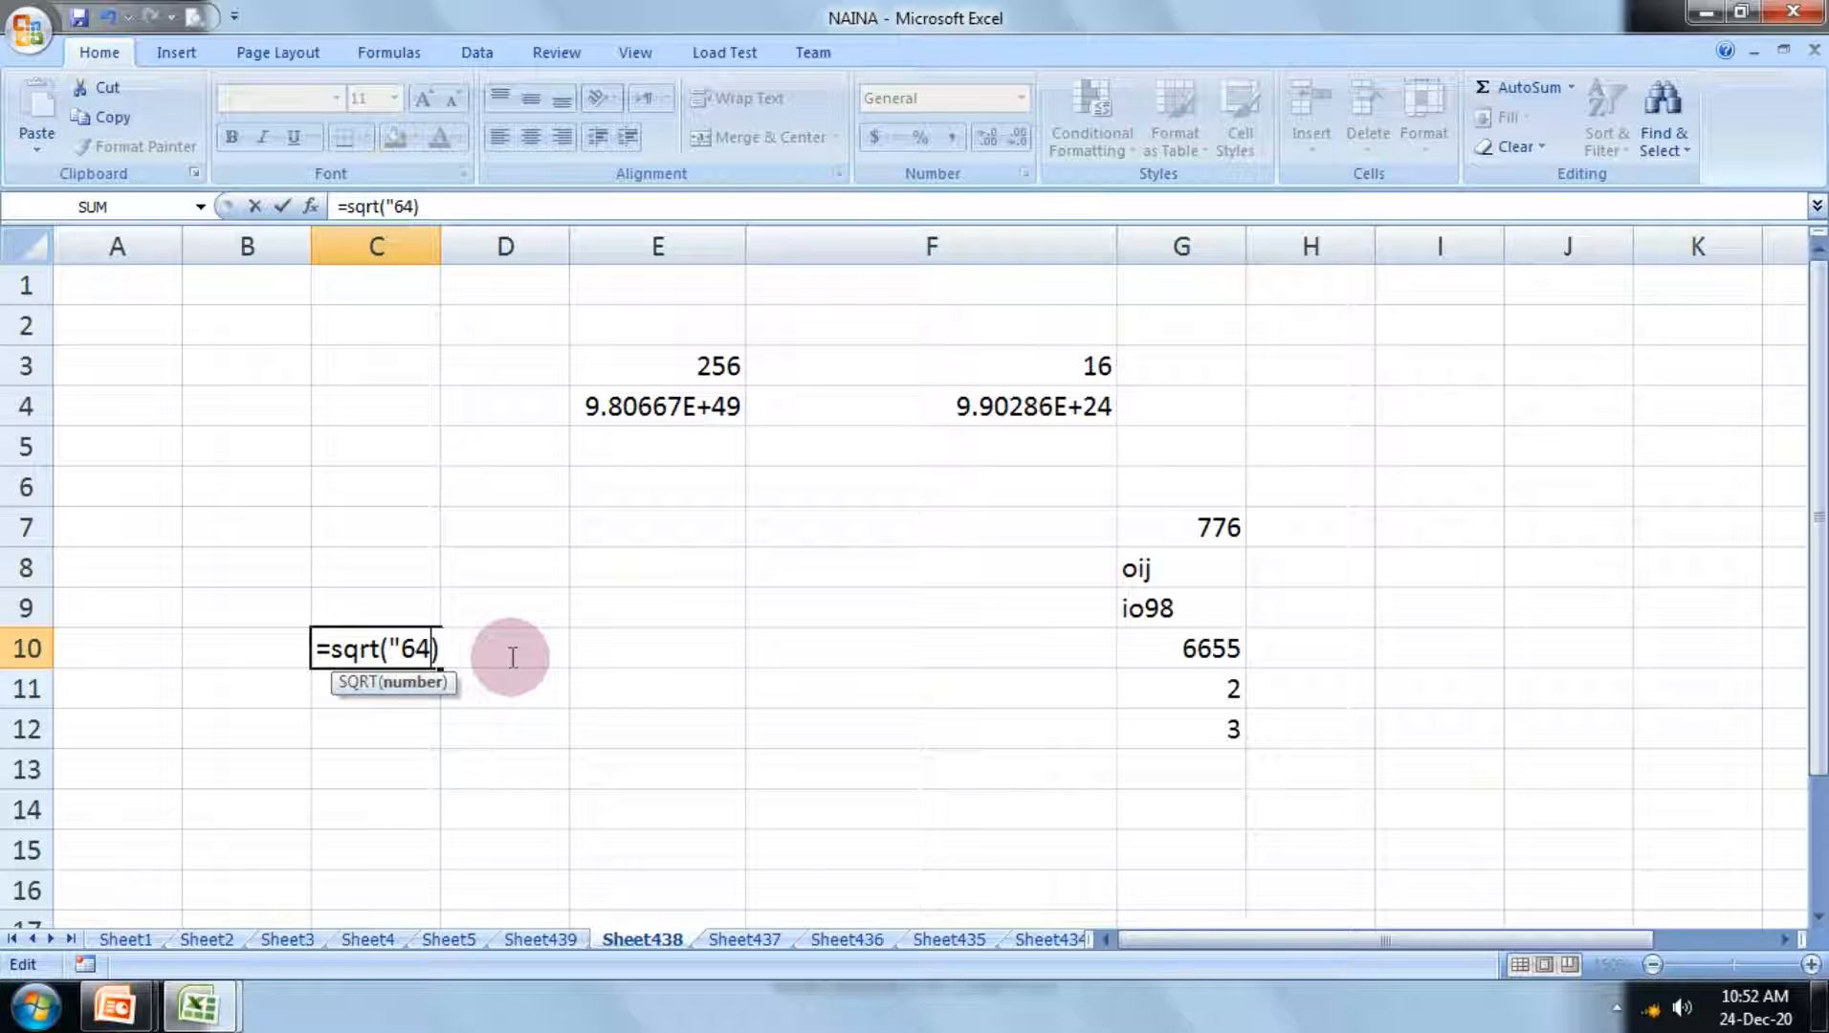
pyautogui.write('"')
pyautogui.press('Return')
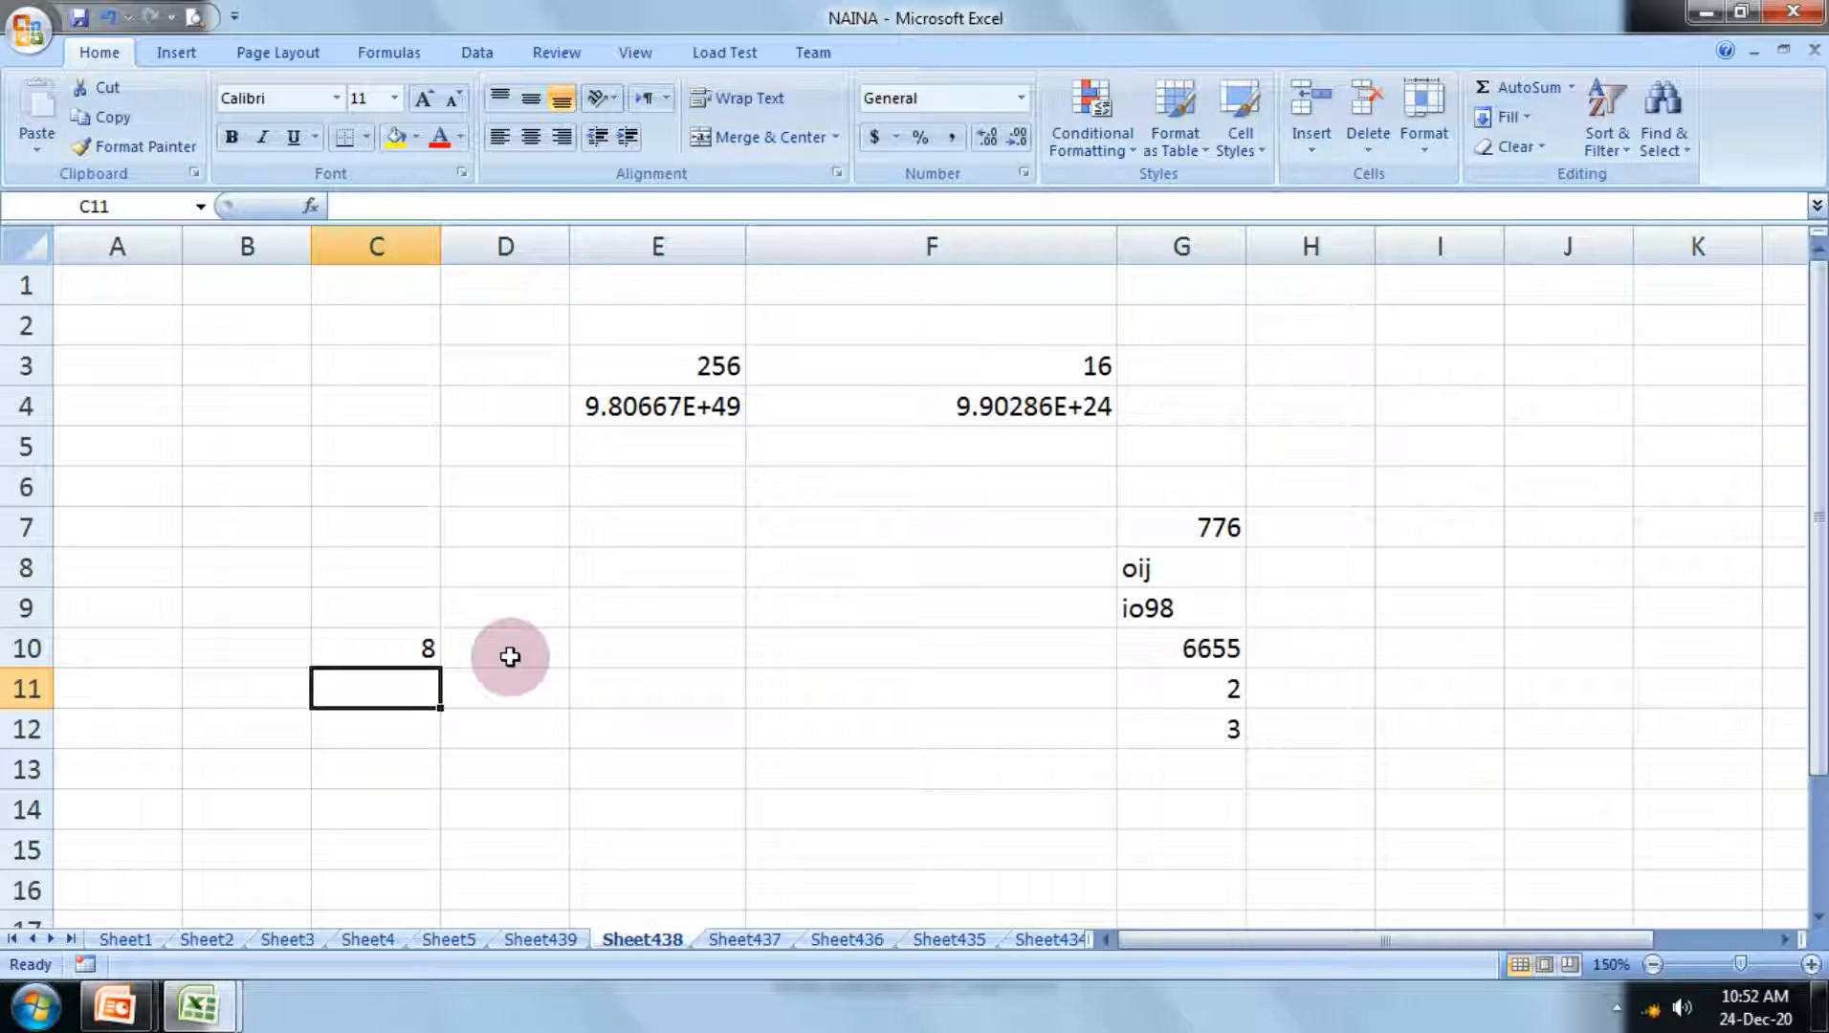
# Step: Enter the formula =min("76,98,32") in cell C11, with all three numbers inside one pair of quotation marks
pyautogui.write('=')
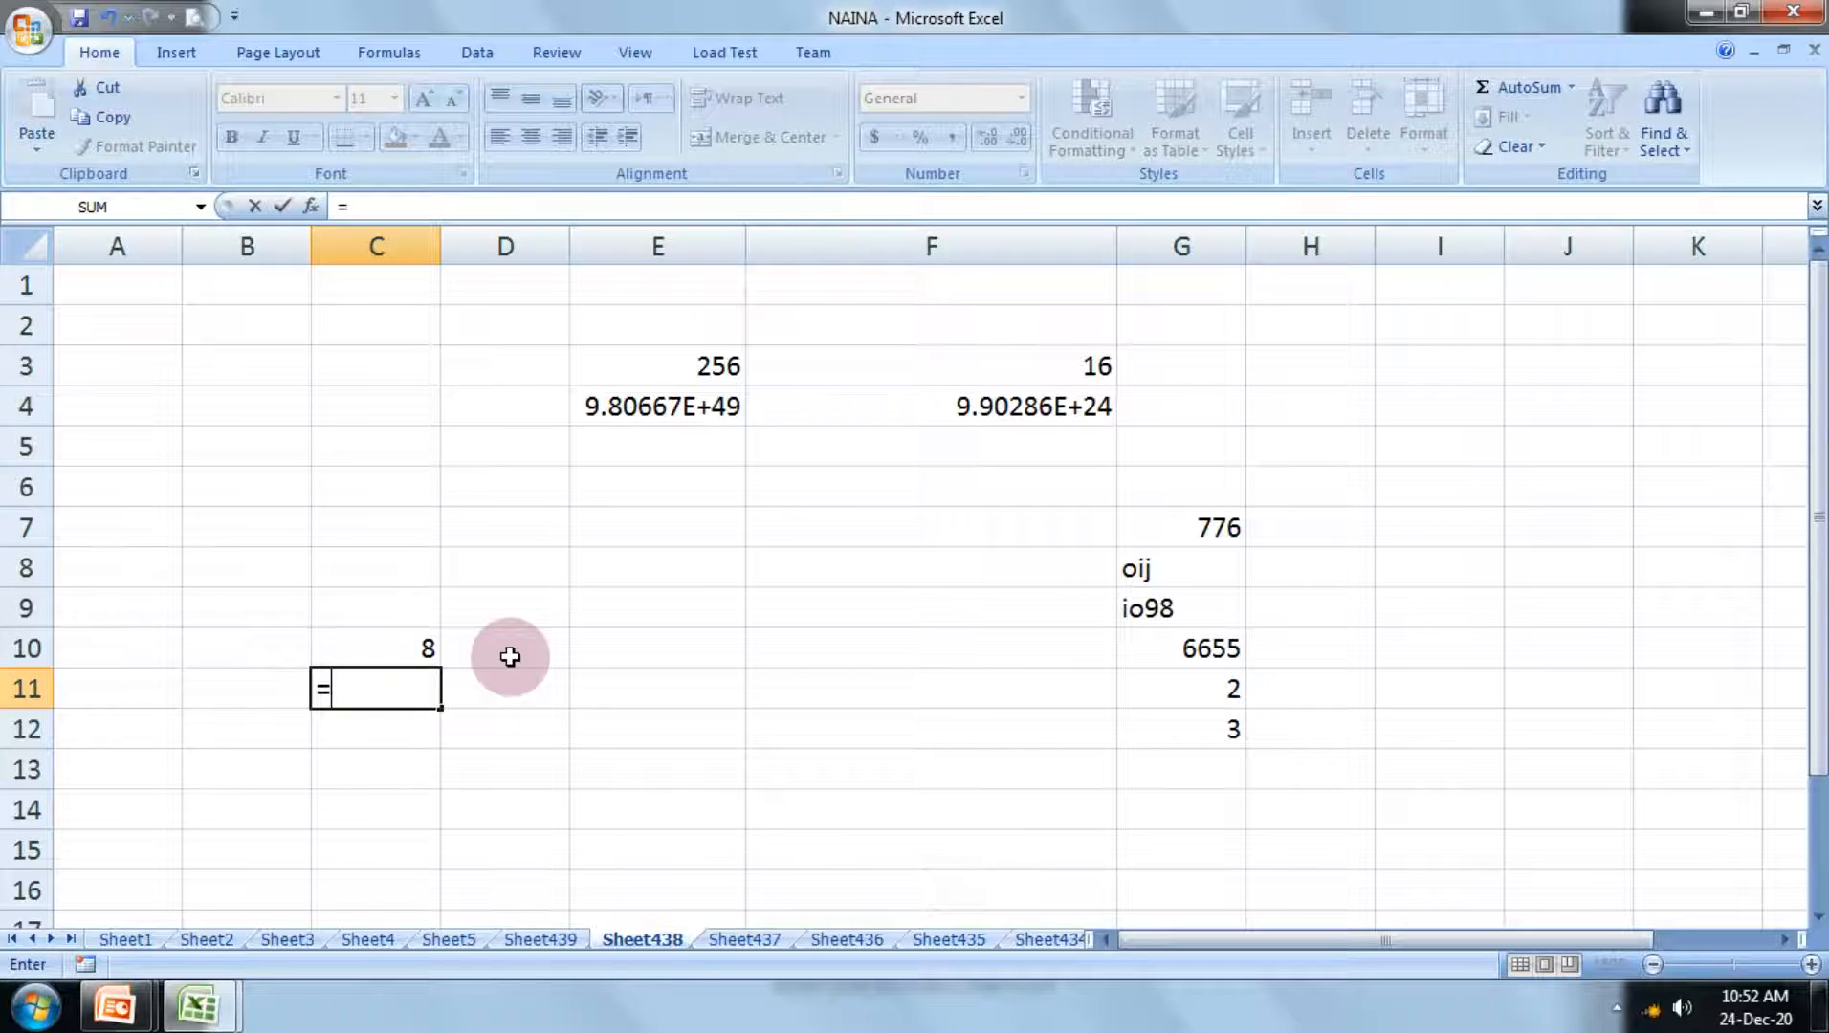
pyautogui.write('min(')
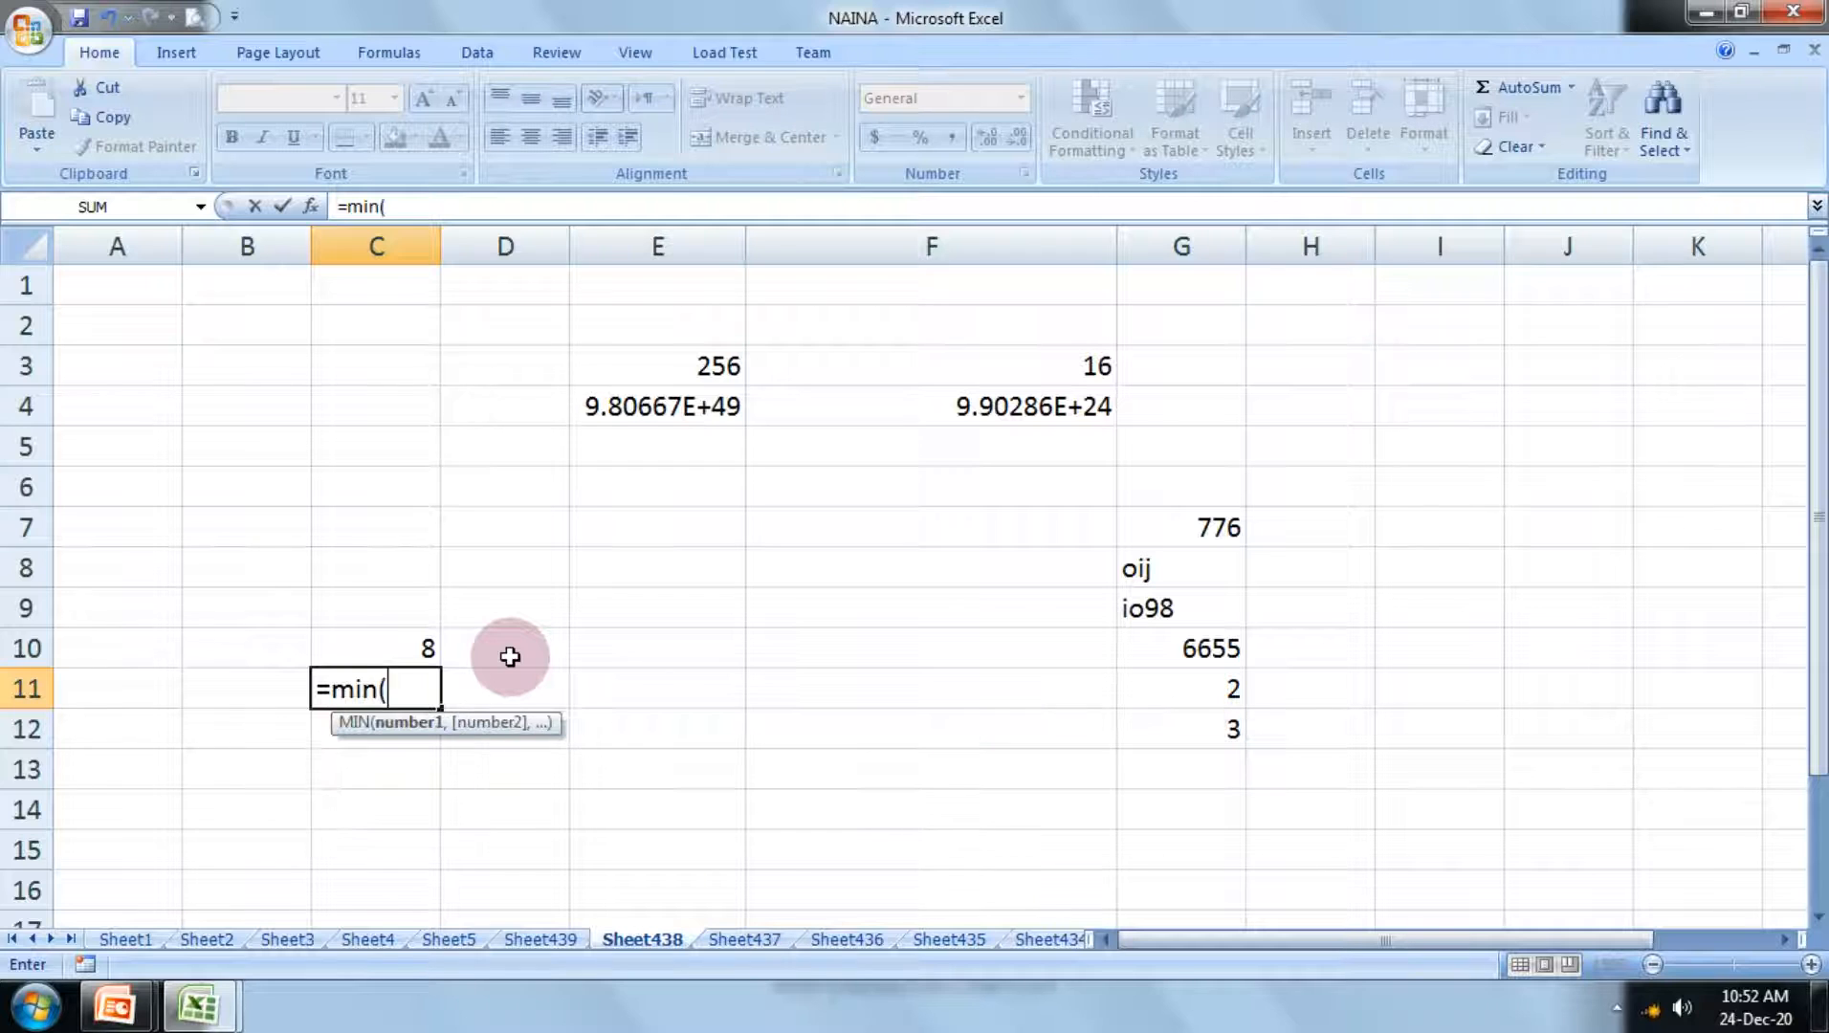
pyautogui.write('"76,9')
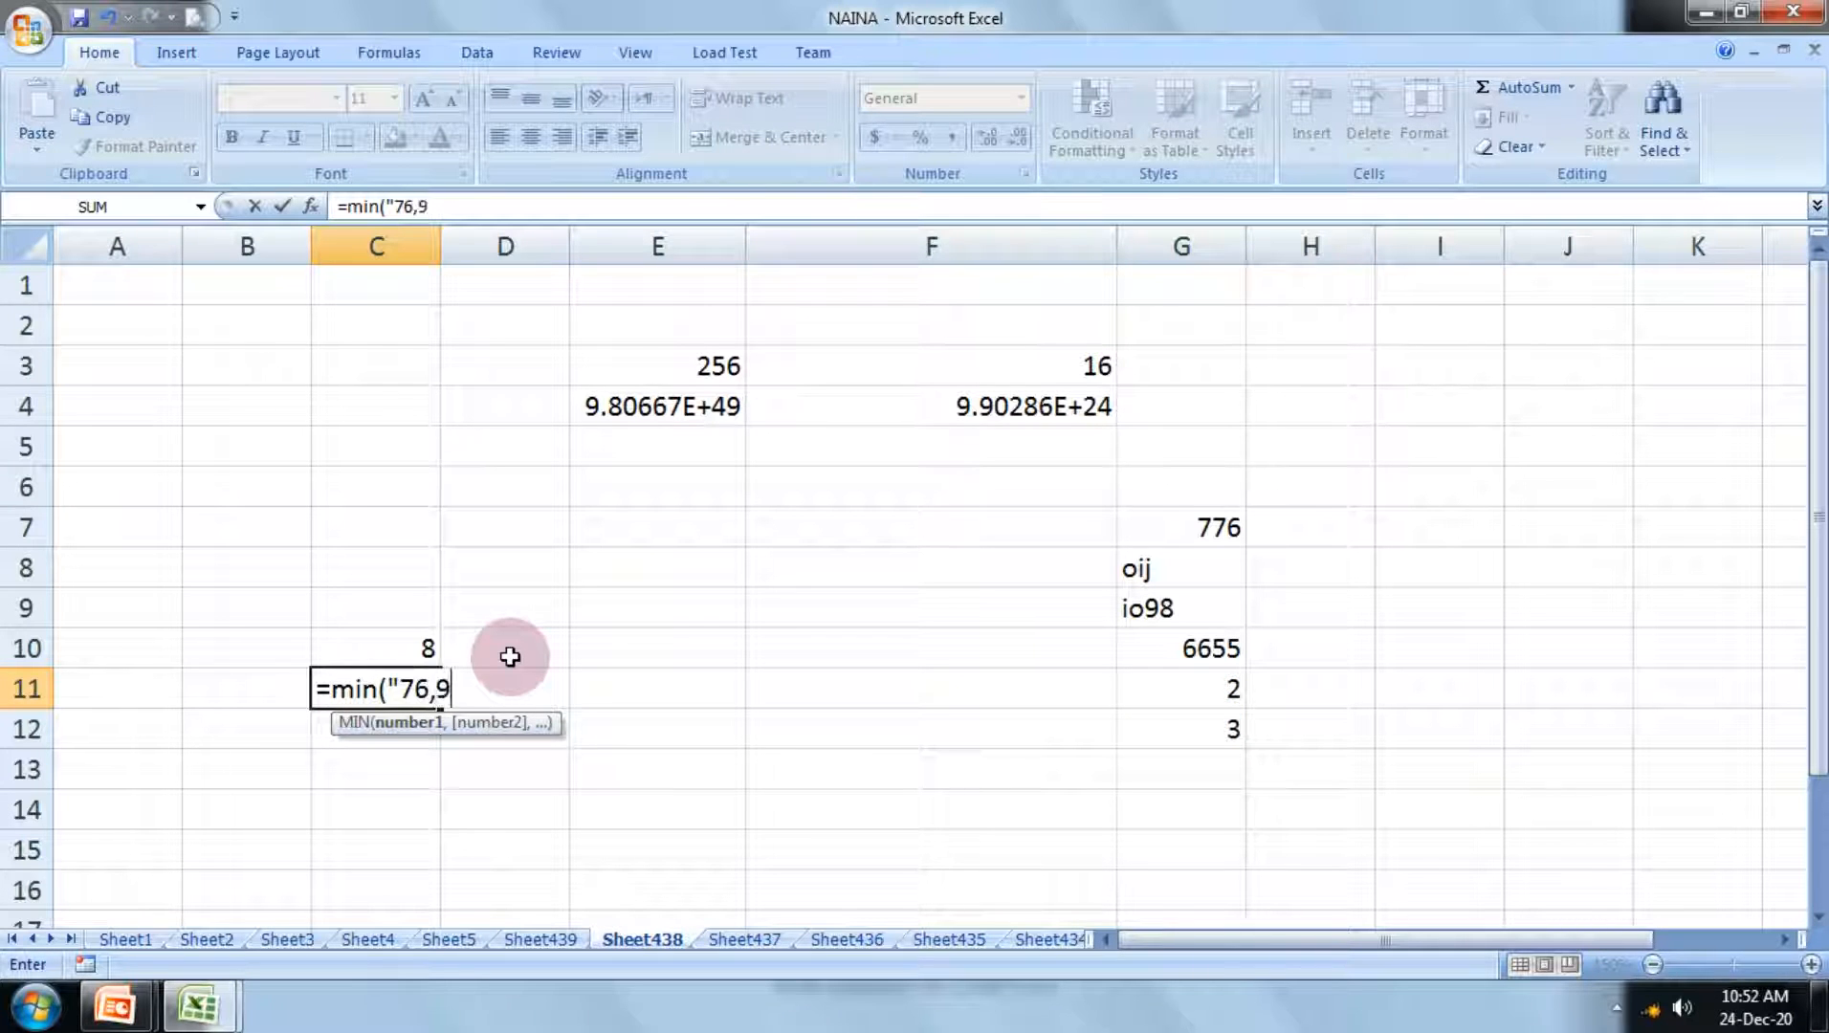
pyautogui.write('8,32")')
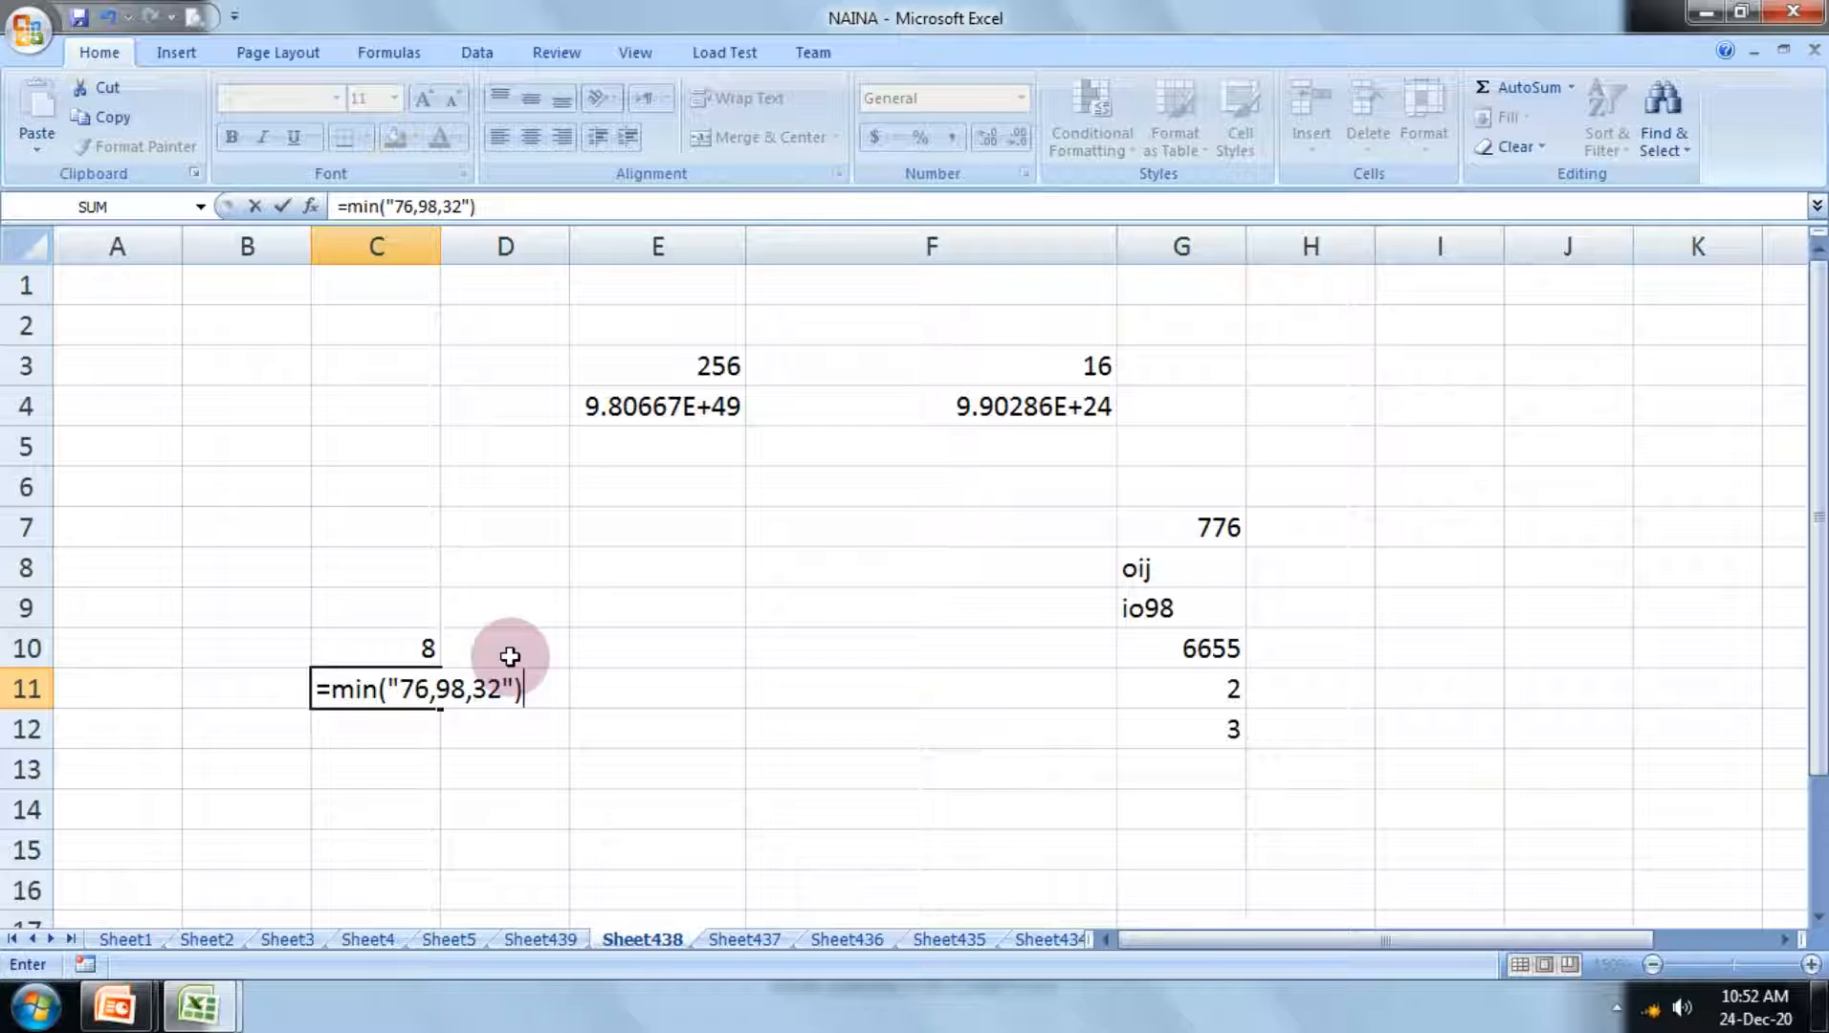
pyautogui.press('Return')
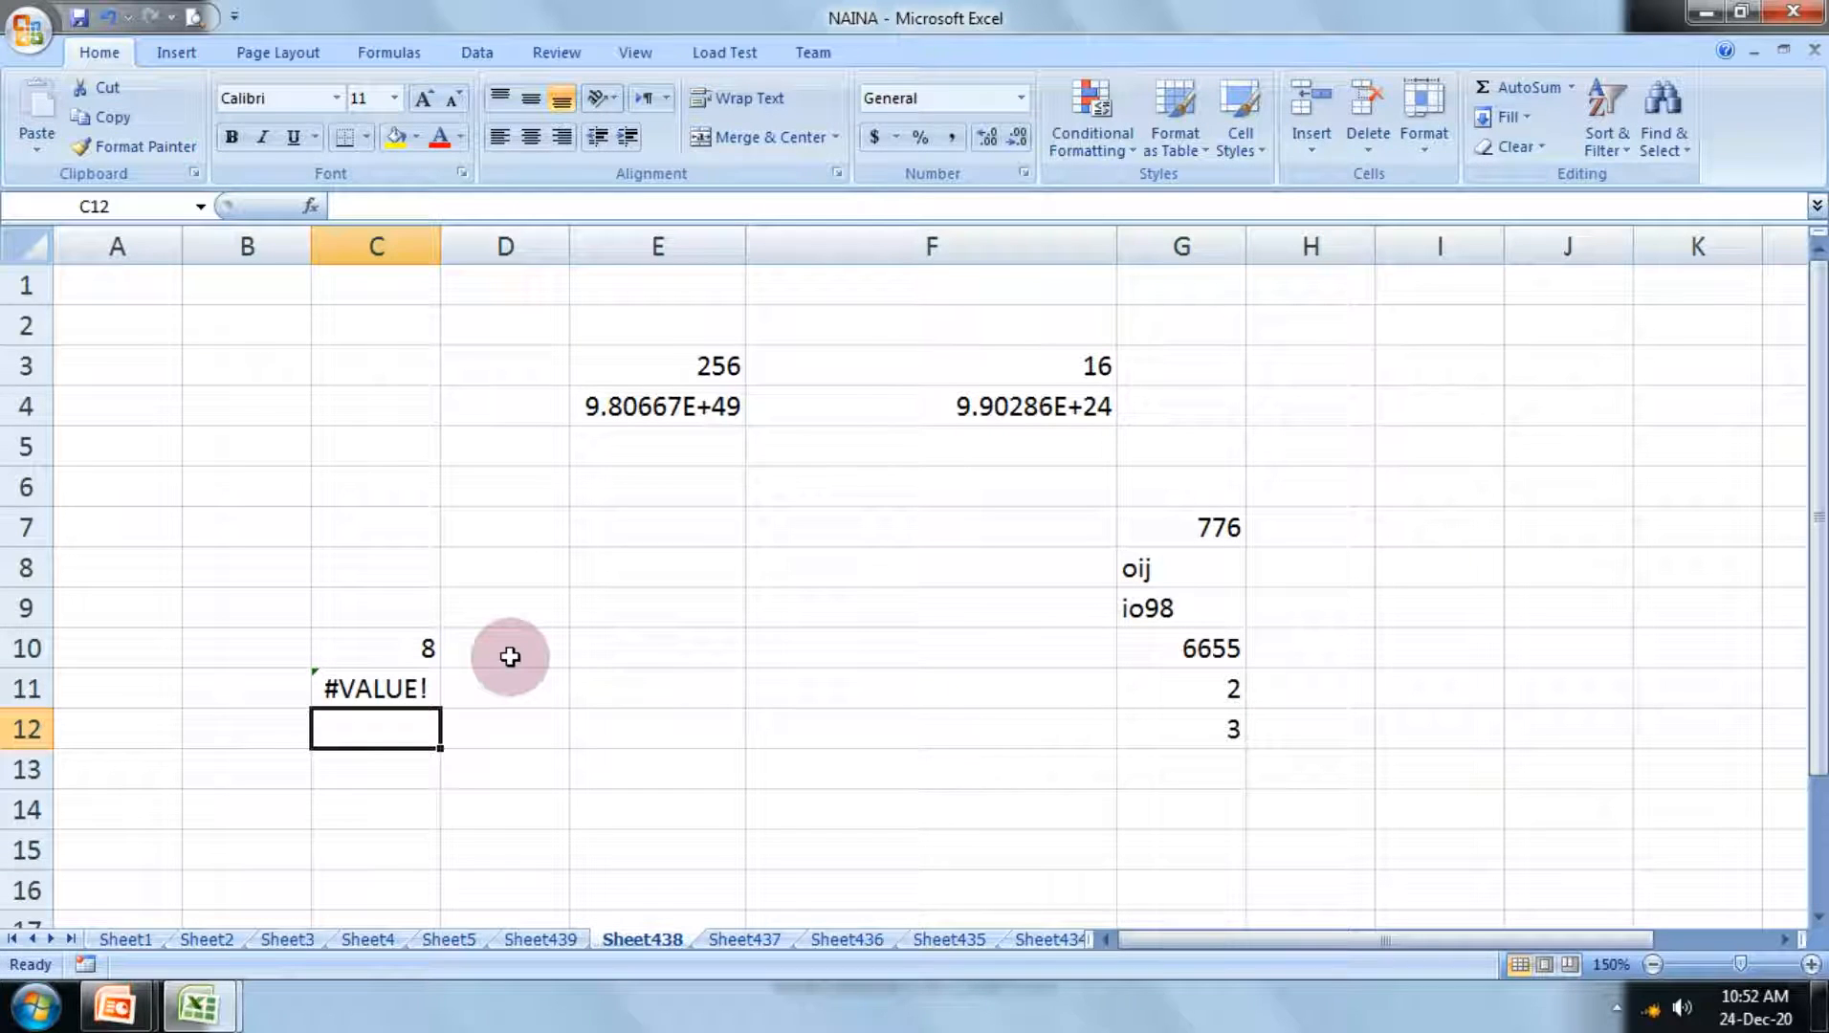
# Step: Add a space after each comma in the C11 formula so it reads =MIN("76, 98, 32"), and re-enter it
pyautogui.press('Up')
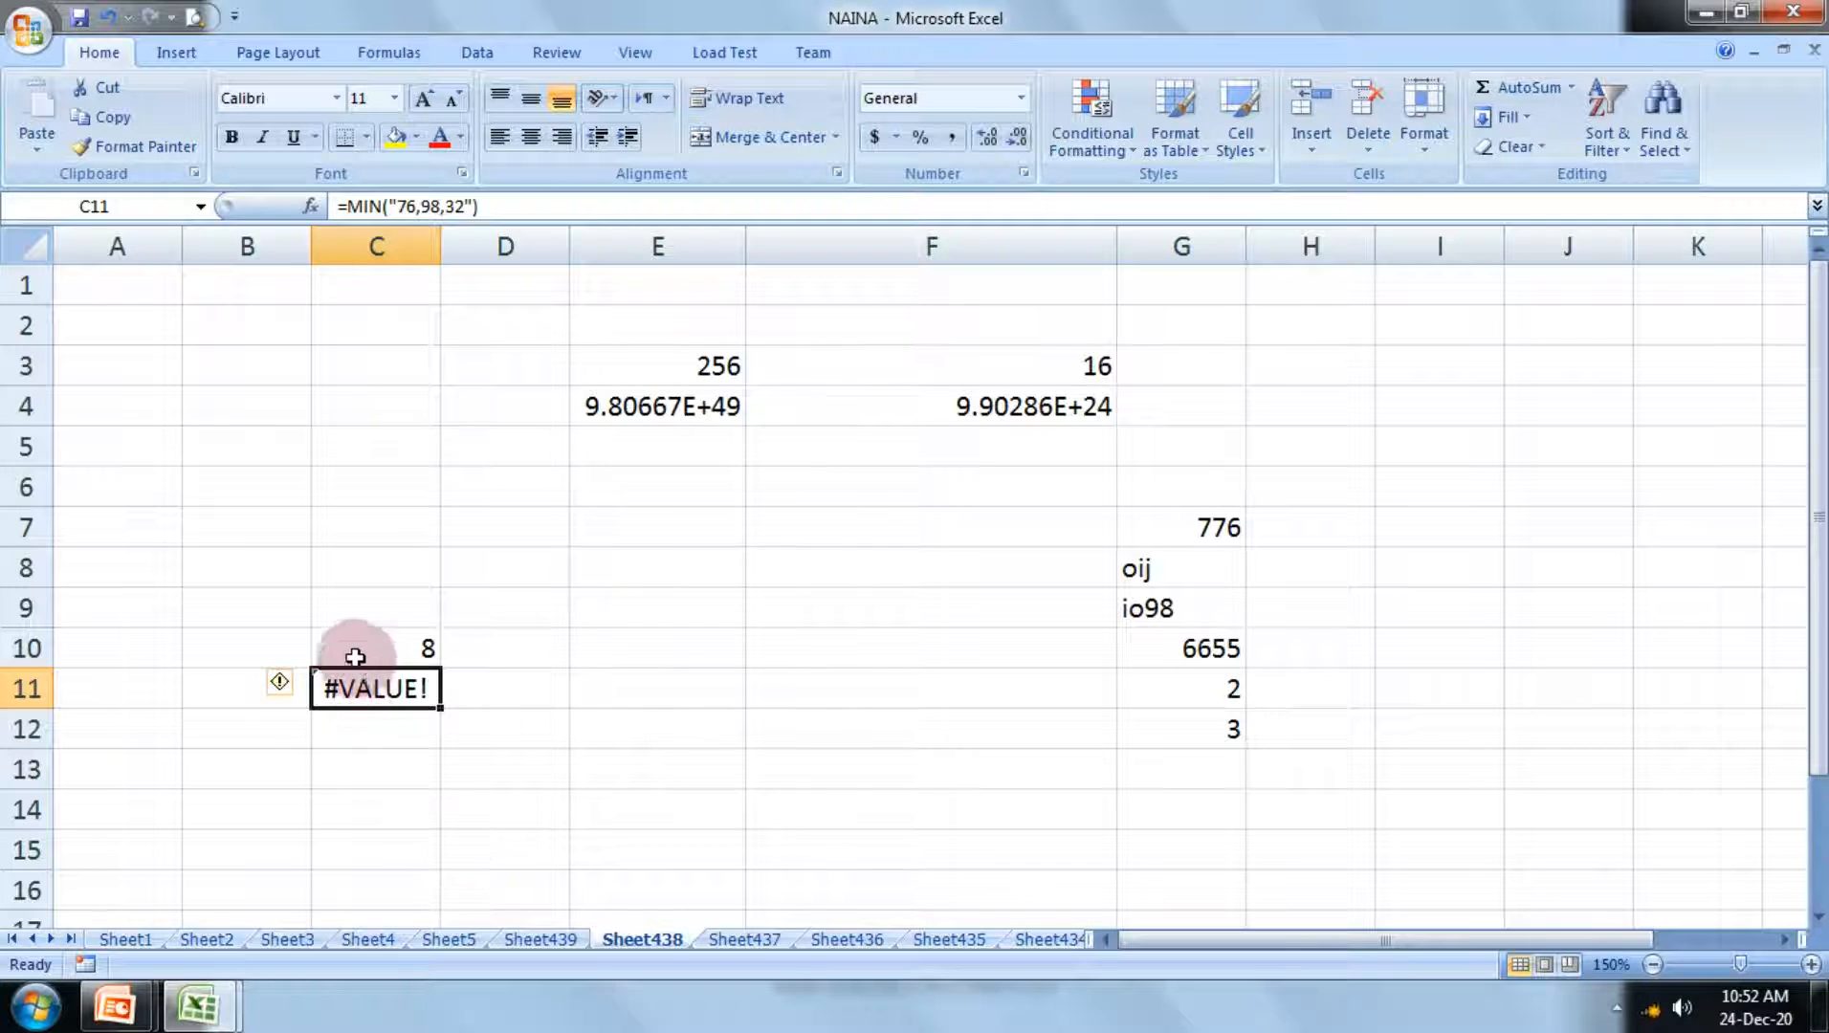
pyautogui.doubleClick(363, 687)
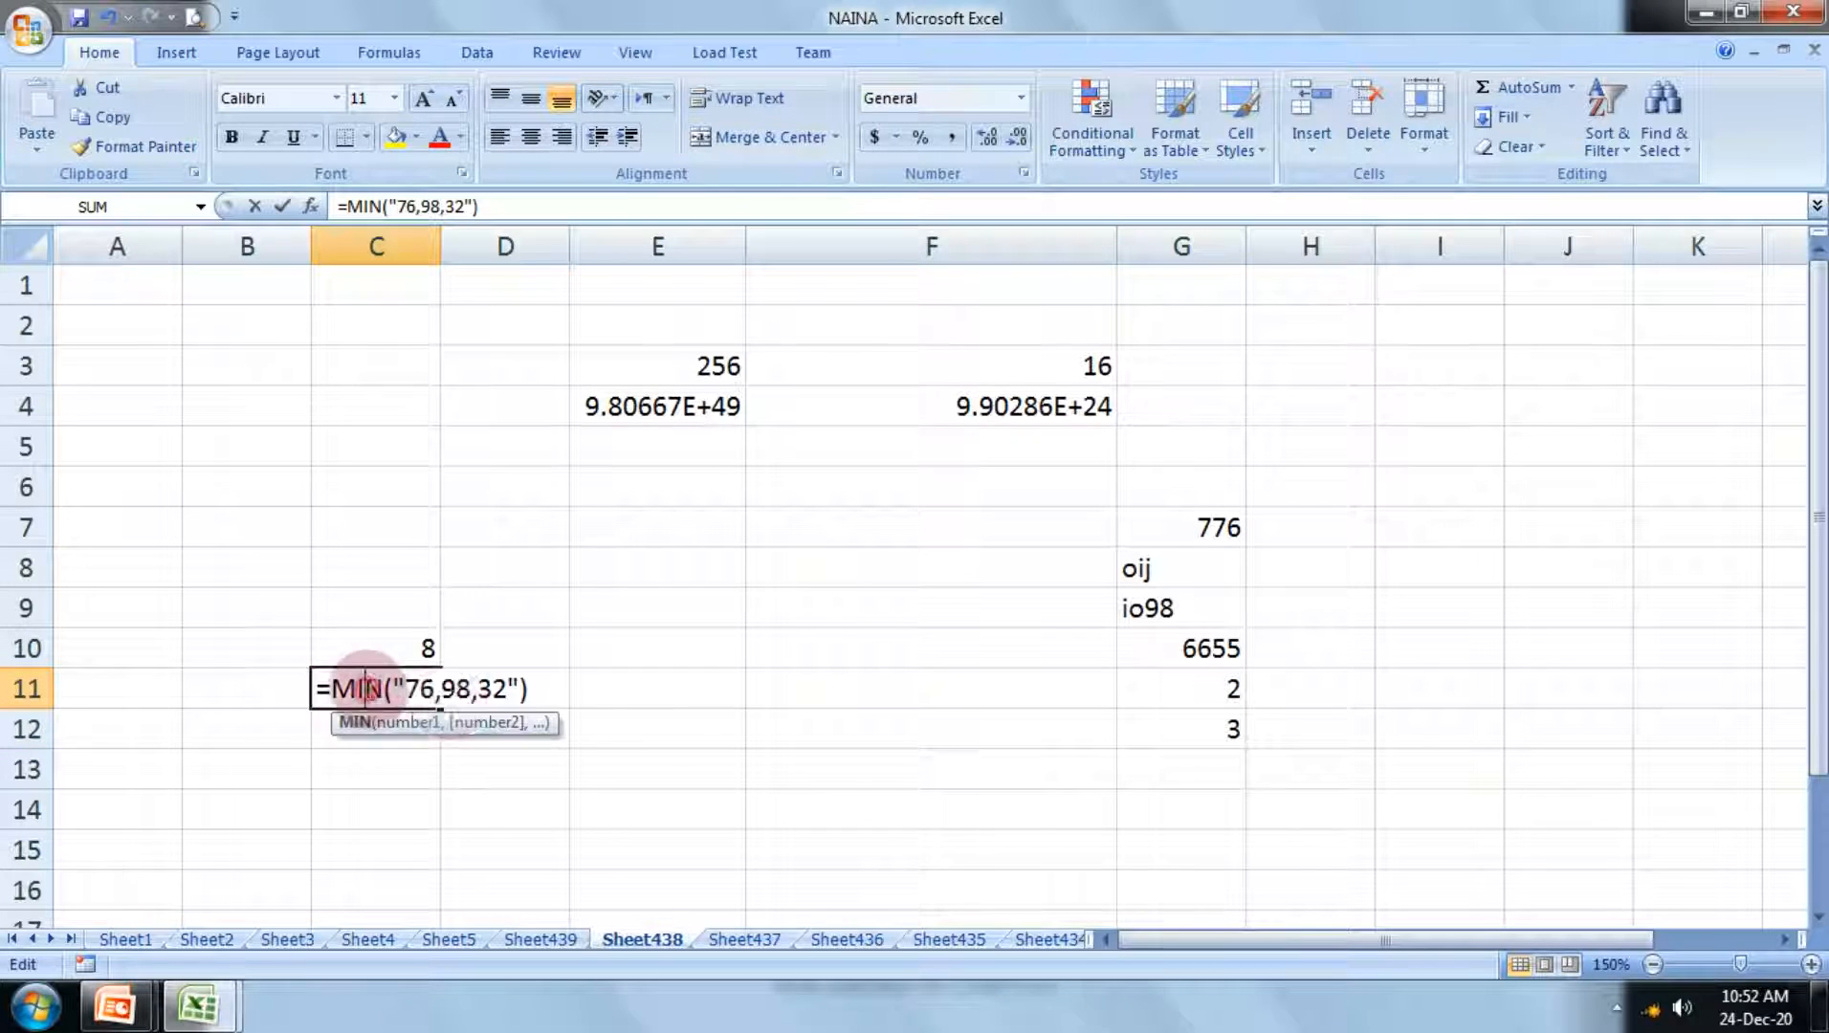
pyautogui.click(518, 687)
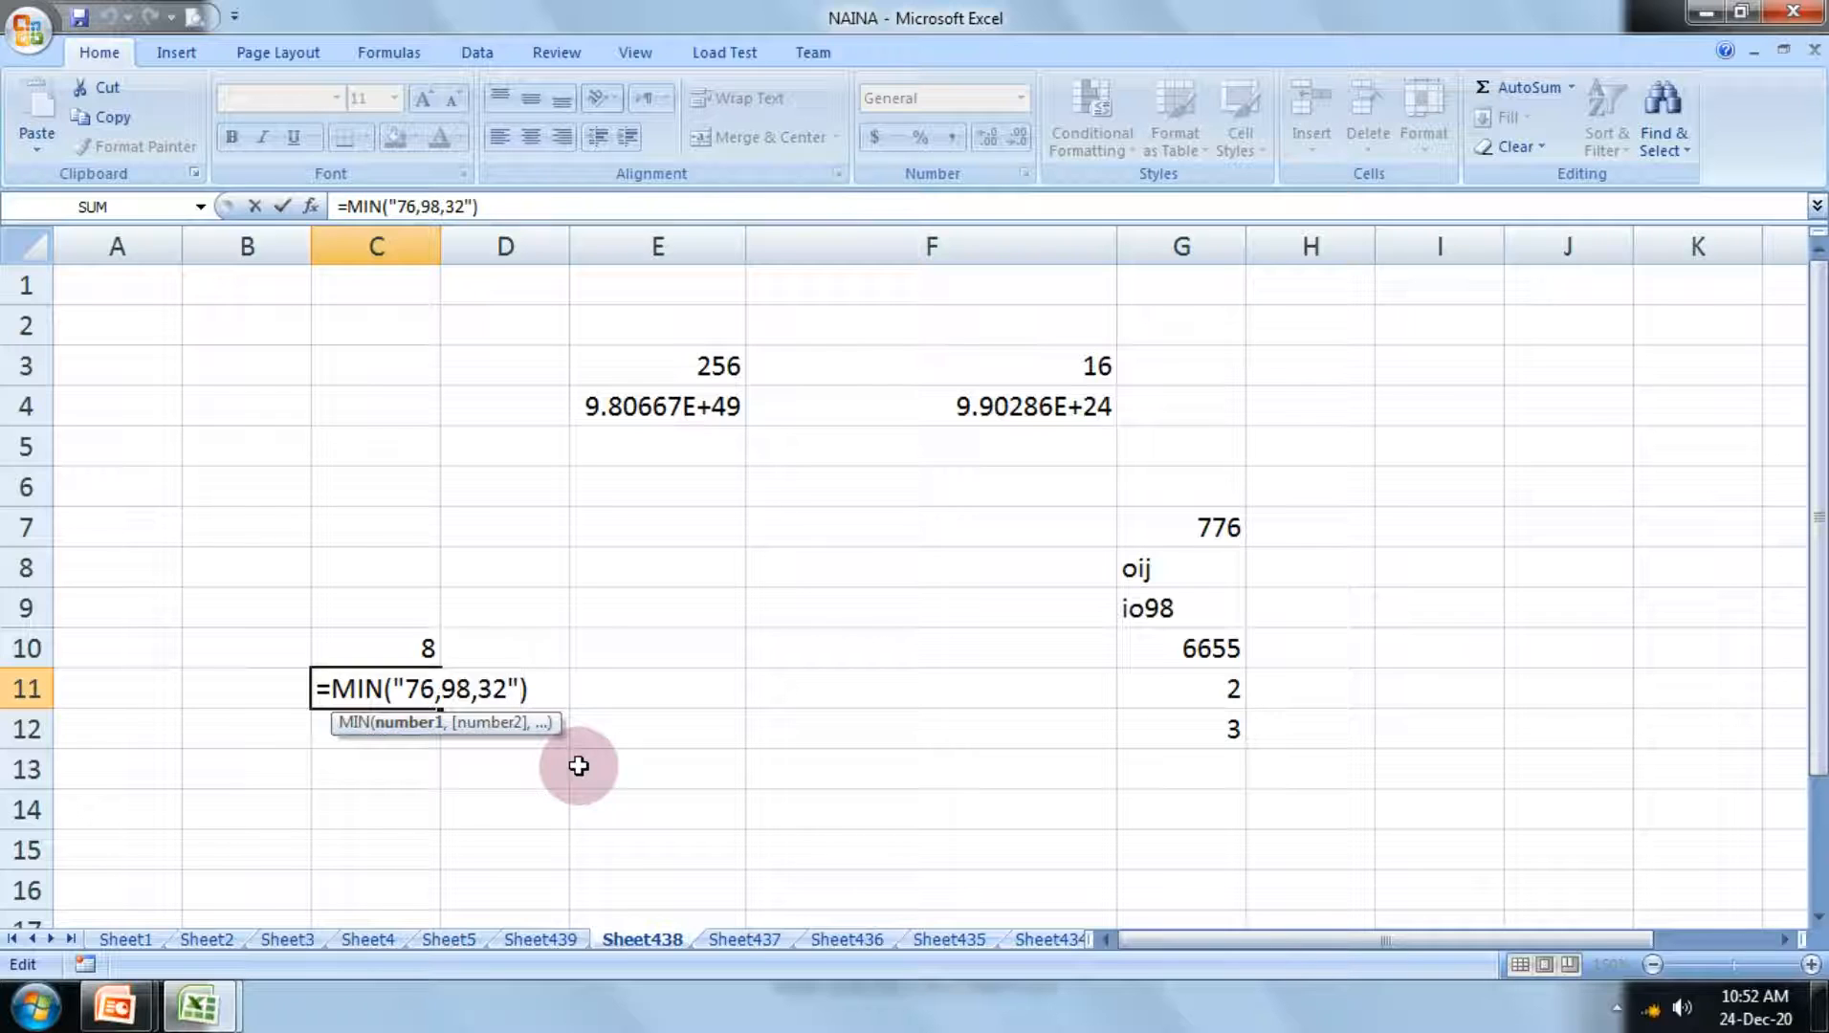
pyautogui.press('Left')
pyautogui.press('Left')
pyautogui.press('Left')
pyautogui.press('Left')
pyautogui.press('Left')
pyautogui.press('Left')
pyautogui.press('Left')
pyautogui.press('Left')
pyautogui.press('Left')
pyautogui.press('BackSpace')
pyautogui.write('"')
pyautogui.press('Right')
pyautogui.press('Right')
pyautogui.press('Right')
pyautogui.press('Right')
pyautogui.press('Right')
pyautogui.press('Right')
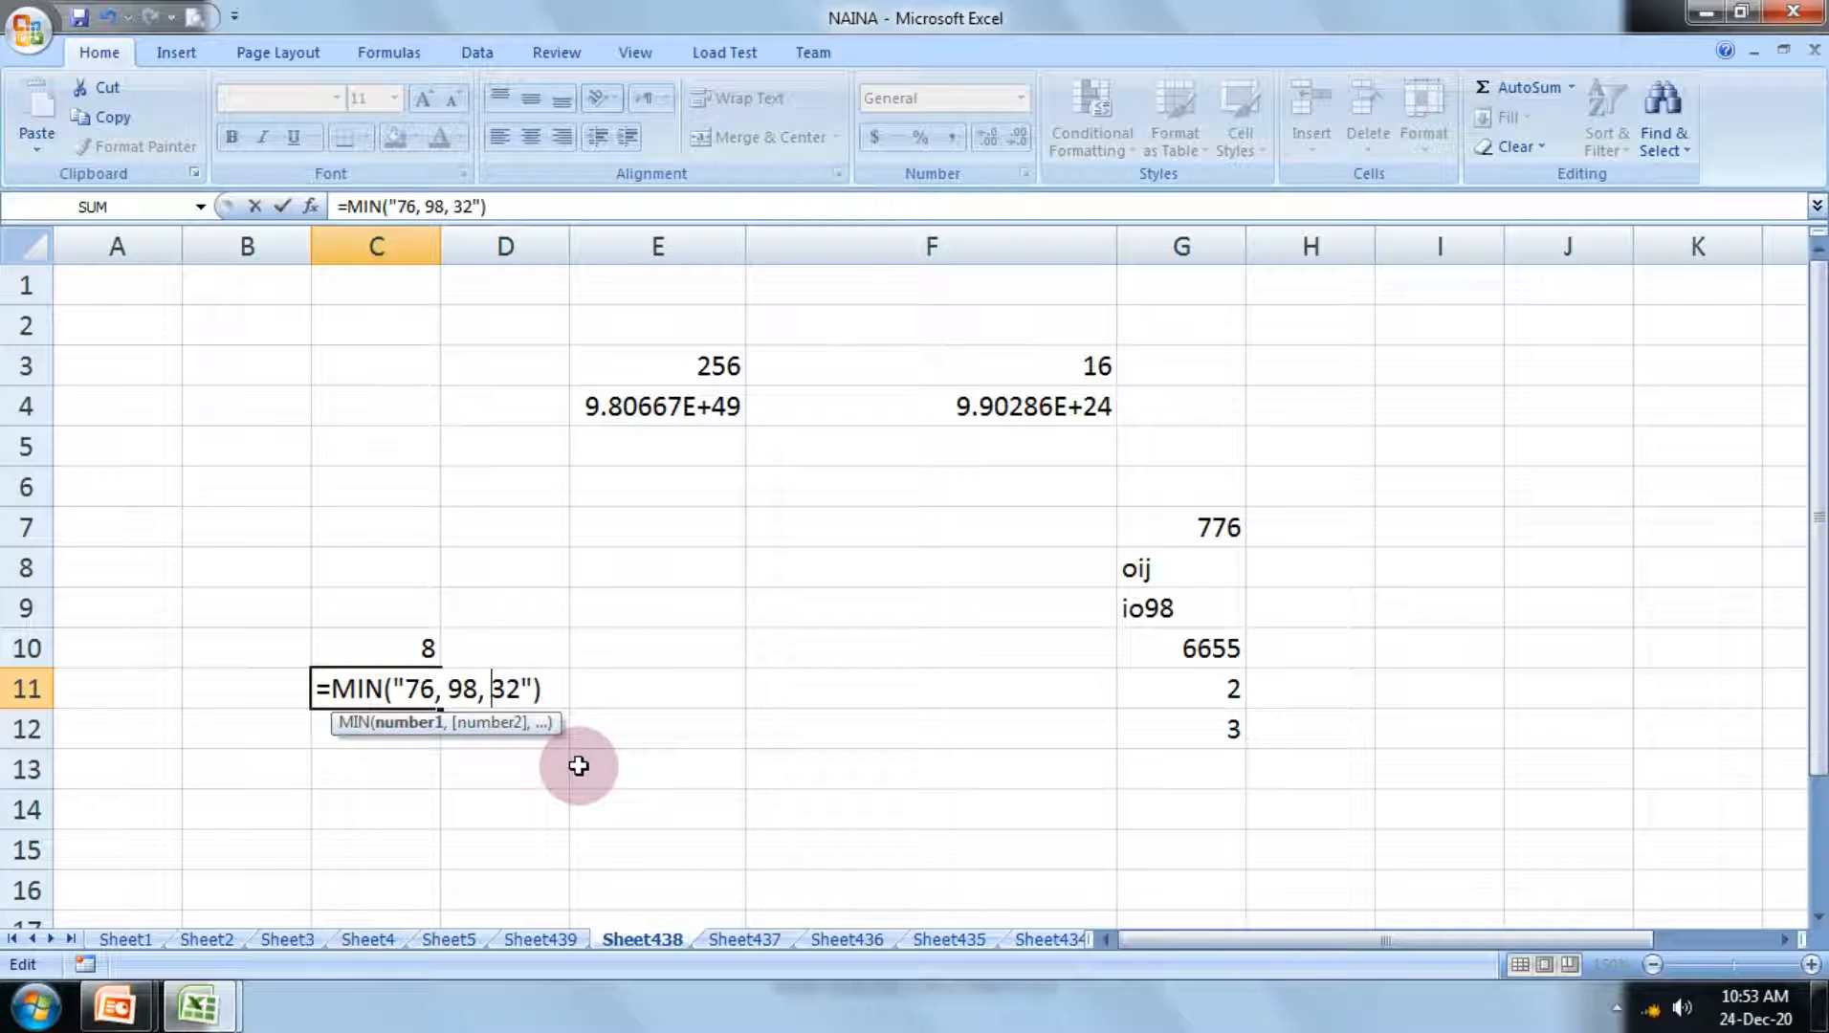
pyautogui.press('Return')
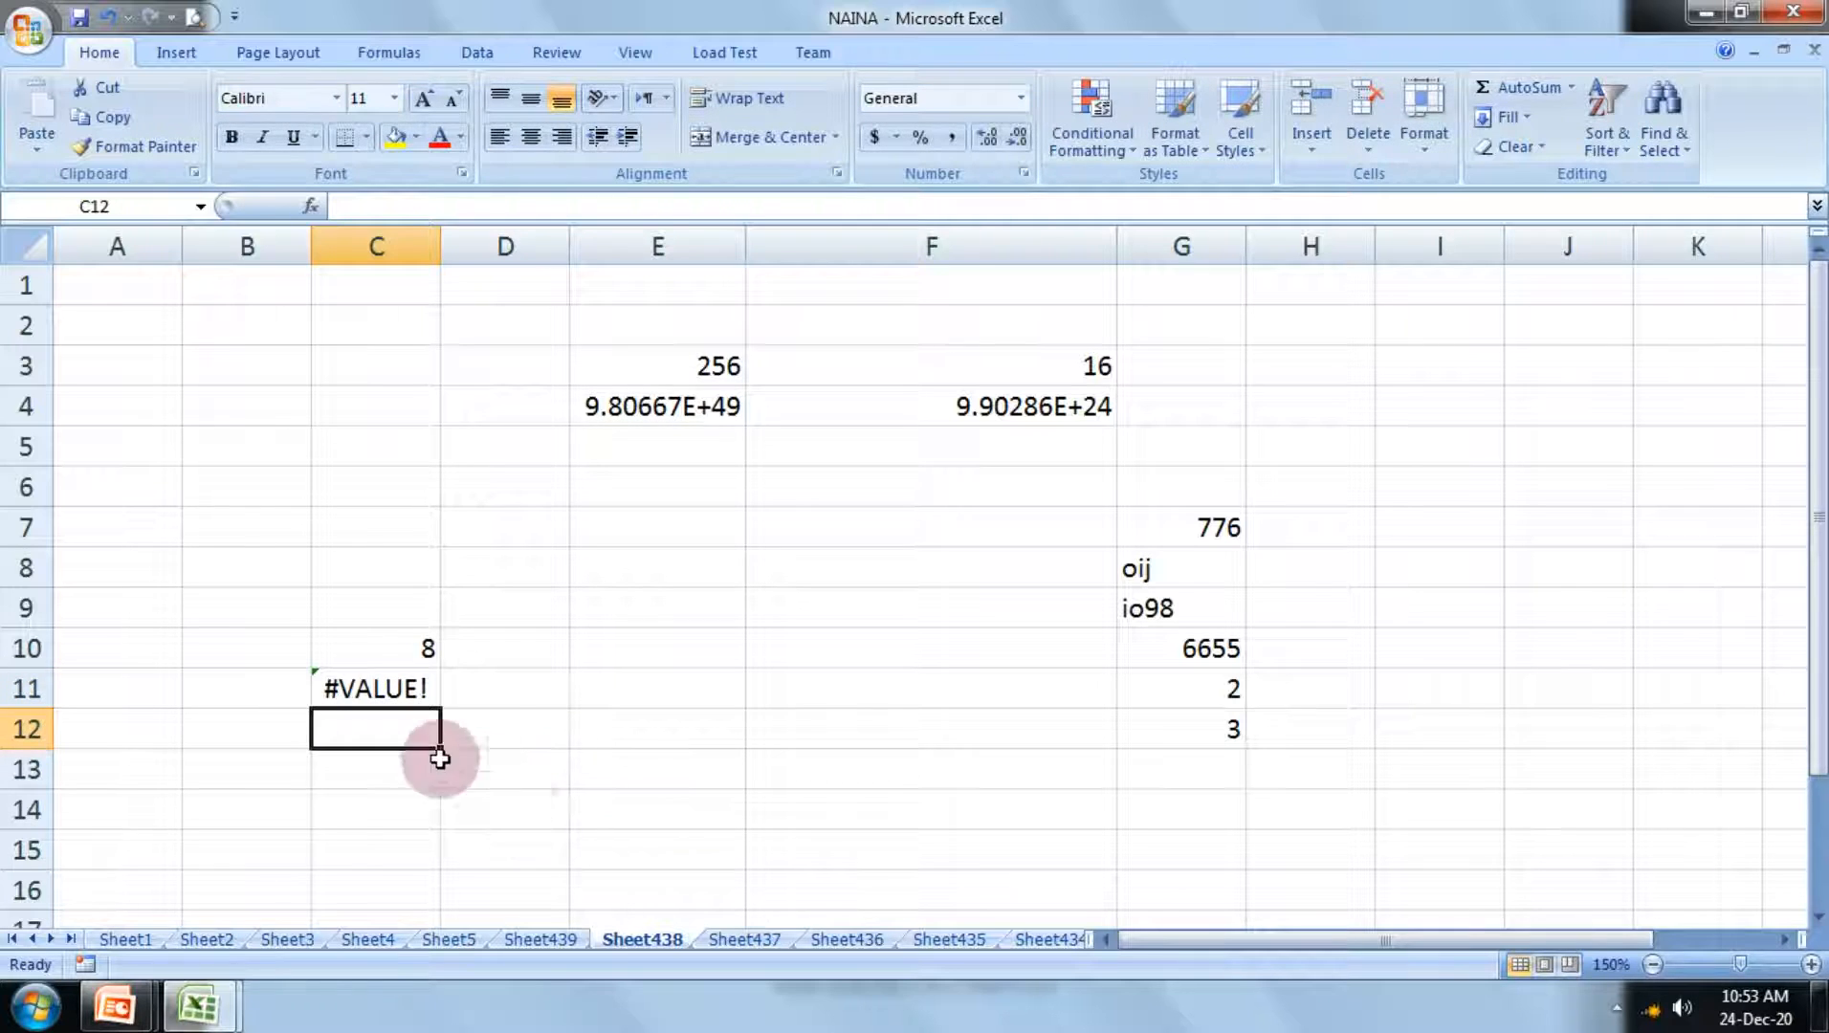
pyautogui.doubleClick(359, 685)
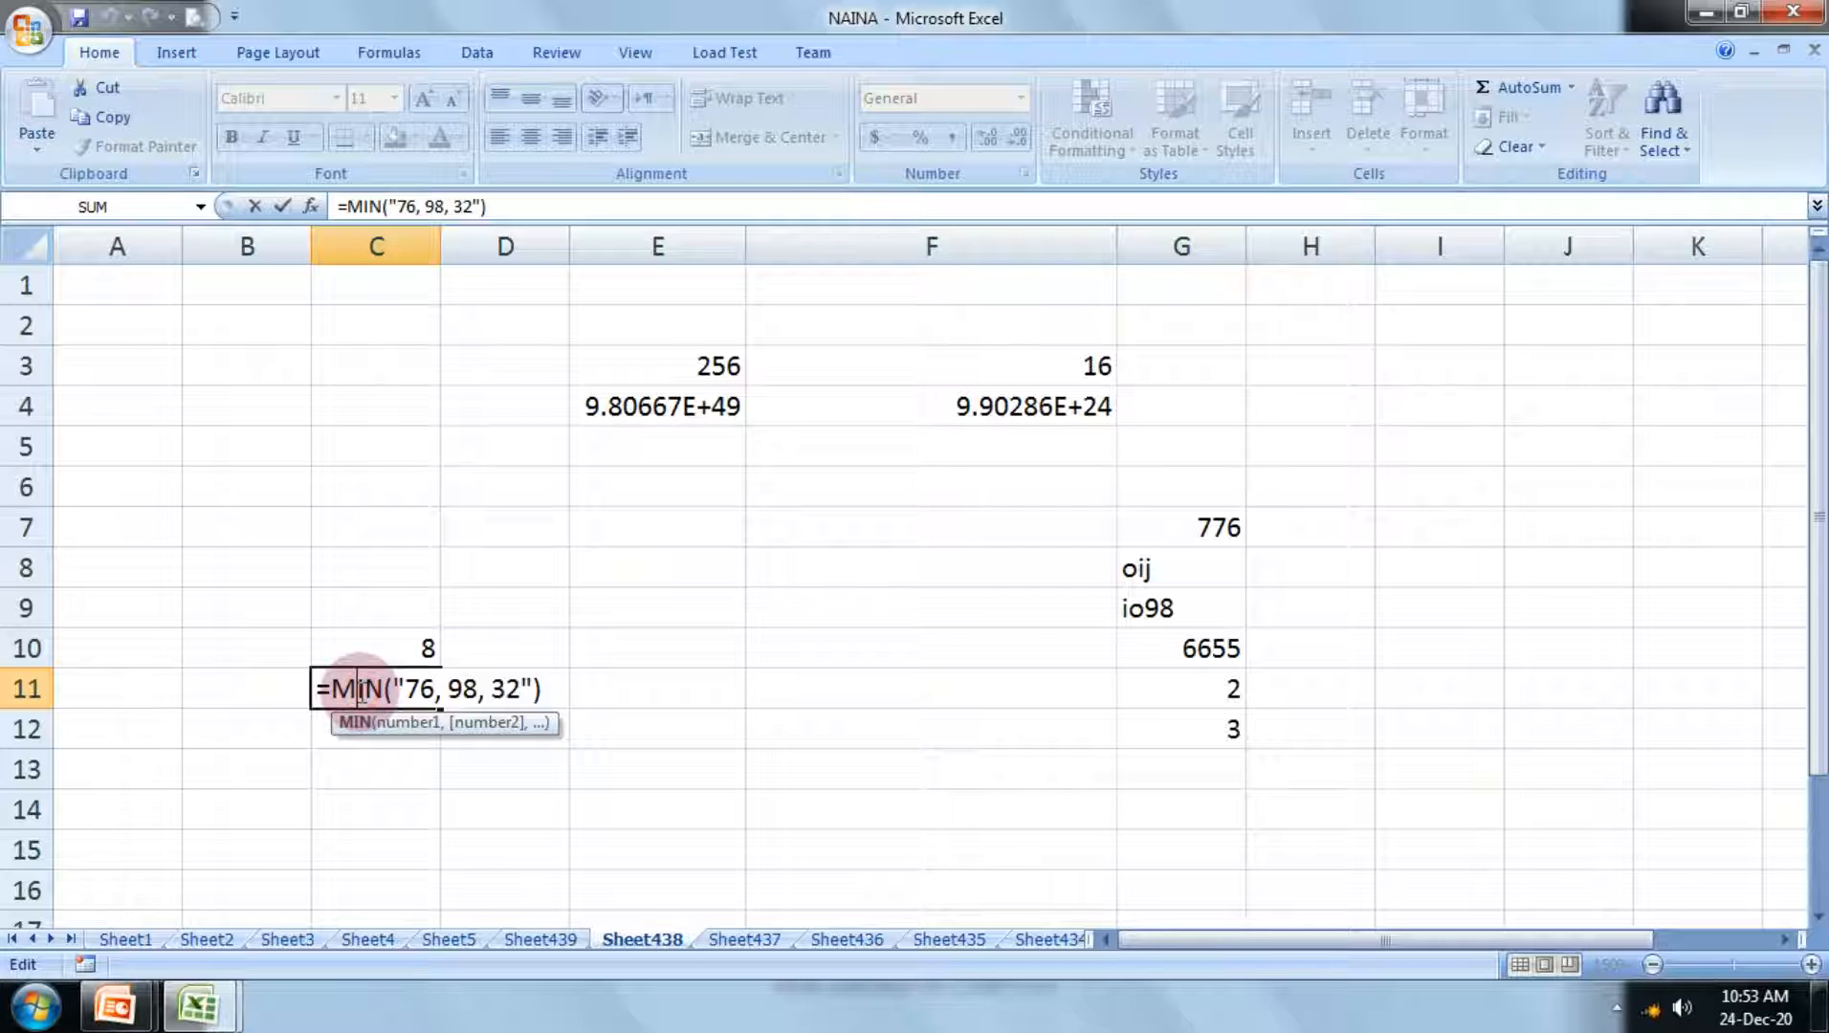
pyautogui.press('Return')
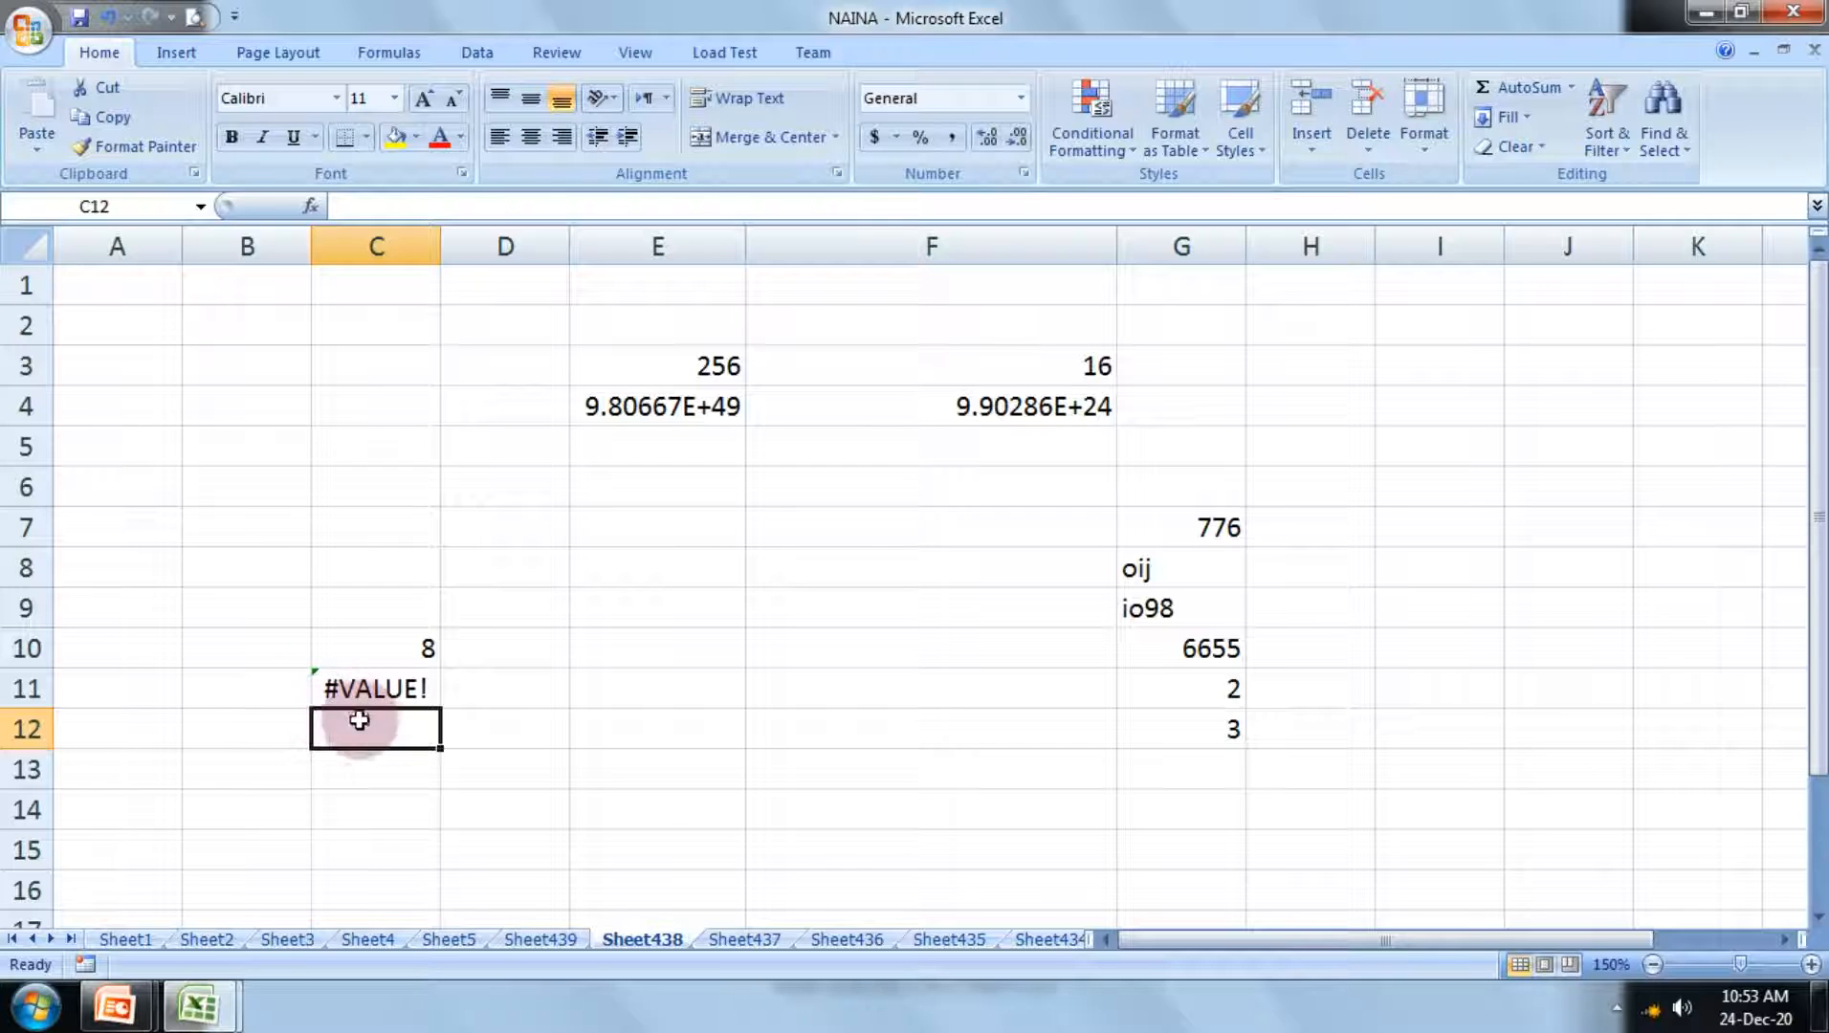
# Step: Enter the formula =sum("32,89") in cell D12
pyautogui.click(478, 720)
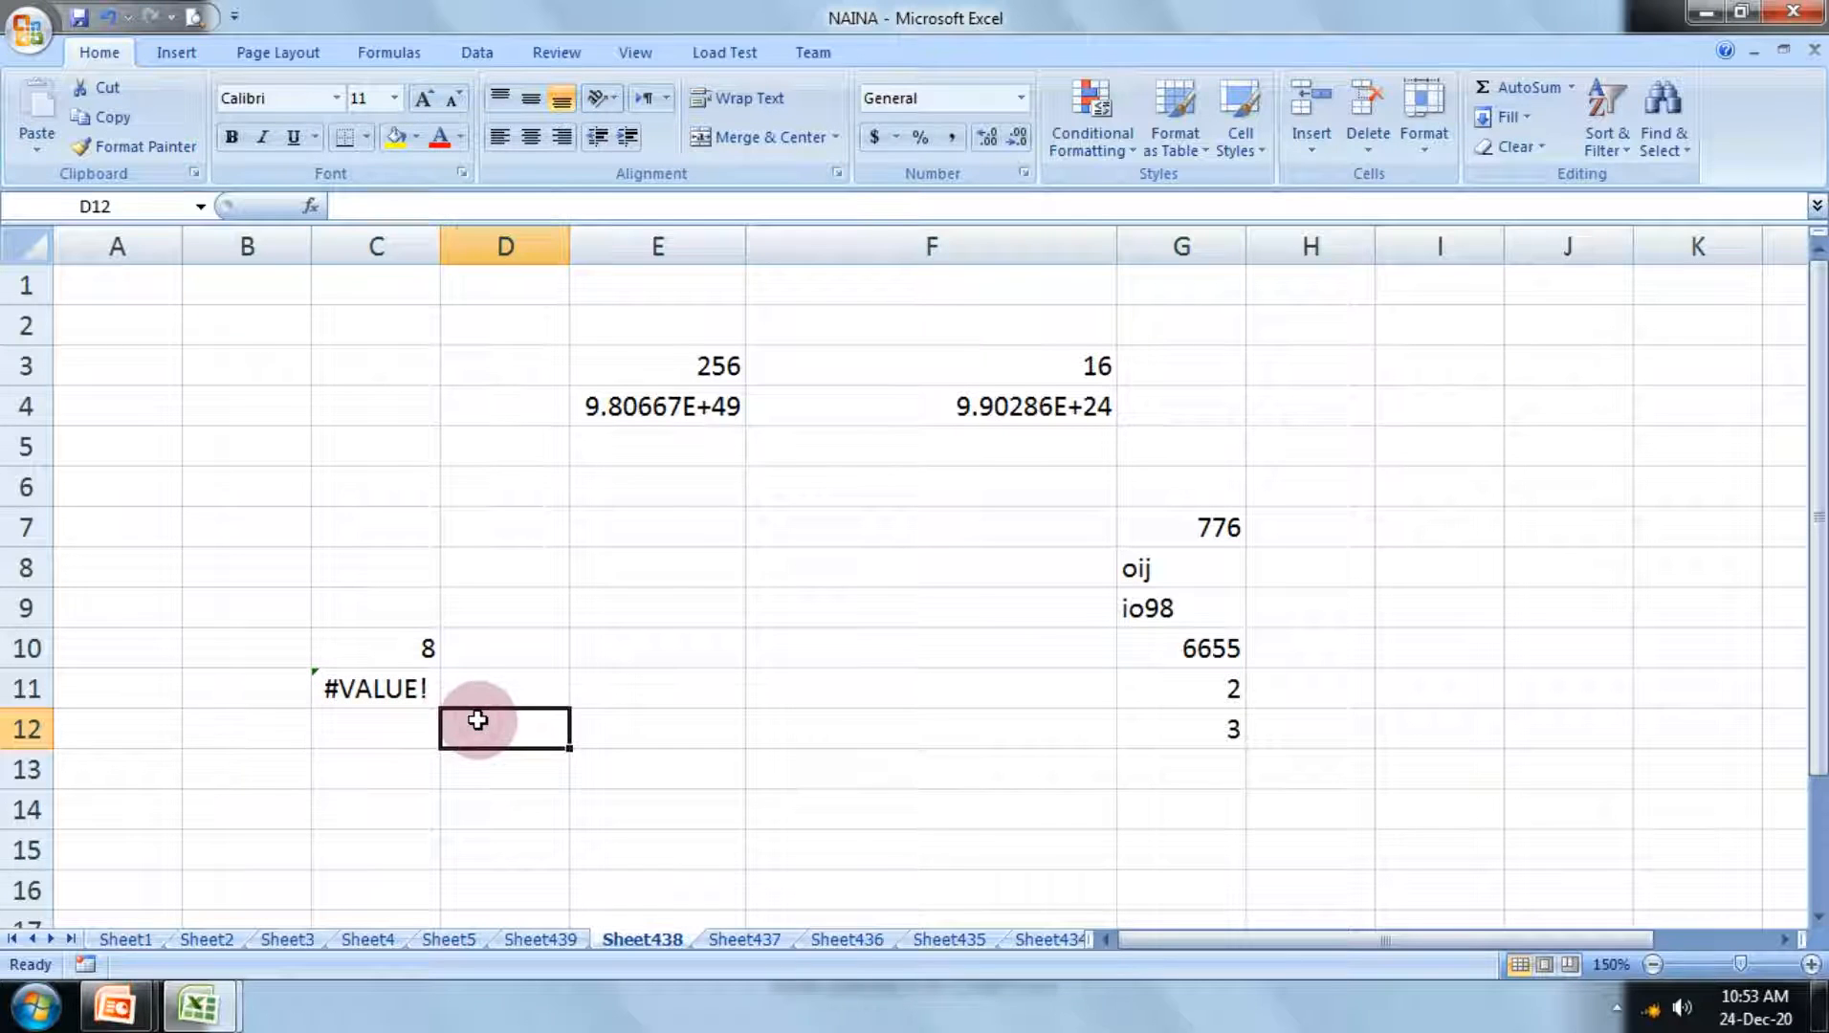
pyautogui.write('=s')
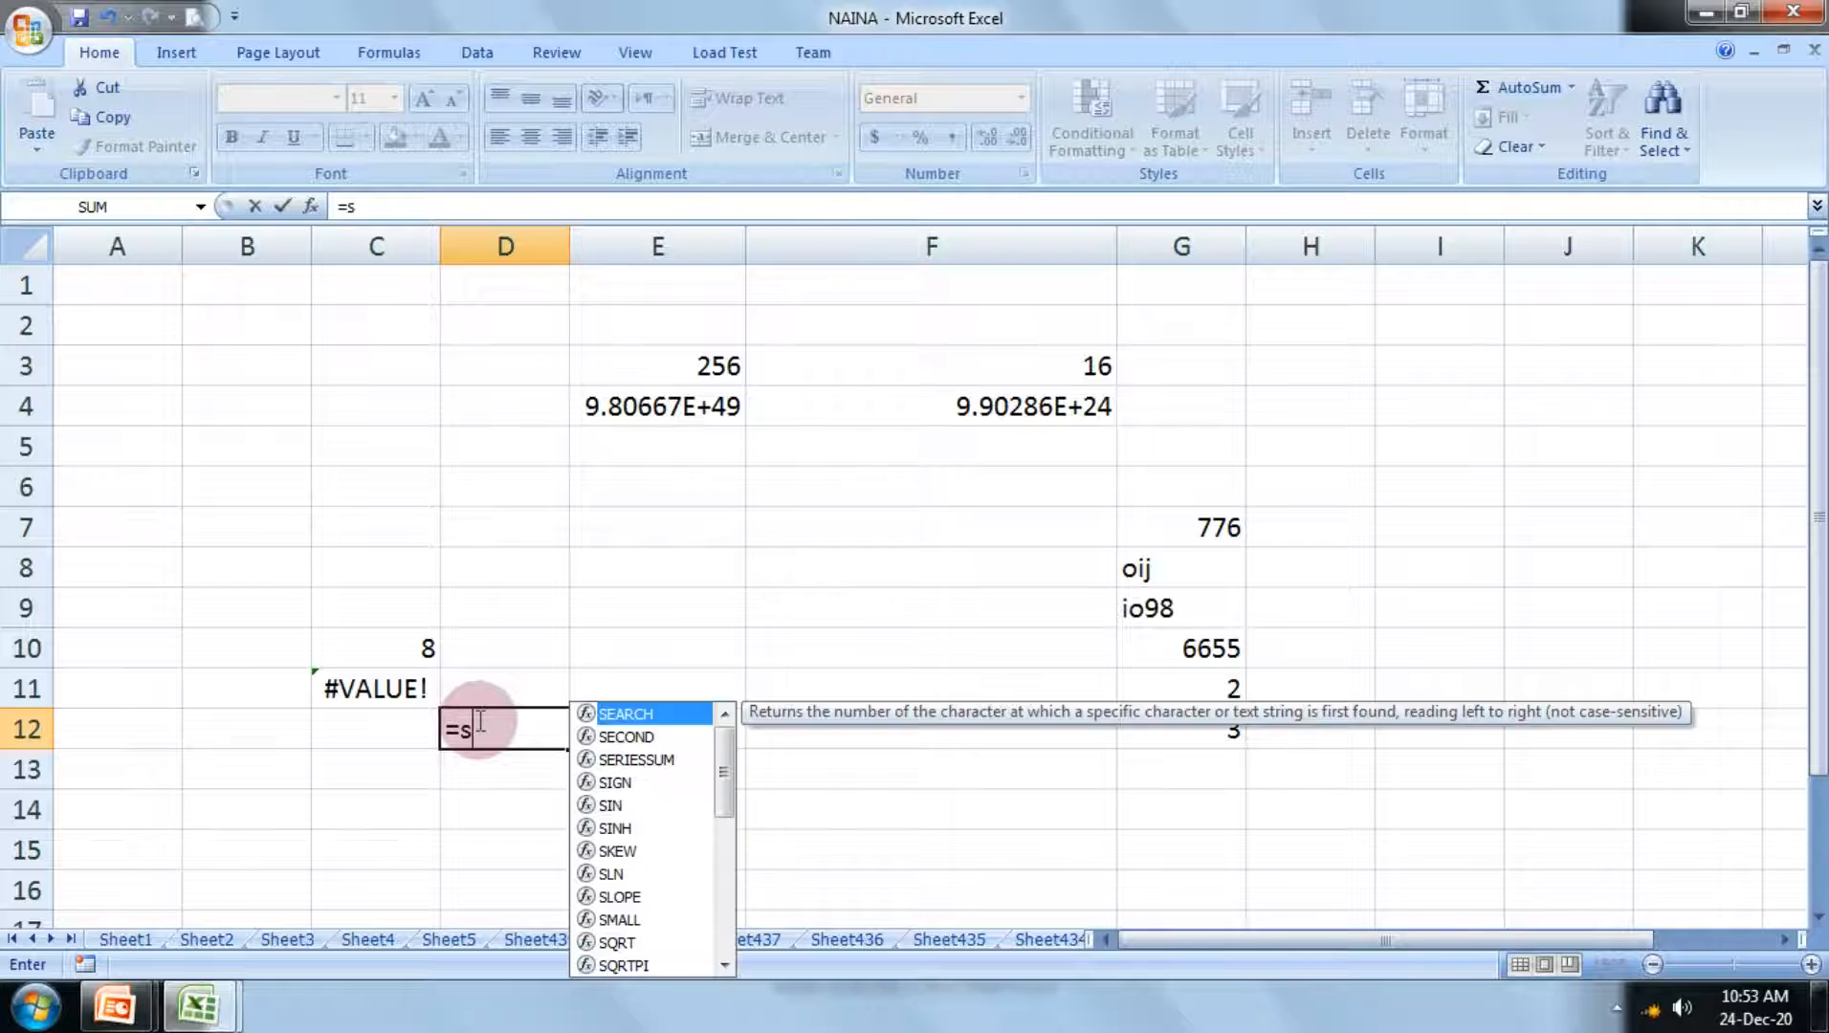
pyautogui.write('um(')
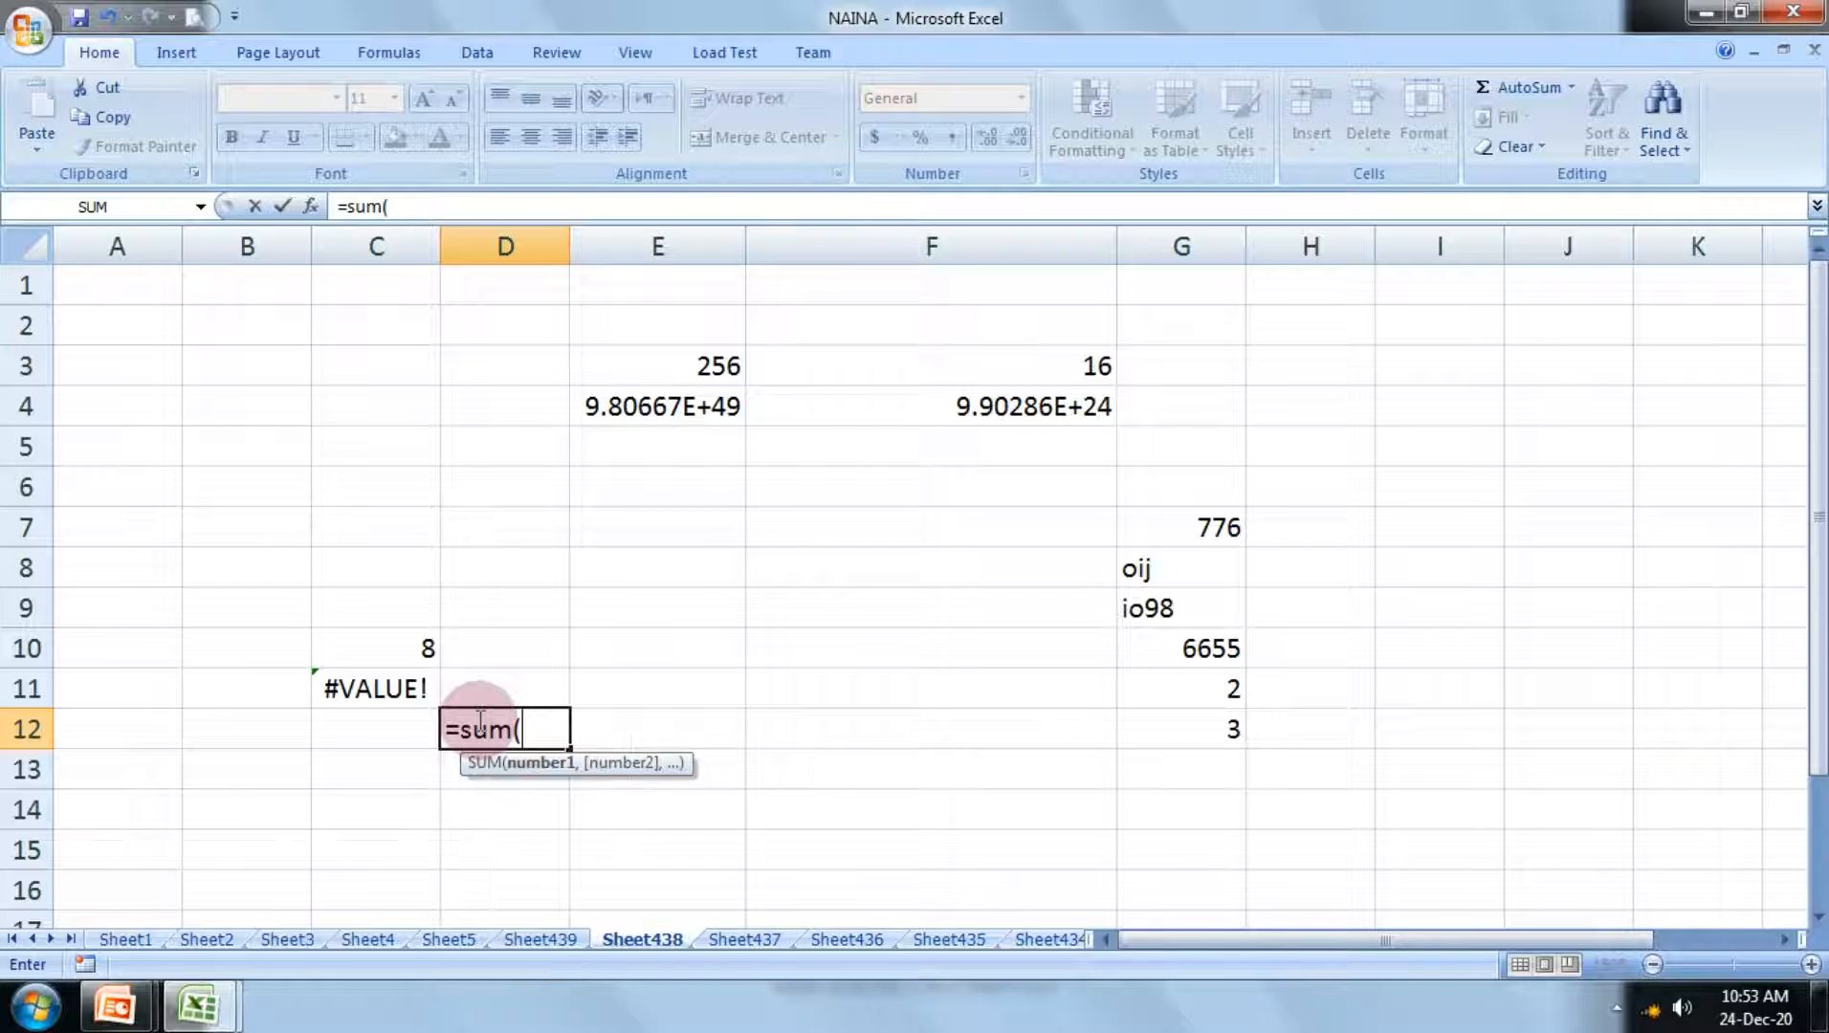
pyautogui.write('"32,"')
pyautogui.press('BackSpace')
pyautogui.write('89"')
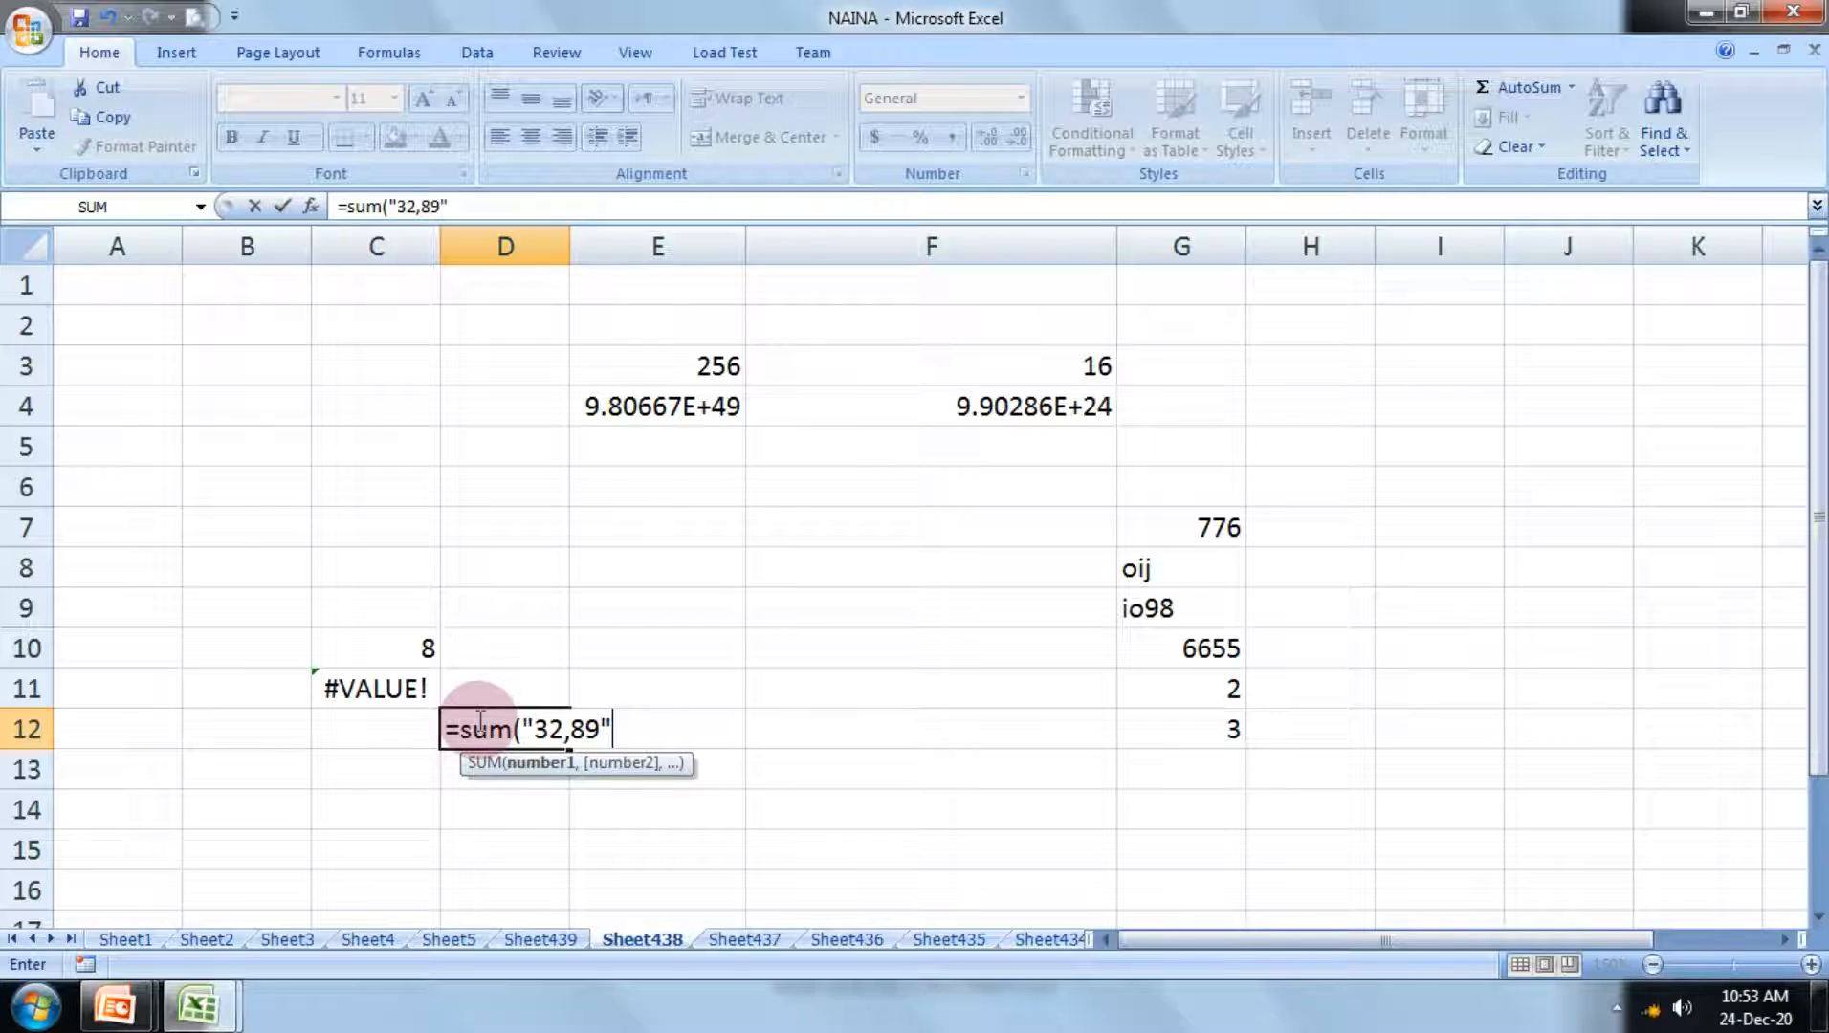
pyautogui.write(')')
pyautogui.press('Return')
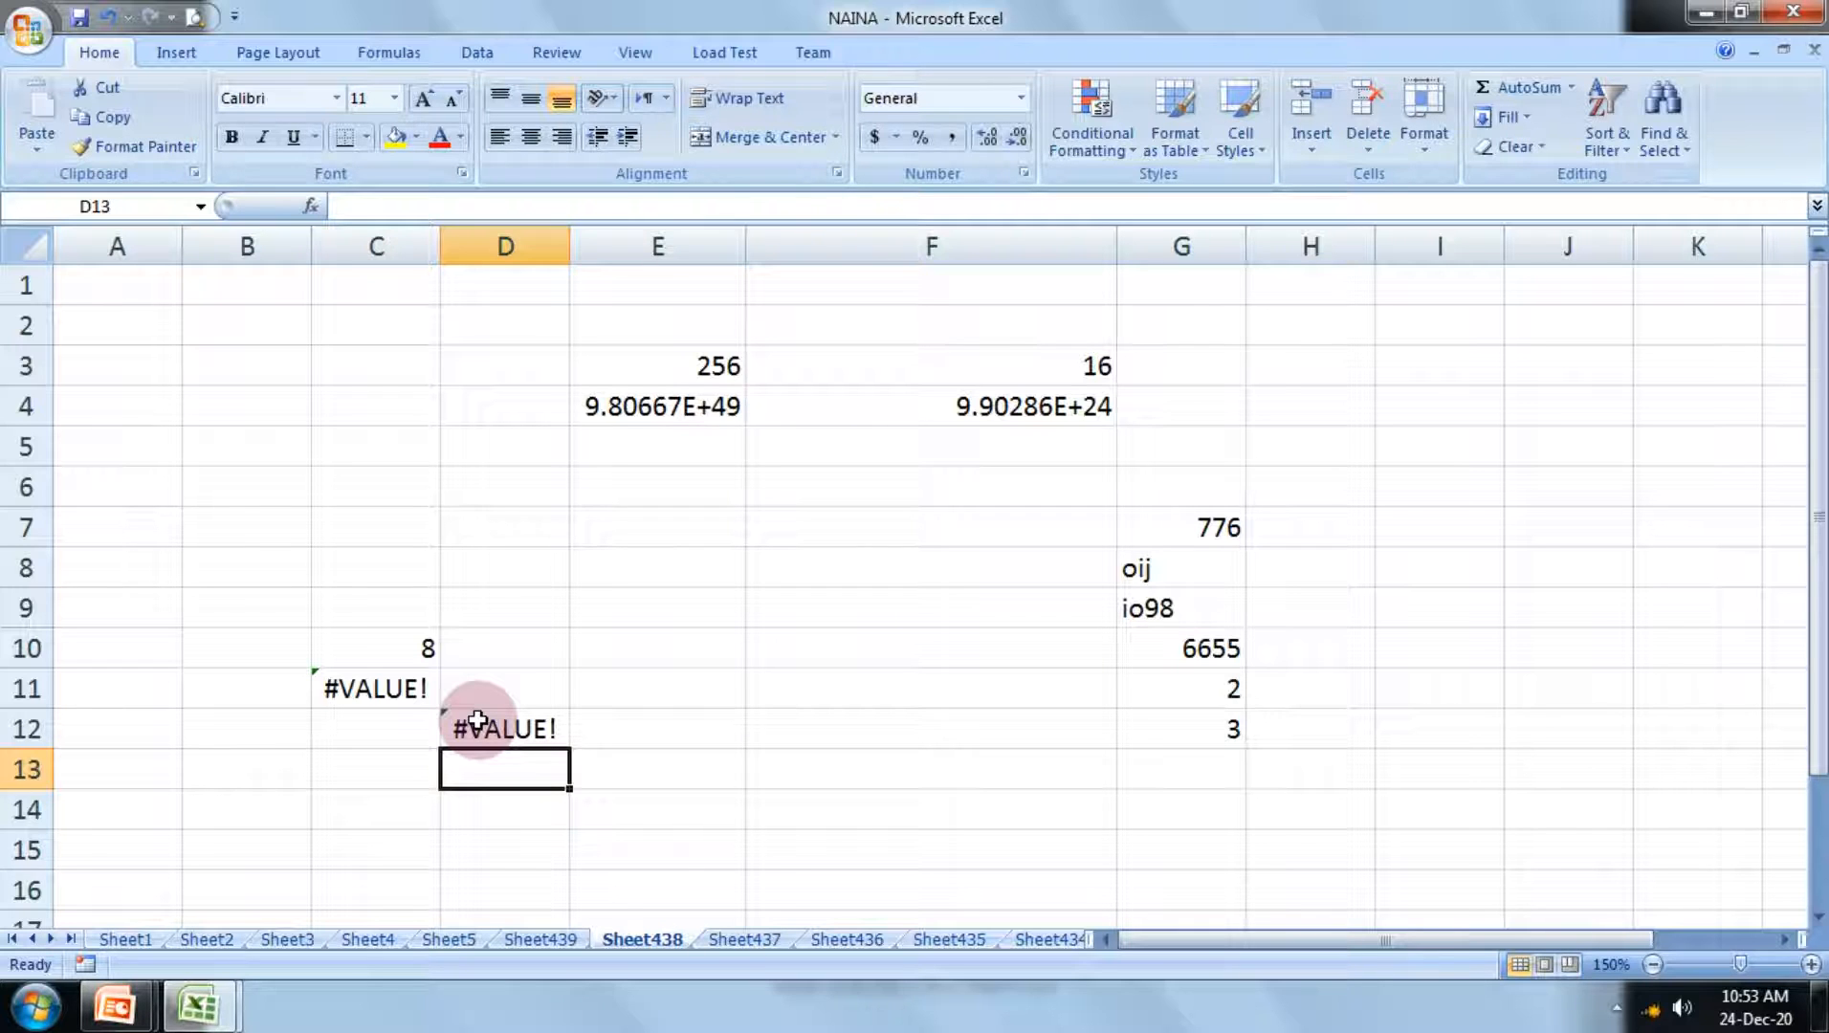
# Step: Switch to the PowerPoint slide show and advance past the Sqrt examples to the NOW() and ToDay() slide
pyautogui.click(115, 1005)
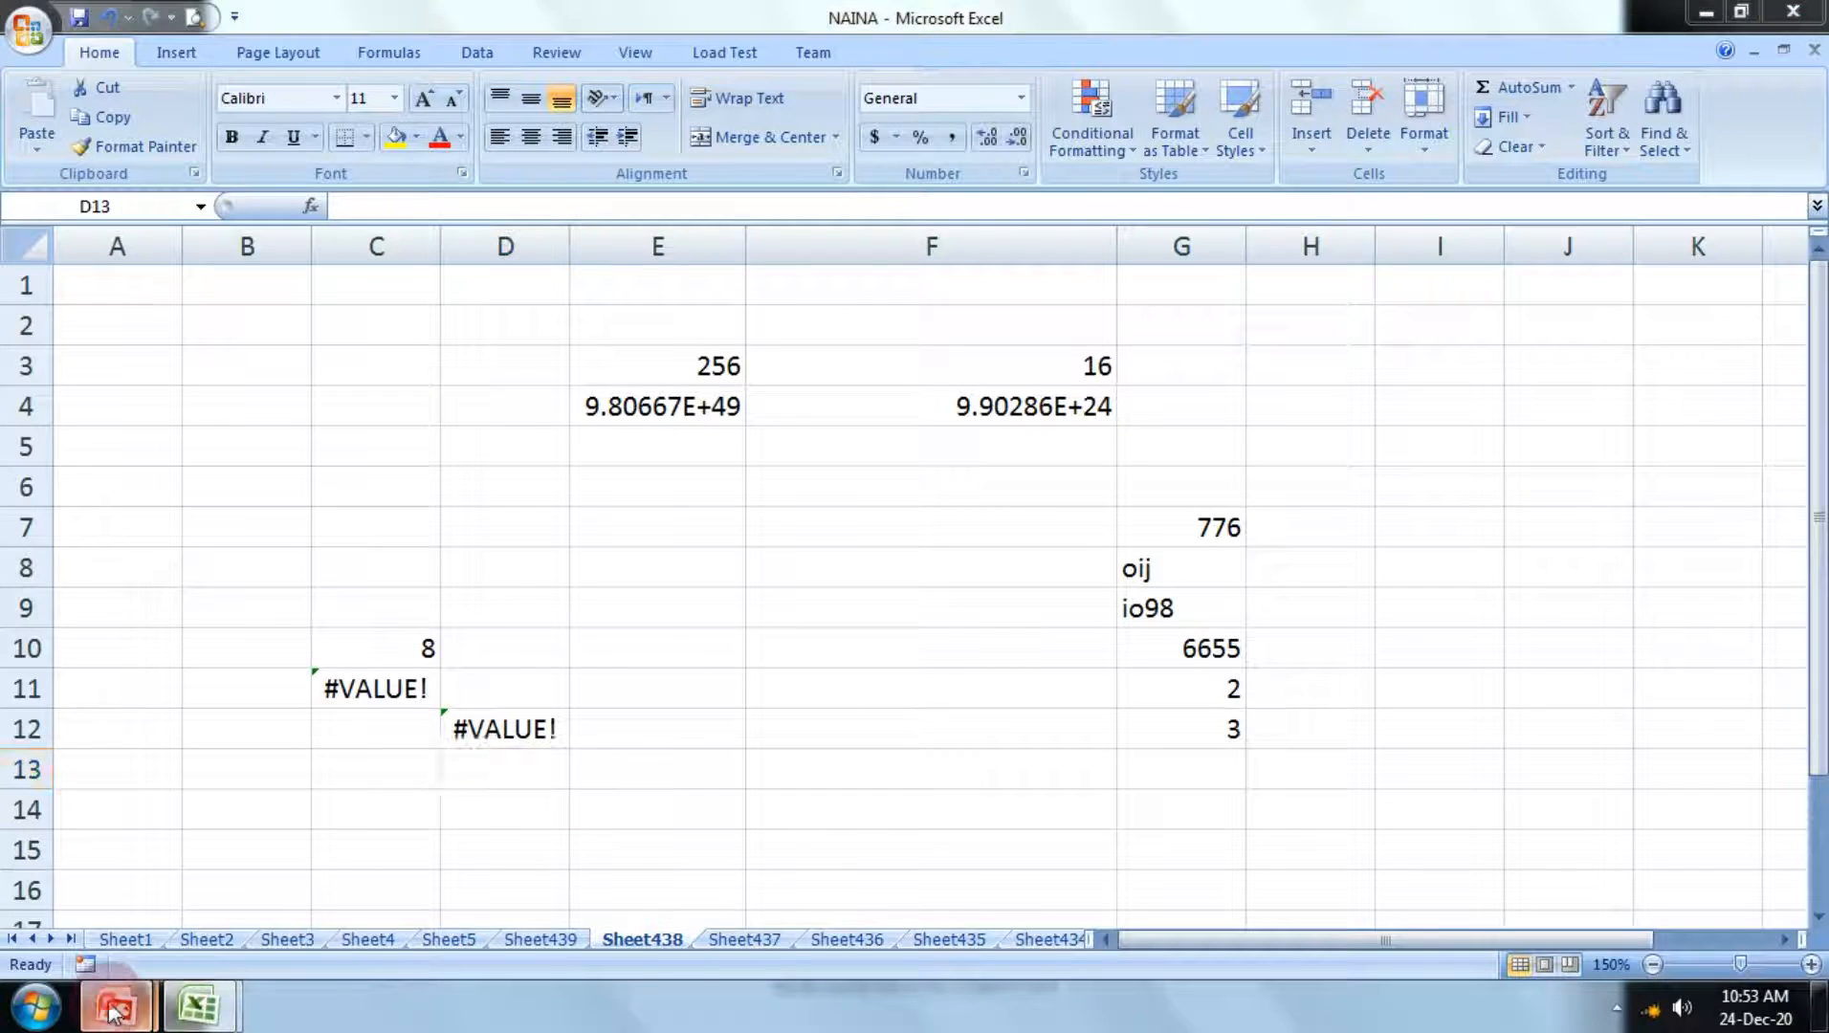
pyautogui.click(391, 864)
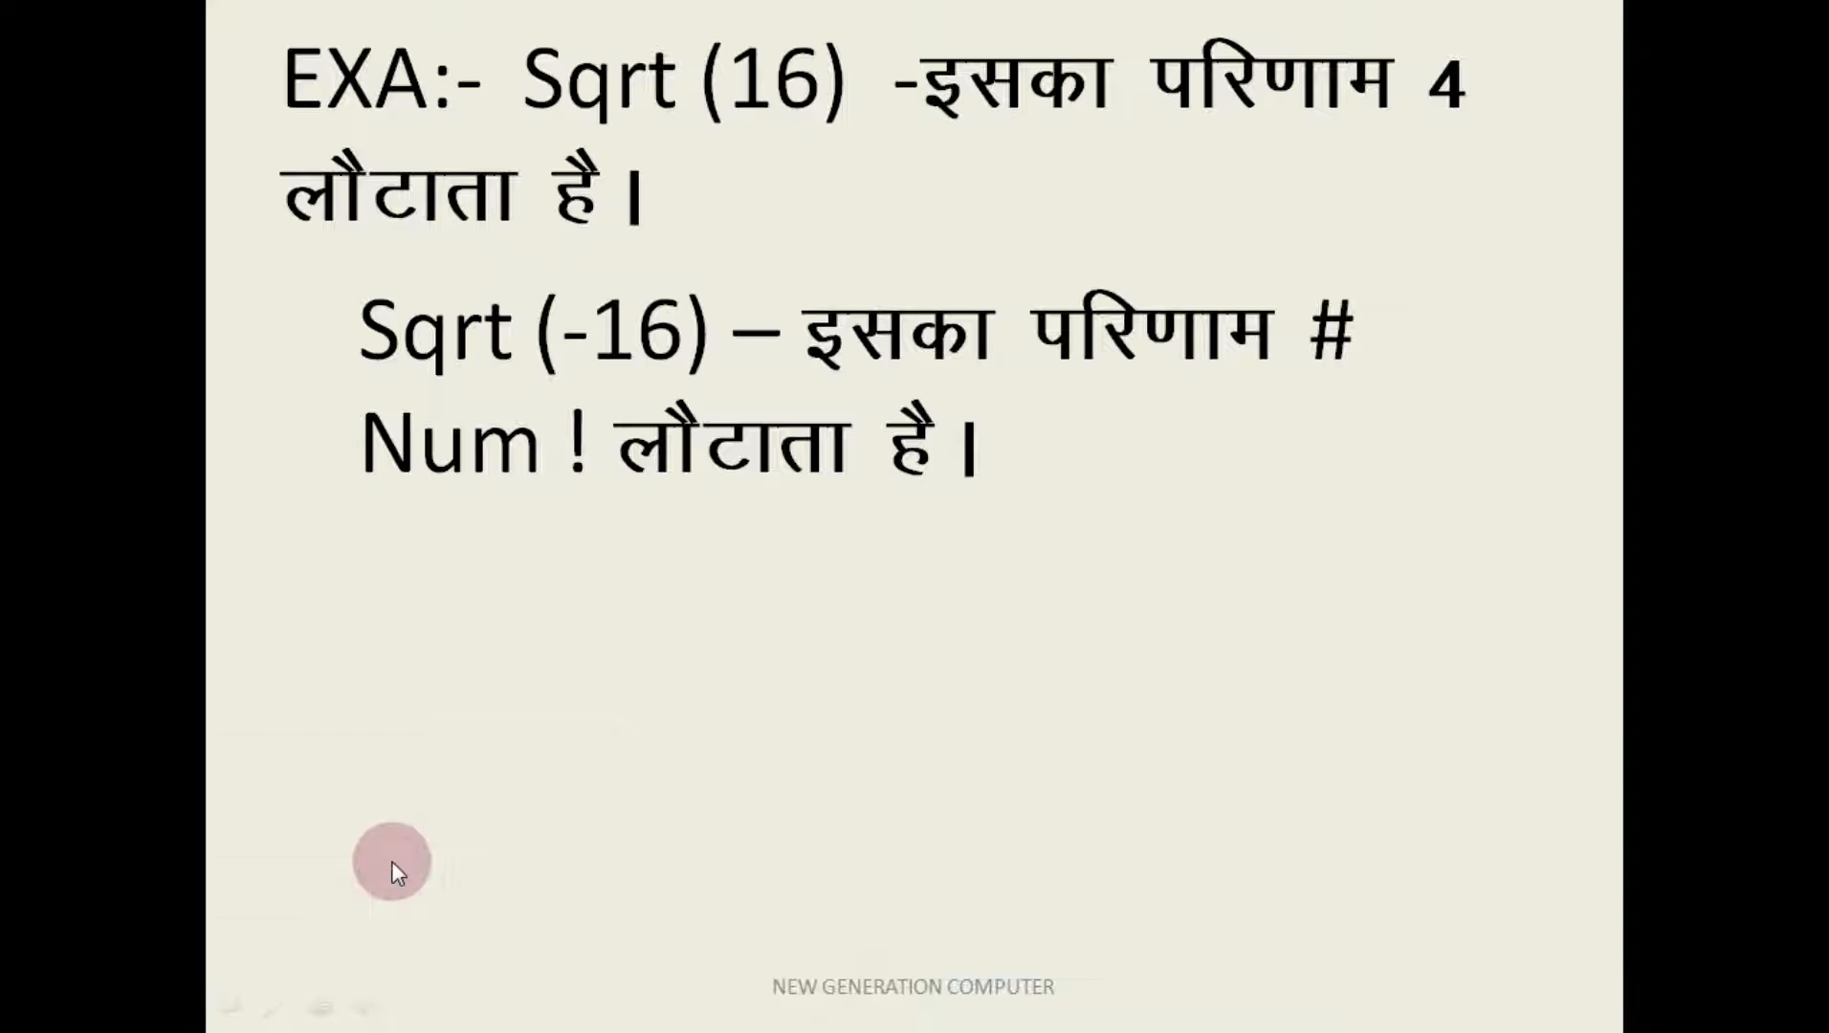
pyautogui.click(392, 862)
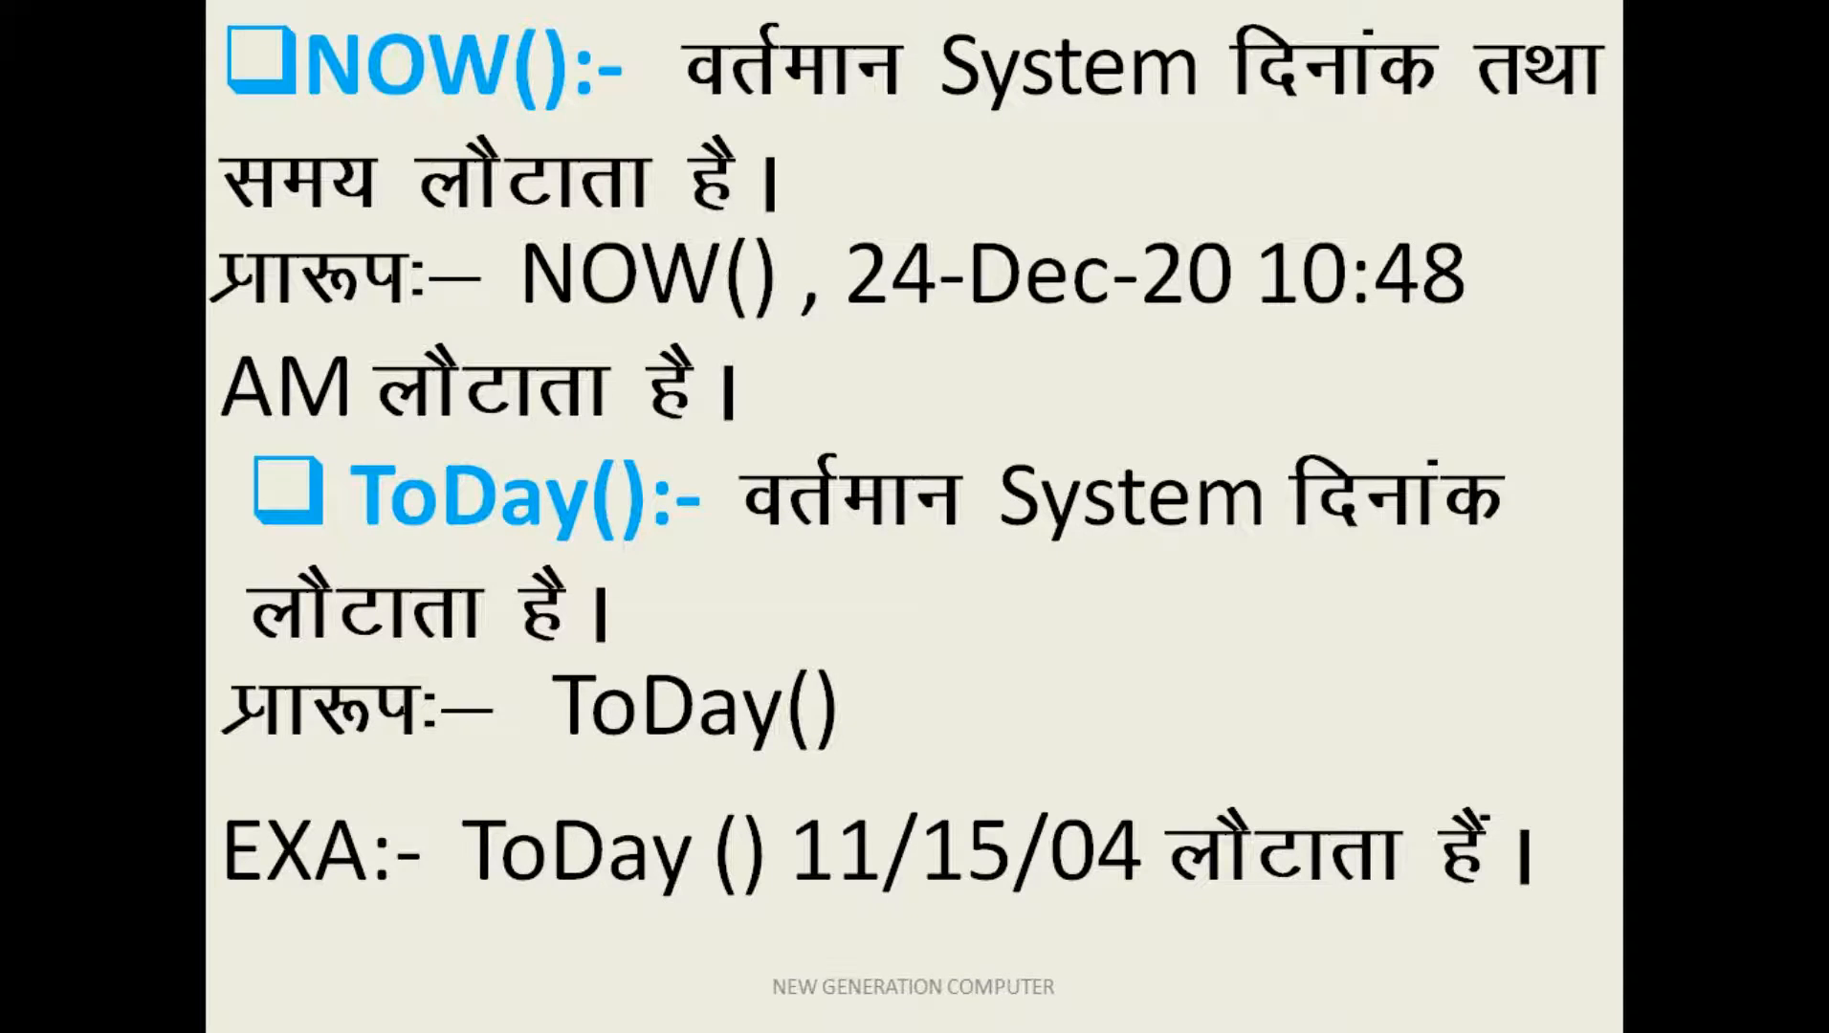
# Step: Switch back to the Excel workbook and open the blank Sheet437
pyautogui.press('super+Tab')
pyautogui.press('super+Tab')
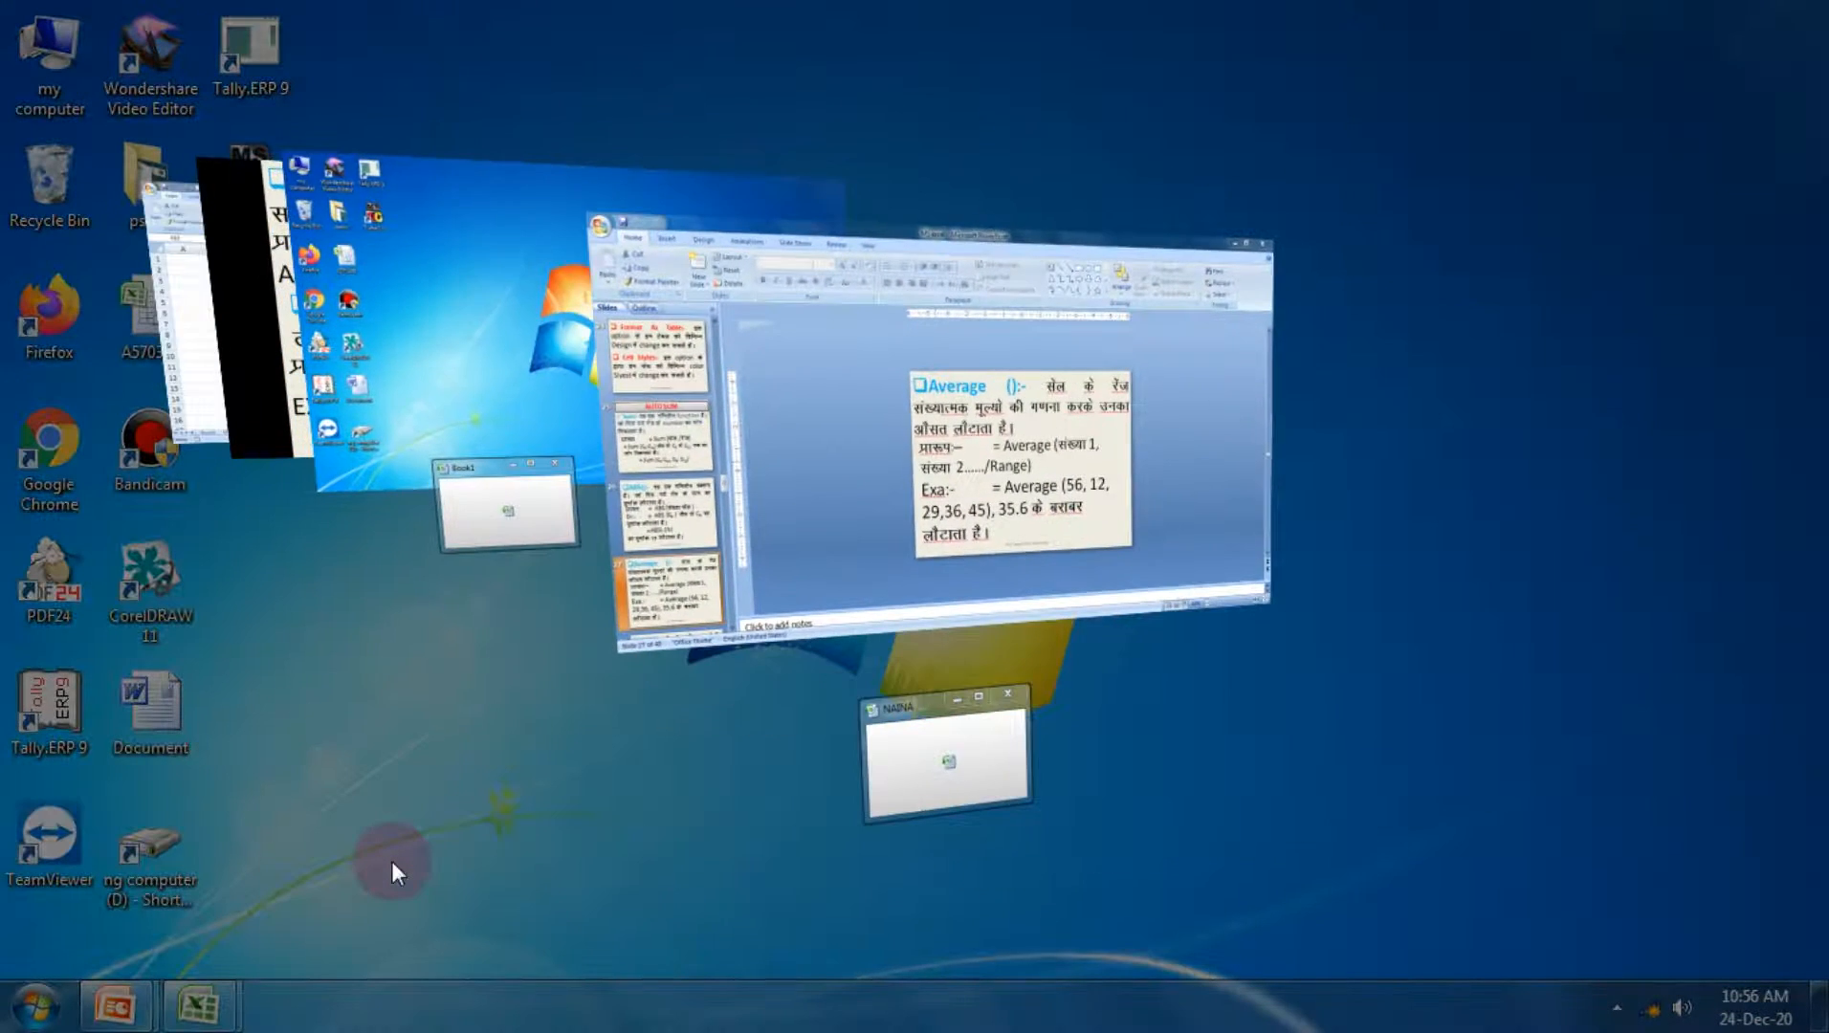
pyautogui.press('super+Tab')
pyautogui.press('super+Tab')
pyautogui.press('super+Tab')
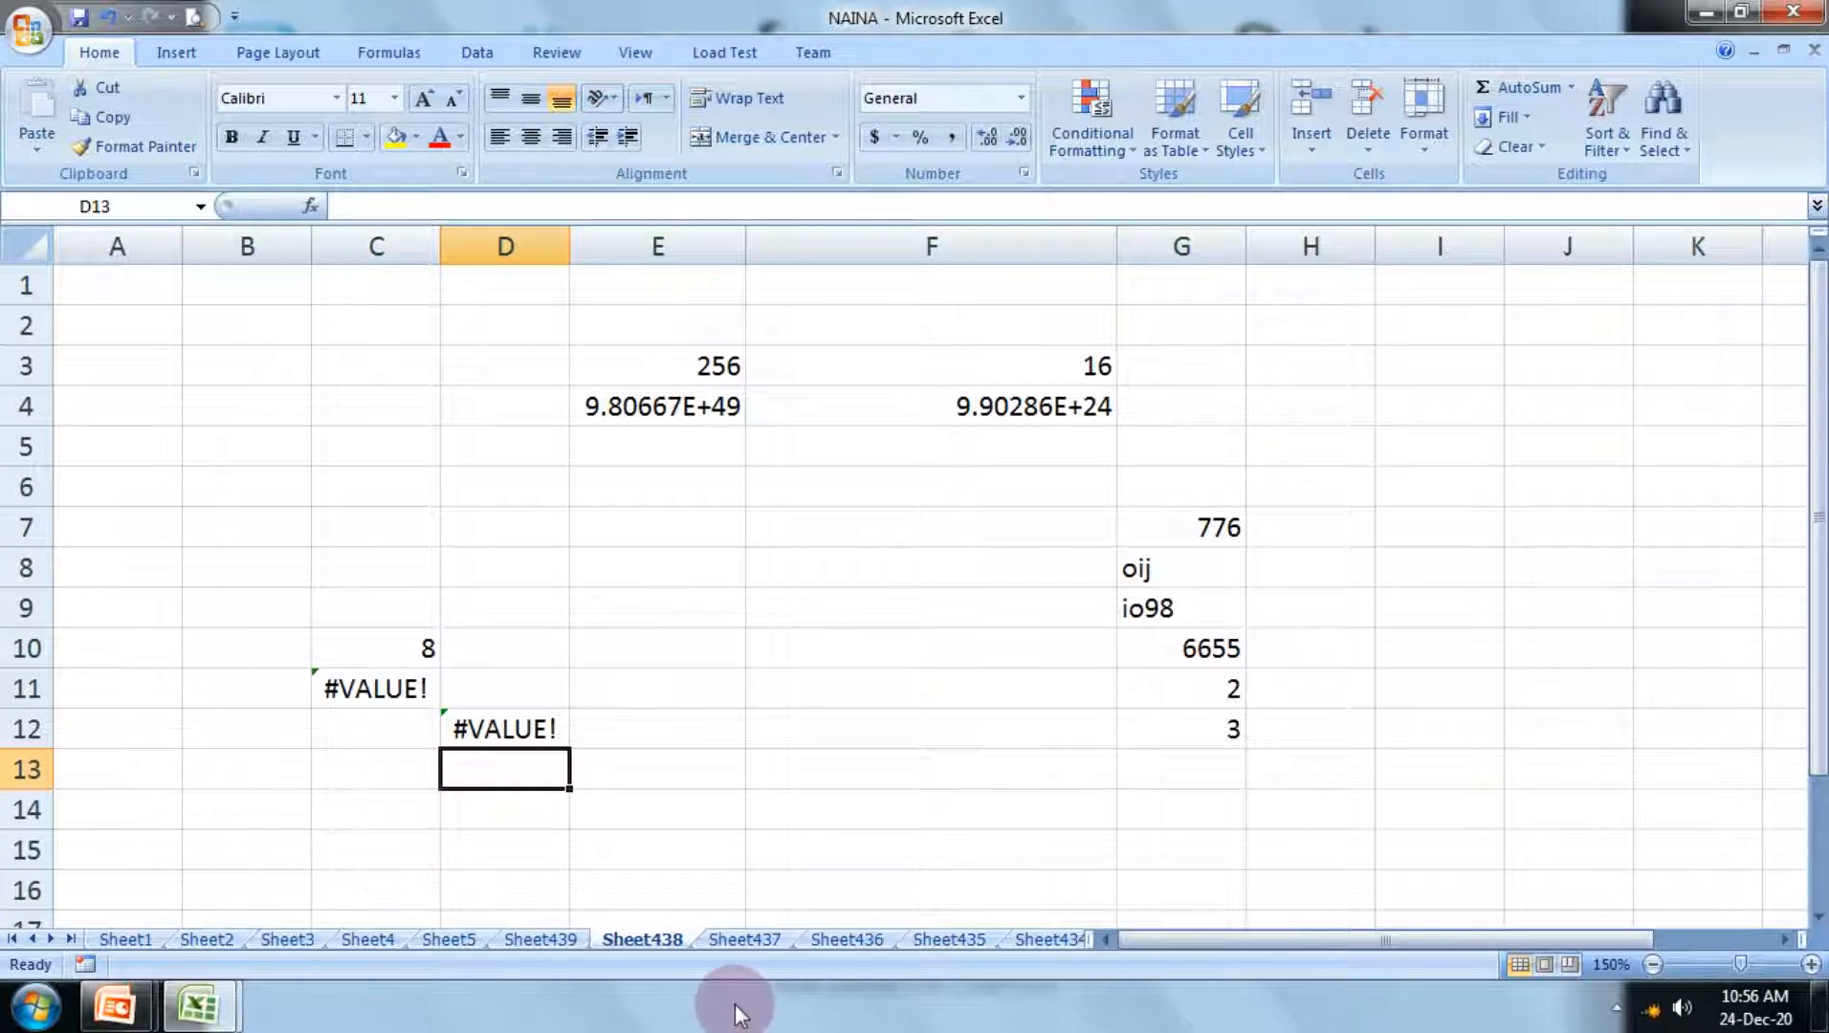
pyautogui.click(745, 939)
pyautogui.click(760, 508)
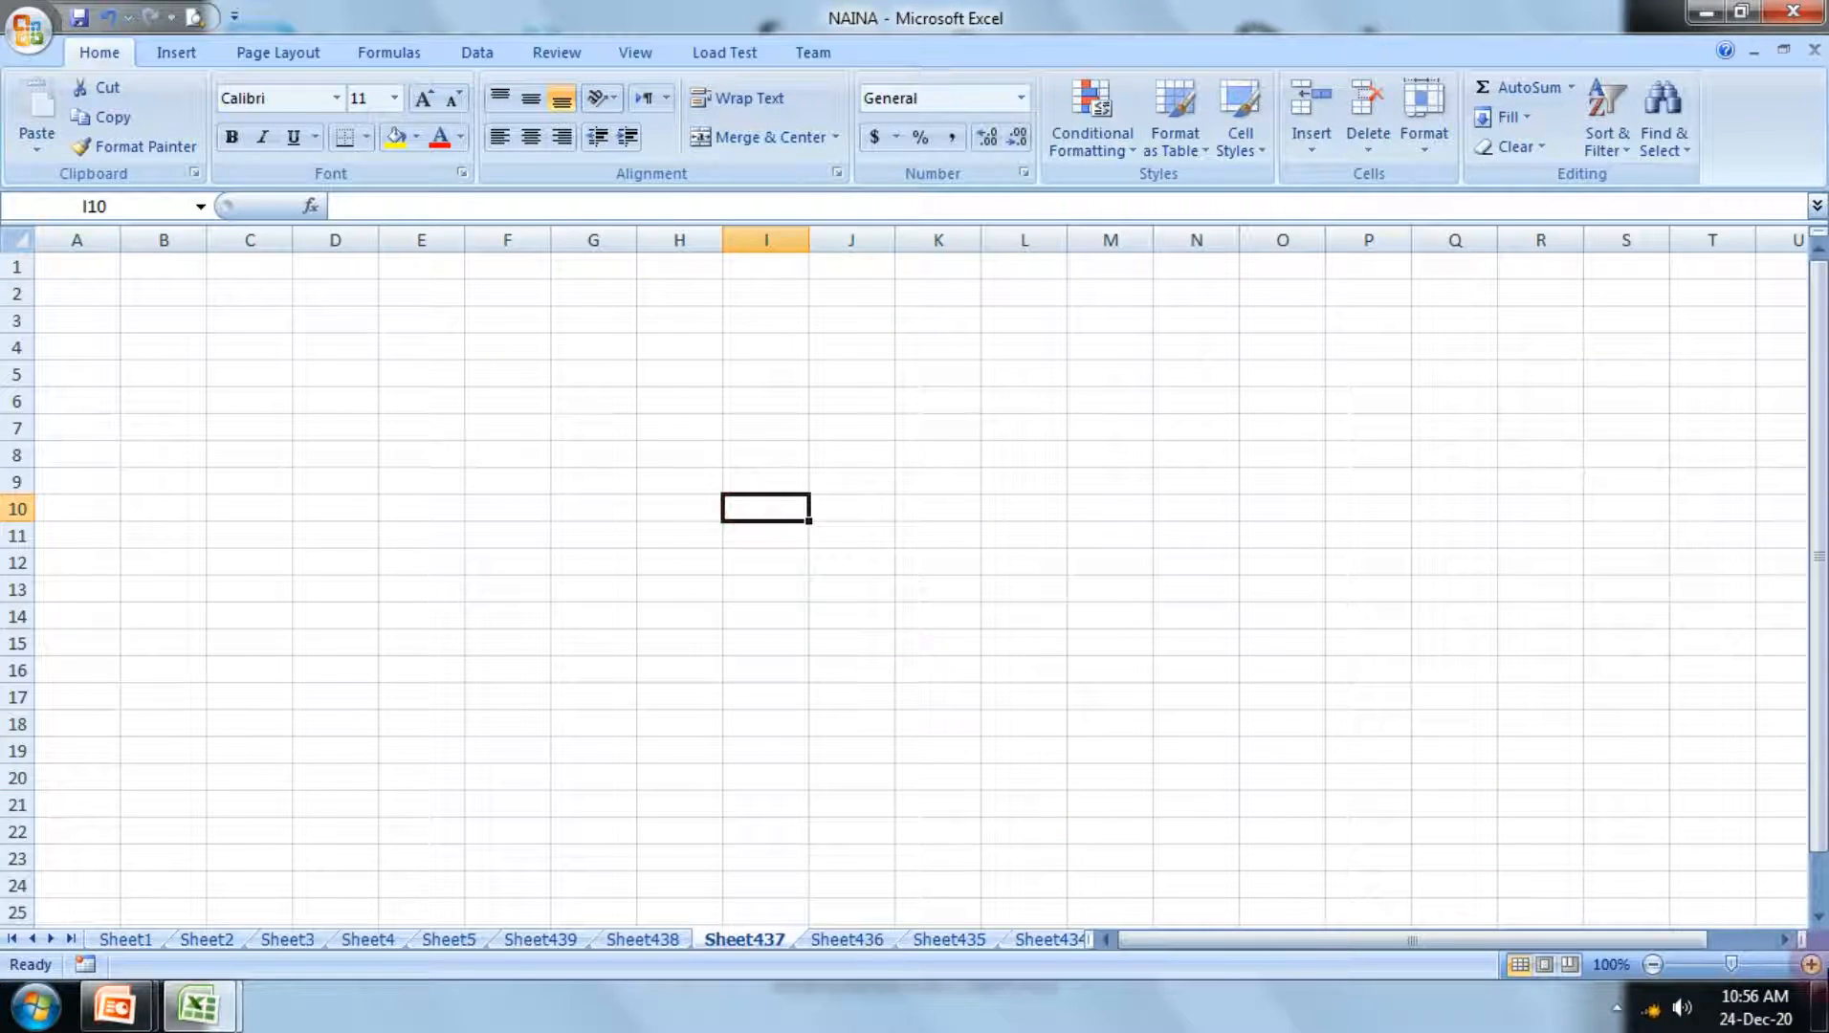
# Step: Enter the formula =now() in cell F8 of the blank sheet
pyautogui.click(1812, 965)
pyautogui.click(1812, 964)
pyautogui.click(1811, 964)
pyautogui.click(1811, 965)
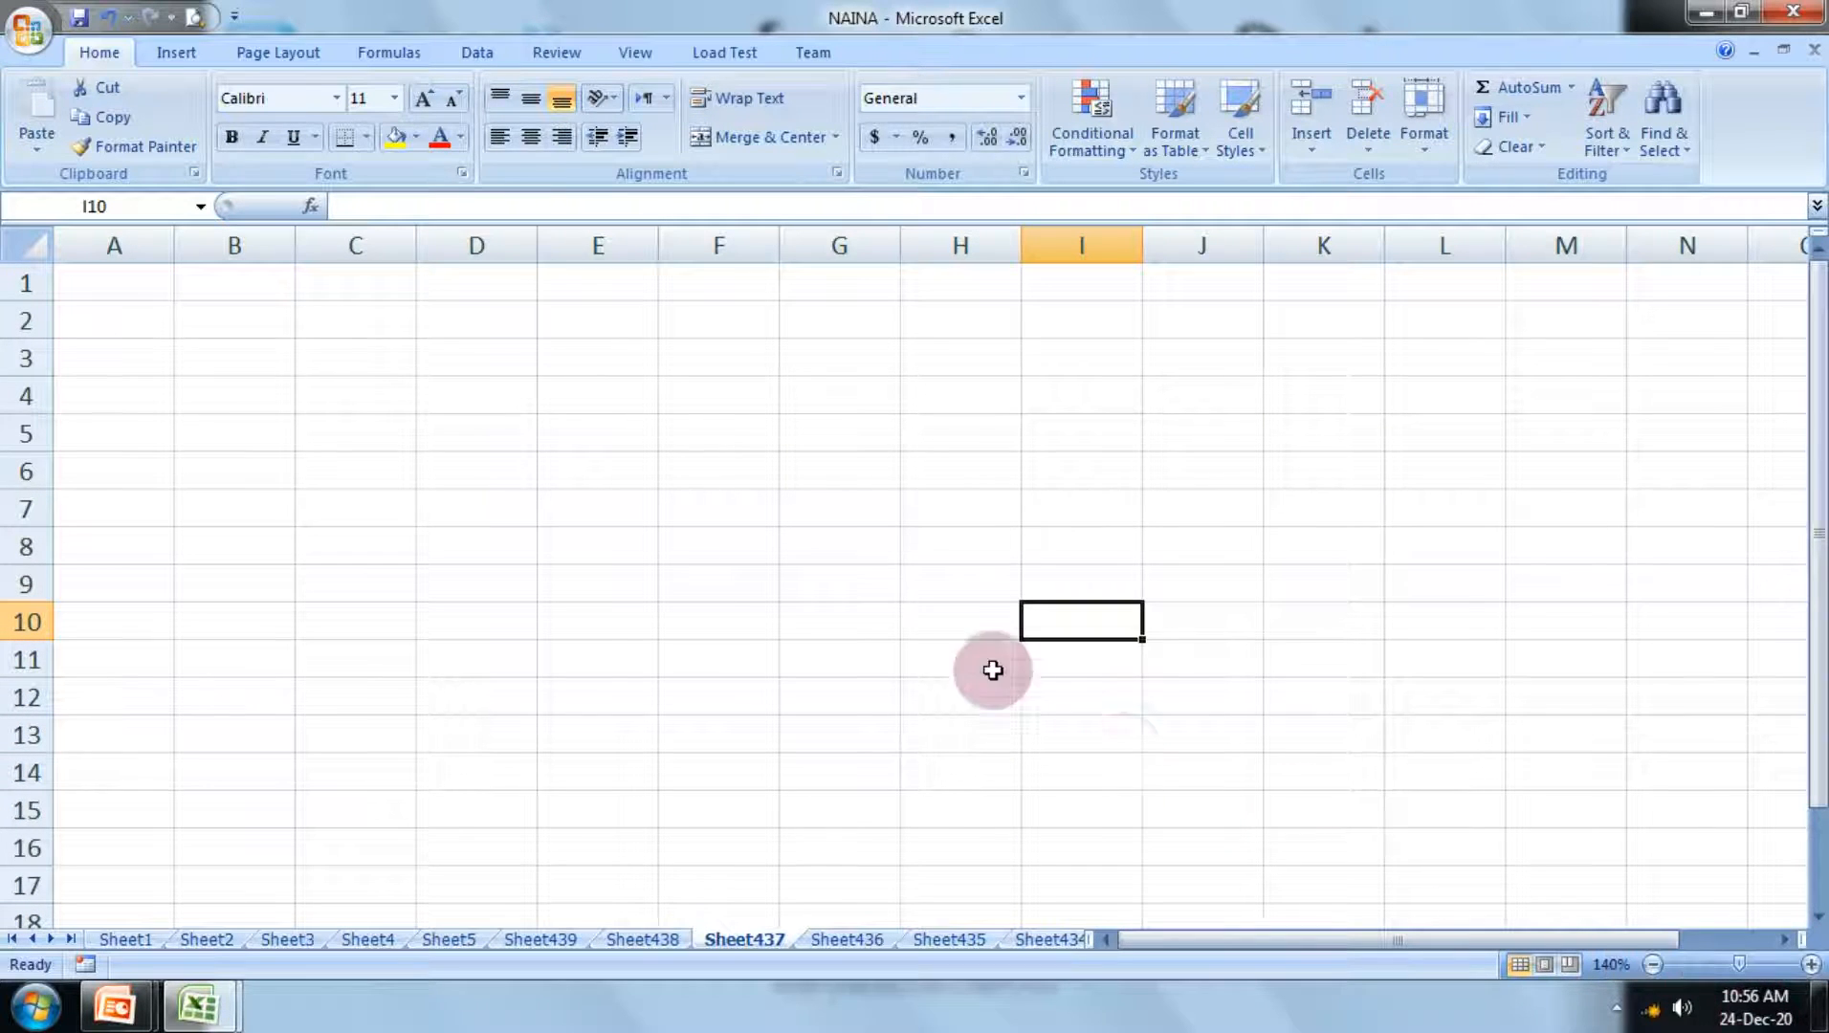
pyautogui.click(737, 545)
pyautogui.write('=')
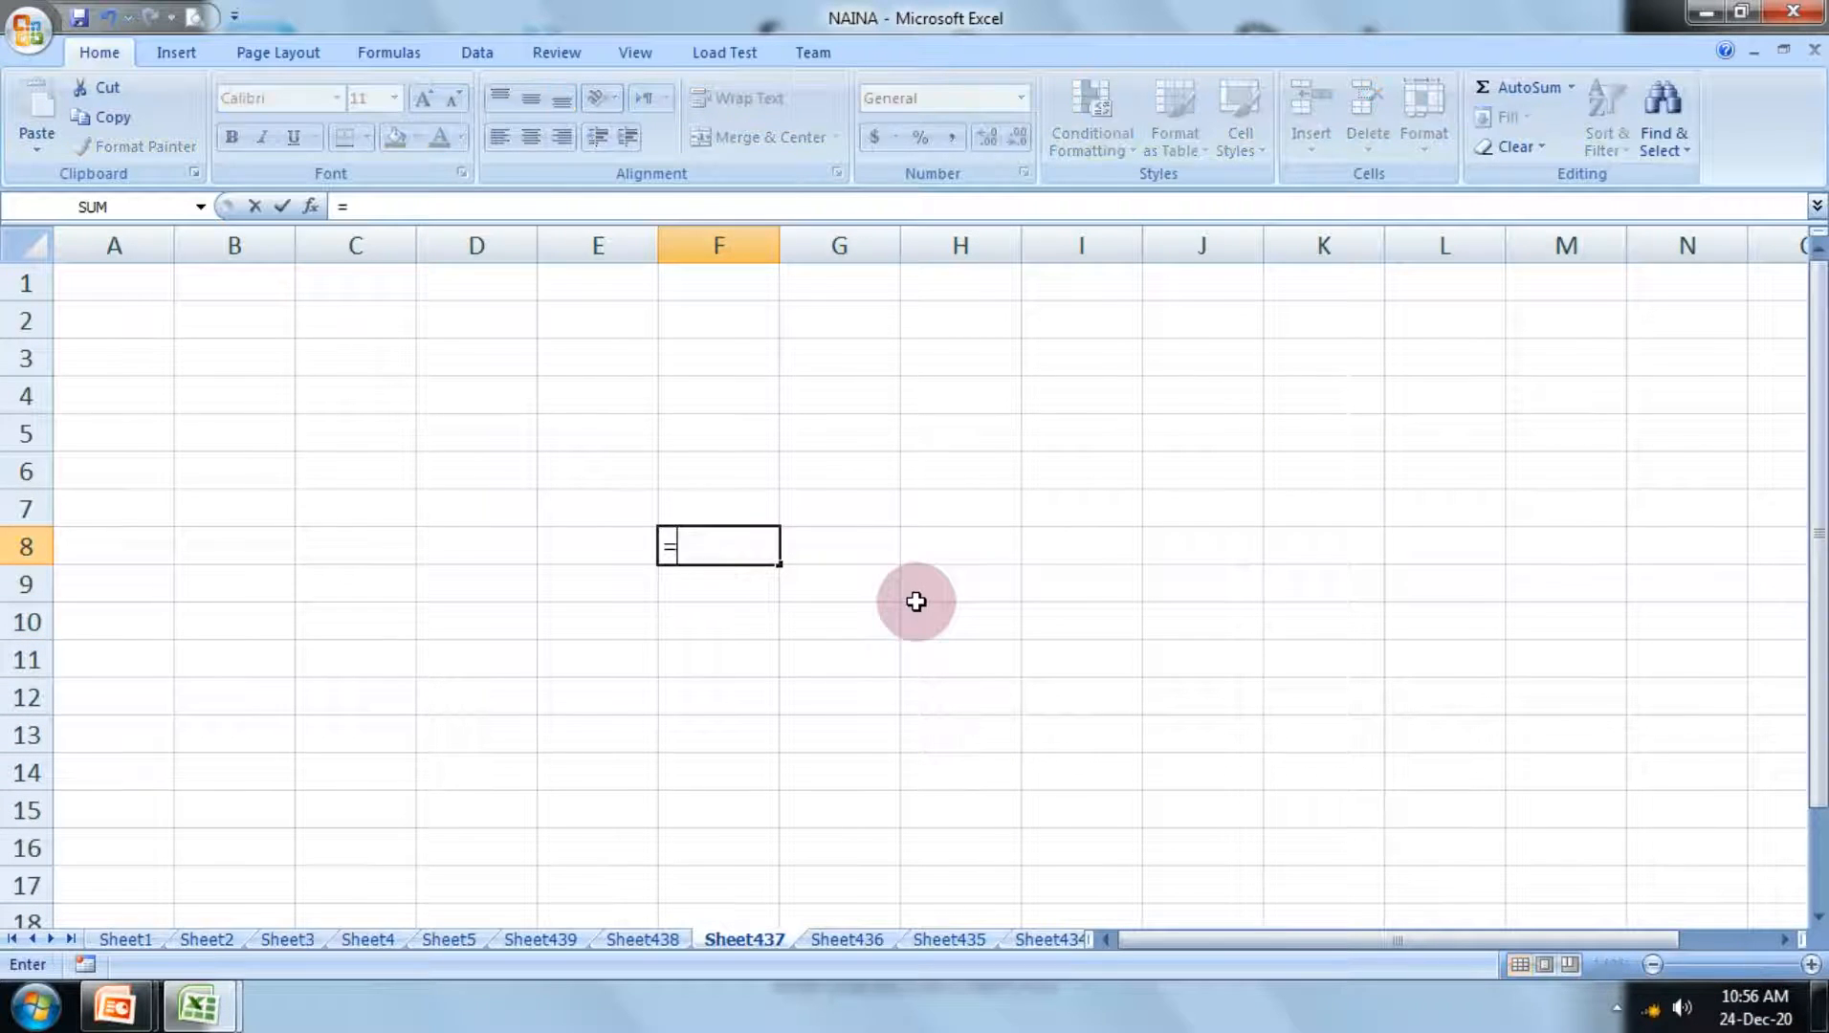
pyautogui.write('no')
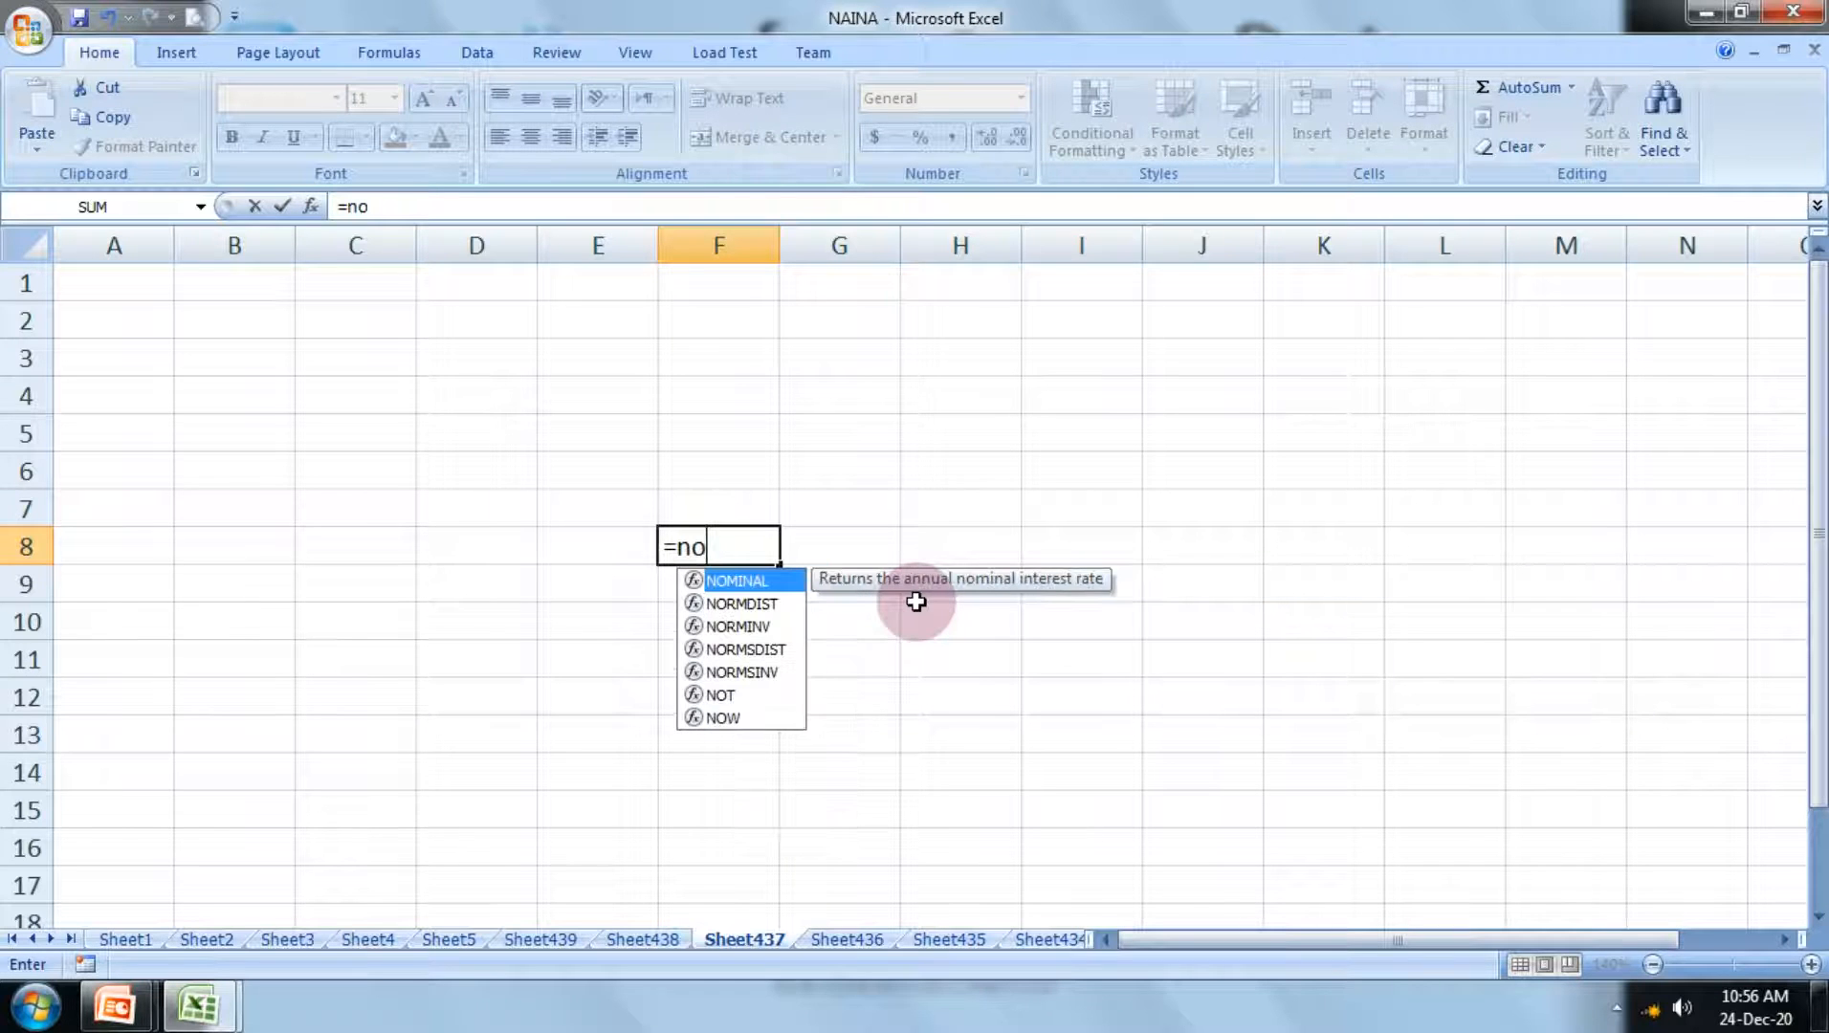
pyautogui.write('w()')
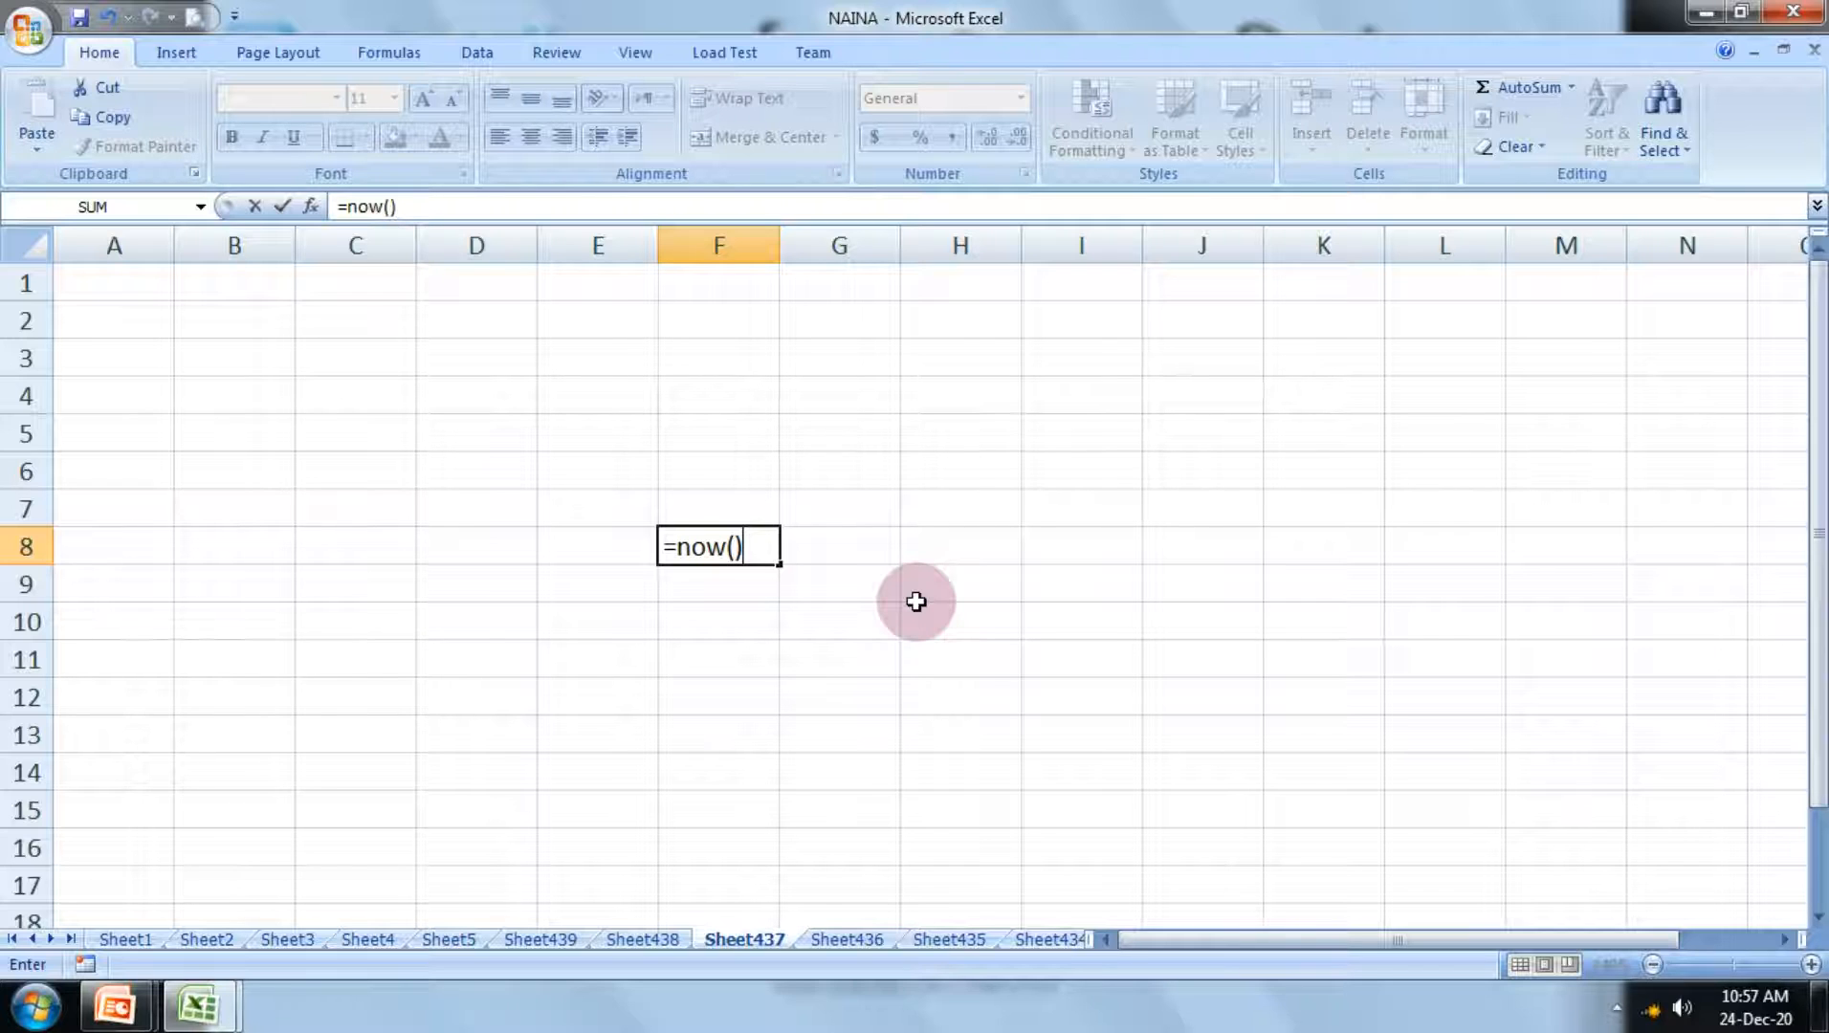
pyautogui.press('Return')
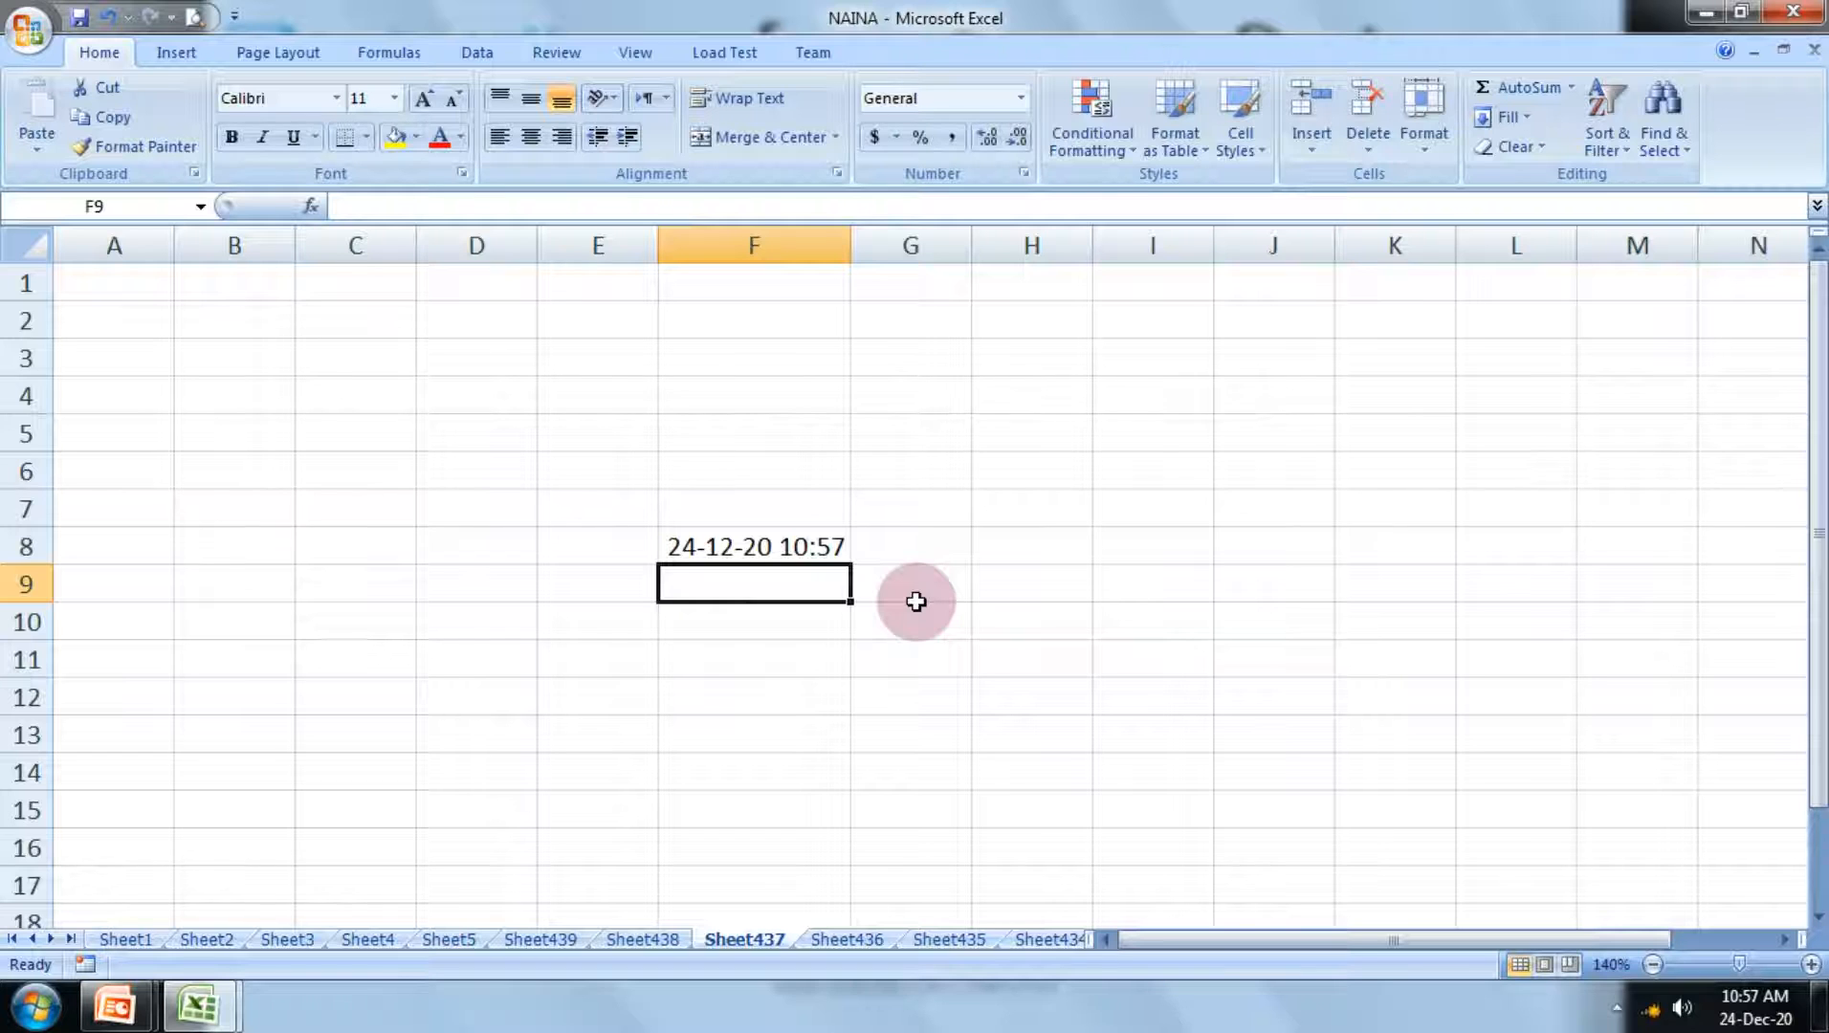
# Step: Enter the formula =now() again in cell F9, directly below the first one
pyautogui.moveTo(1732, 1012)
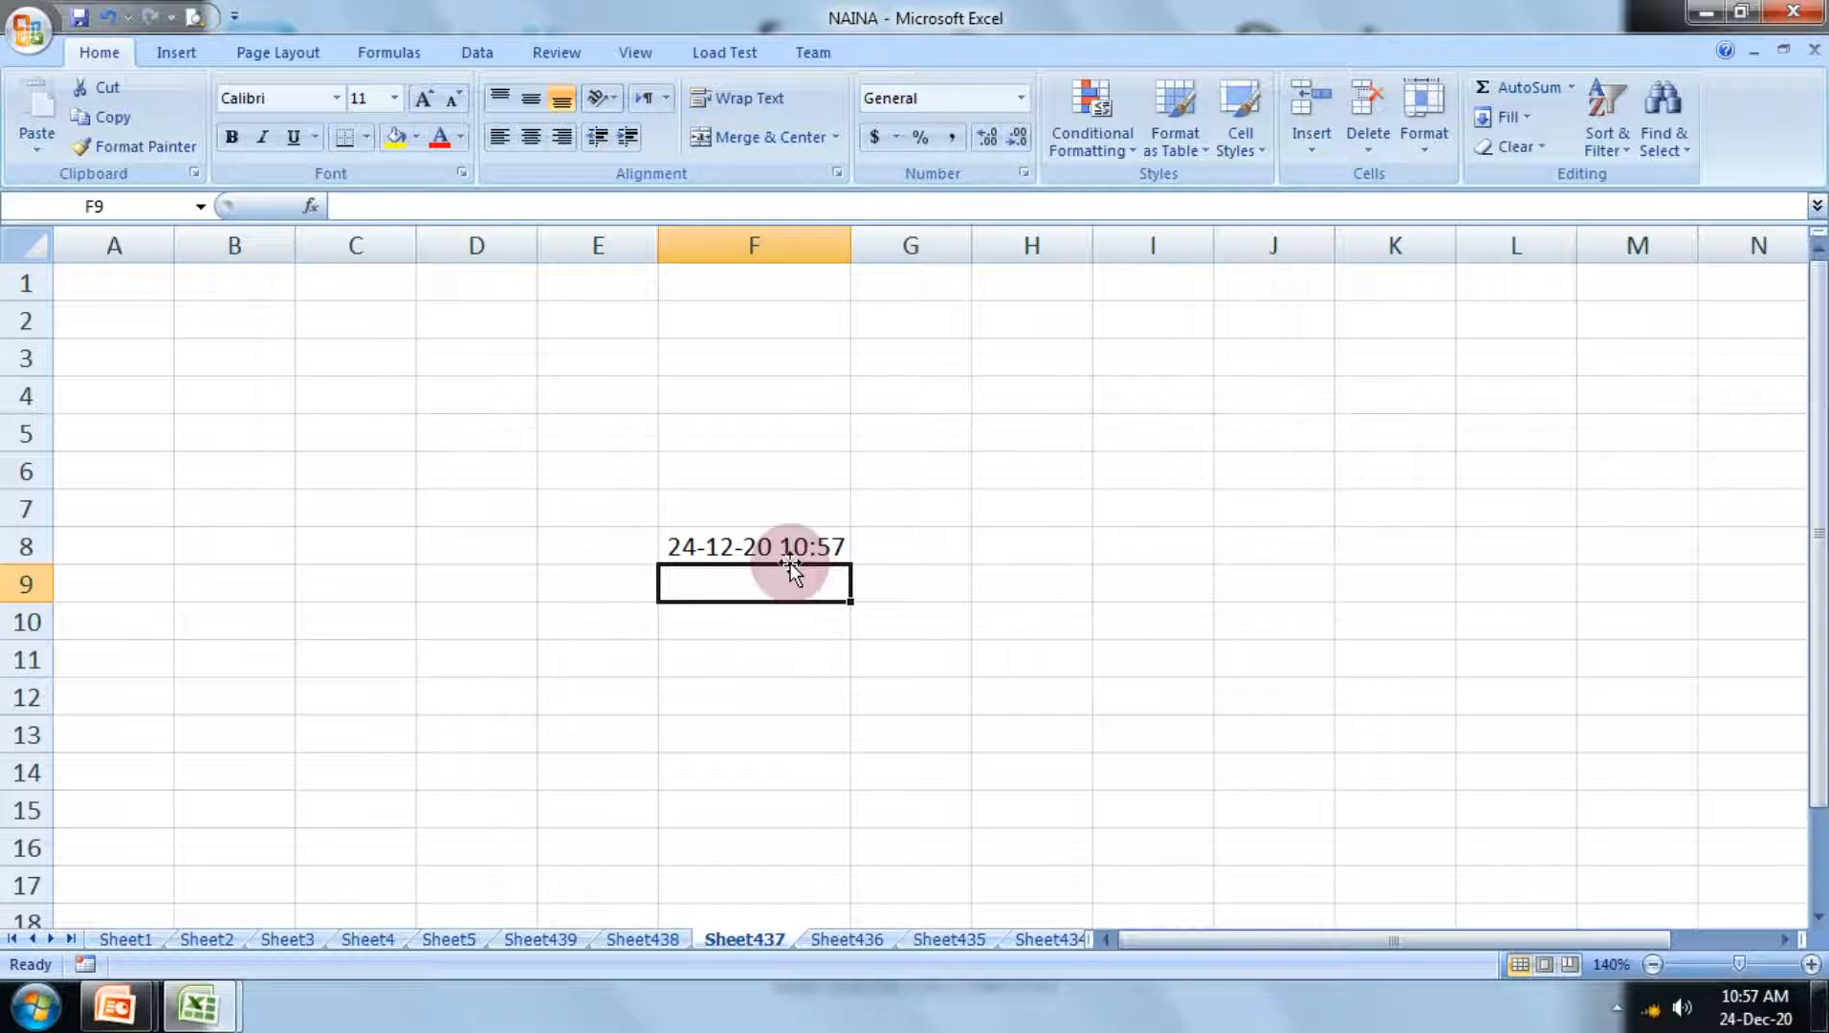
pyautogui.click(784, 617)
pyautogui.click(753, 580)
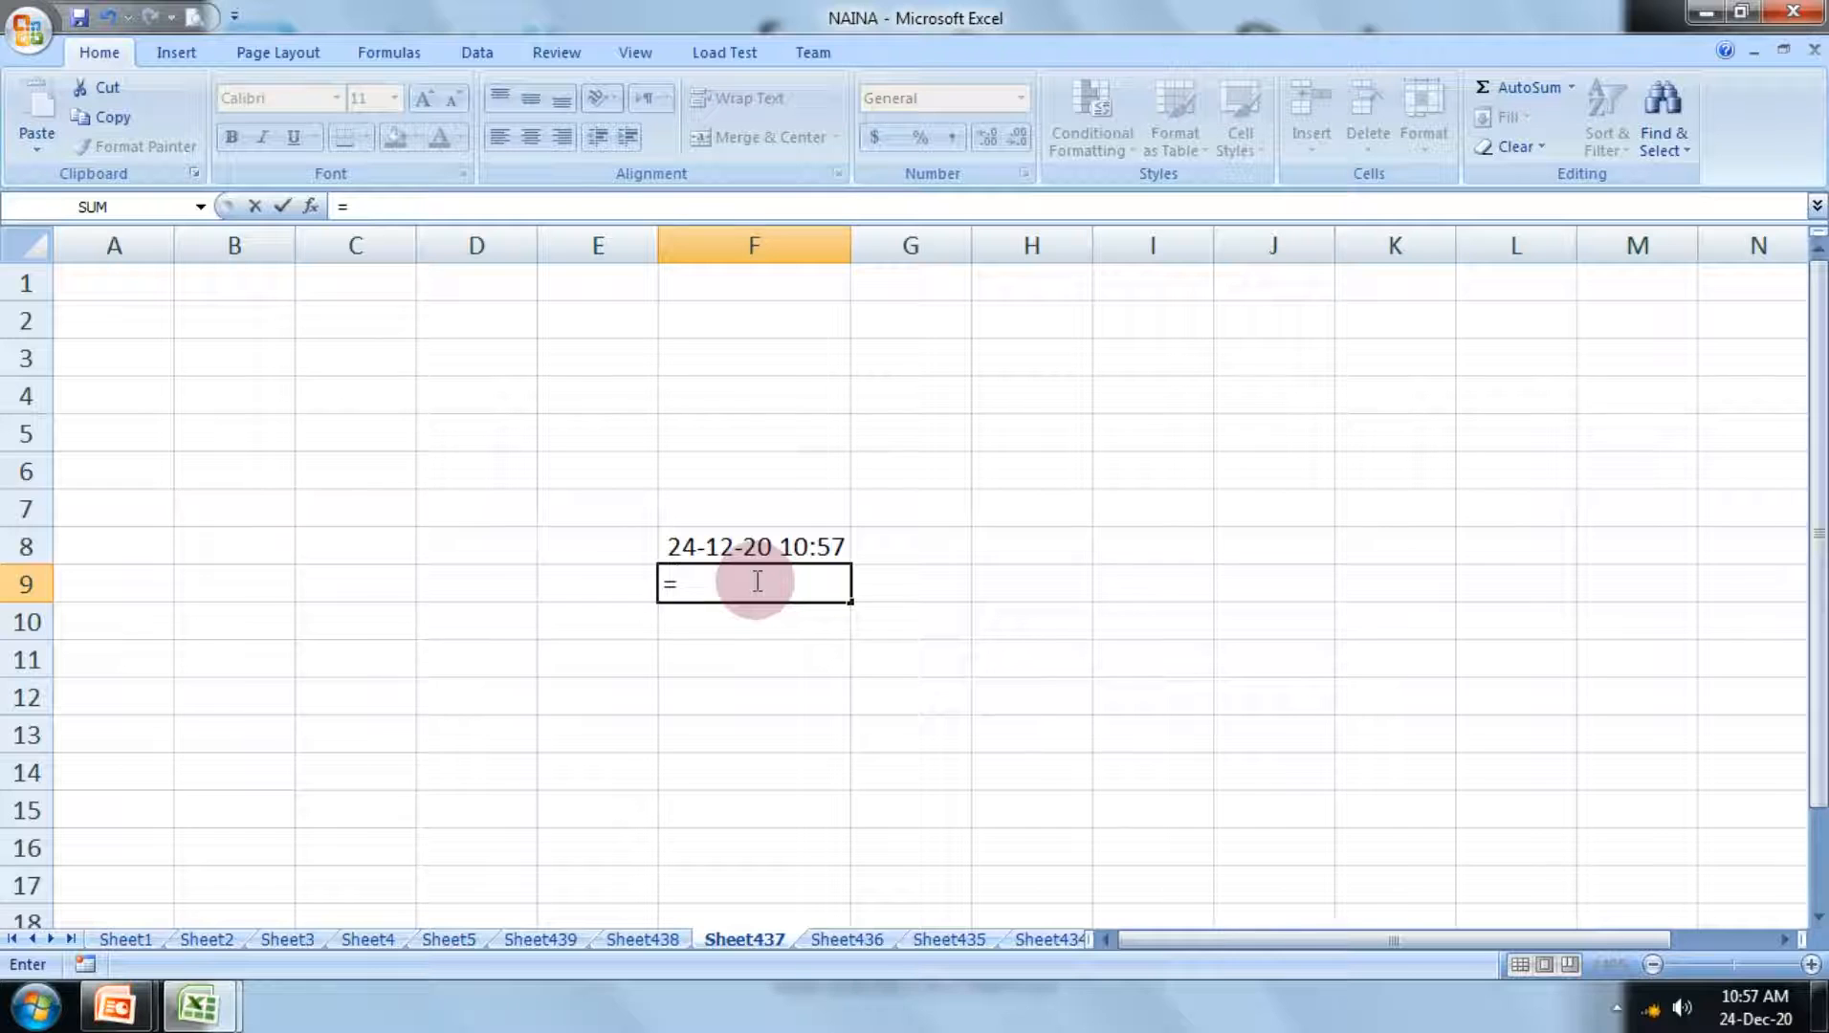
pyautogui.write('now')
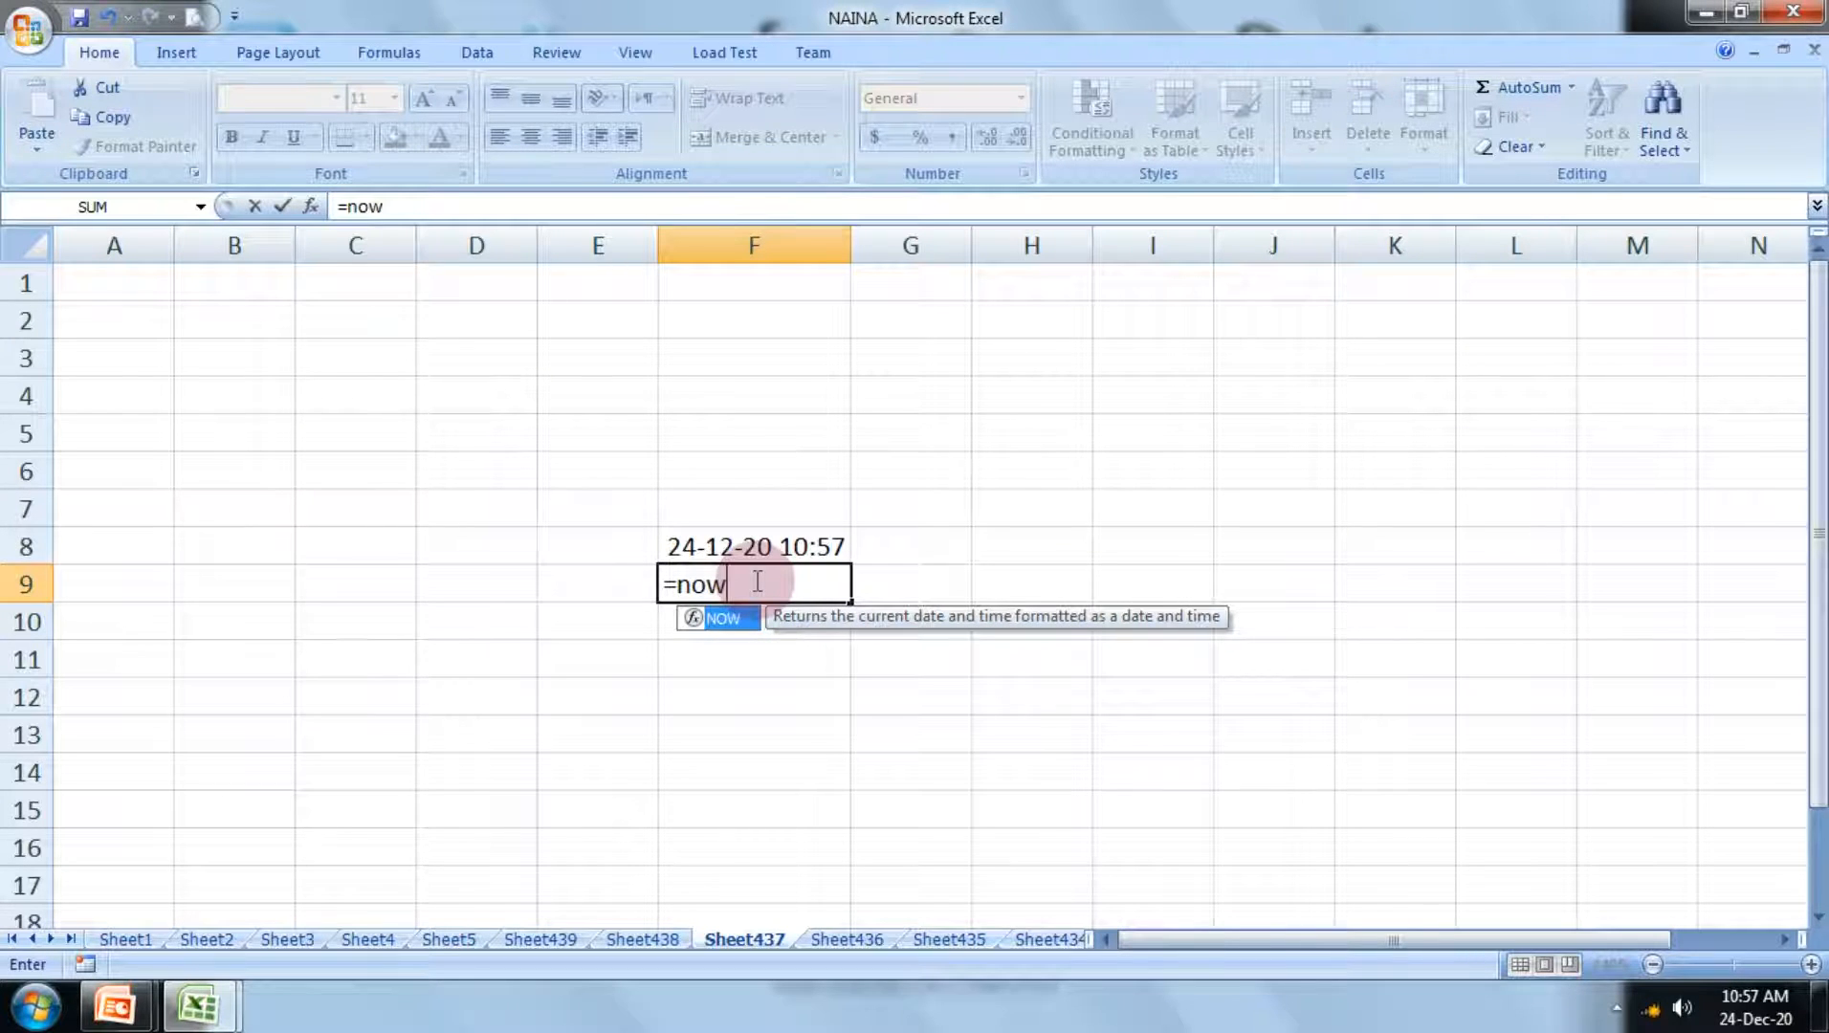
pyautogui.write('(')
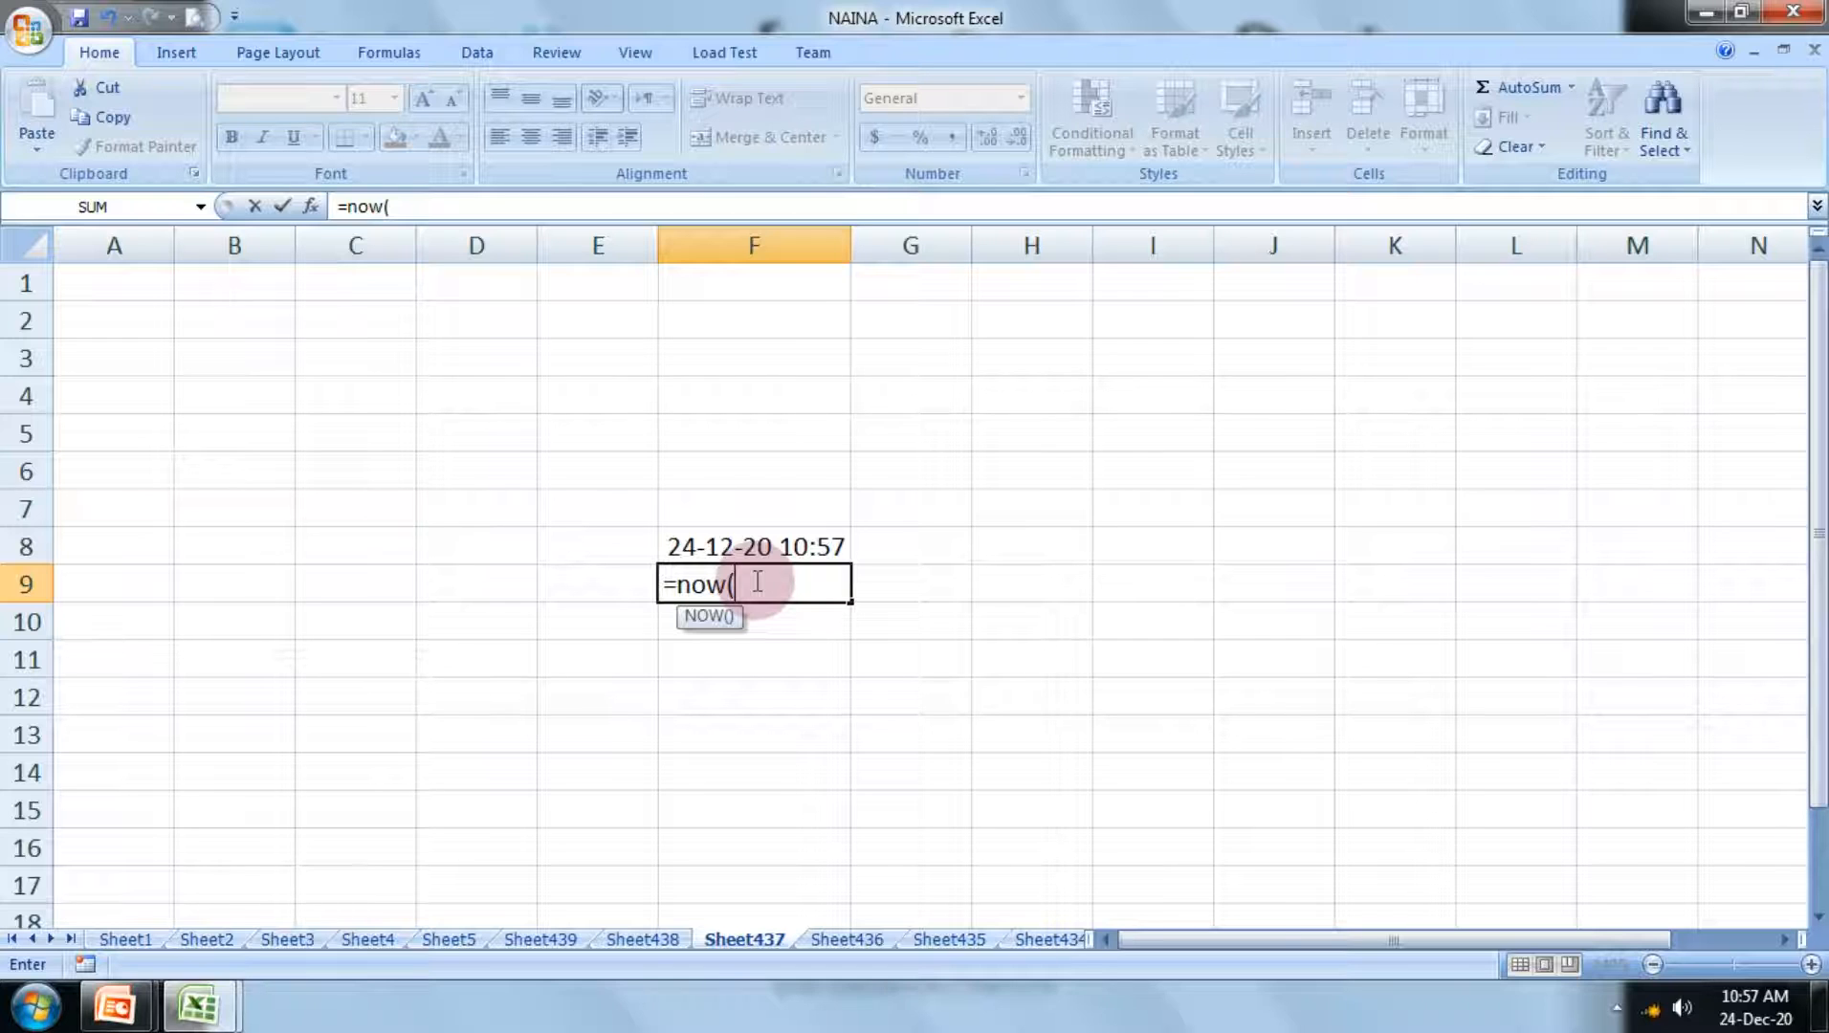
pyautogui.write(')')
pyautogui.press('Return')
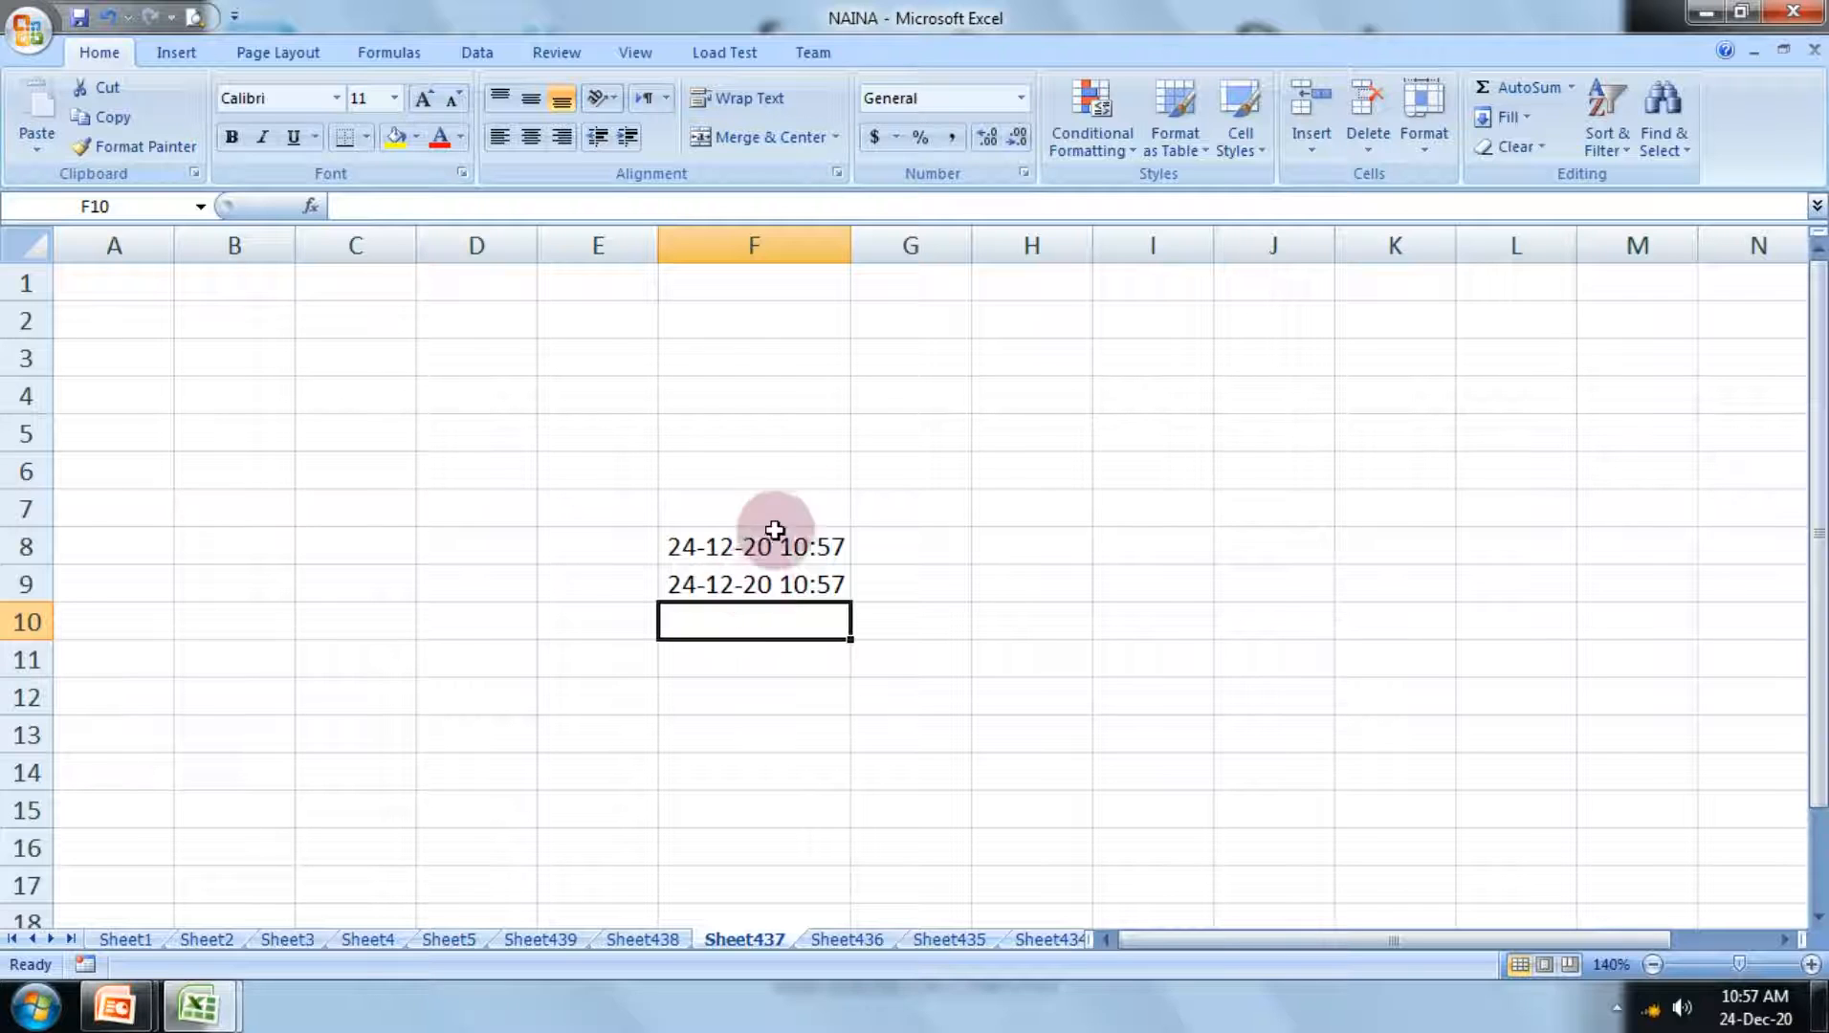
# Step: Enter the formula =today() in cell F10
pyautogui.write('=')
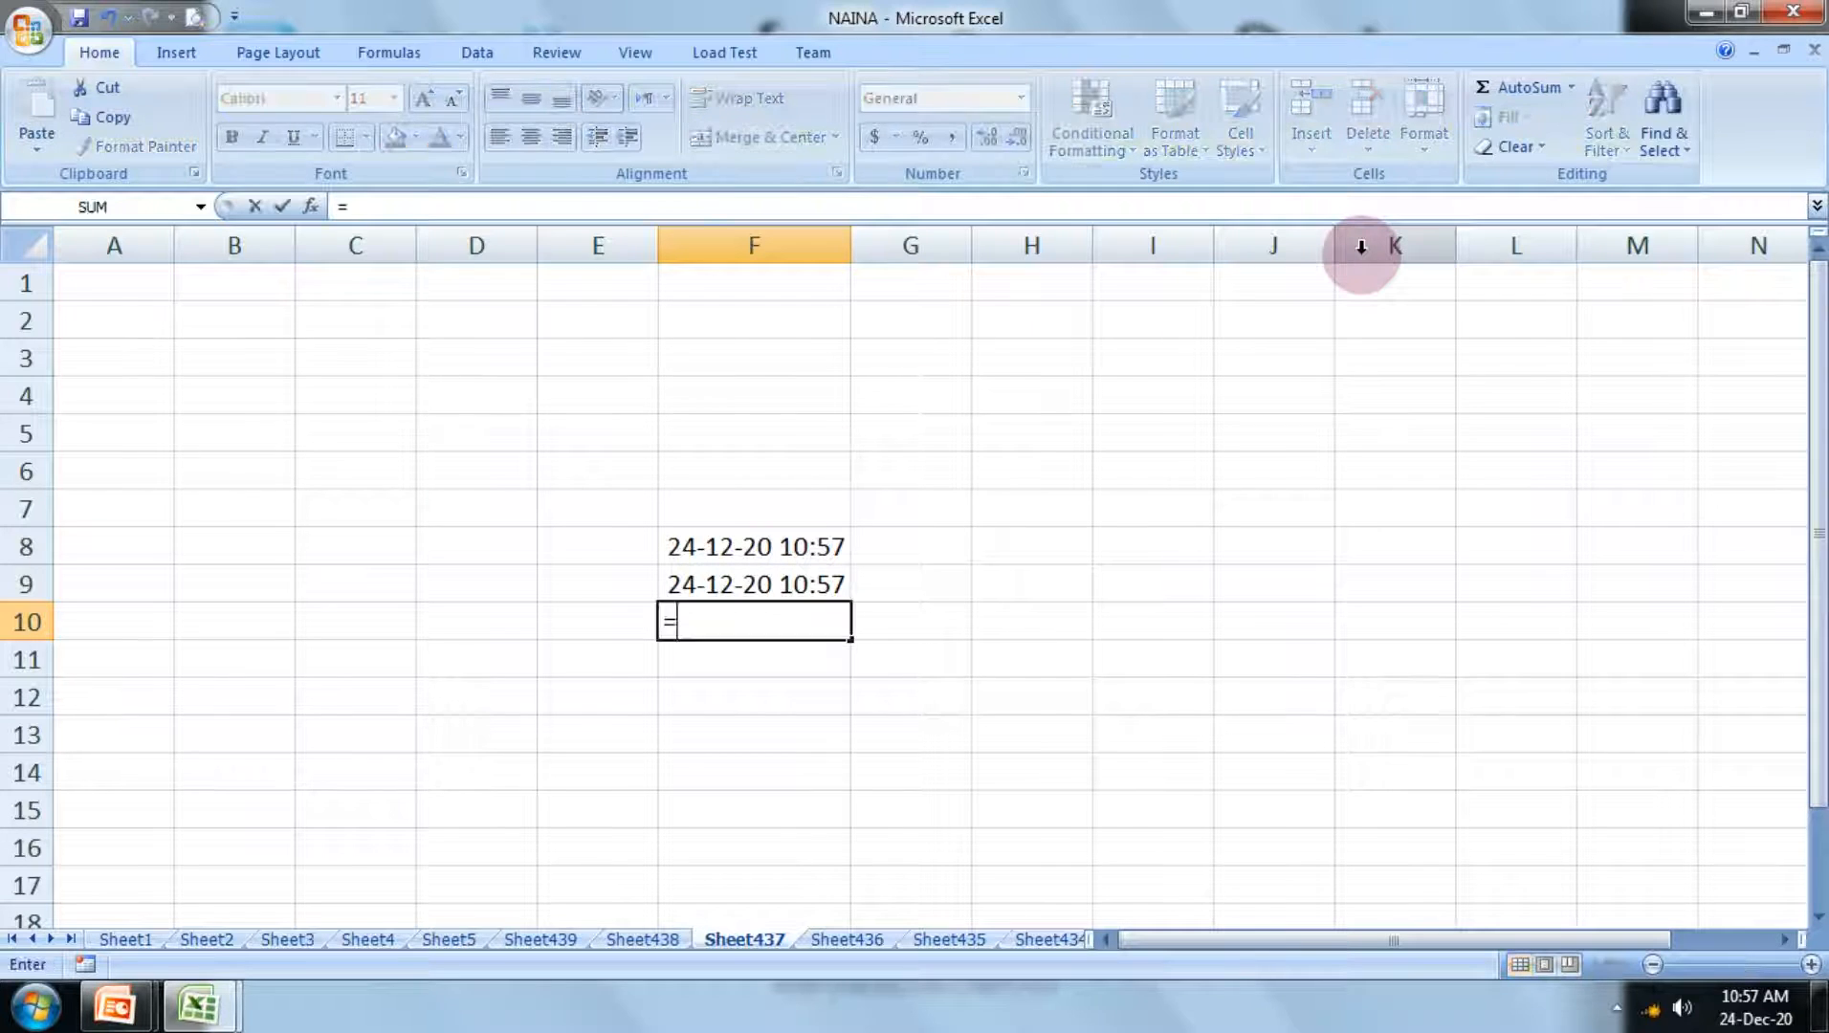
pyautogui.write('today')
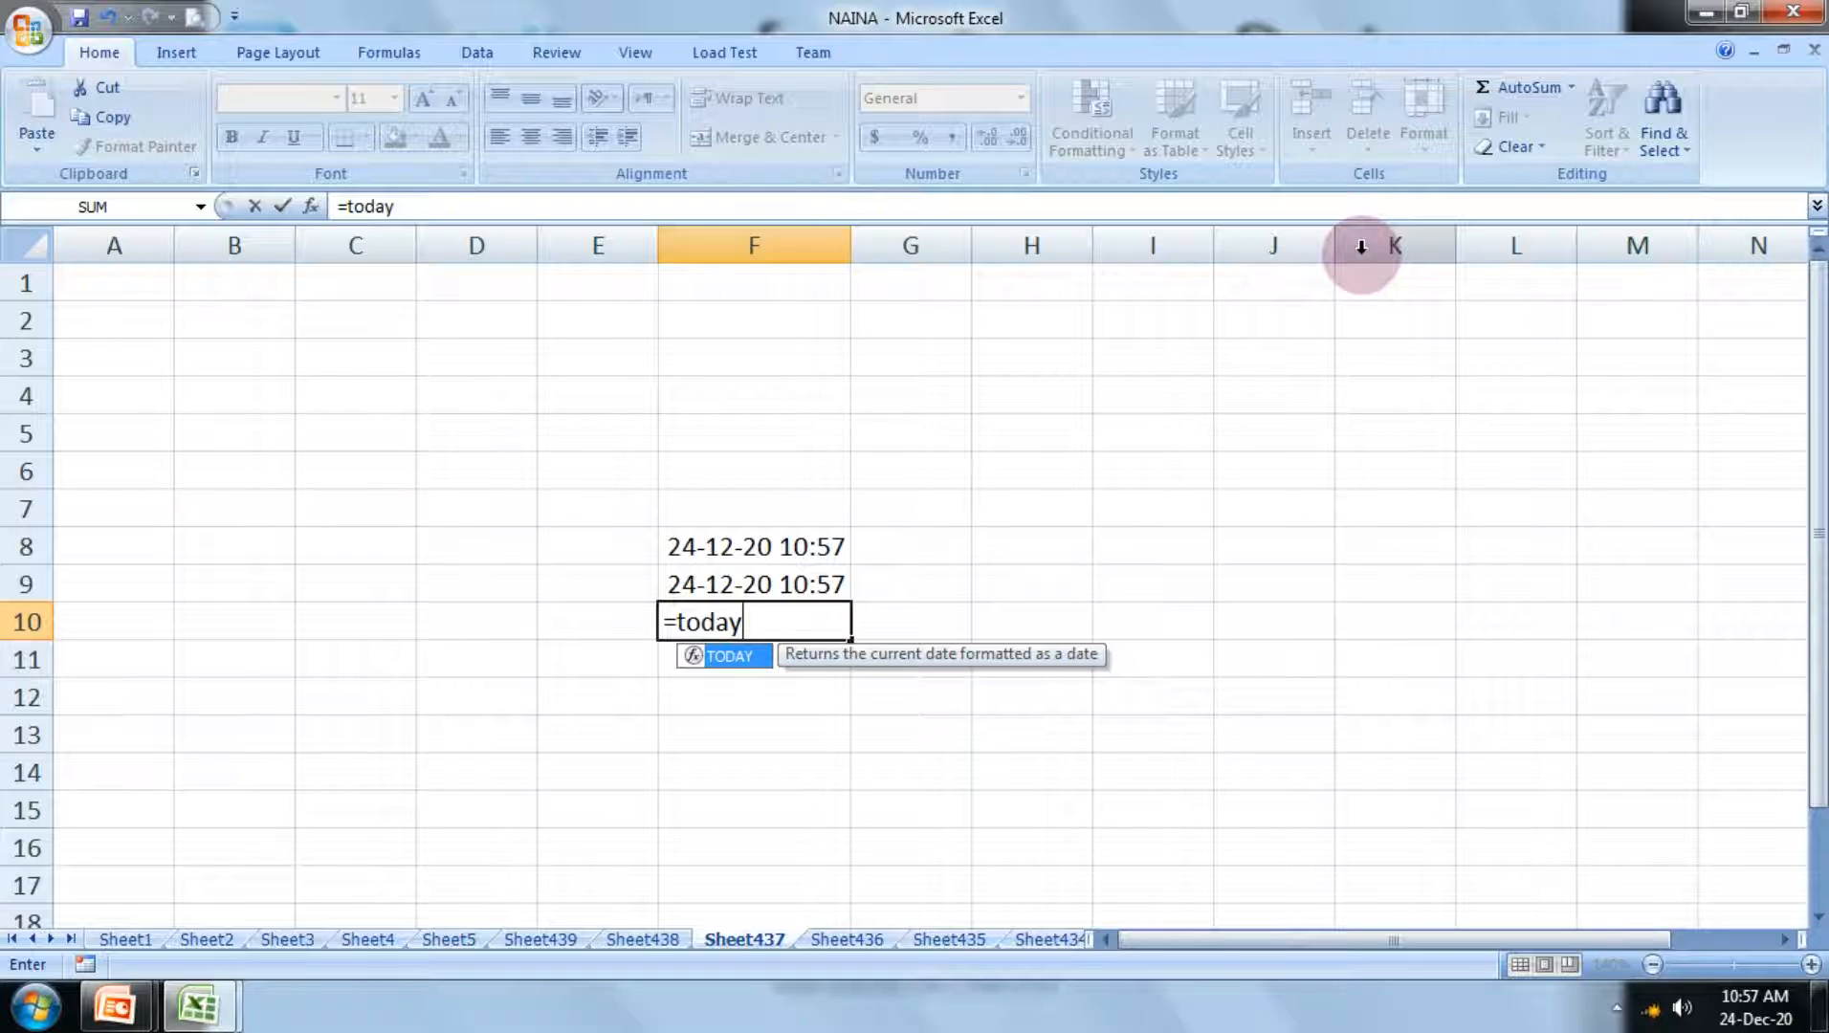
pyautogui.write('()')
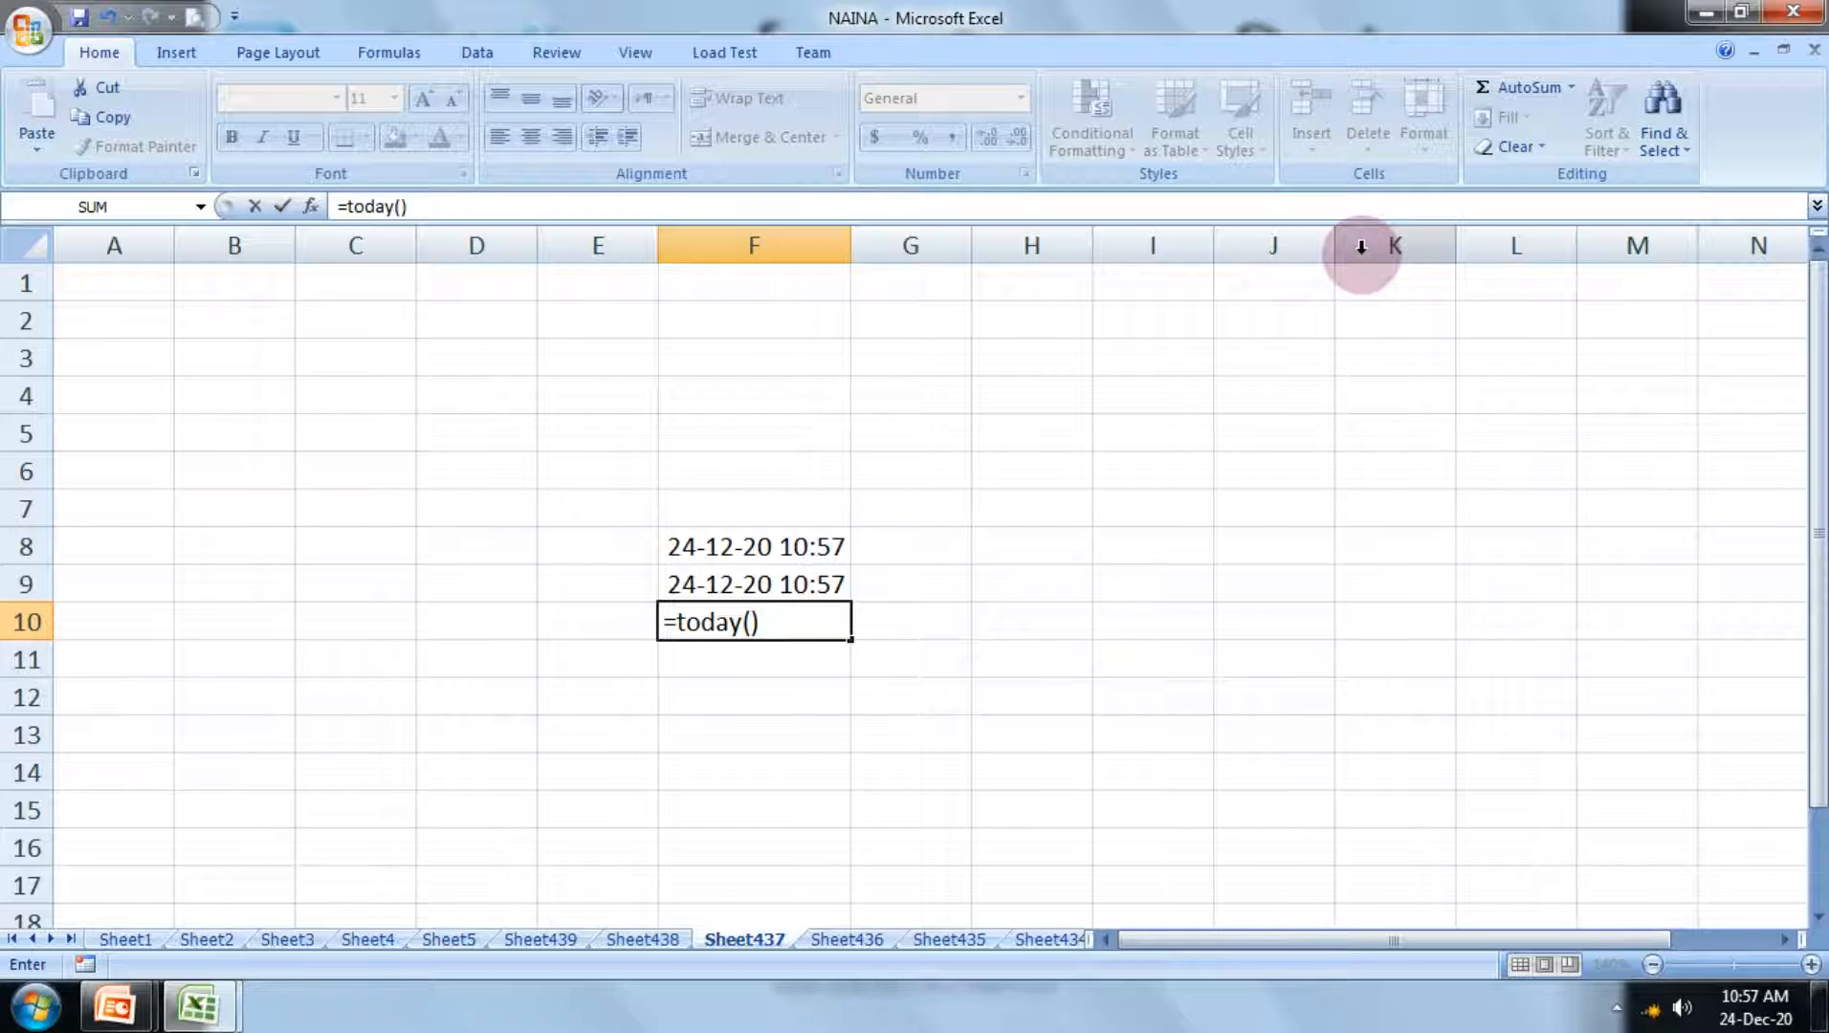
pyautogui.press('Return')
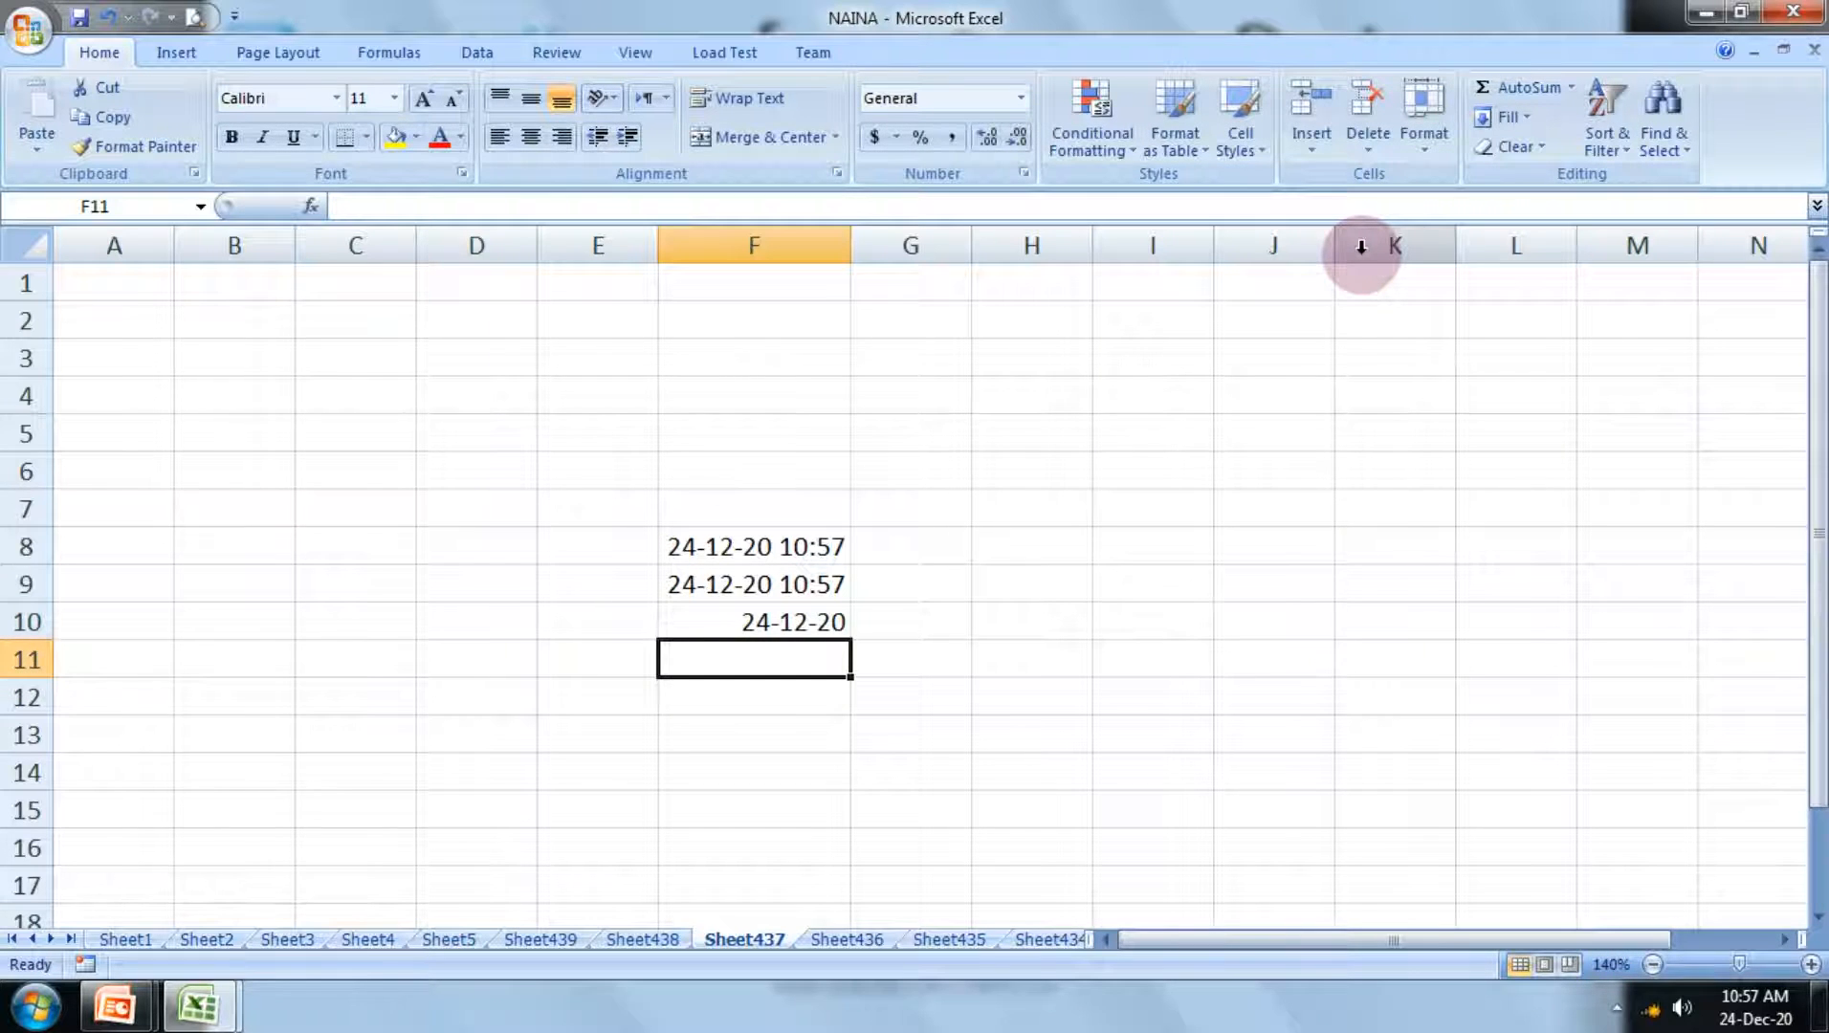
# Step: Enter the formula =day(F10) in cell F11 to extract the day from the date
pyautogui.scroll(-2, 438, 625)
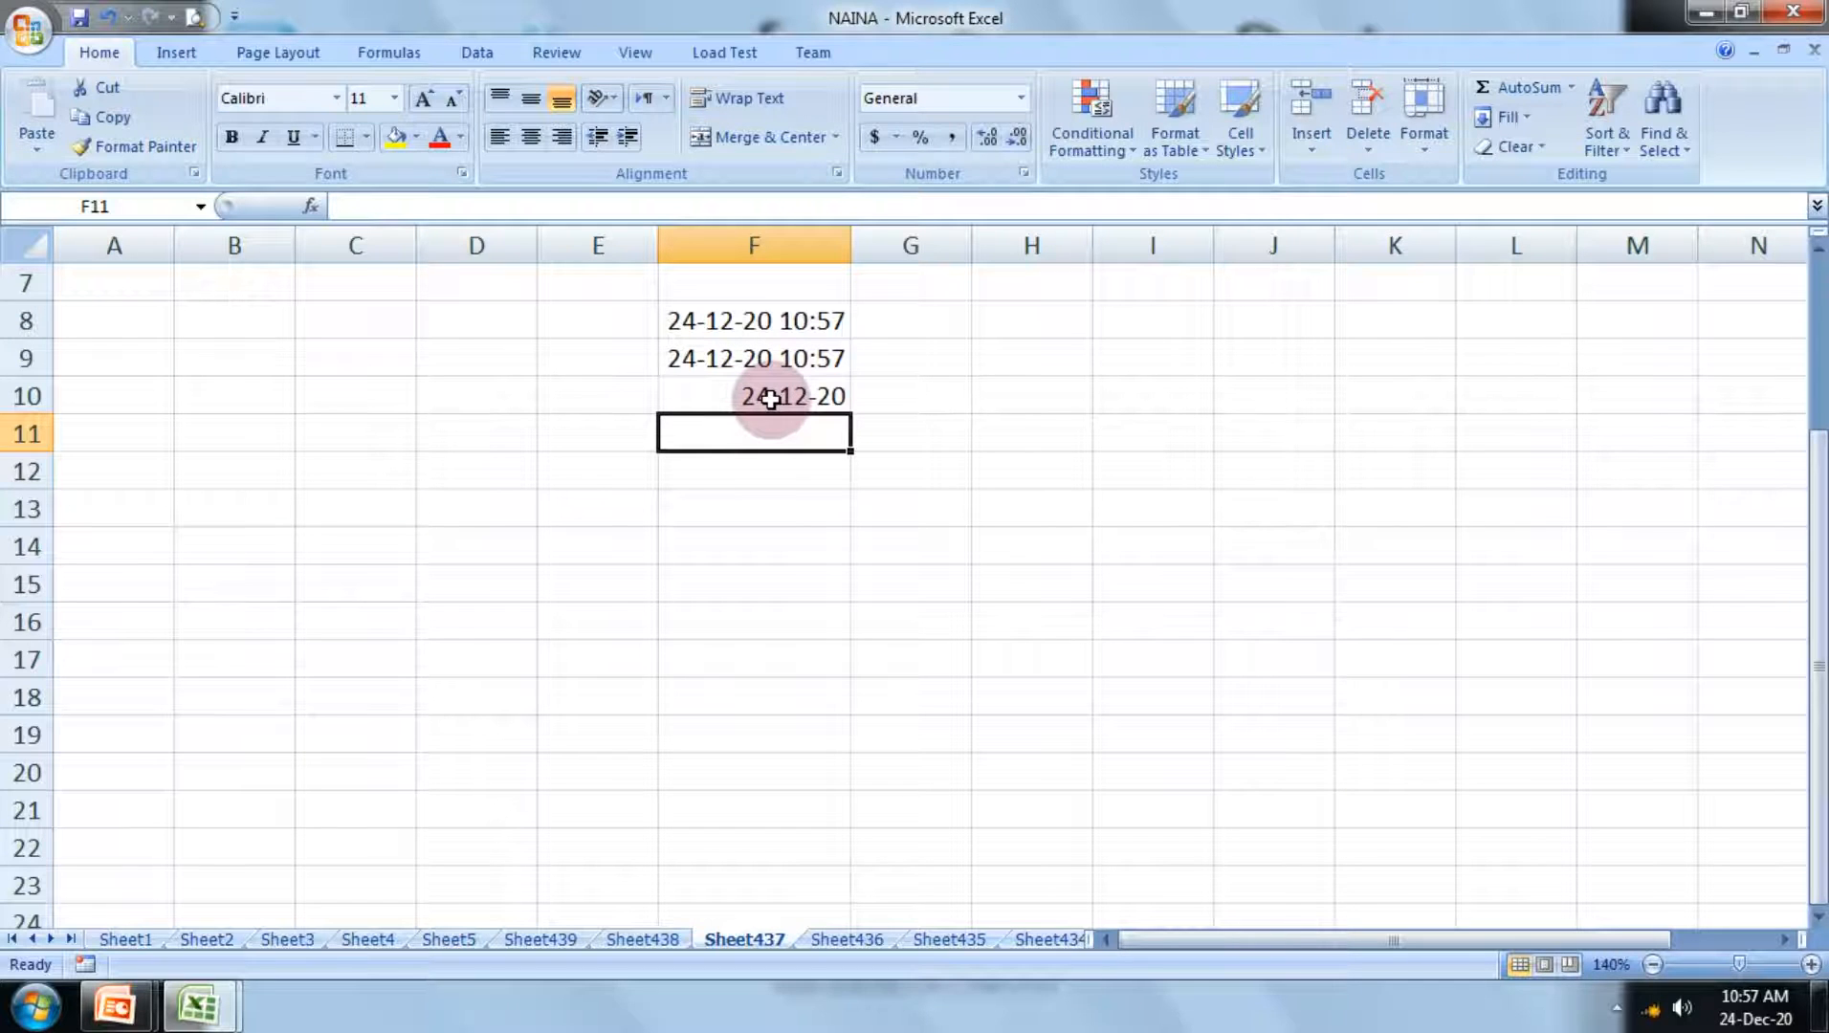
pyautogui.scroll(2, 802, 474)
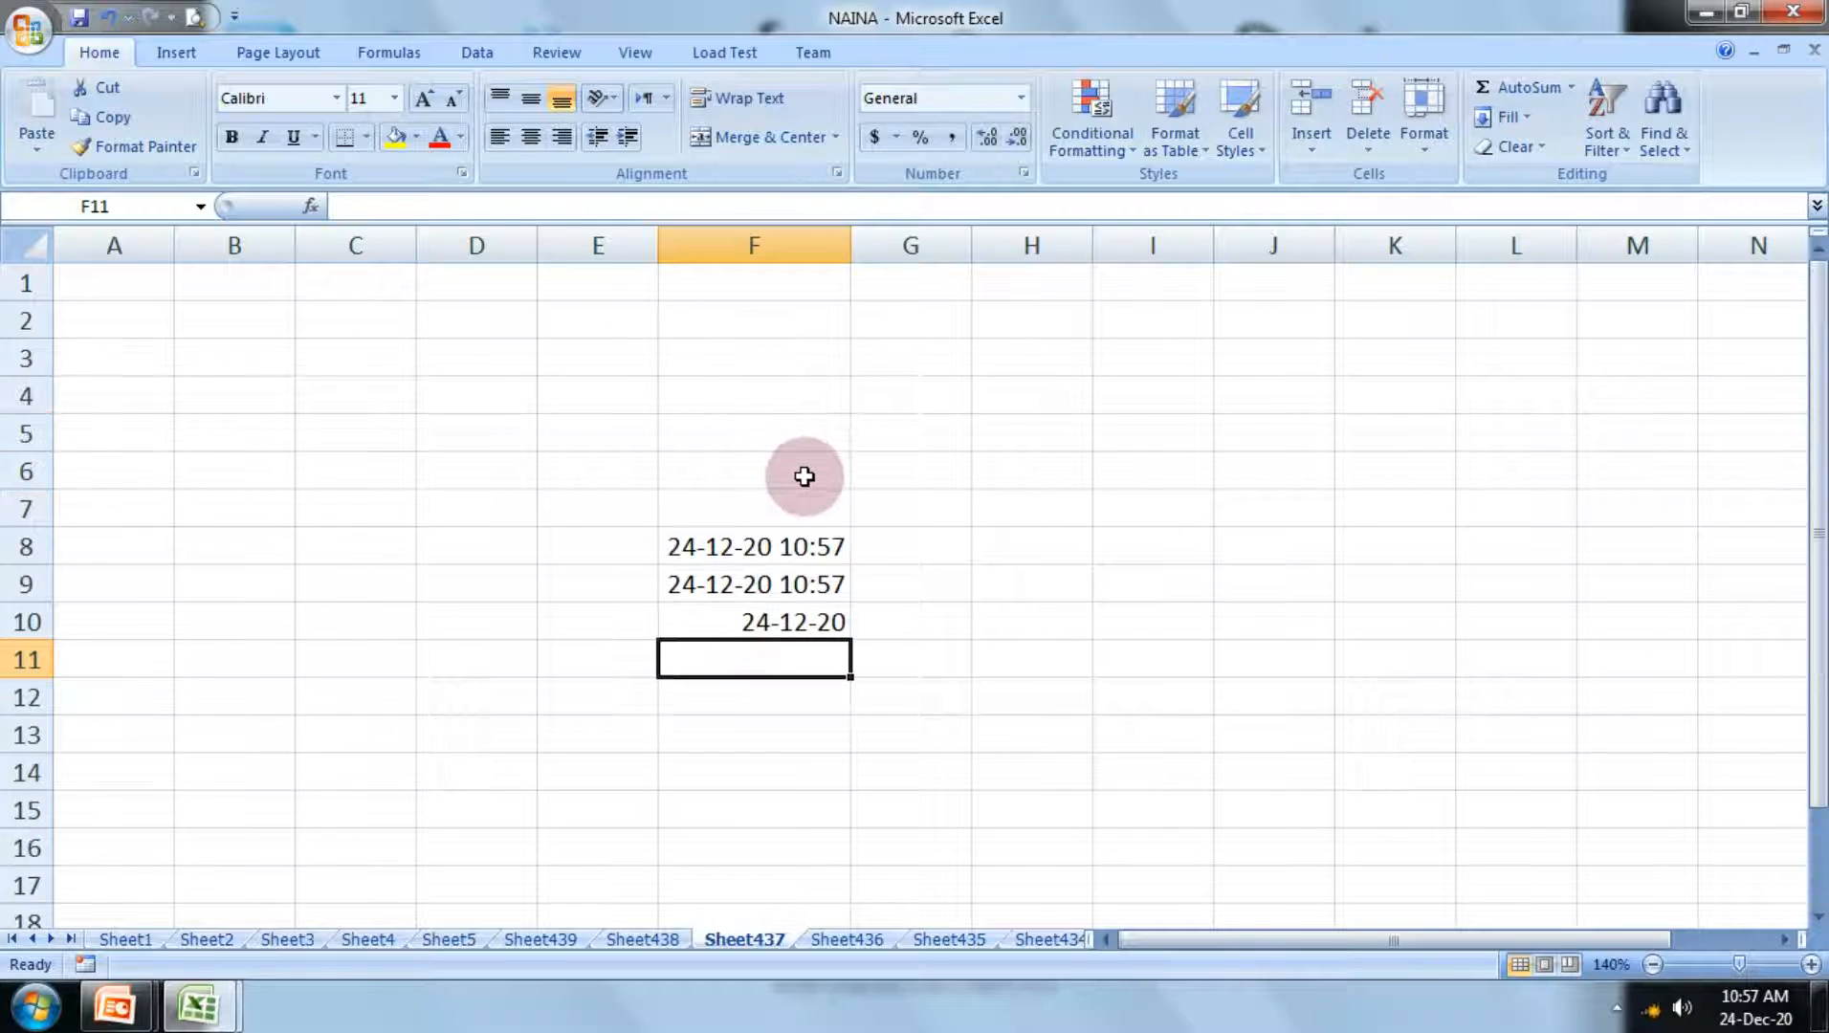
pyautogui.write('=')
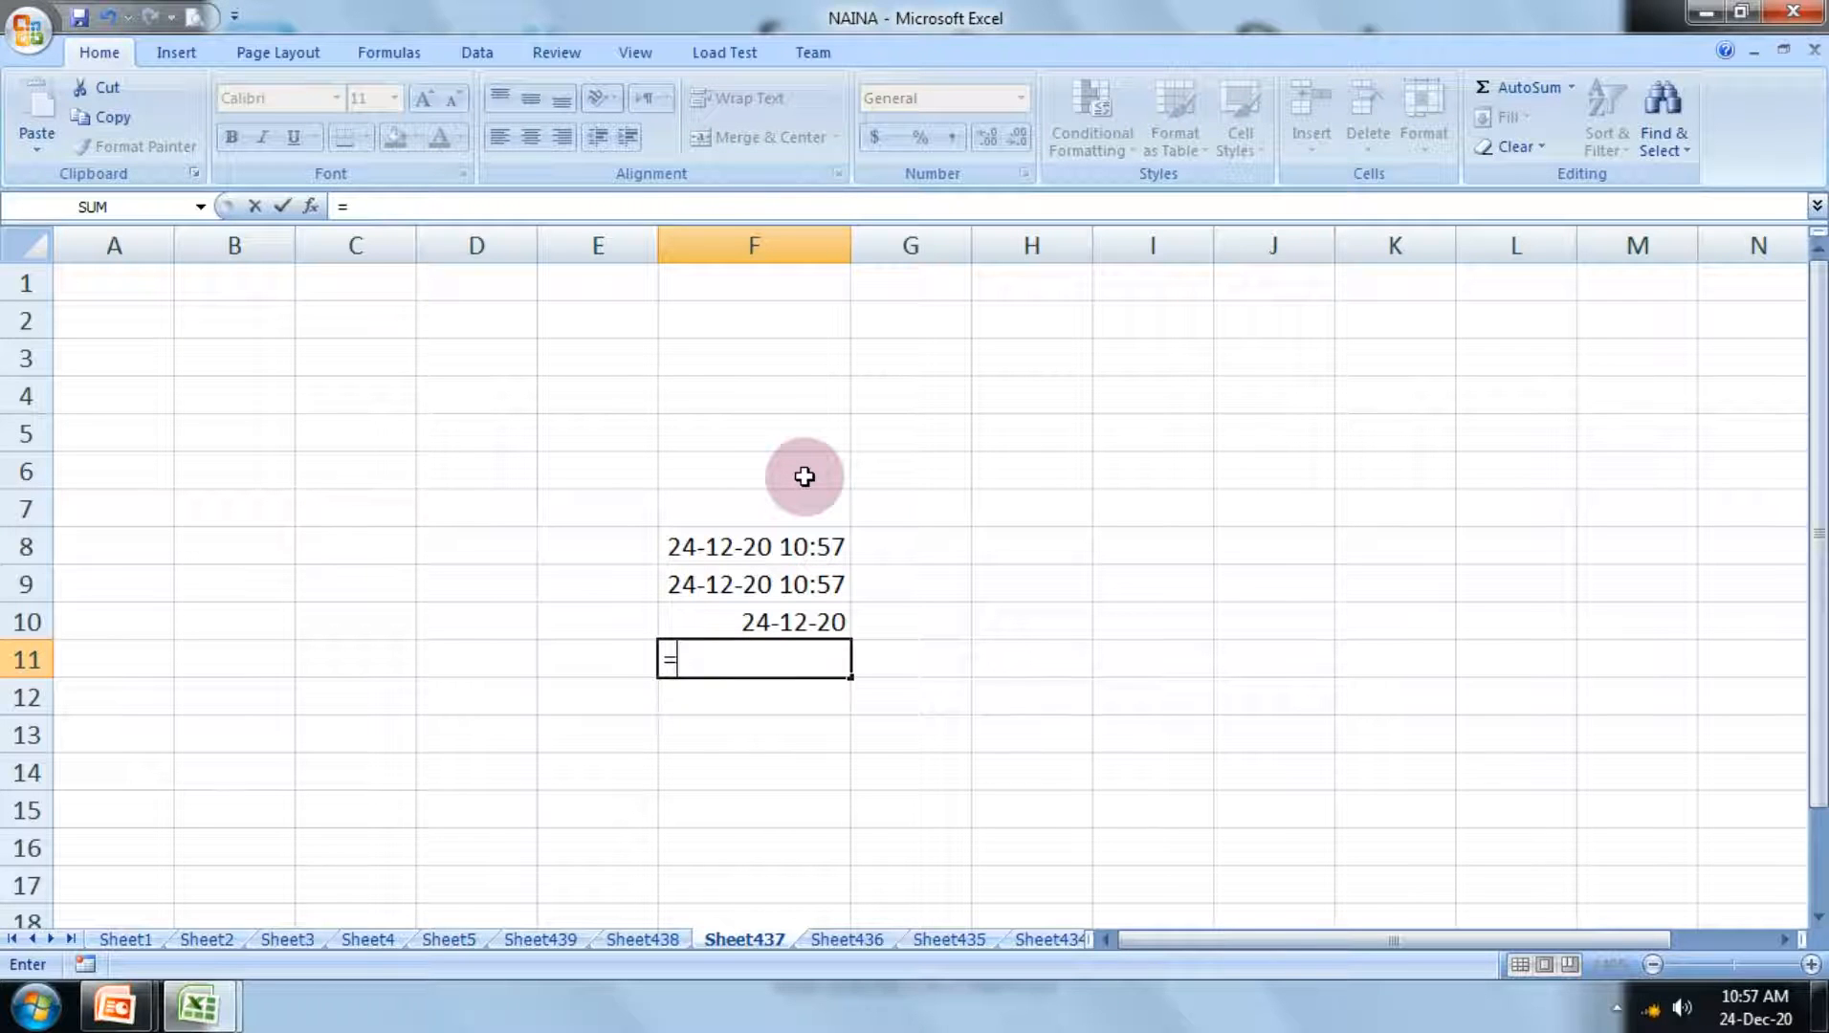
pyautogui.write('da')
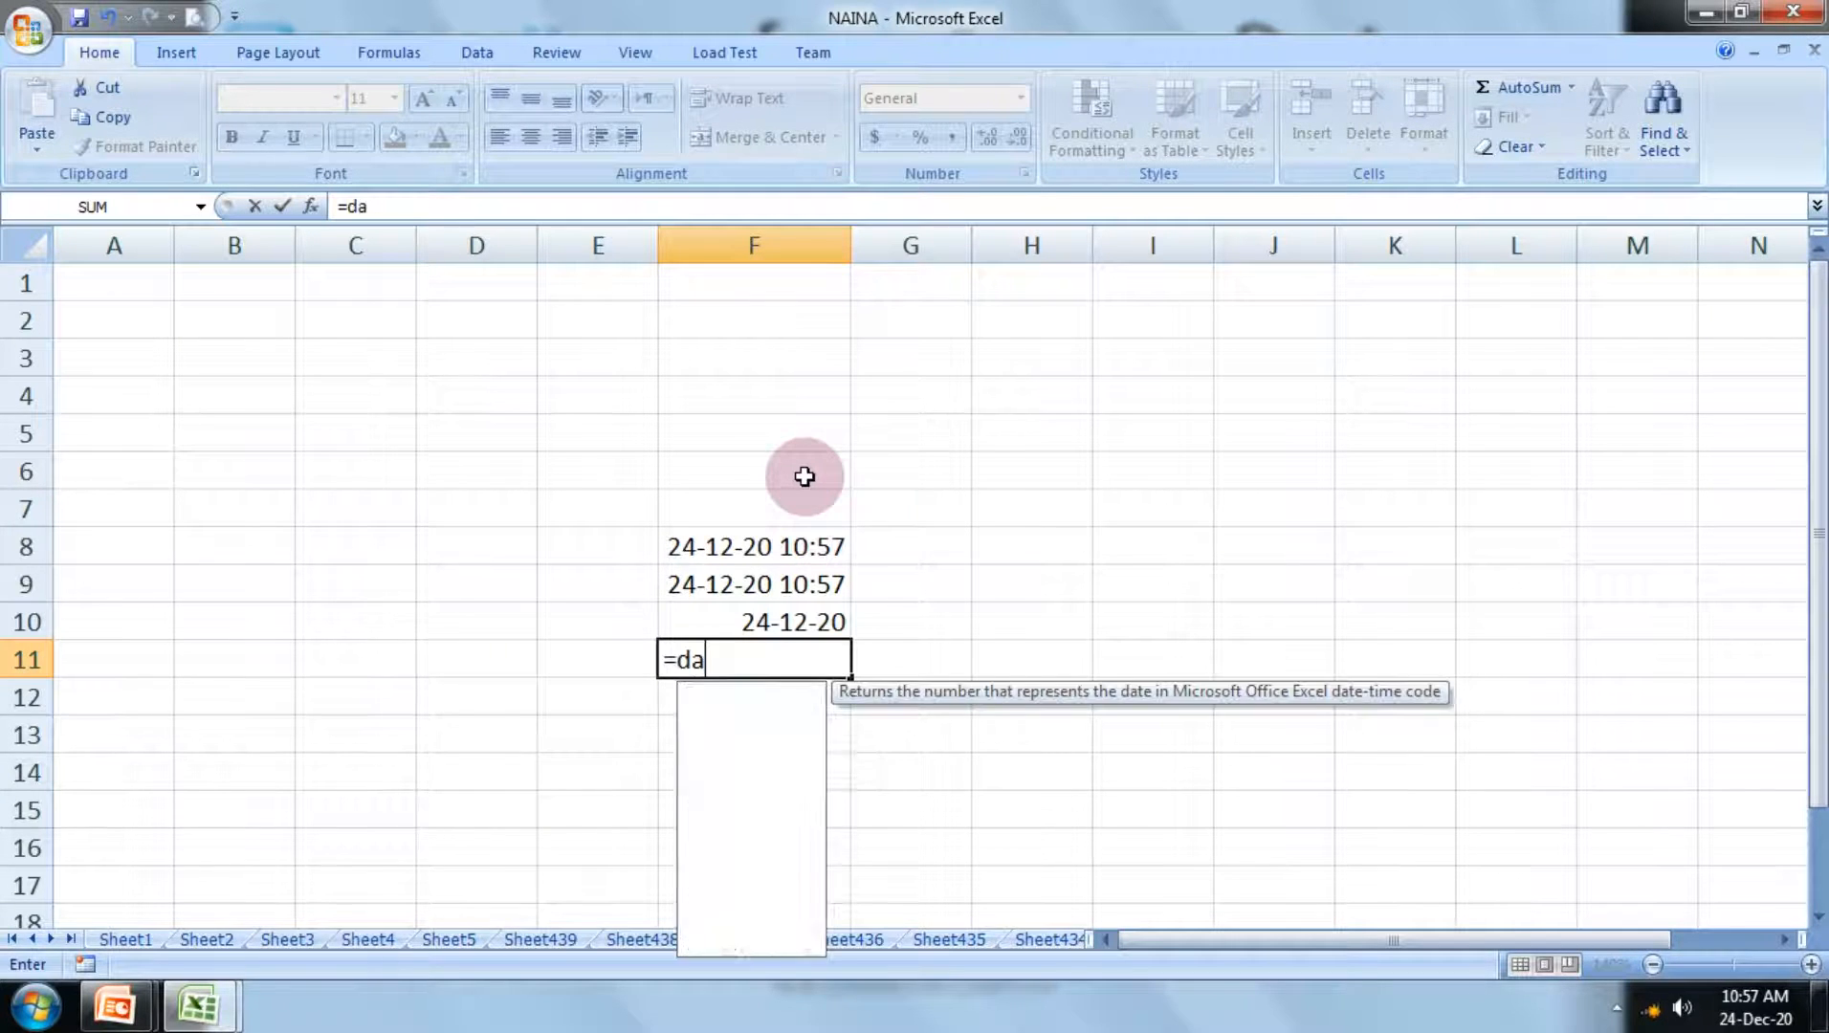
pyautogui.write('y')
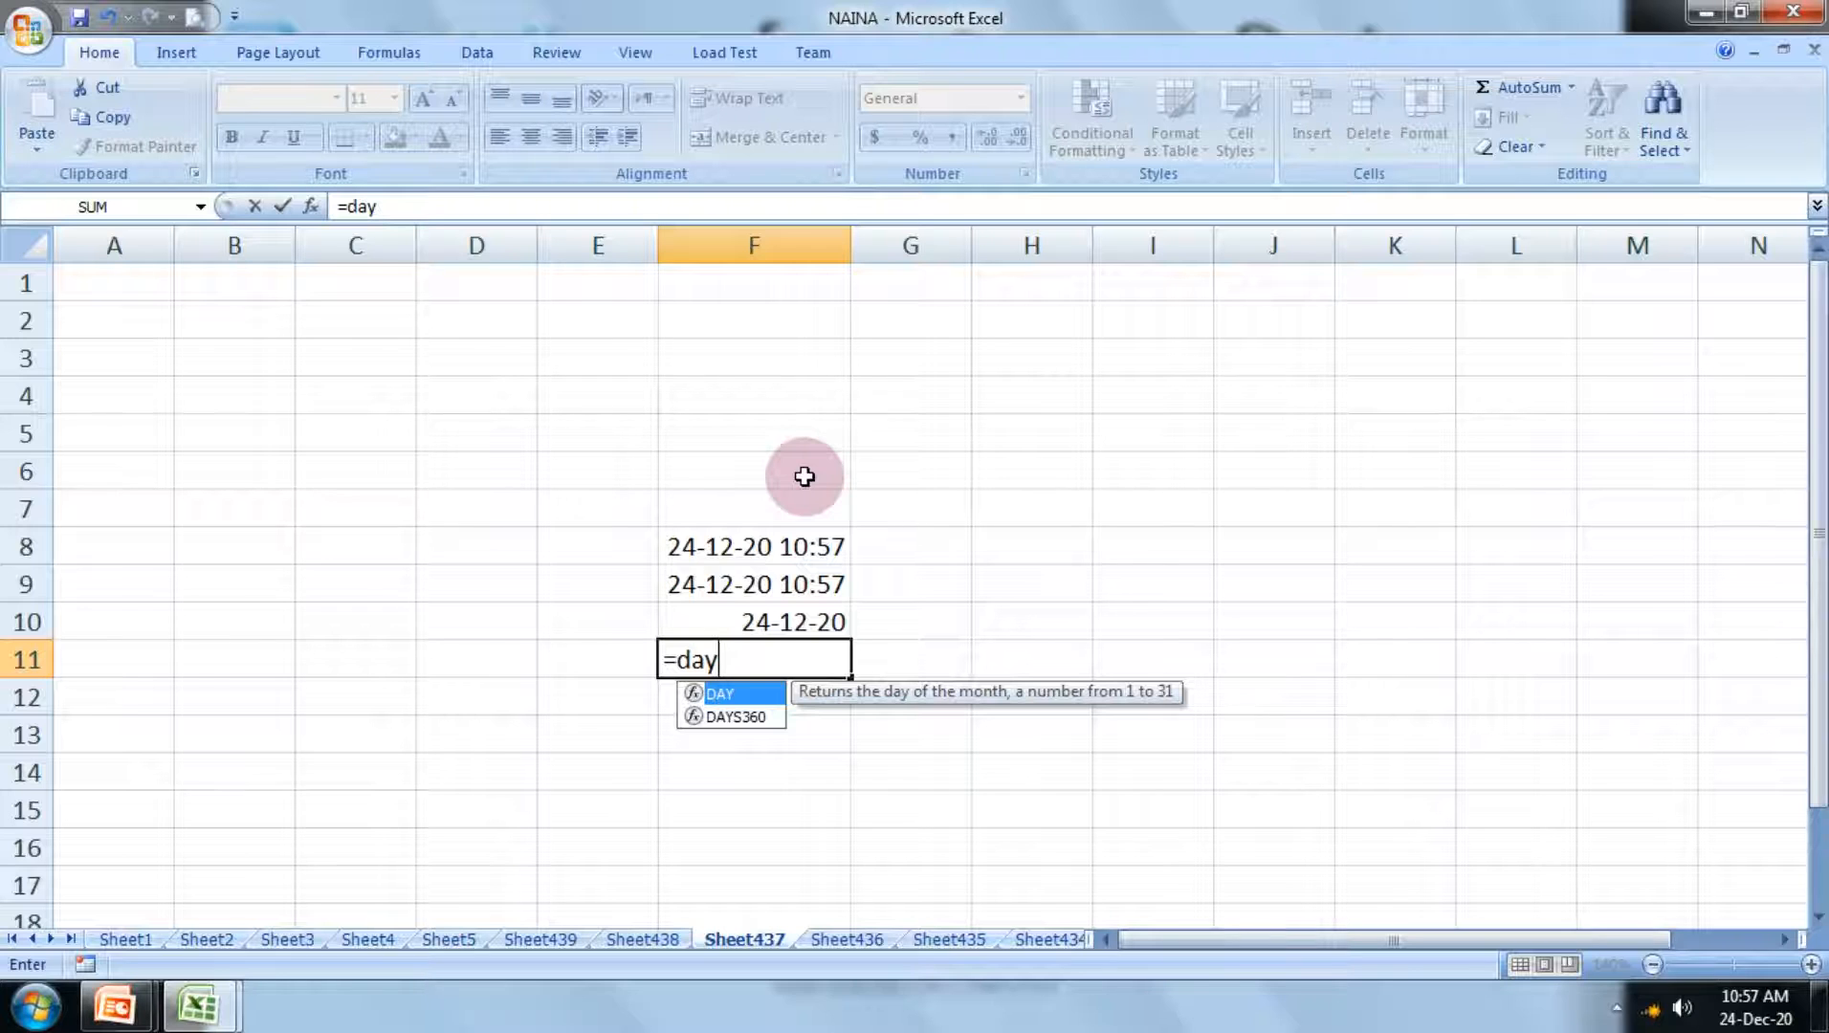
pyautogui.write('(')
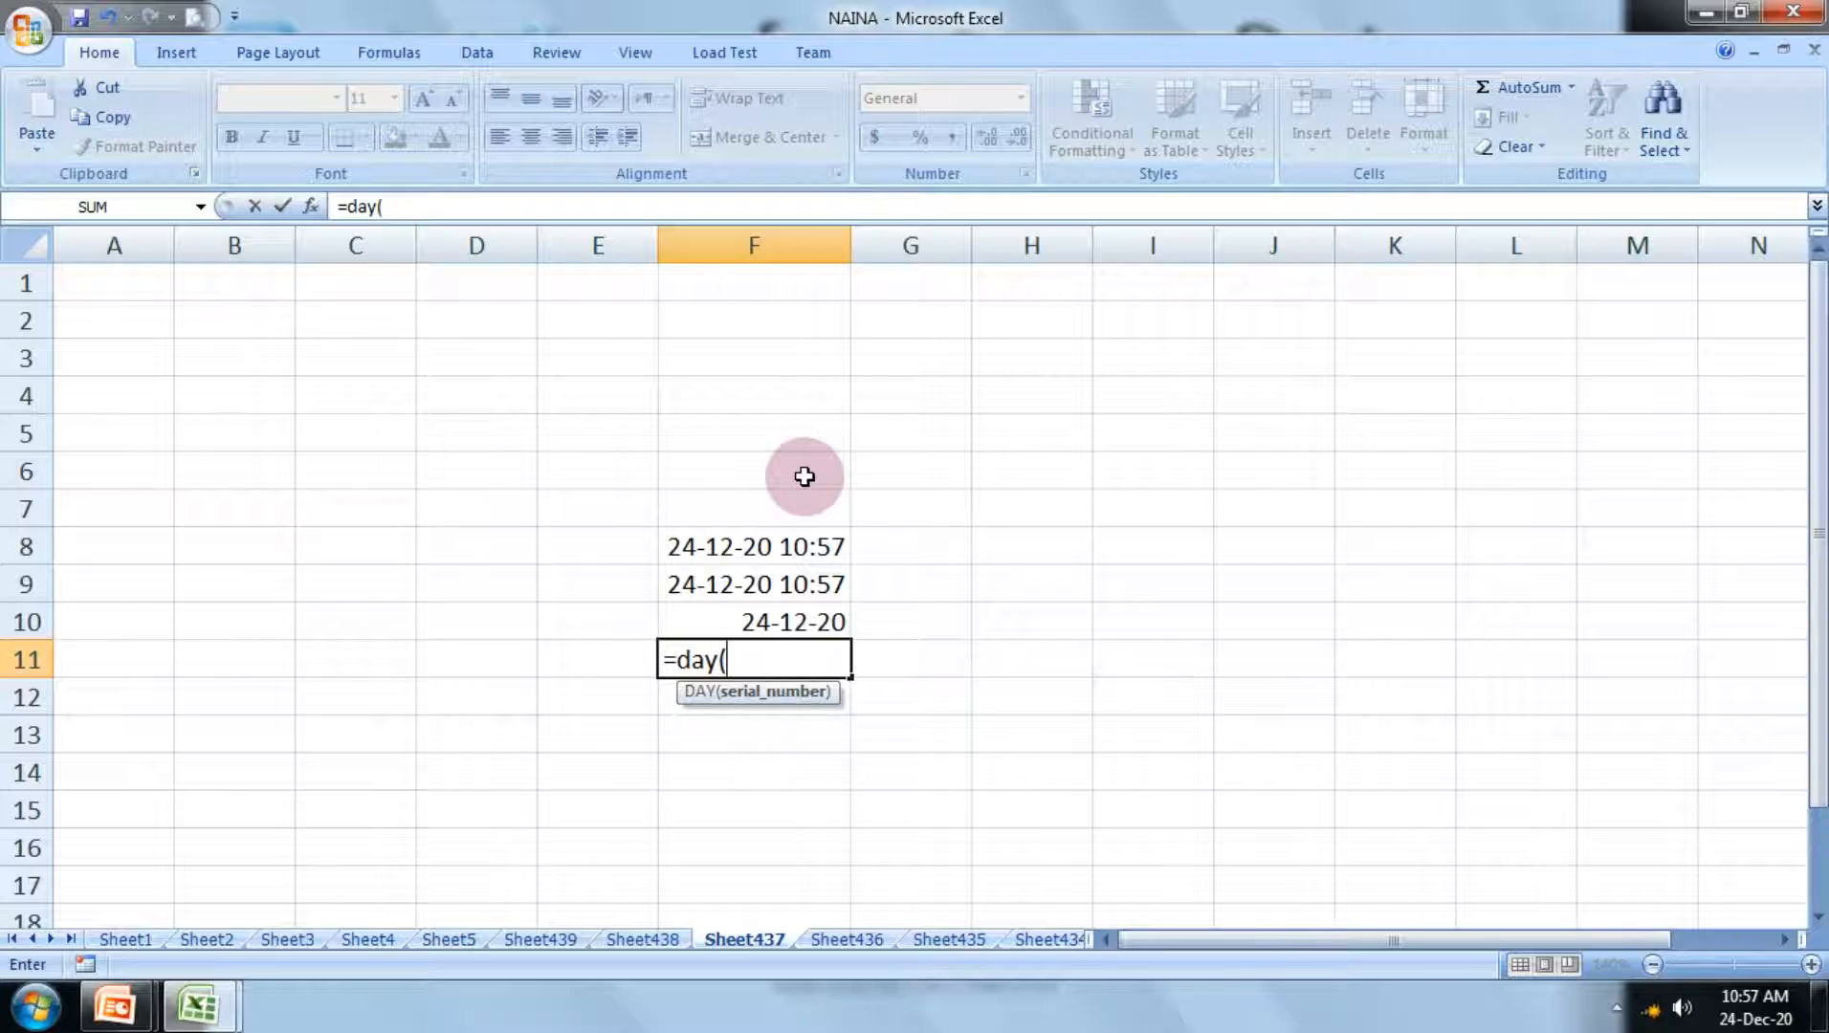
pyautogui.click(773, 614)
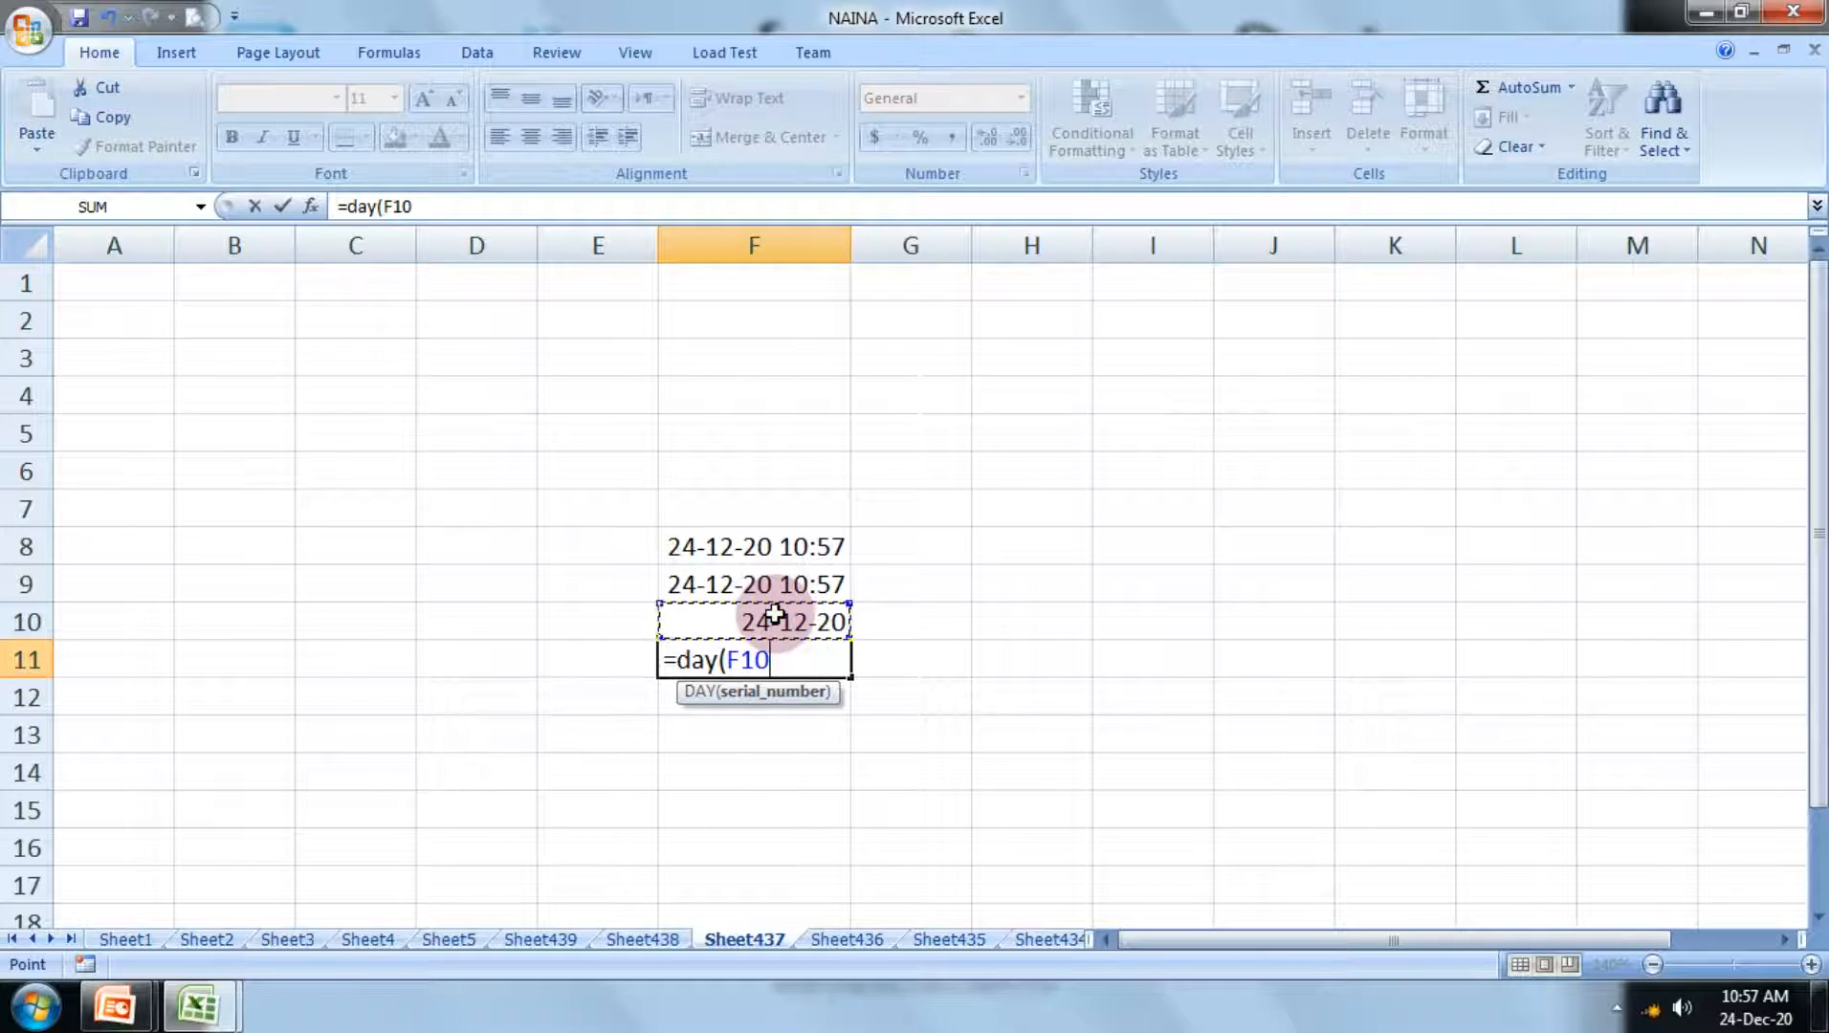
pyautogui.write(')')
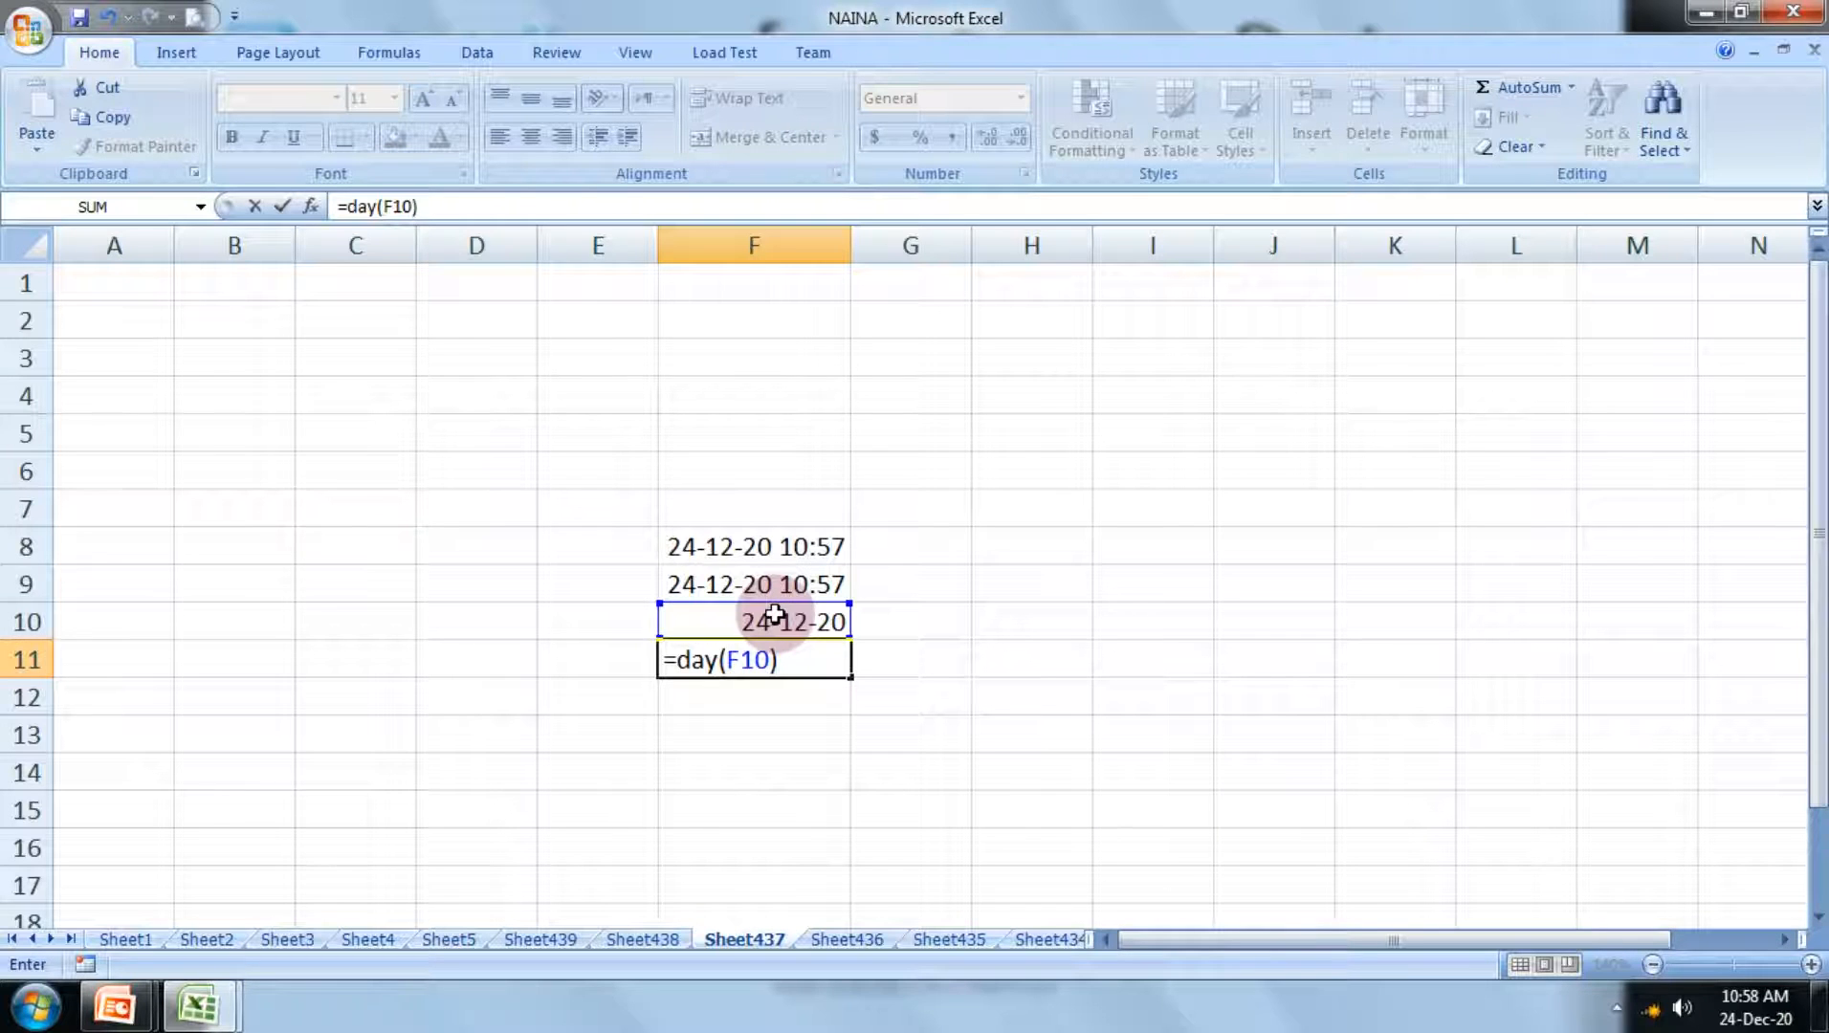
pyautogui.press('Return')
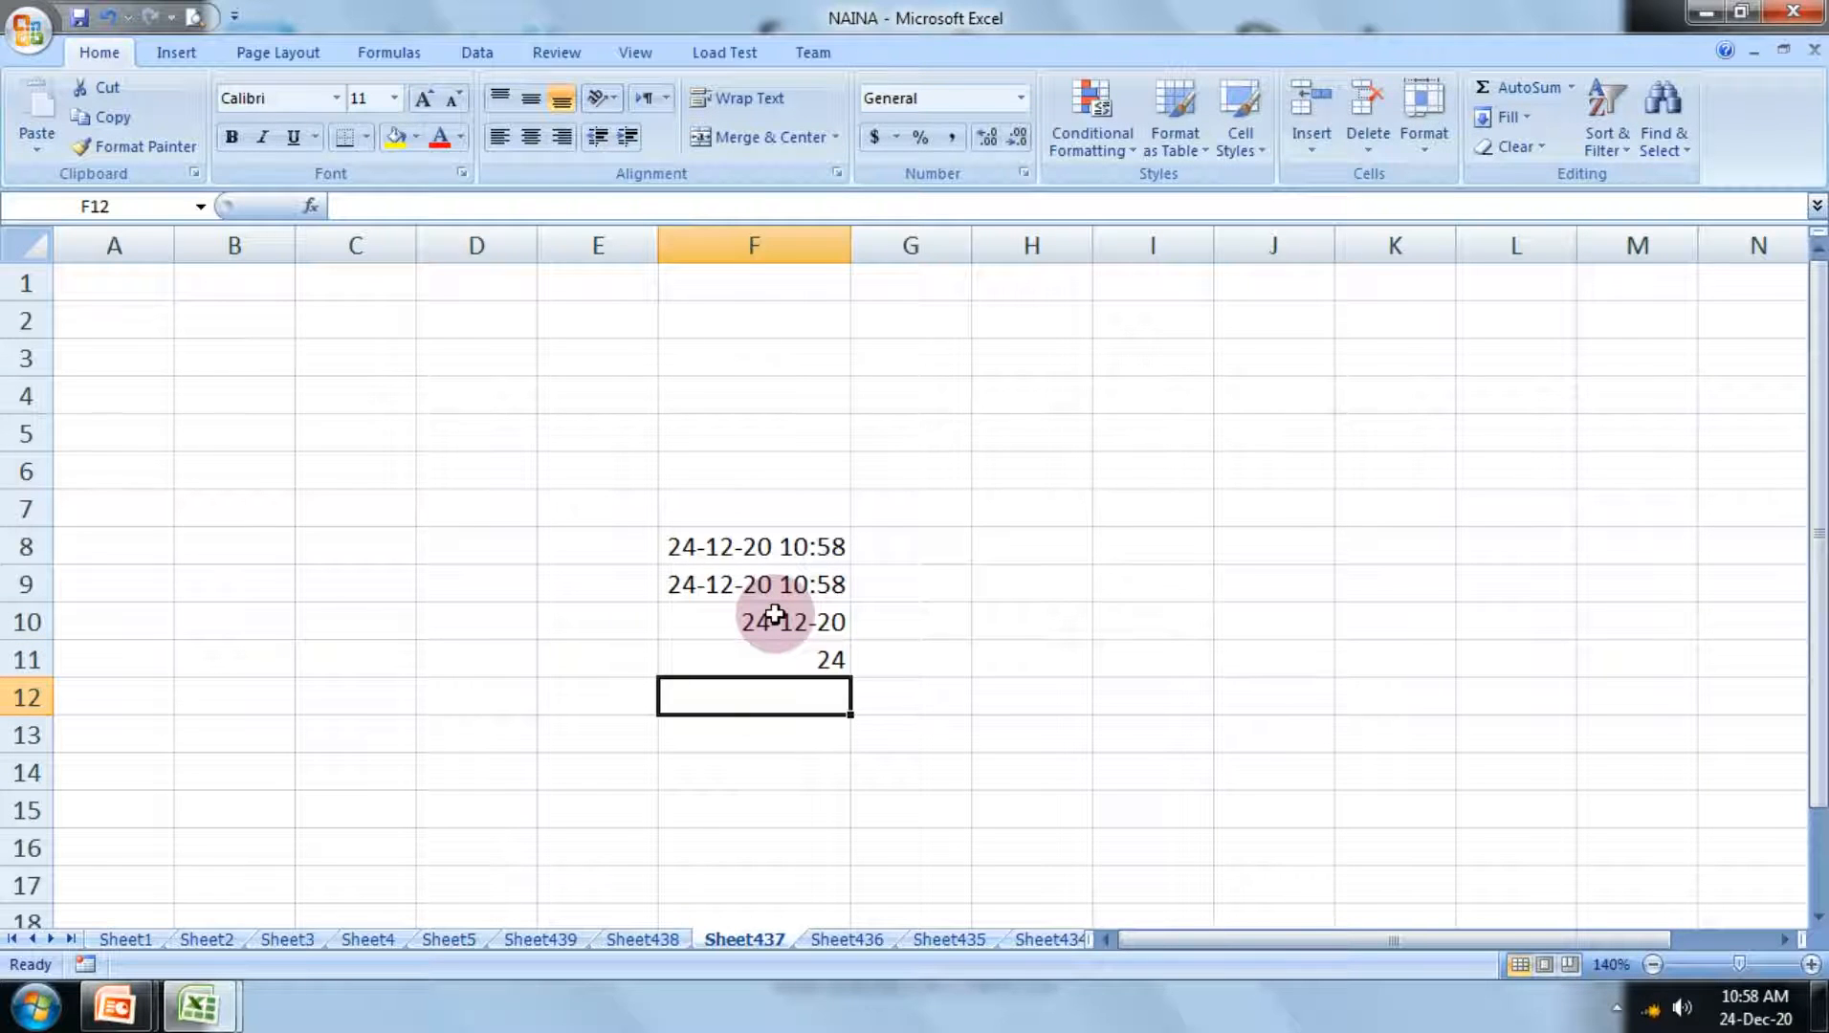
# Step: Enter the formula =month(F10) in cell F12 to extract the month from the date
pyautogui.write('=')
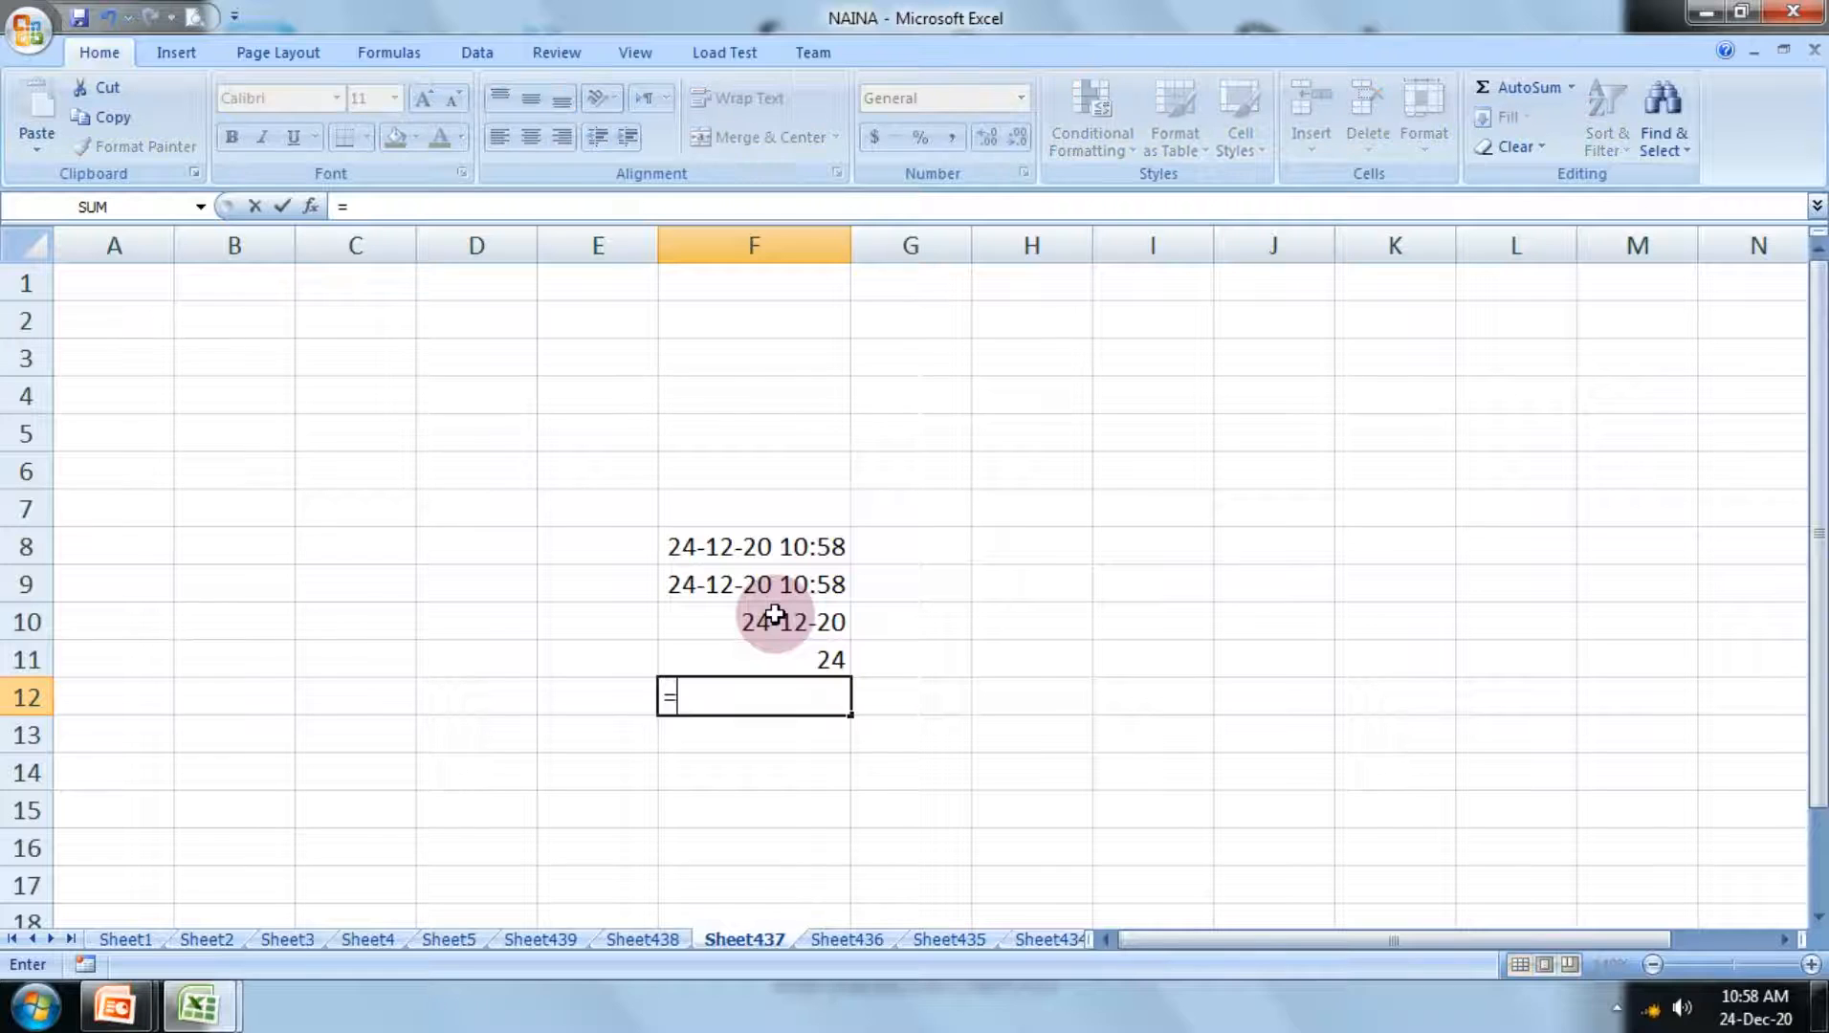
pyautogui.write('month')
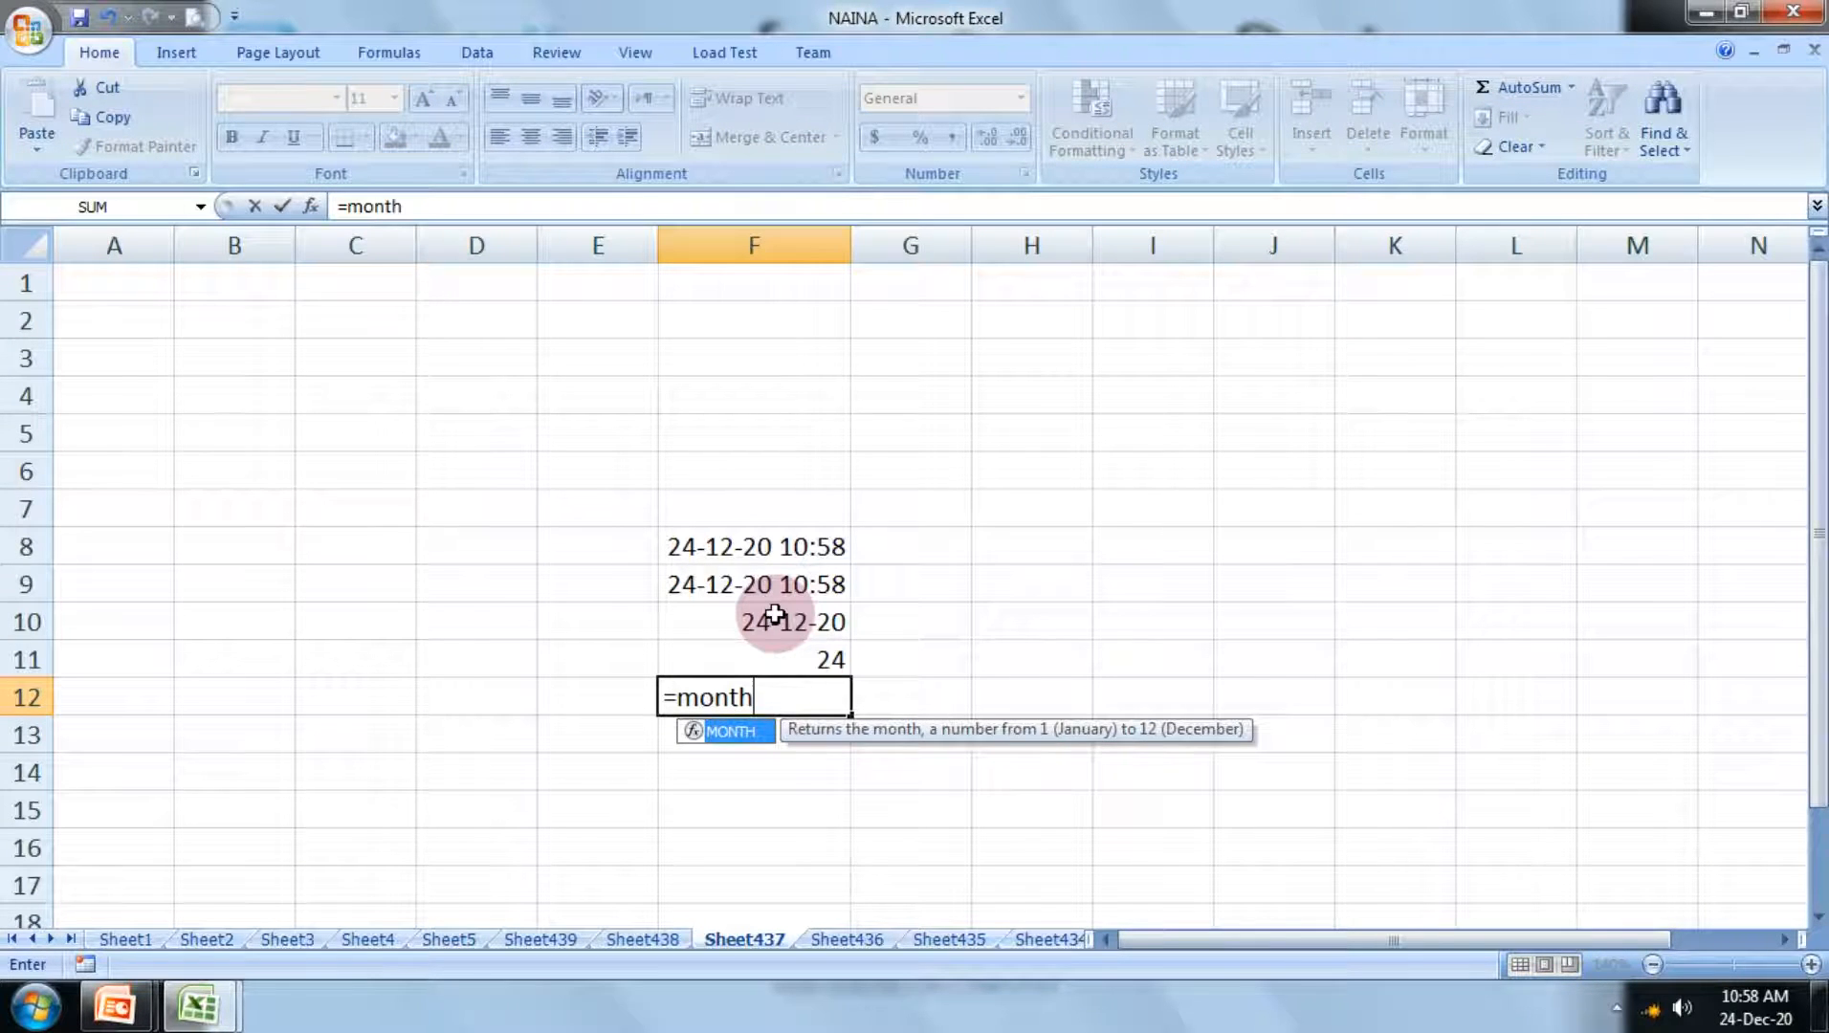
pyautogui.write('(')
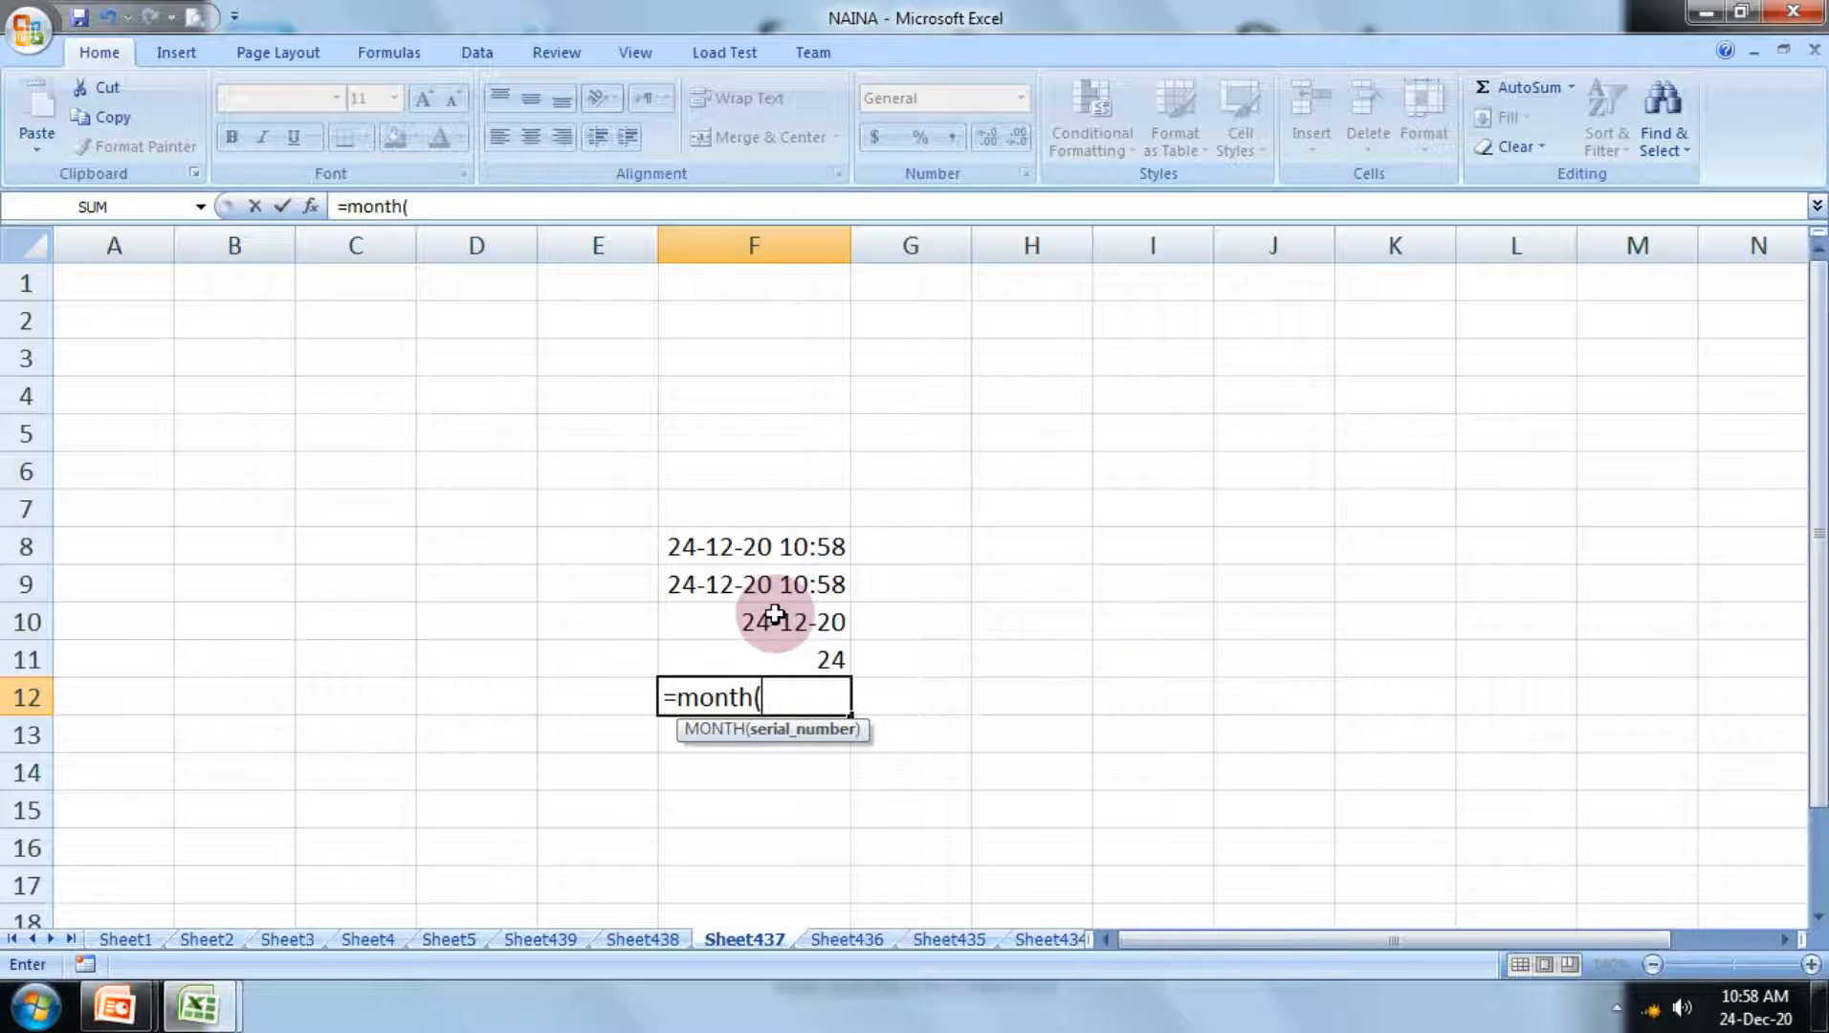
pyautogui.click(775, 615)
pyautogui.write(')')
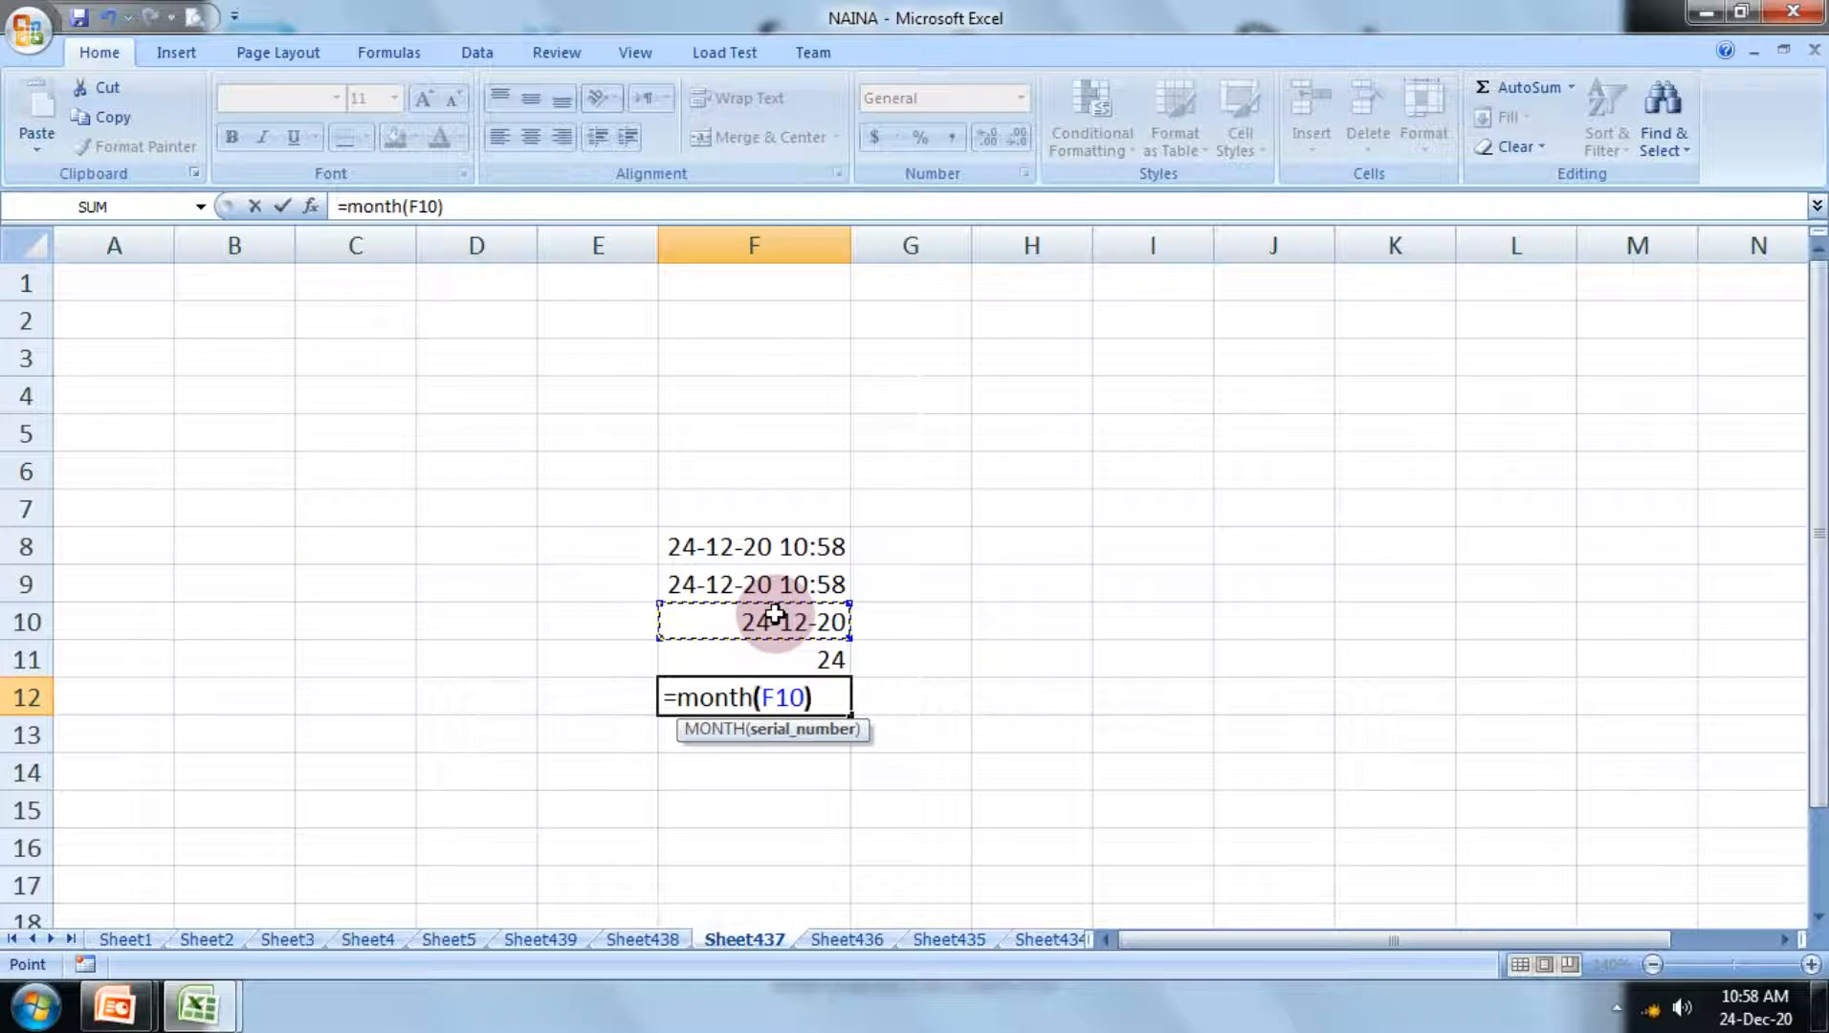
pyautogui.press('Return')
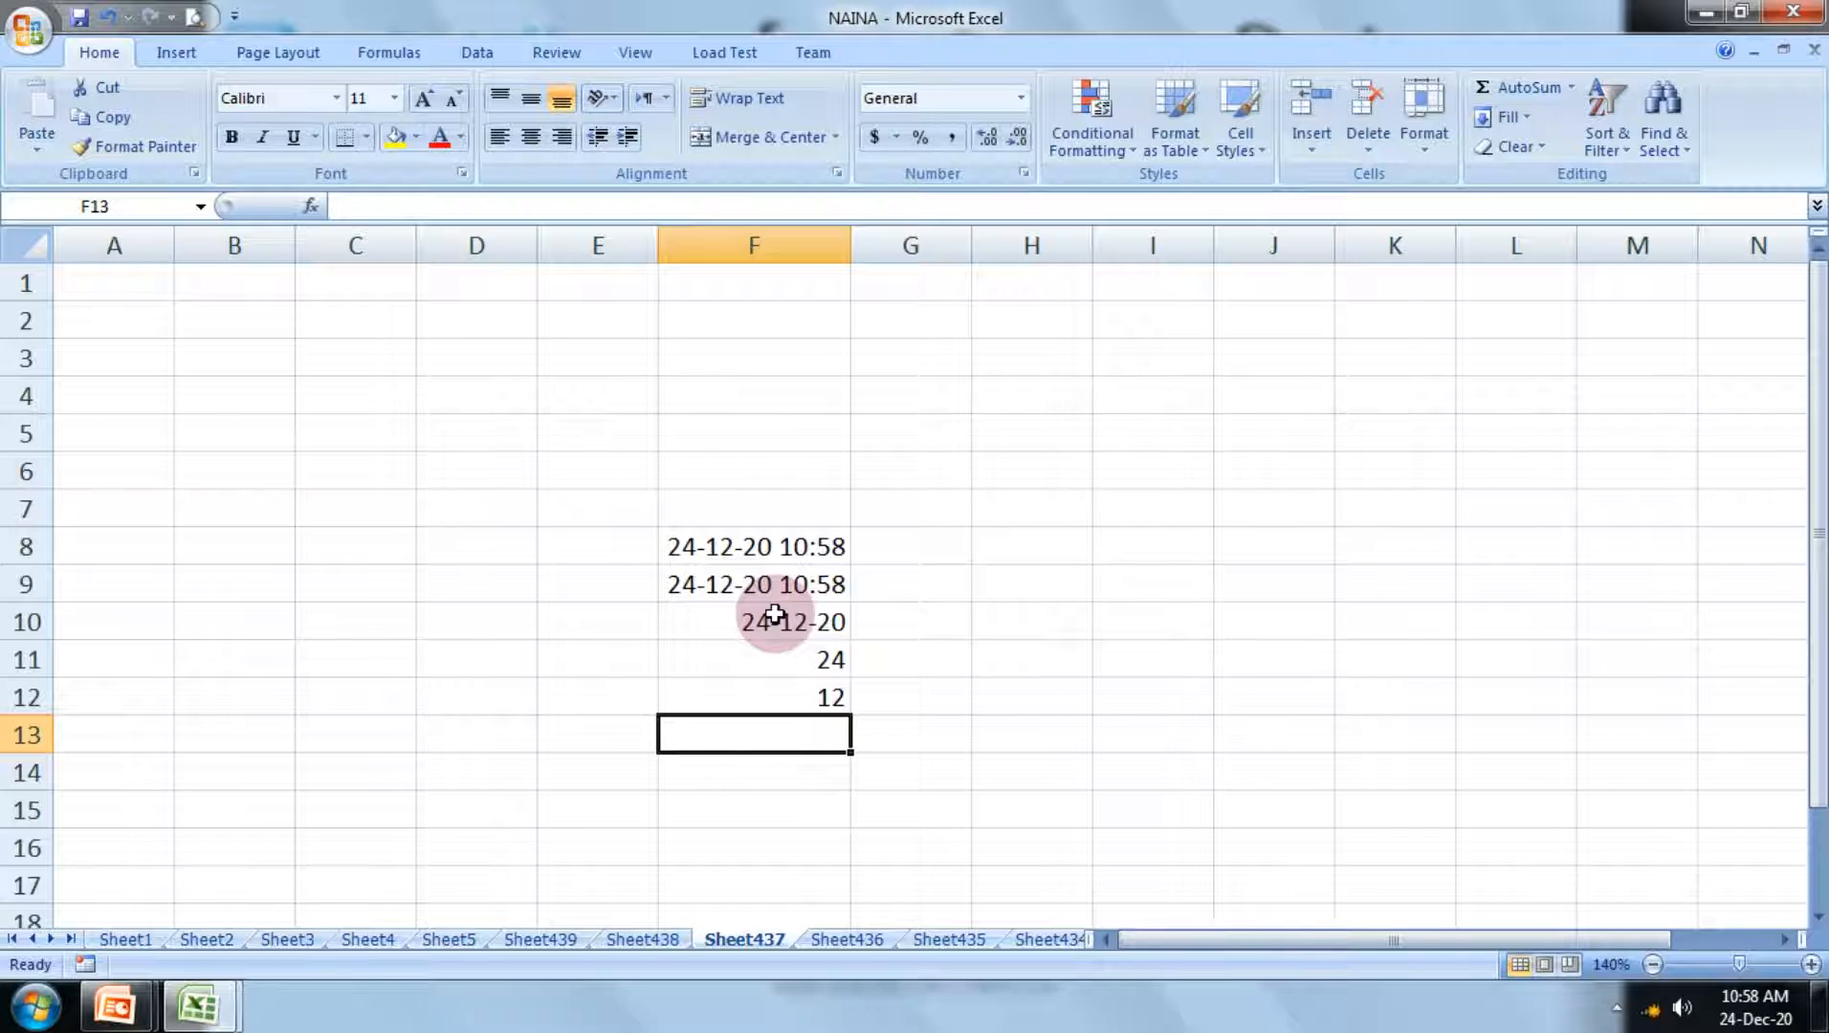
# Step: Enter the formula =year(F10) in cell F13 to extract the year from the date
pyautogui.write('=')
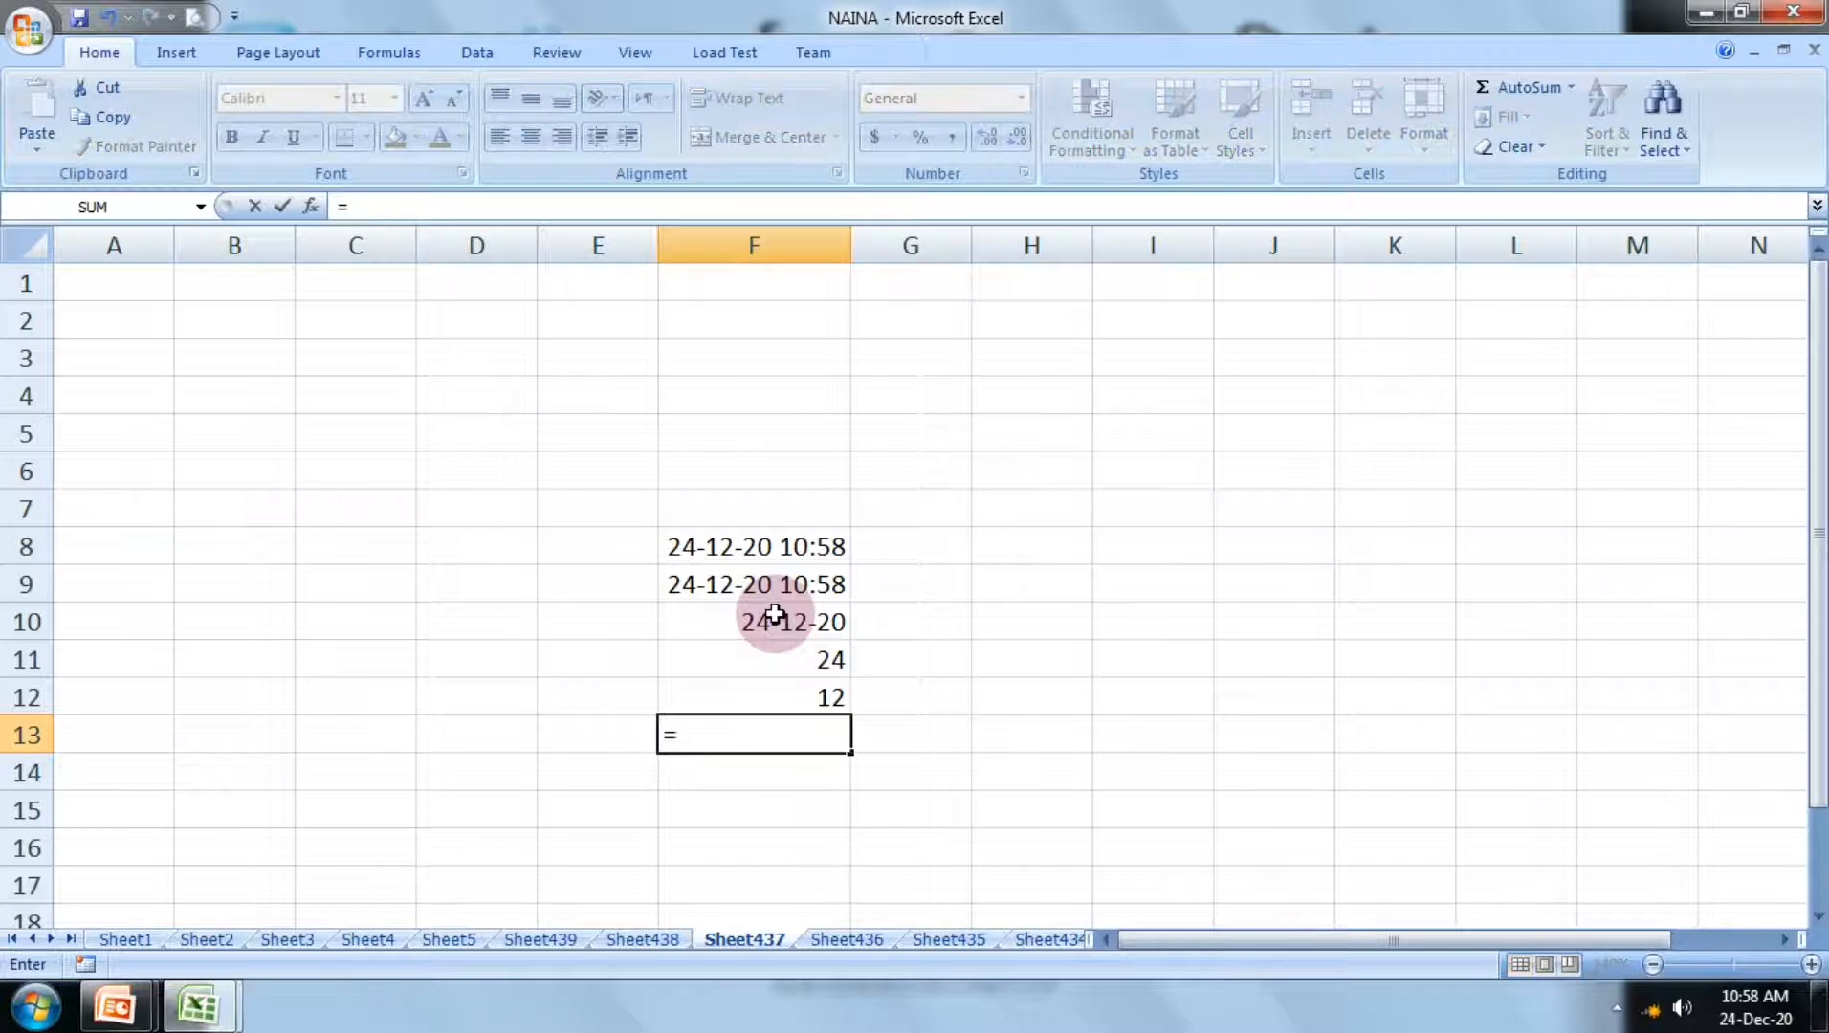
pyautogui.write('year')
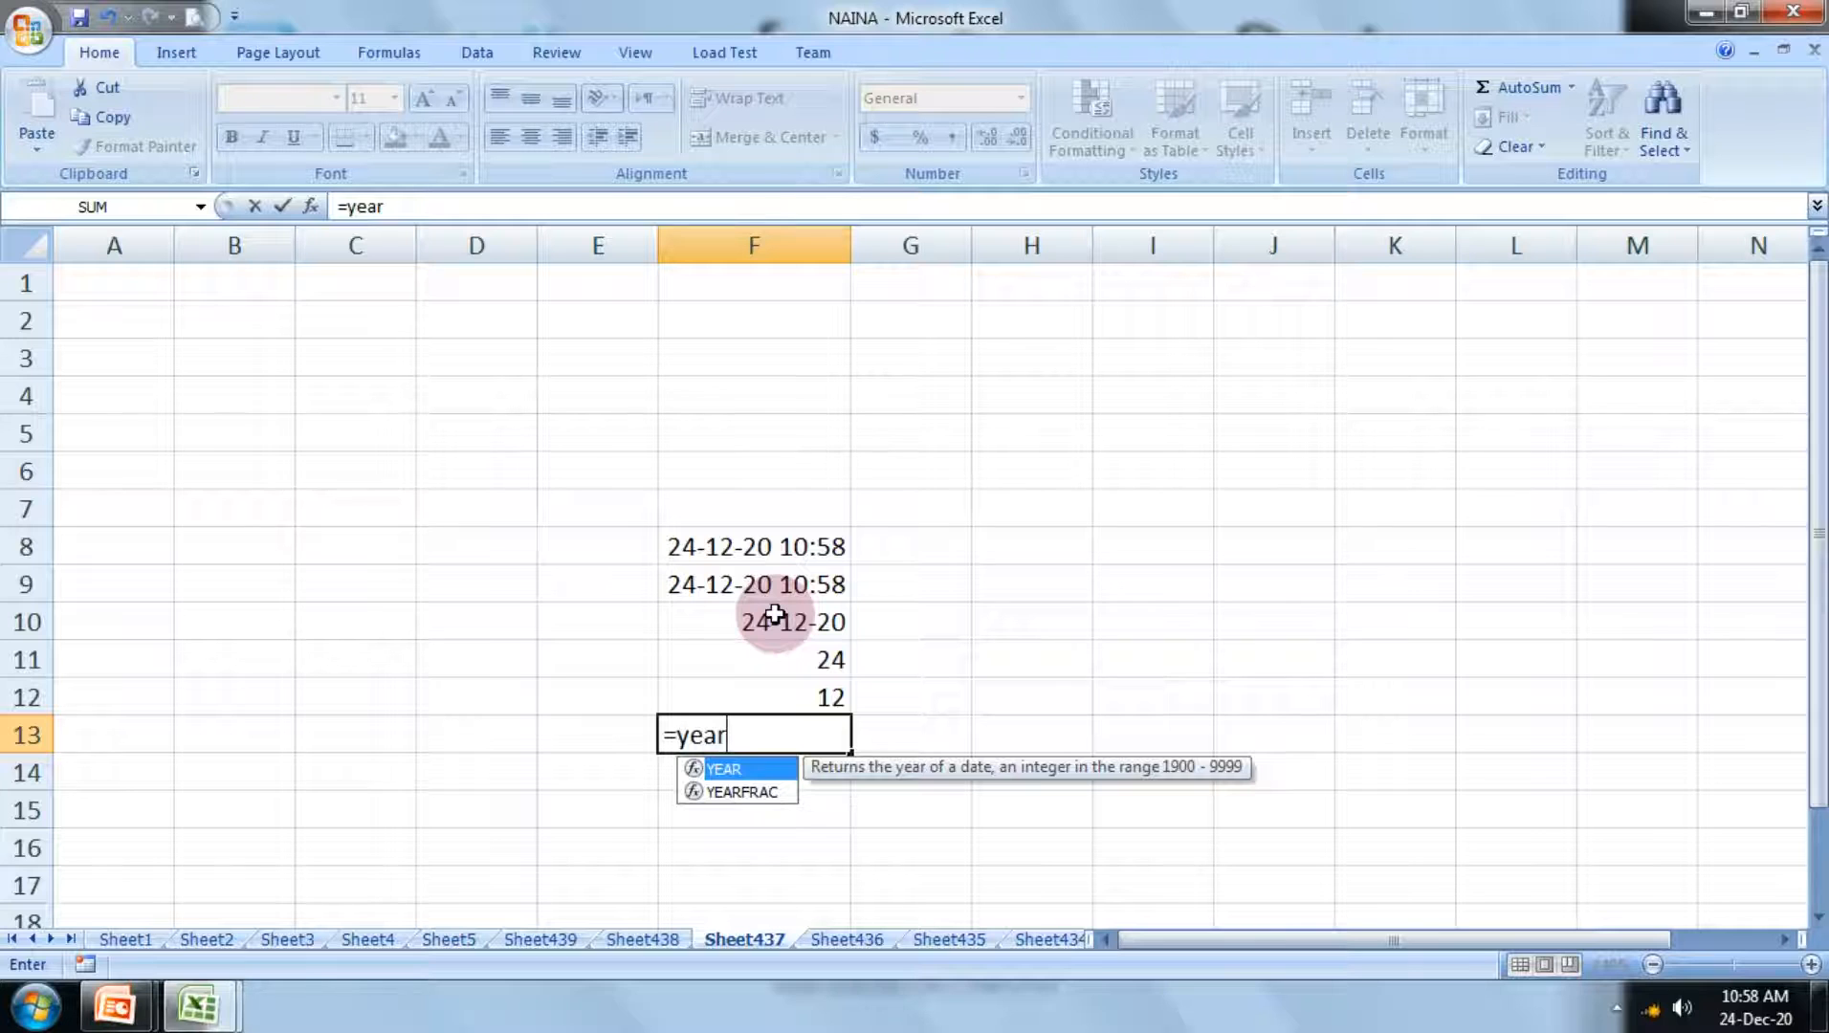
pyautogui.write('(')
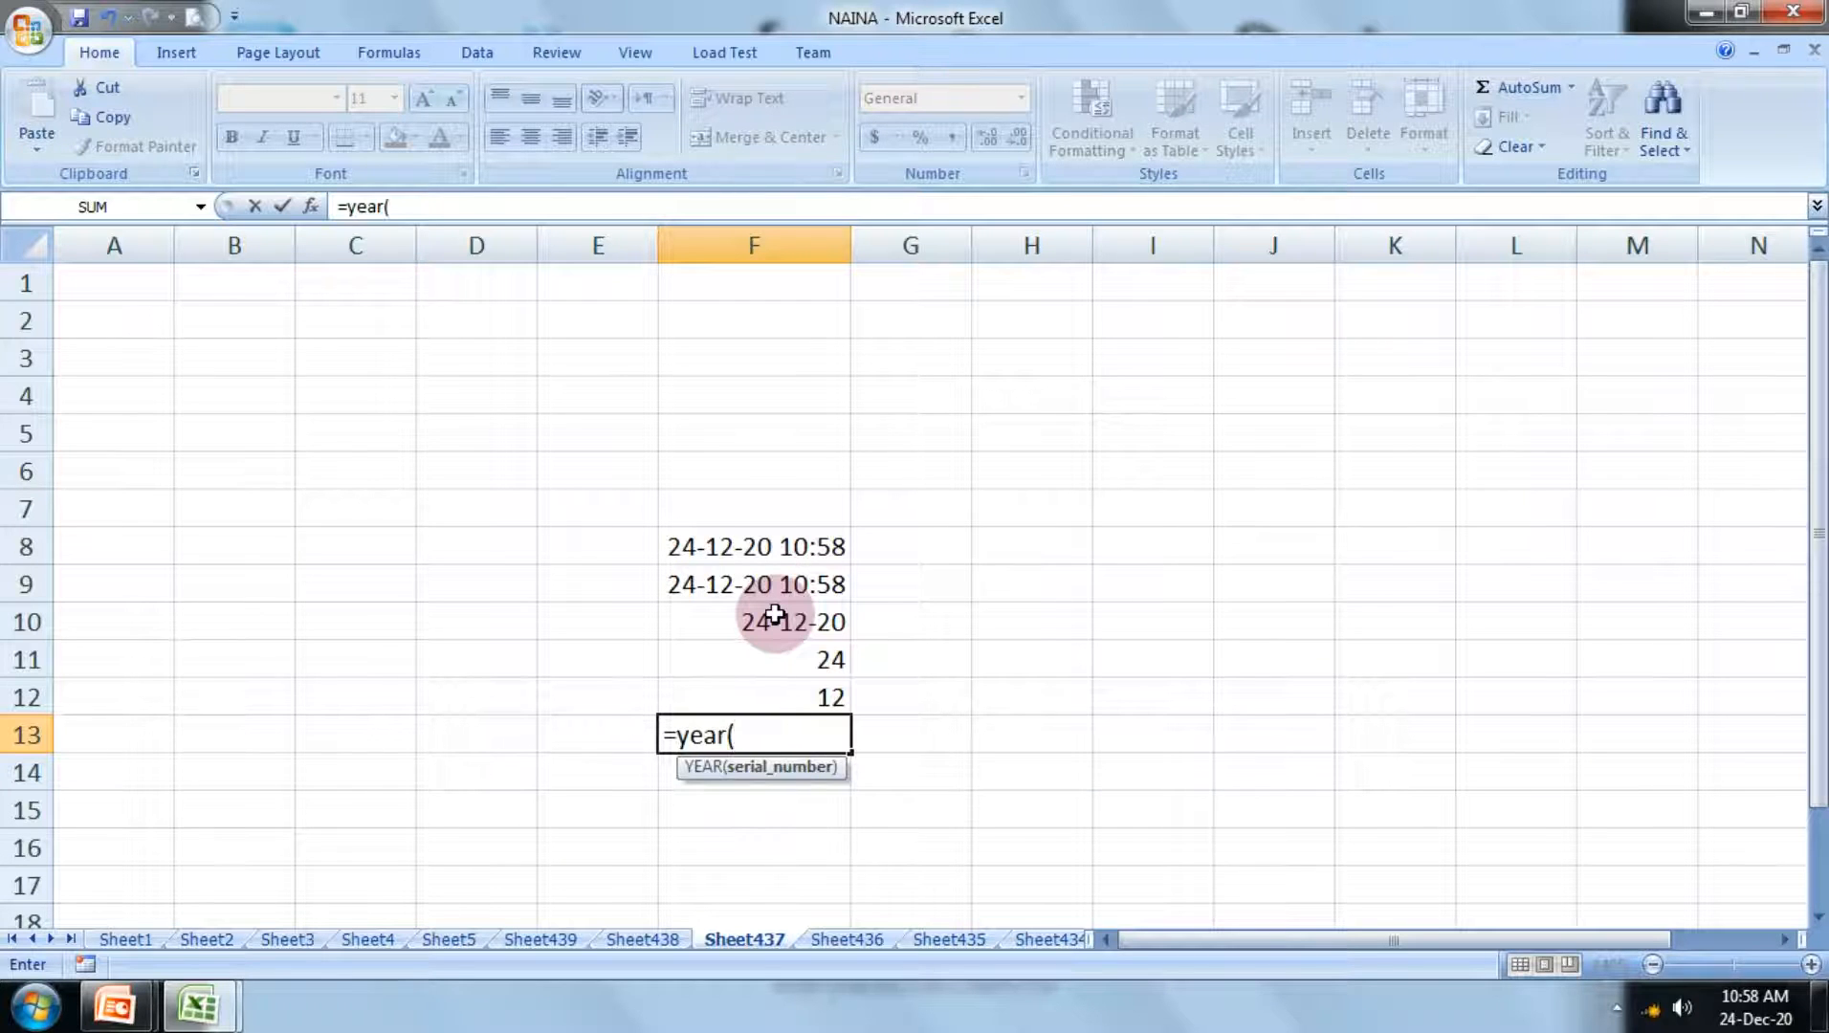
pyautogui.click(786, 625)
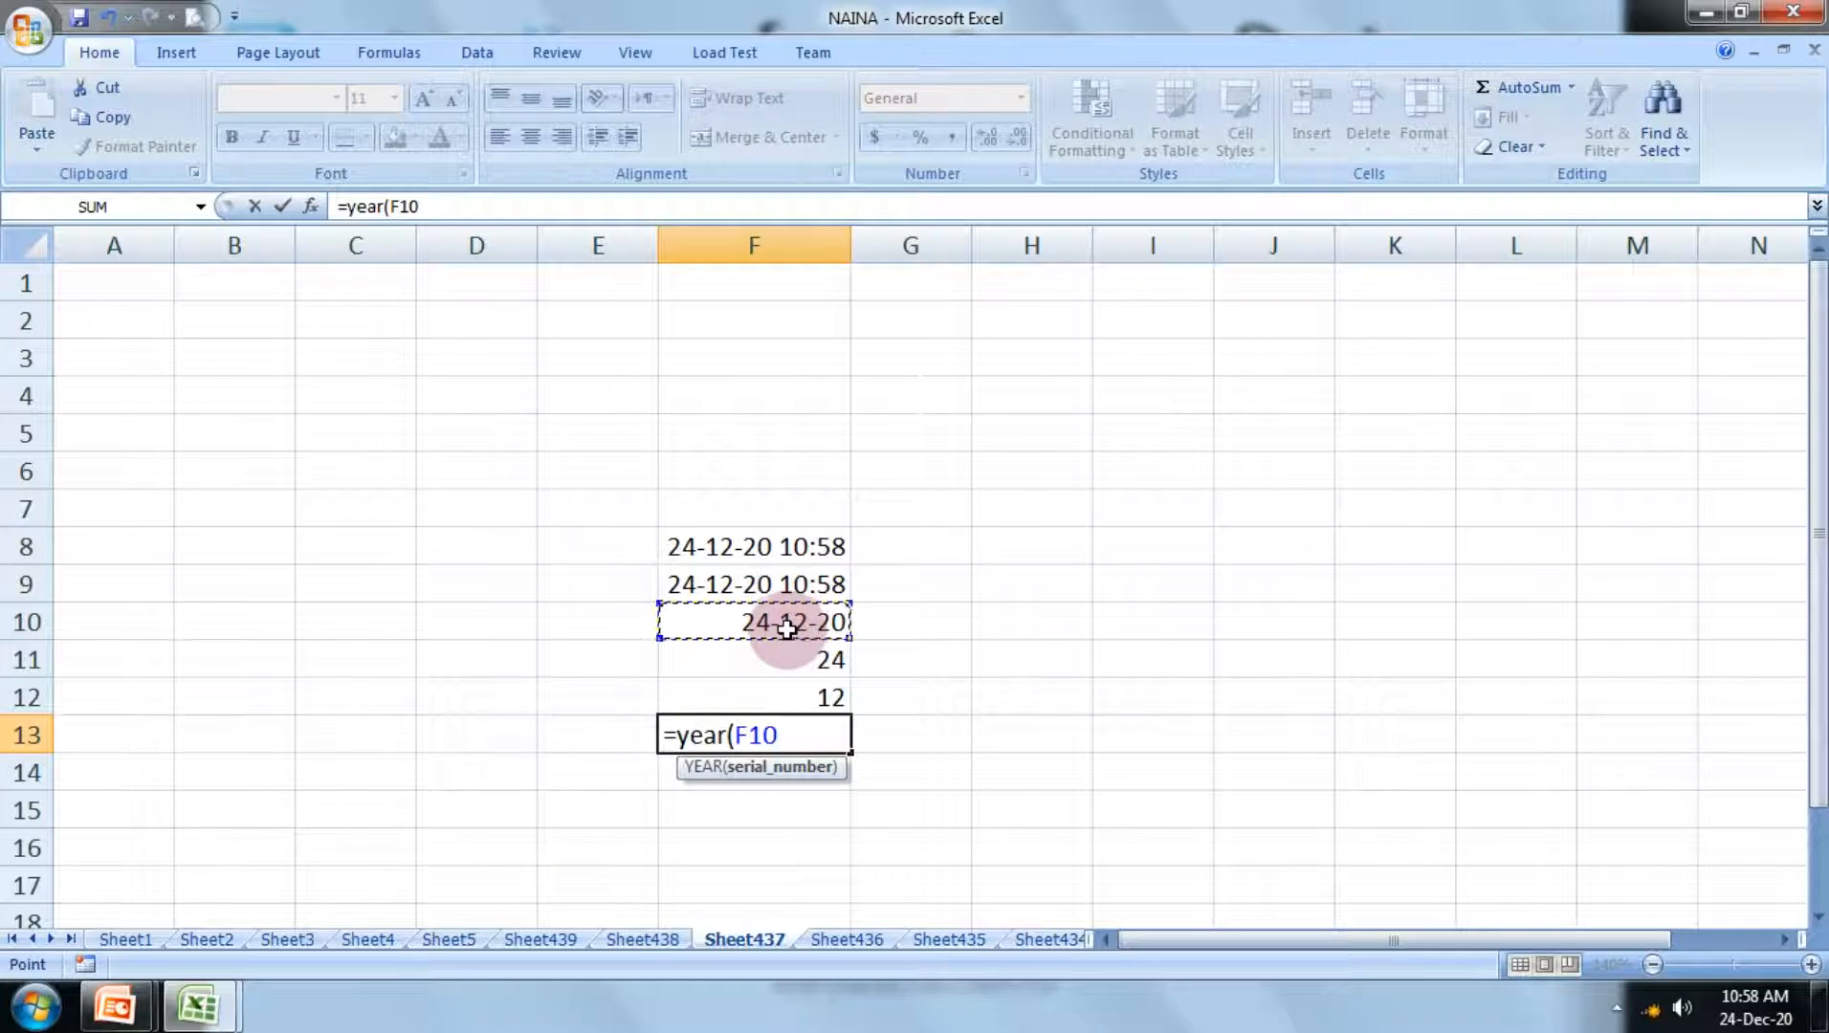
pyautogui.write(')')
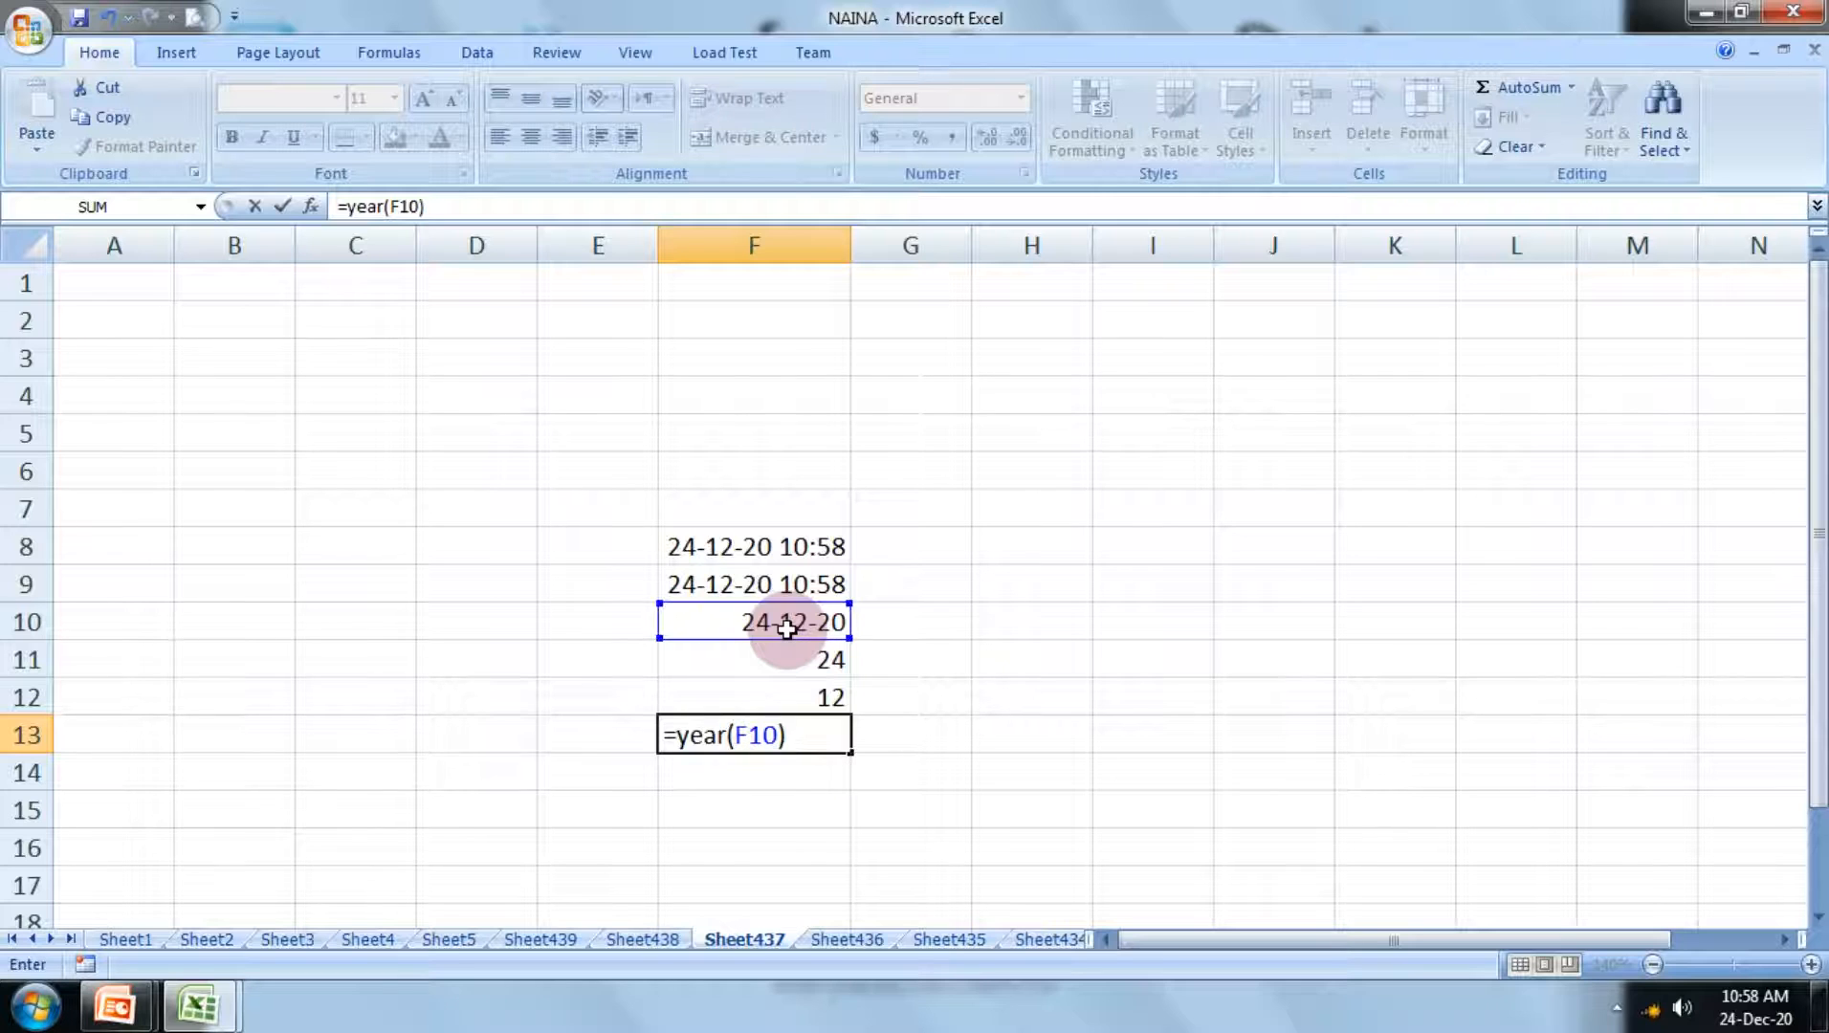
pyautogui.press('Return')
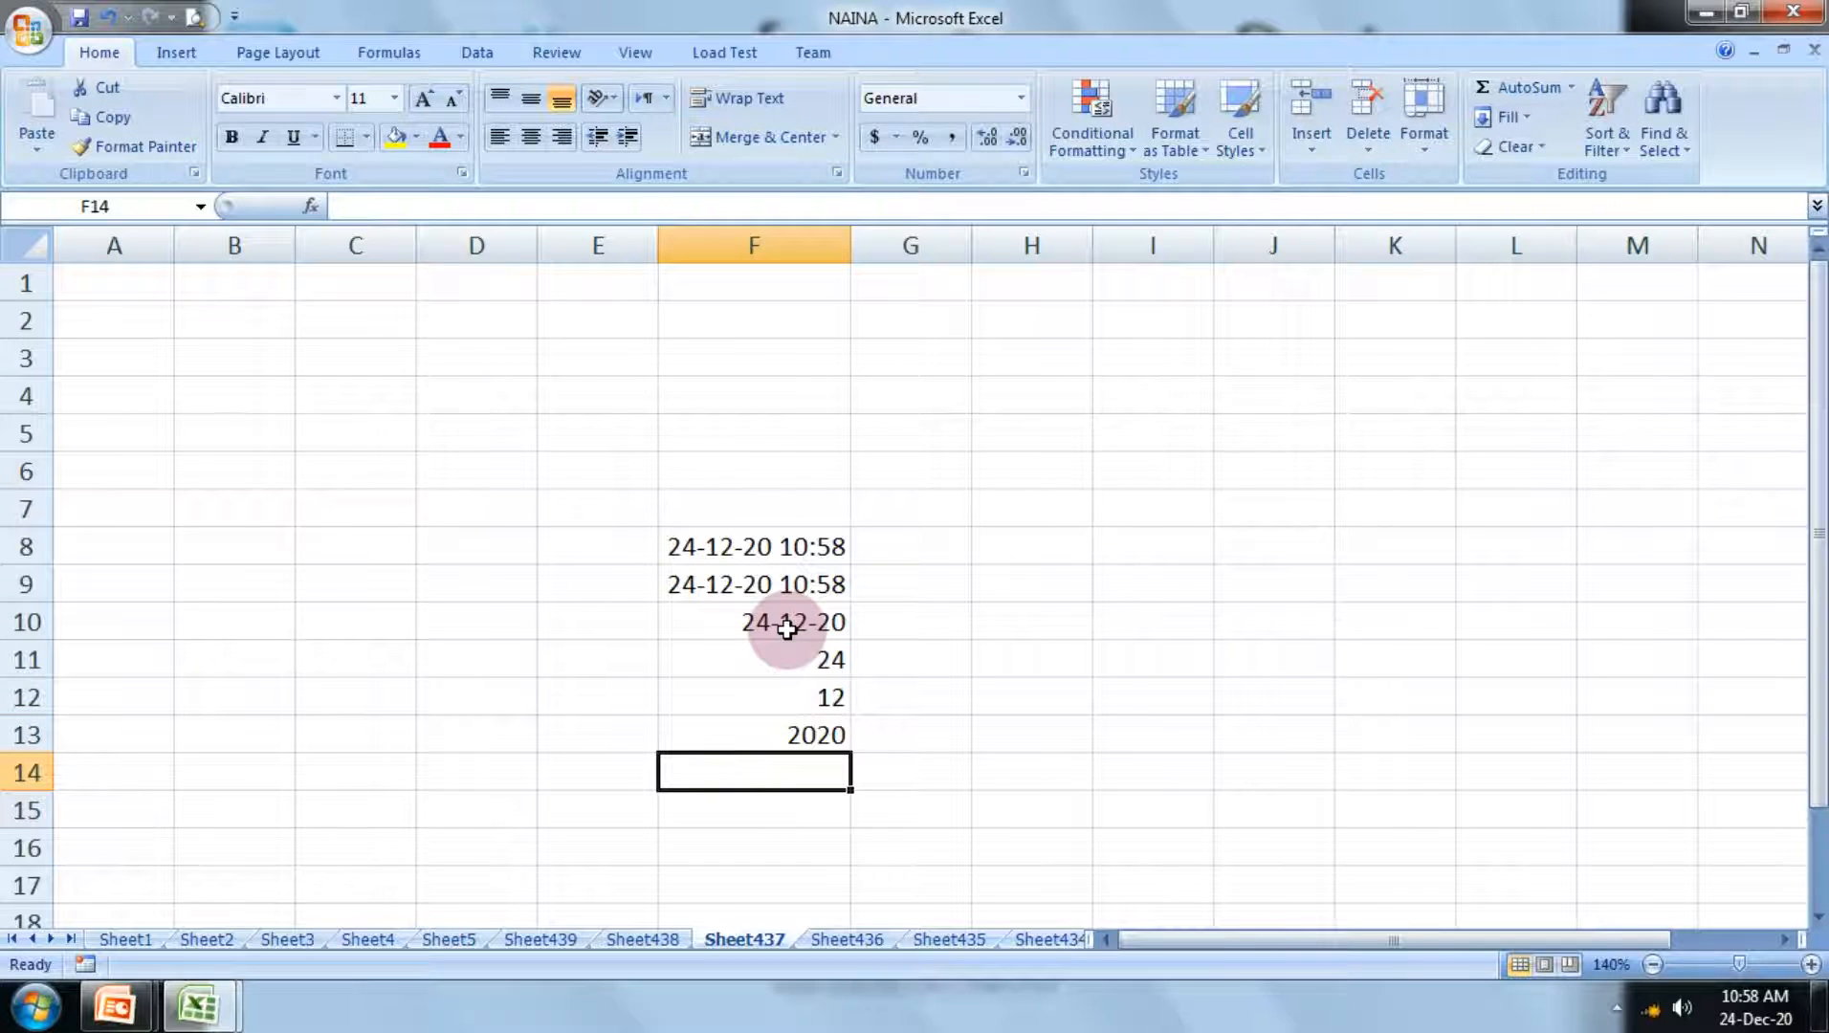
# Step: Enter the formula =now() in cell F14 to return the current date and time
pyautogui.write('=n')
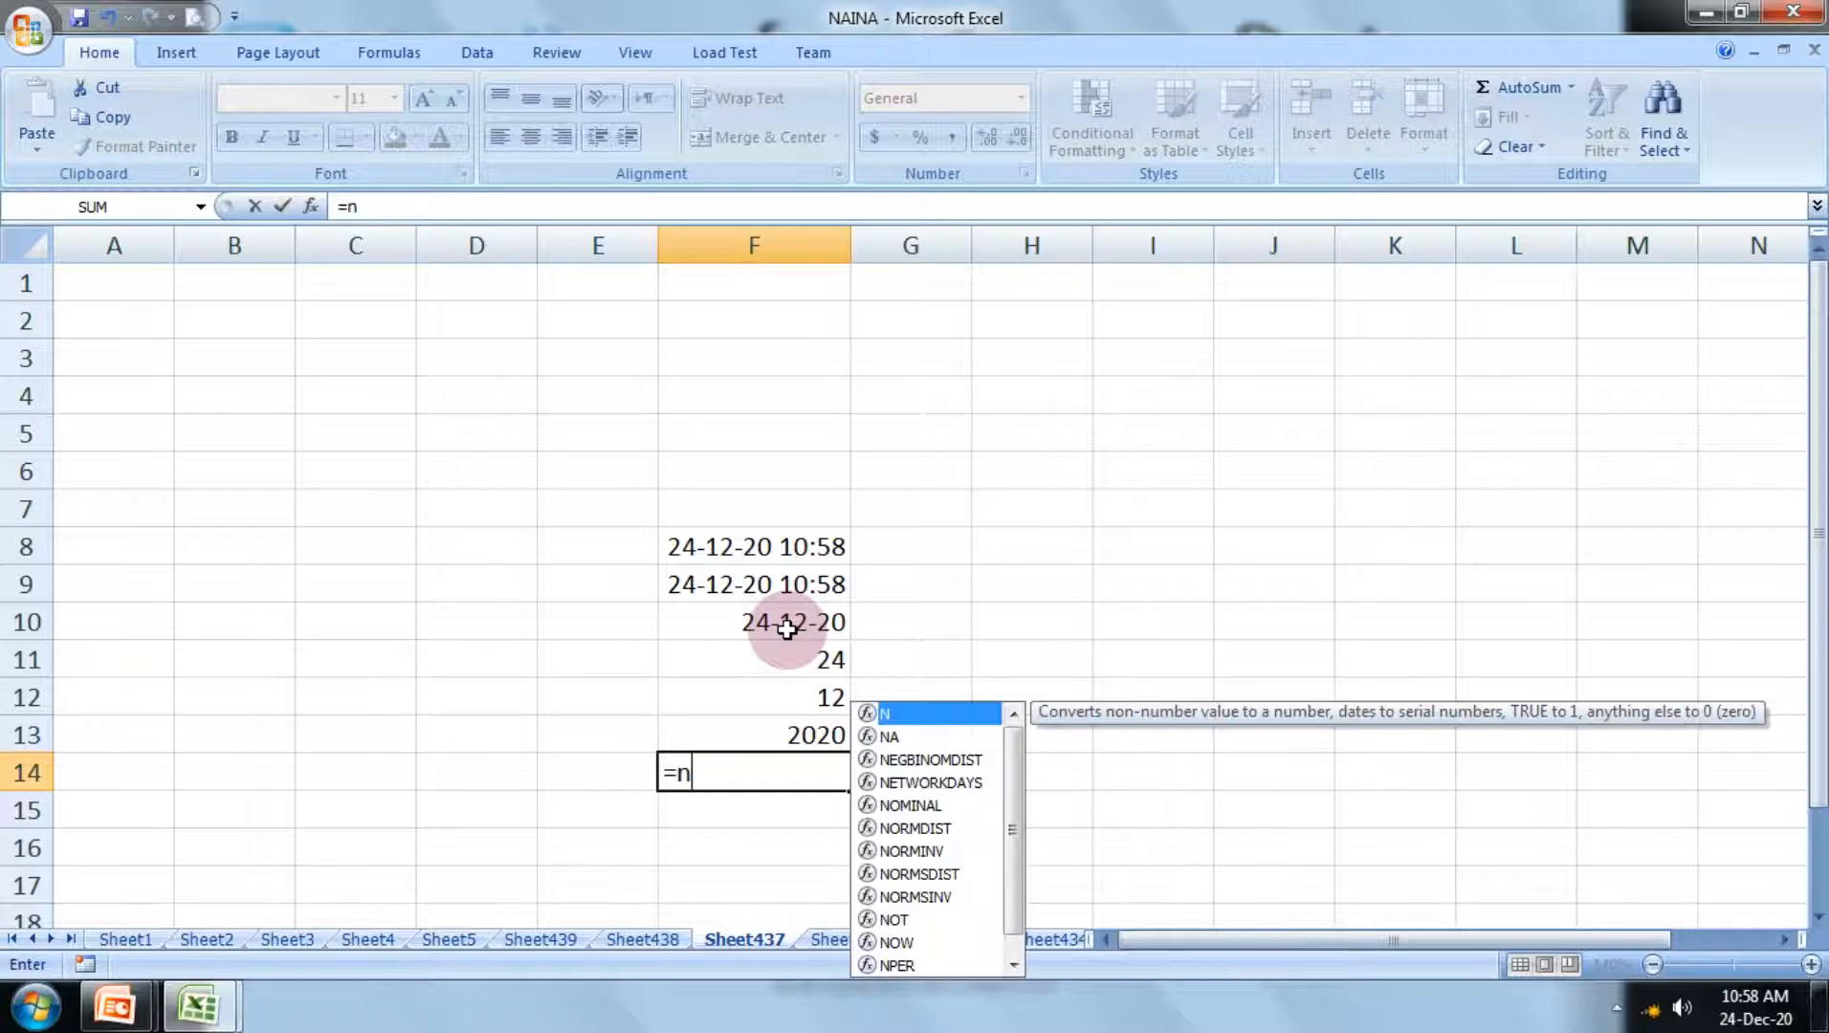
pyautogui.write('ow')
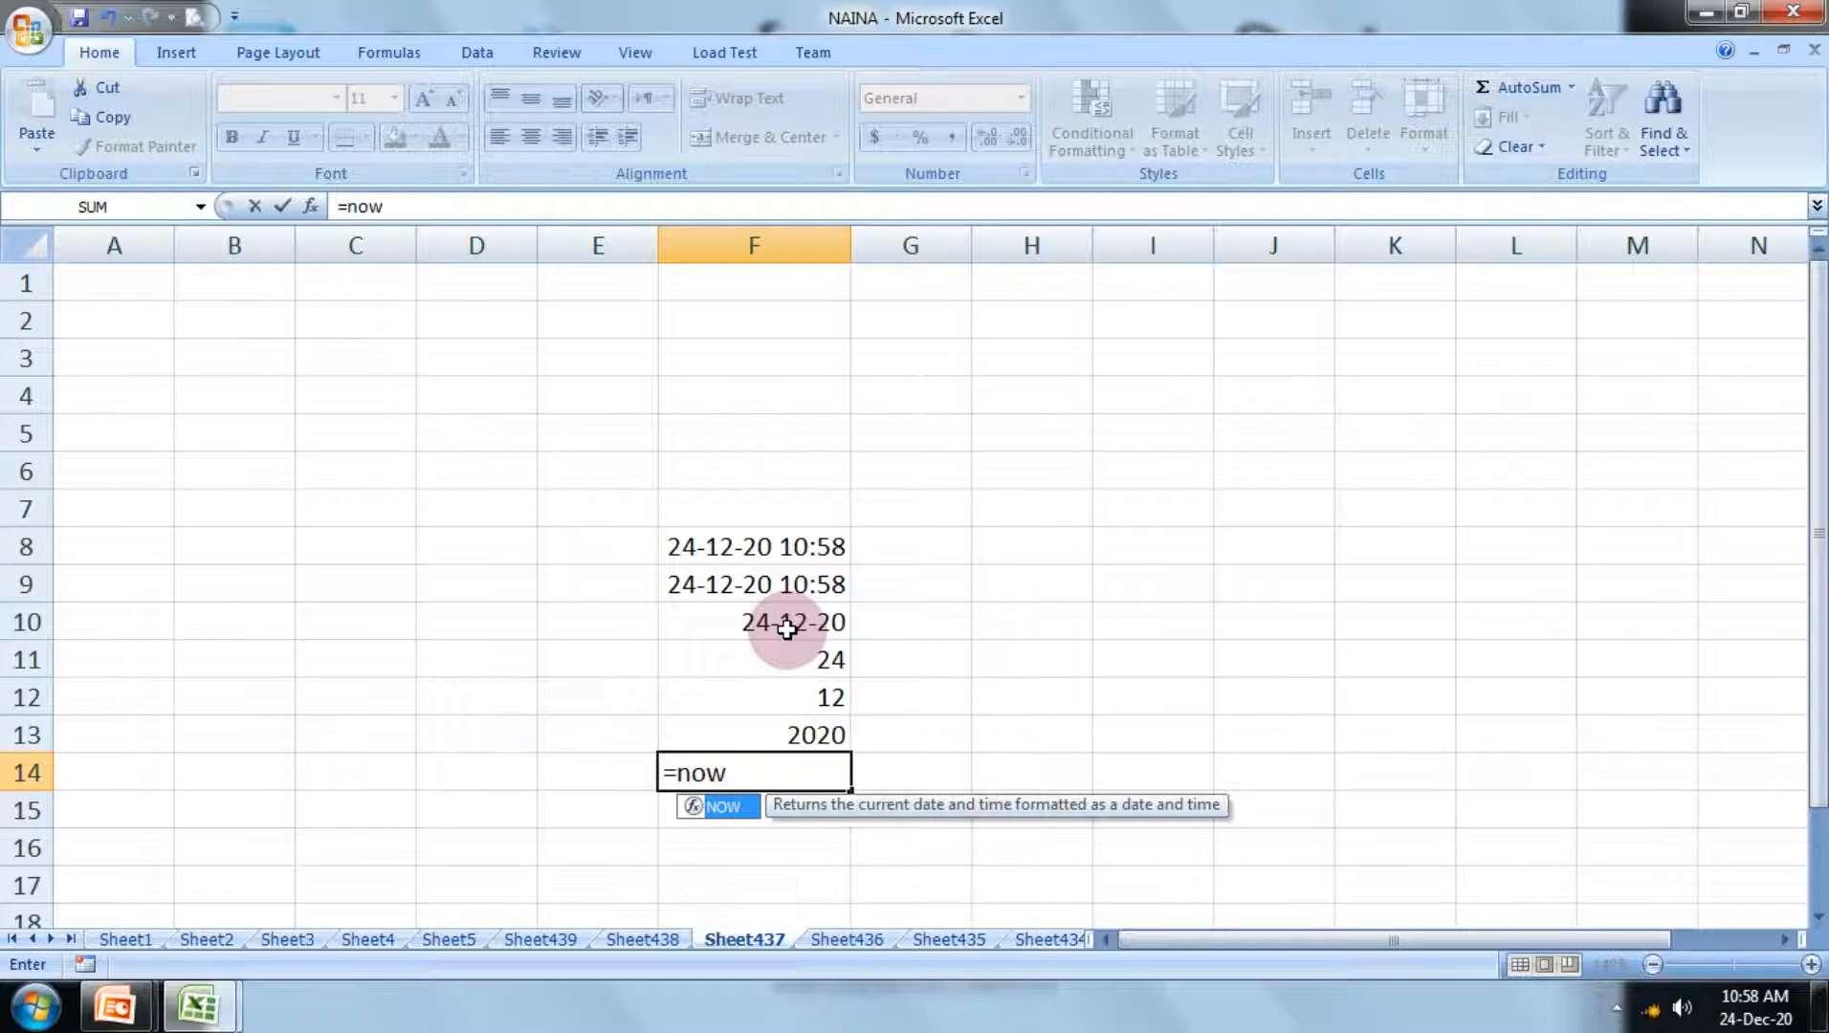
pyautogui.write('()')
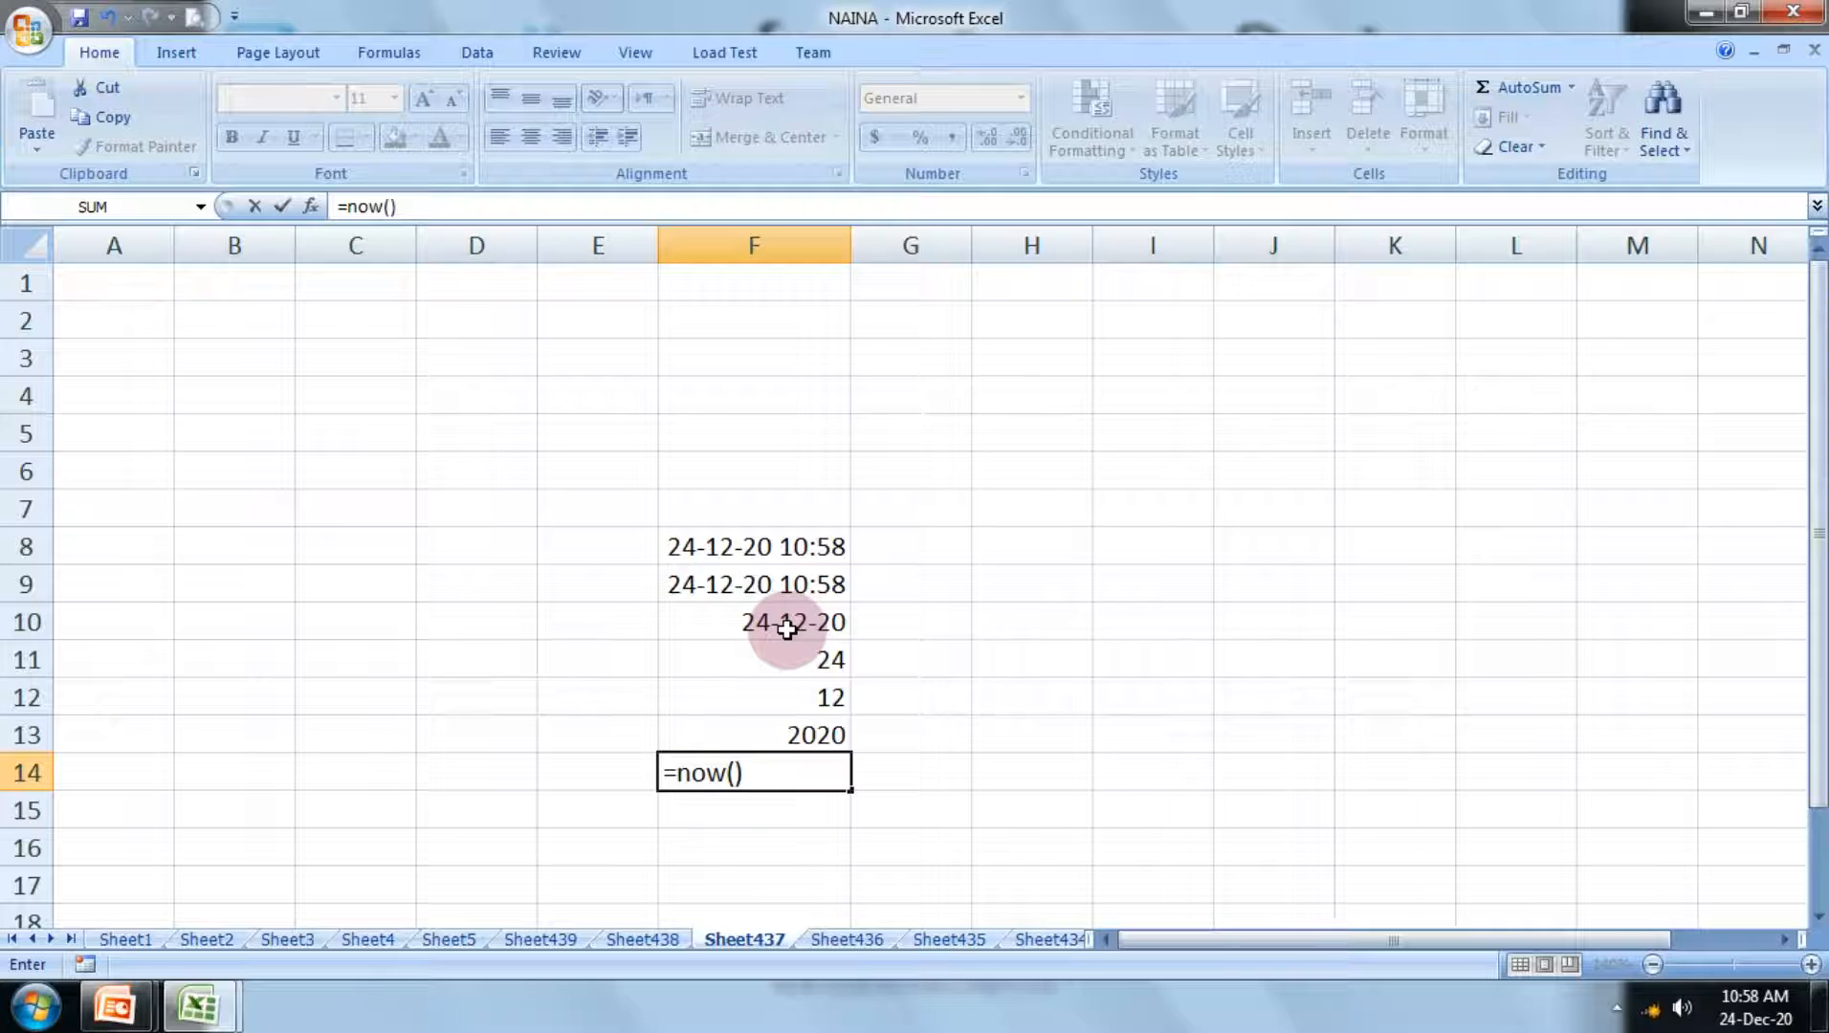
pyautogui.press('Return')
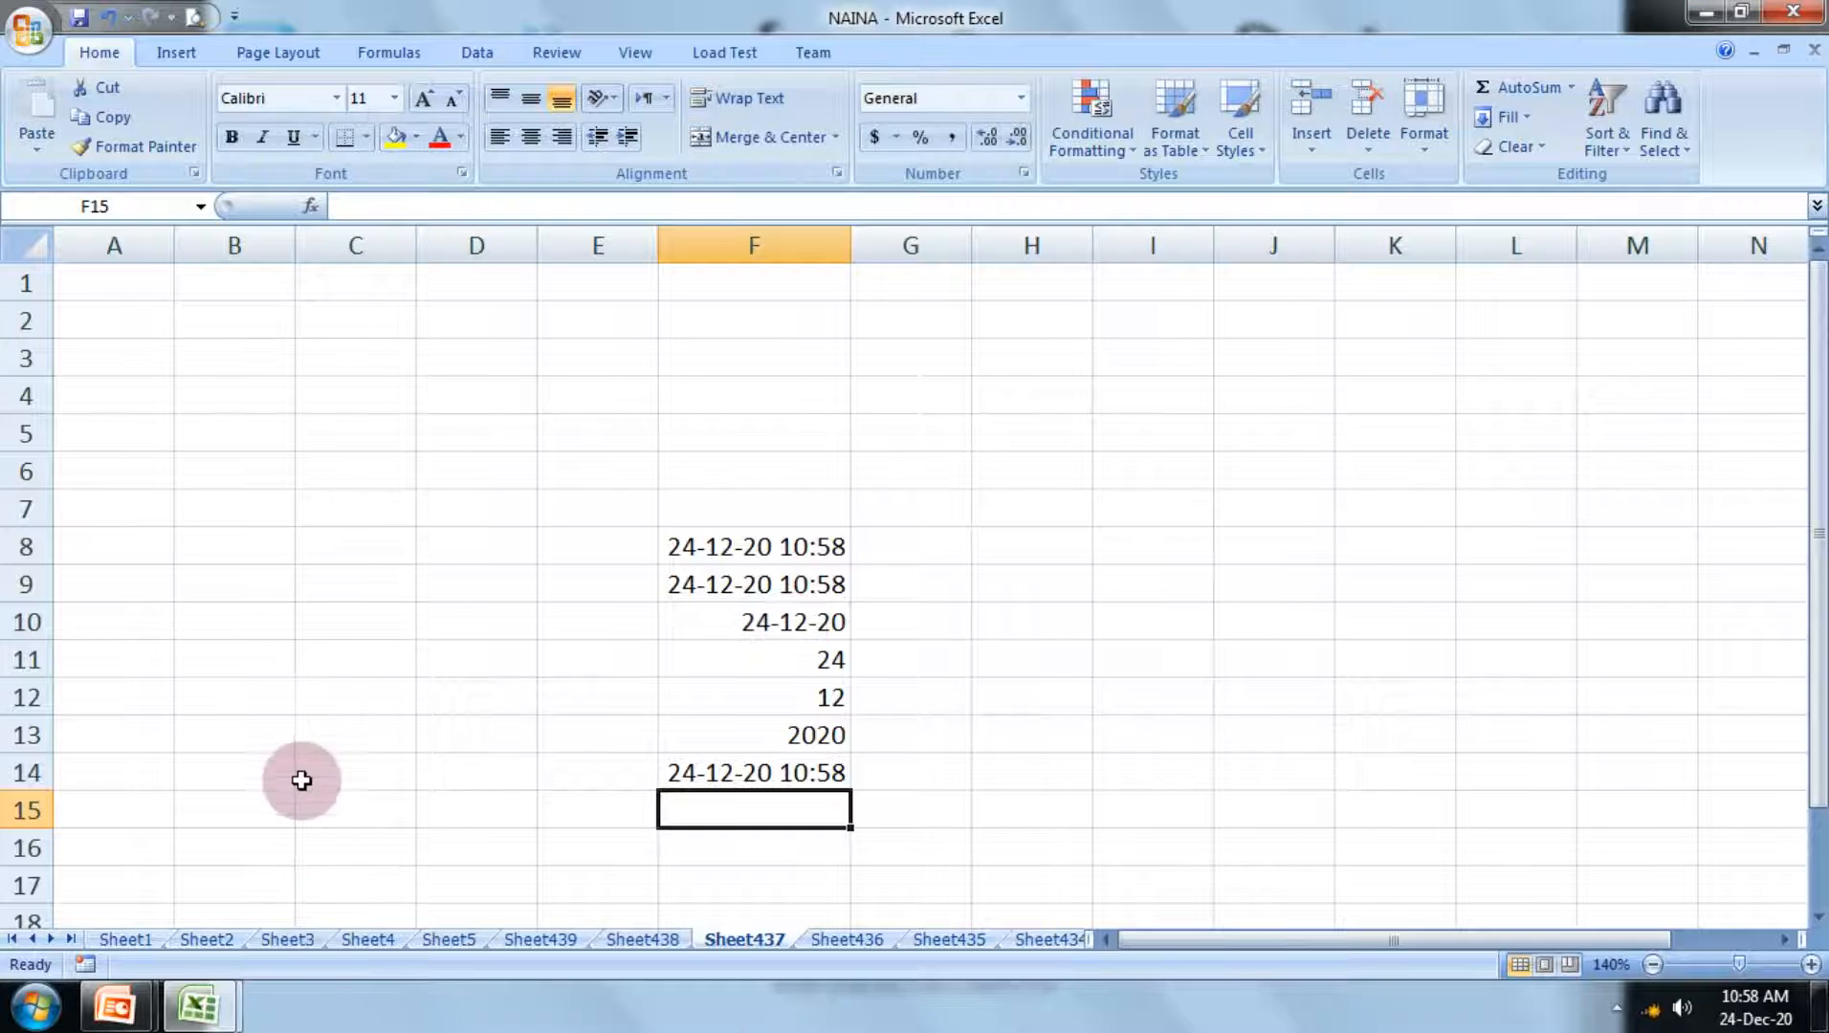
# Step: Switch to the PowerPoint slide show and go through the Left() function slides up to the =Left (B1,4) example
pyautogui.moveTo(114, 1005)
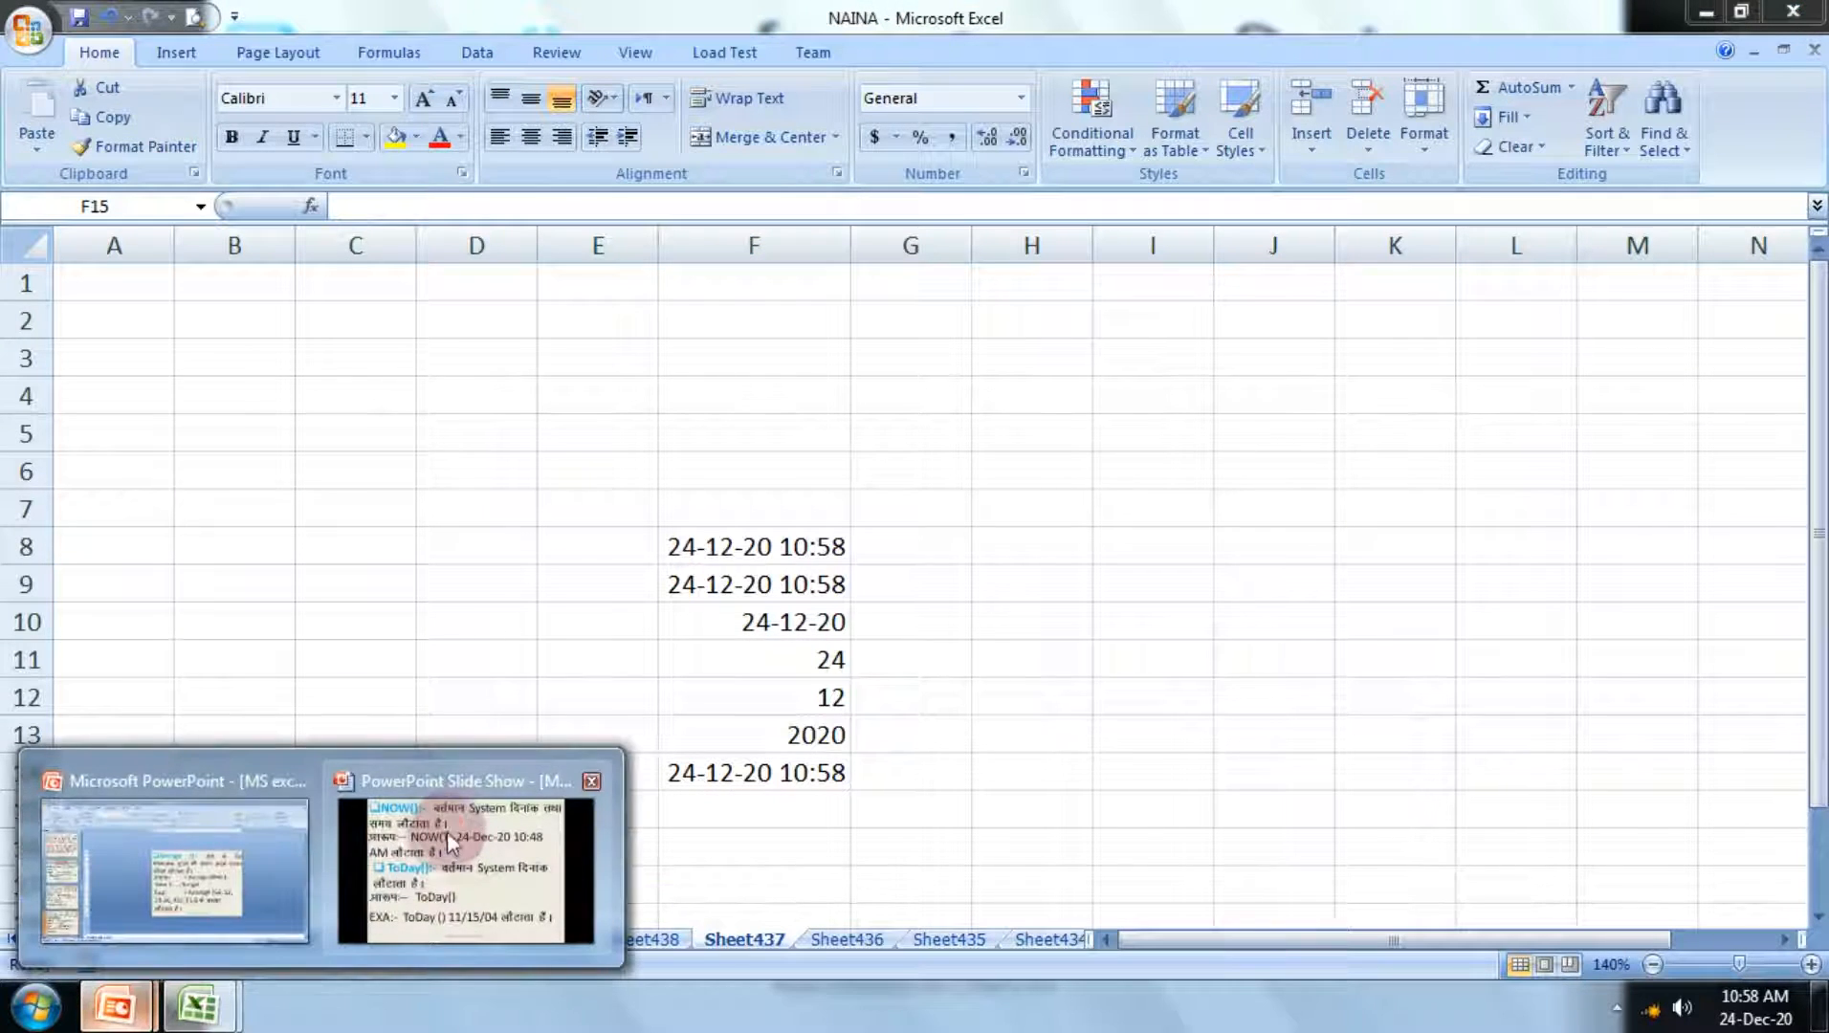
pyautogui.click(449, 828)
pyautogui.click(454, 823)
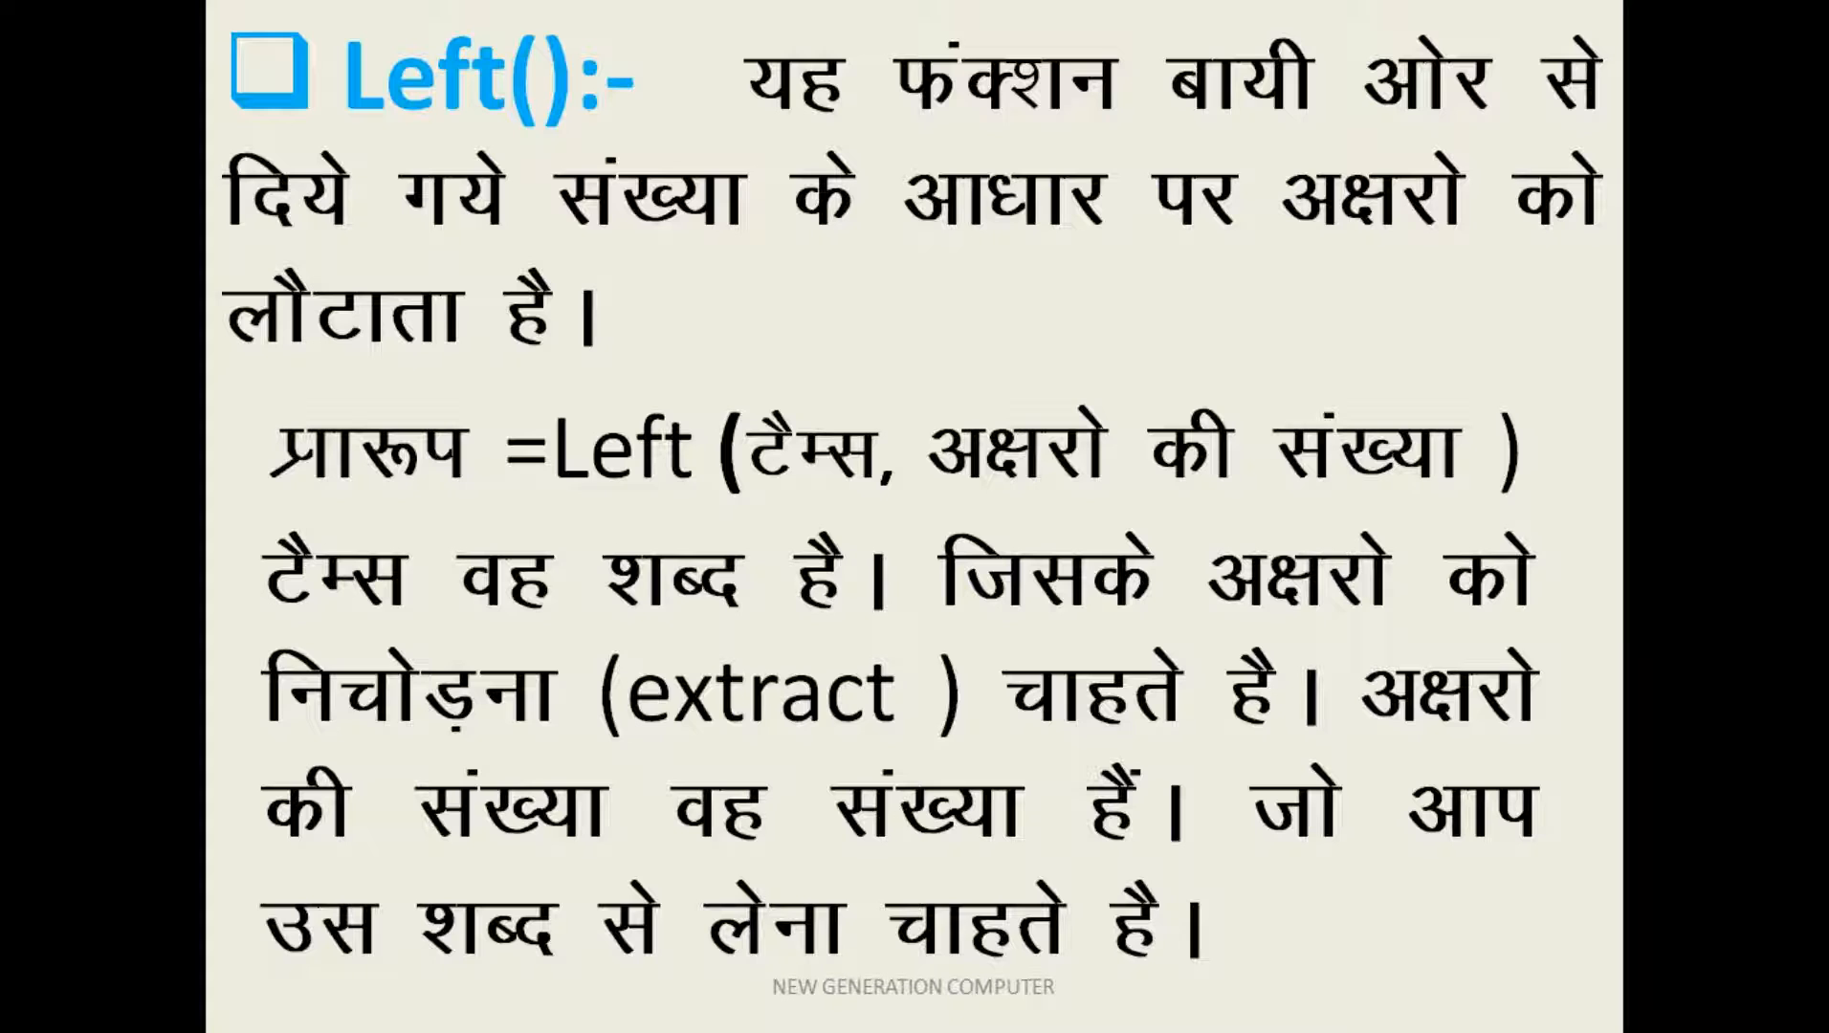
pyautogui.press('Right')
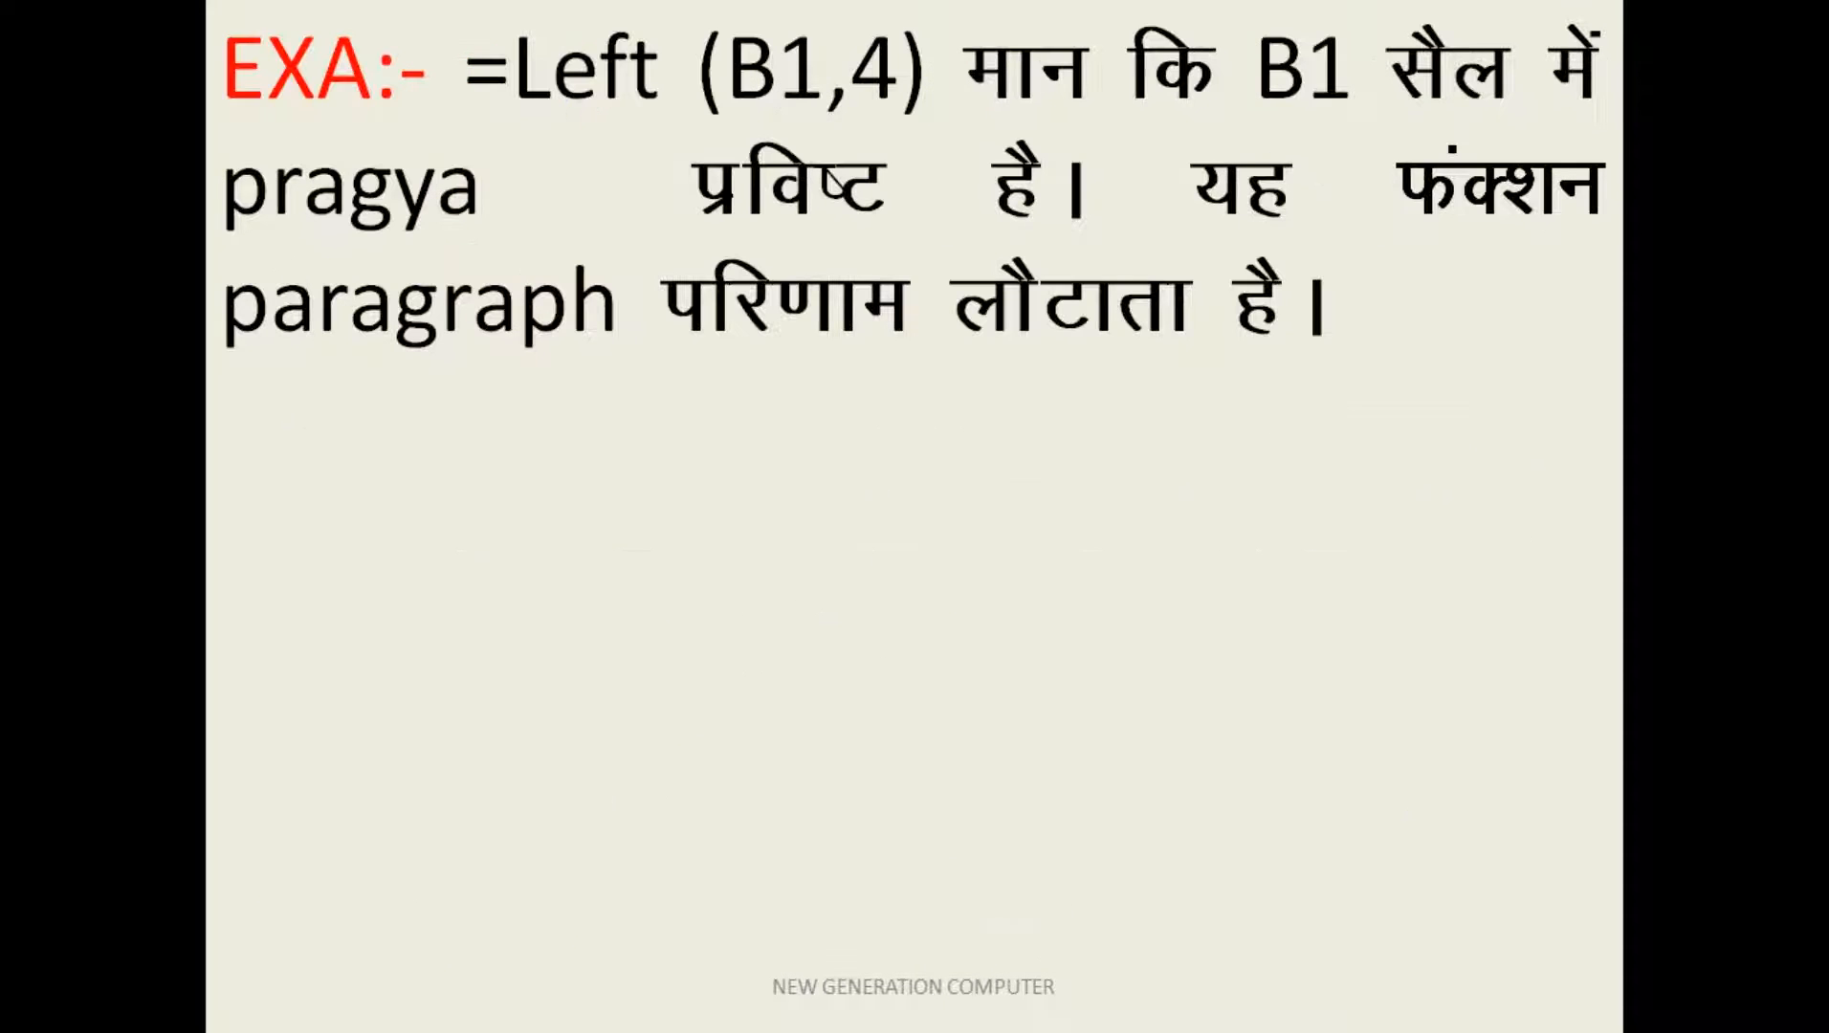
# Step: Switch back to the NAINA workbook in Excel and enter the text chakarbhata in cell D16
pyautogui.press('super+Tab')
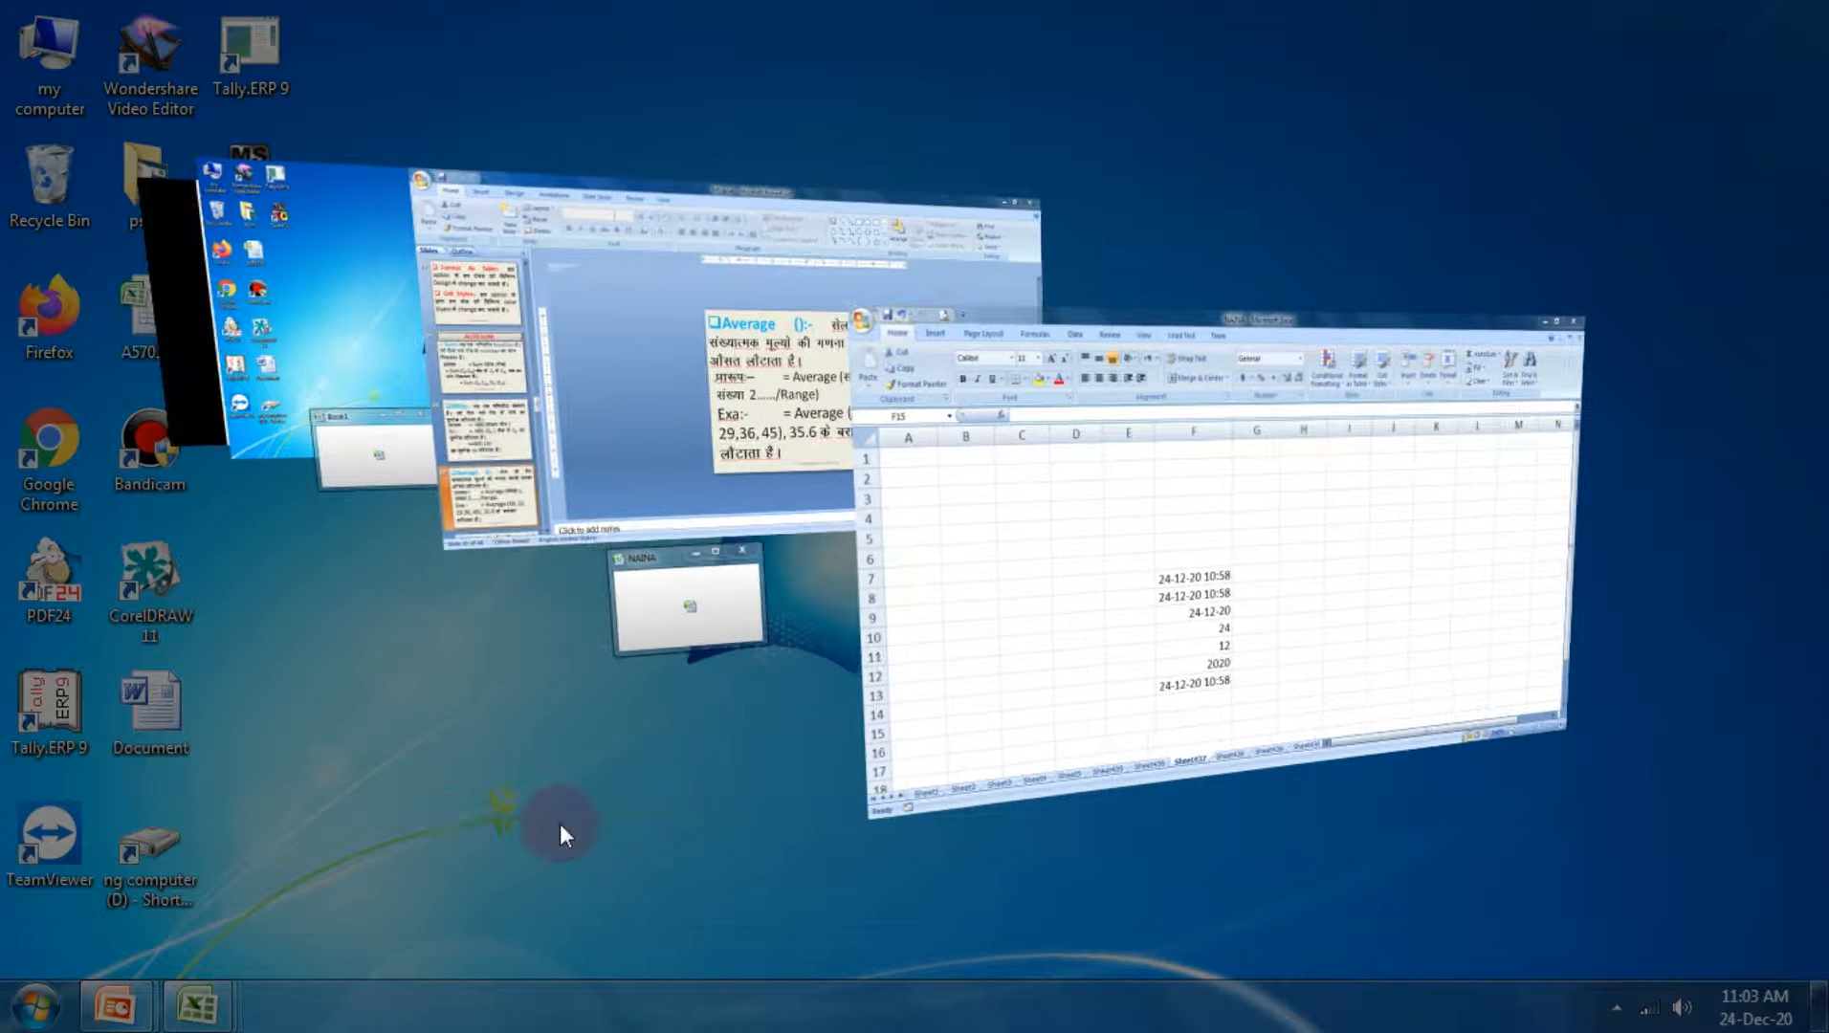
pyautogui.press('super+Tab')
pyautogui.press('super+Tab')
pyautogui.press('super+Tab')
pyautogui.press('super+Tab')
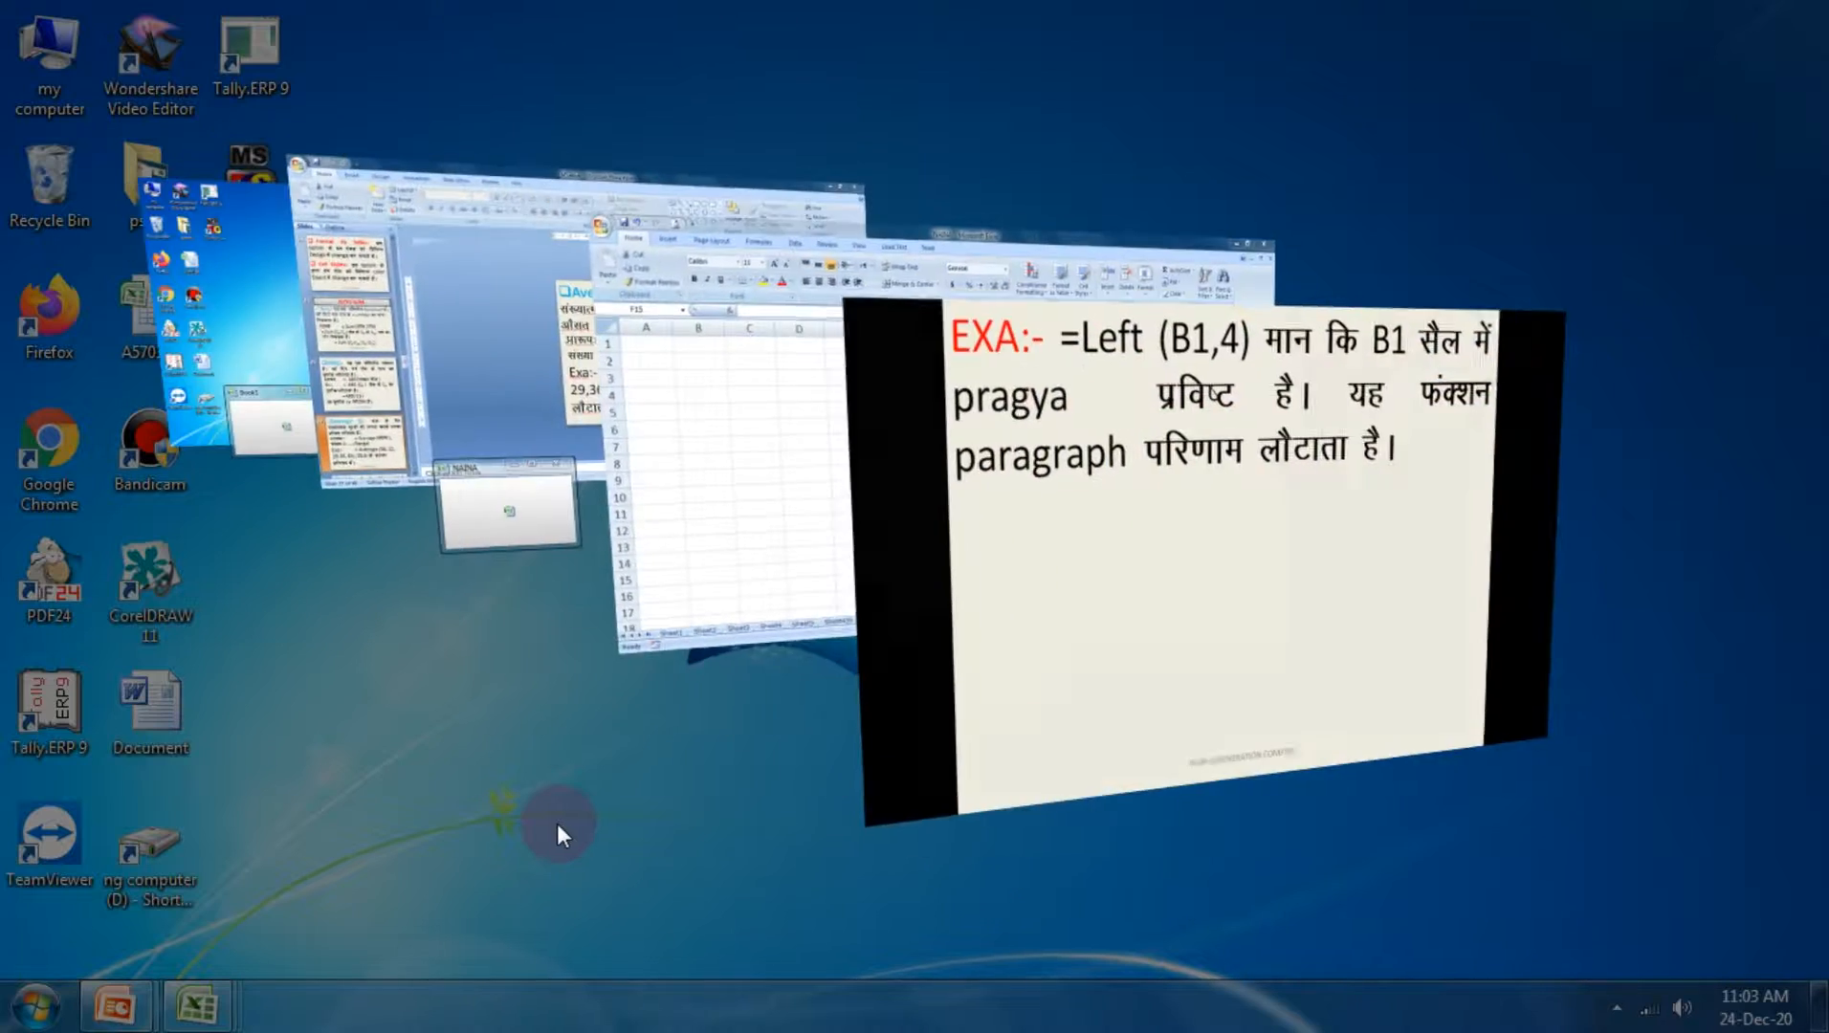
pyautogui.scroll(-6, 1086, 568)
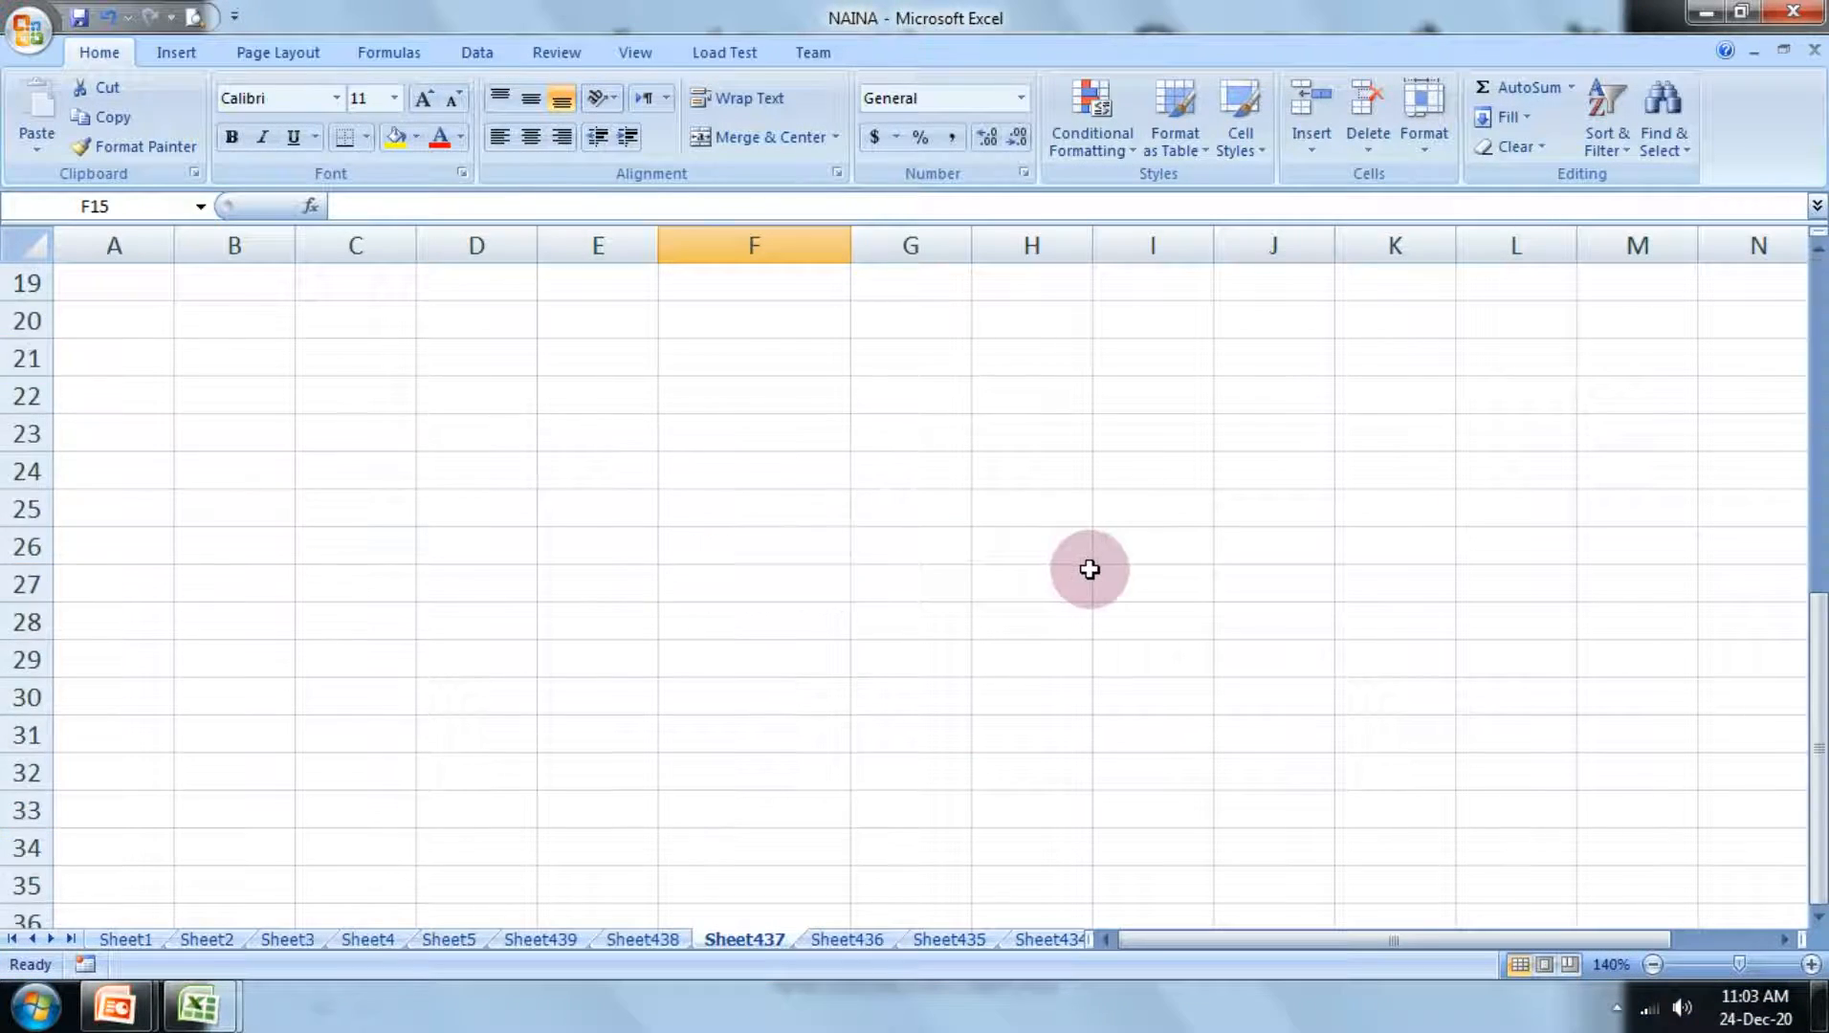
pyautogui.scroll(4, 1081, 572)
pyautogui.click(474, 631)
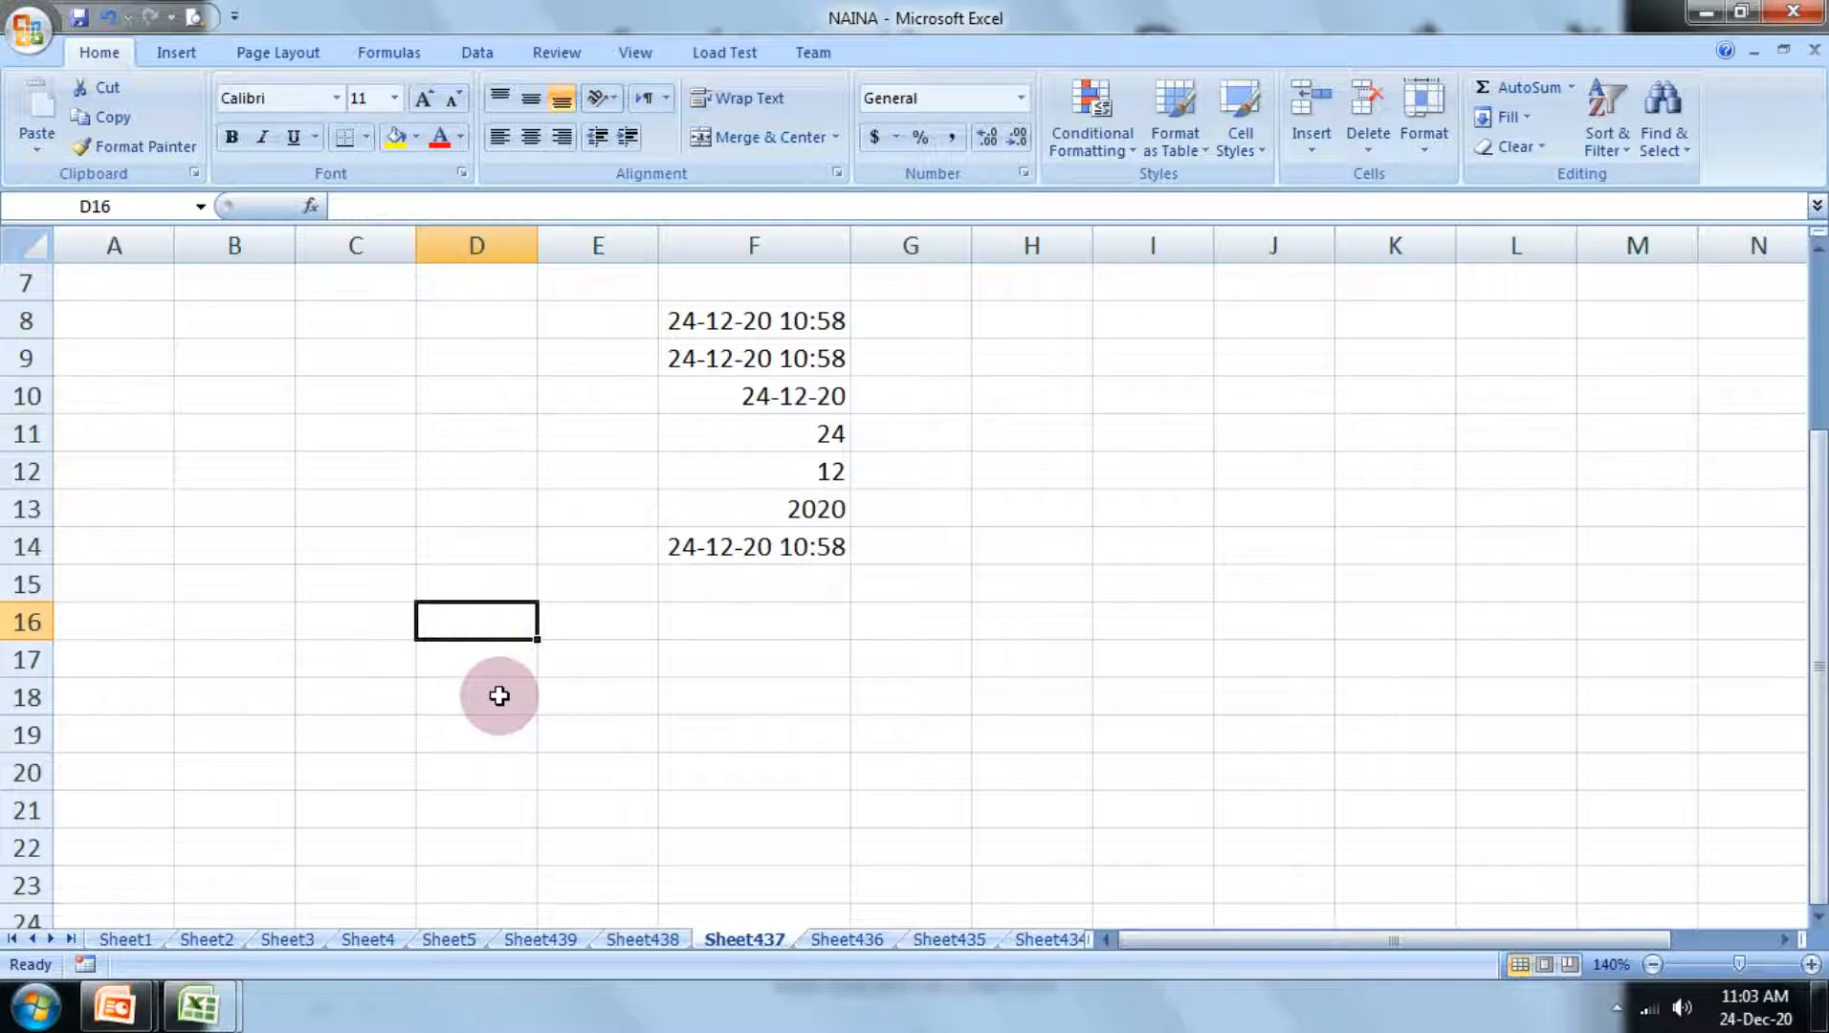
pyautogui.write('chakarbha')
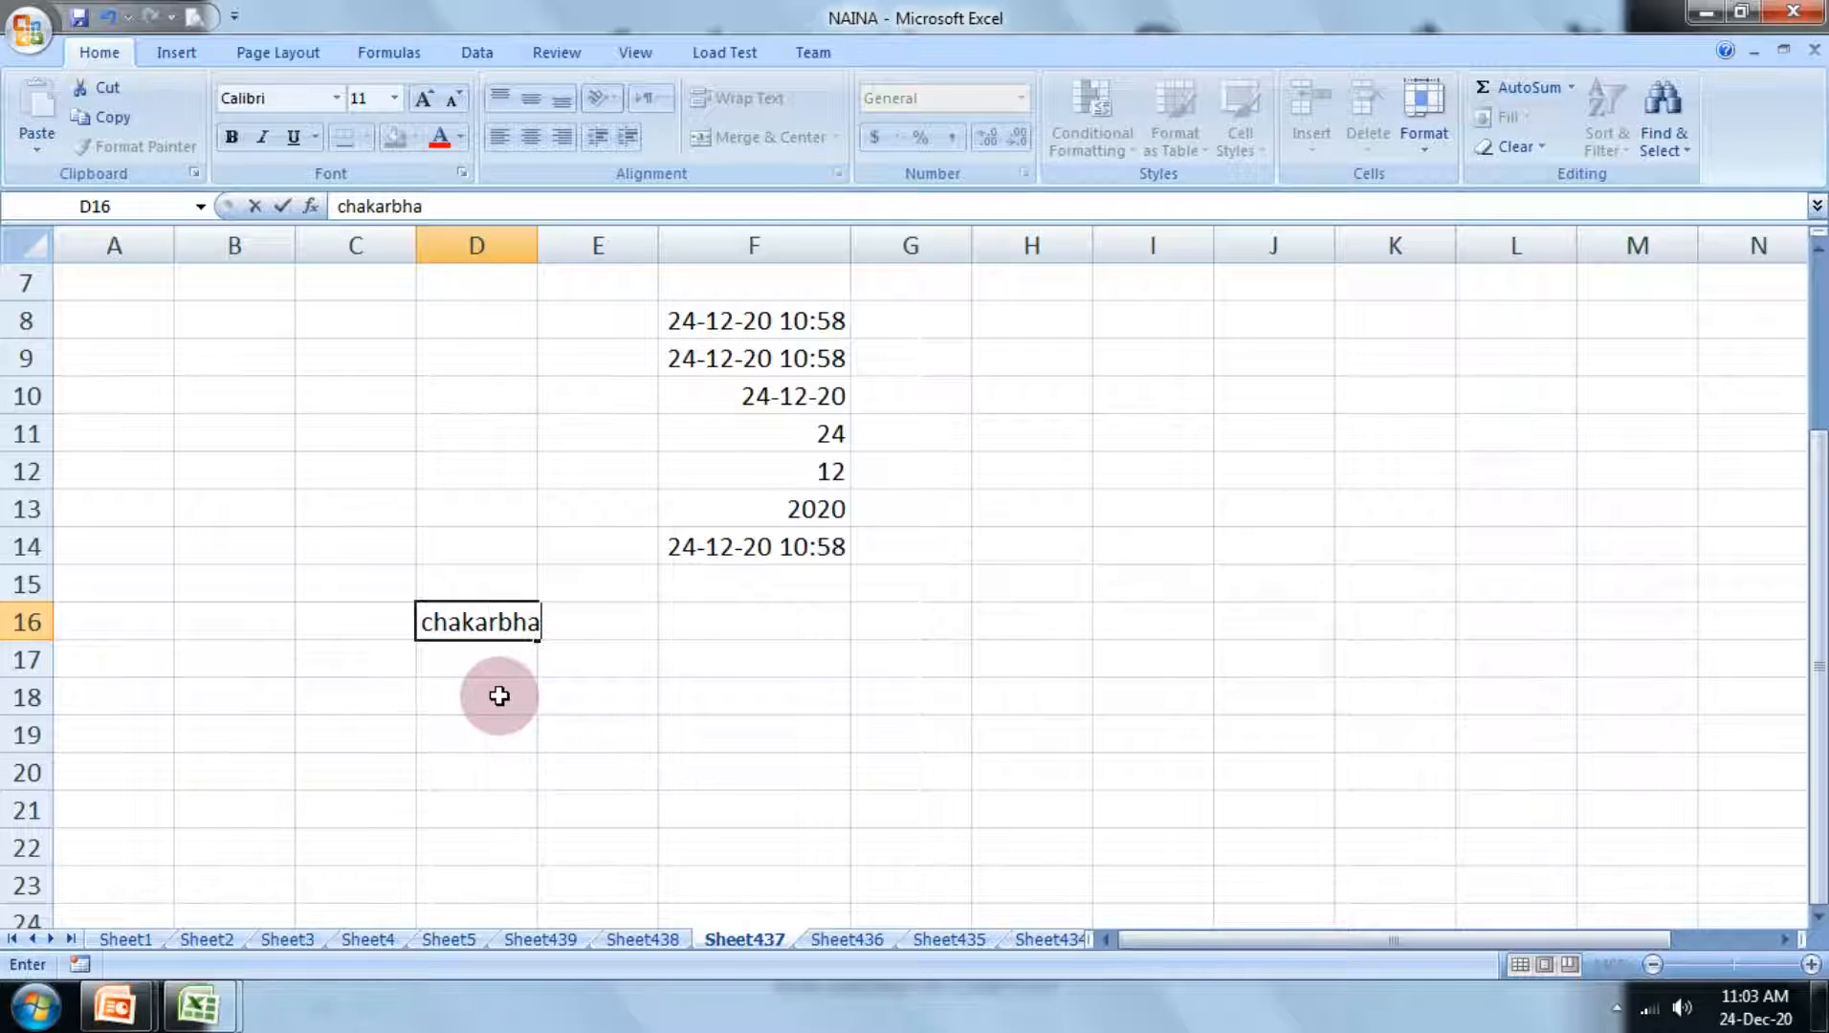
pyautogui.write('ta')
pyautogui.press('Return')
# Step: Enter the formula =left(D16) in cell E17 to extract text from the start of the word
pyautogui.press('Right')
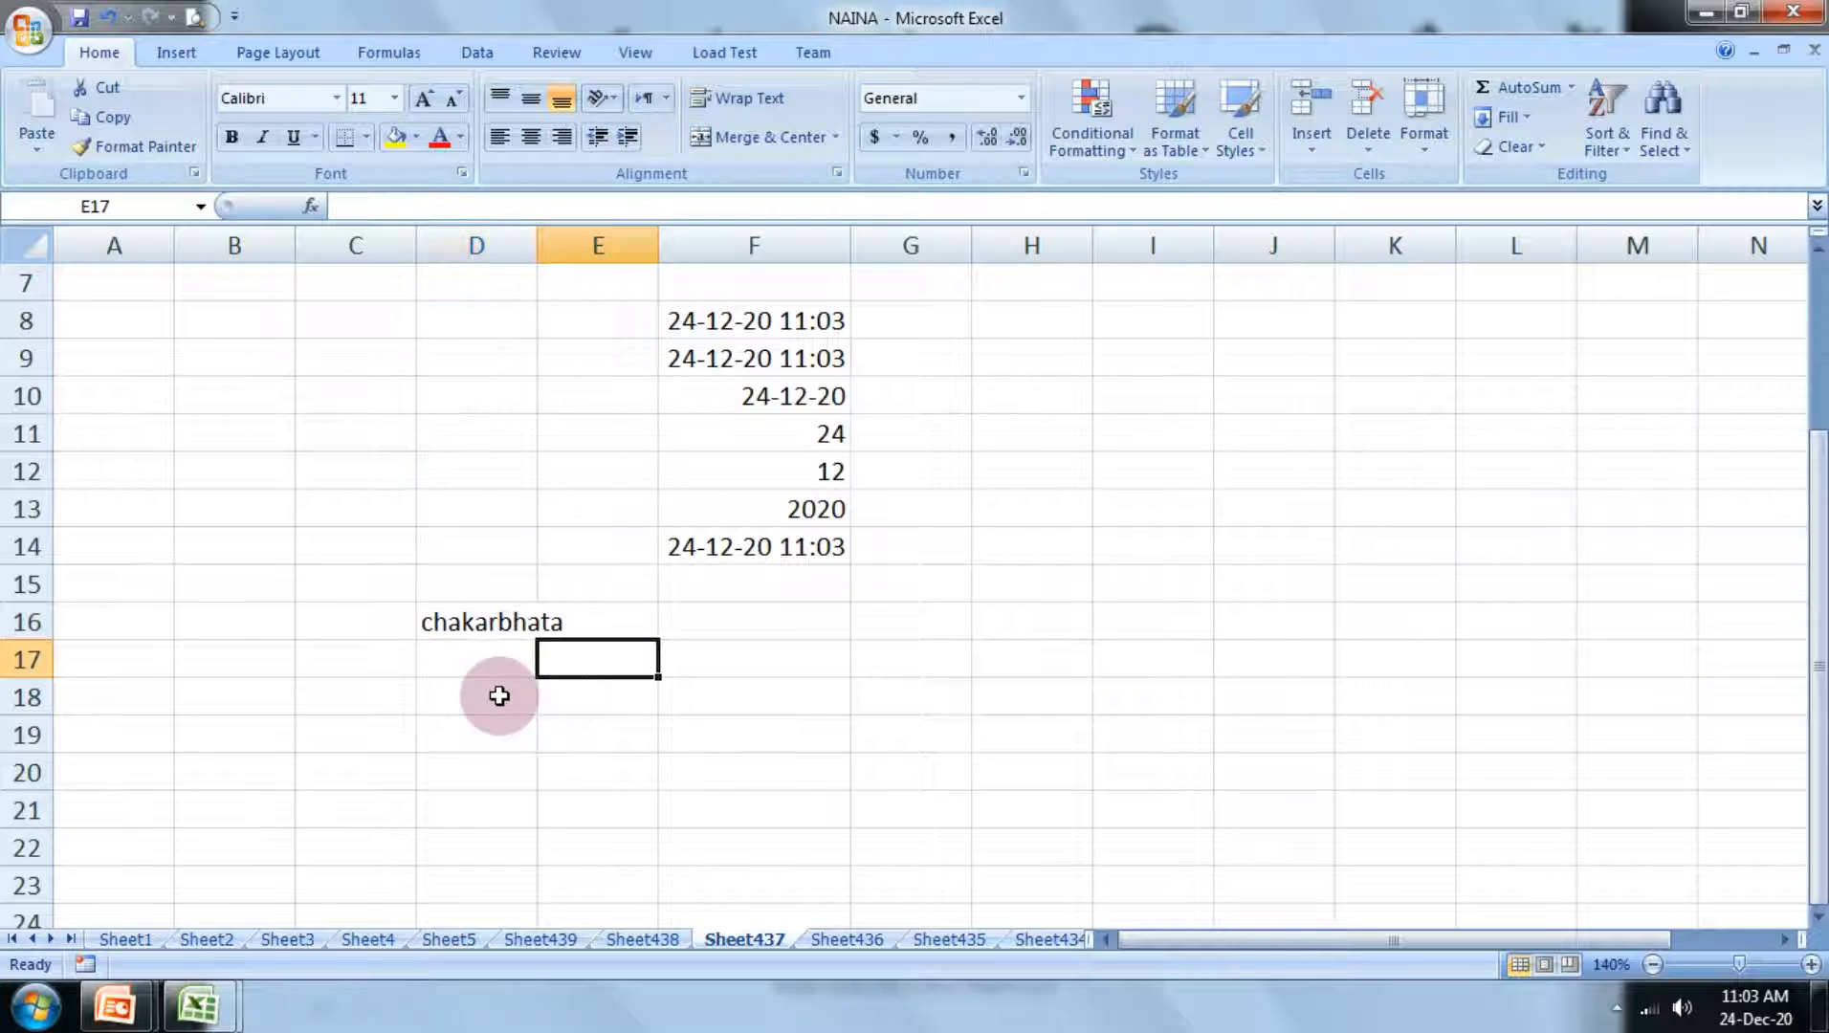
pyautogui.write('=')
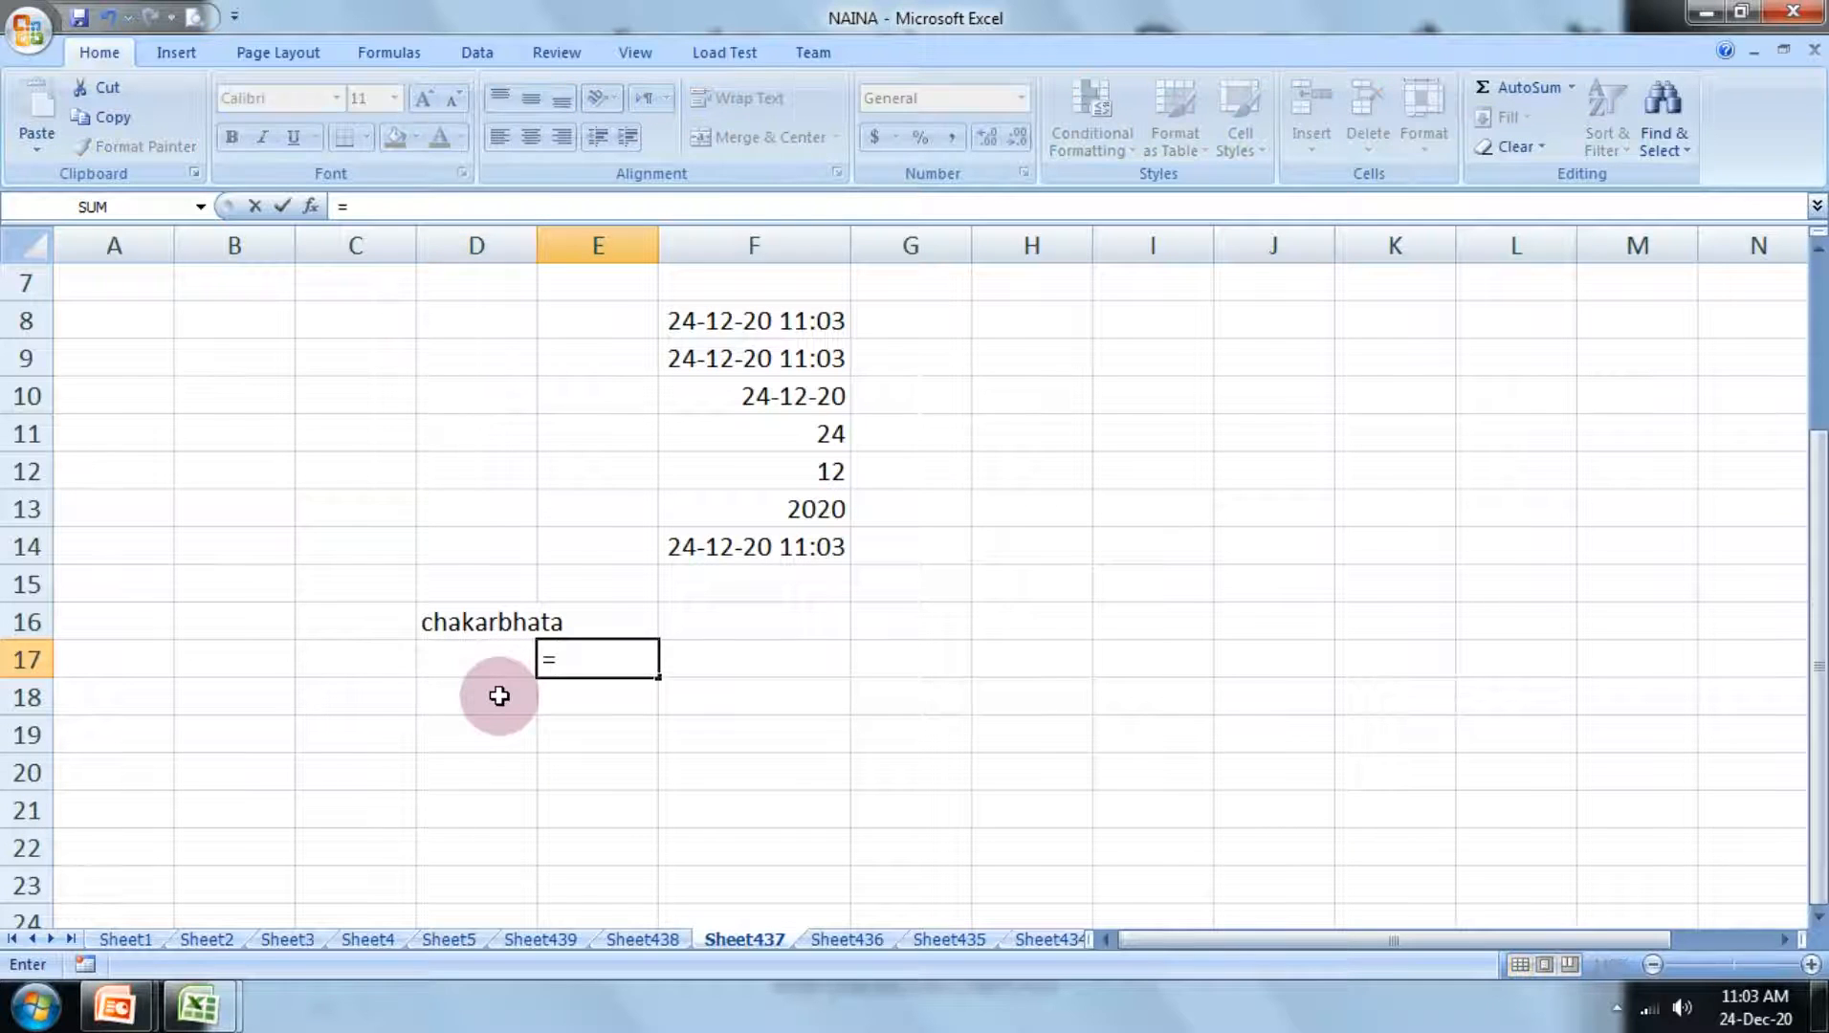
pyautogui.write('left')
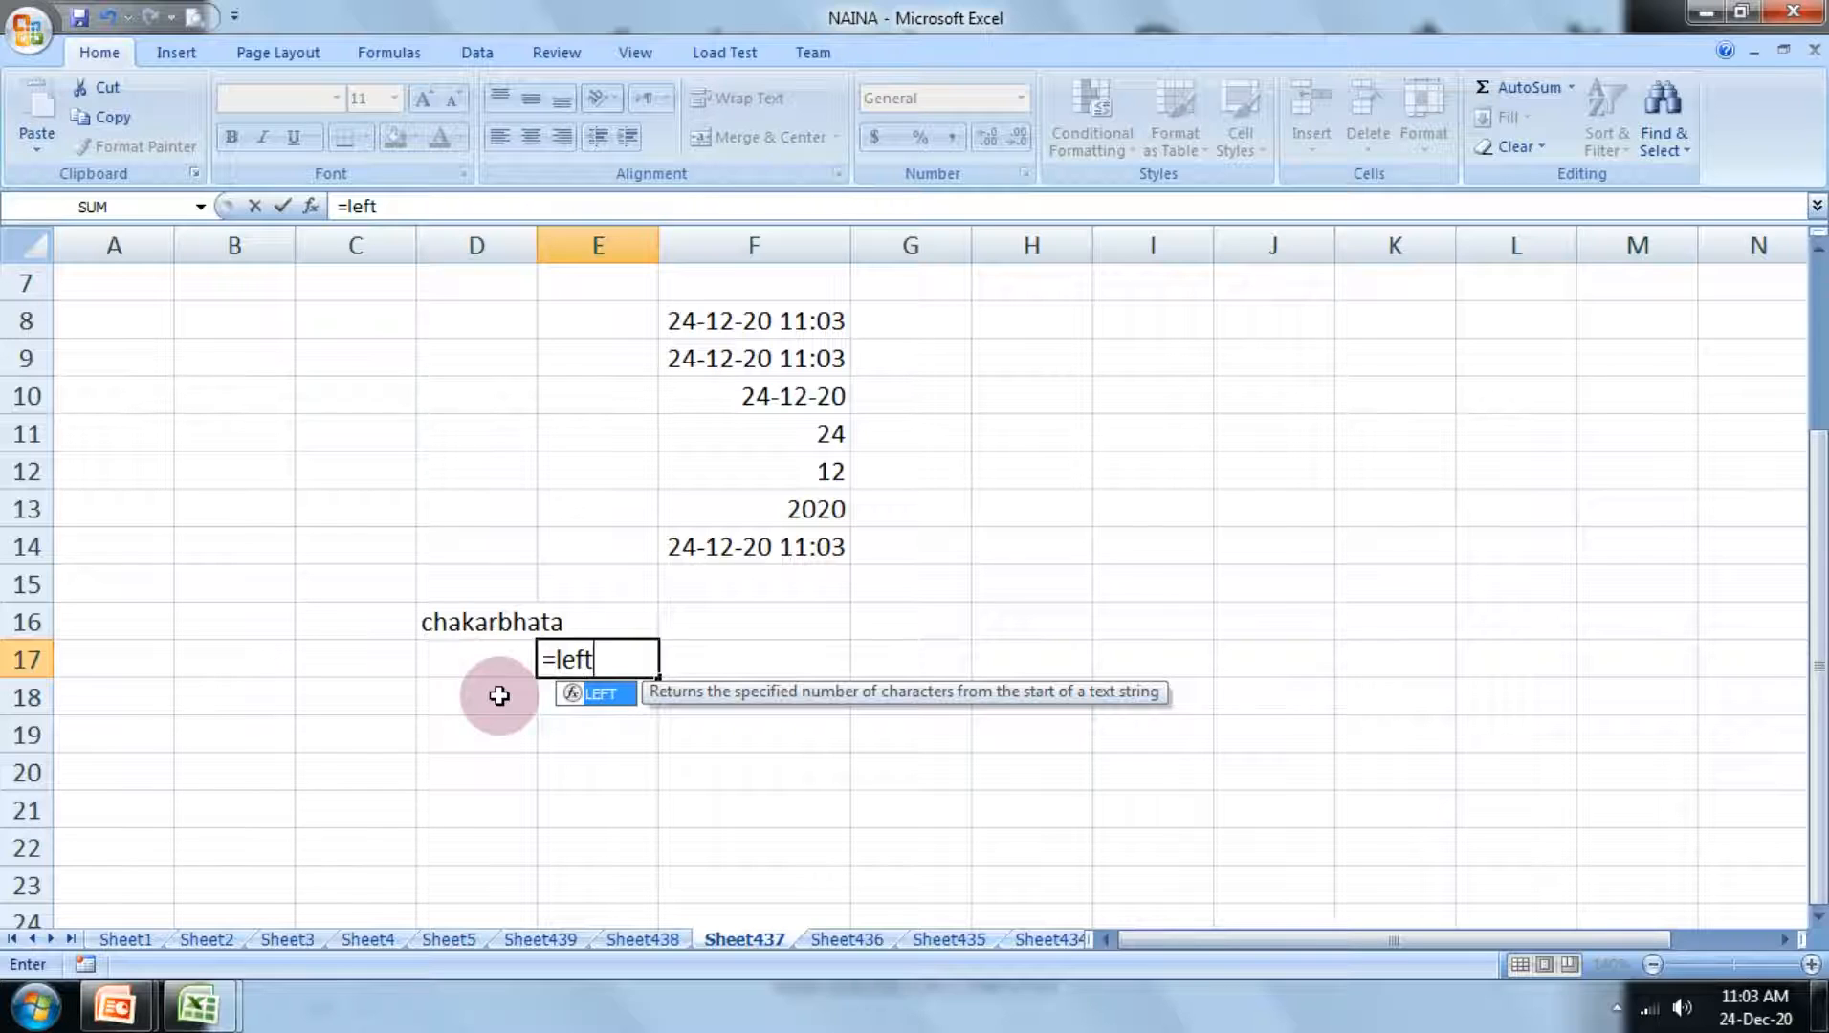
pyautogui.write('(')
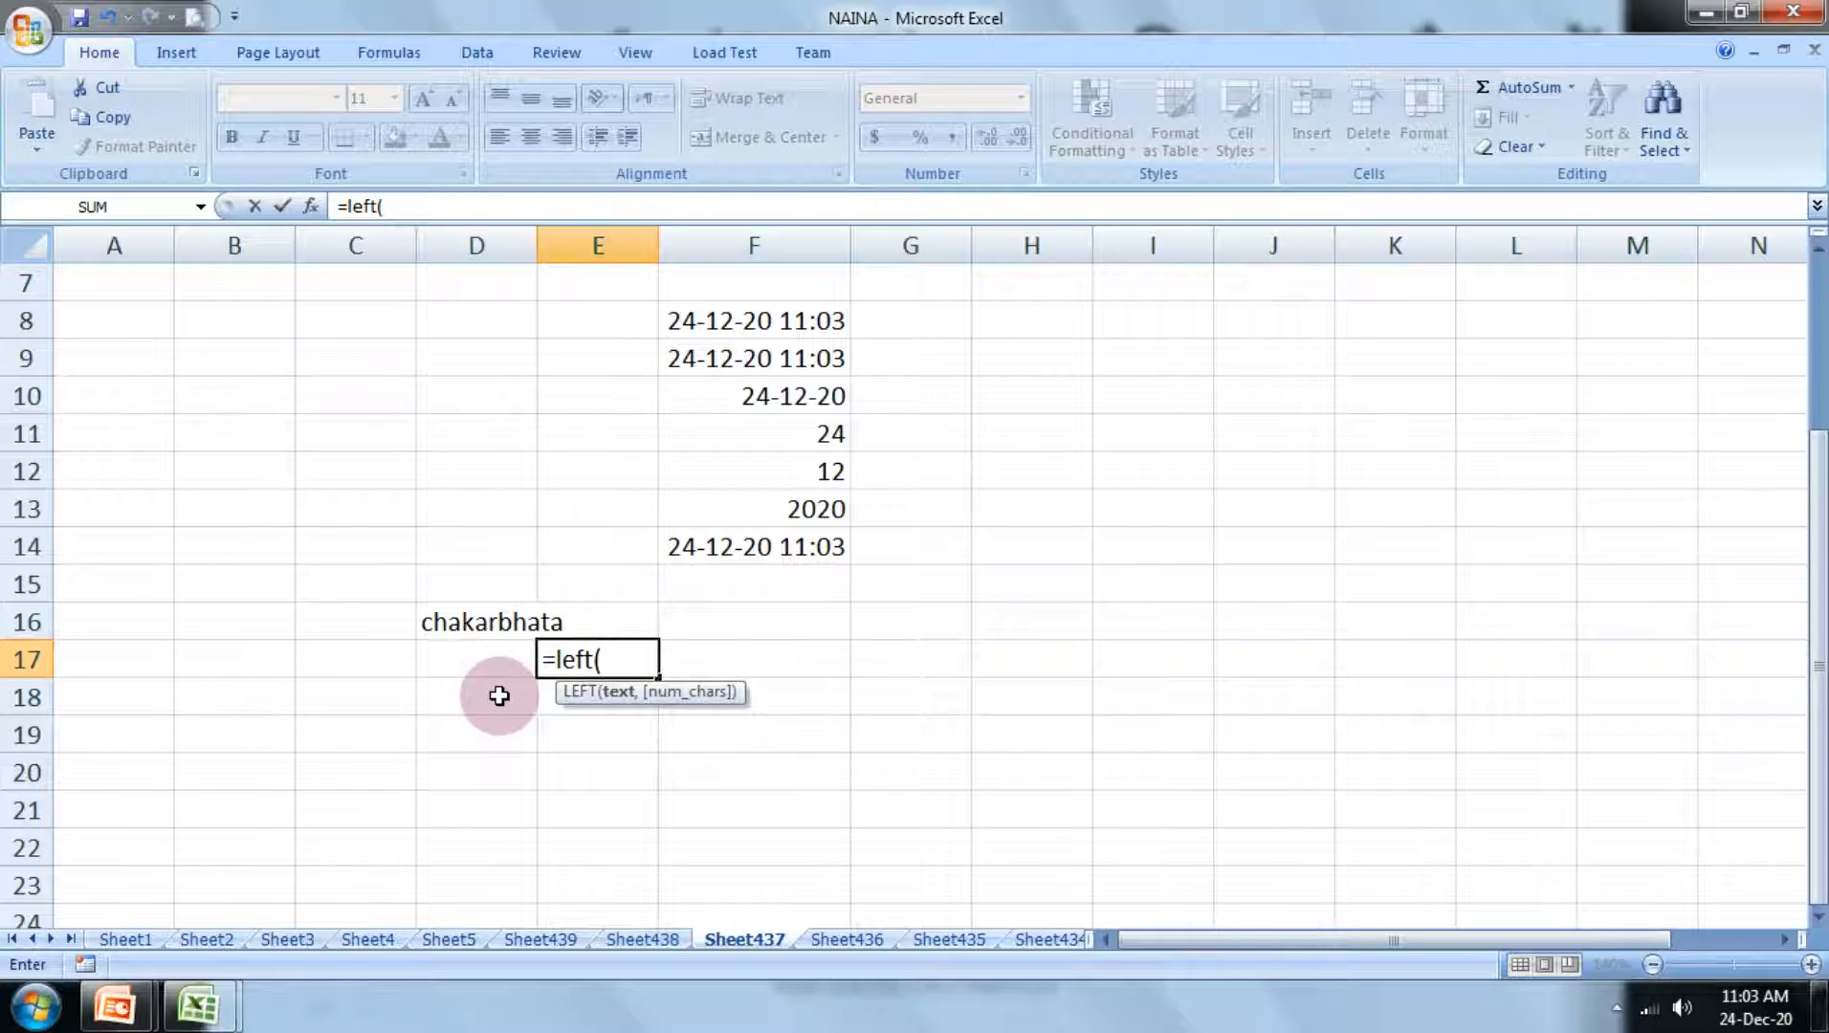
pyautogui.click(491, 622)
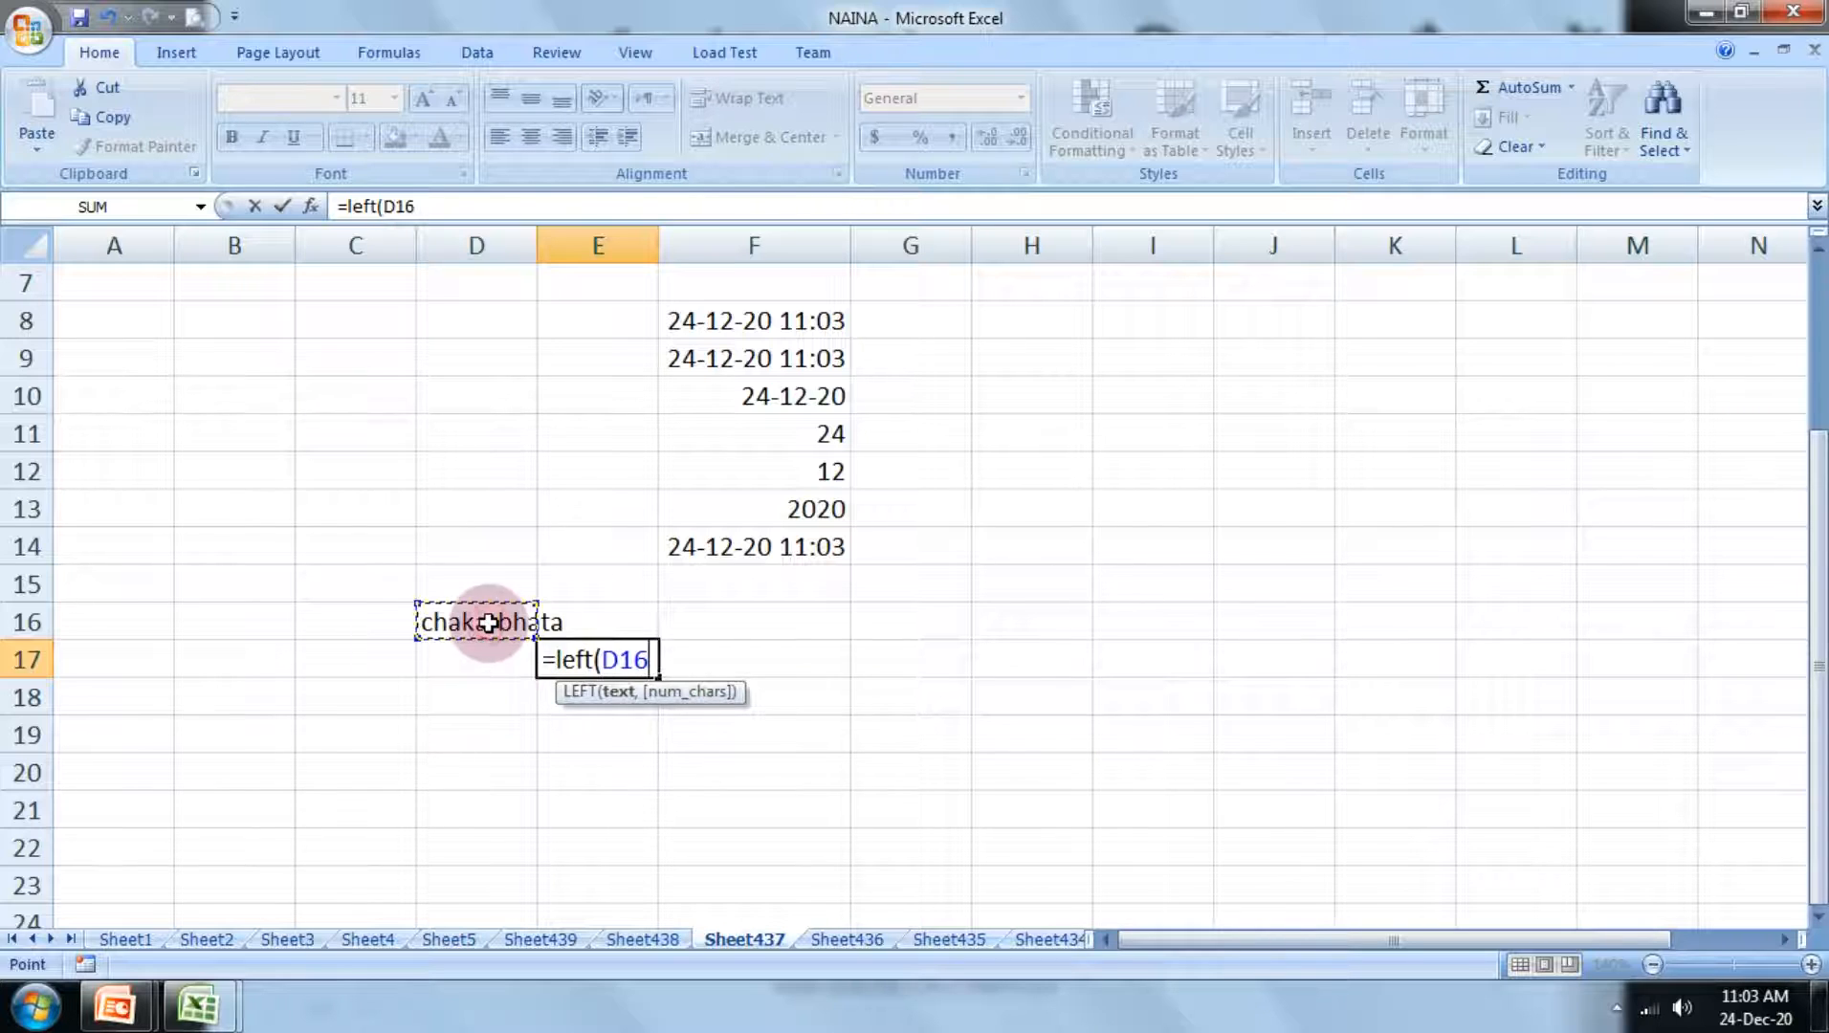
pyautogui.write(')')
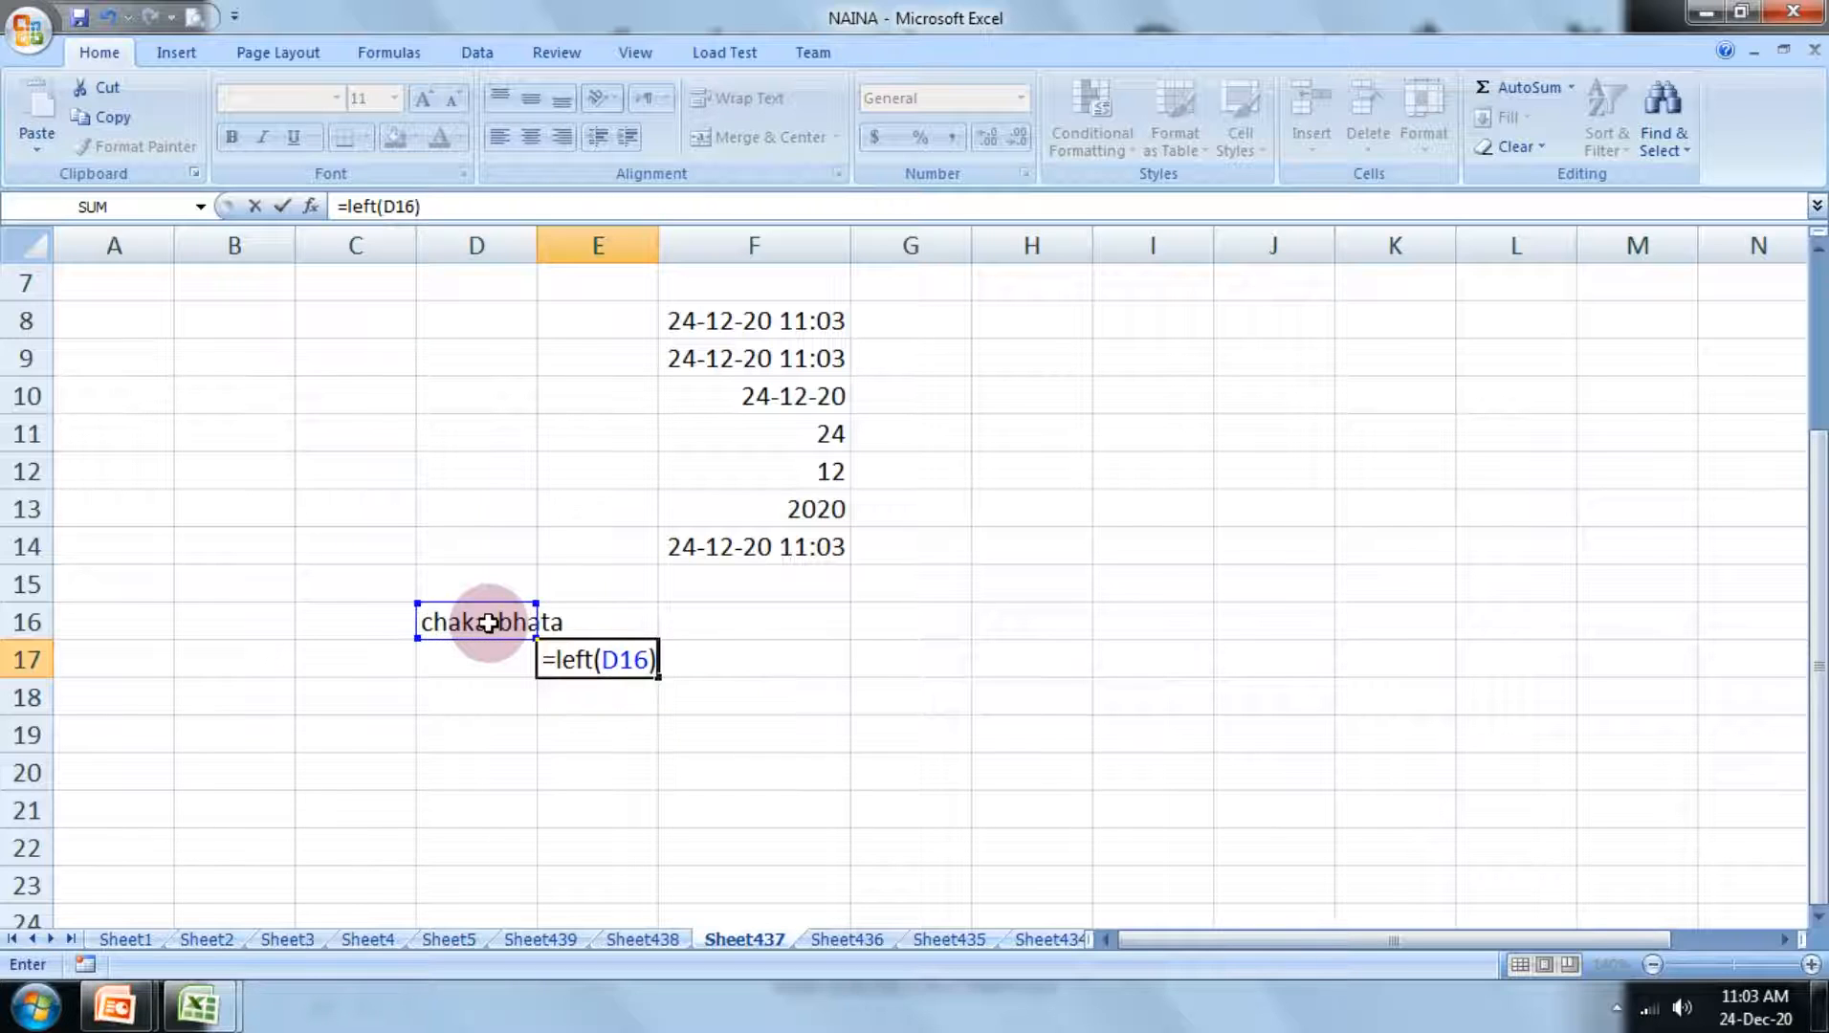
pyautogui.press('Return')
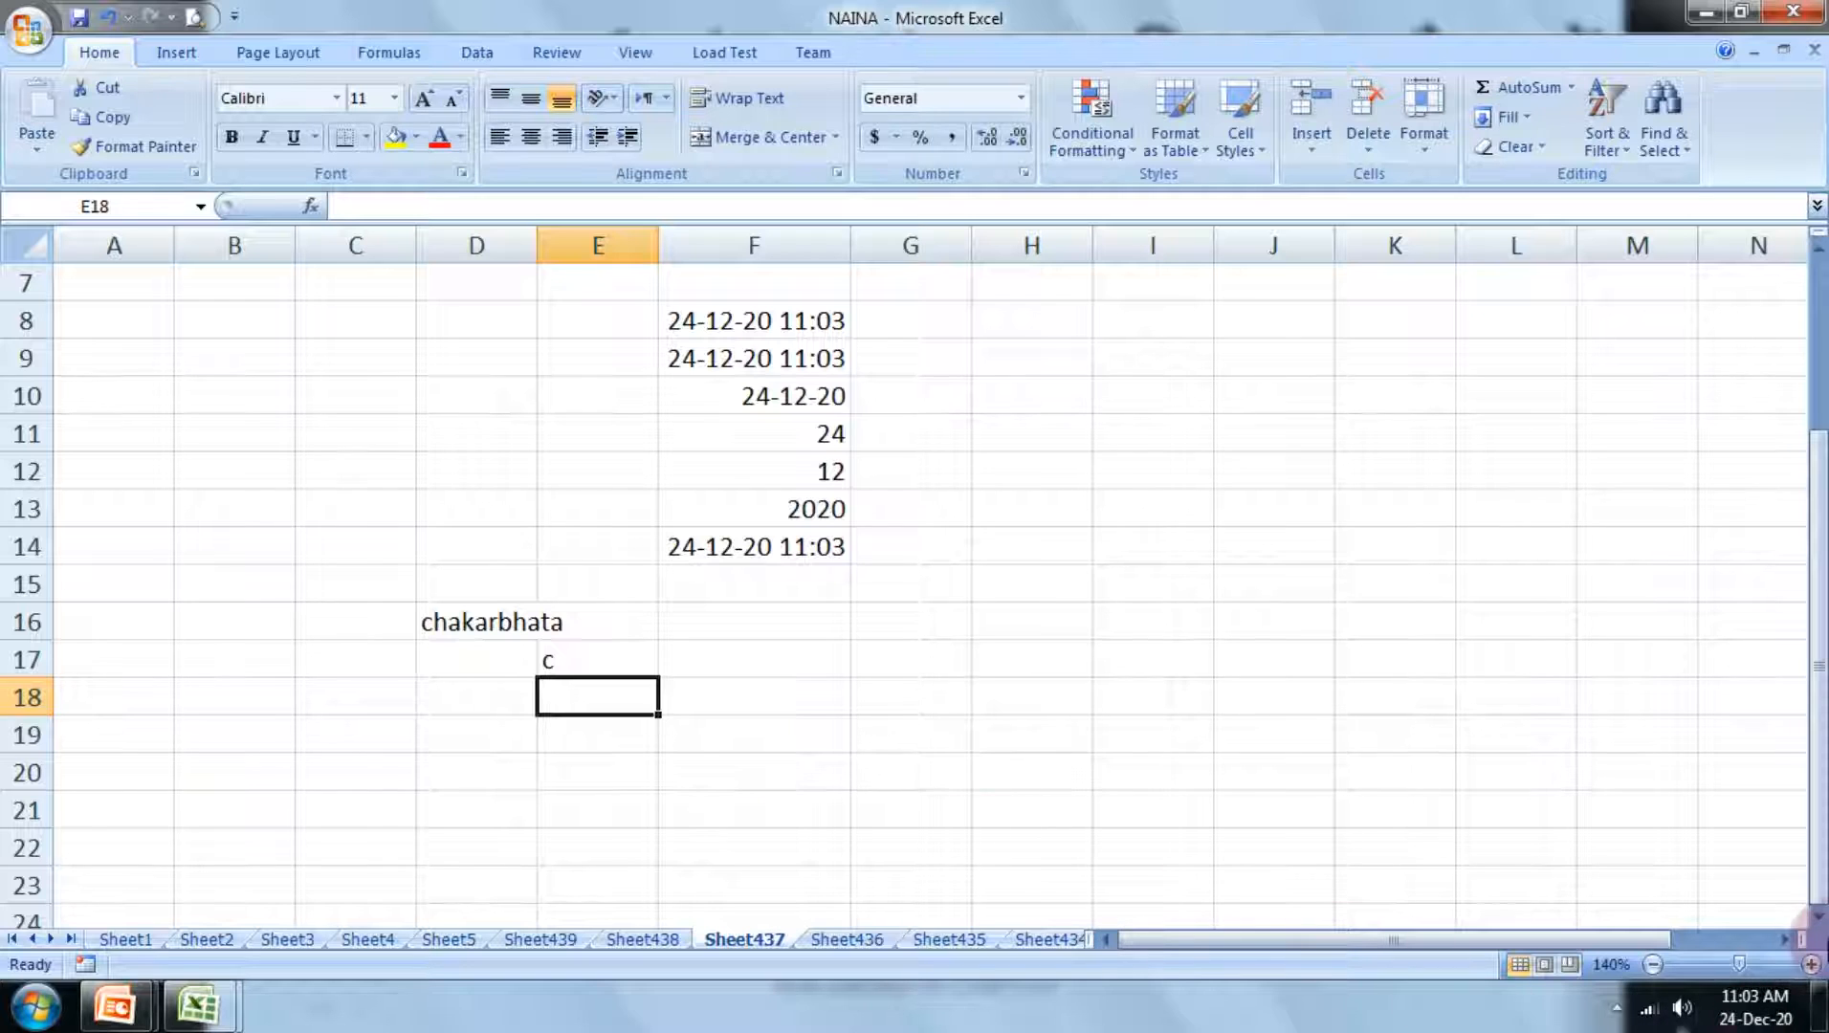
# Step: Edit the formula in cell E17 to =LEFT(D16,3) so that it extracts the first three characters
pyautogui.click(1811, 964)
pyautogui.click(1811, 964)
pyautogui.scroll(-2, 531, 918)
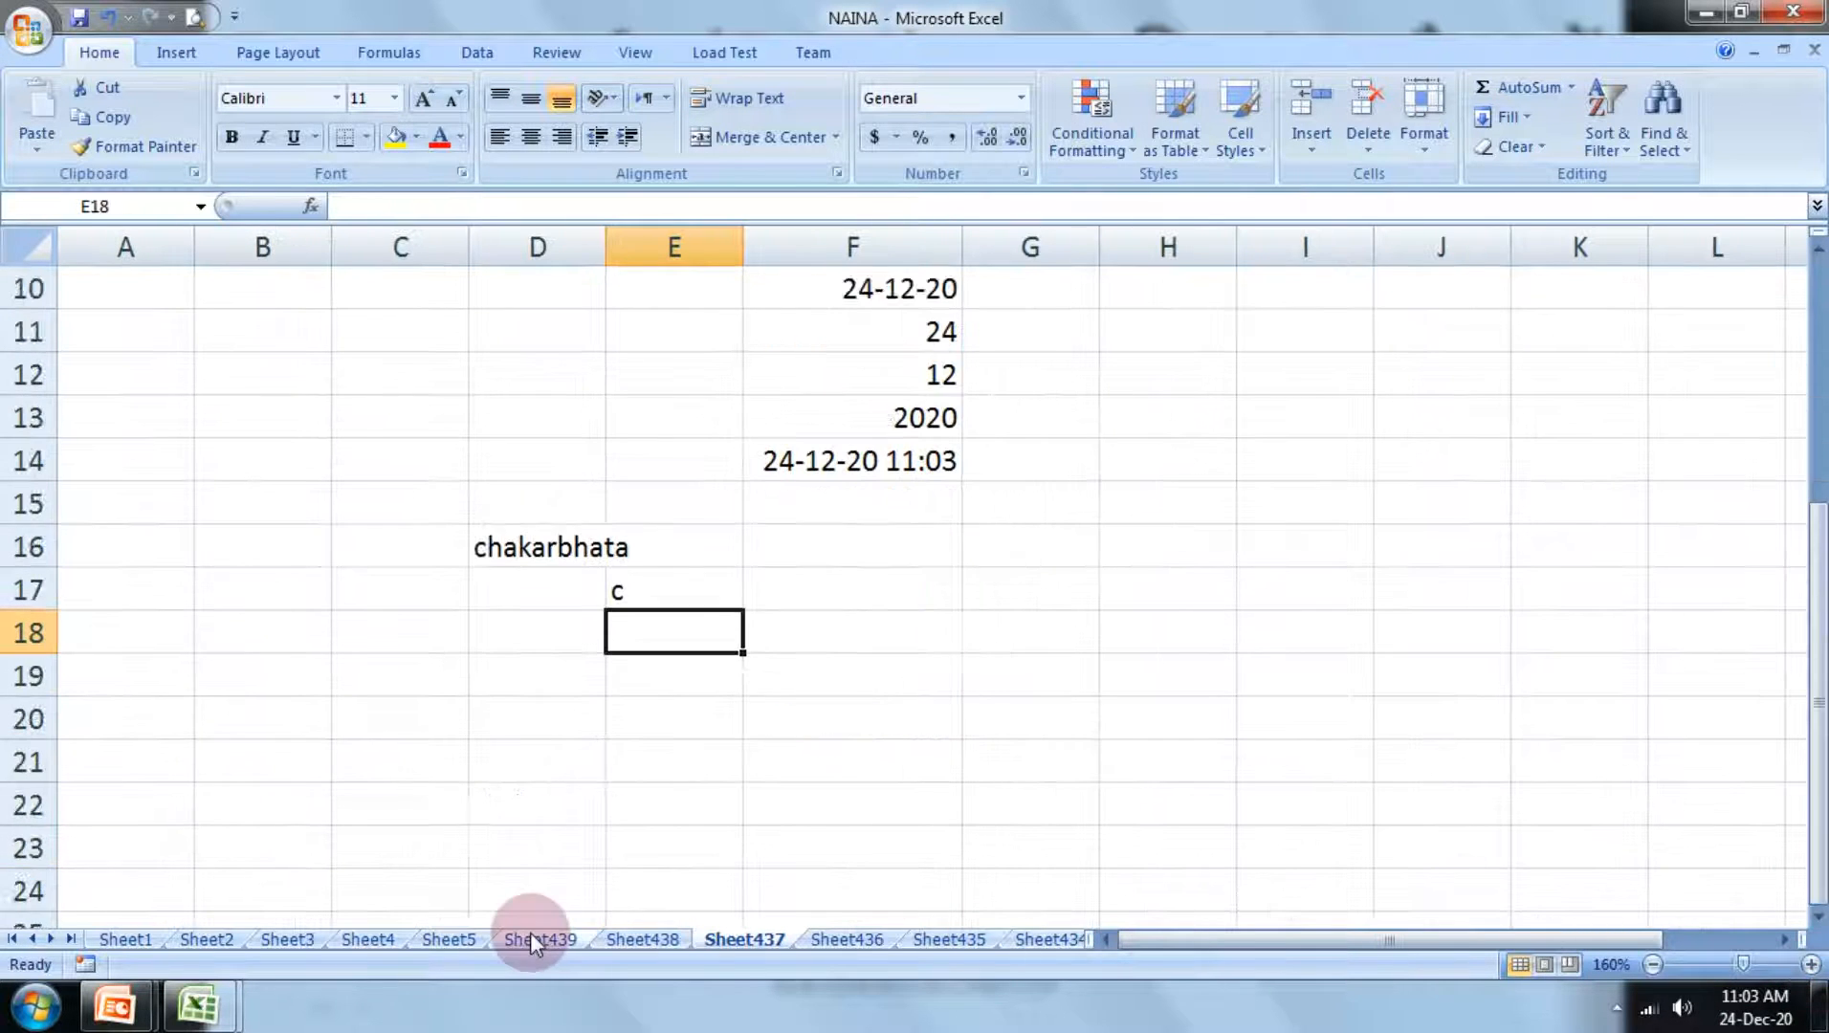
pyautogui.click(631, 592)
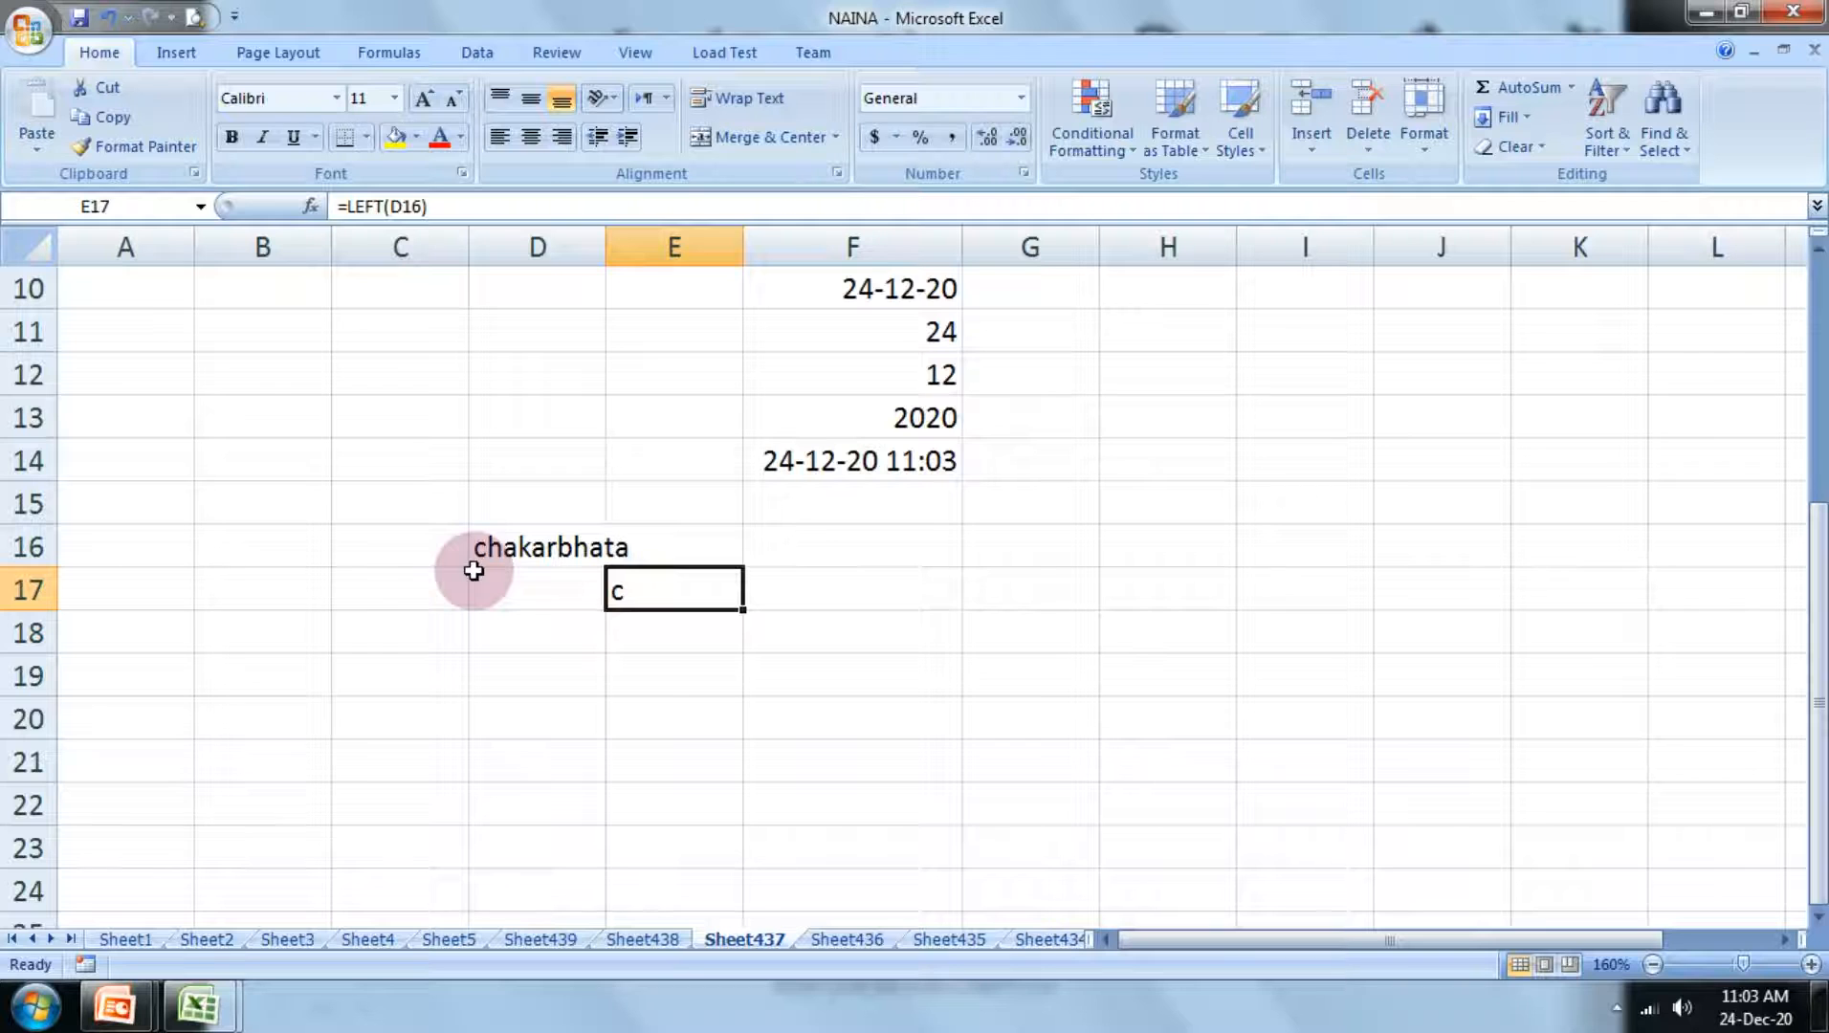
pyautogui.doubleClick(673, 591)
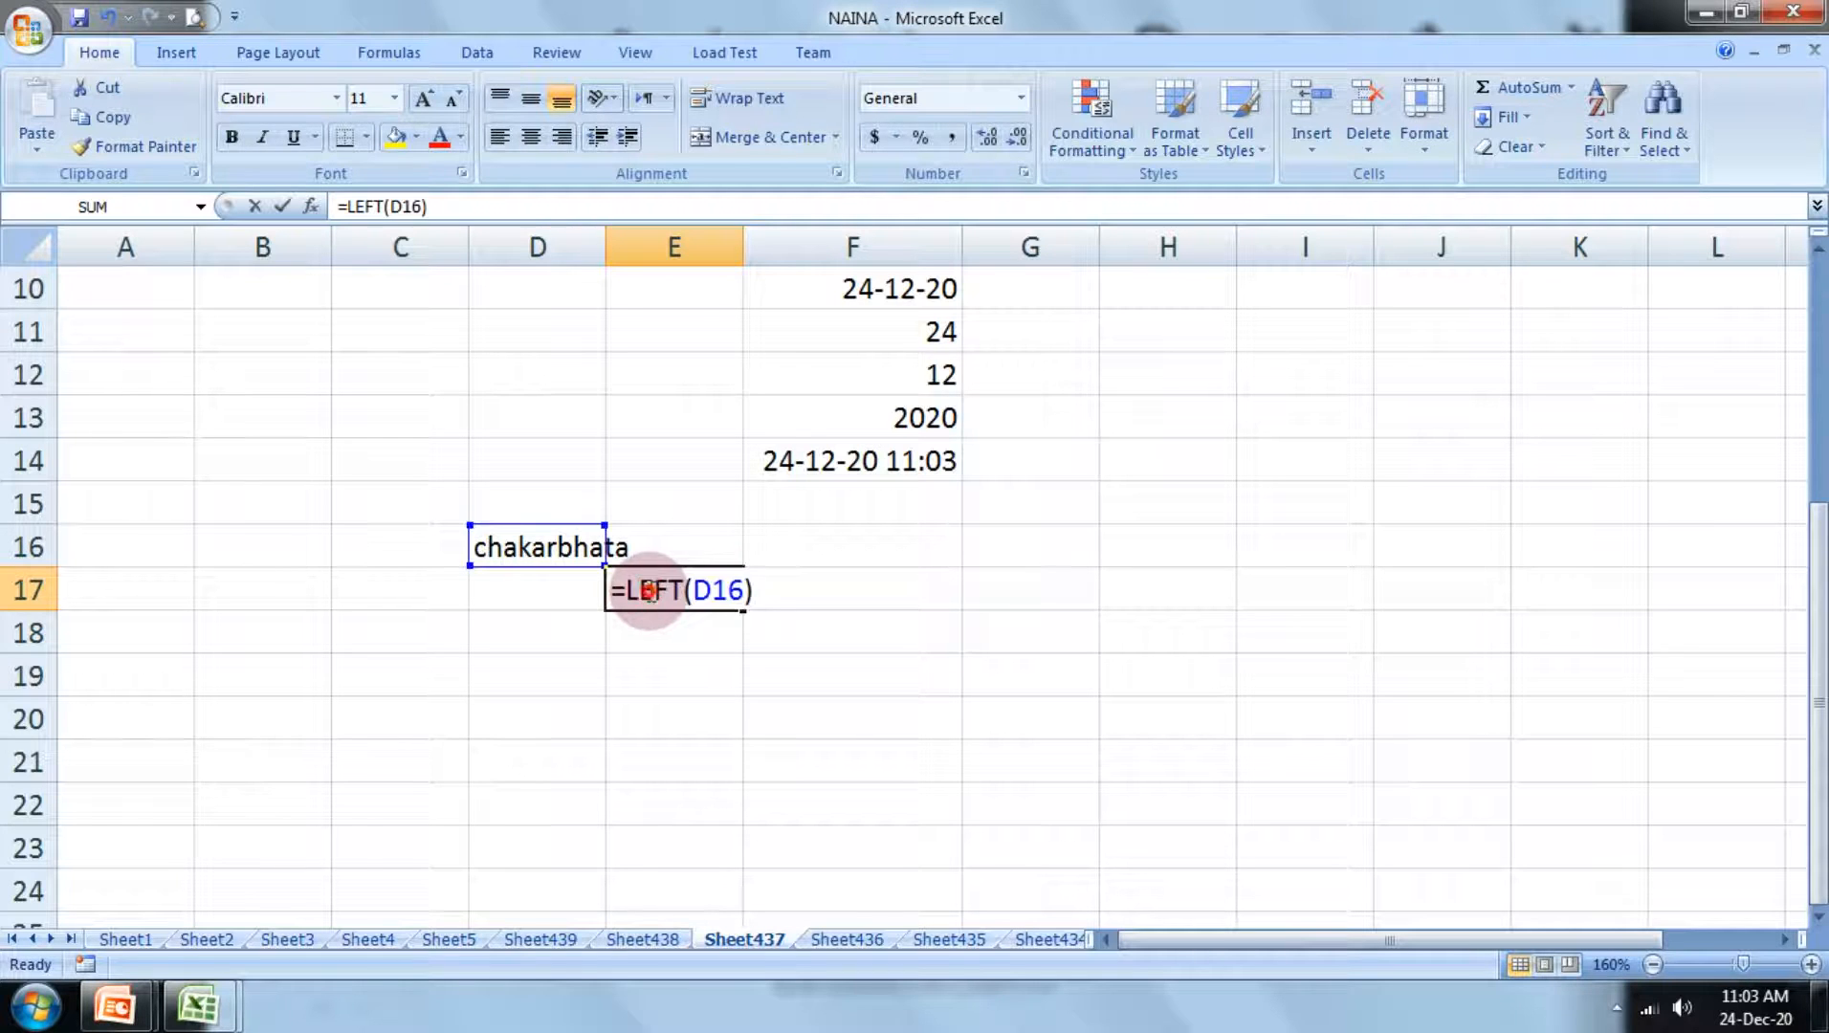
pyautogui.click(746, 593)
pyautogui.write(',')
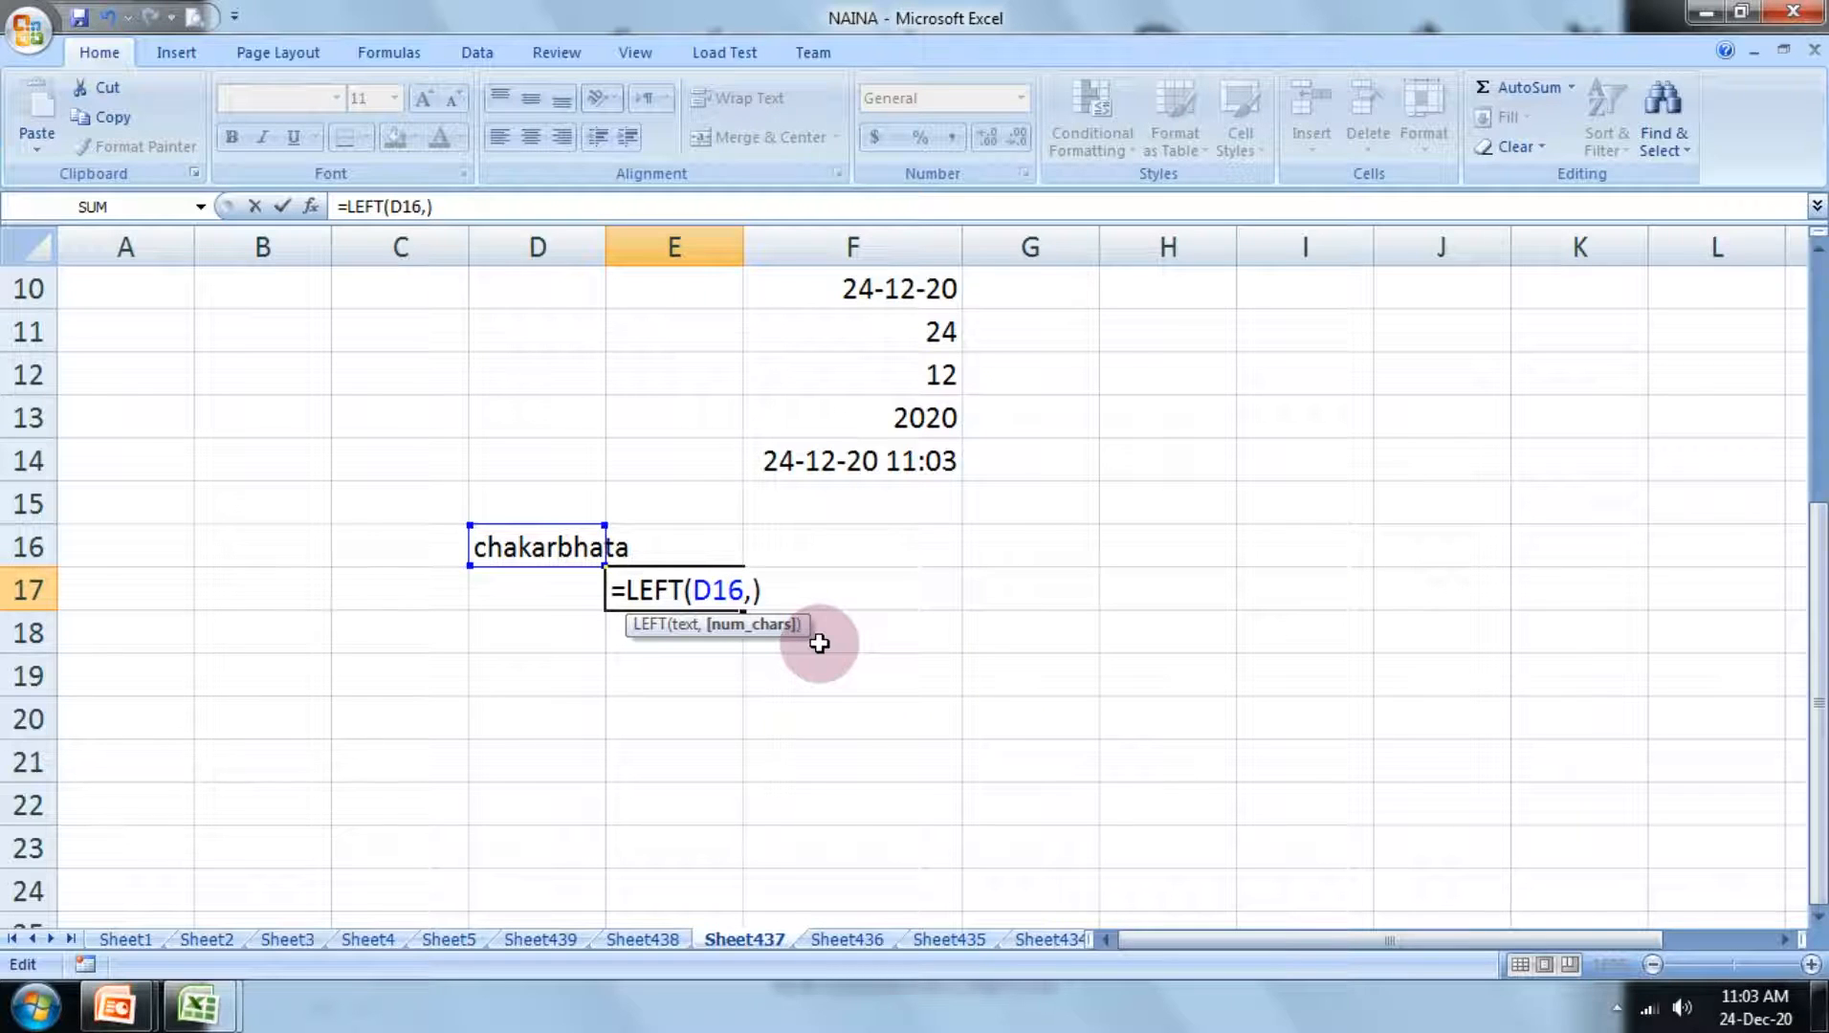
pyautogui.write('"3')
pyautogui.press('BackSpace')
pyautogui.press('BackSpace')
pyautogui.write('3')
pyautogui.press('Return')
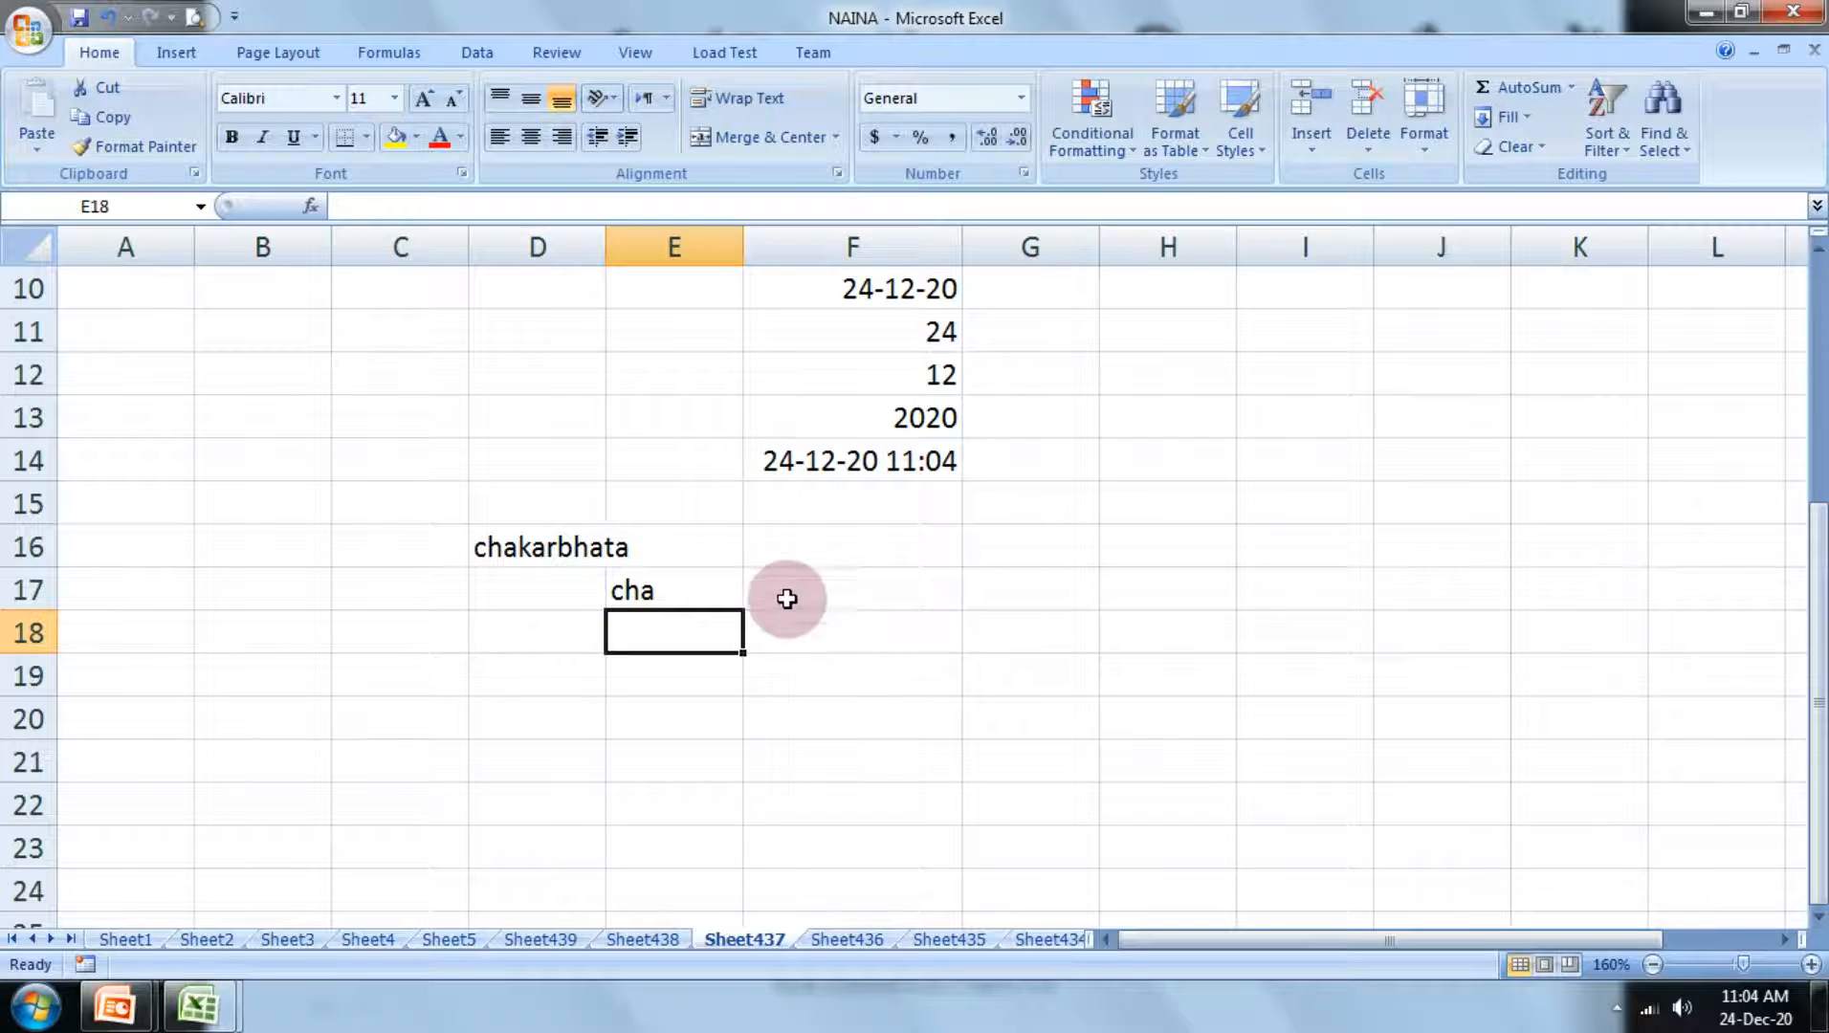
# Step: Change the number of characters in the LEFT formula in cell E17 to 5
pyautogui.doubleClick(689, 596)
pyautogui.click(767, 593)
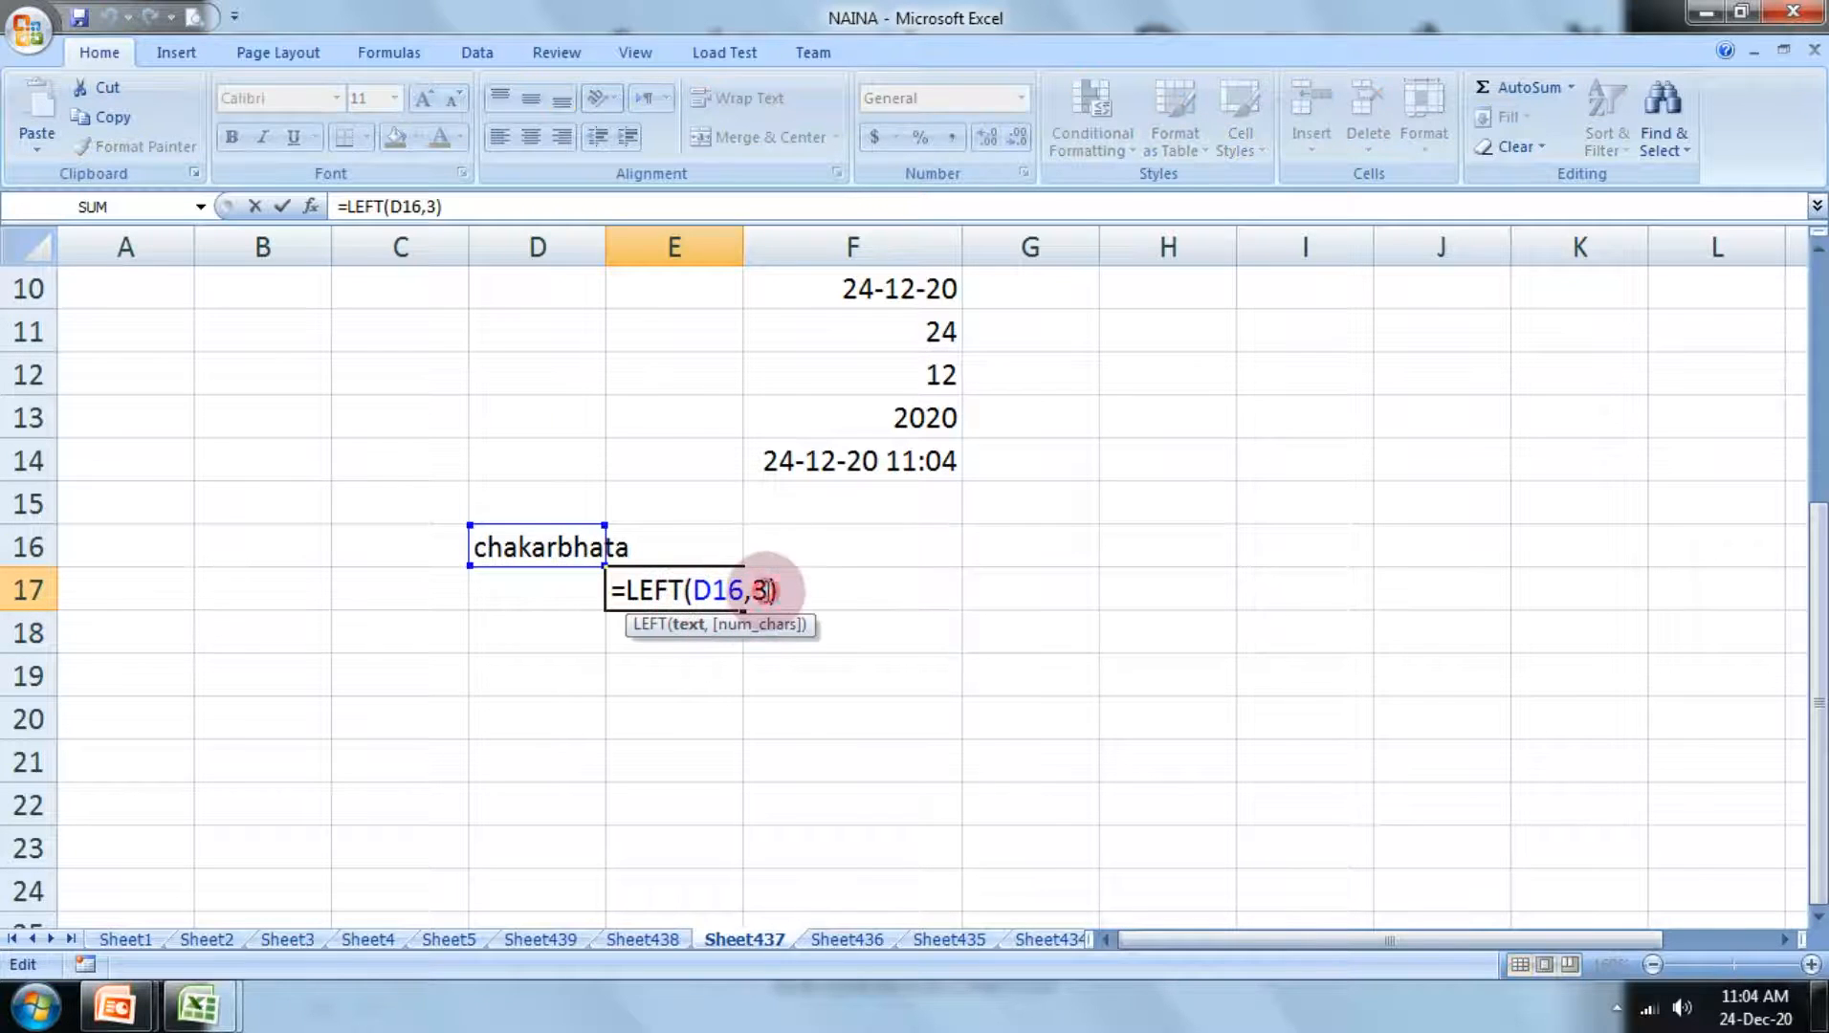
pyautogui.press('BackSpace')
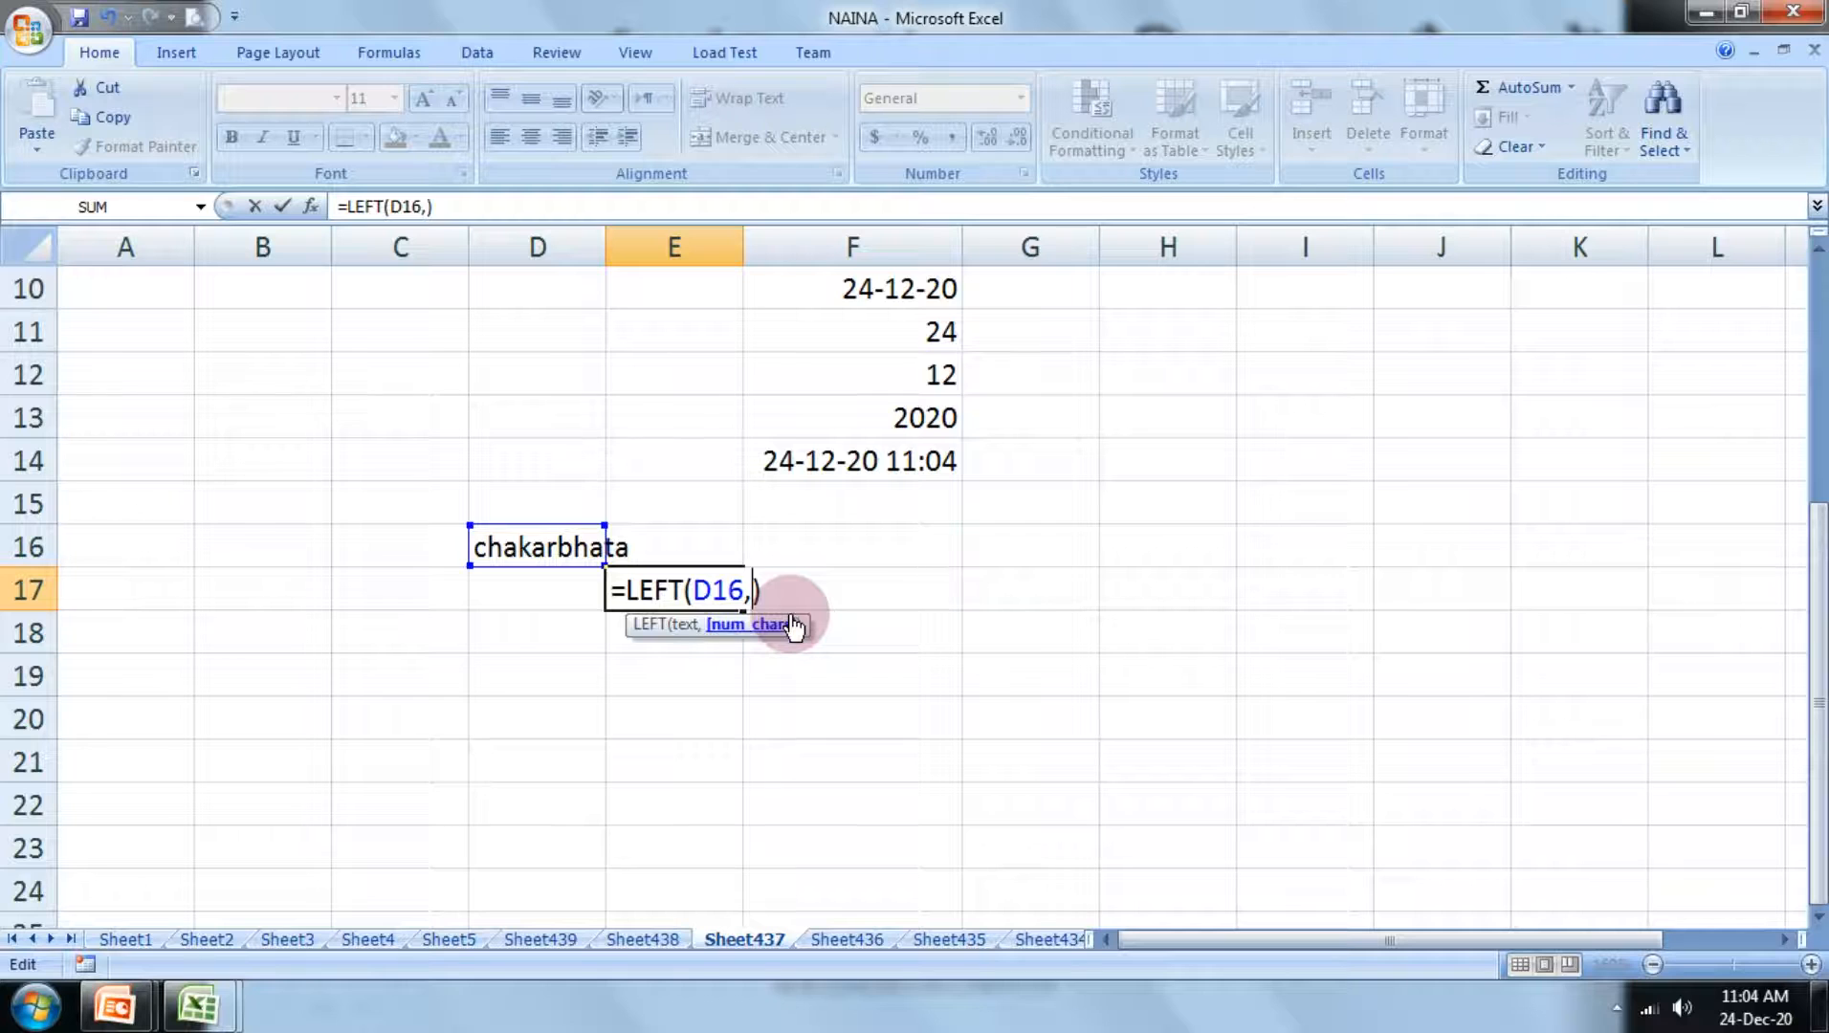
pyautogui.write('5')
pyautogui.press('Return')
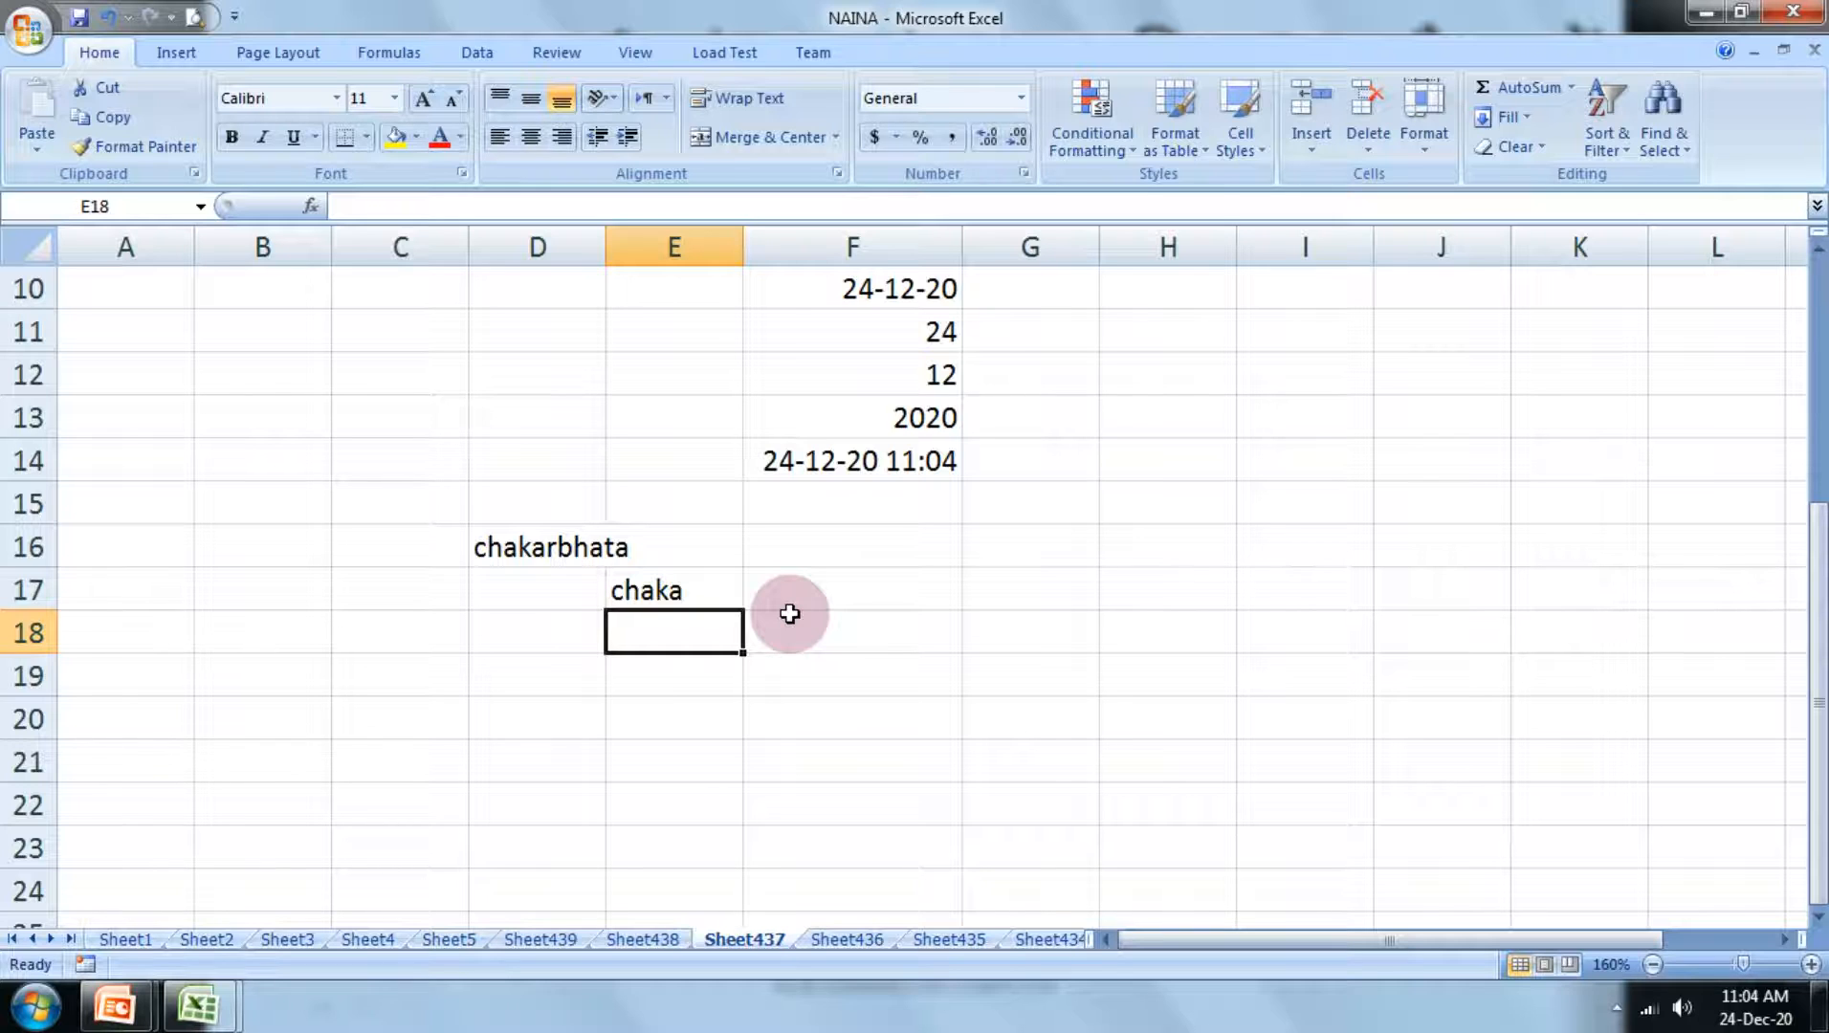
# Step: Enter the formula =lieft(F14) in cell E18, referring to the date and time cell
pyautogui.write('=lig')
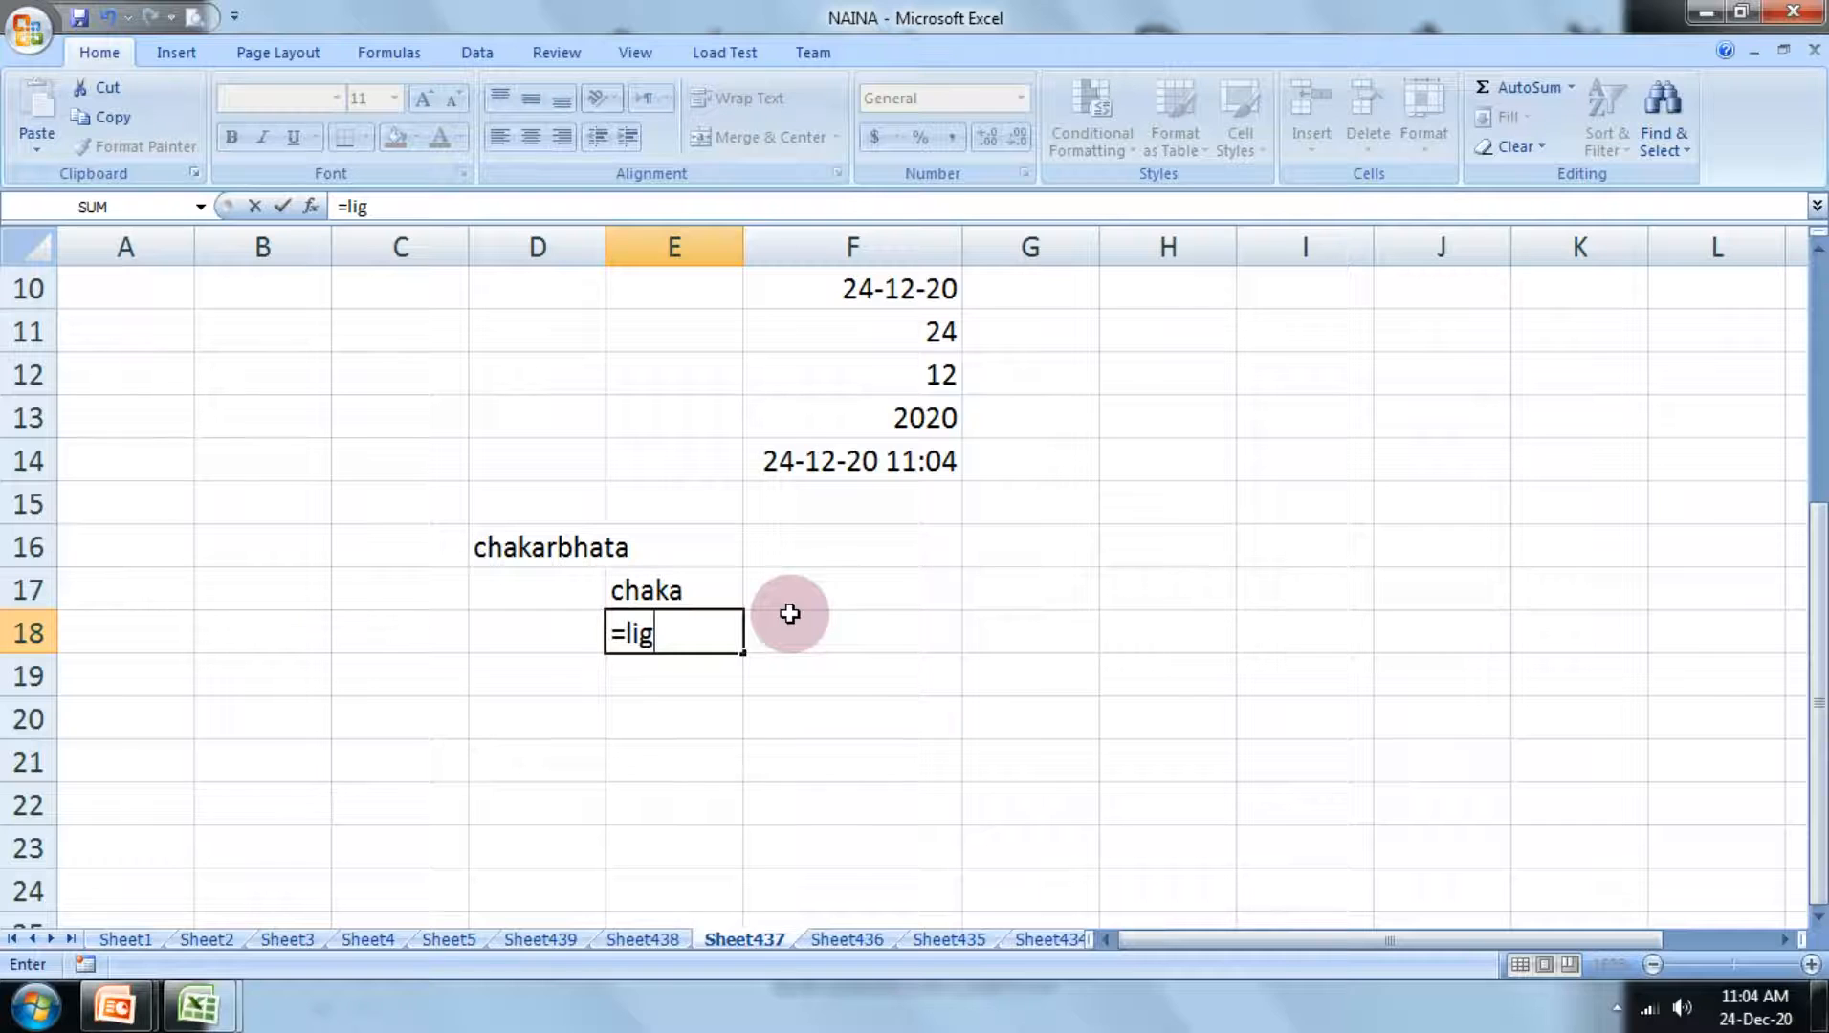
pyautogui.press('BackSpace')
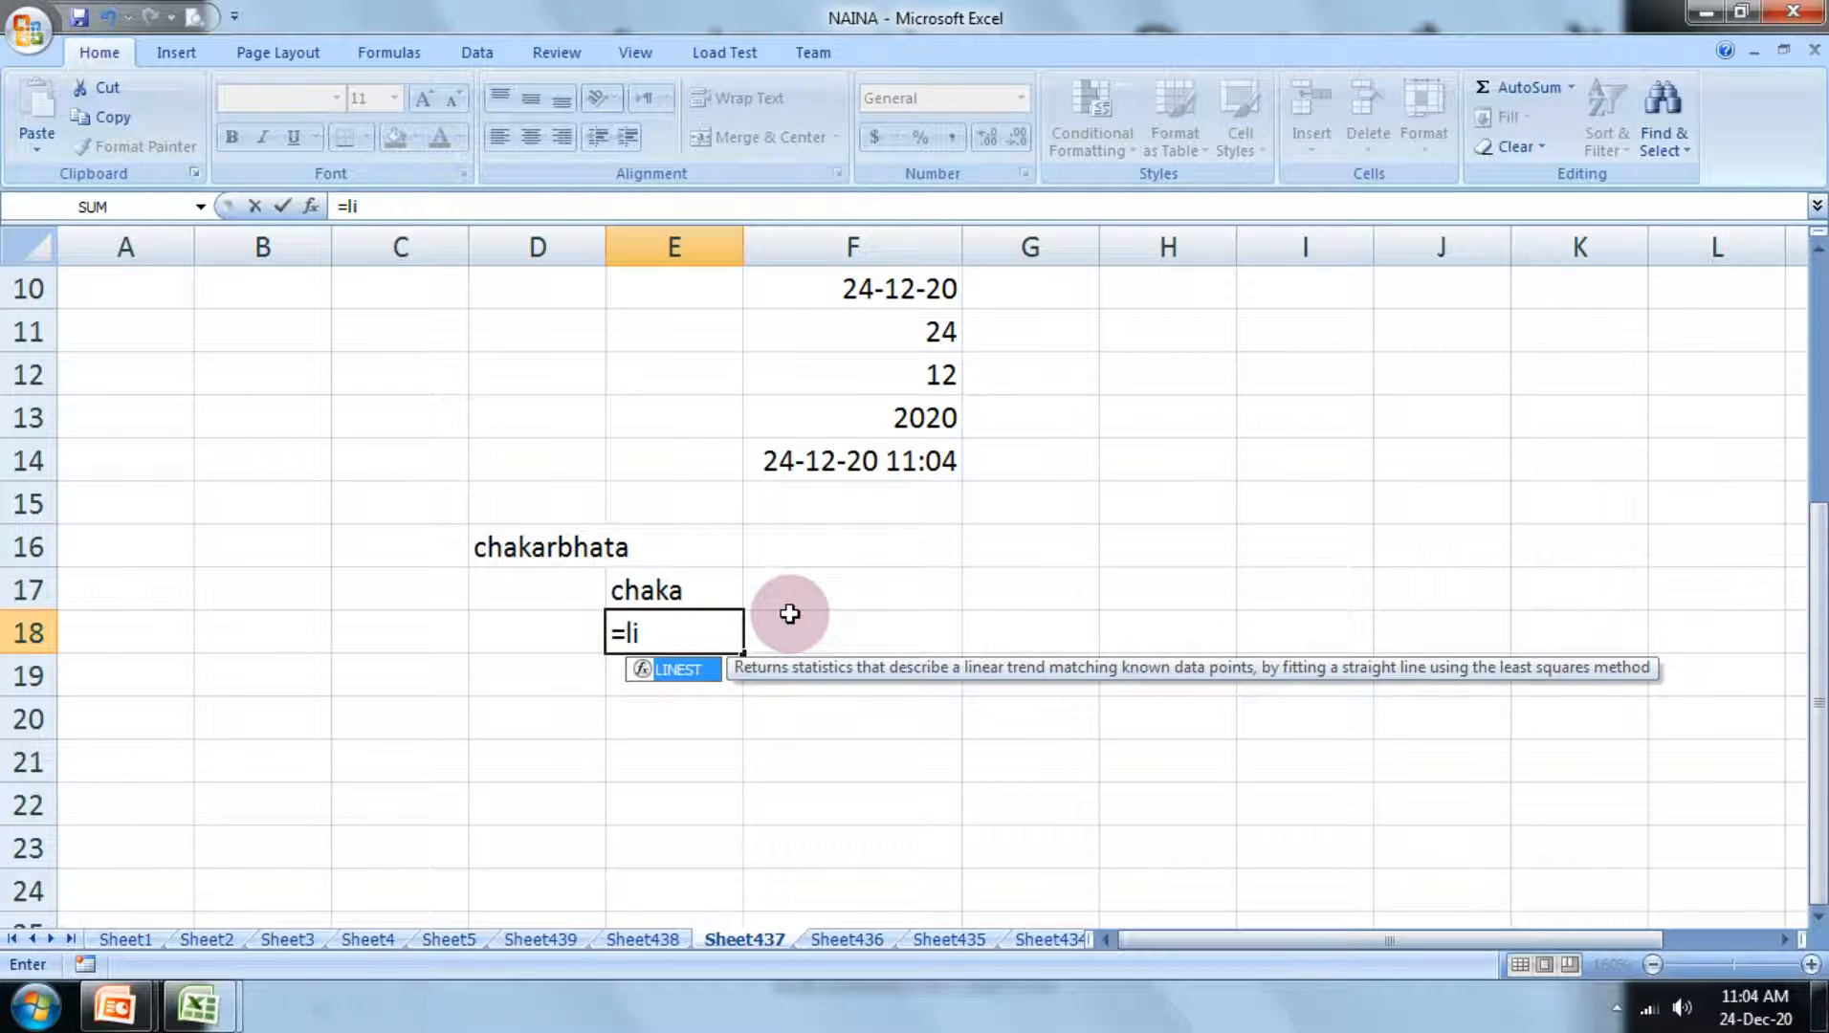
pyautogui.write('eft')
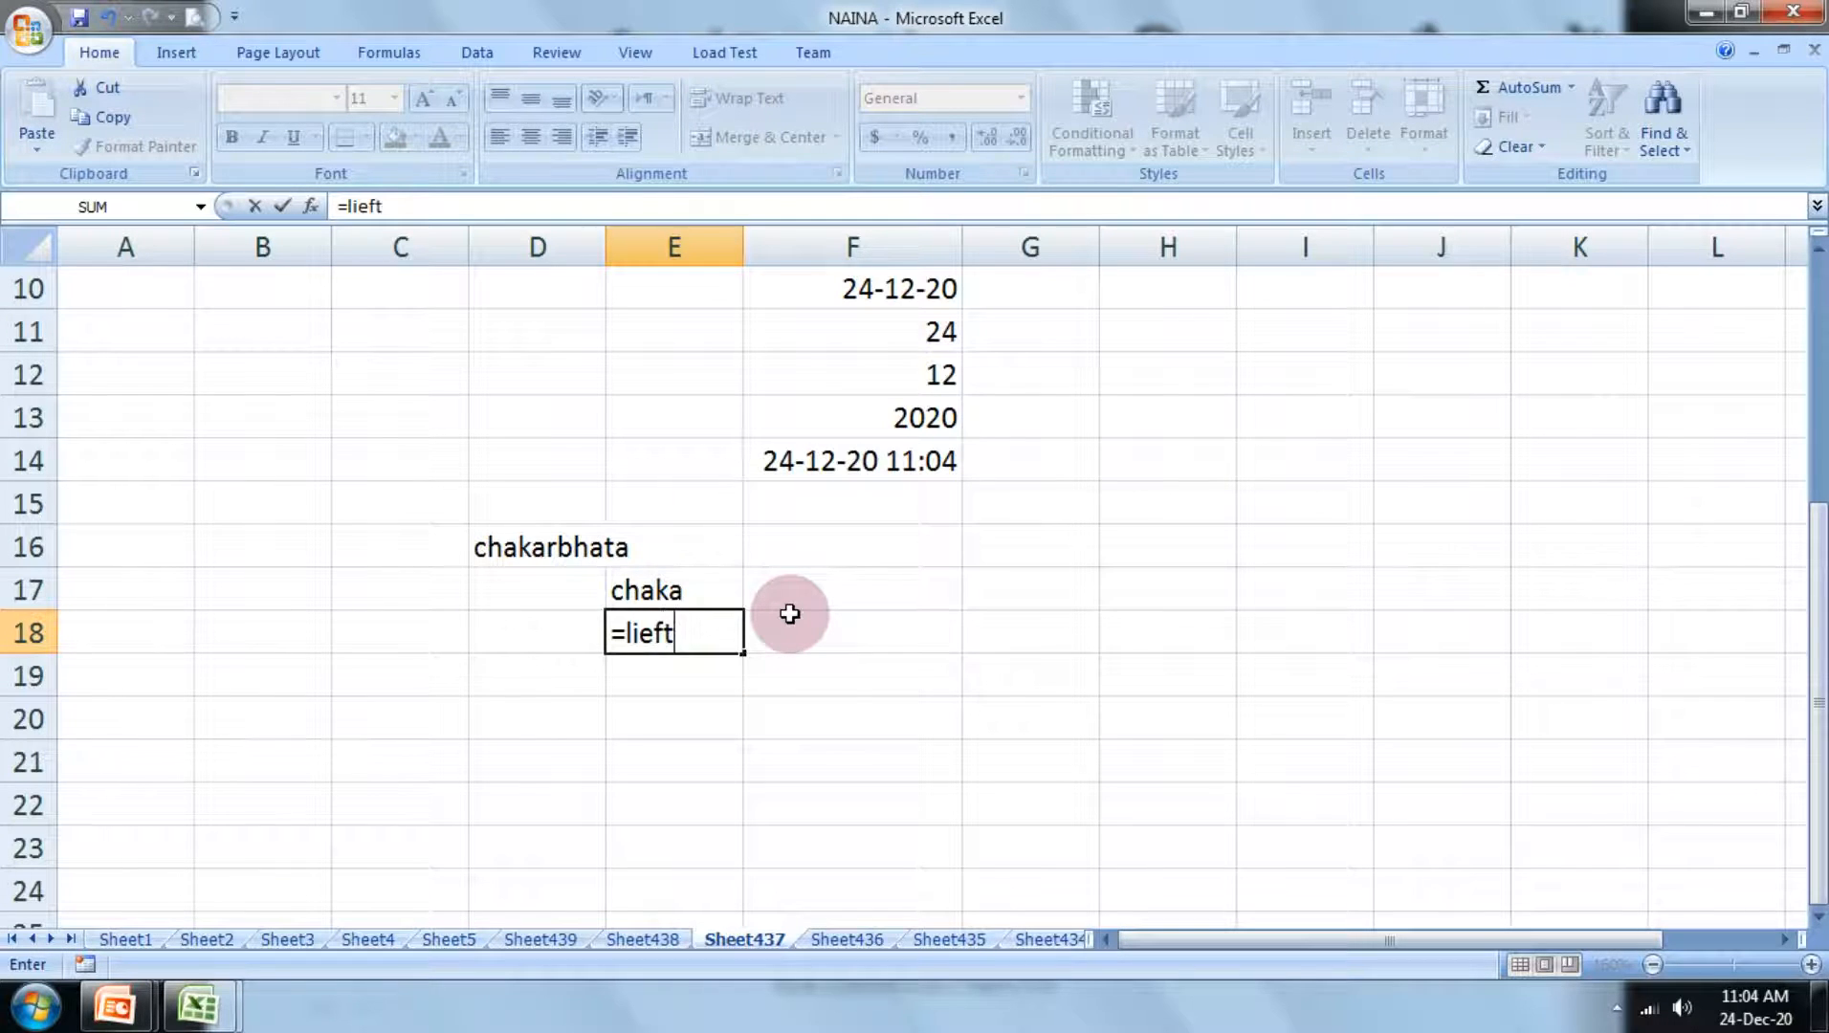
pyautogui.write('(')
pyautogui.click(802, 459)
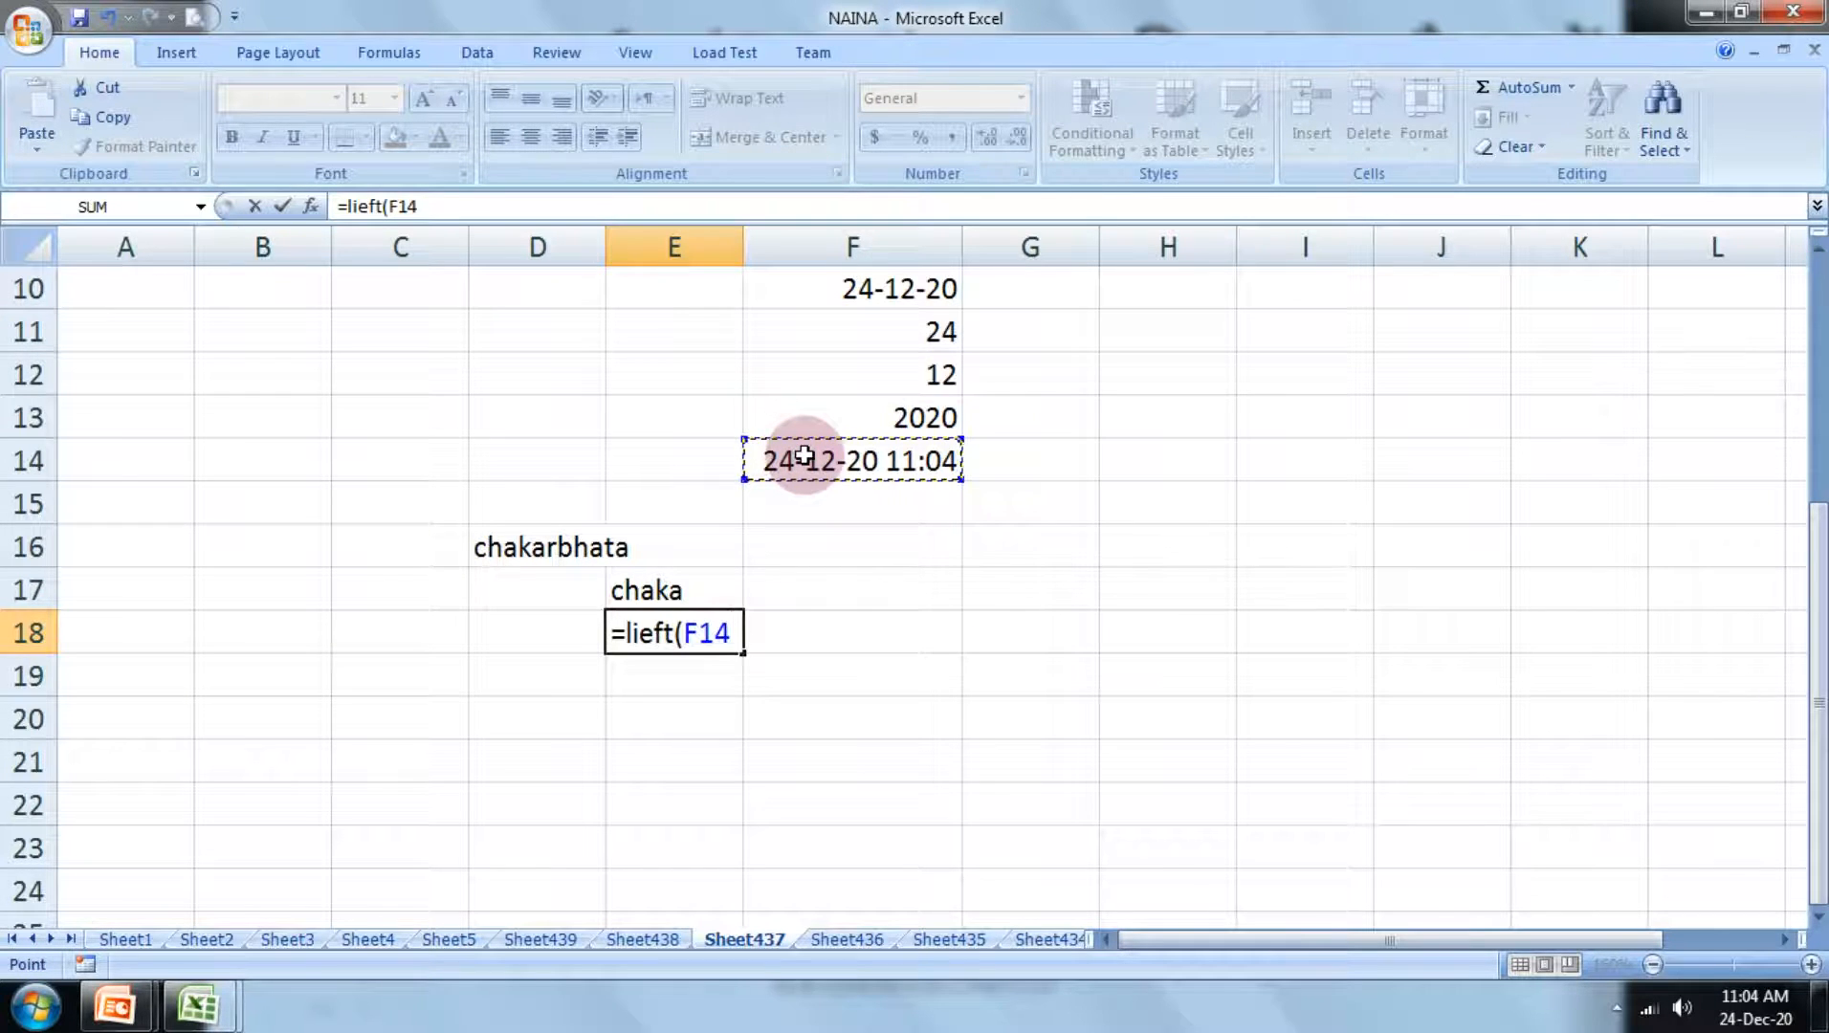
pyautogui.write(')')
pyautogui.press('Return')
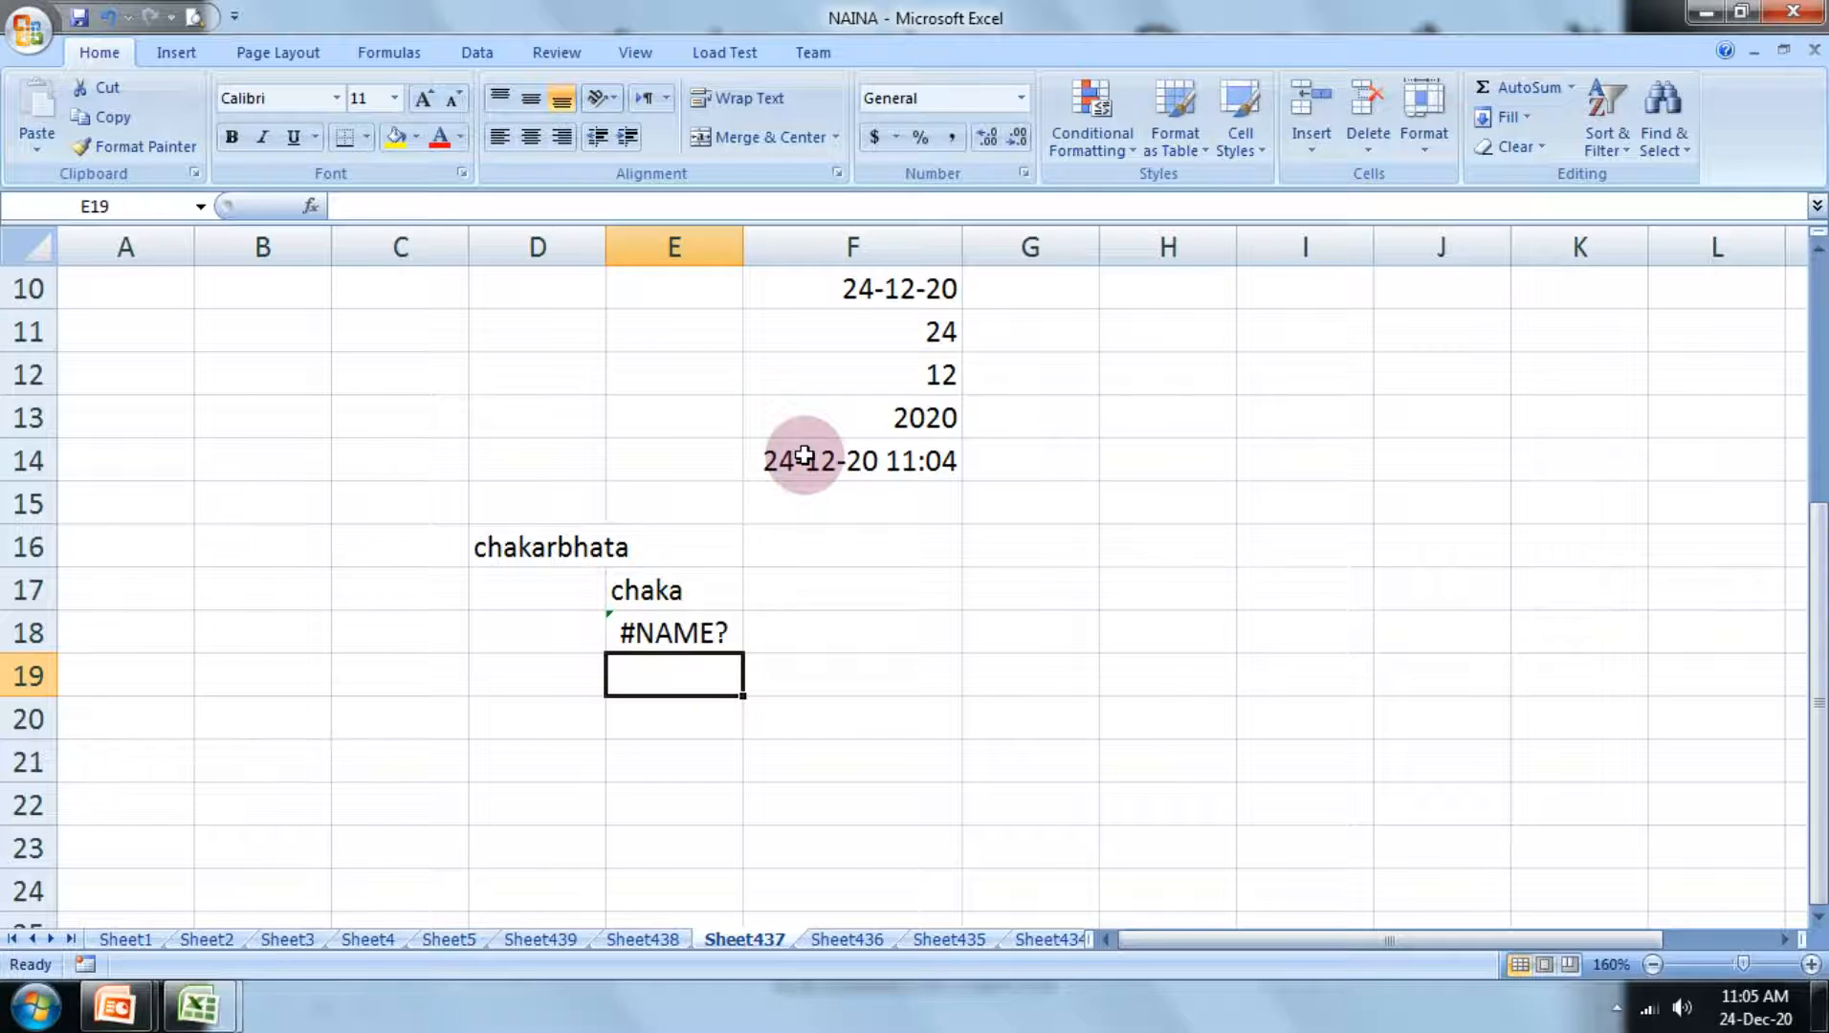
# Step: Replace the misspelled formula in cell E18 with =left(F14), referring to the date and time cell
pyautogui.press('Up')
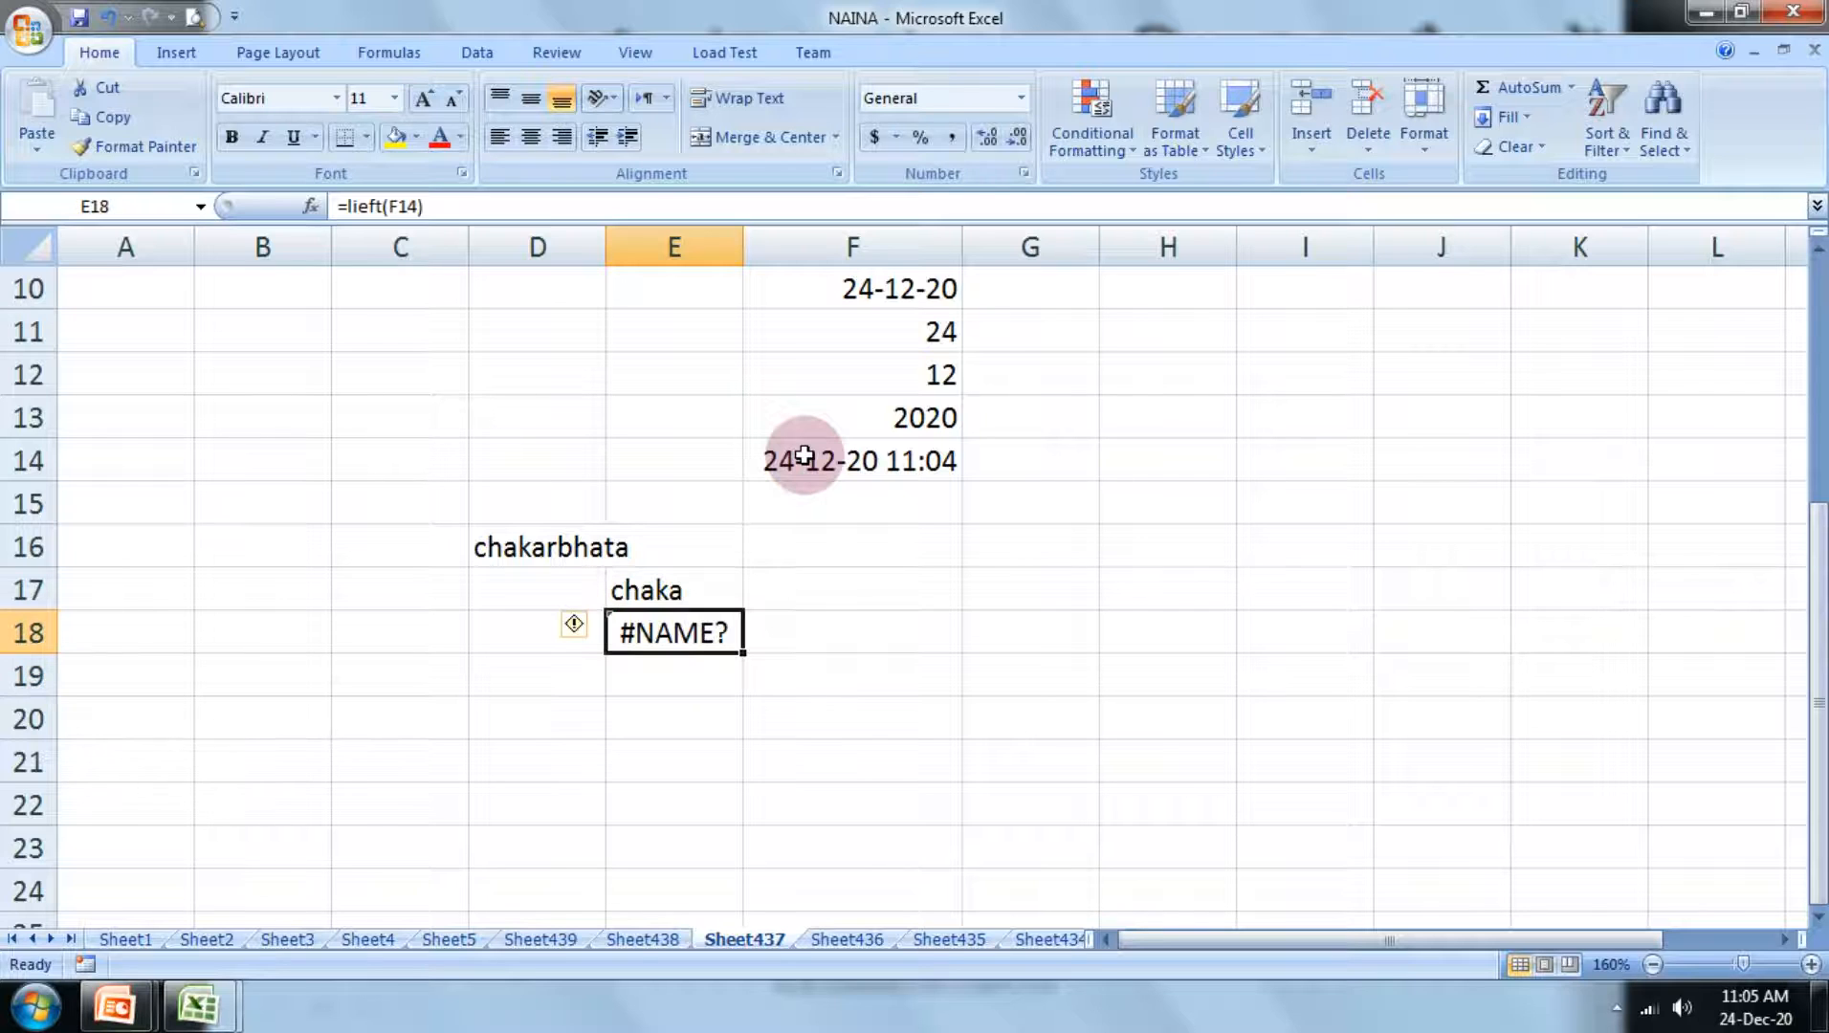
pyautogui.write('=l')
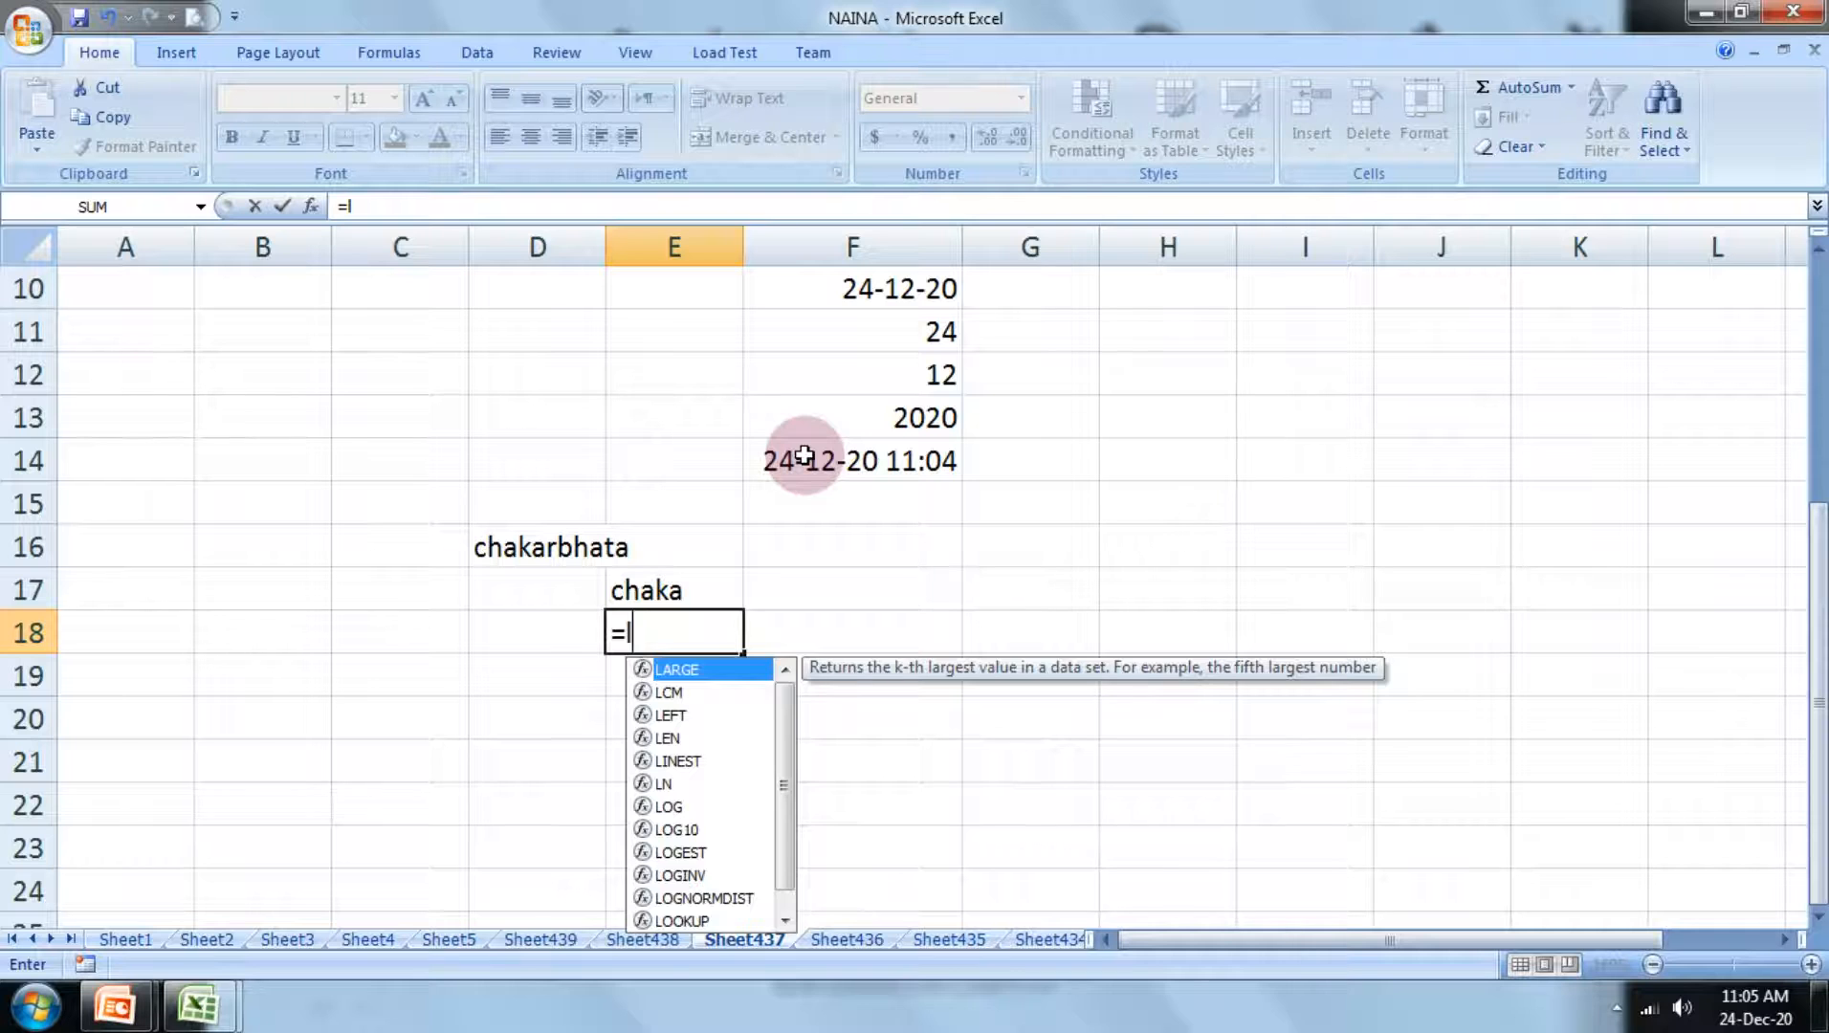
pyautogui.write('eft(')
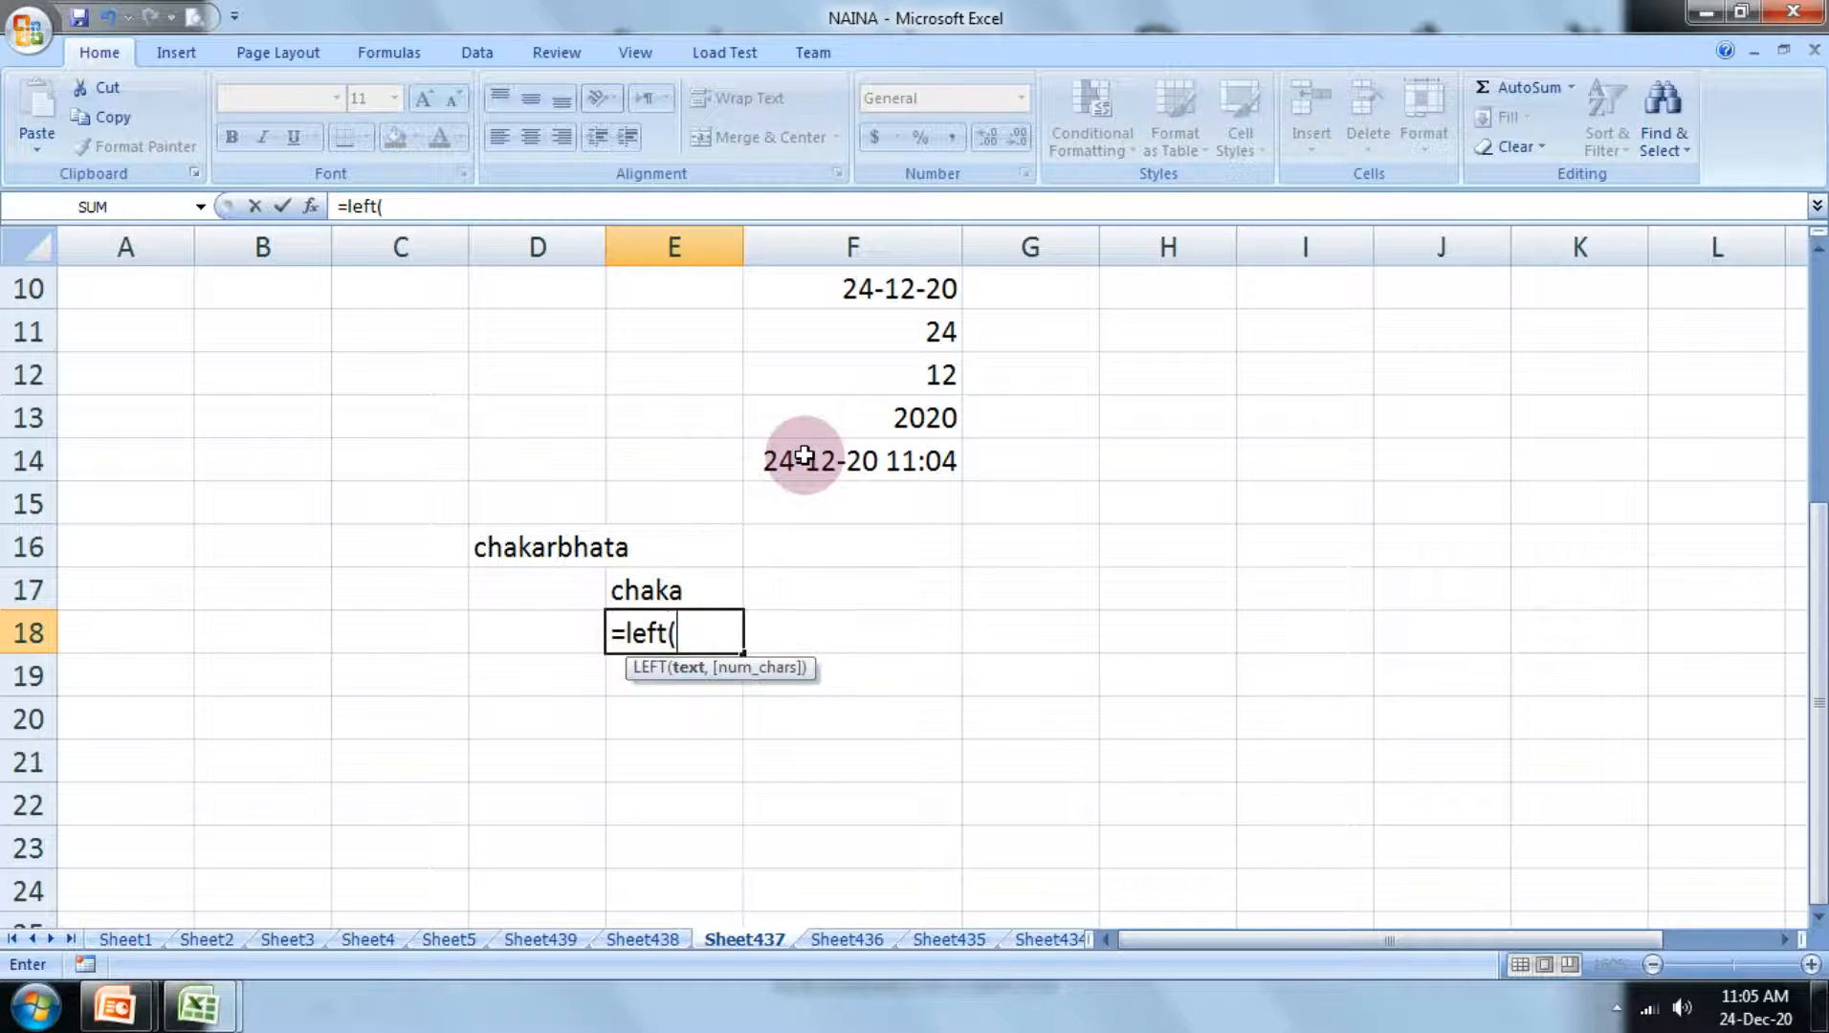
pyautogui.click(848, 469)
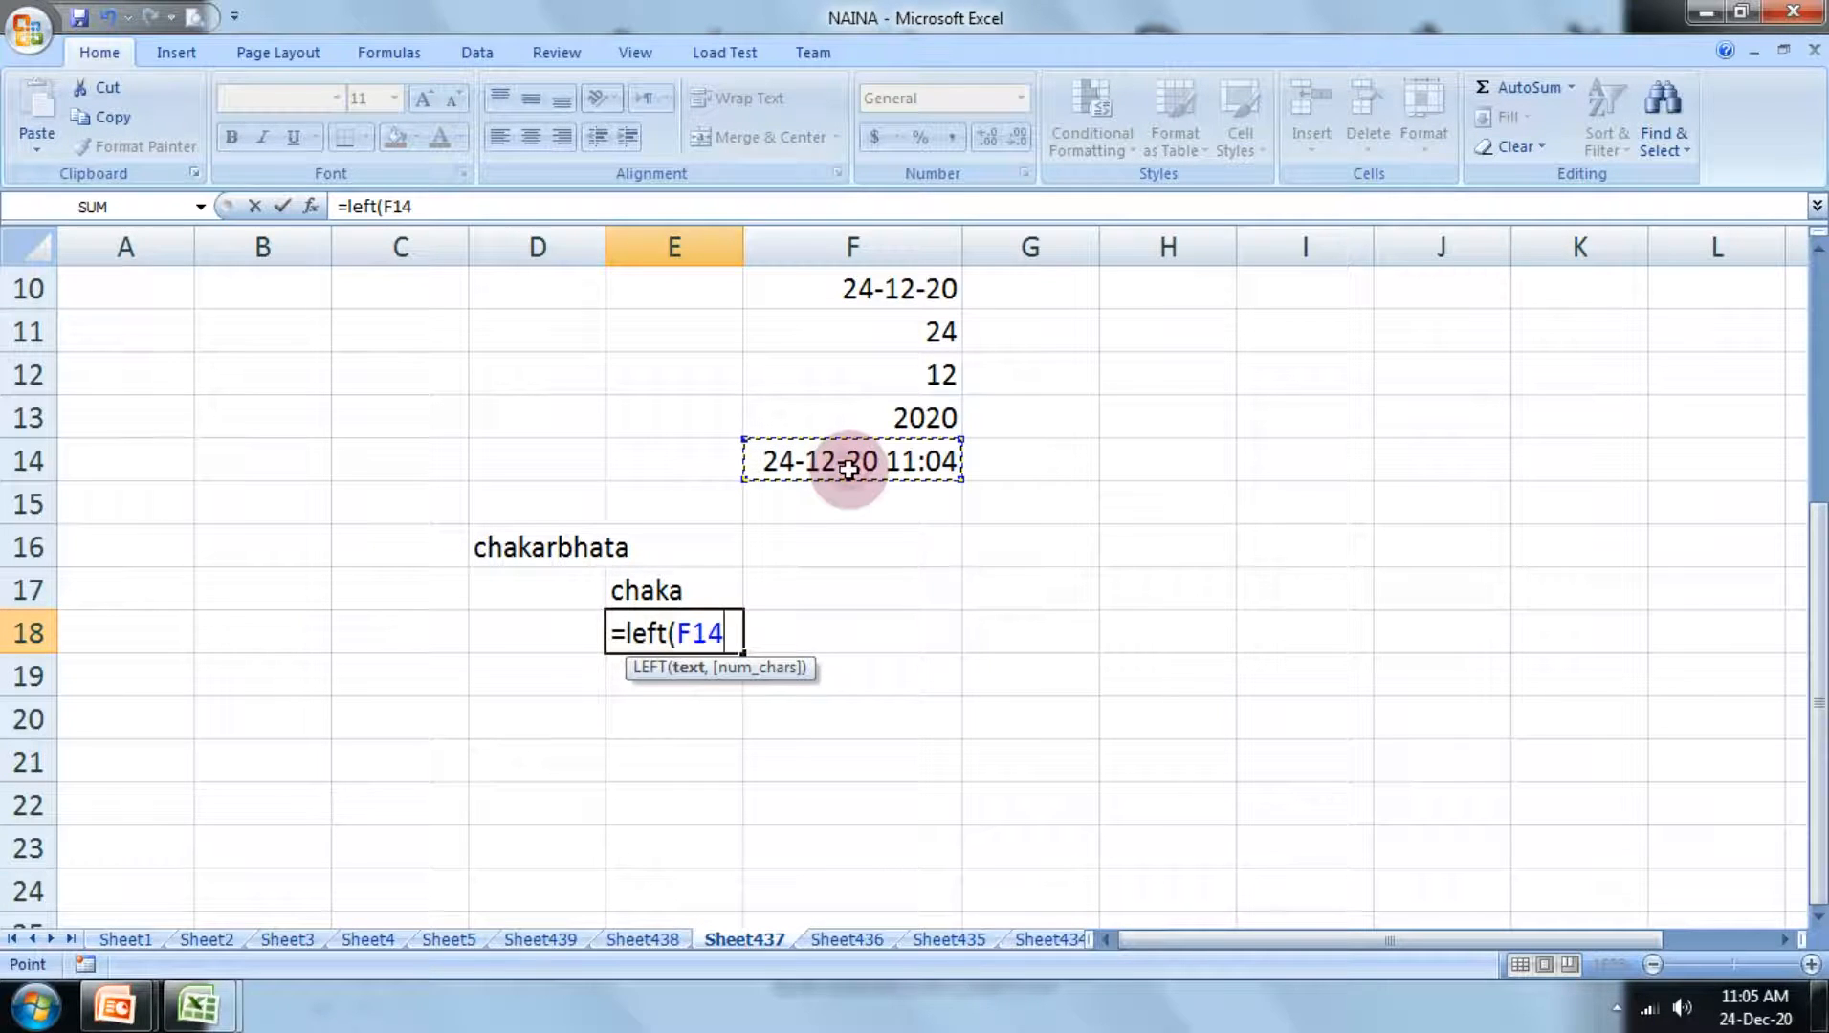
pyautogui.write(')')
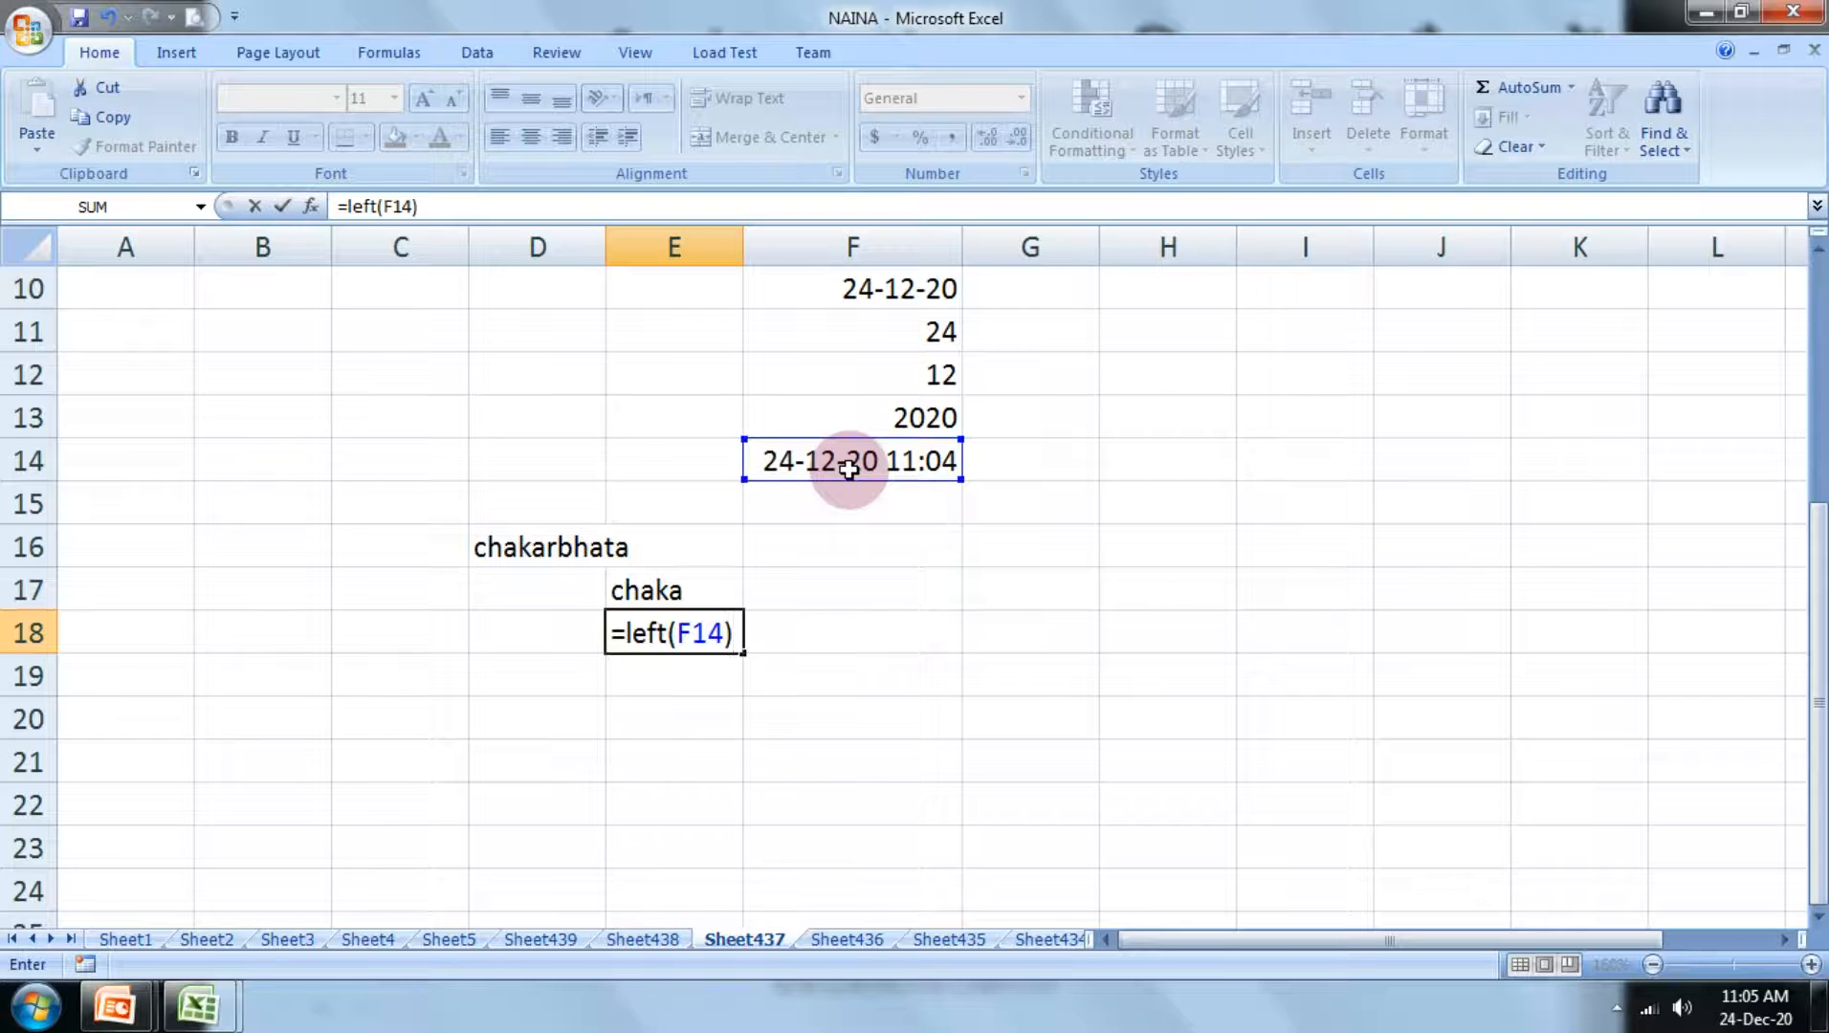
pyautogui.press('Return')
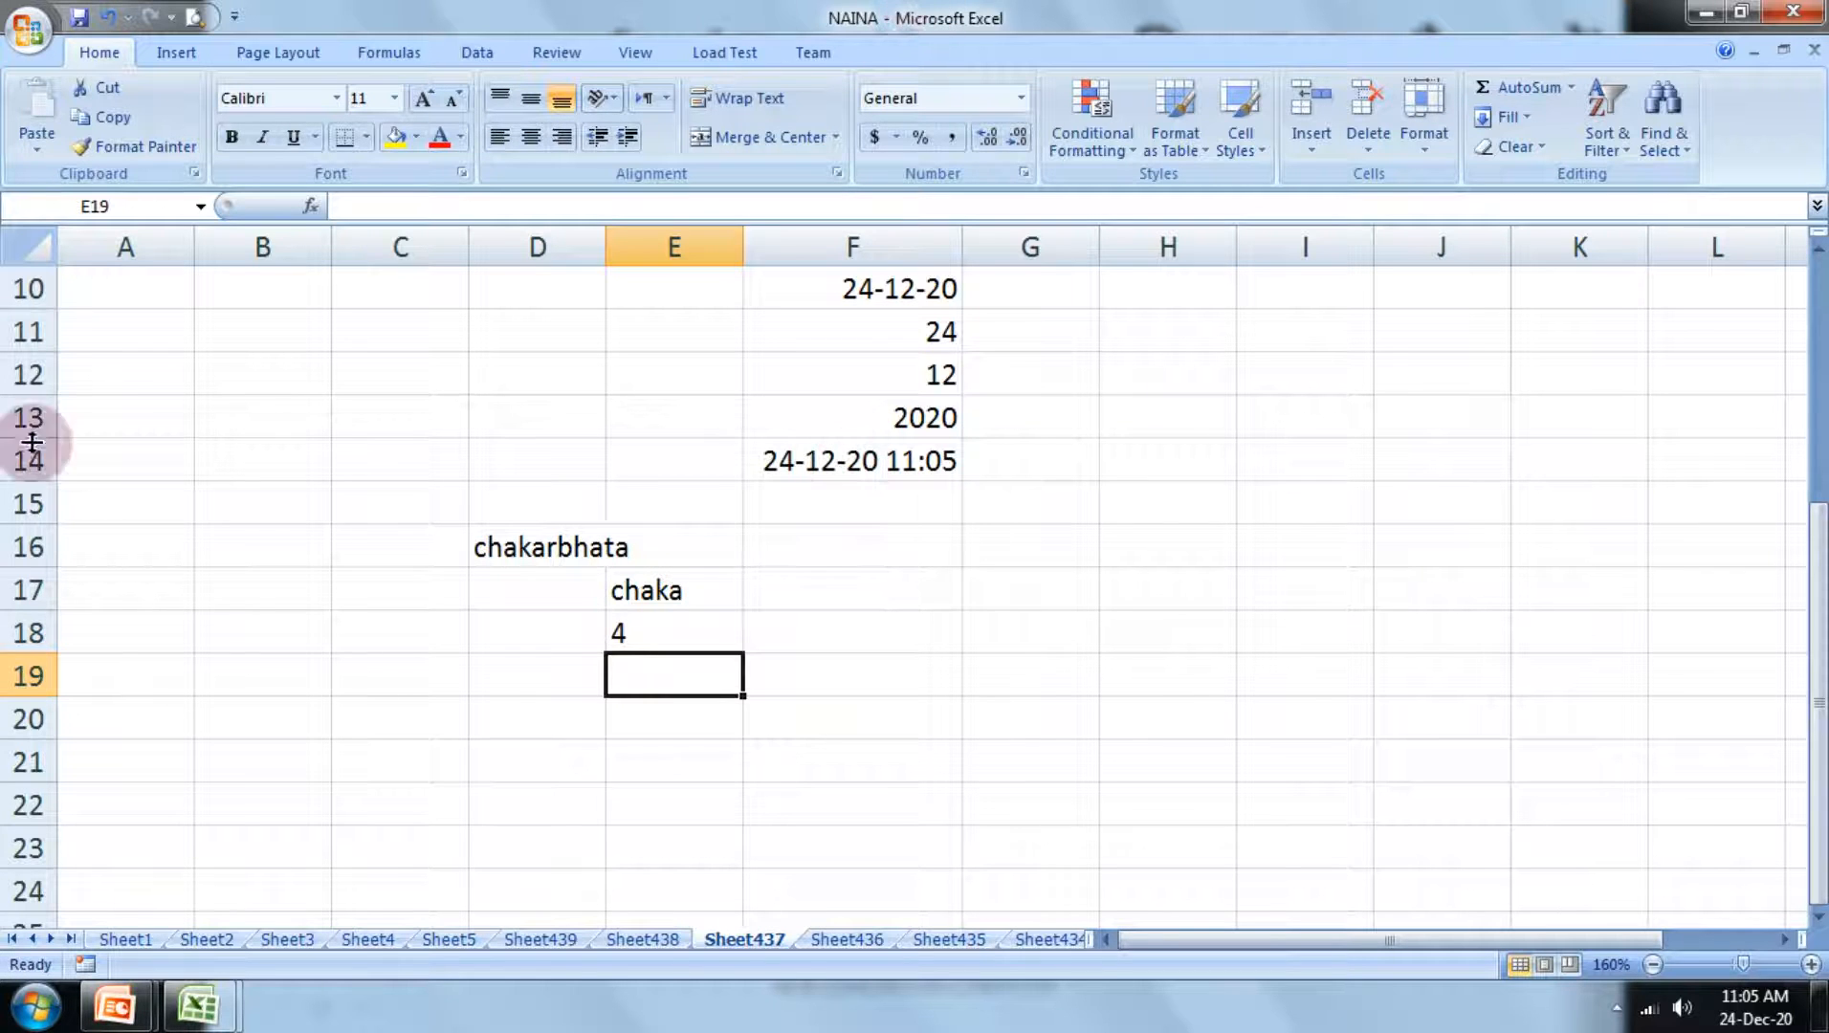
# Step: Enter the formula =left(F13) in cell E19 to extract the first character of the year
pyautogui.click(840, 481)
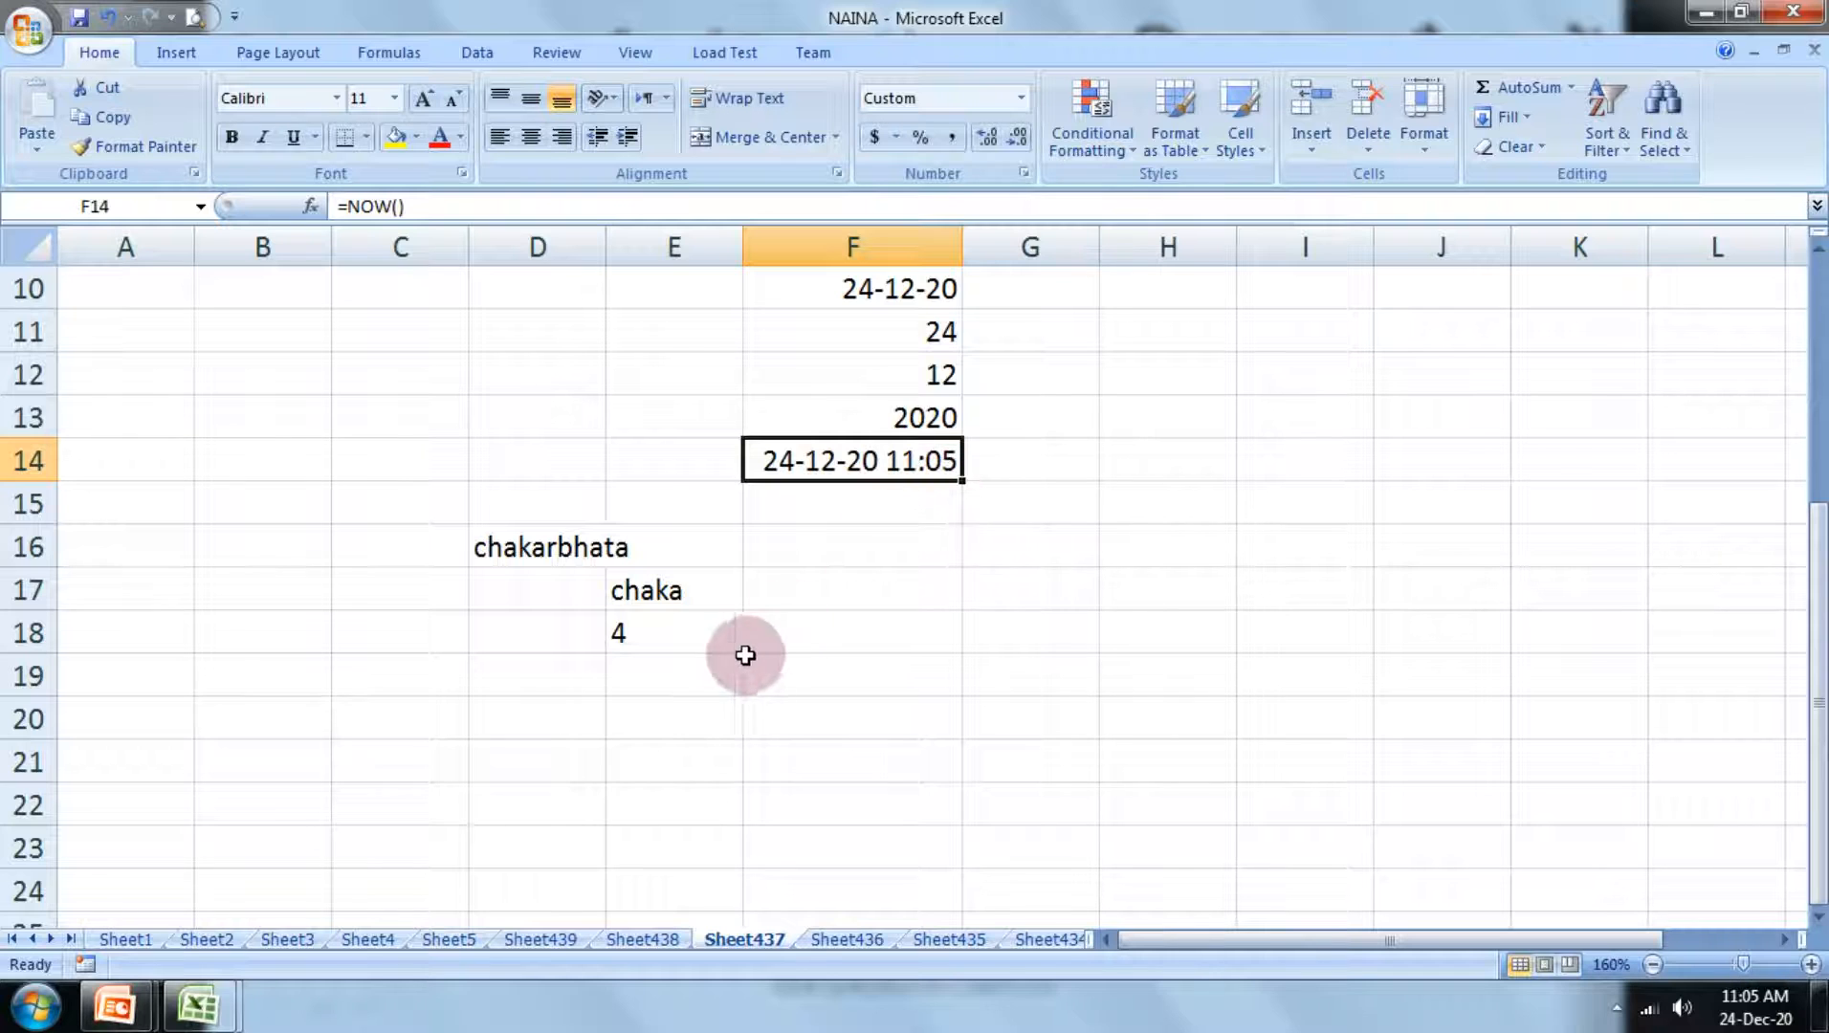
pyautogui.click(686, 665)
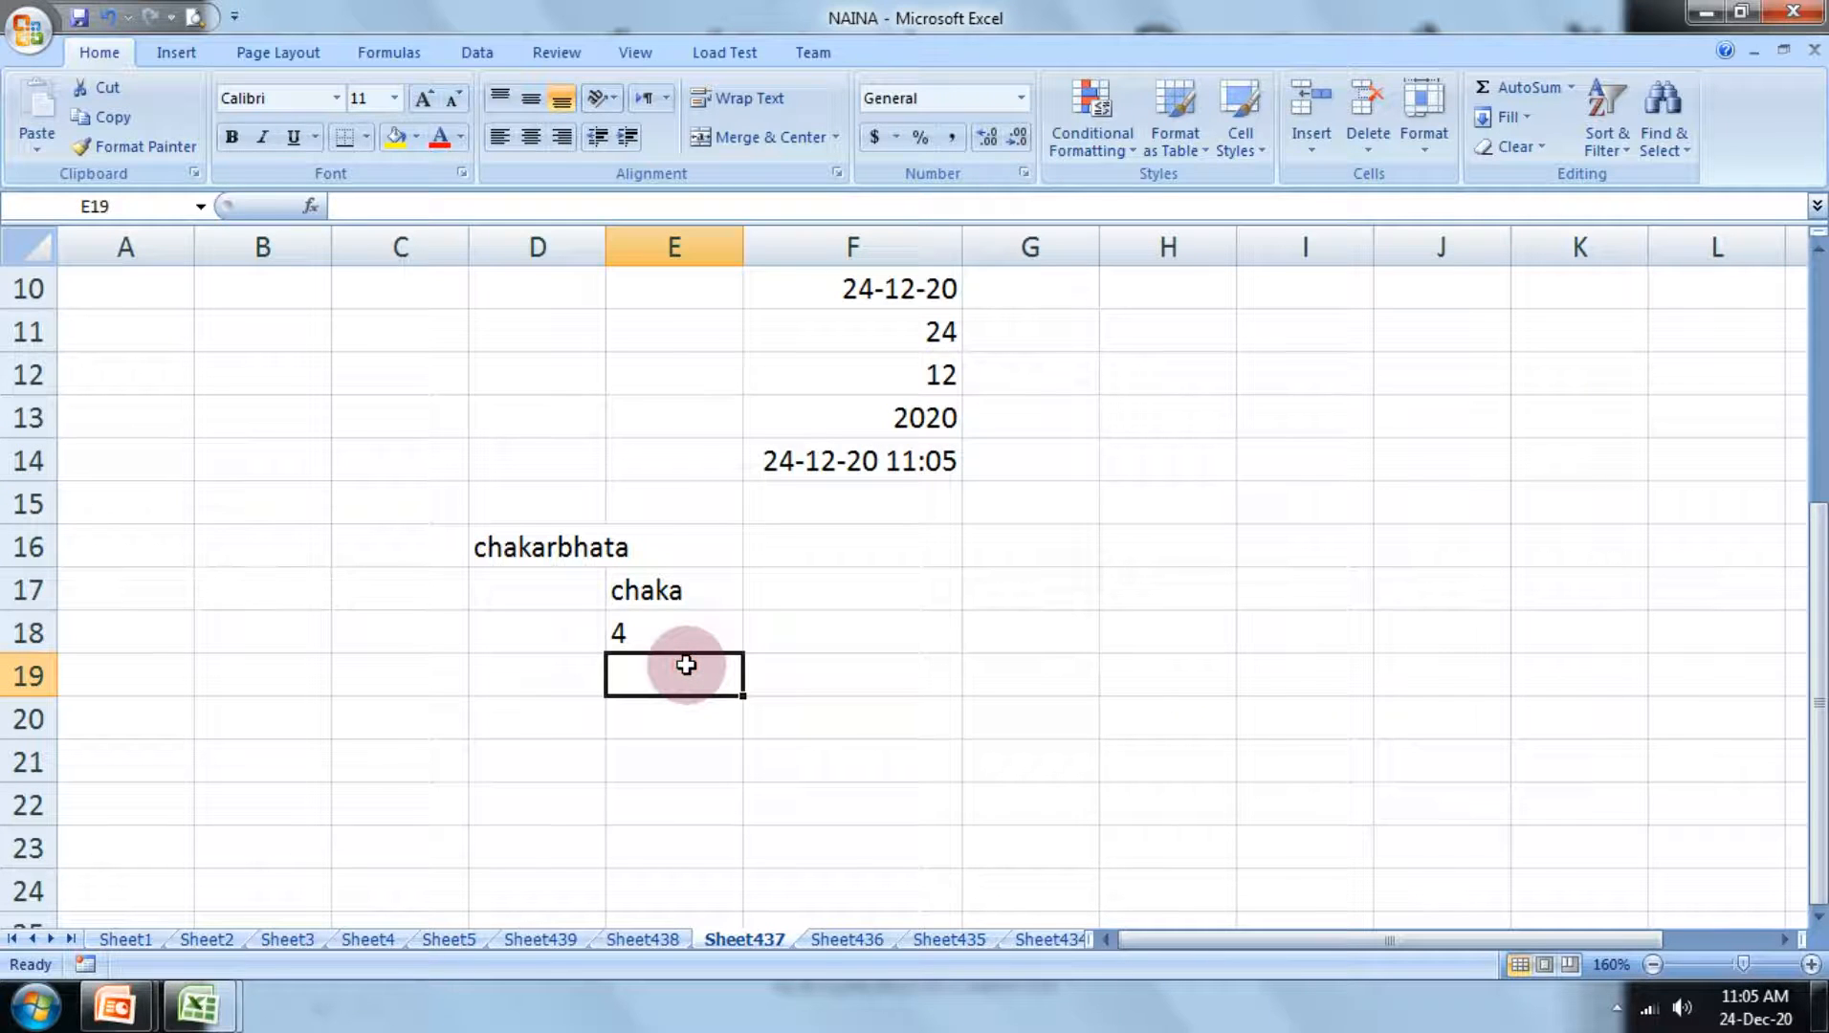
pyautogui.write('=')
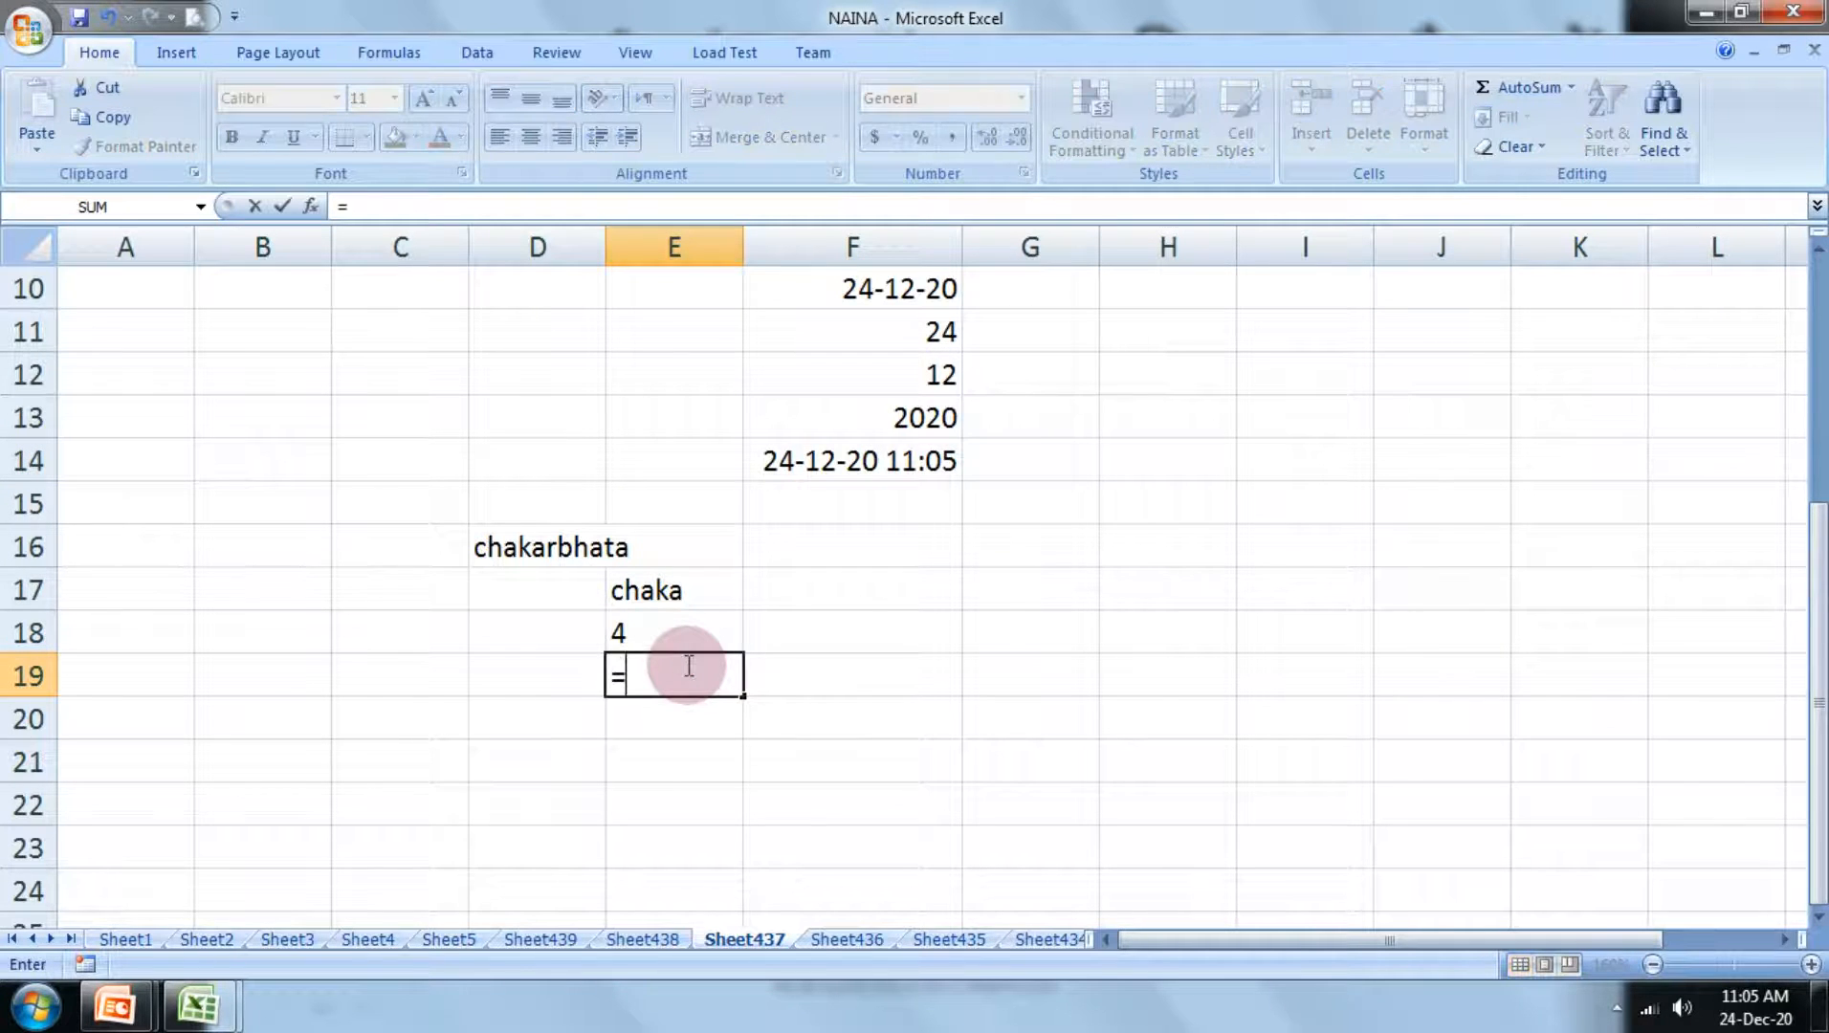
pyautogui.write('left(')
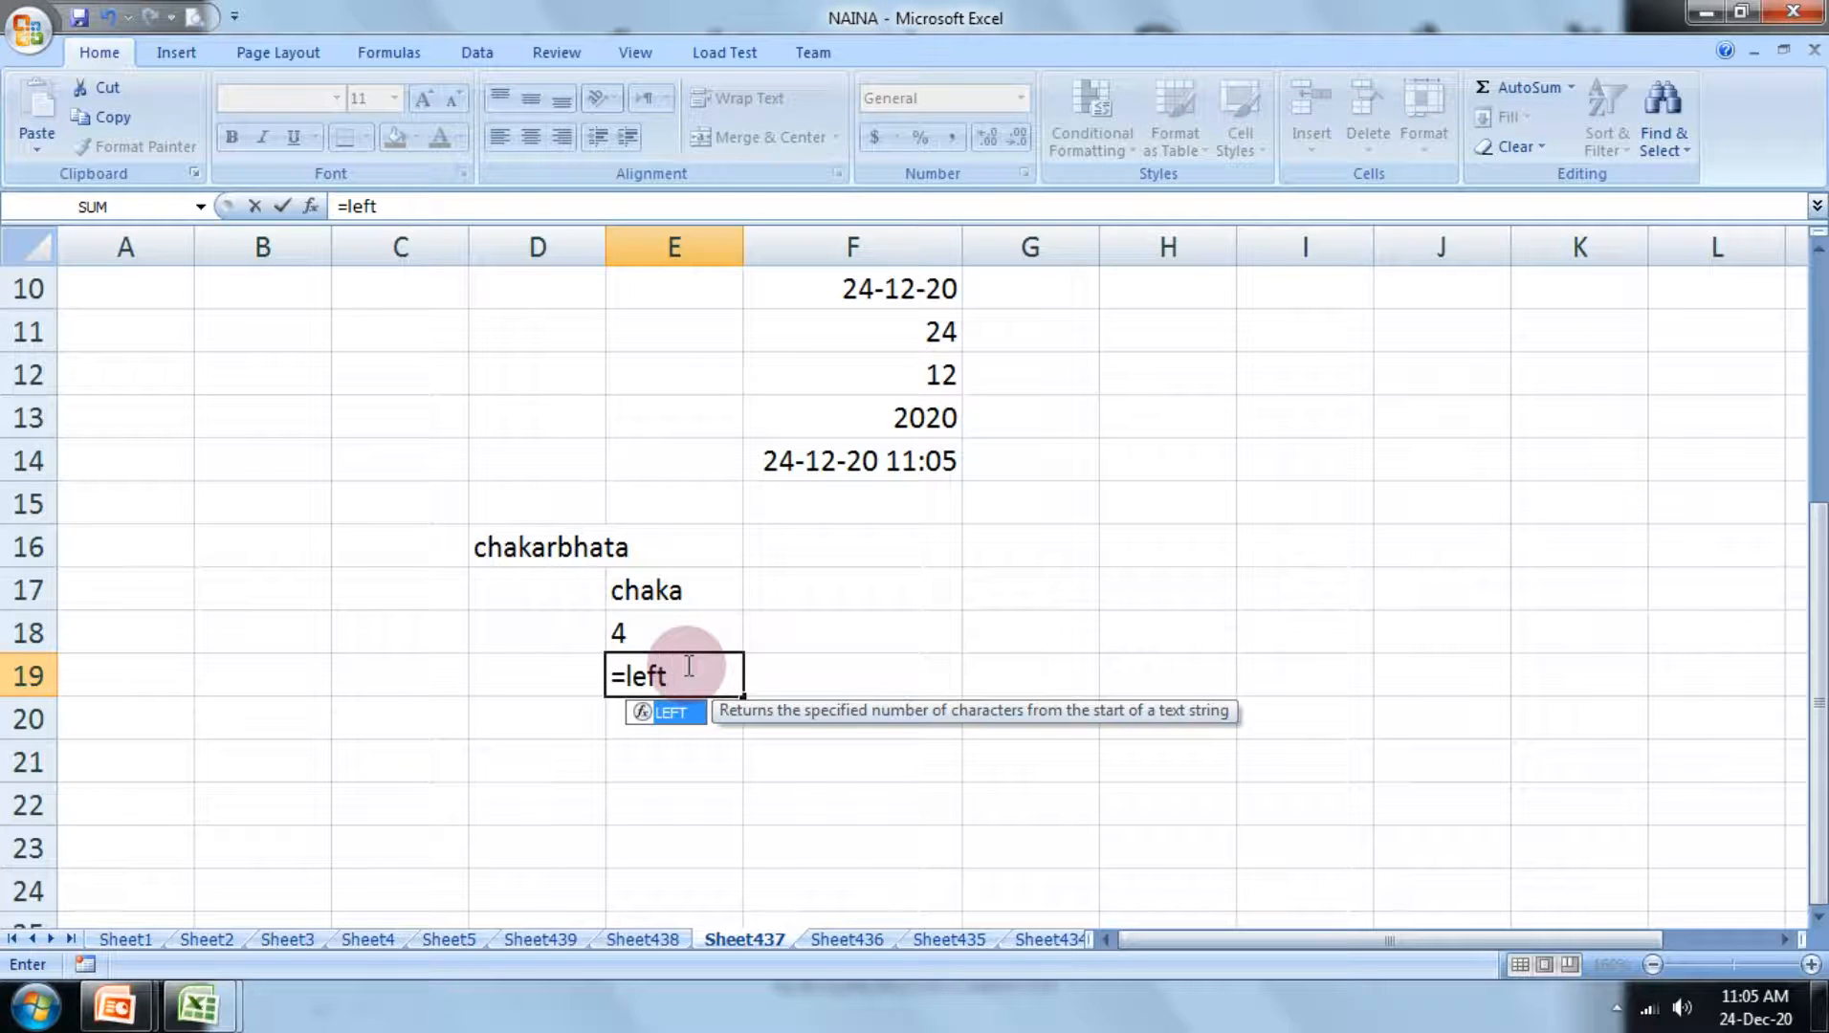
pyautogui.click(885, 413)
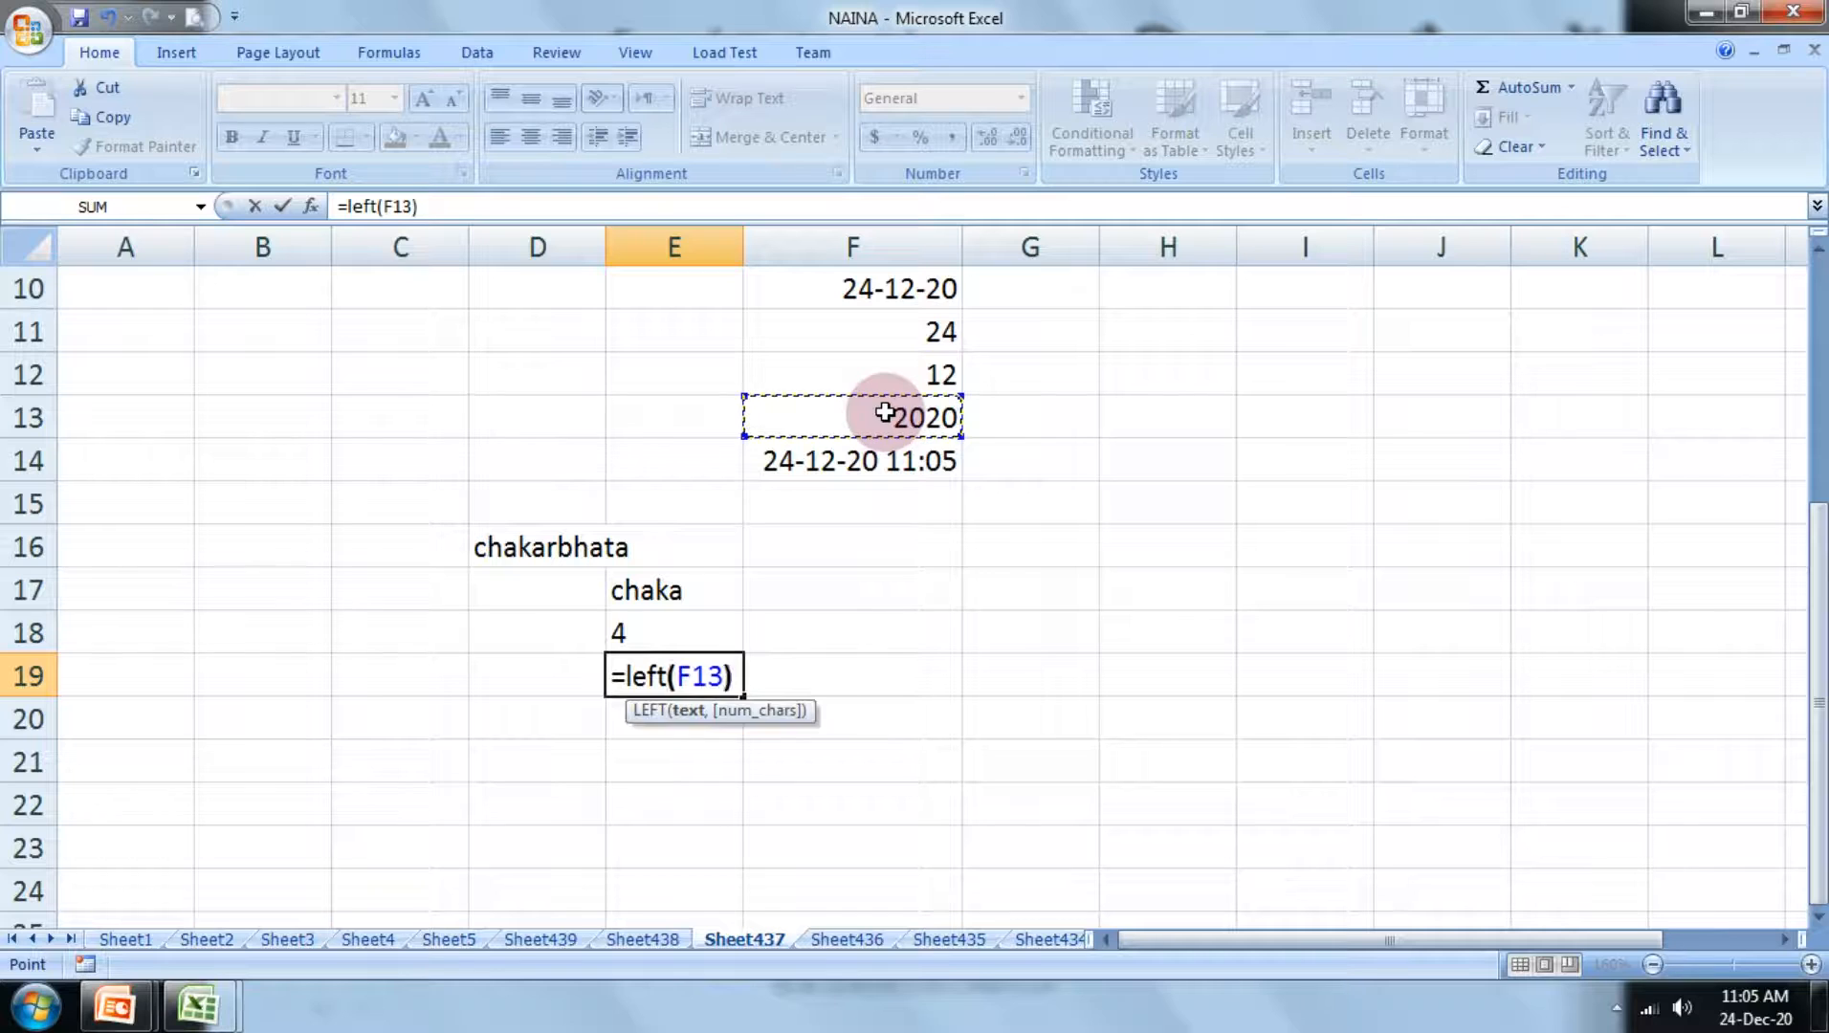
pyautogui.write(')')
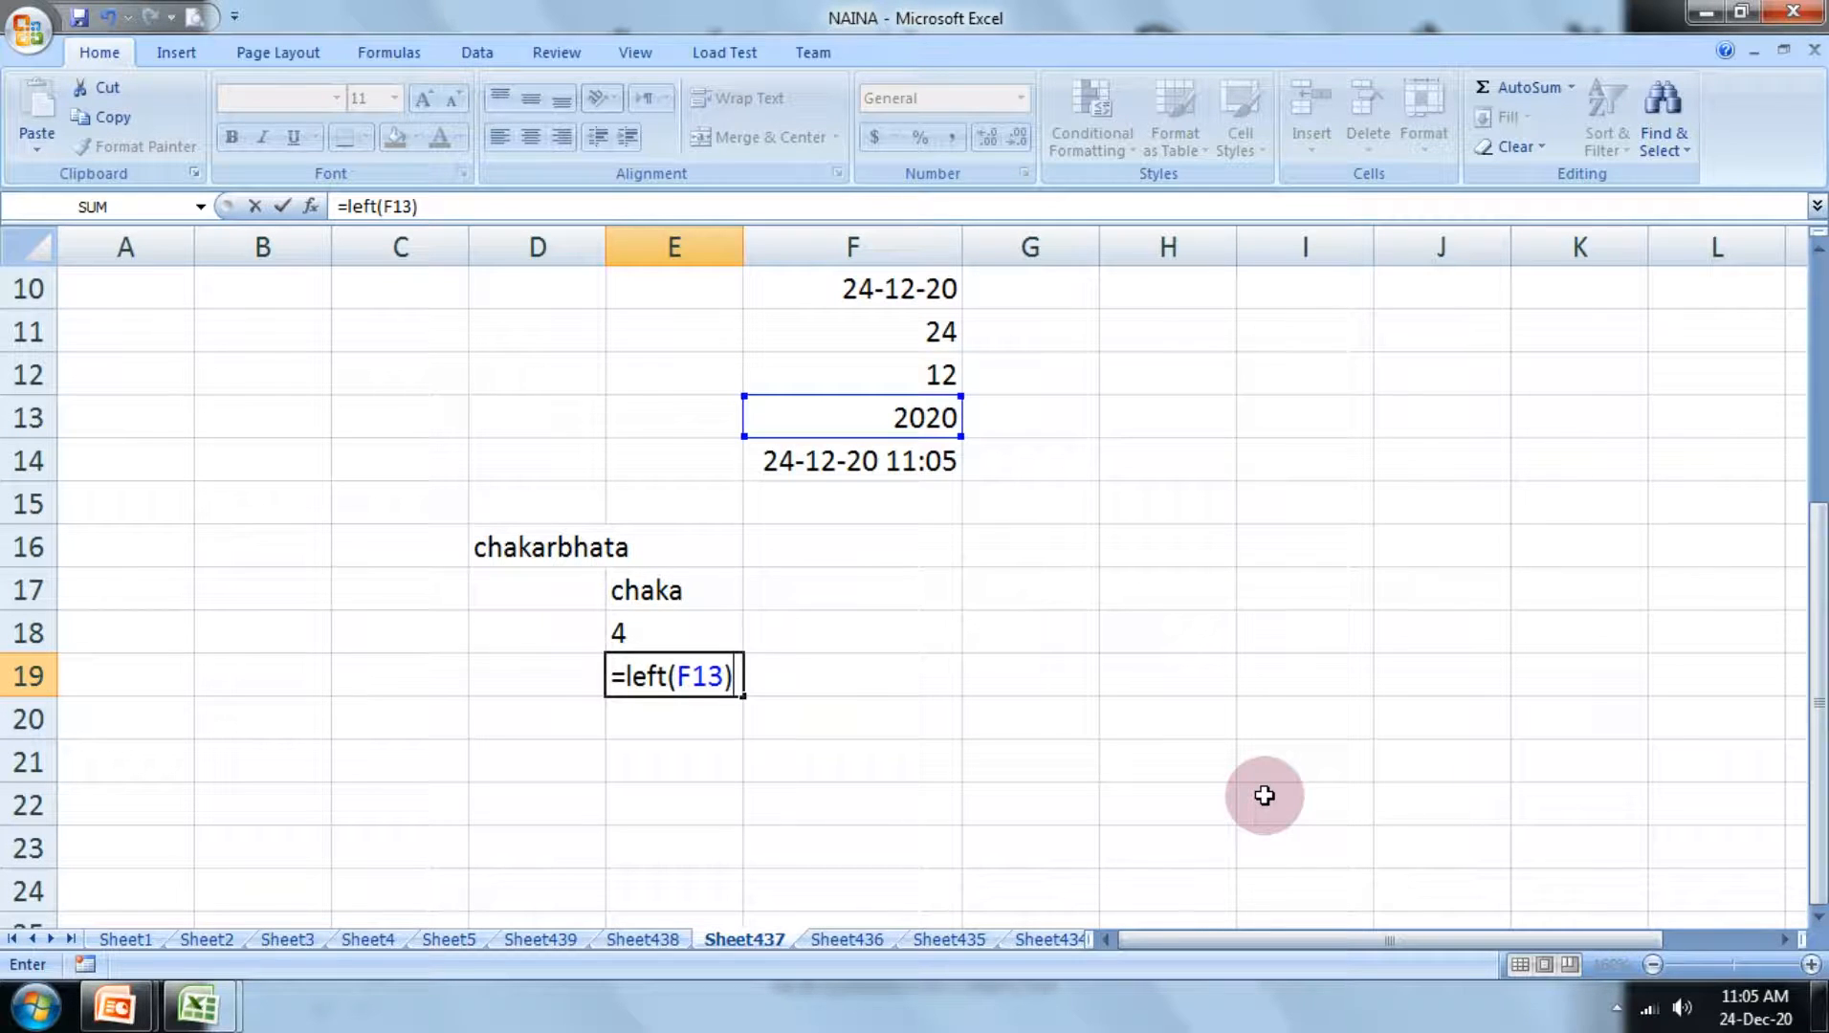
pyautogui.press('Return')
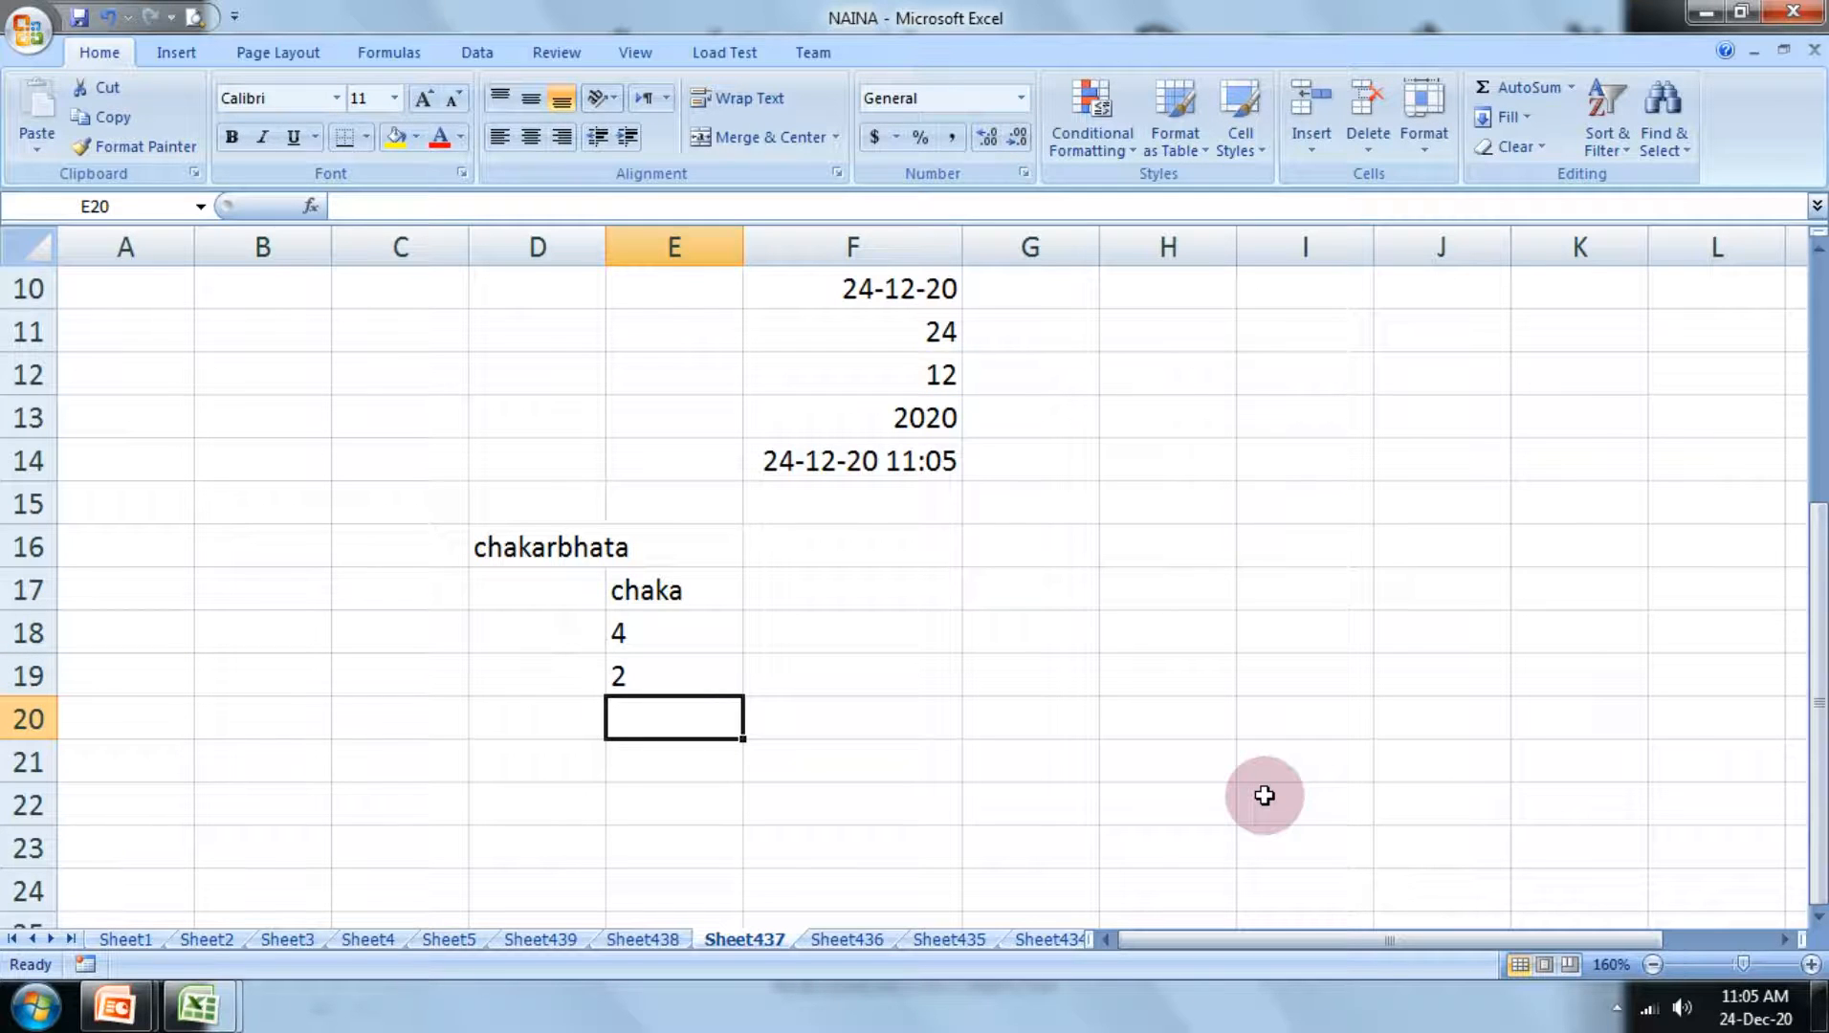
# Step: Enter the formula =left(F10) in cell E20 to extract the first character of the date
pyautogui.write('=le')
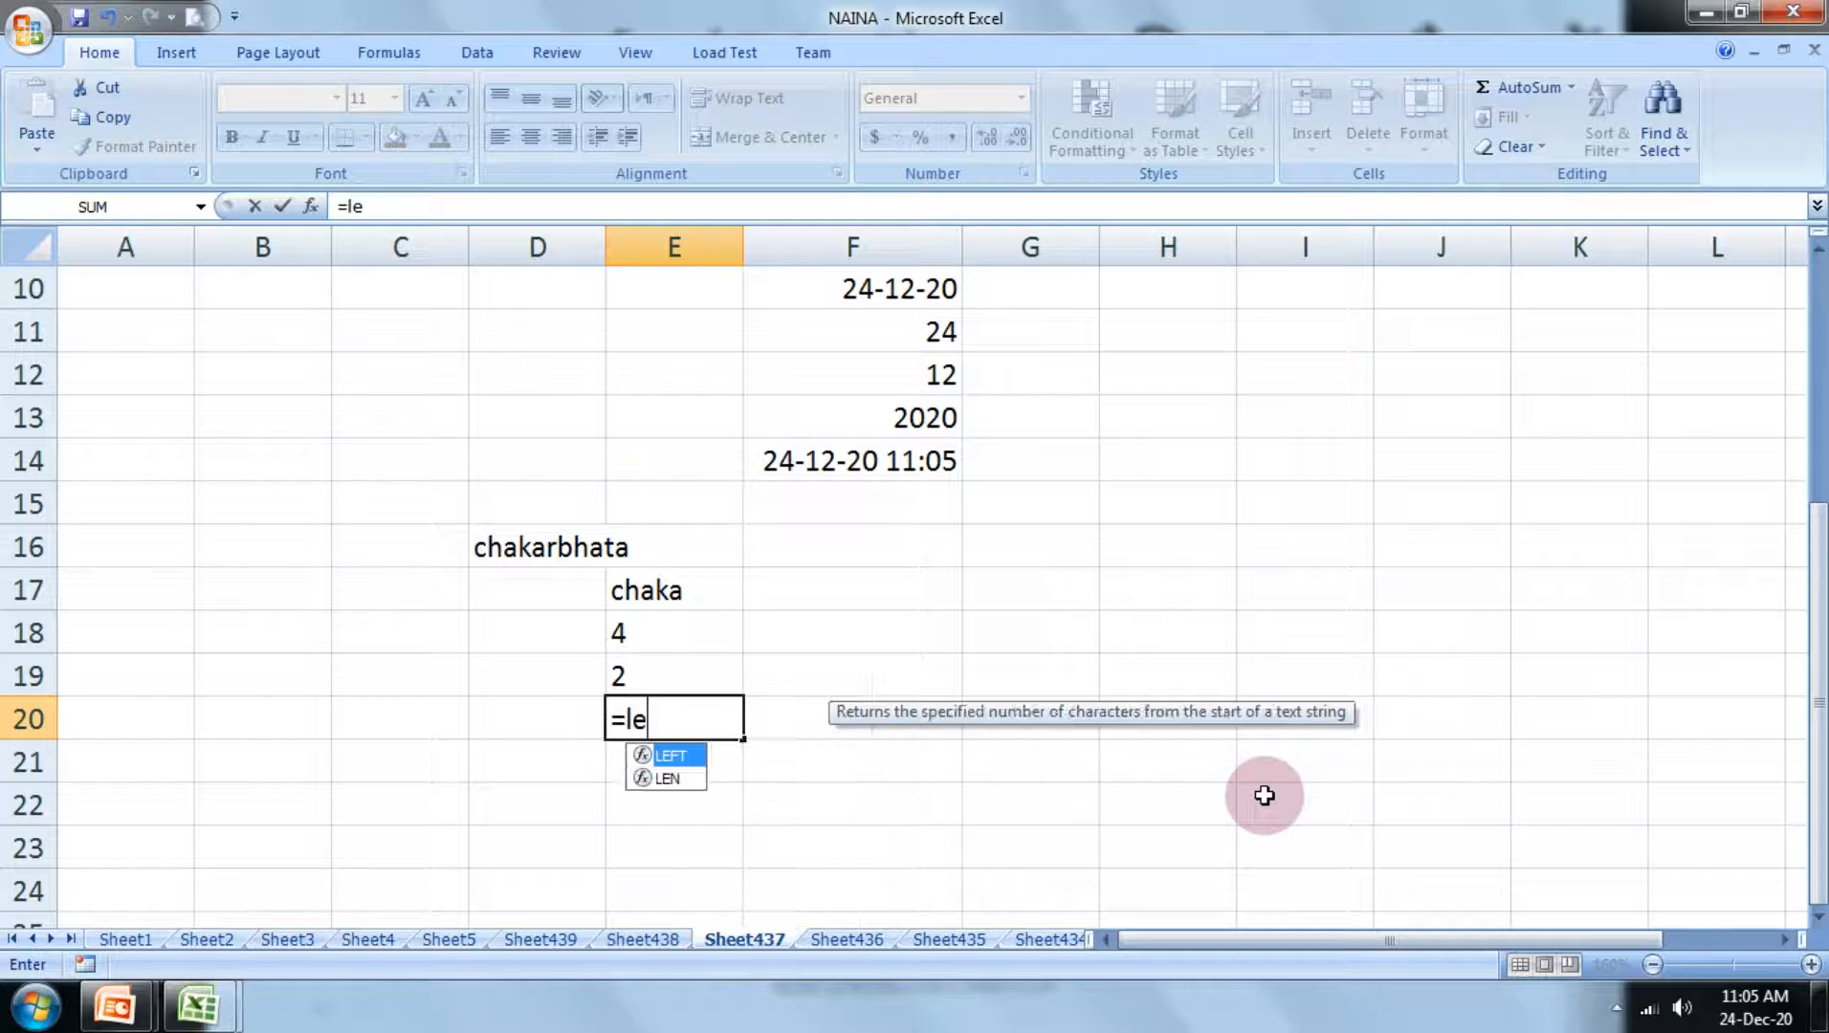
pyautogui.write('ft(')
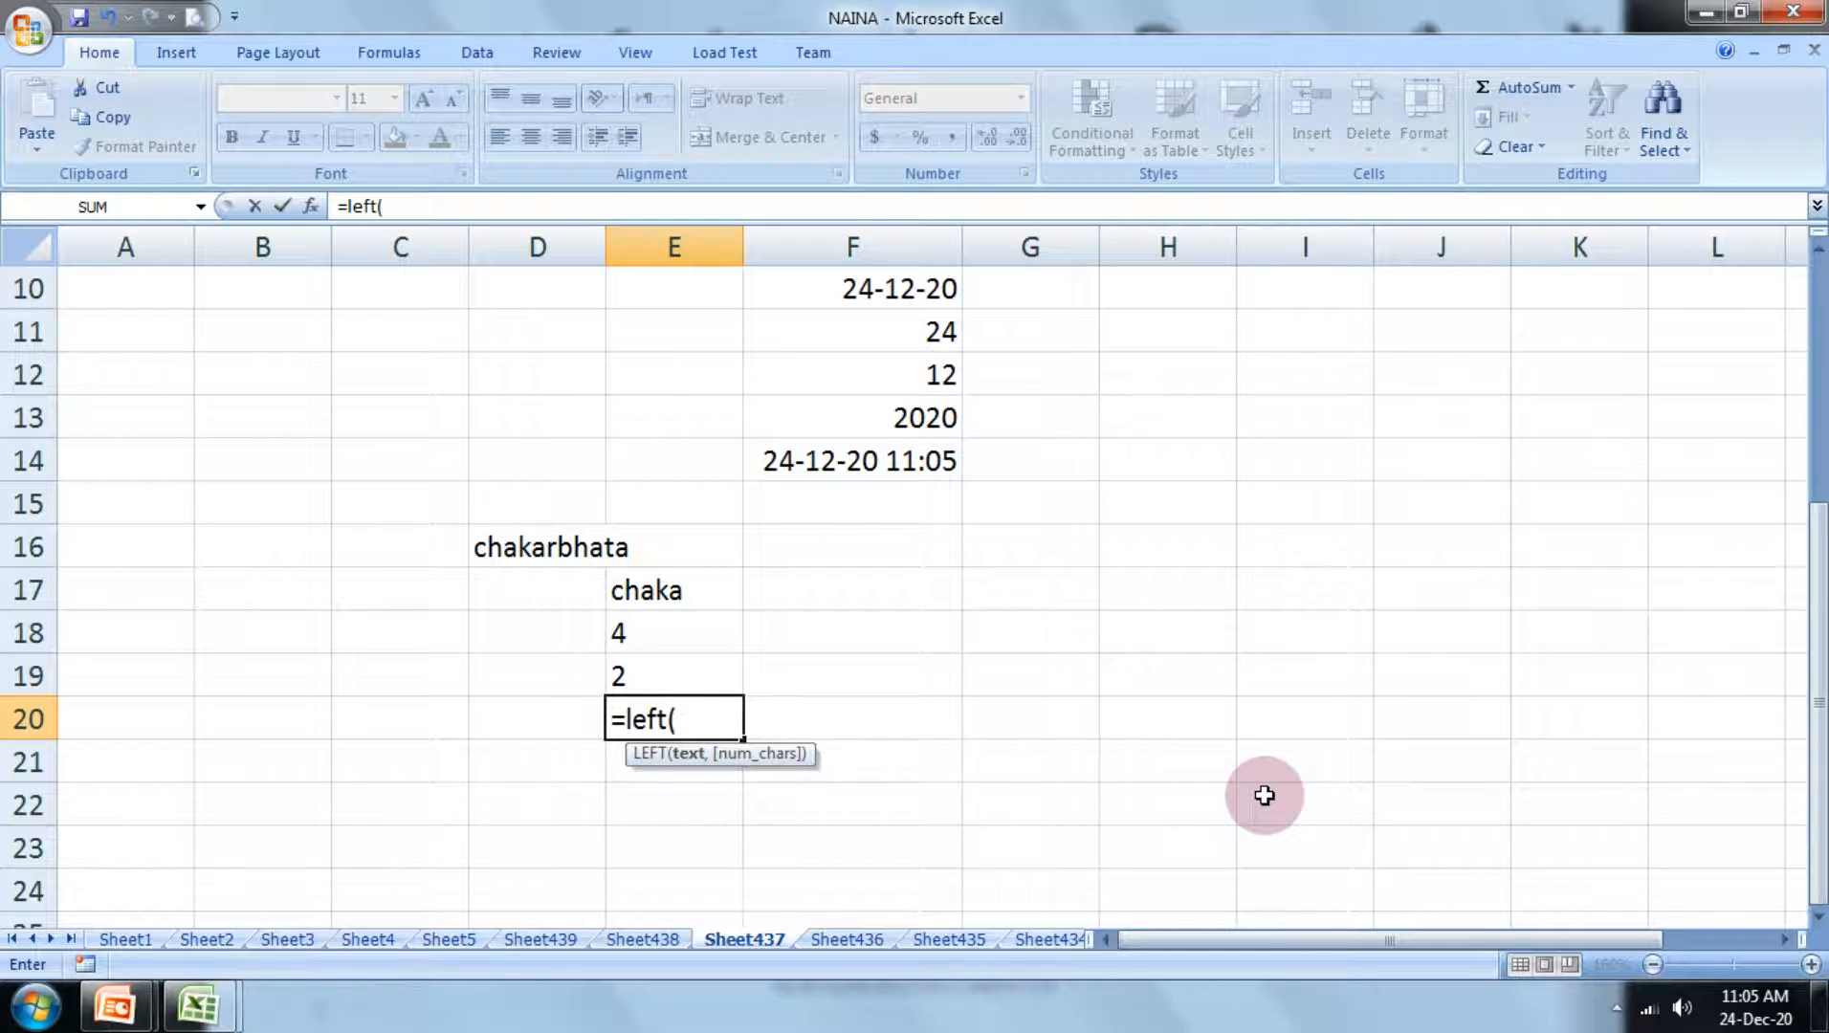
pyautogui.click(904, 290)
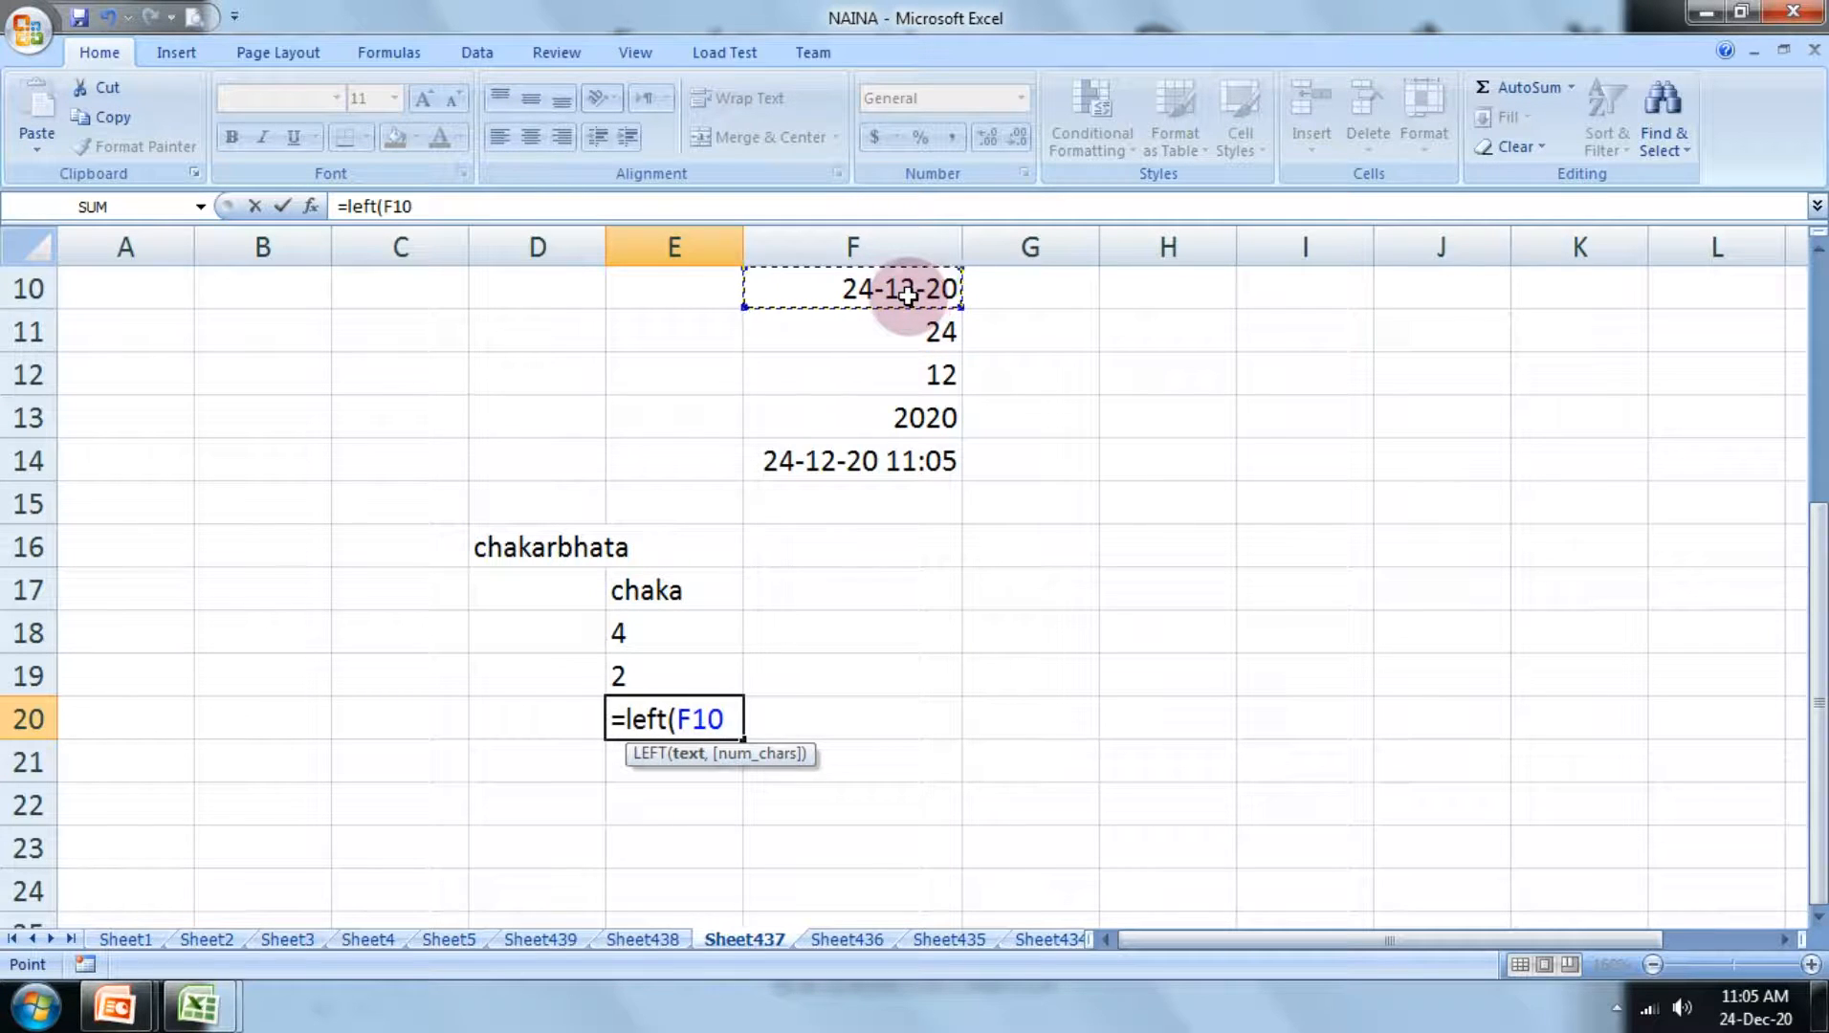
pyautogui.write(')')
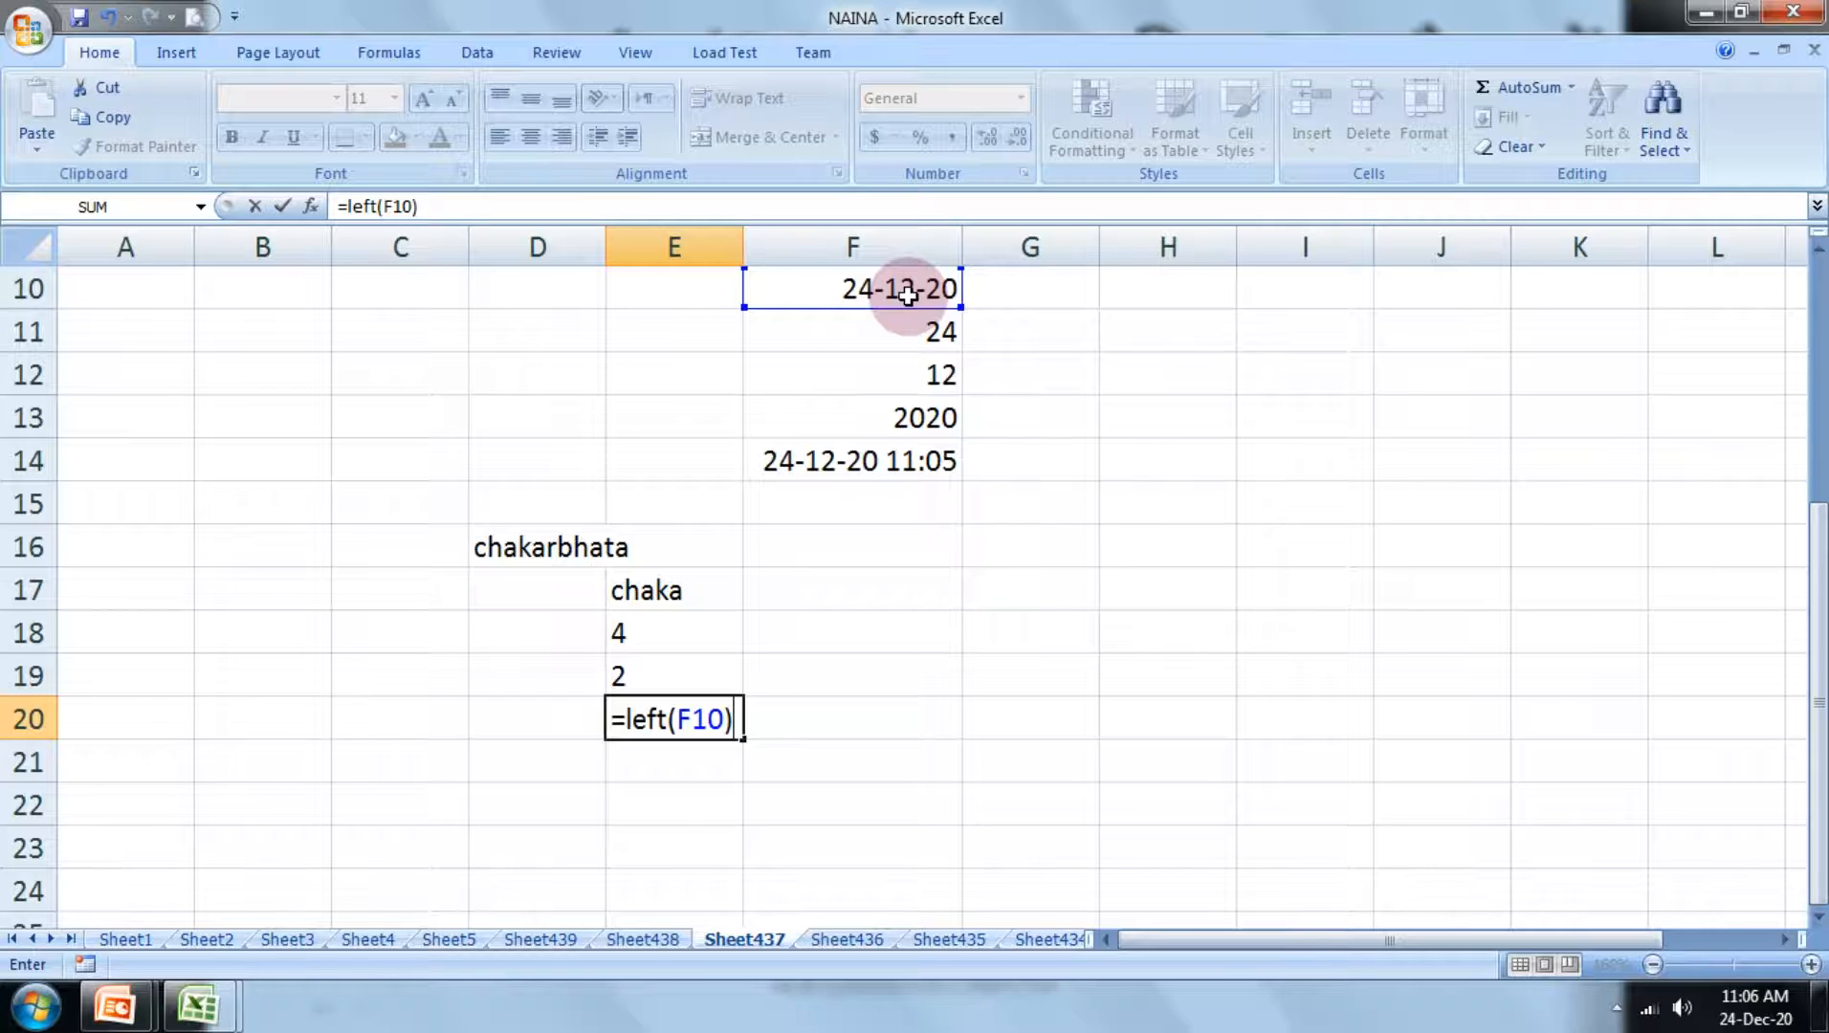
pyautogui.press('Return')
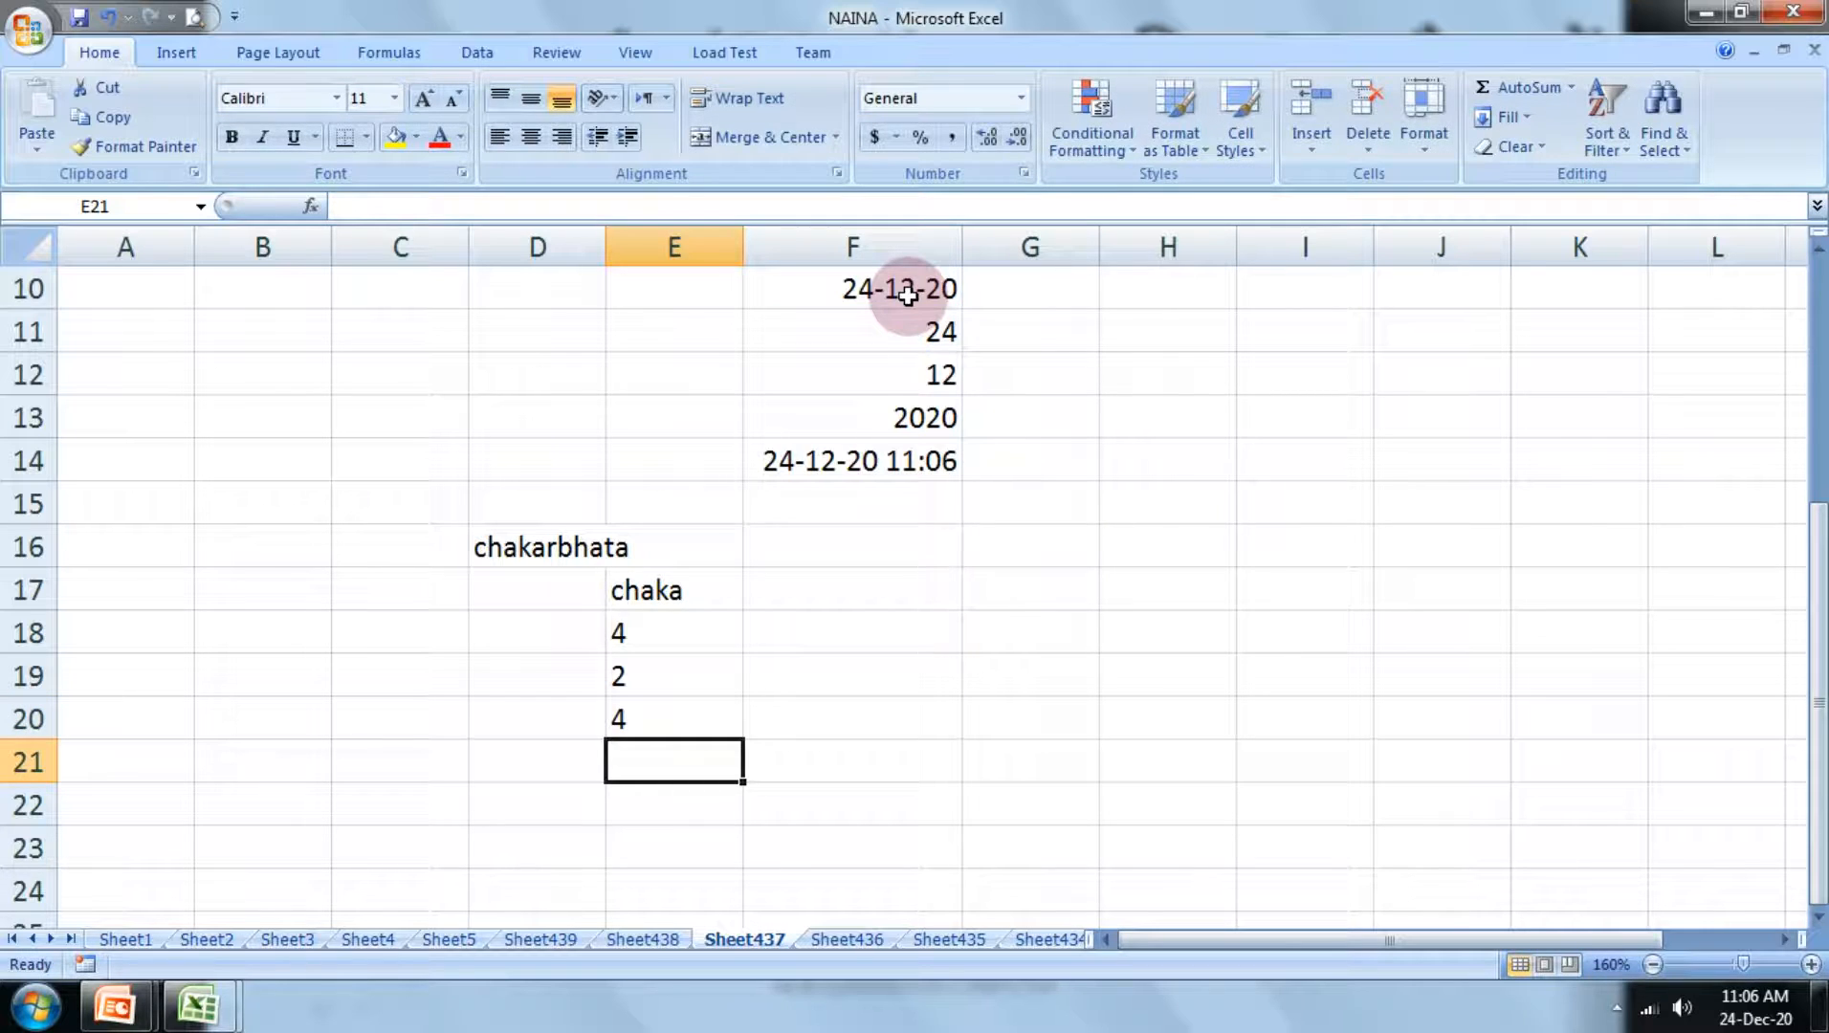
# Step: Enter the date 12-09-19 in cell I14 as new sample data
pyautogui.click(1289, 454)
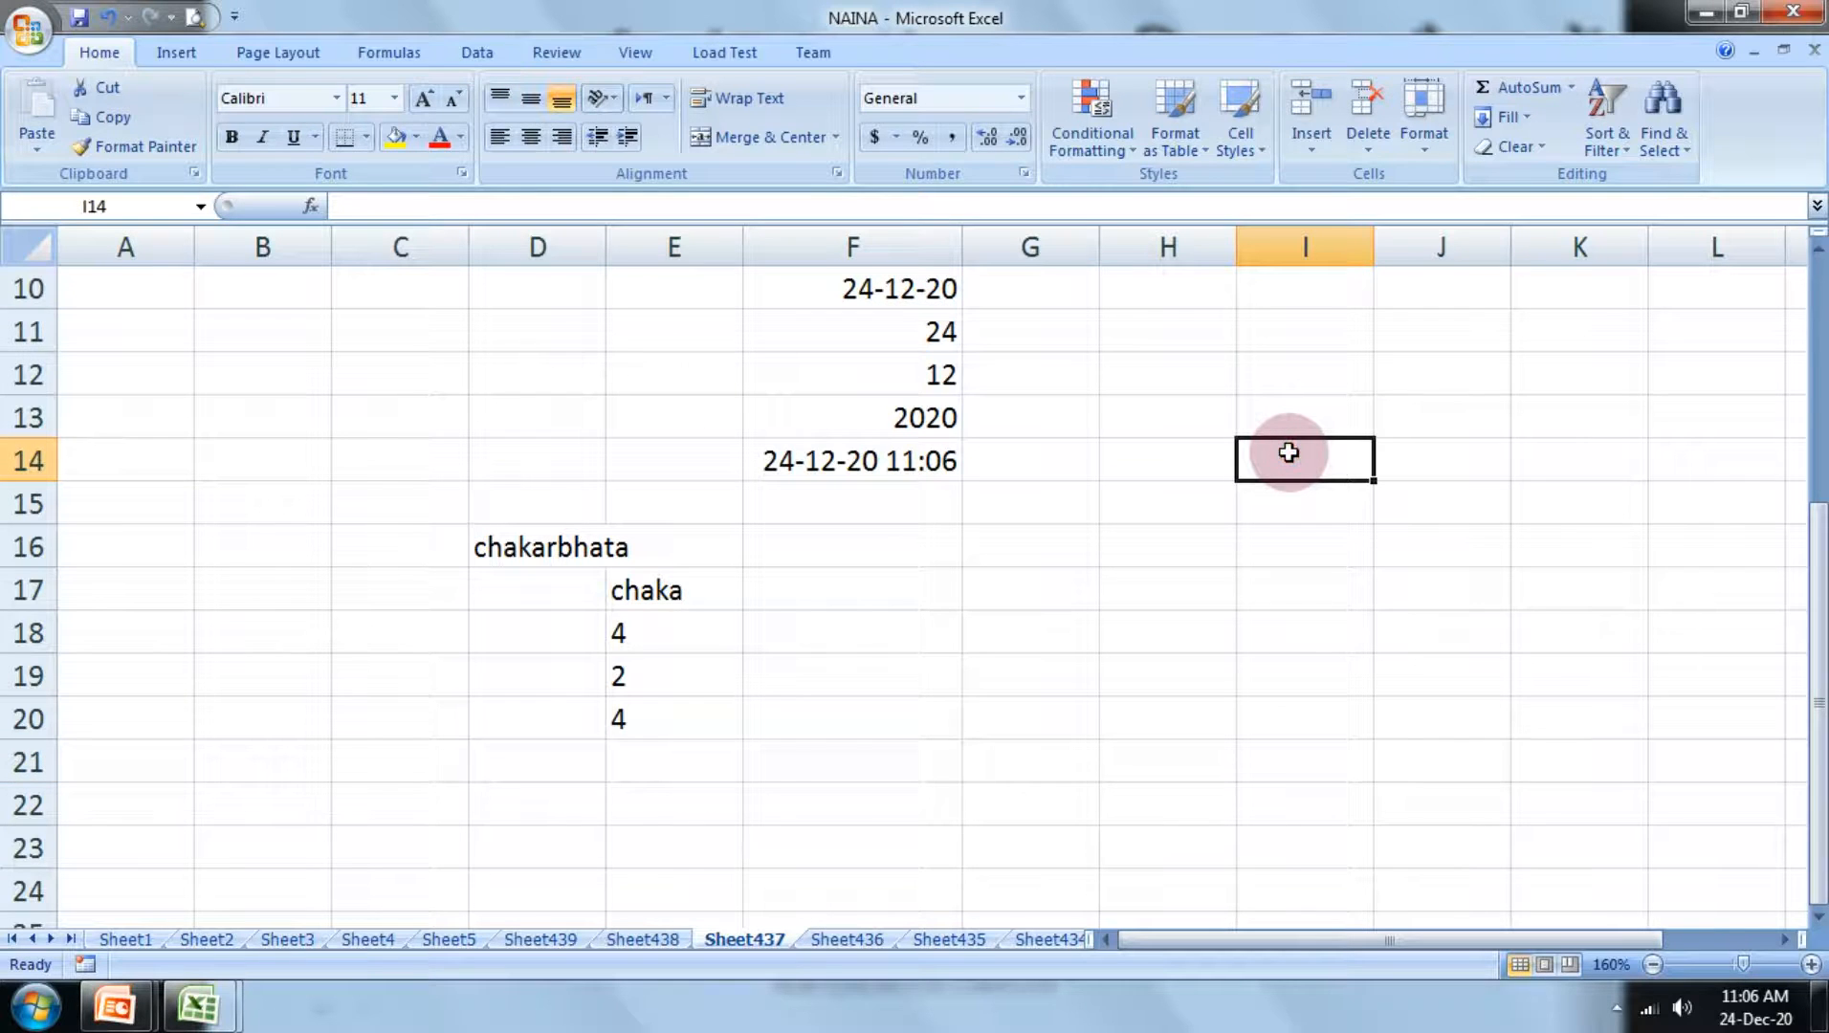
pyautogui.write('24')
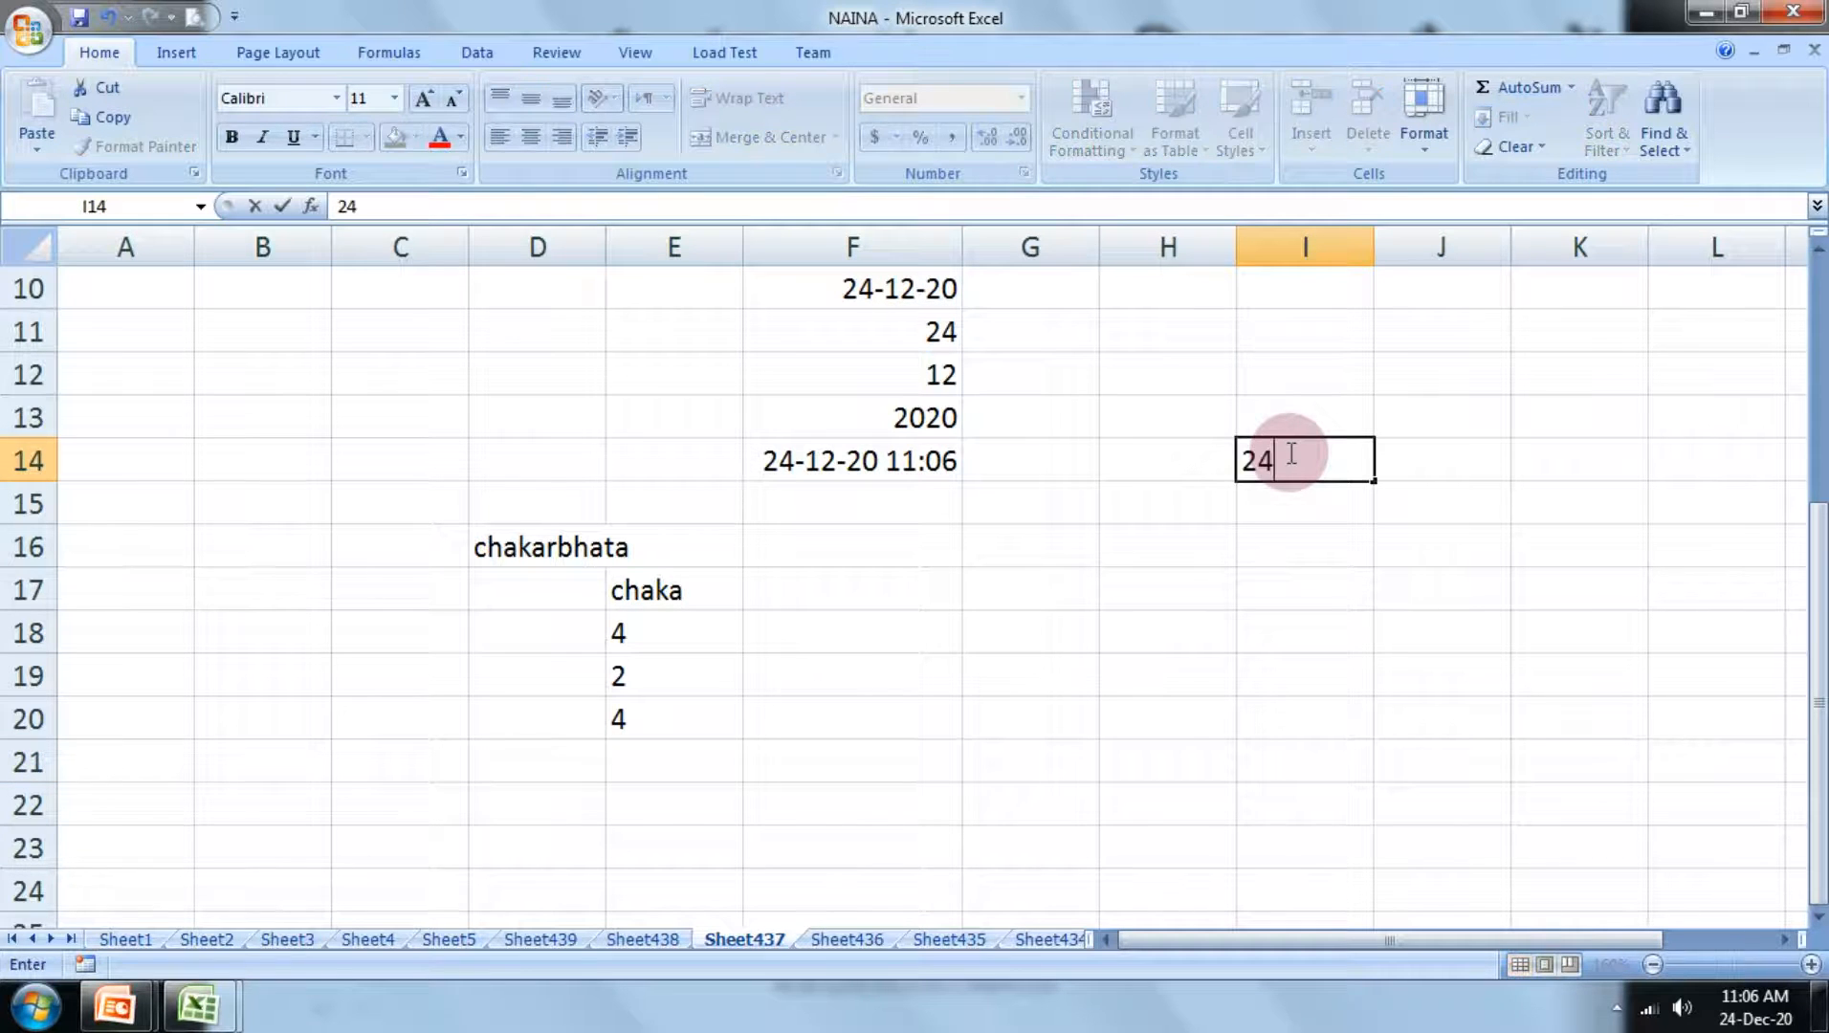
pyautogui.press('BackSpace')
pyautogui.press('BackSpace')
pyautogui.write('12-09')
pyautogui.write('-2')
pyautogui.press('BackSpace')
pyautogui.write('19')
pyautogui.press('Return')
# Step: Enter the formula =left(I14) in cell I18, referring to the new sample date
pyautogui.click(1349, 638)
pyautogui.write('=left')
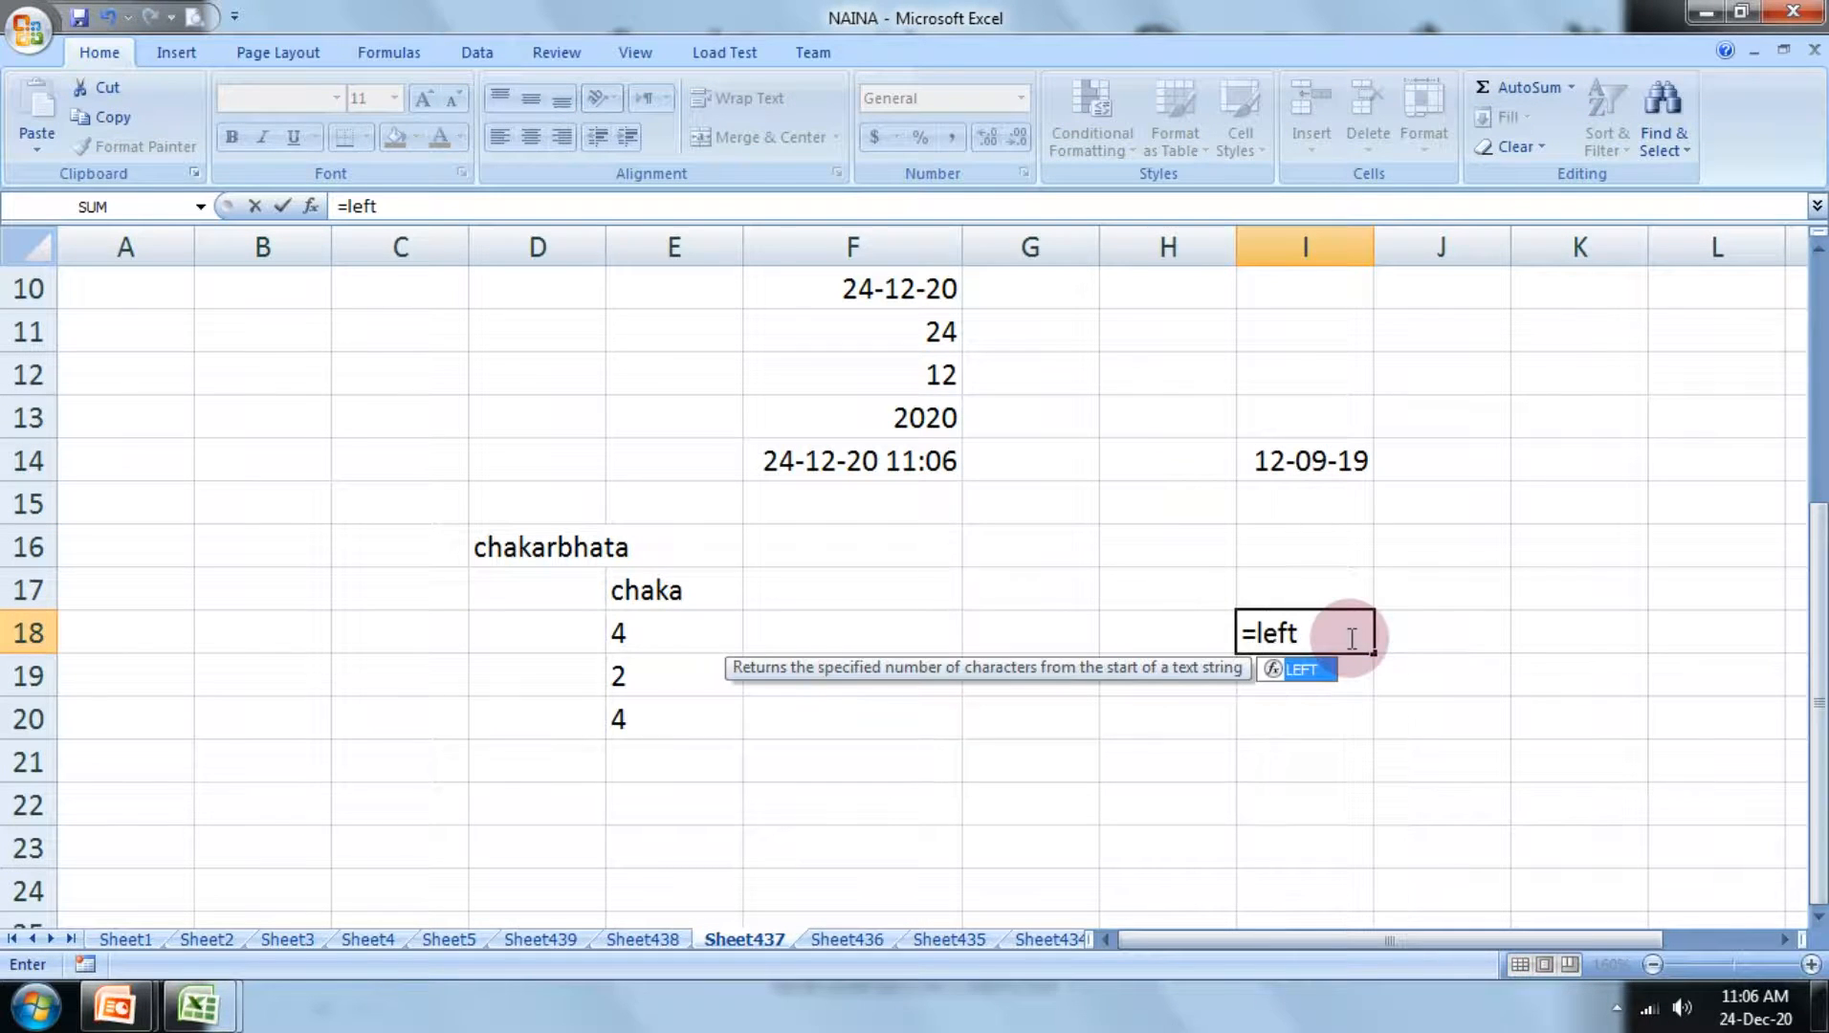
pyautogui.write('(')
pyautogui.click(1296, 465)
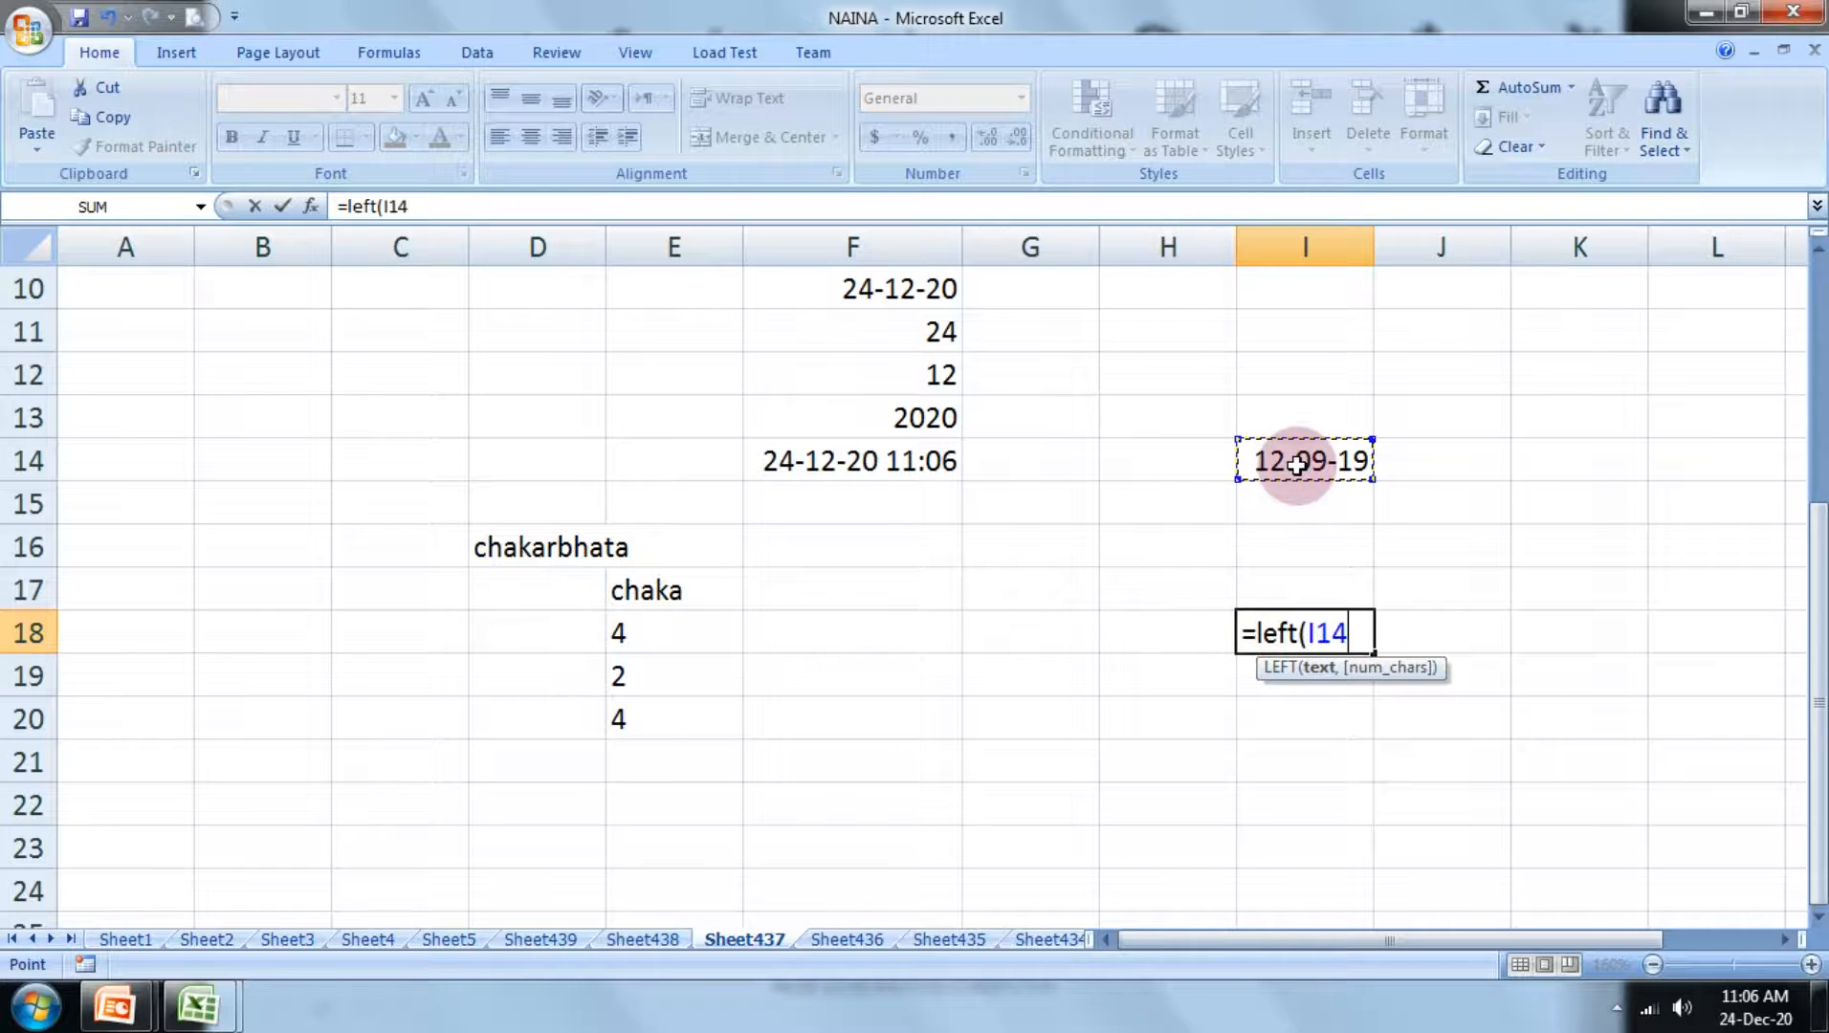
pyautogui.write(')')
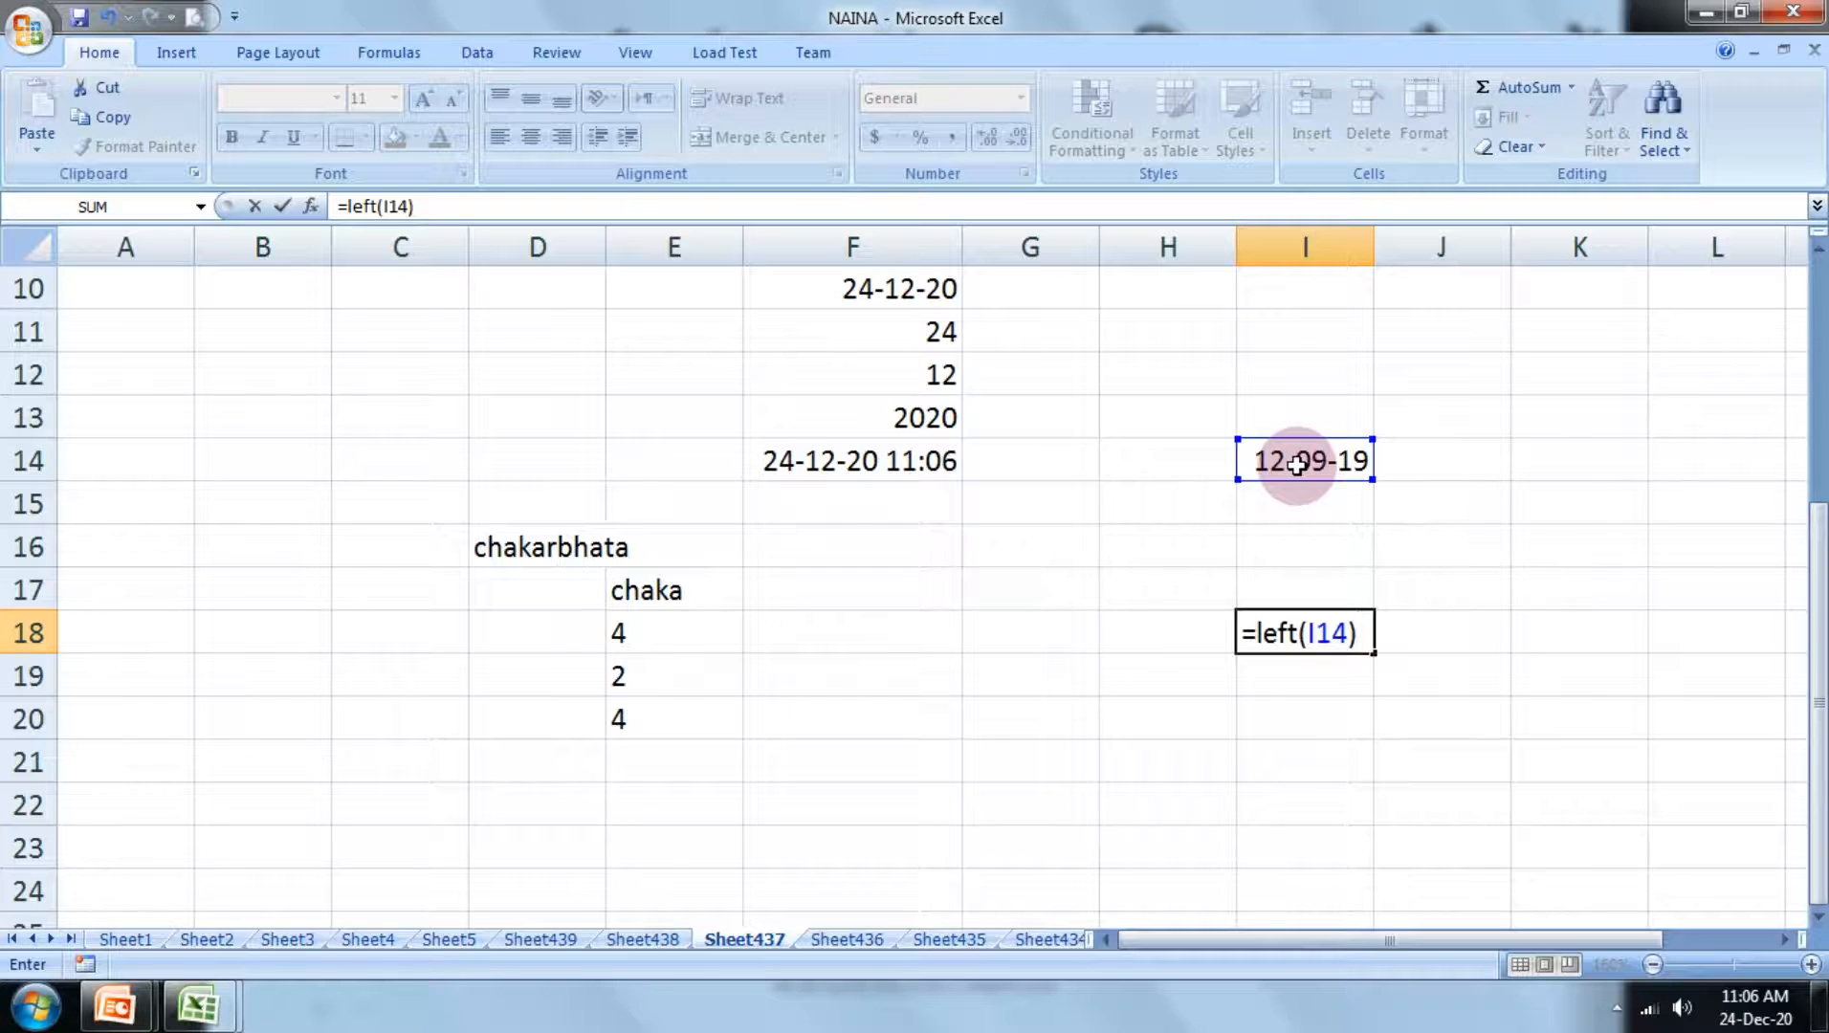
pyautogui.press('Return')
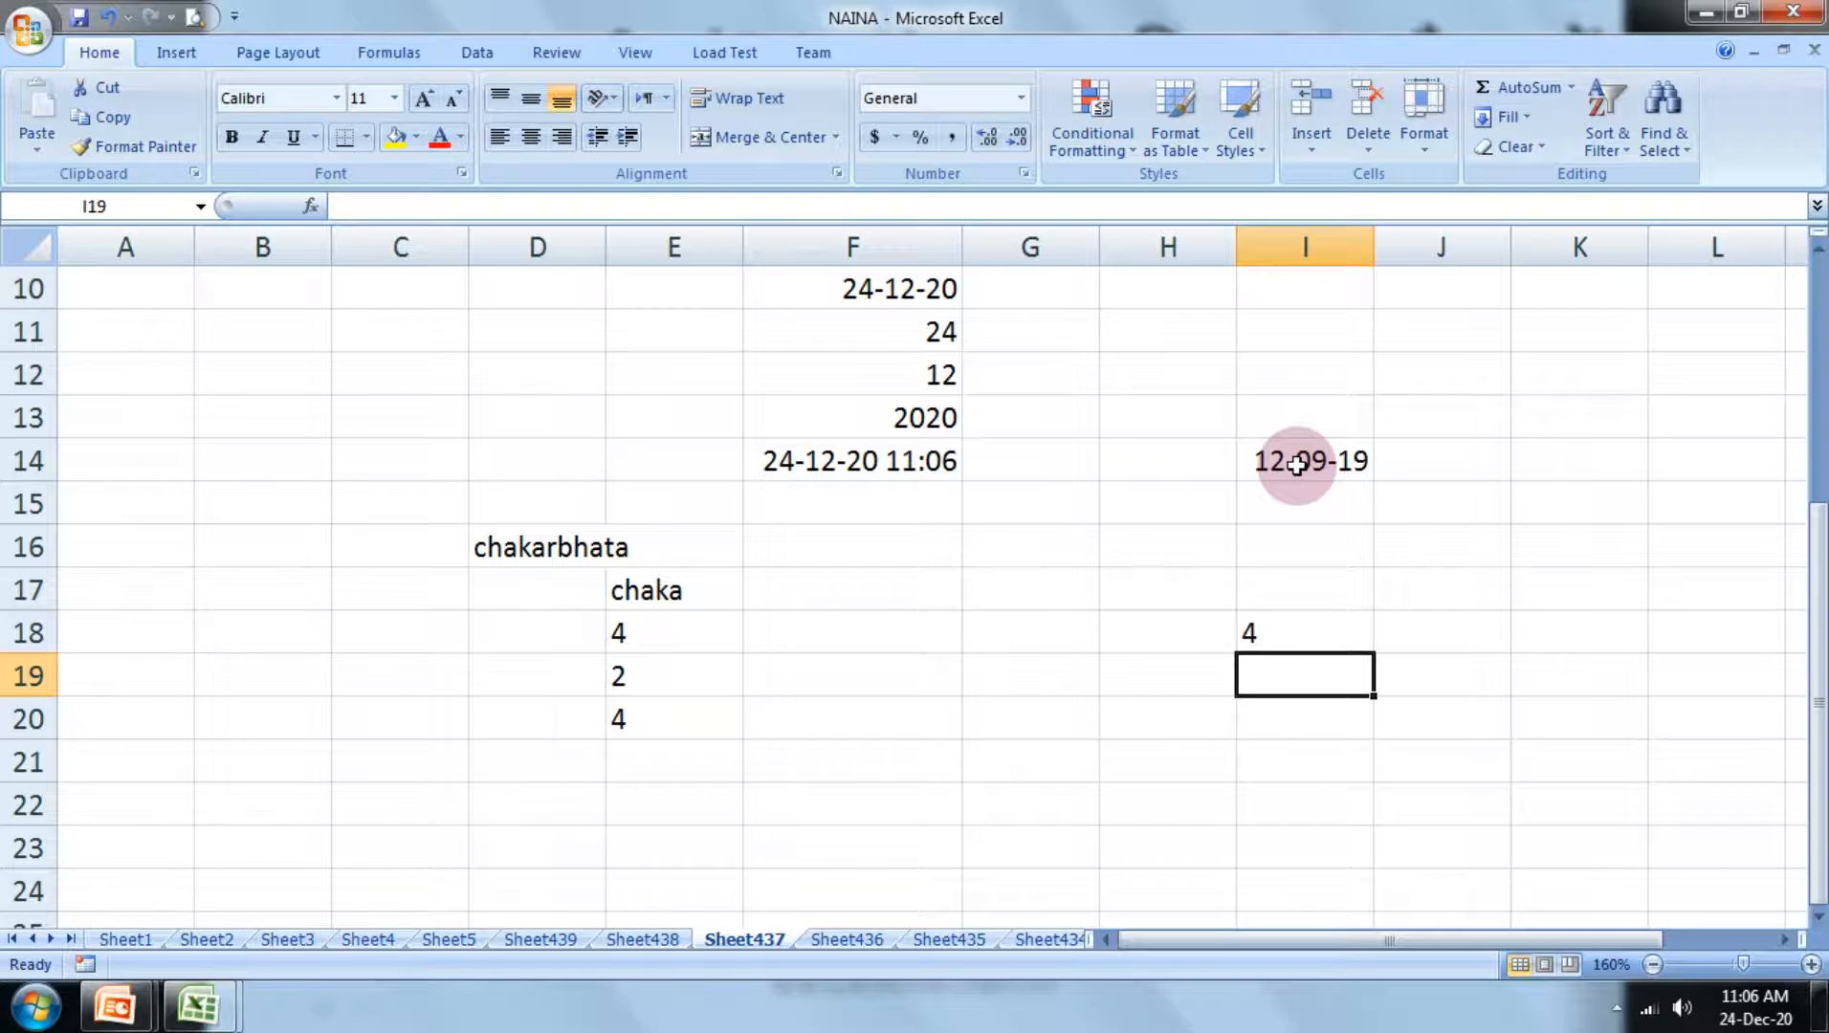
# Step: Change the number format of the date in cell I14 to General
pyautogui.click(1297, 465)
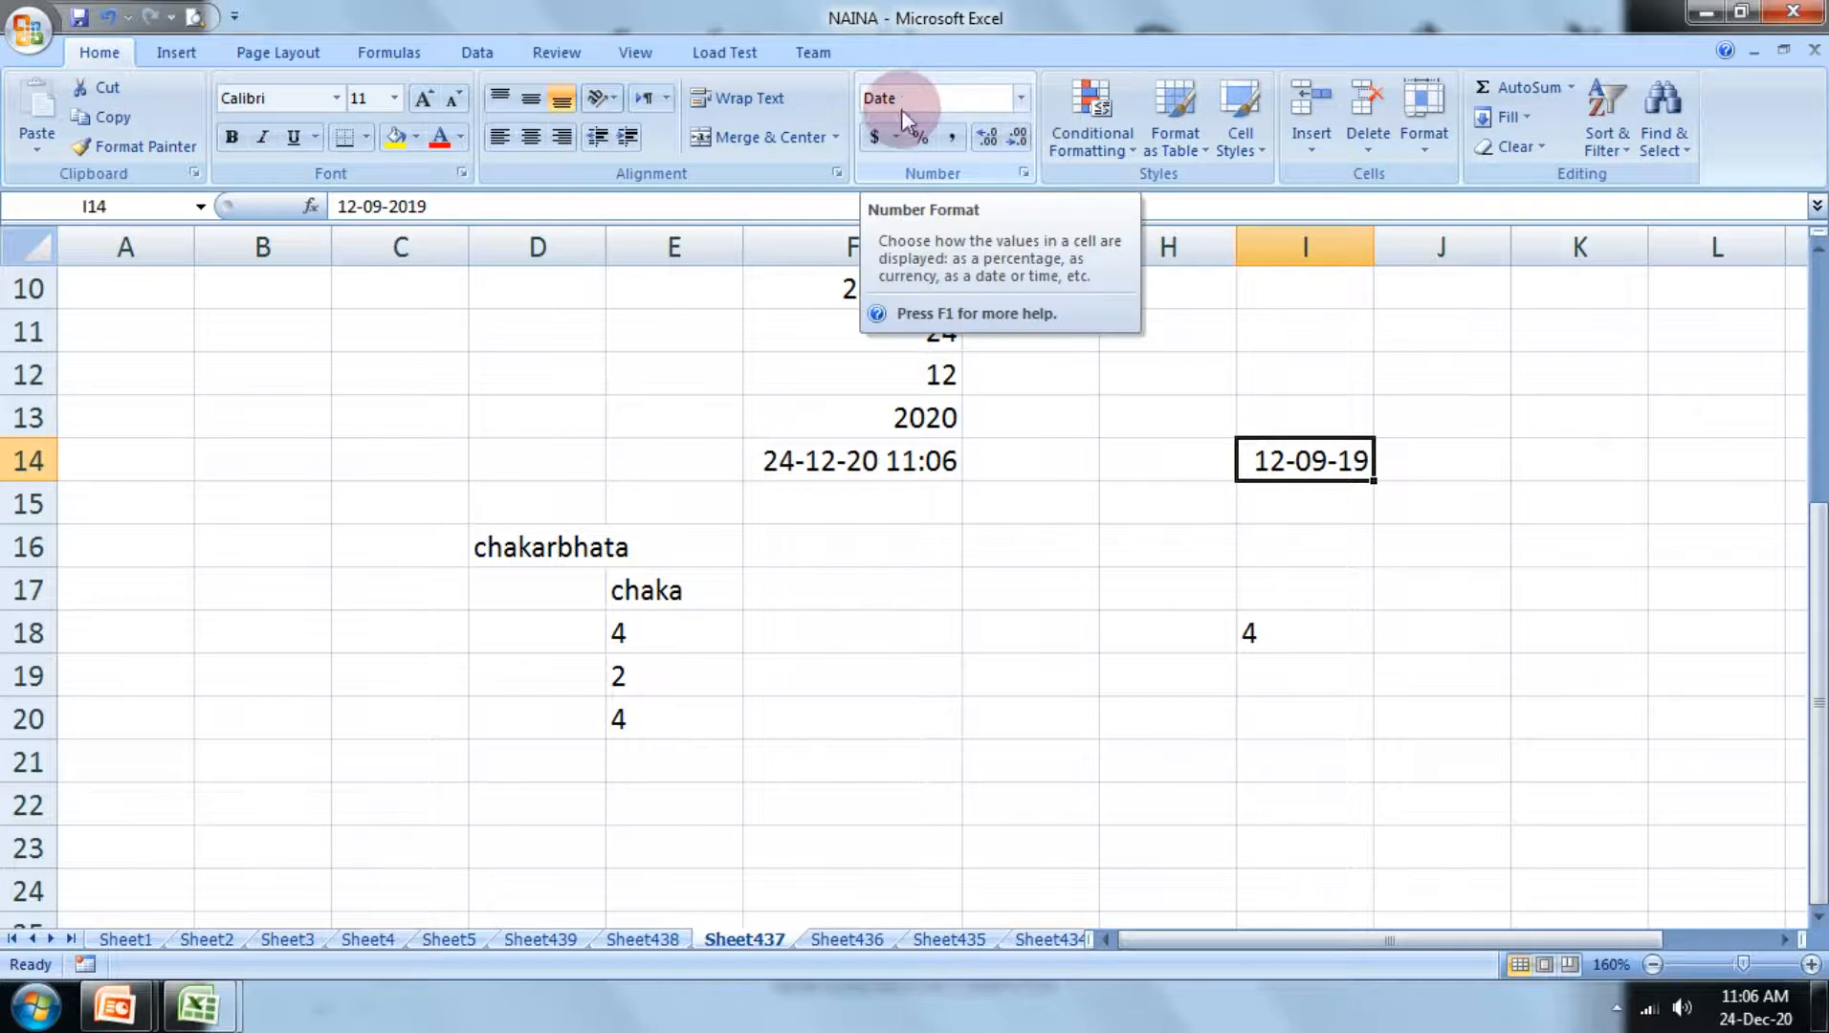
pyautogui.click(1021, 98)
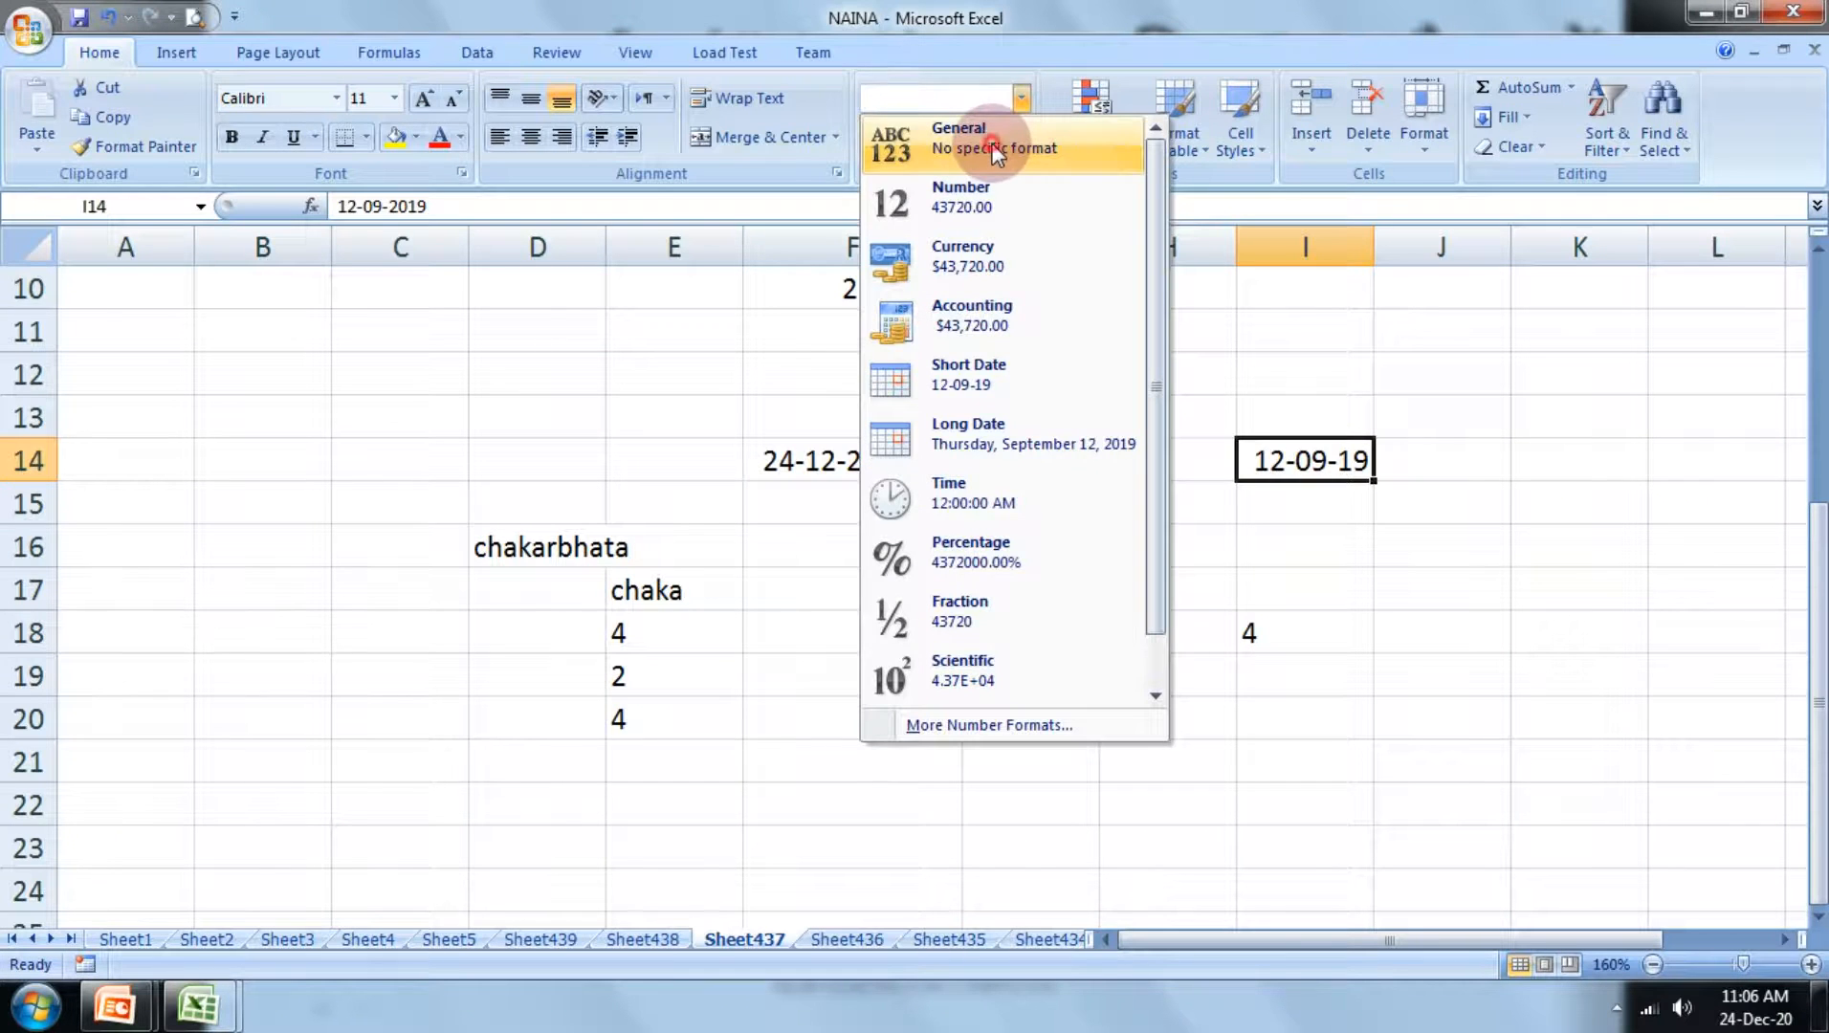
pyautogui.click(995, 151)
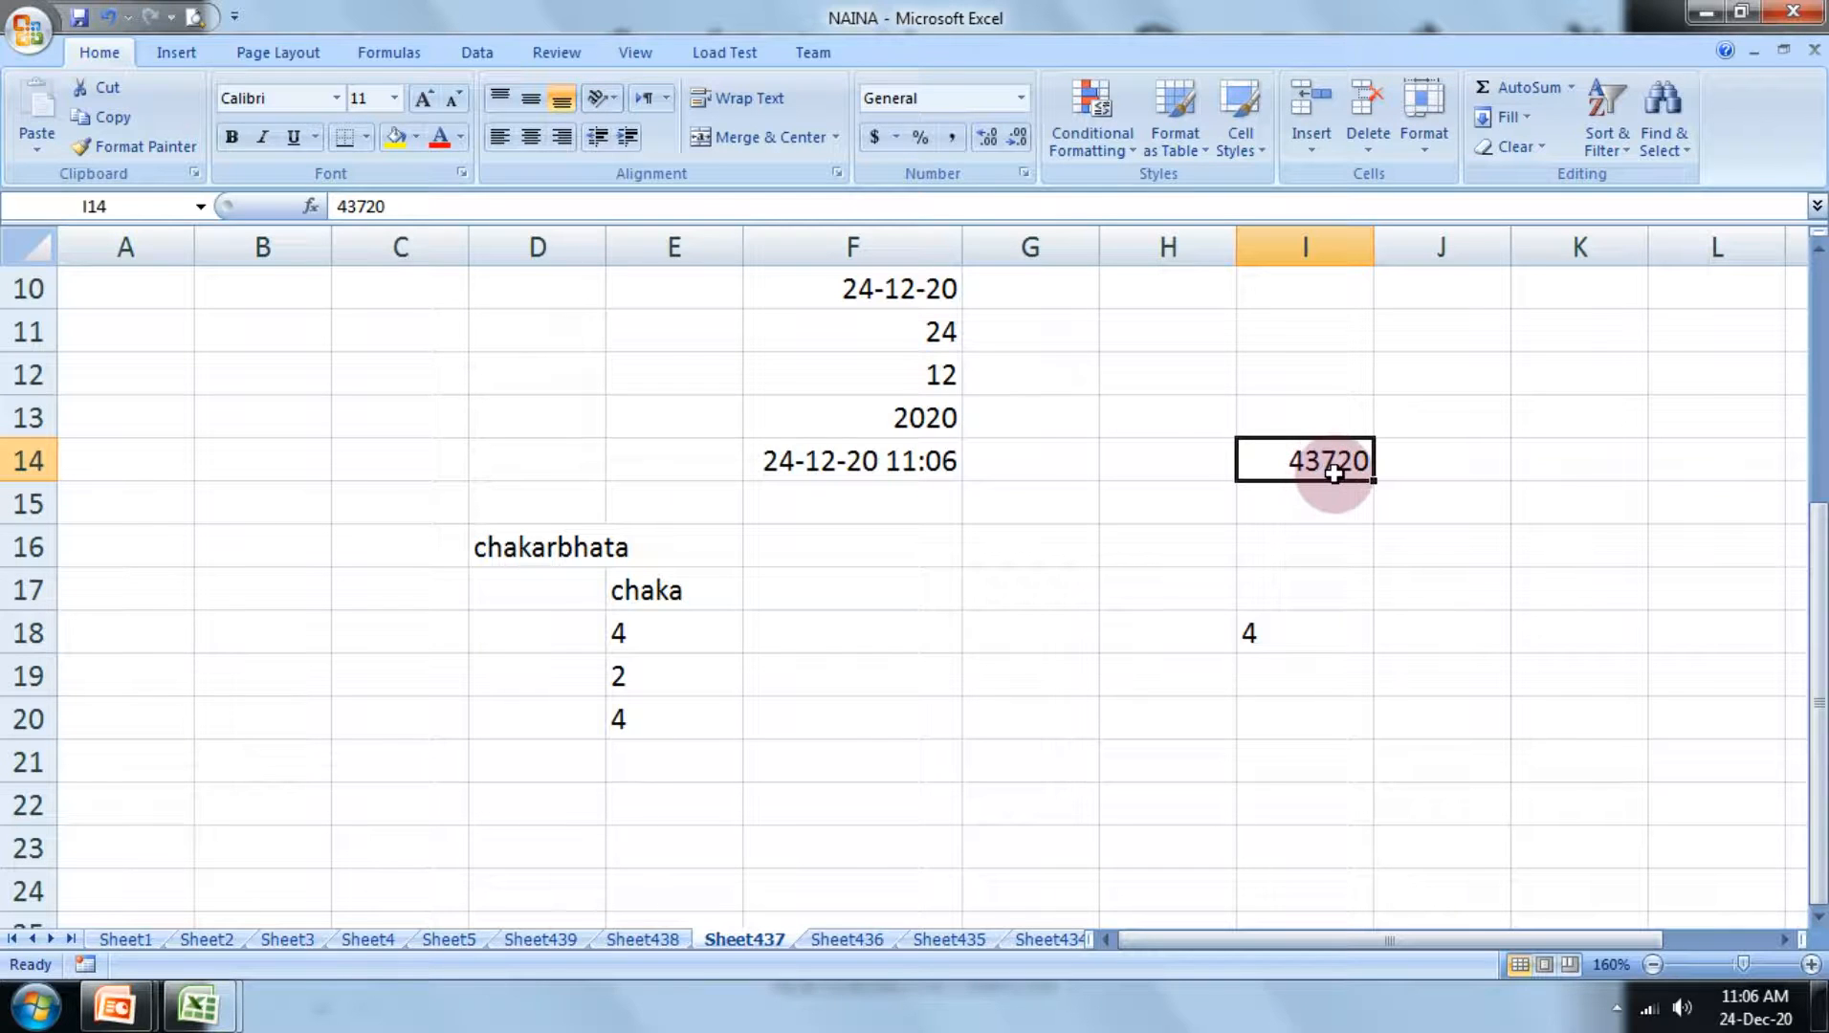
# Step: Change the number format of the NOW formula in cell F14 to General and compare it with the cells above
pyautogui.click(890, 461)
pyautogui.click(1021, 98)
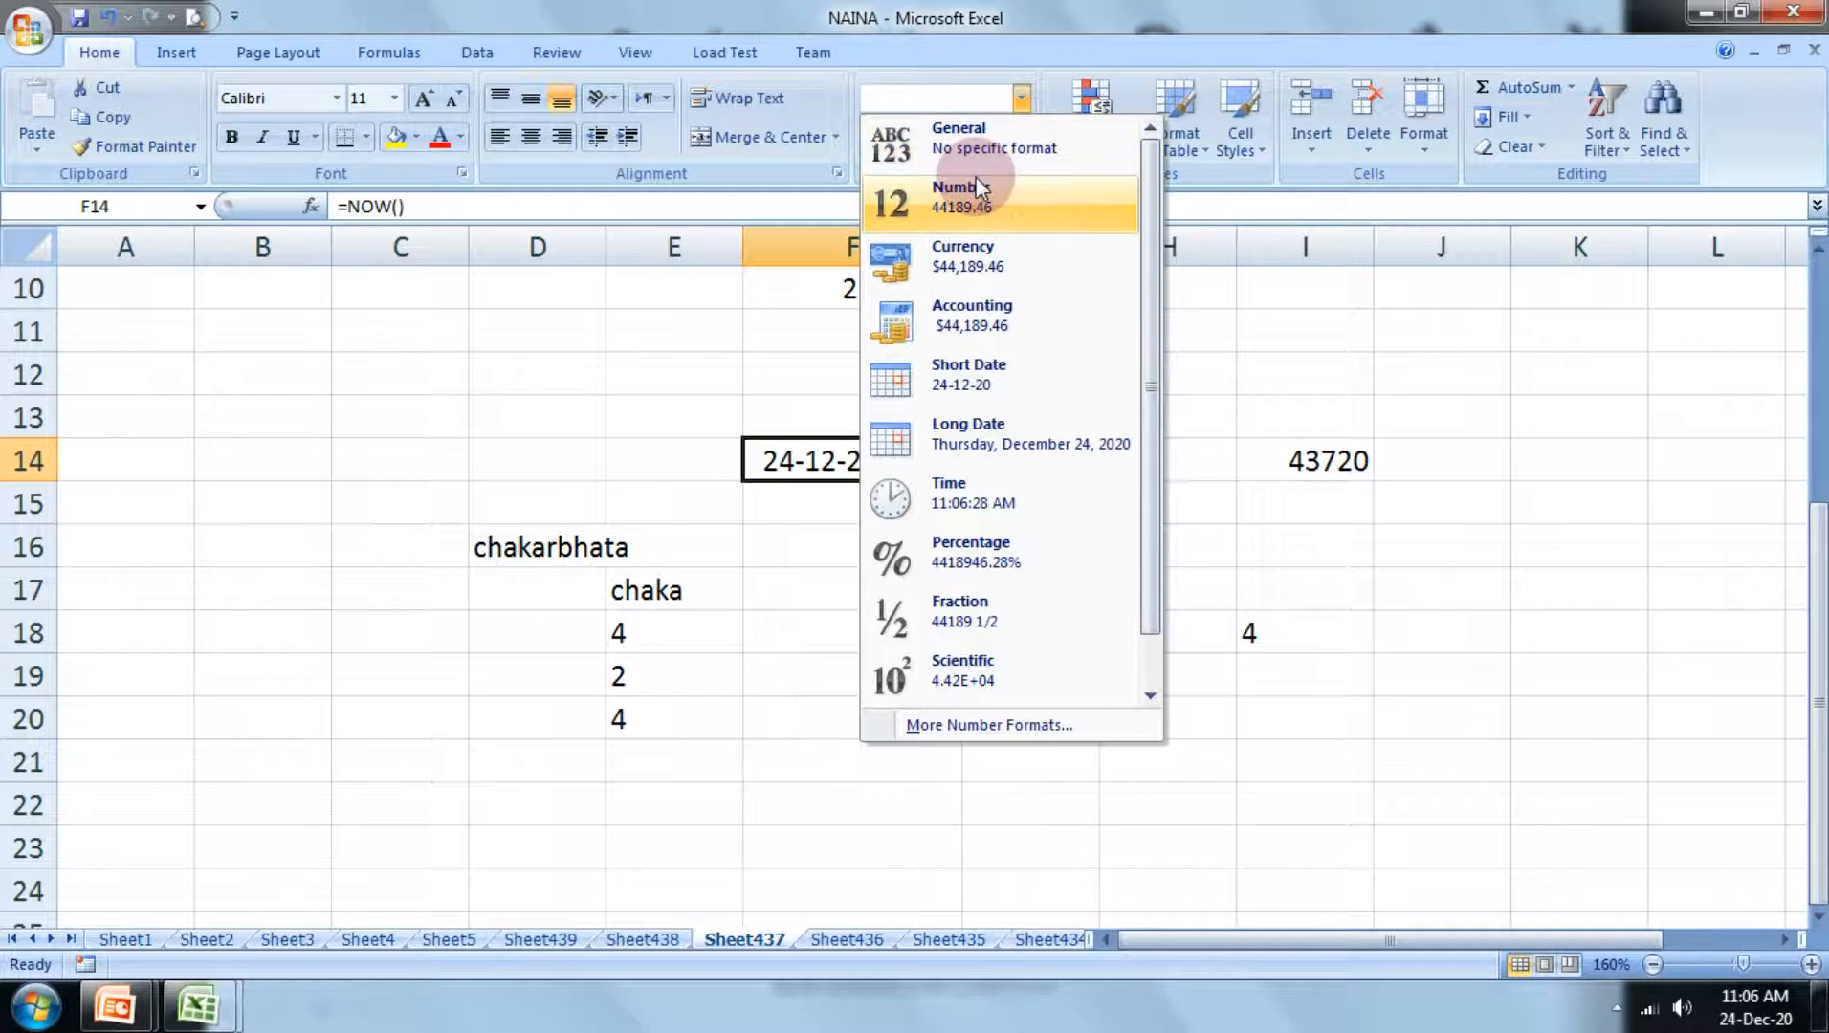
pyautogui.click(981, 142)
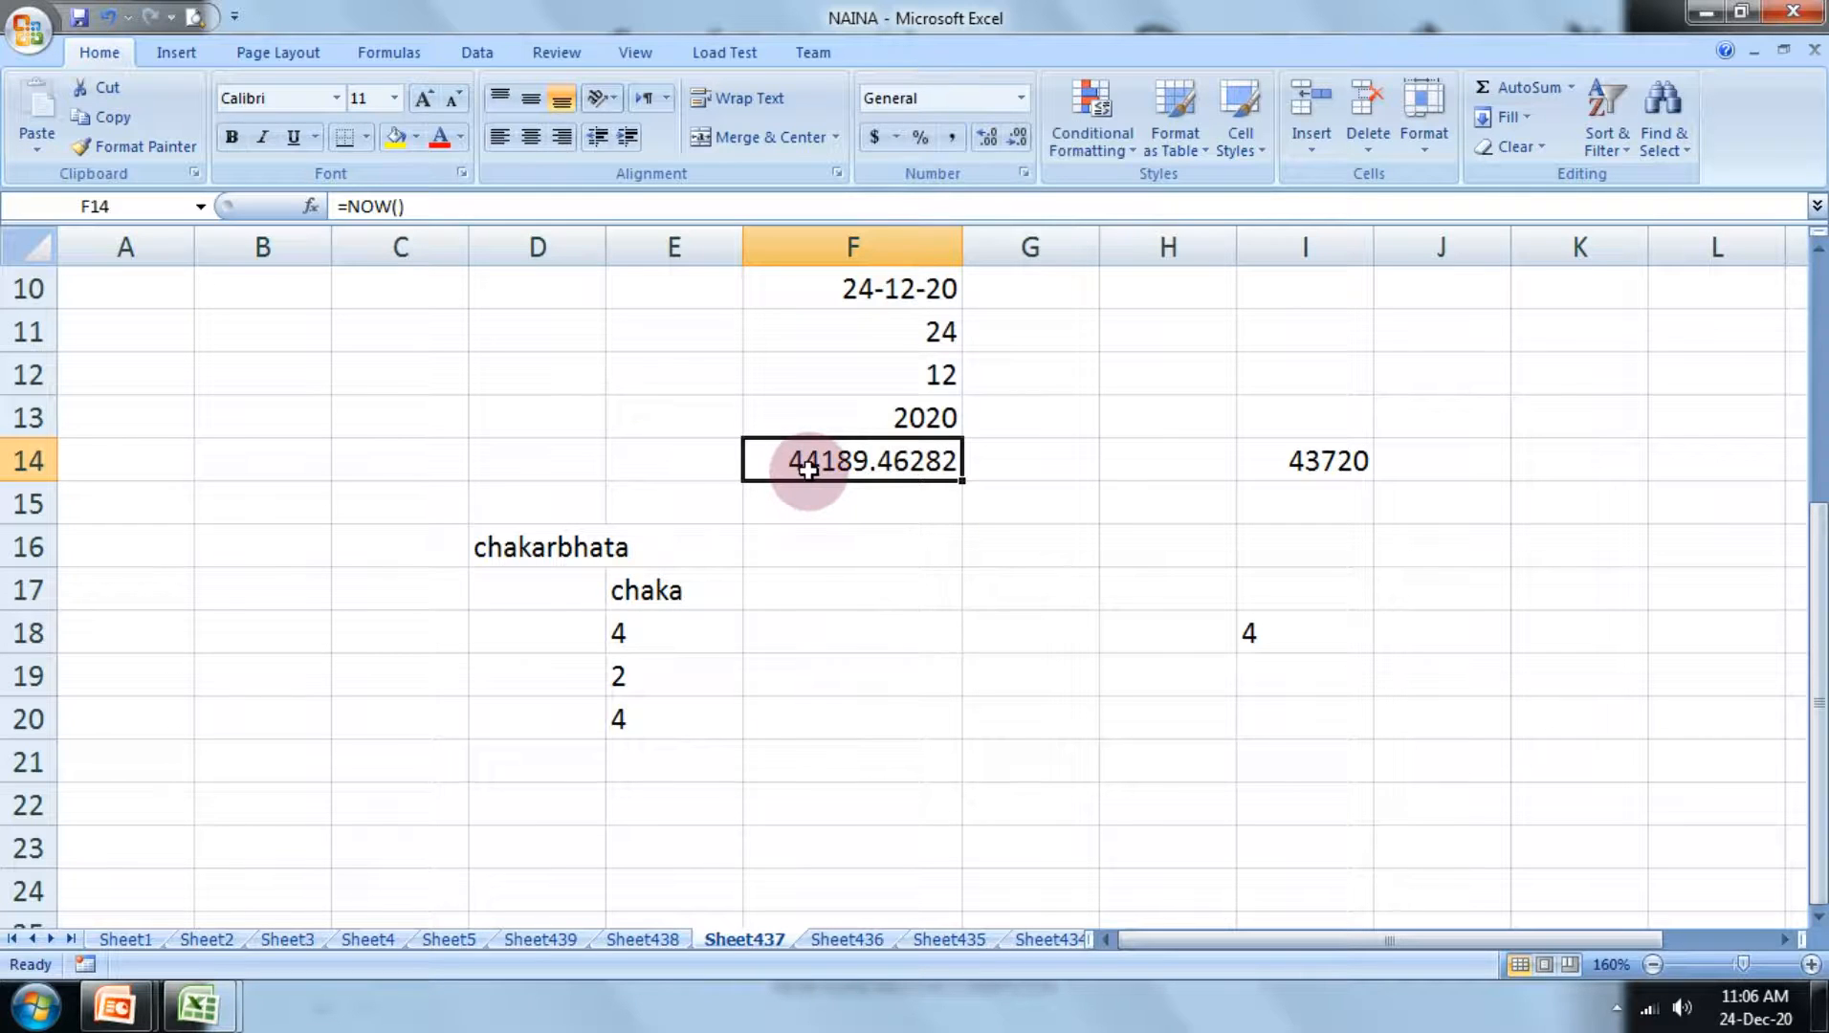
pyautogui.scroll(2, 926, 636)
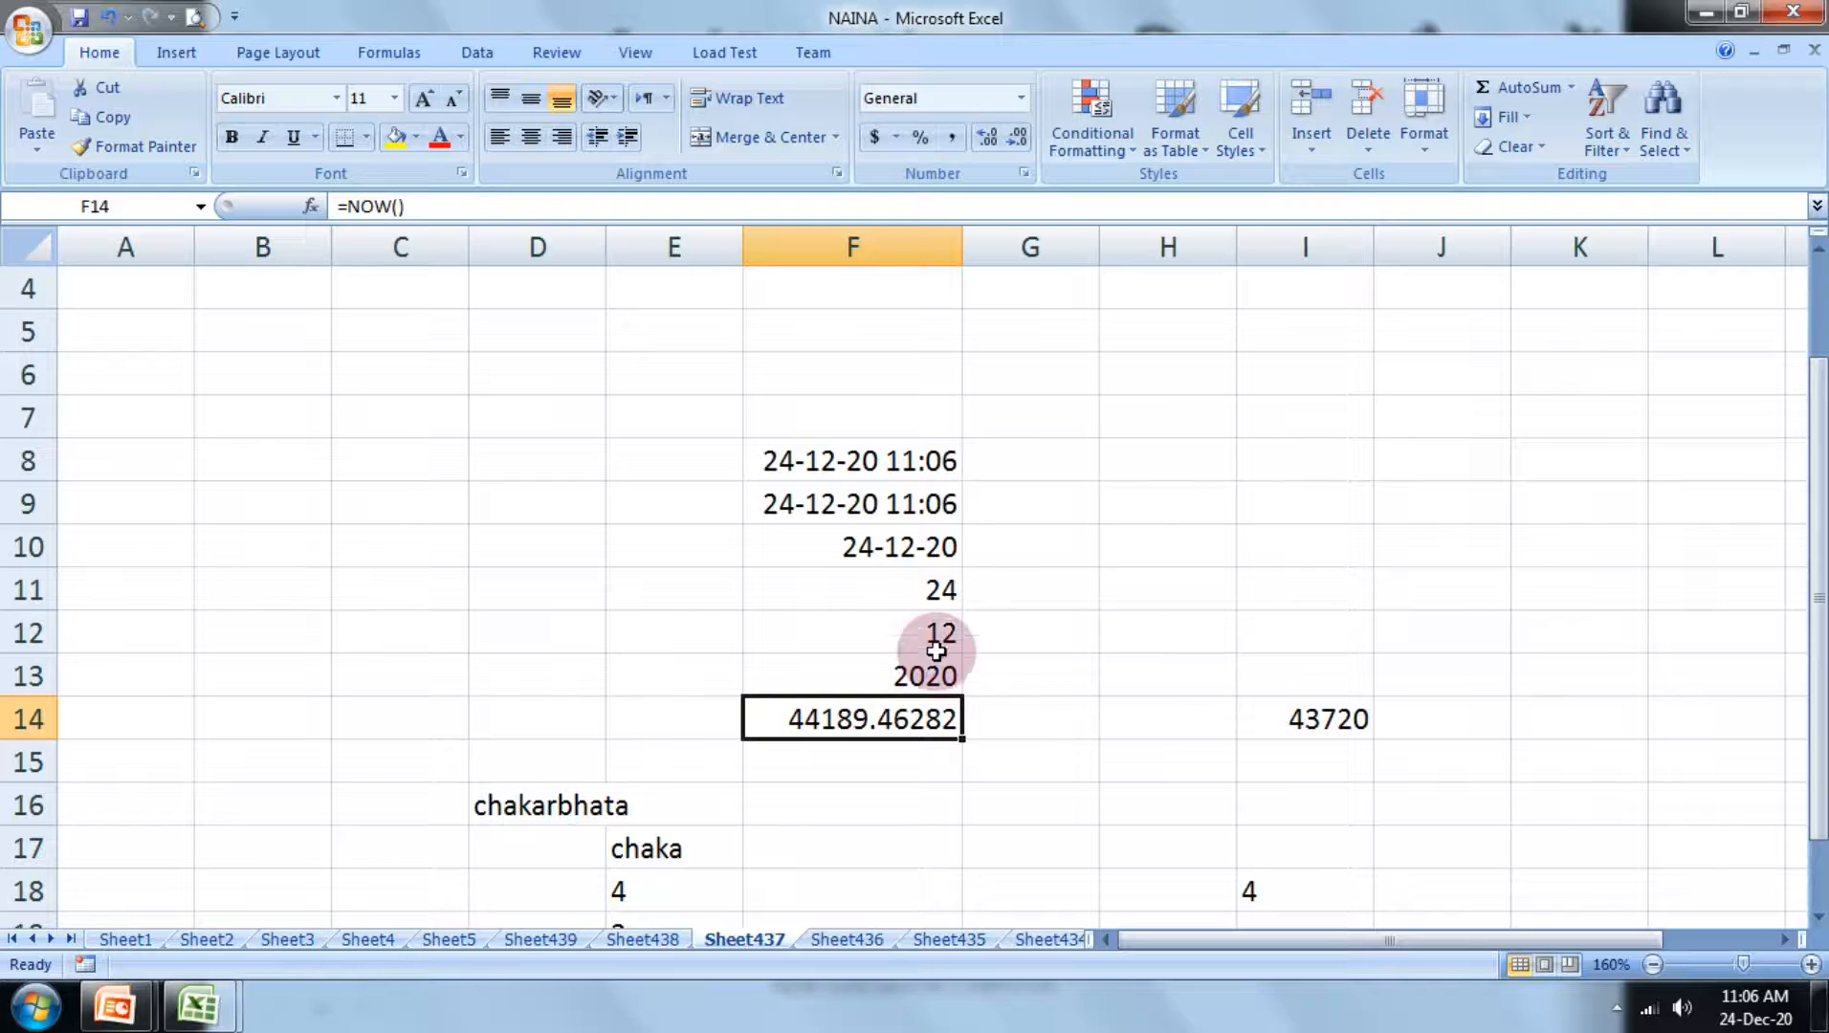
pyautogui.scroll(-2, 798, 507)
pyautogui.click(1005, 662)
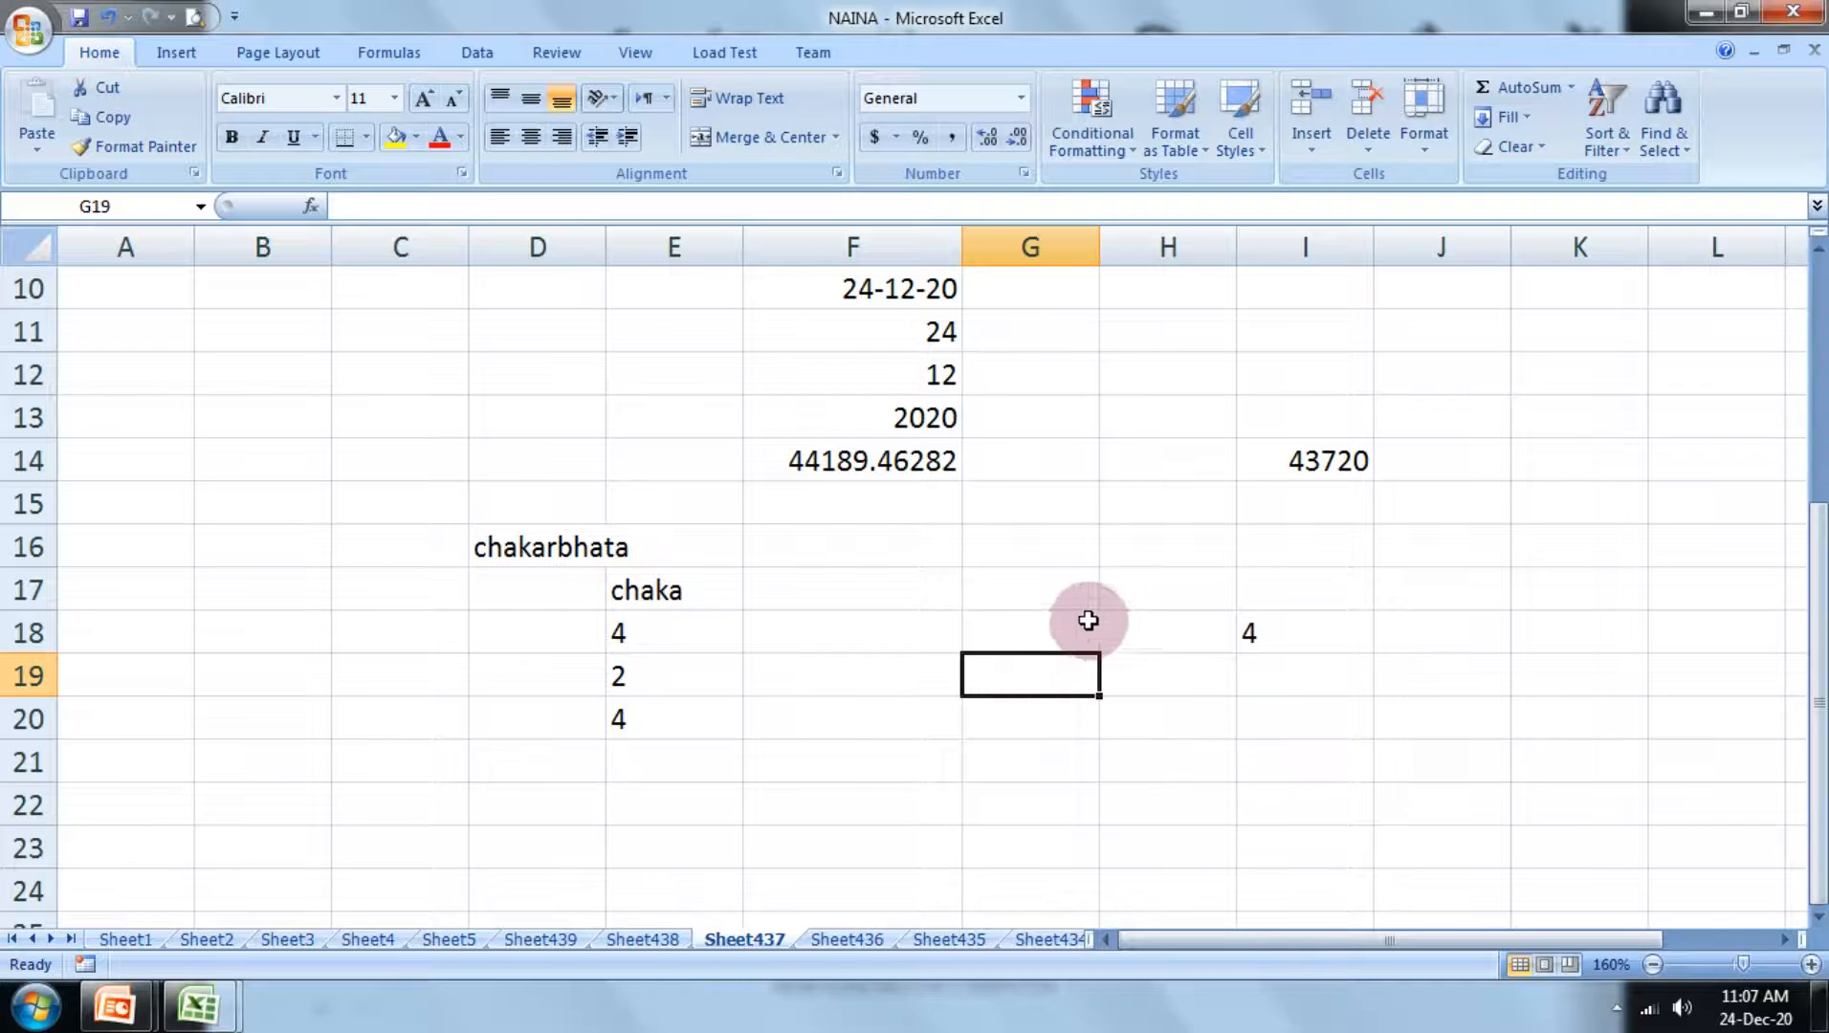
# Step: Edit the formula in cell I18 to =LEFT(I14,4) so that it extracts the first four characters
pyautogui.click(1290, 640)
pyautogui.doubleClick(1289, 636)
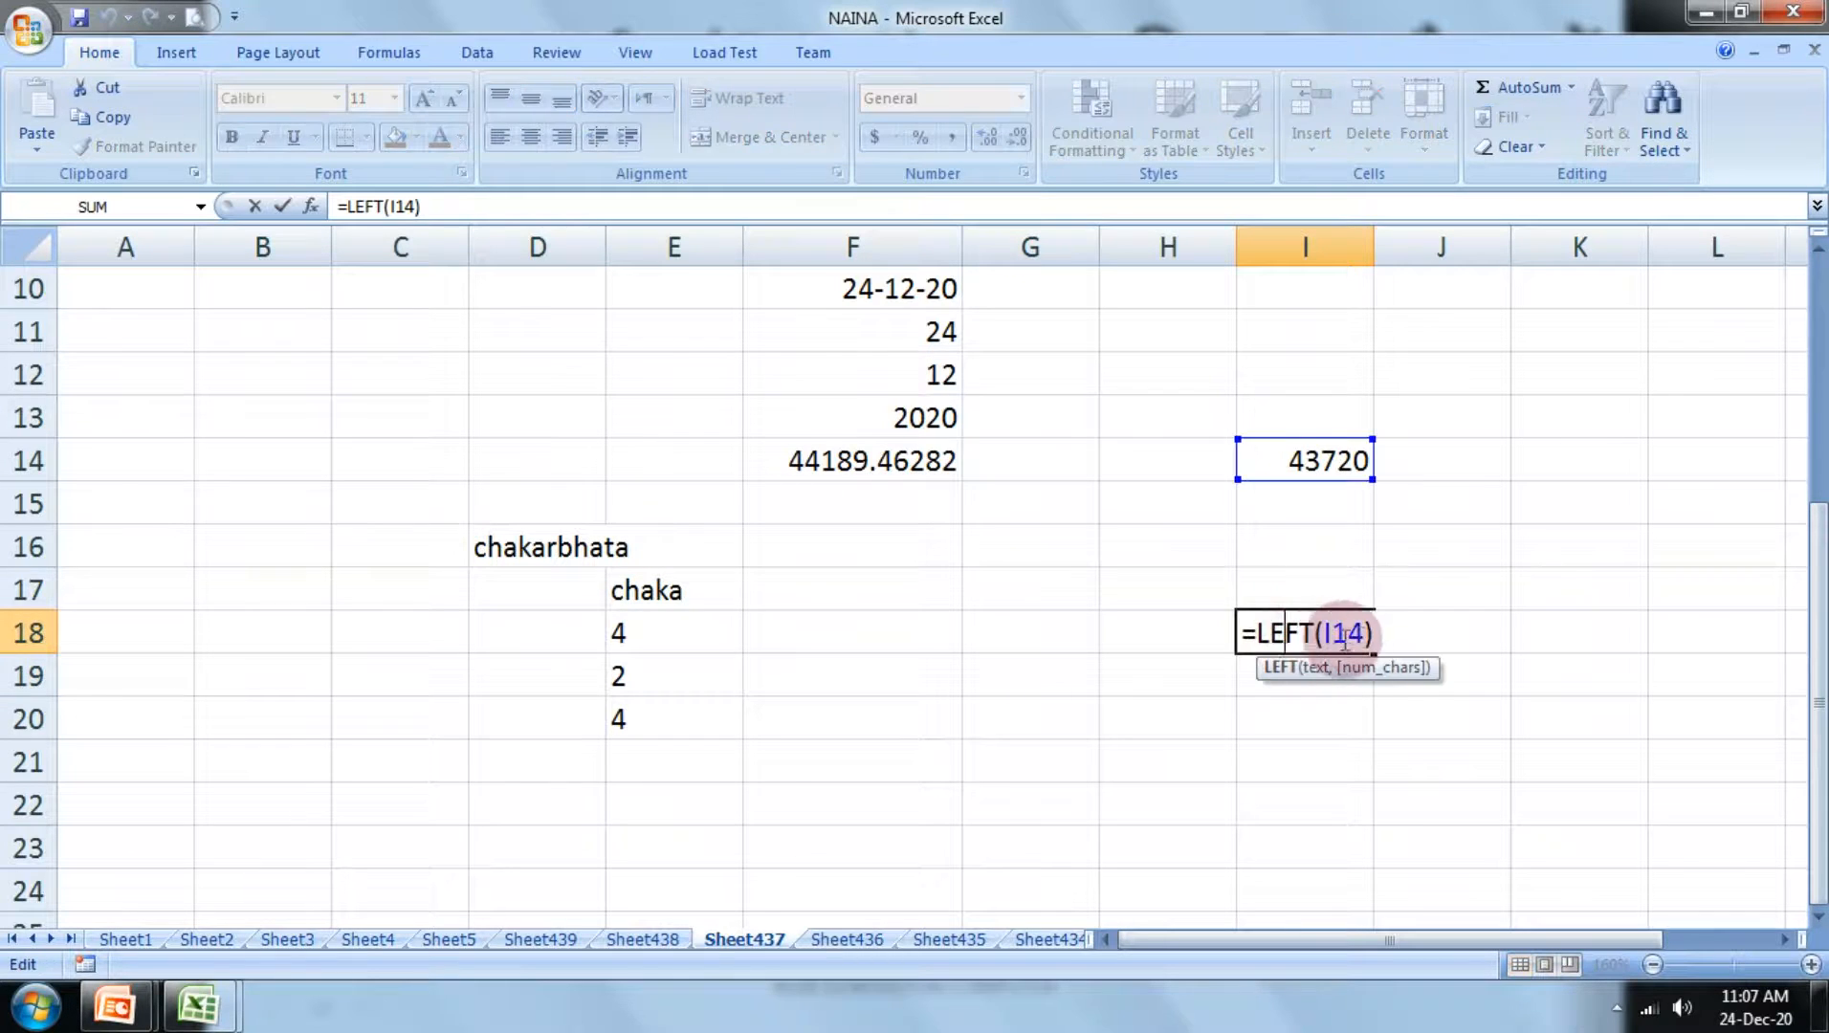
pyautogui.click(1368, 637)
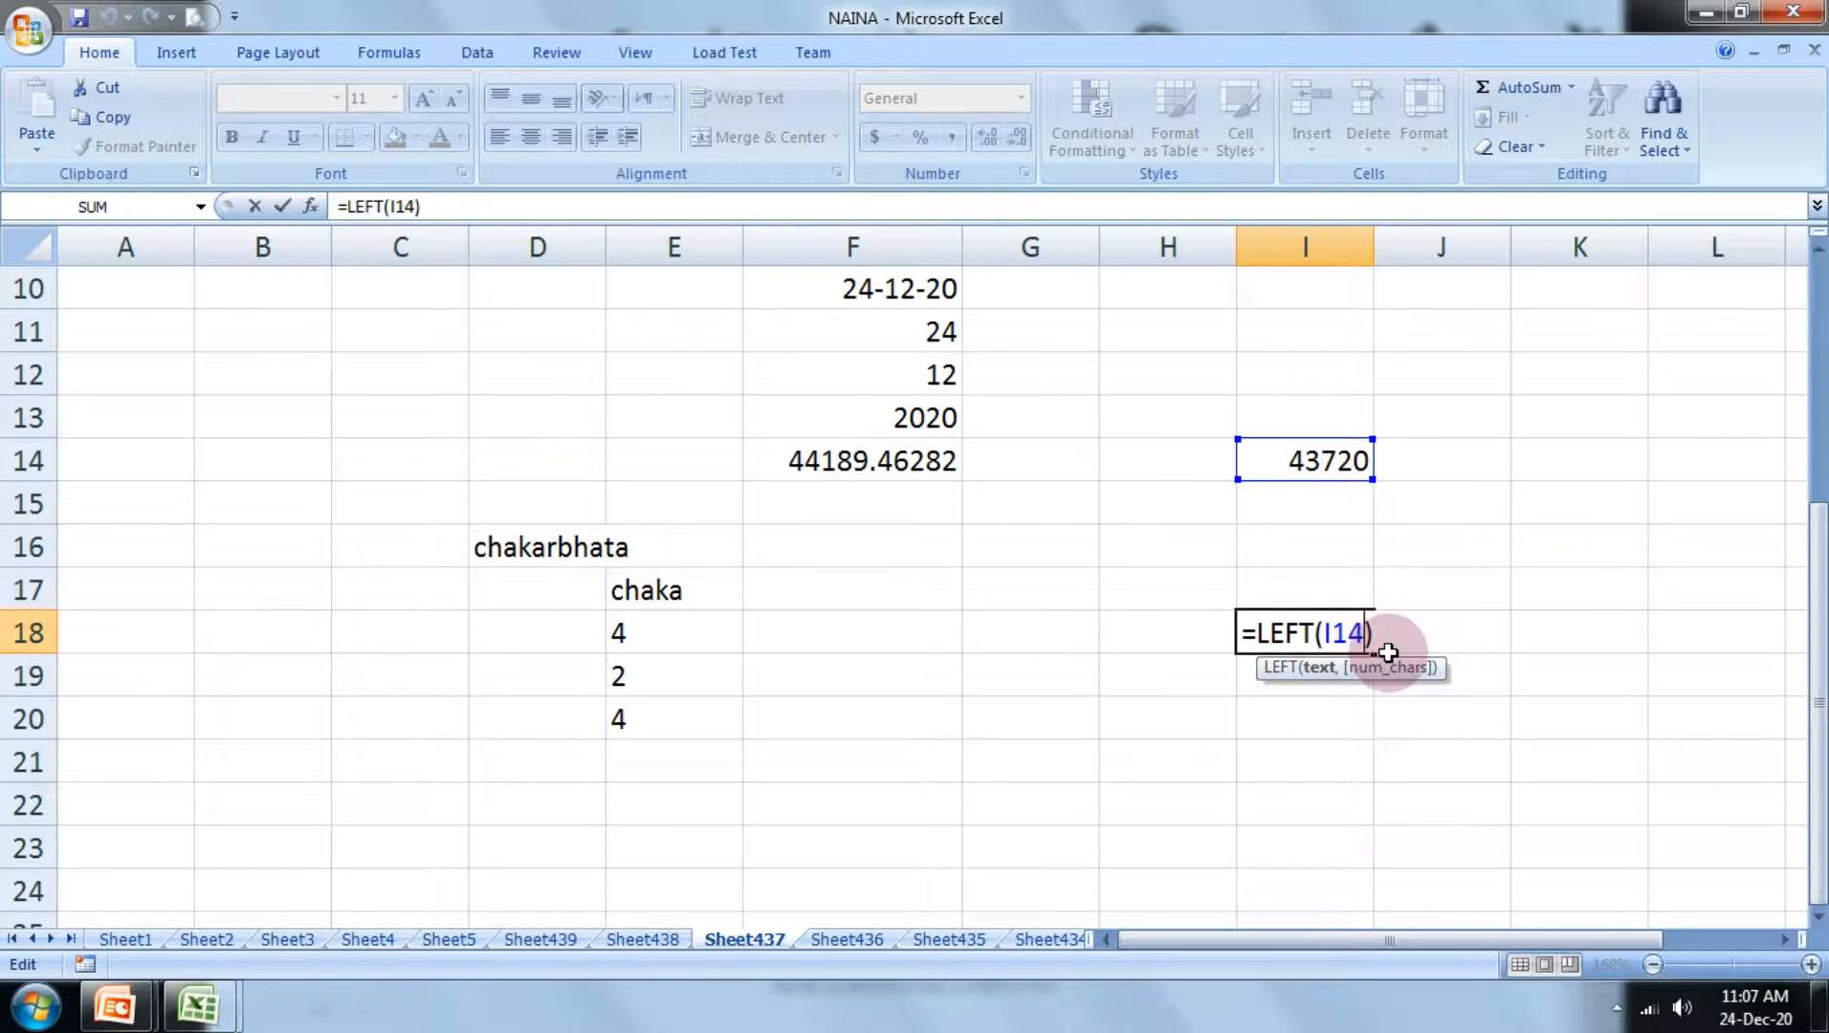
pyautogui.write(',')
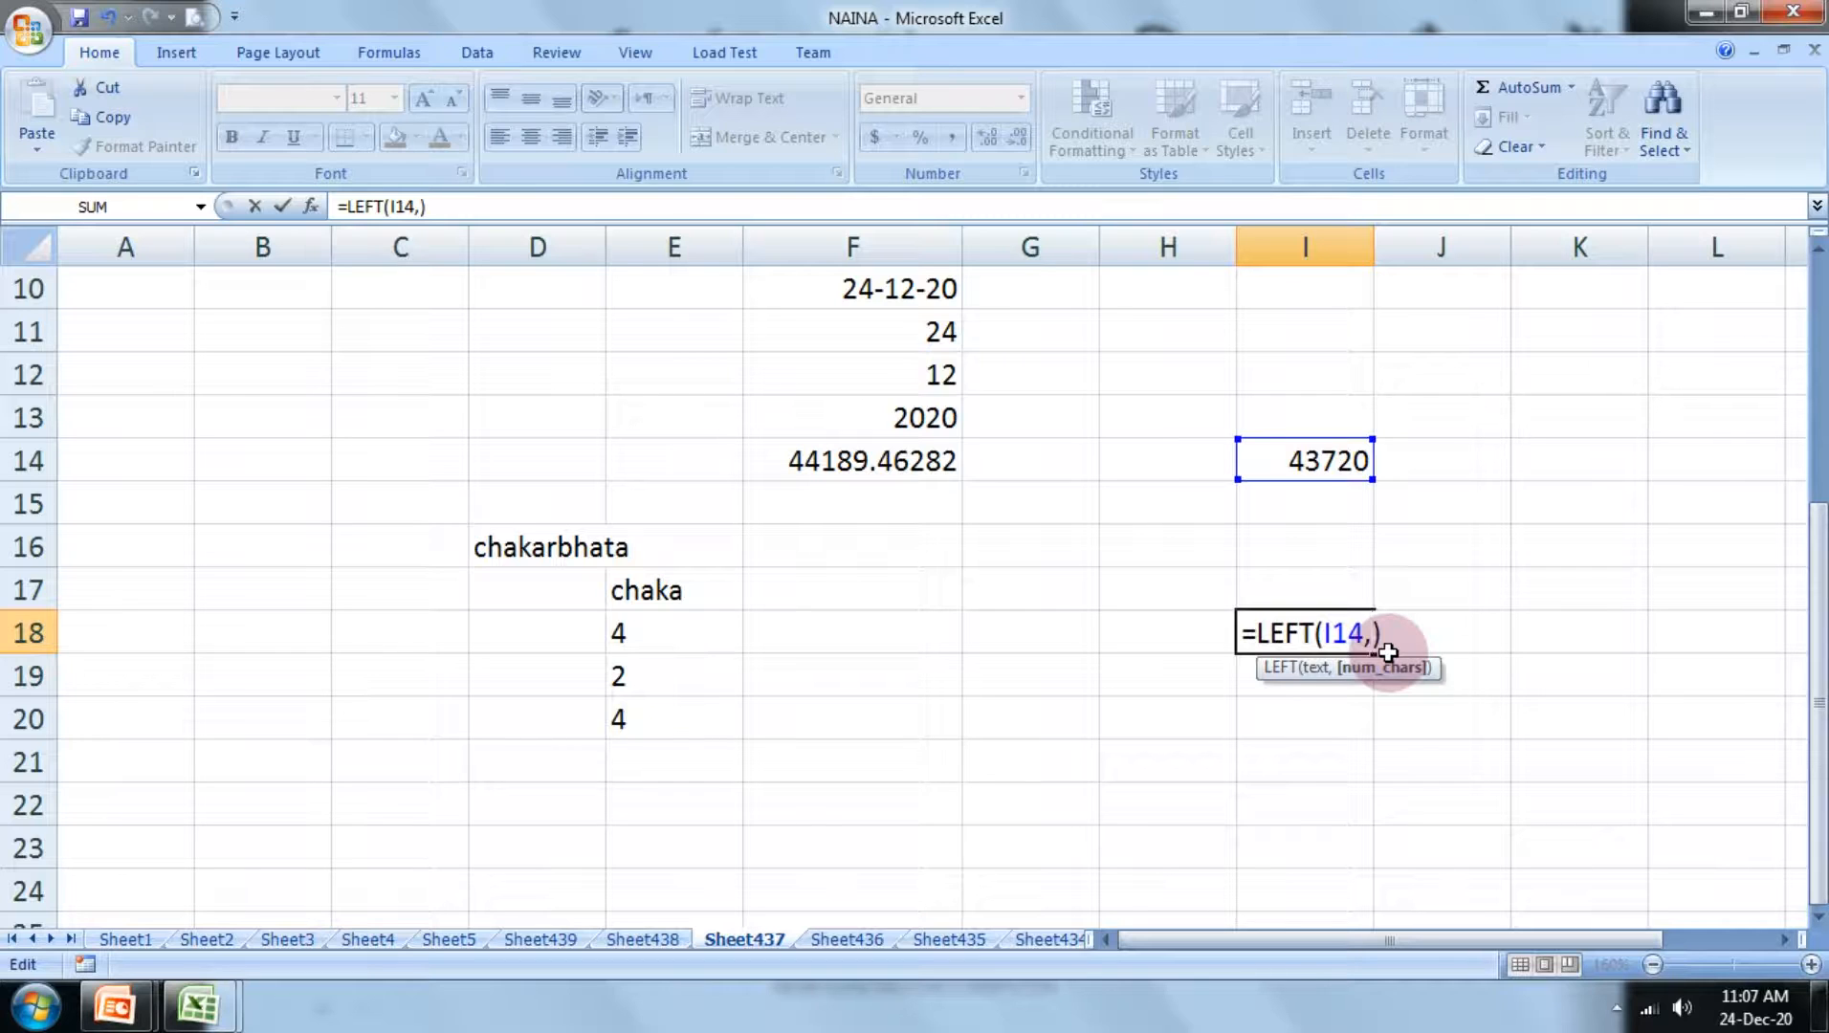
pyautogui.write('4')
pyautogui.press('Return')
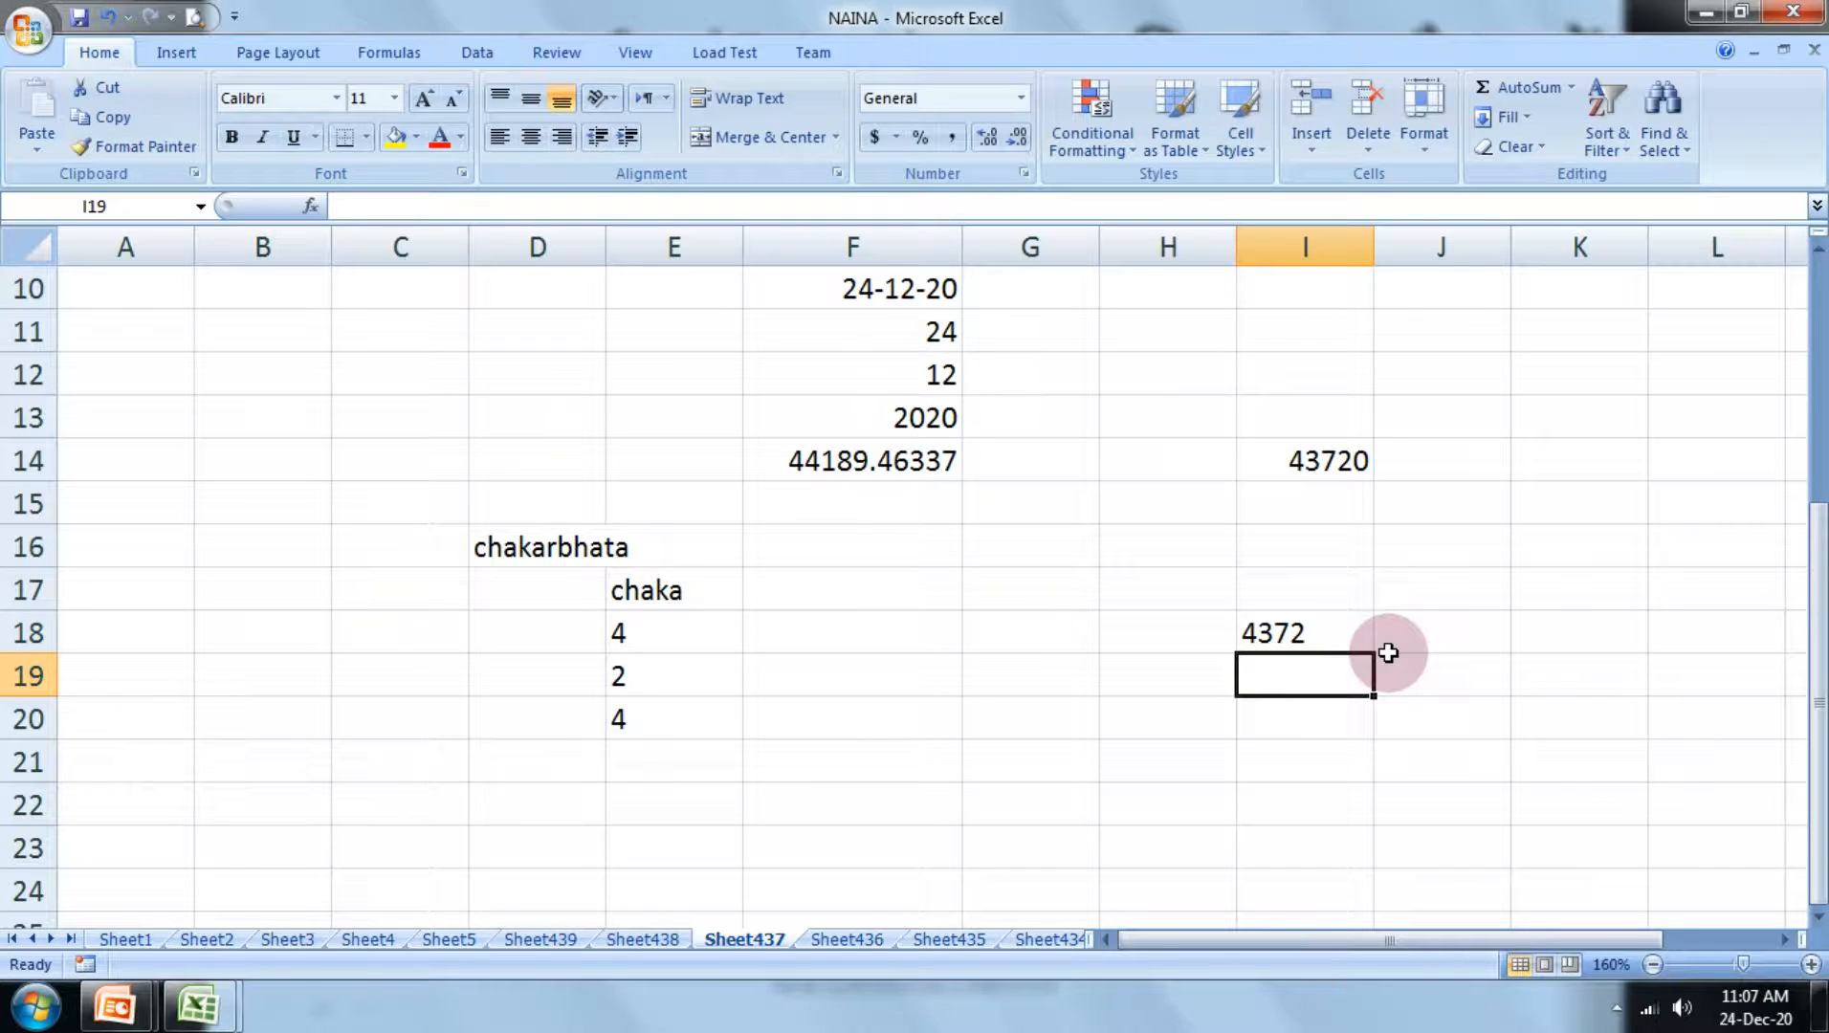
# Step: Enter the sample date 23-08-18 in cell J5
pyautogui.click(1281, 633)
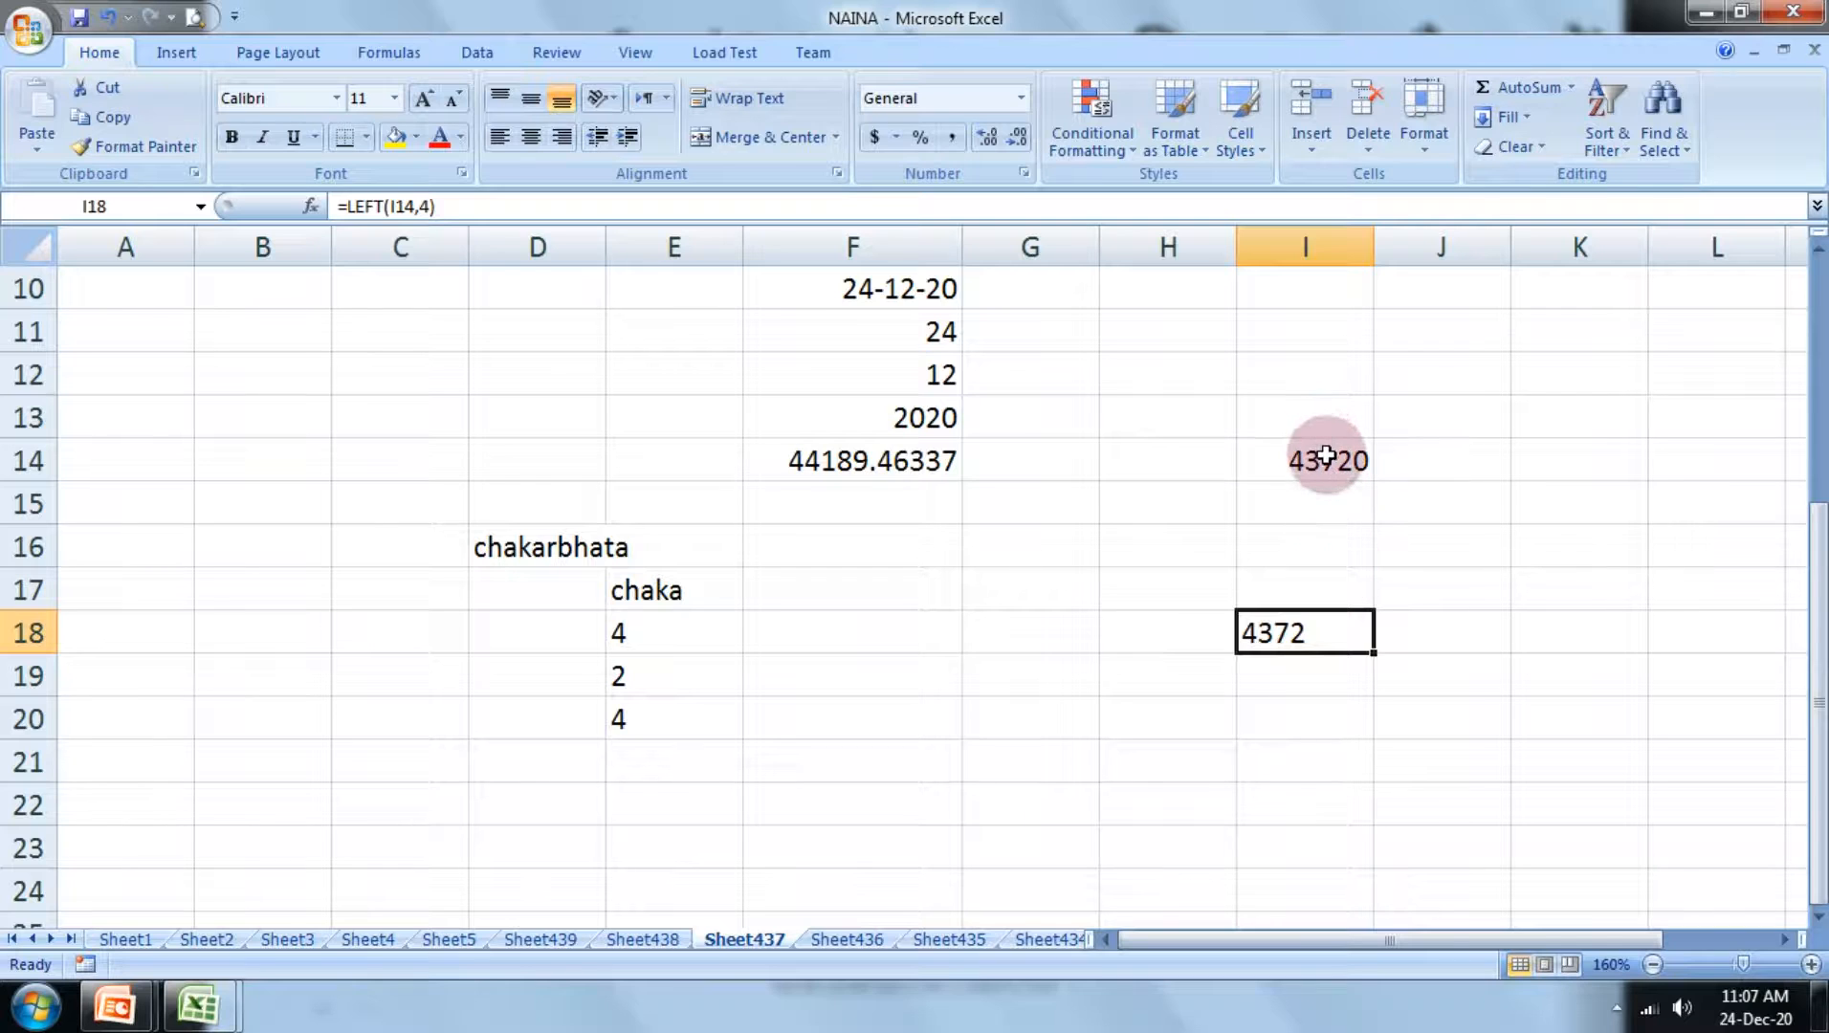
pyautogui.scroll(2, 1318, 478)
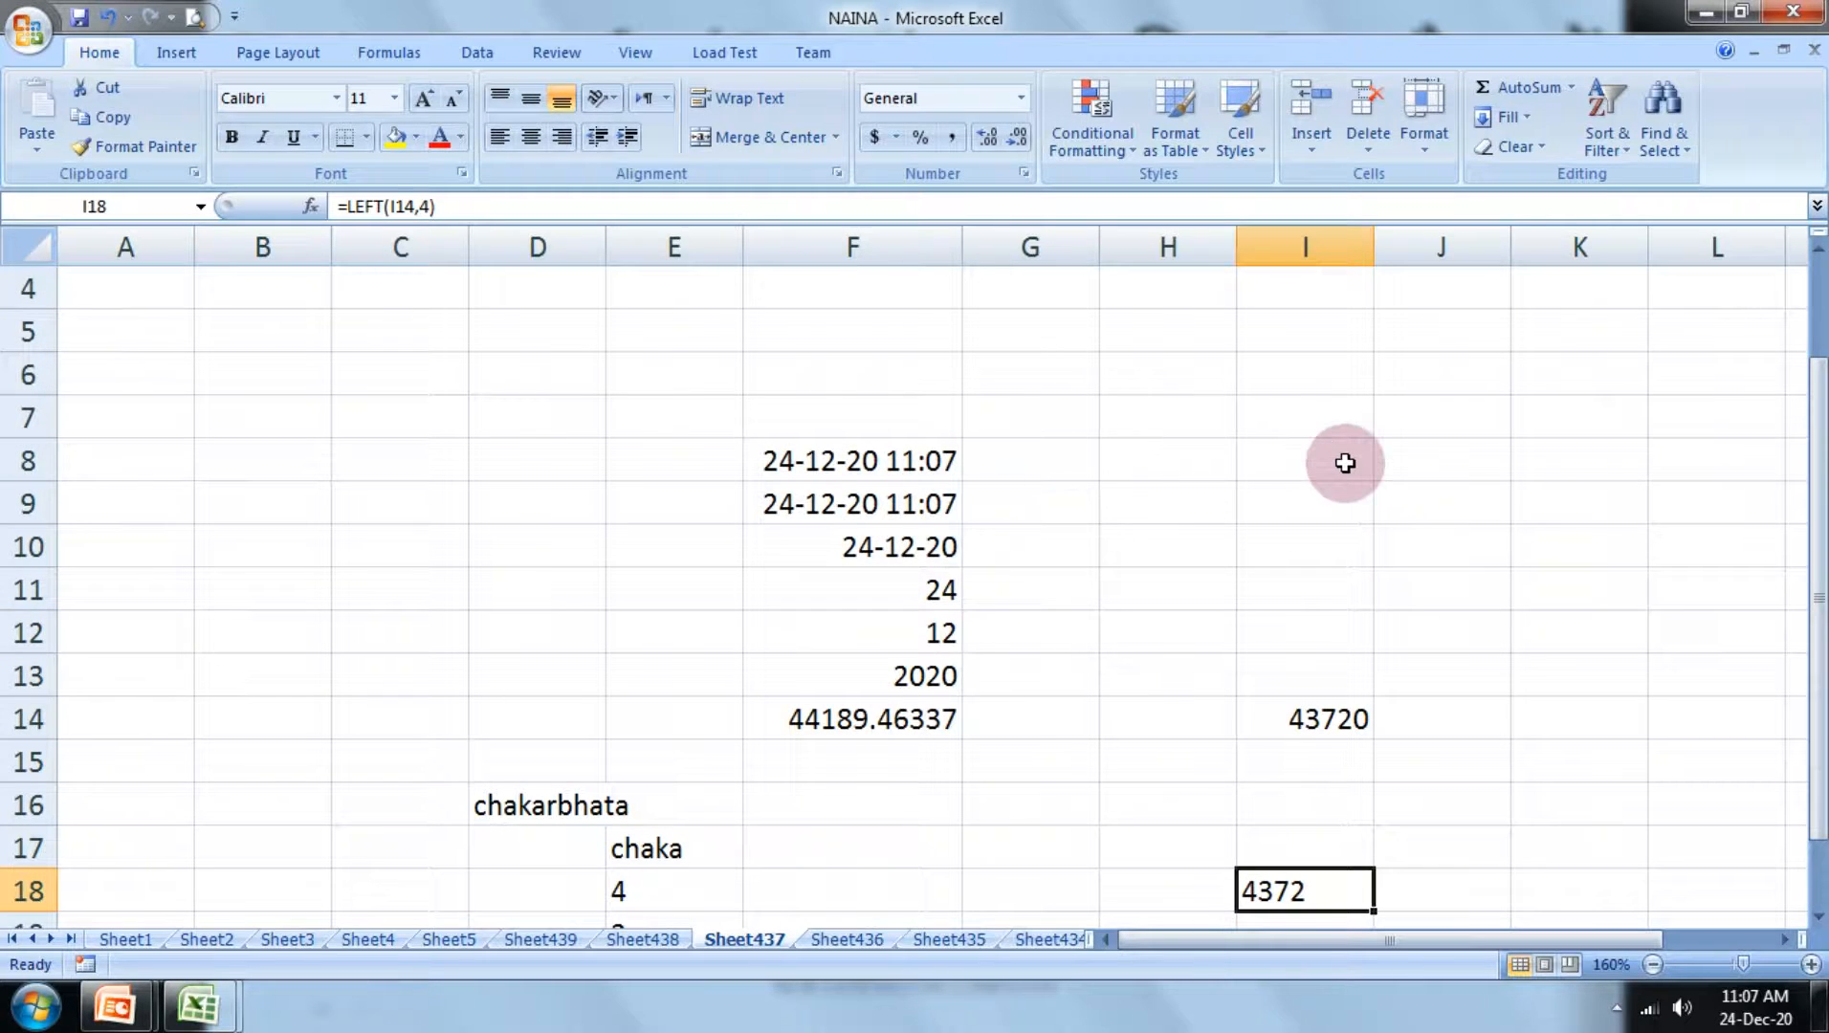
pyautogui.click(1393, 326)
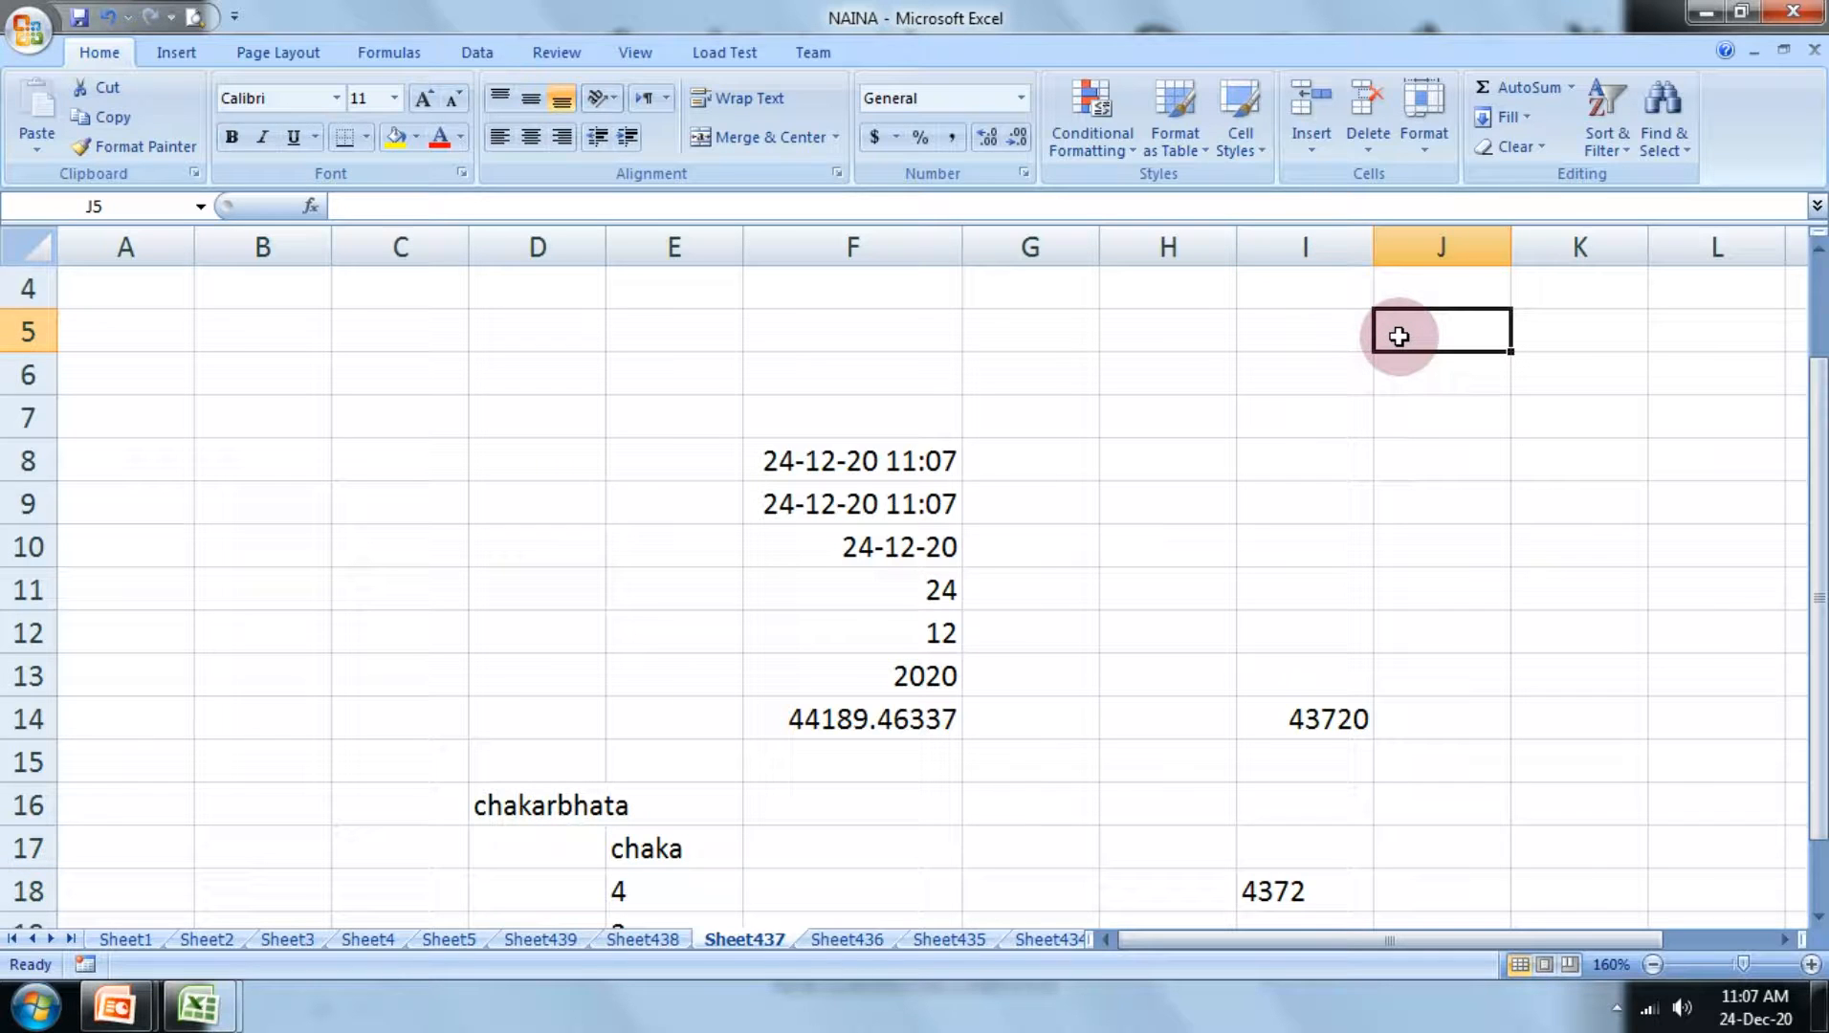
pyautogui.write('23')
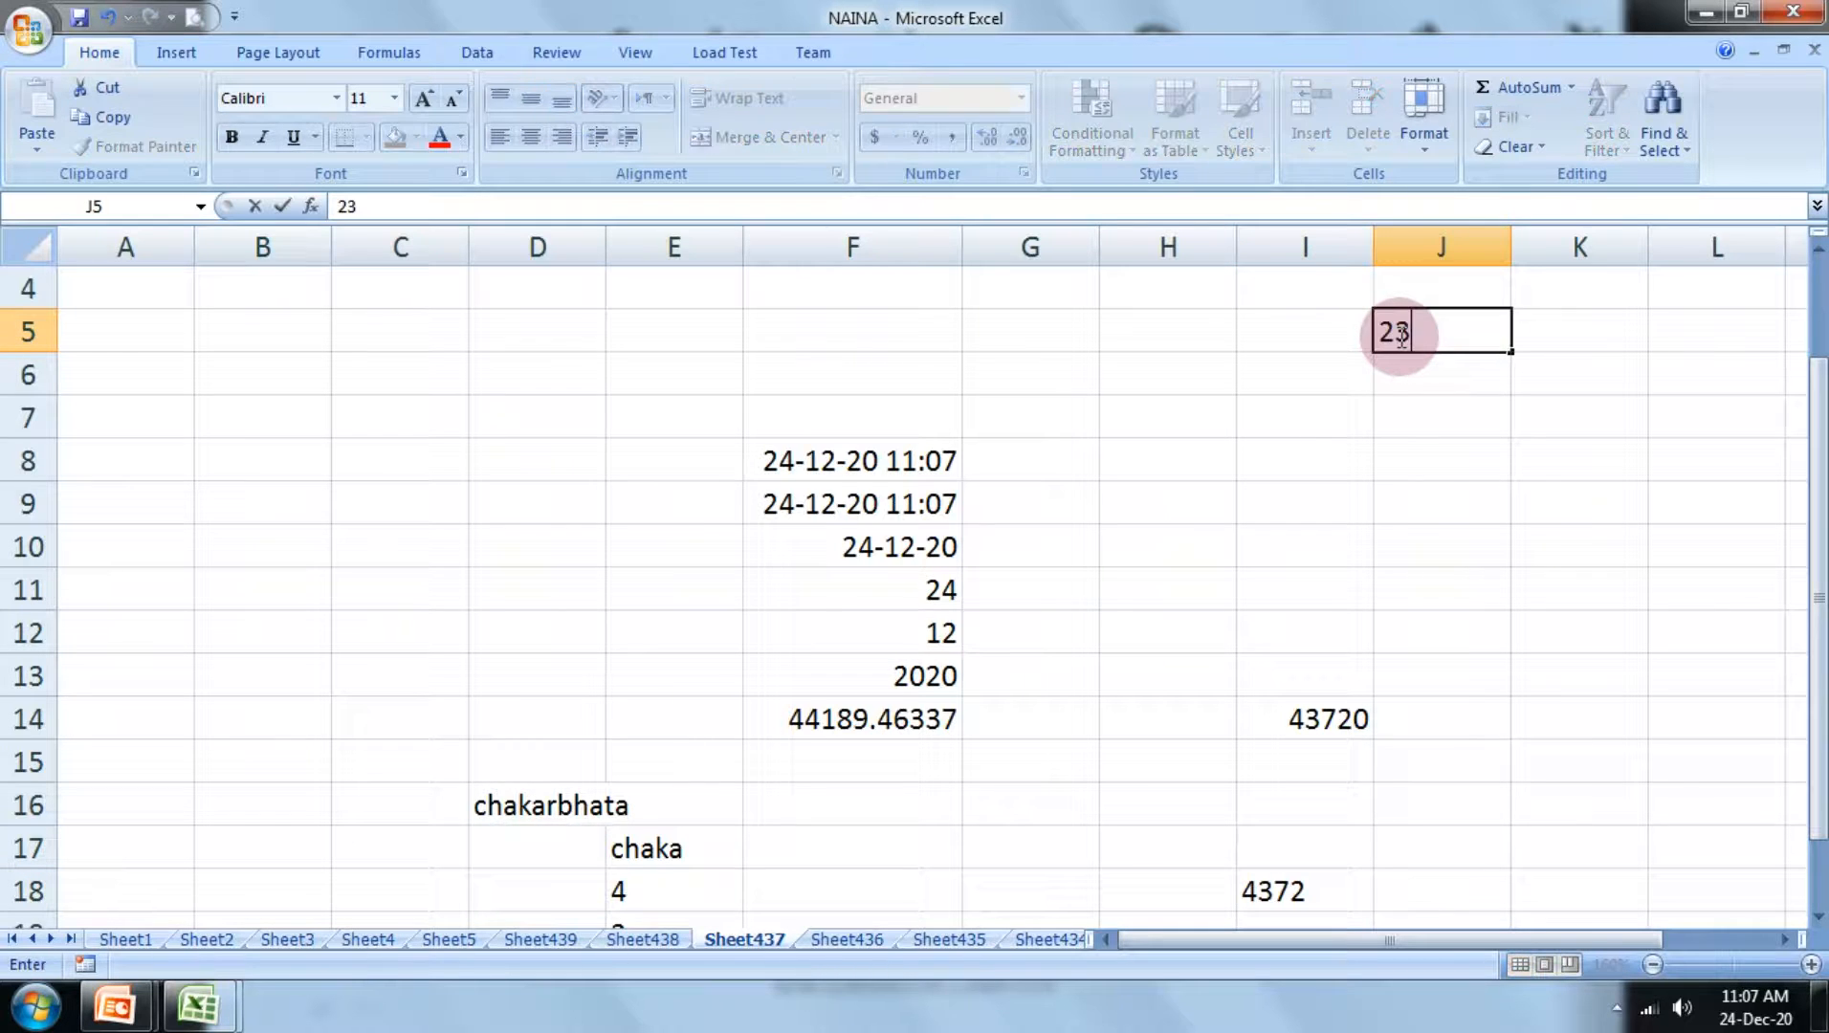
pyautogui.write('-08-18')
pyautogui.press('Return')
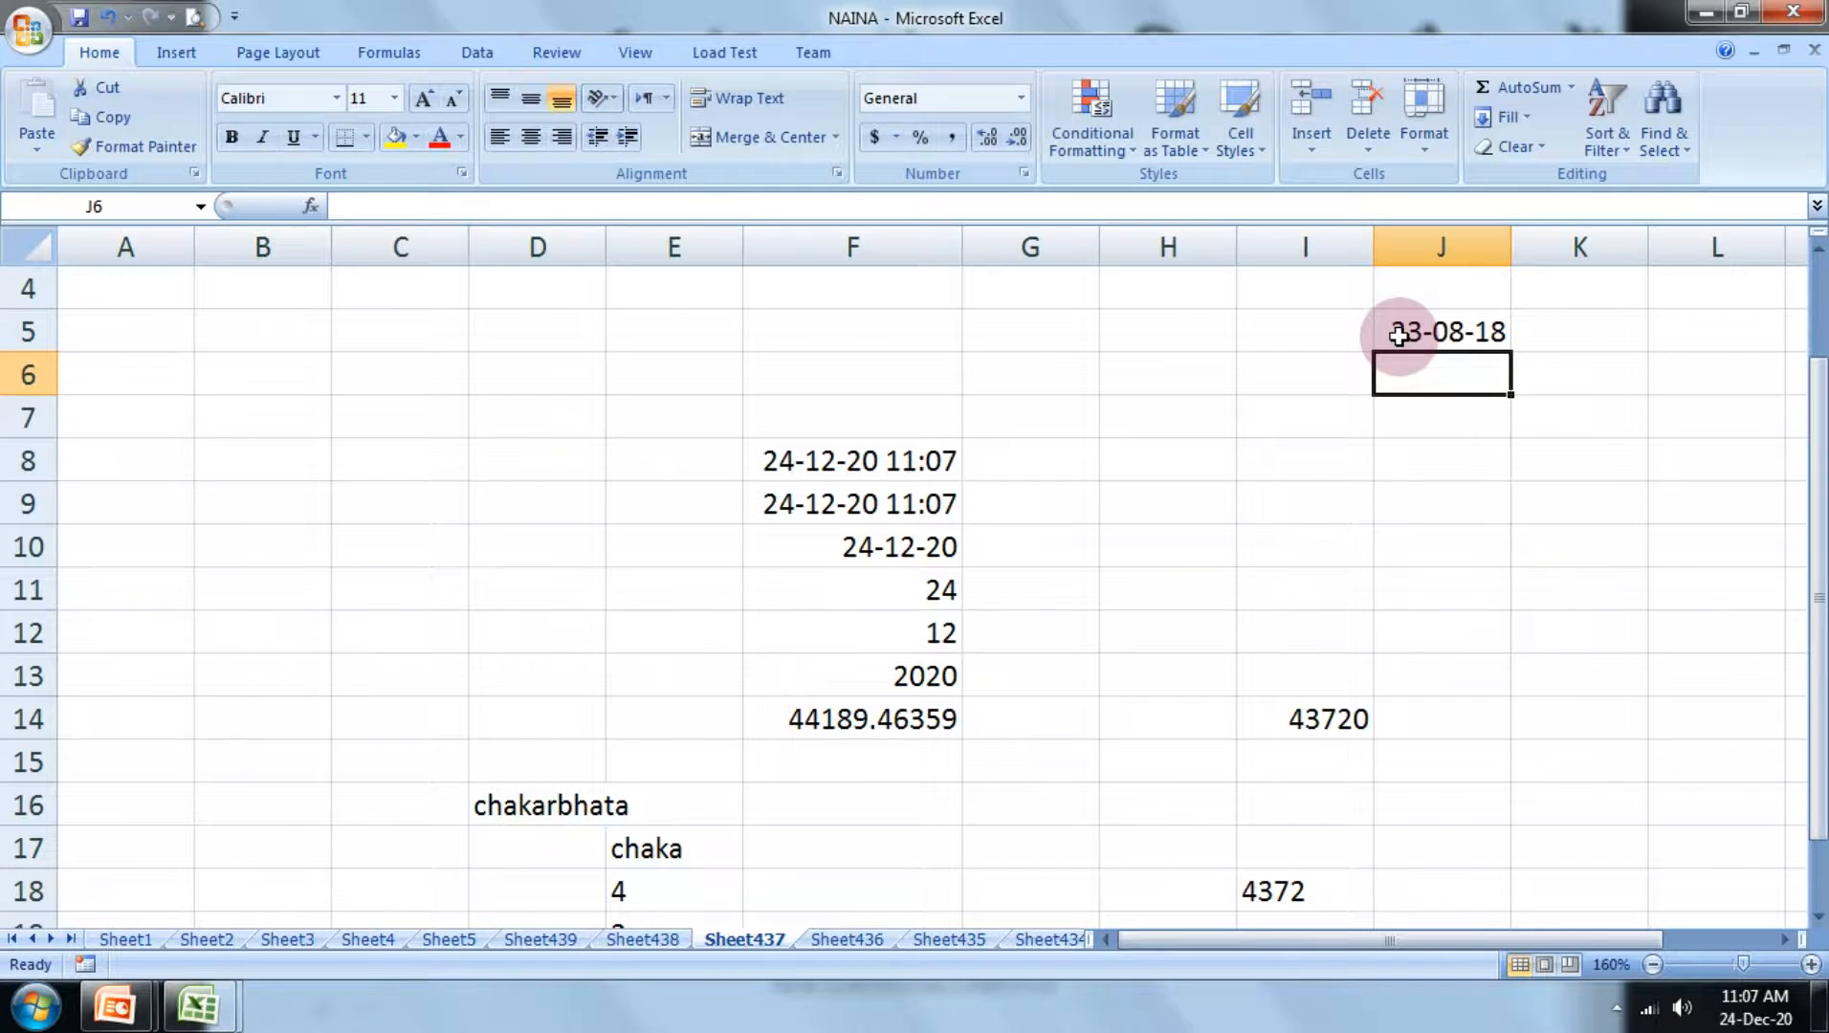
# Step: Enter the formula =left(J5,3) in cell J6 to extract the first three characters of the date above
pyautogui.write('=left')
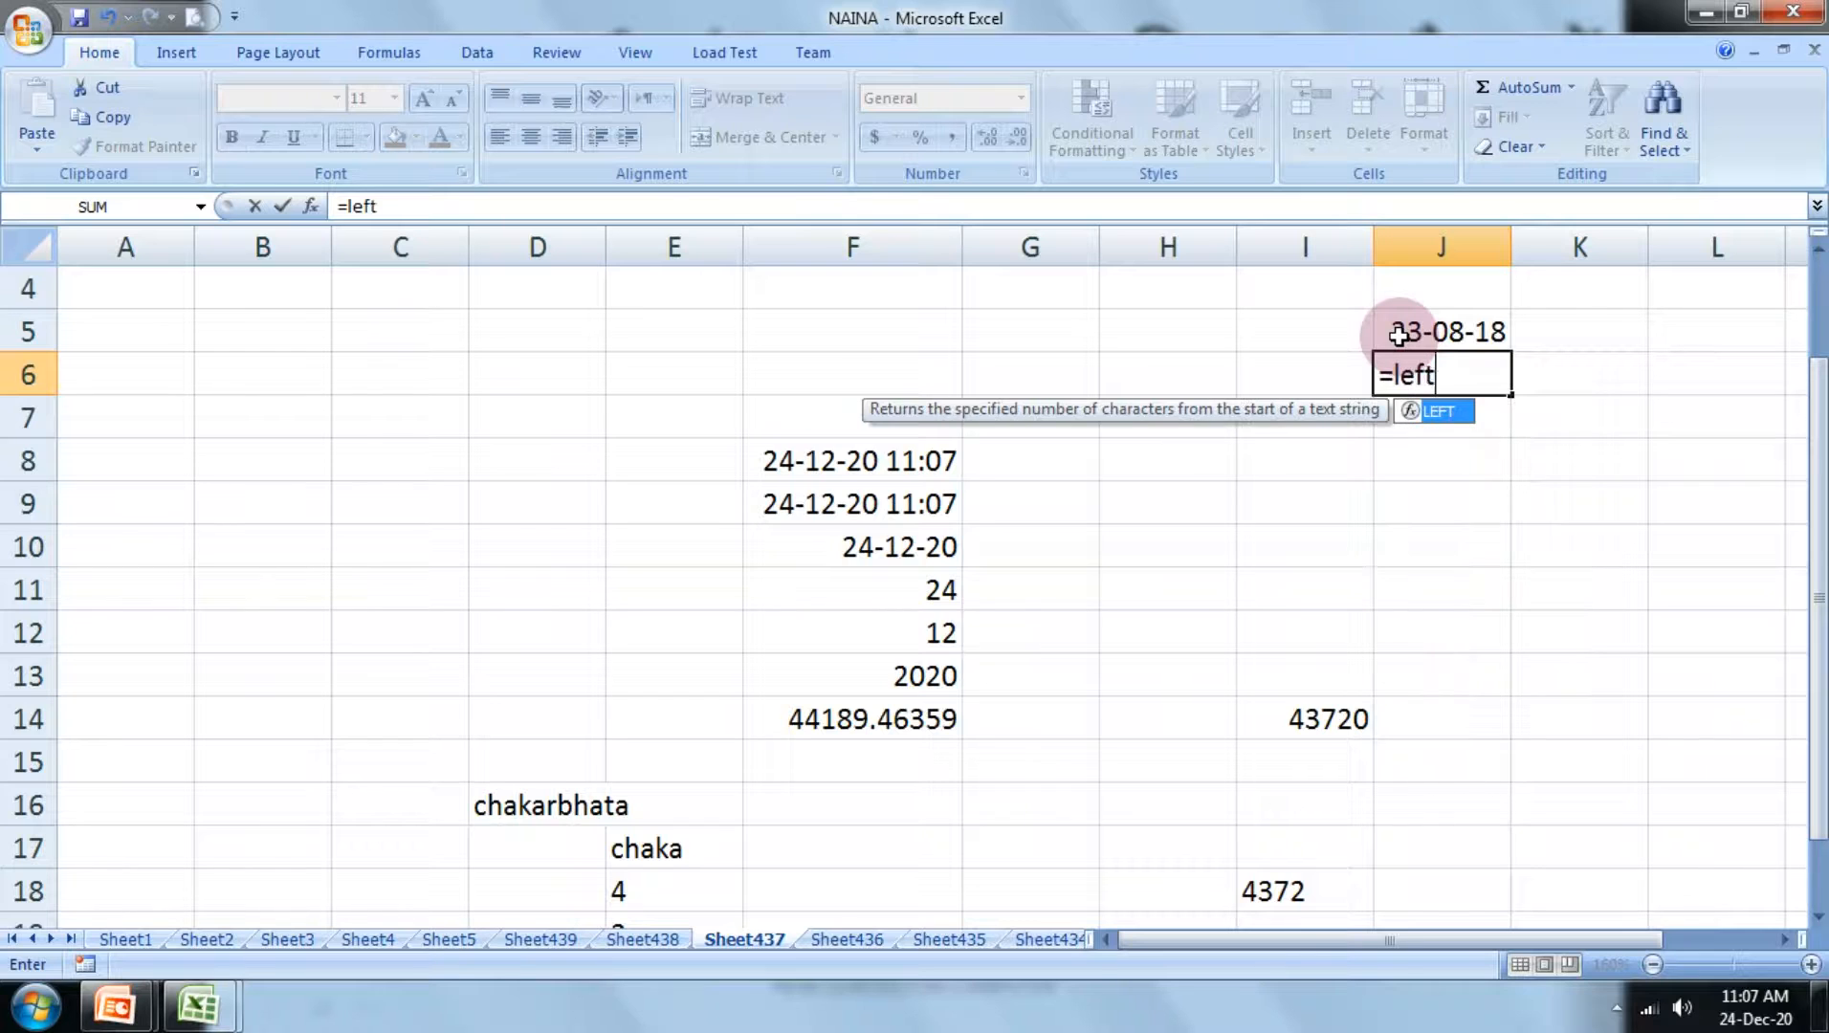
pyautogui.write('(')
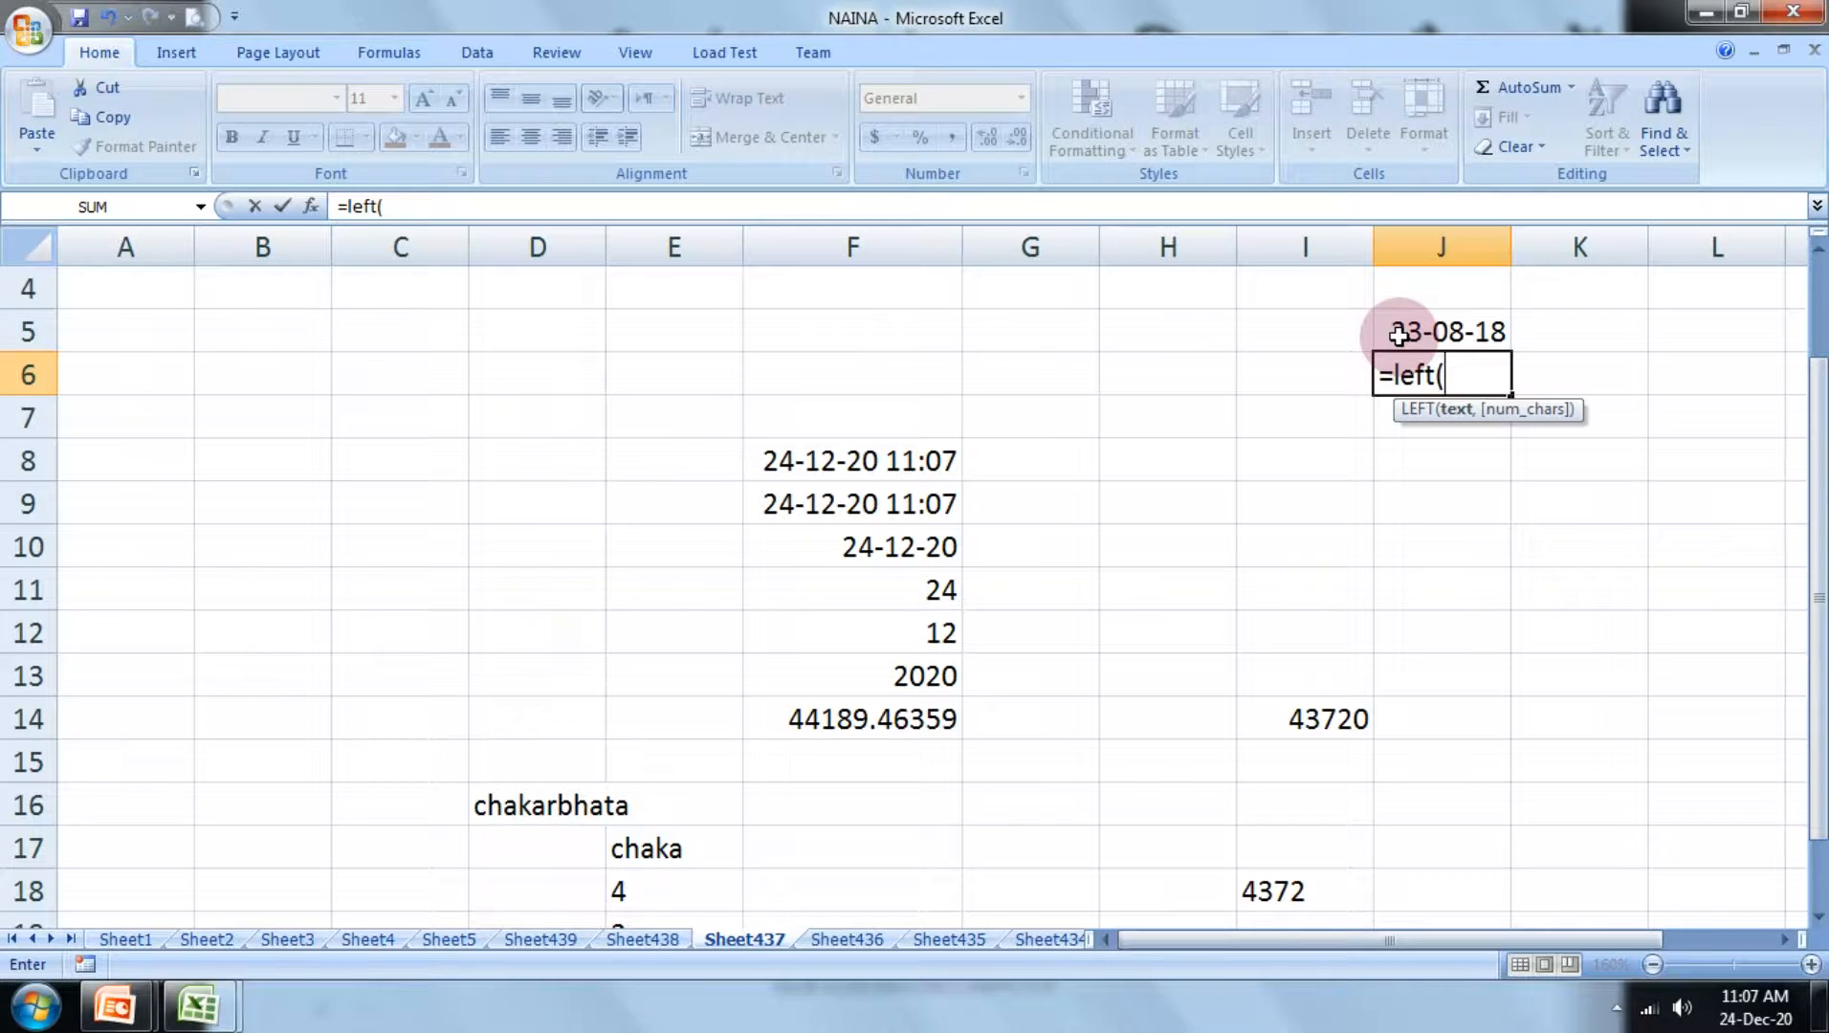
pyautogui.click(1416, 331)
pyautogui.write(',')
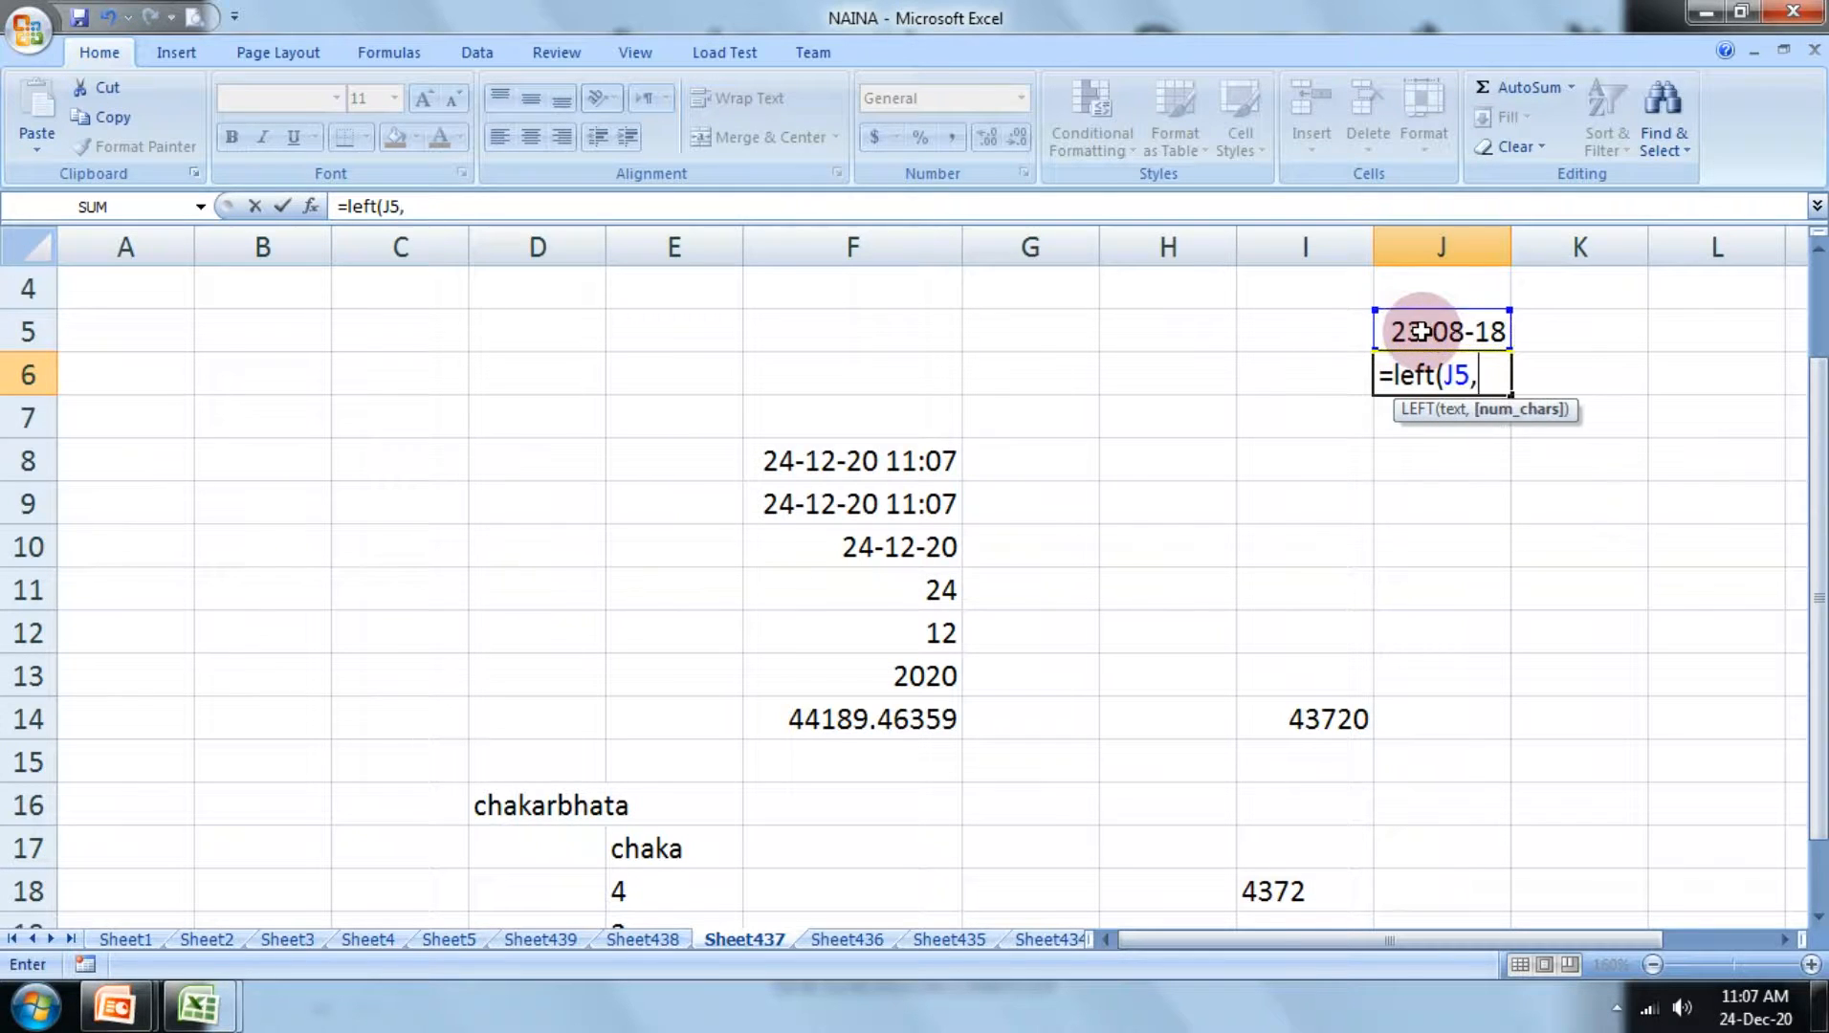
pyautogui.write('3)')
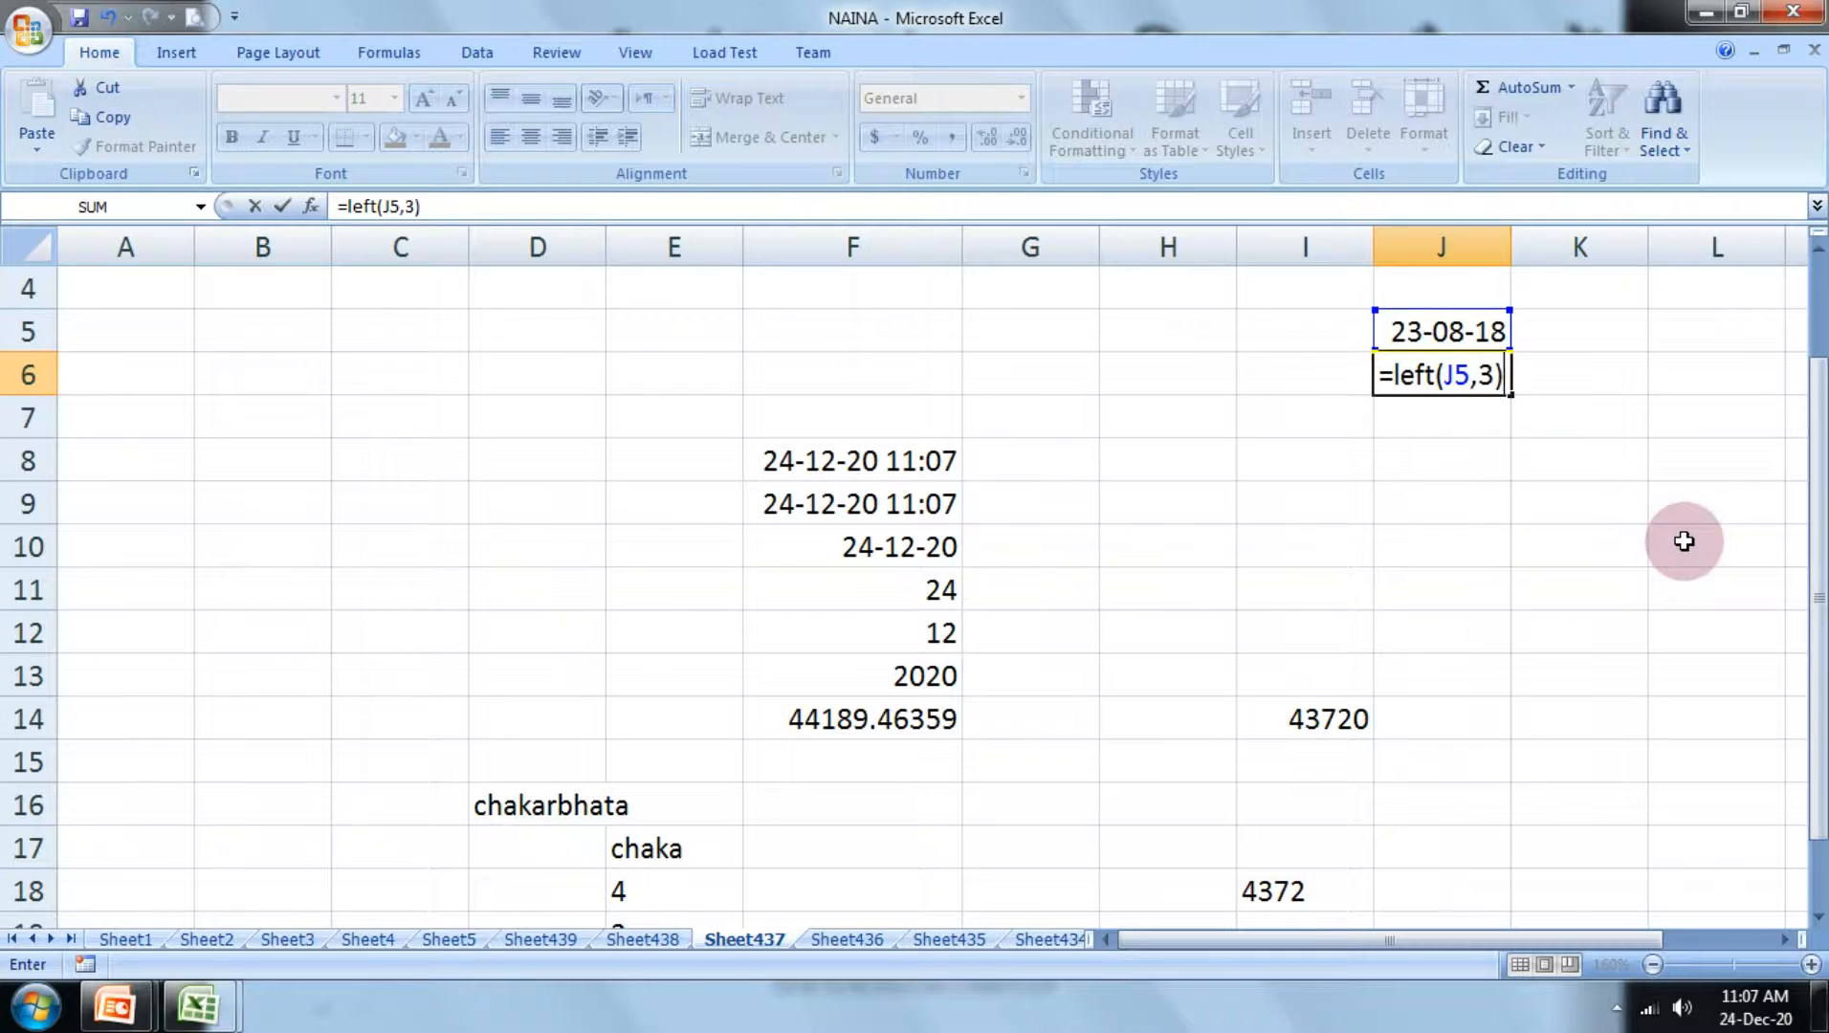
pyautogui.press('Return')
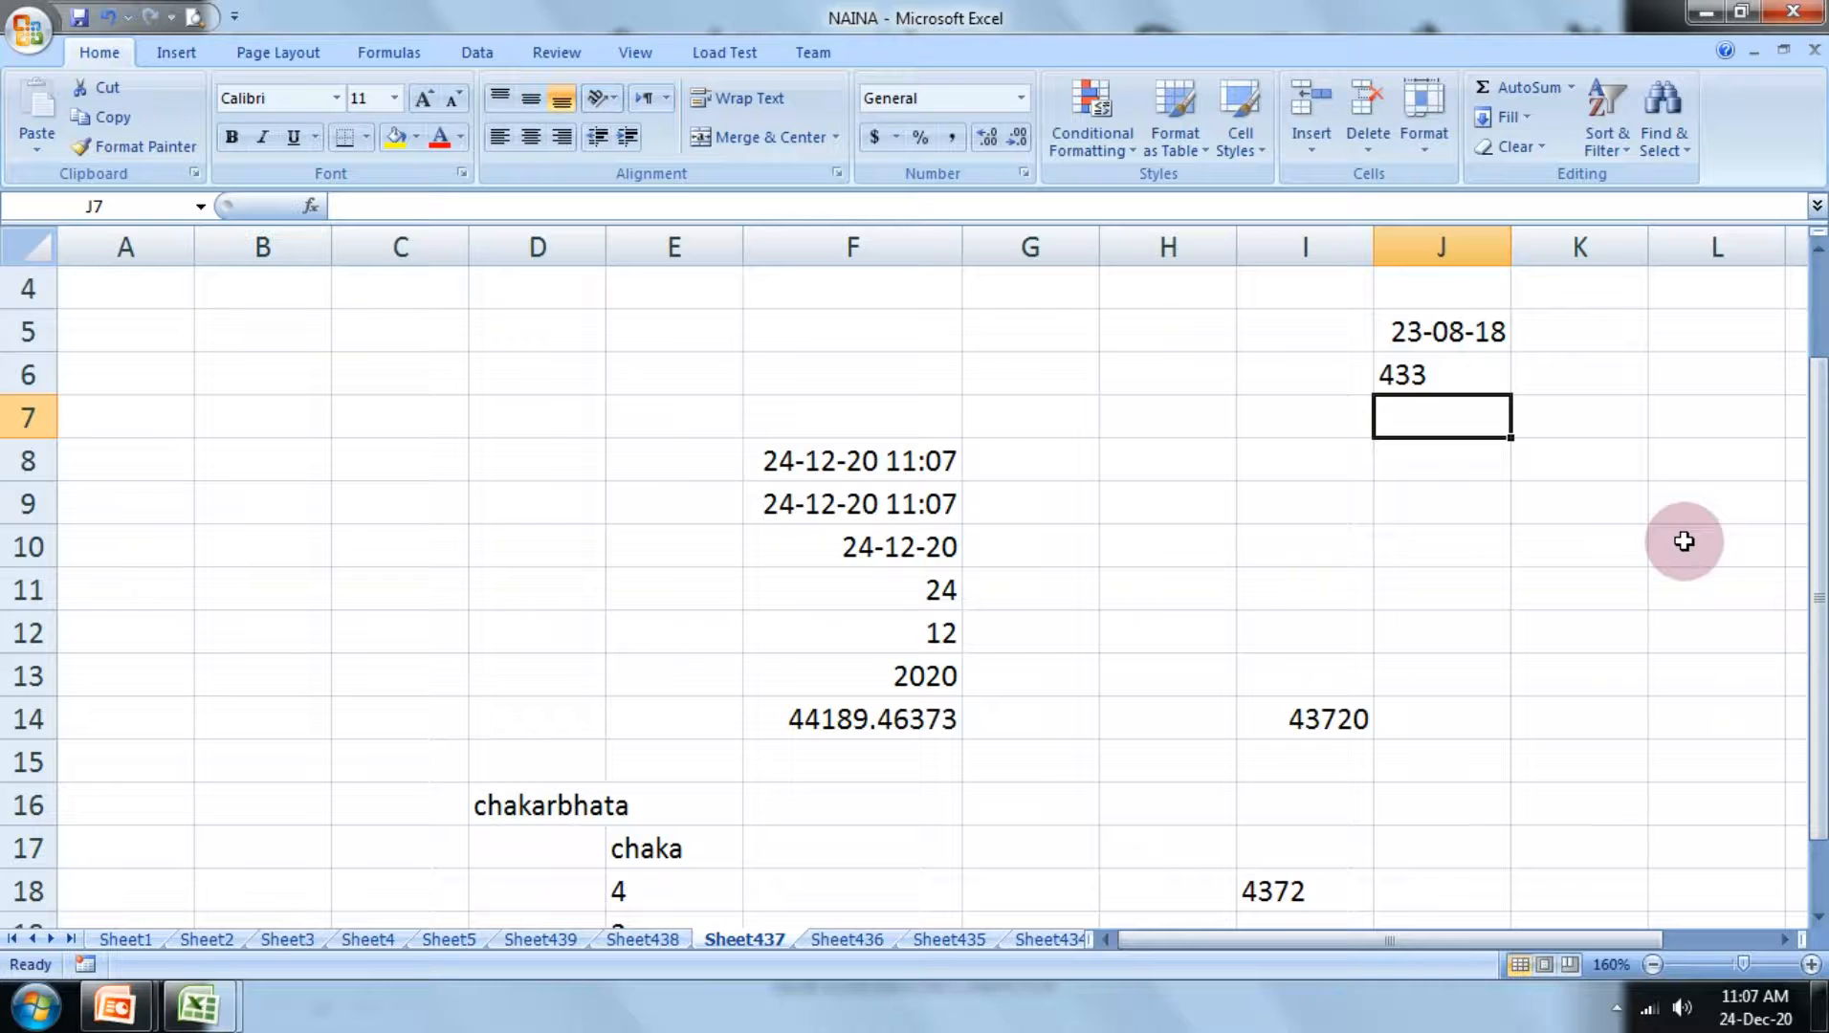
# Step: Apply the General number format to the LEFT formula in cell J6
pyautogui.click(1493, 375)
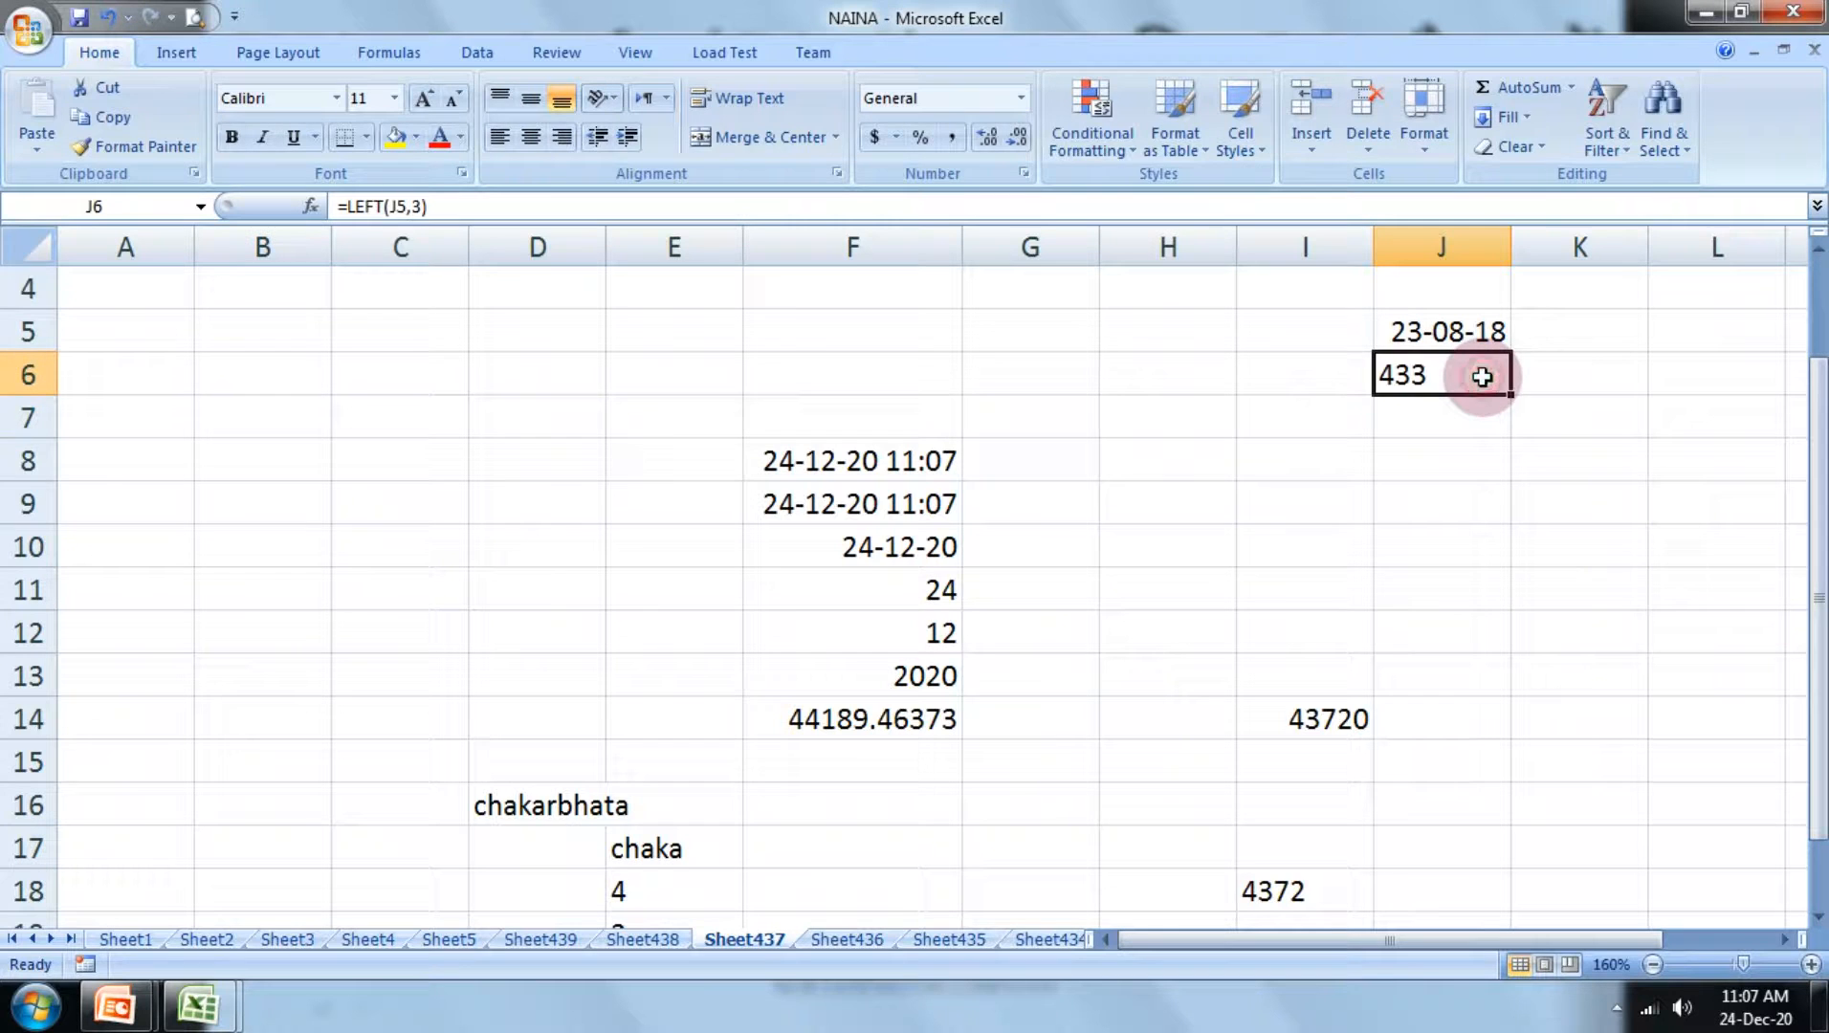
pyautogui.click(1022, 99)
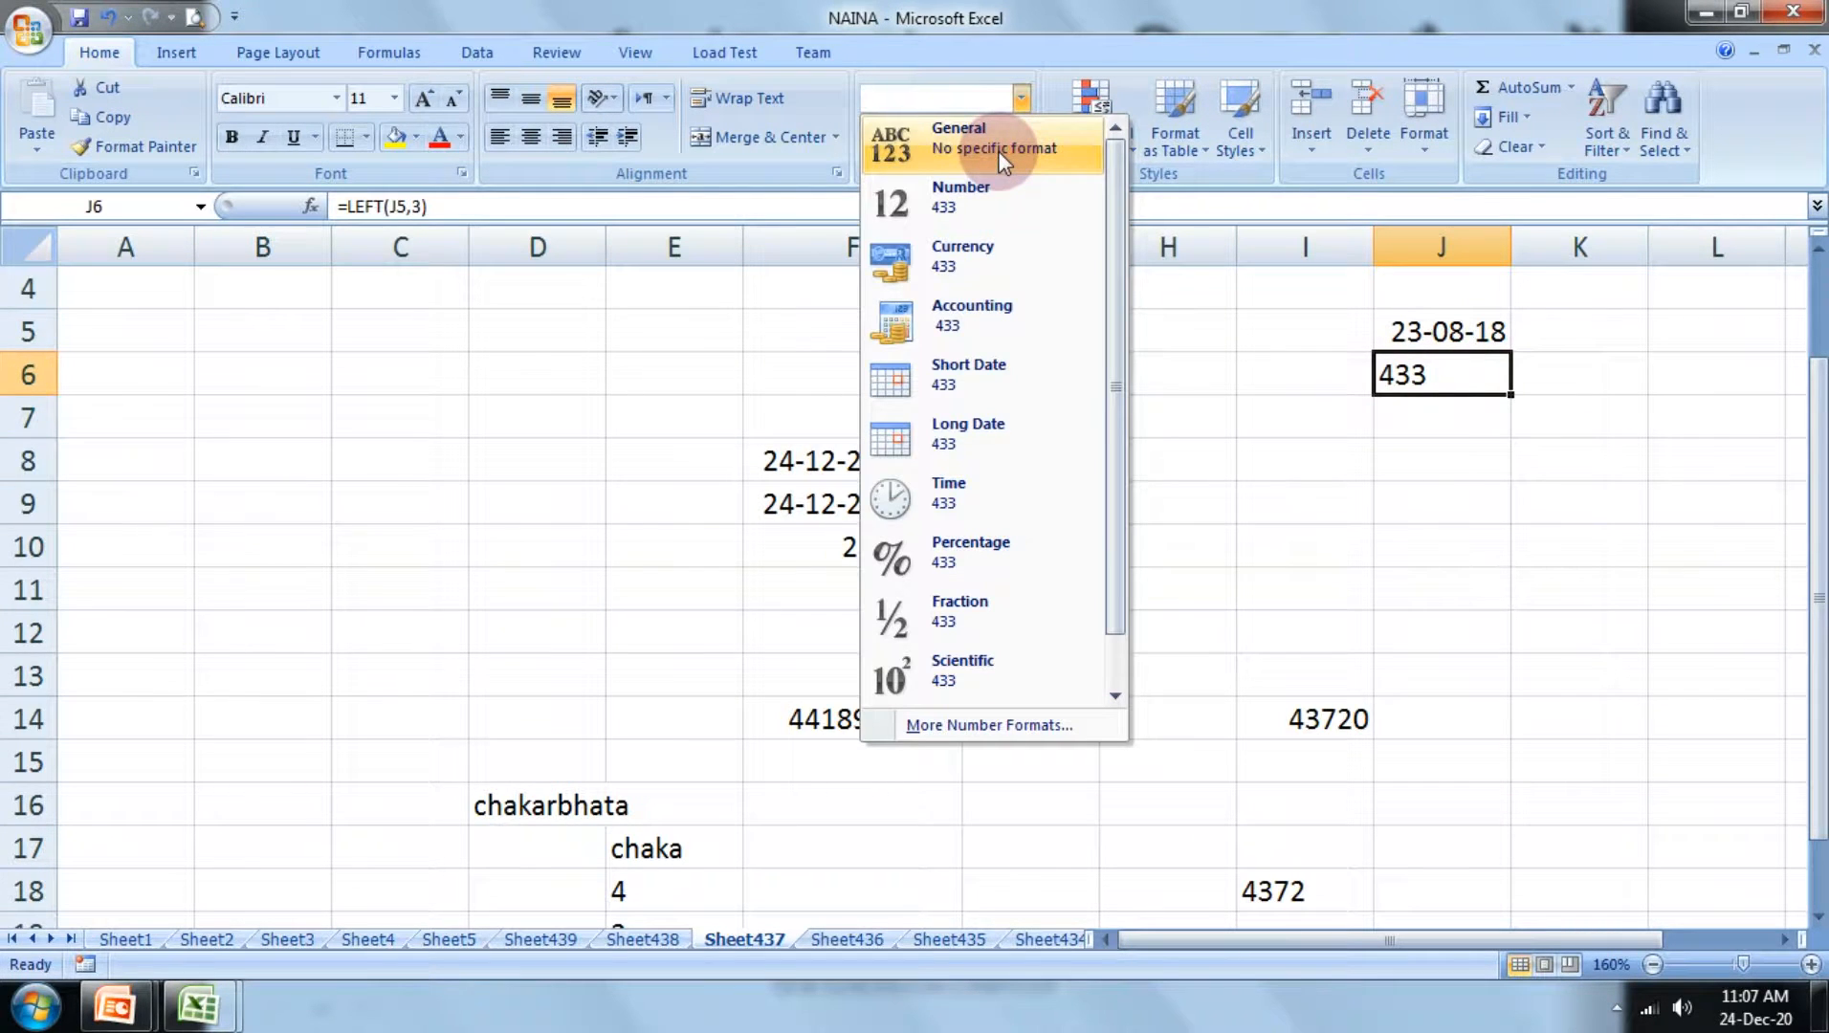
pyautogui.click(1002, 161)
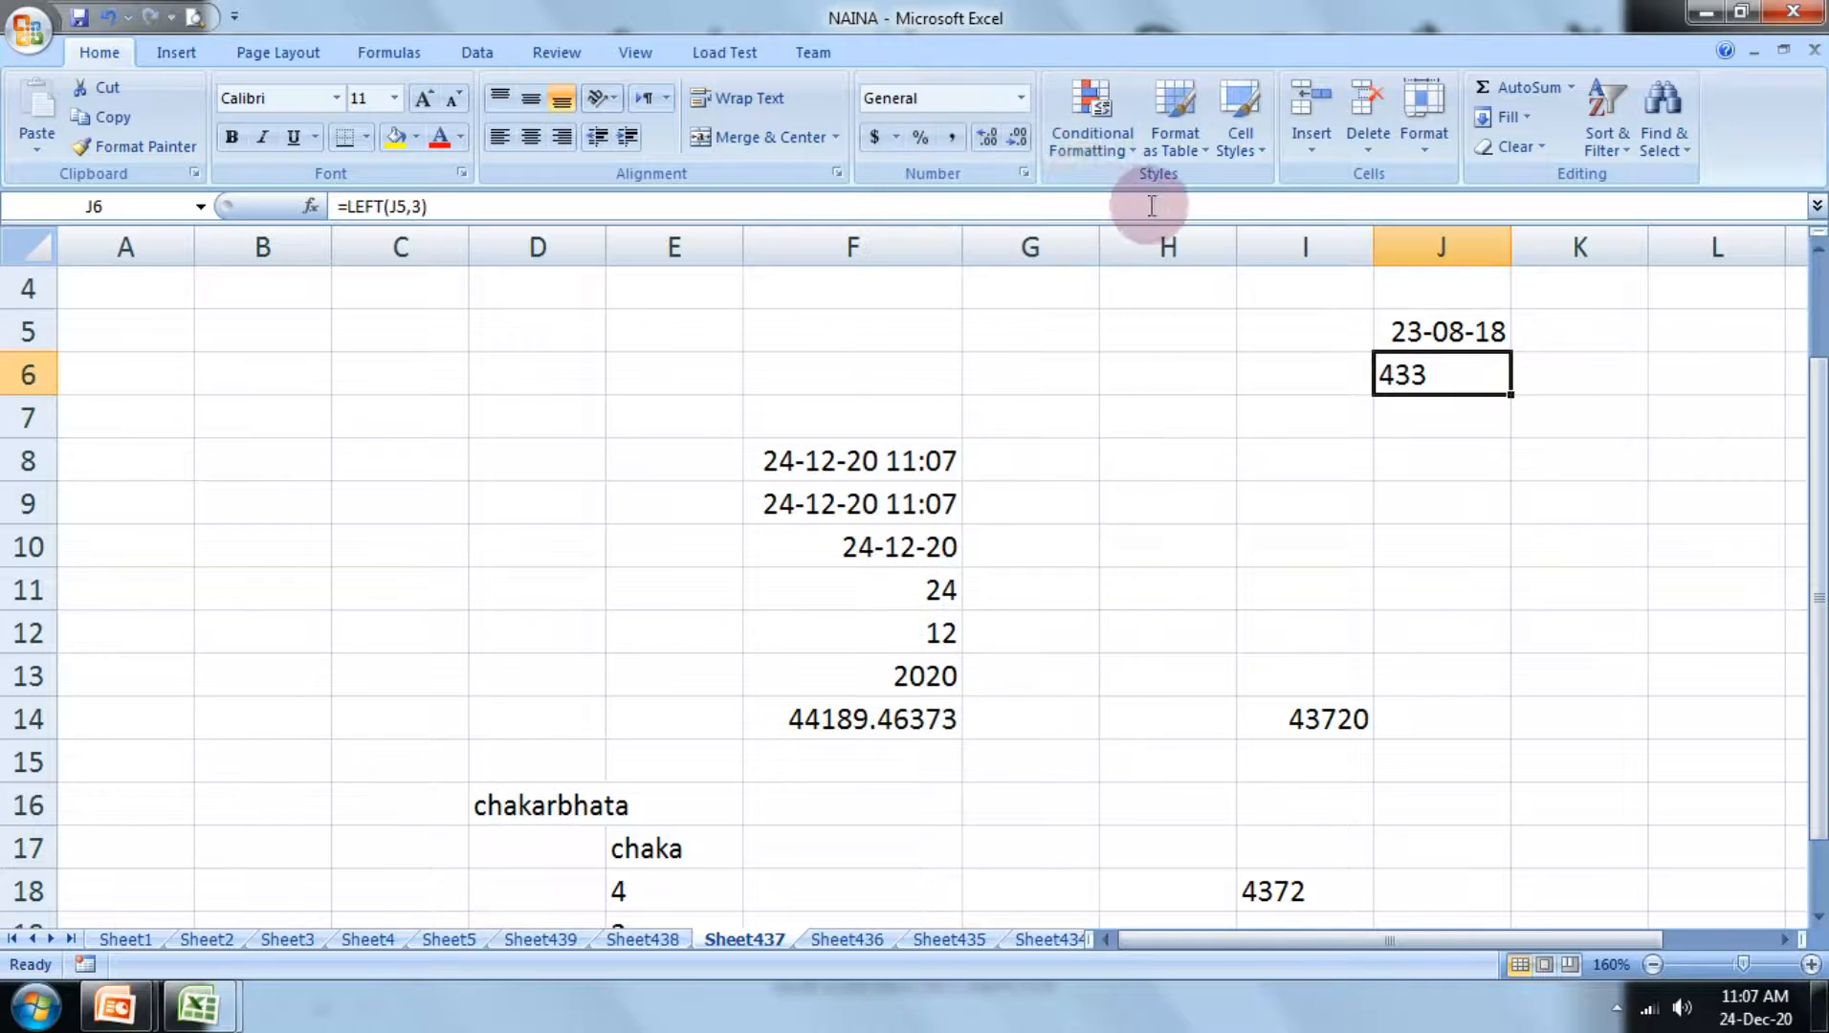
pyautogui.click(1022, 99)
pyautogui.click(966, 148)
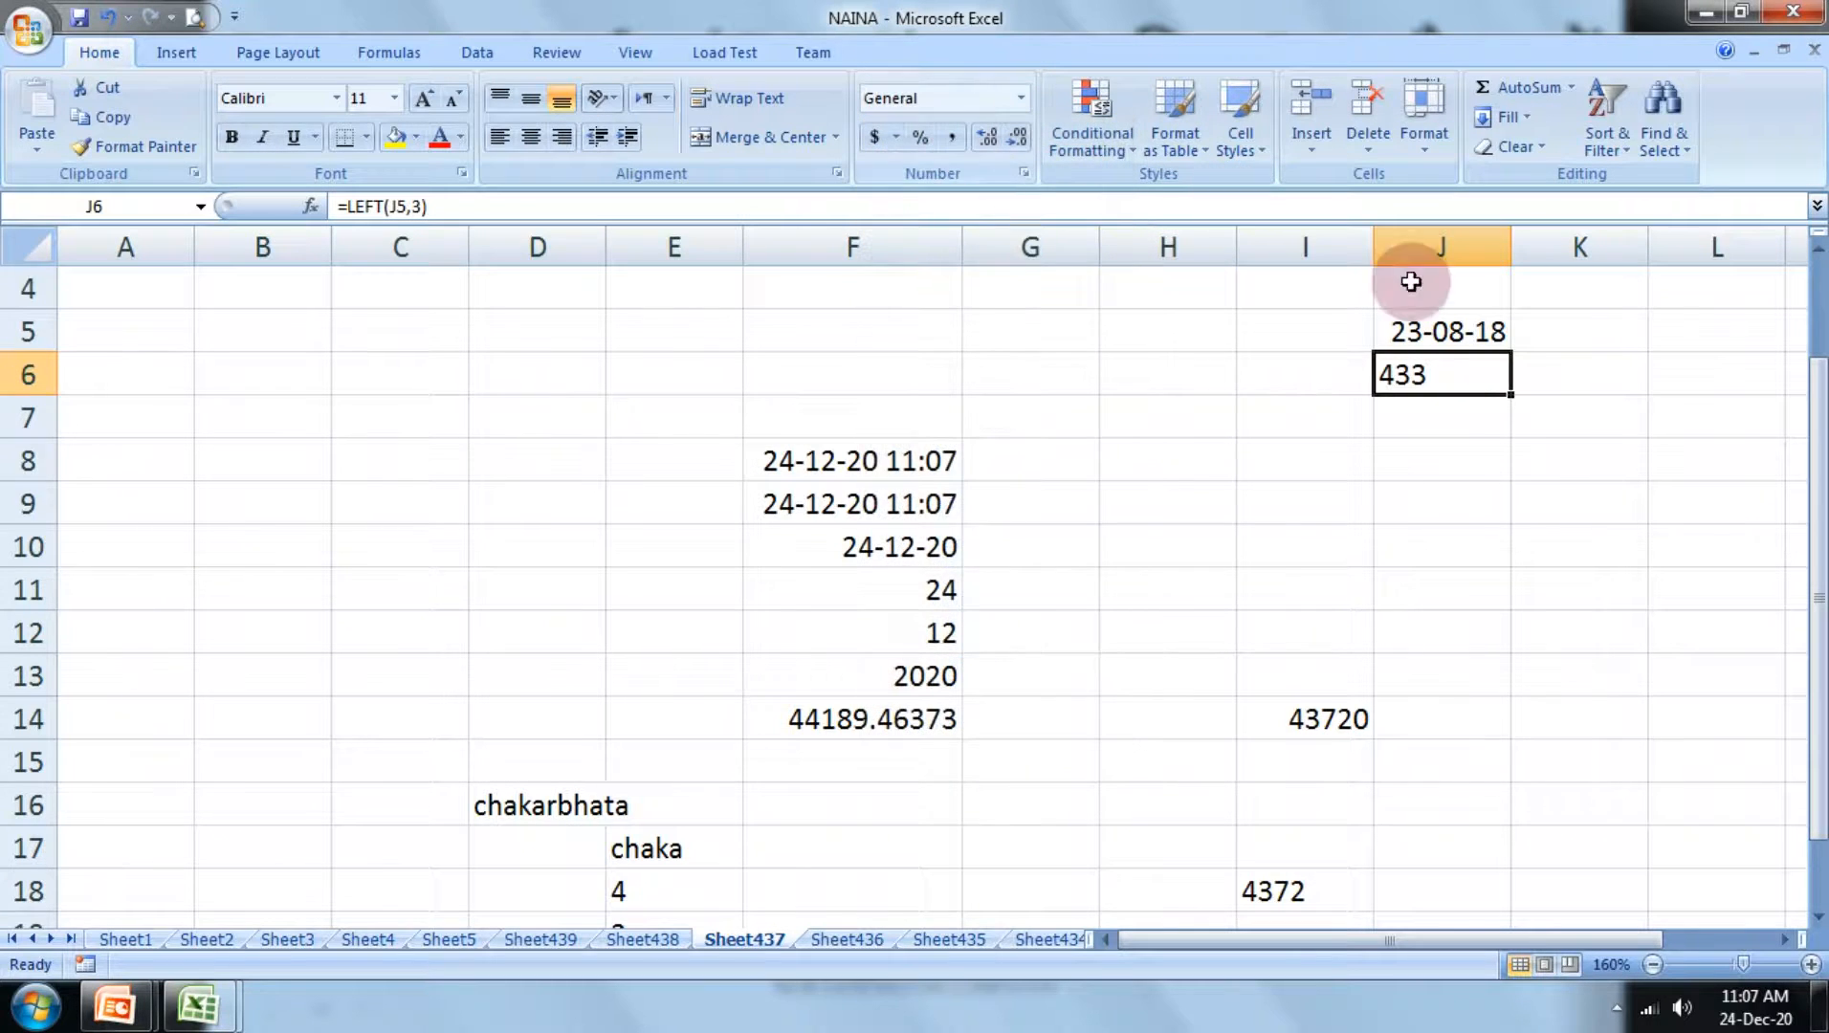
# Step: Change the number format of the date in cell J5 to General
pyautogui.click(1440, 329)
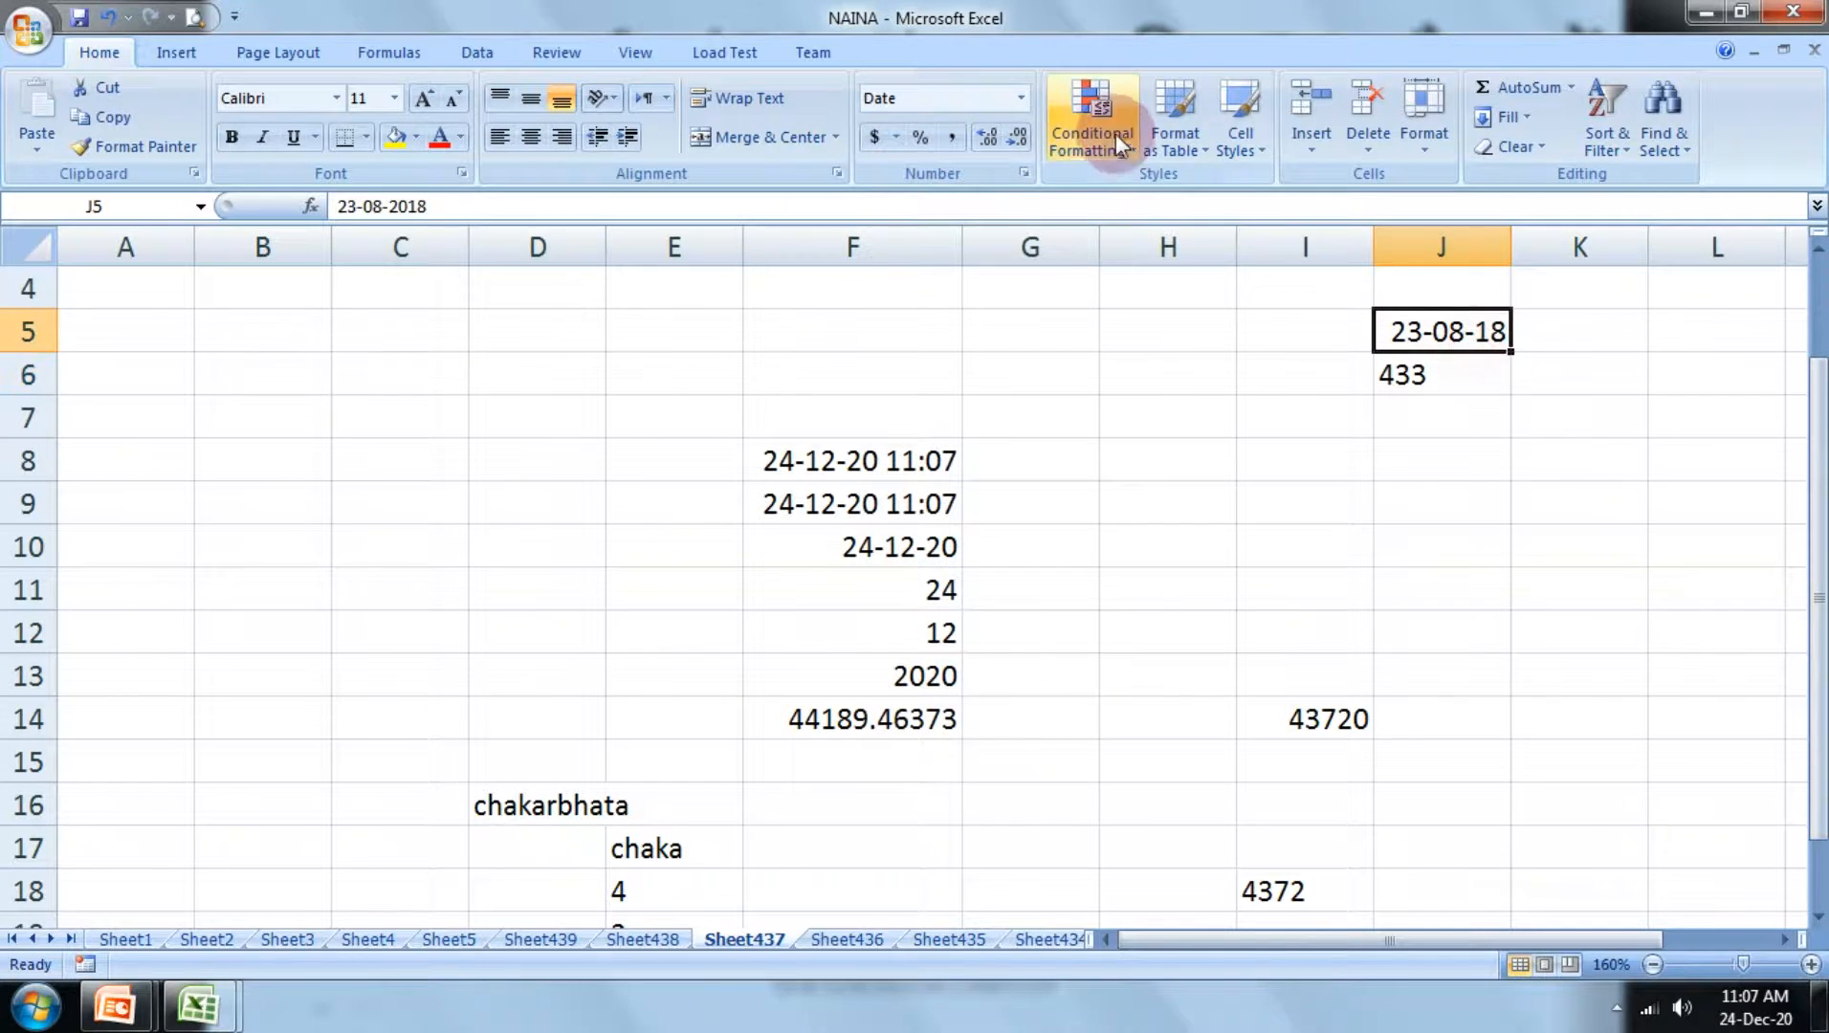
pyautogui.click(1021, 97)
pyautogui.click(961, 160)
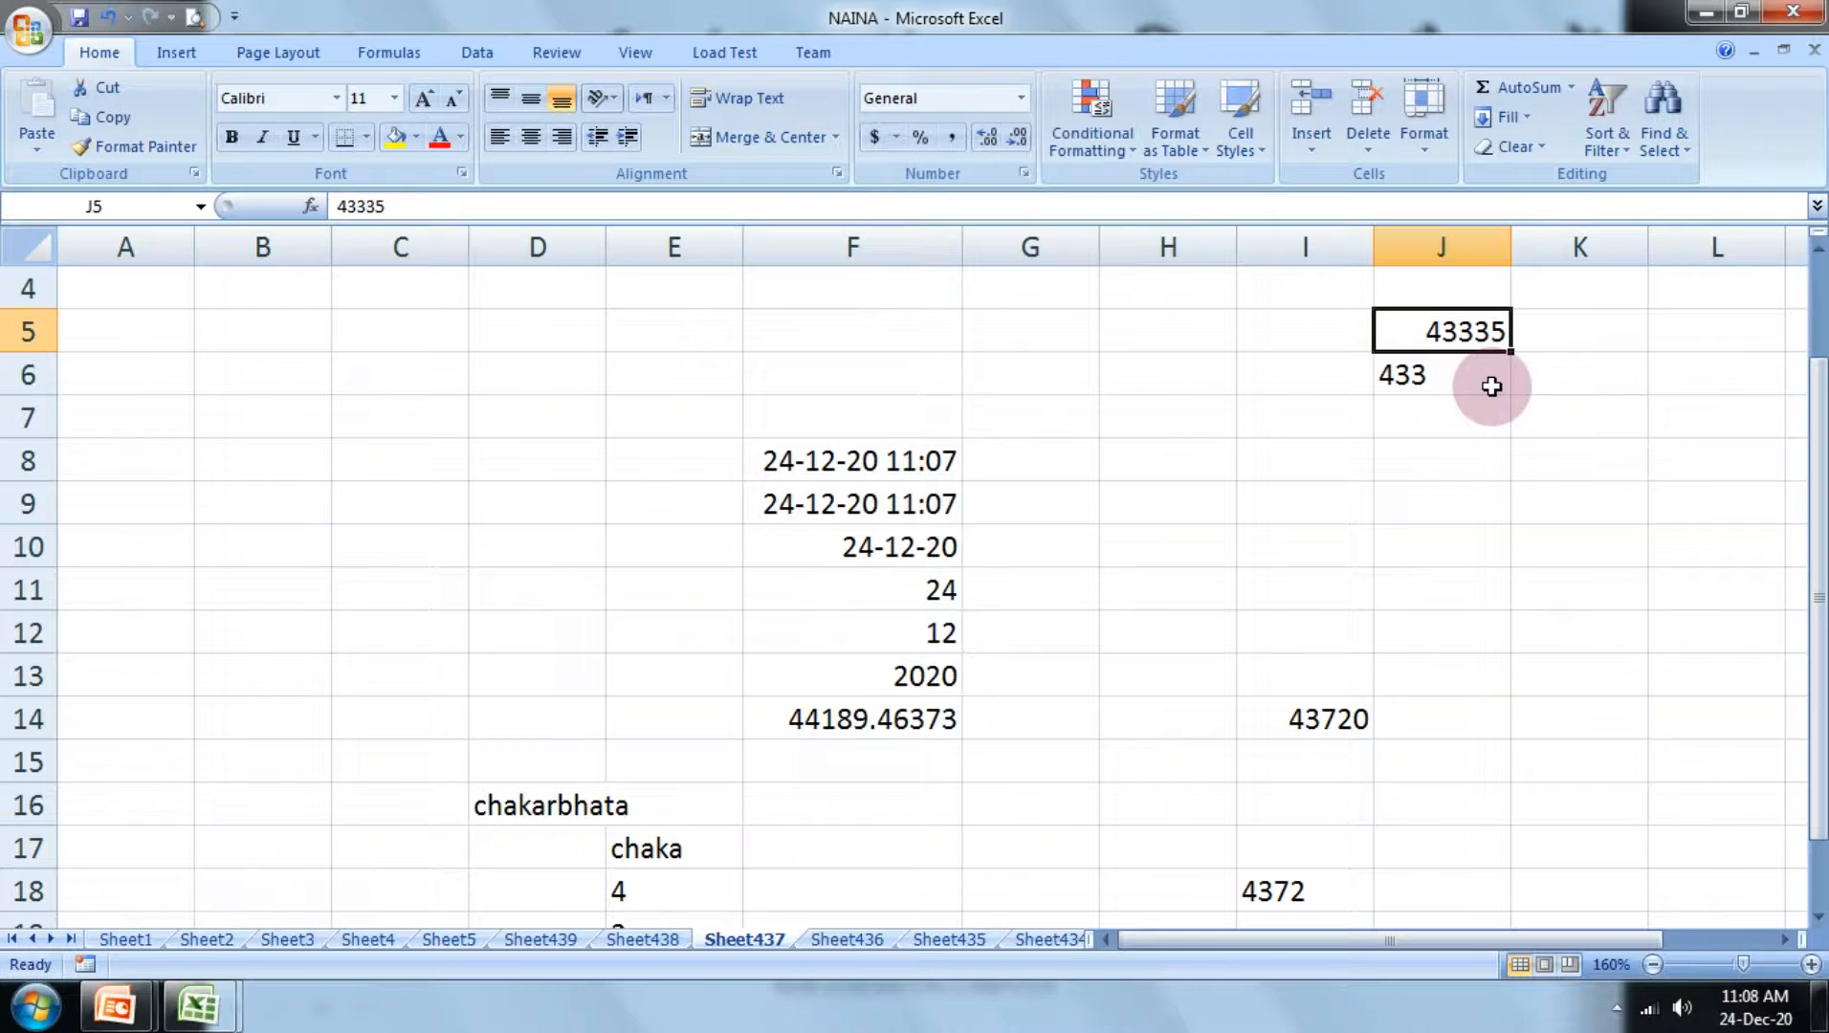
pyautogui.click(1662, 586)
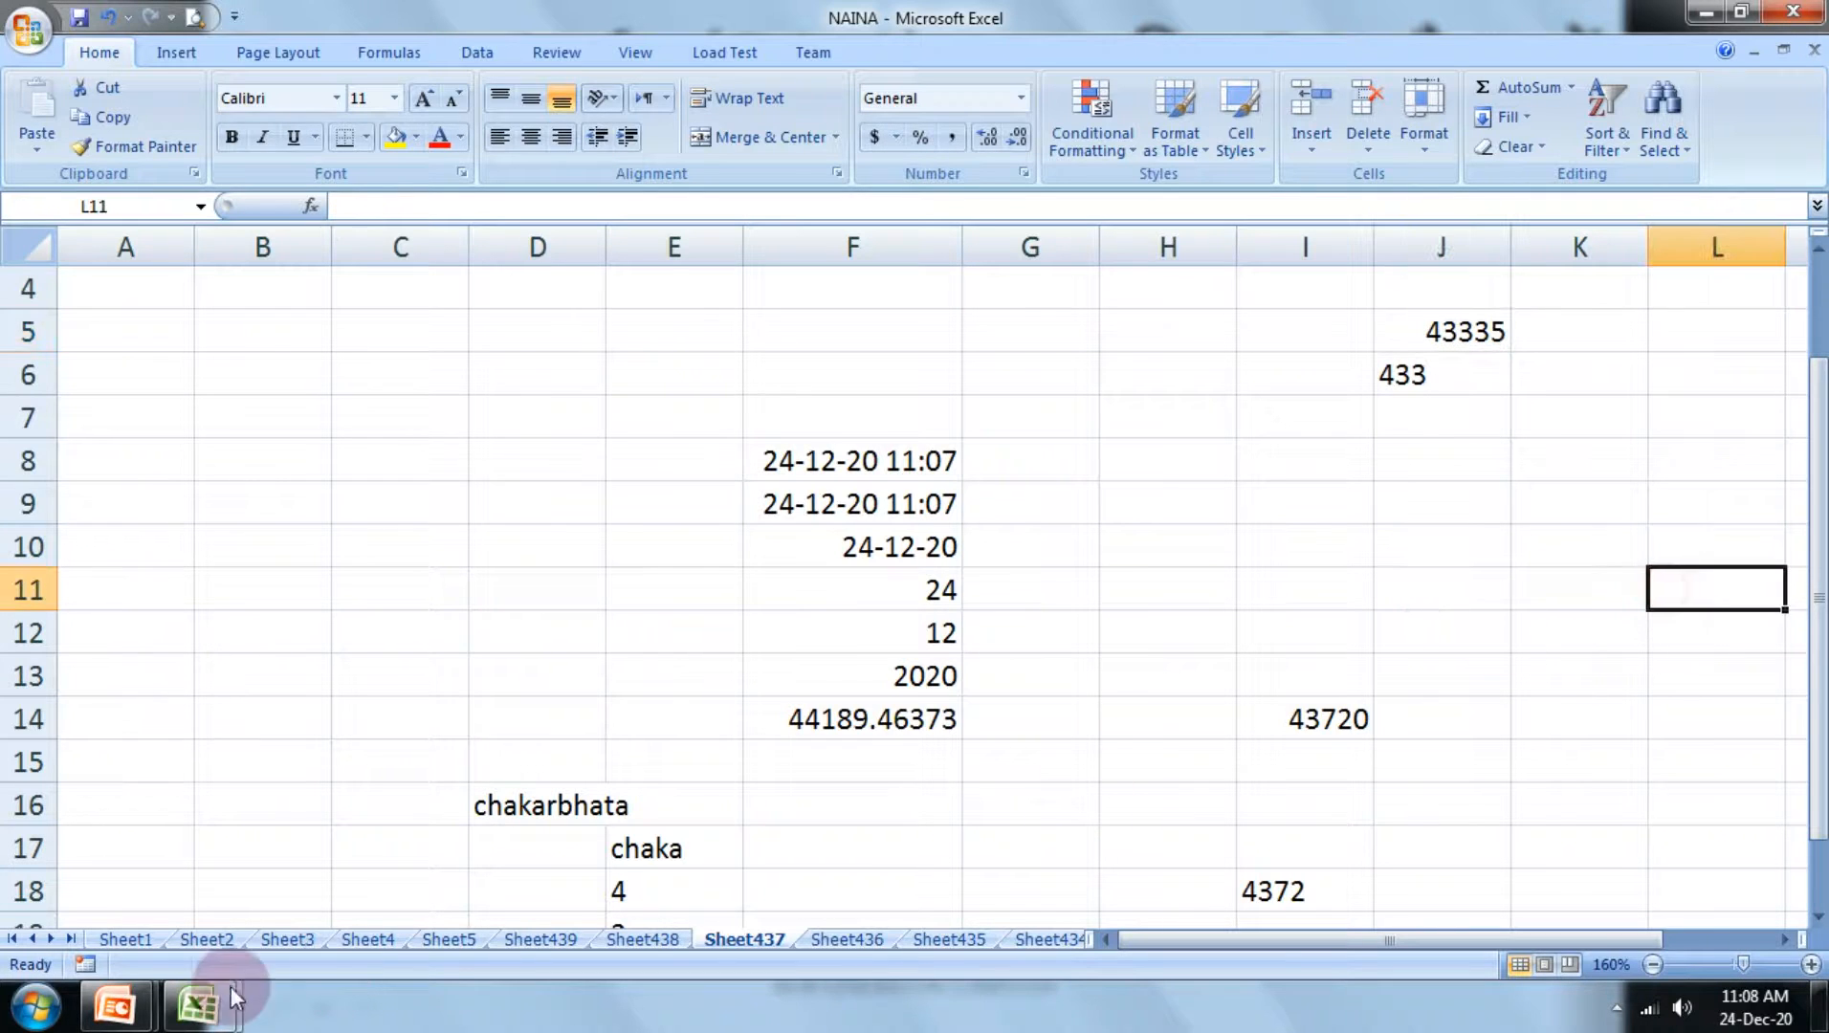
# Step: Switch to the PowerPoint slide show and advance to the slide explaining the Right() function
pyautogui.moveTo(137, 986)
pyautogui.click(419, 838)
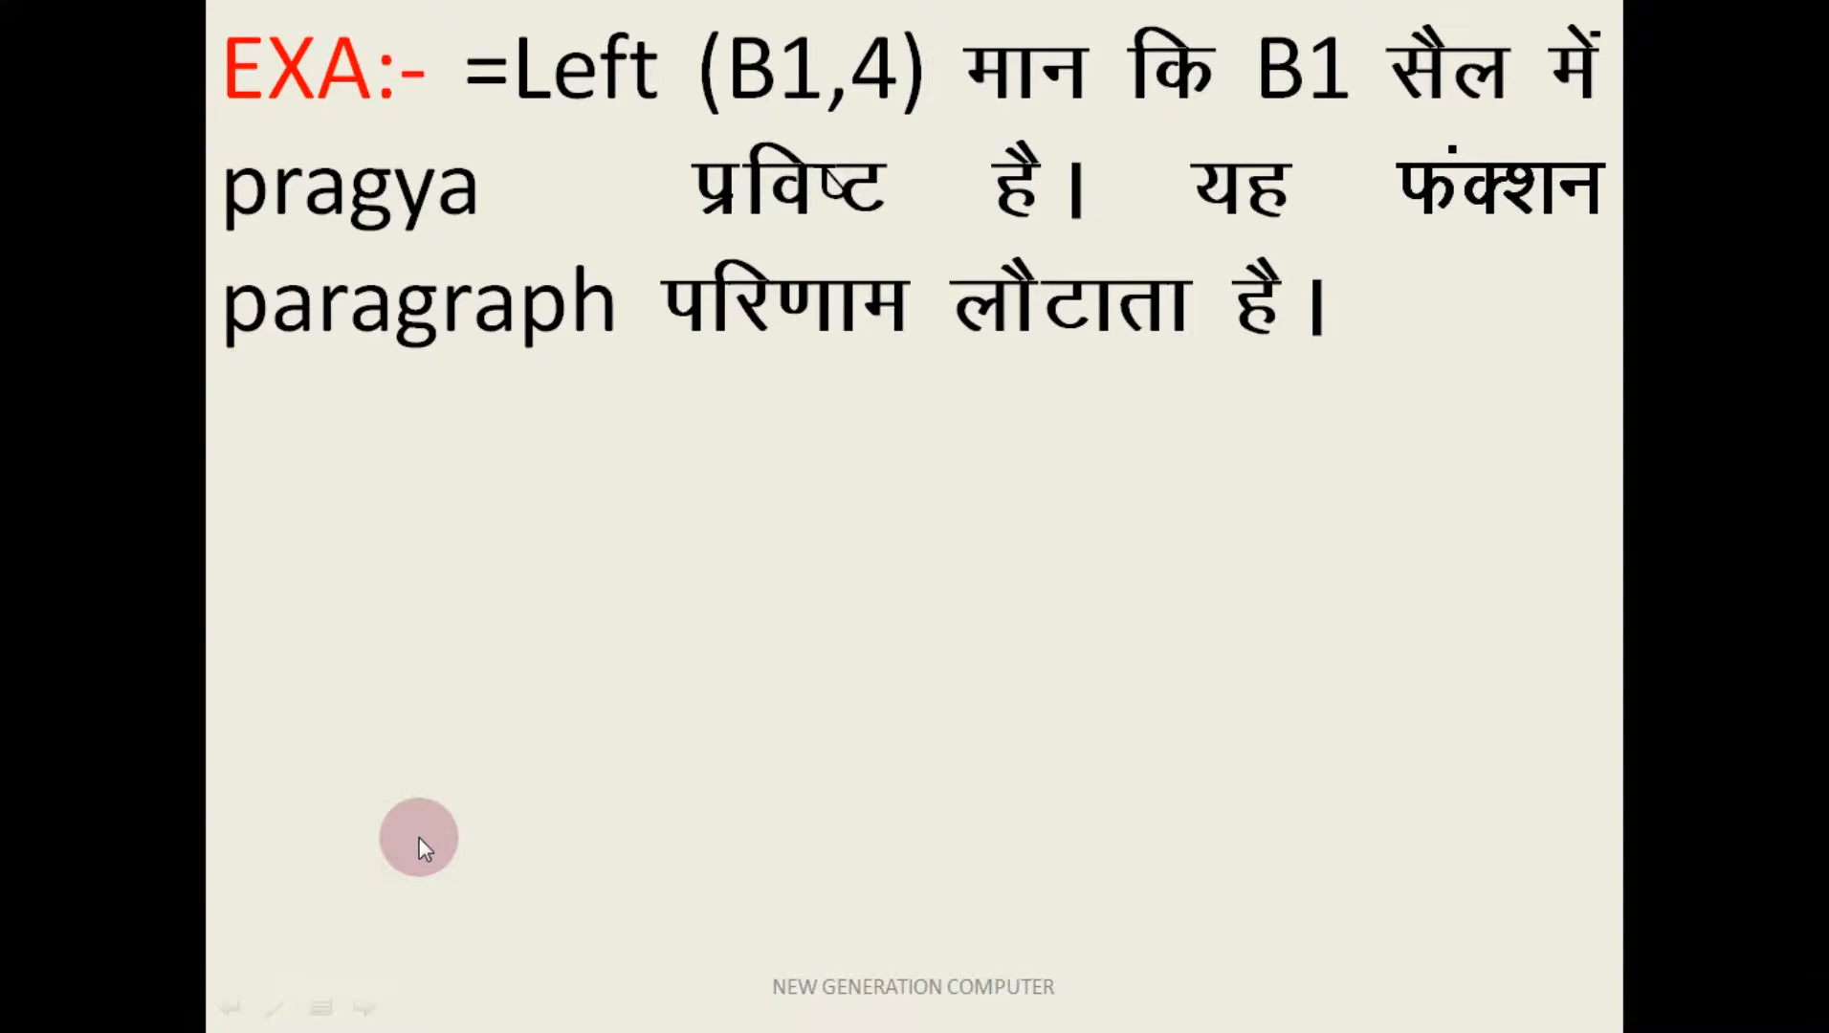
pyautogui.click(420, 837)
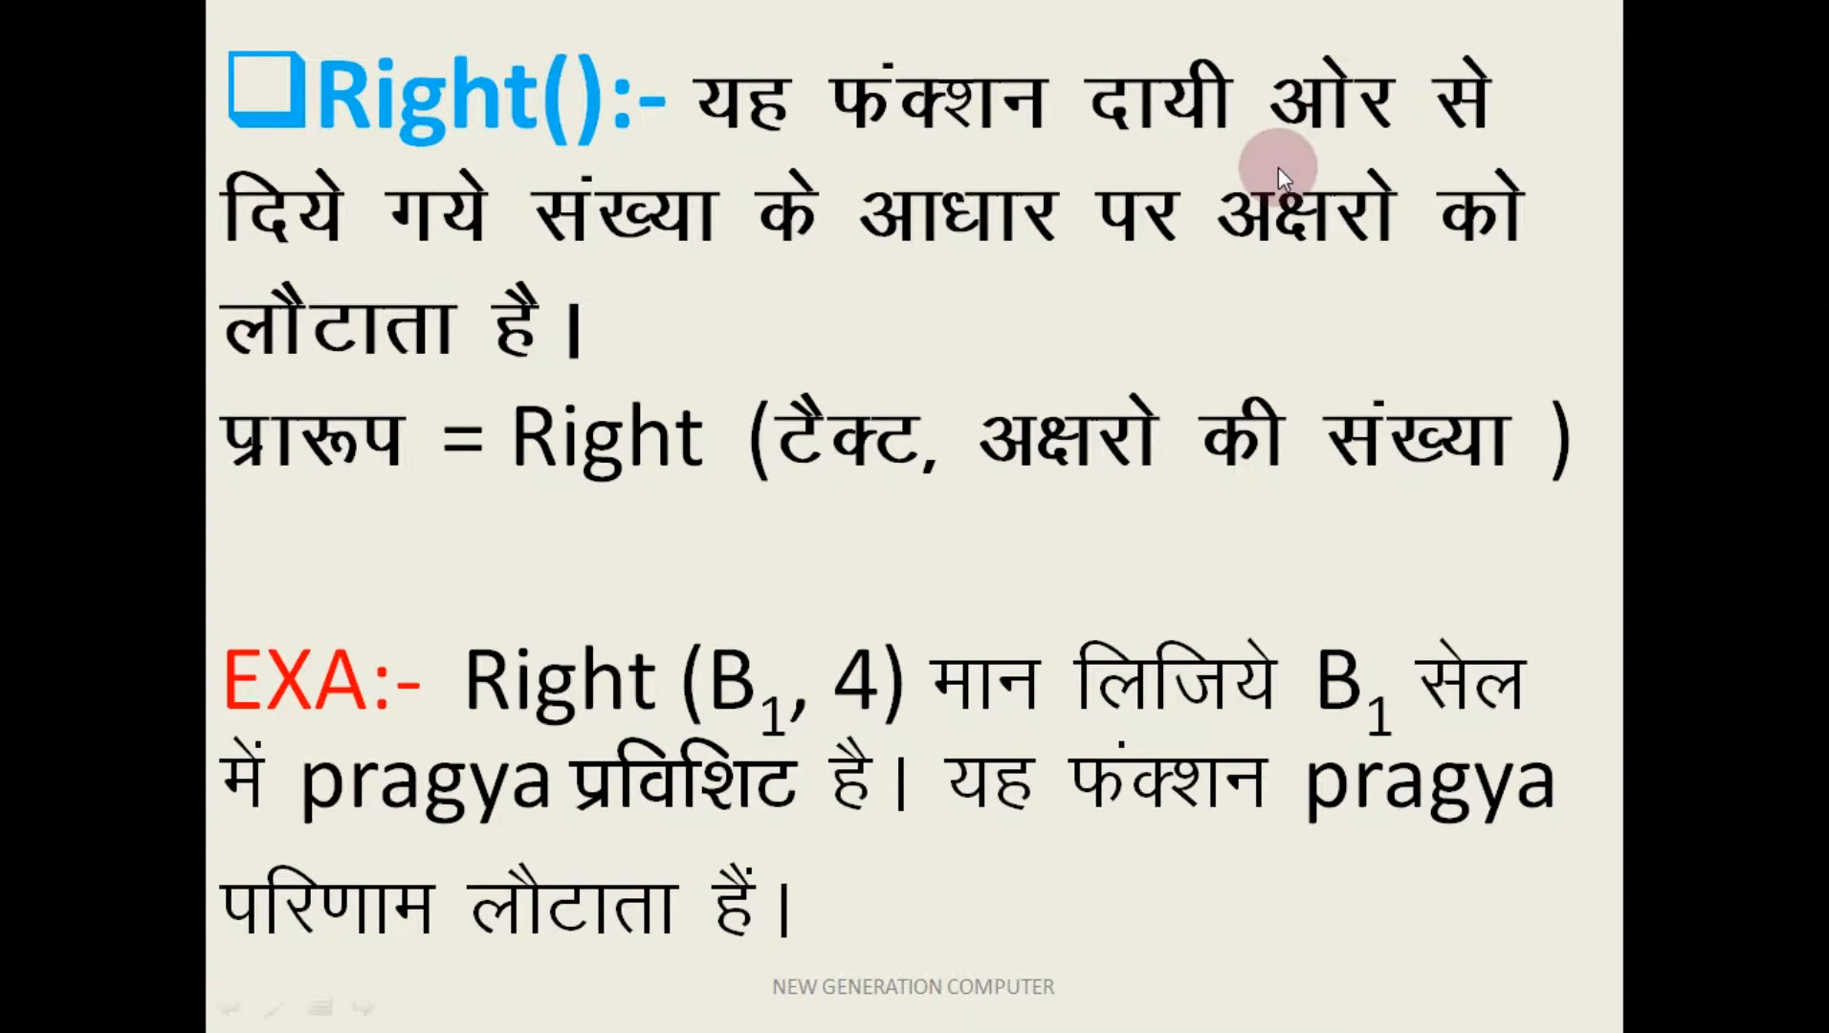
# Step: Switch back to the Excel workbook and enter the formula =right(D16) in cell I8, referring to the text chakarbhata
pyautogui.press('super+Tab')
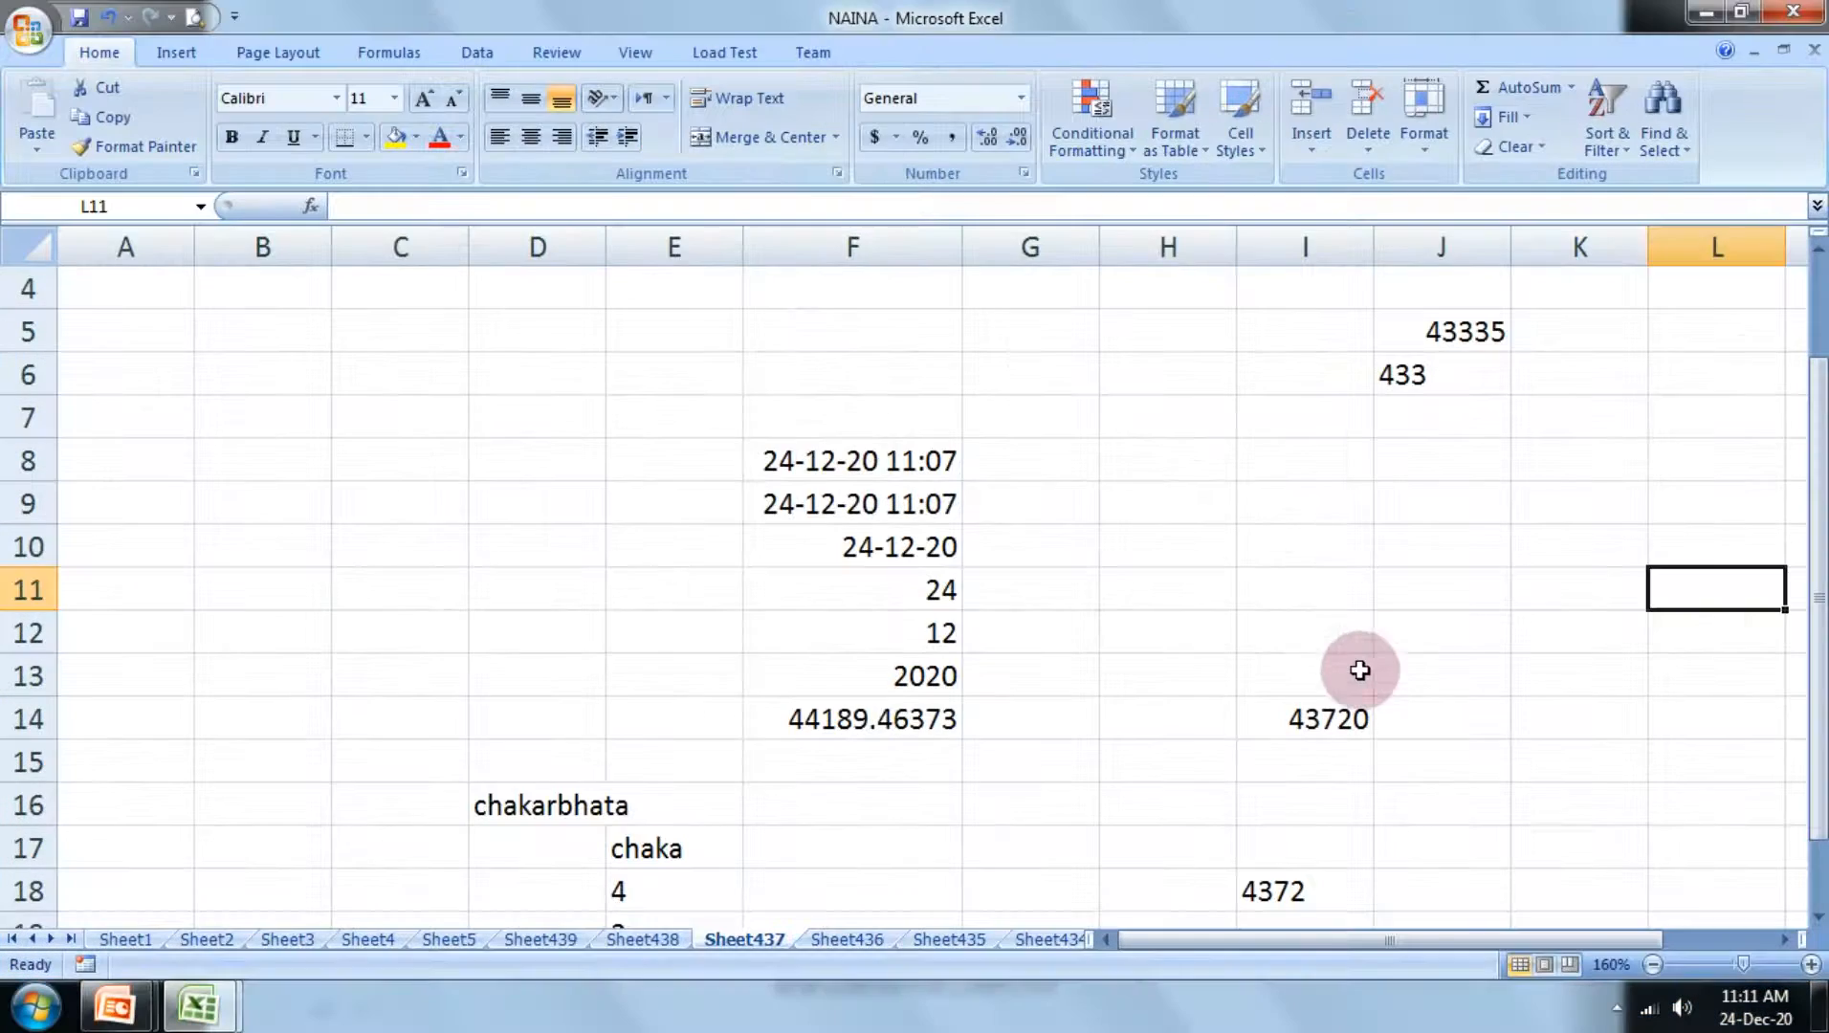
pyautogui.click(1280, 547)
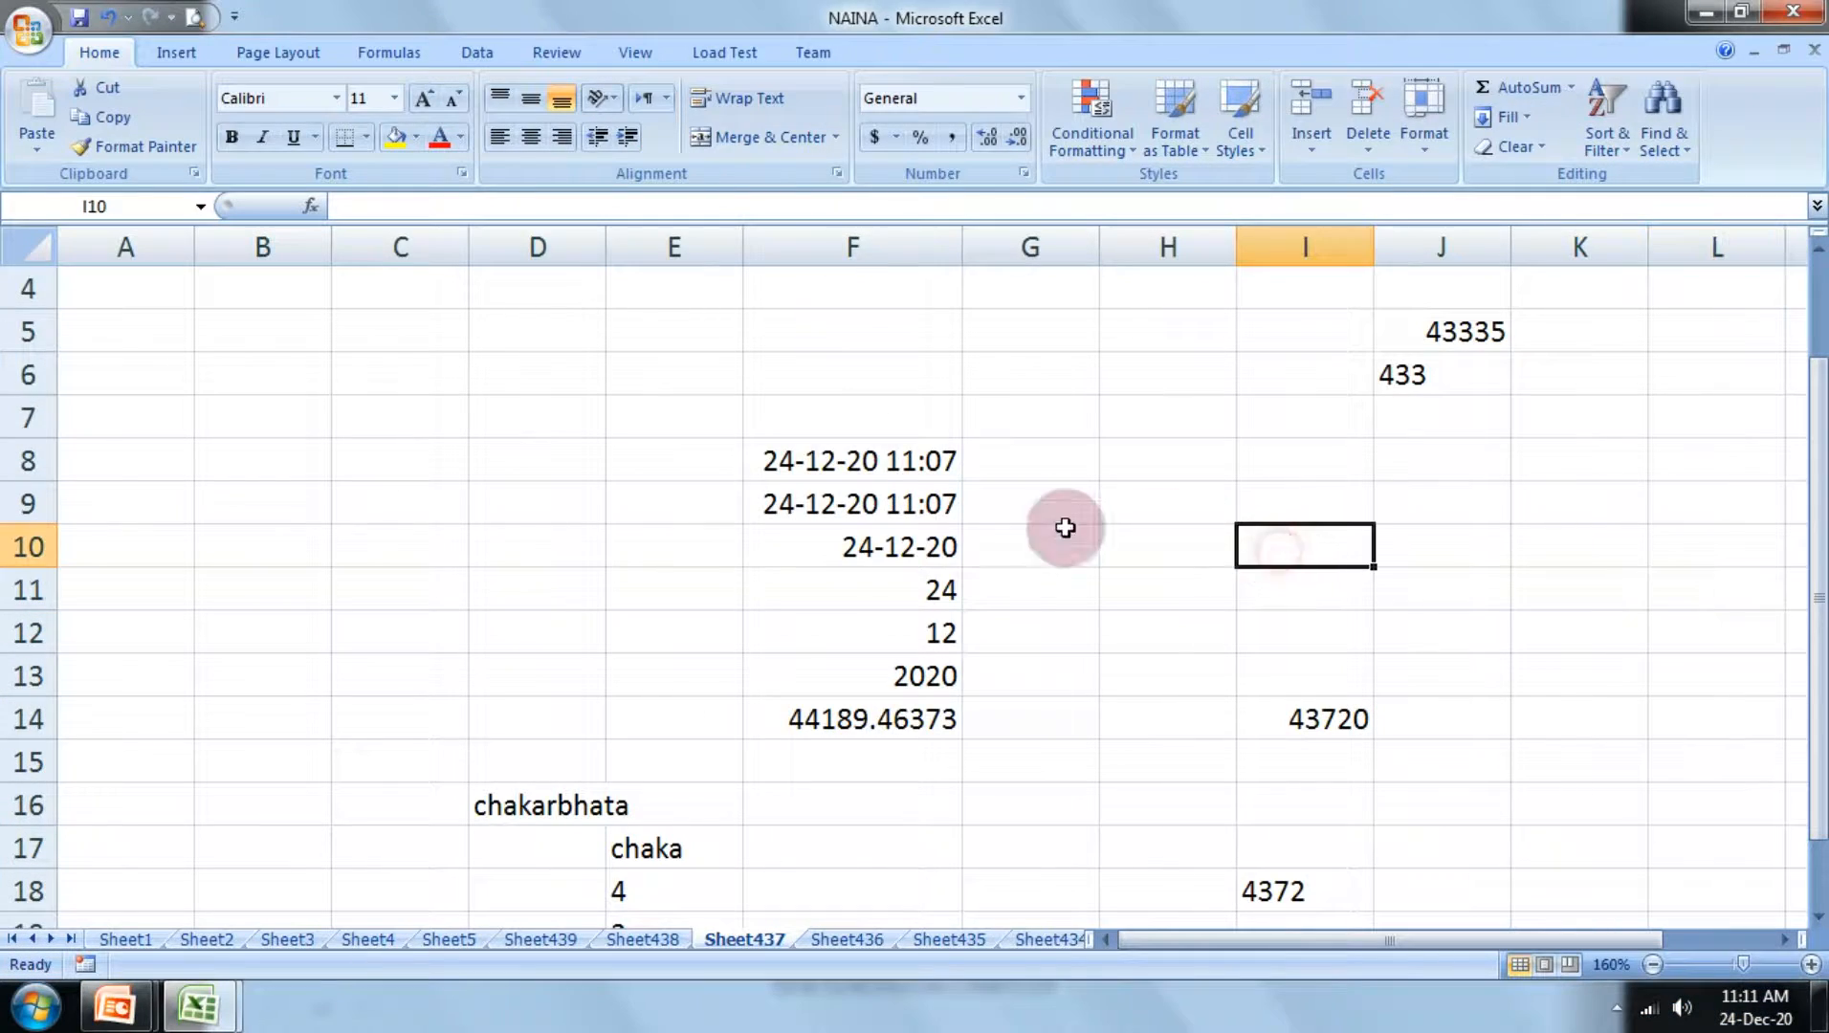
pyautogui.click(1318, 470)
pyautogui.write('=')
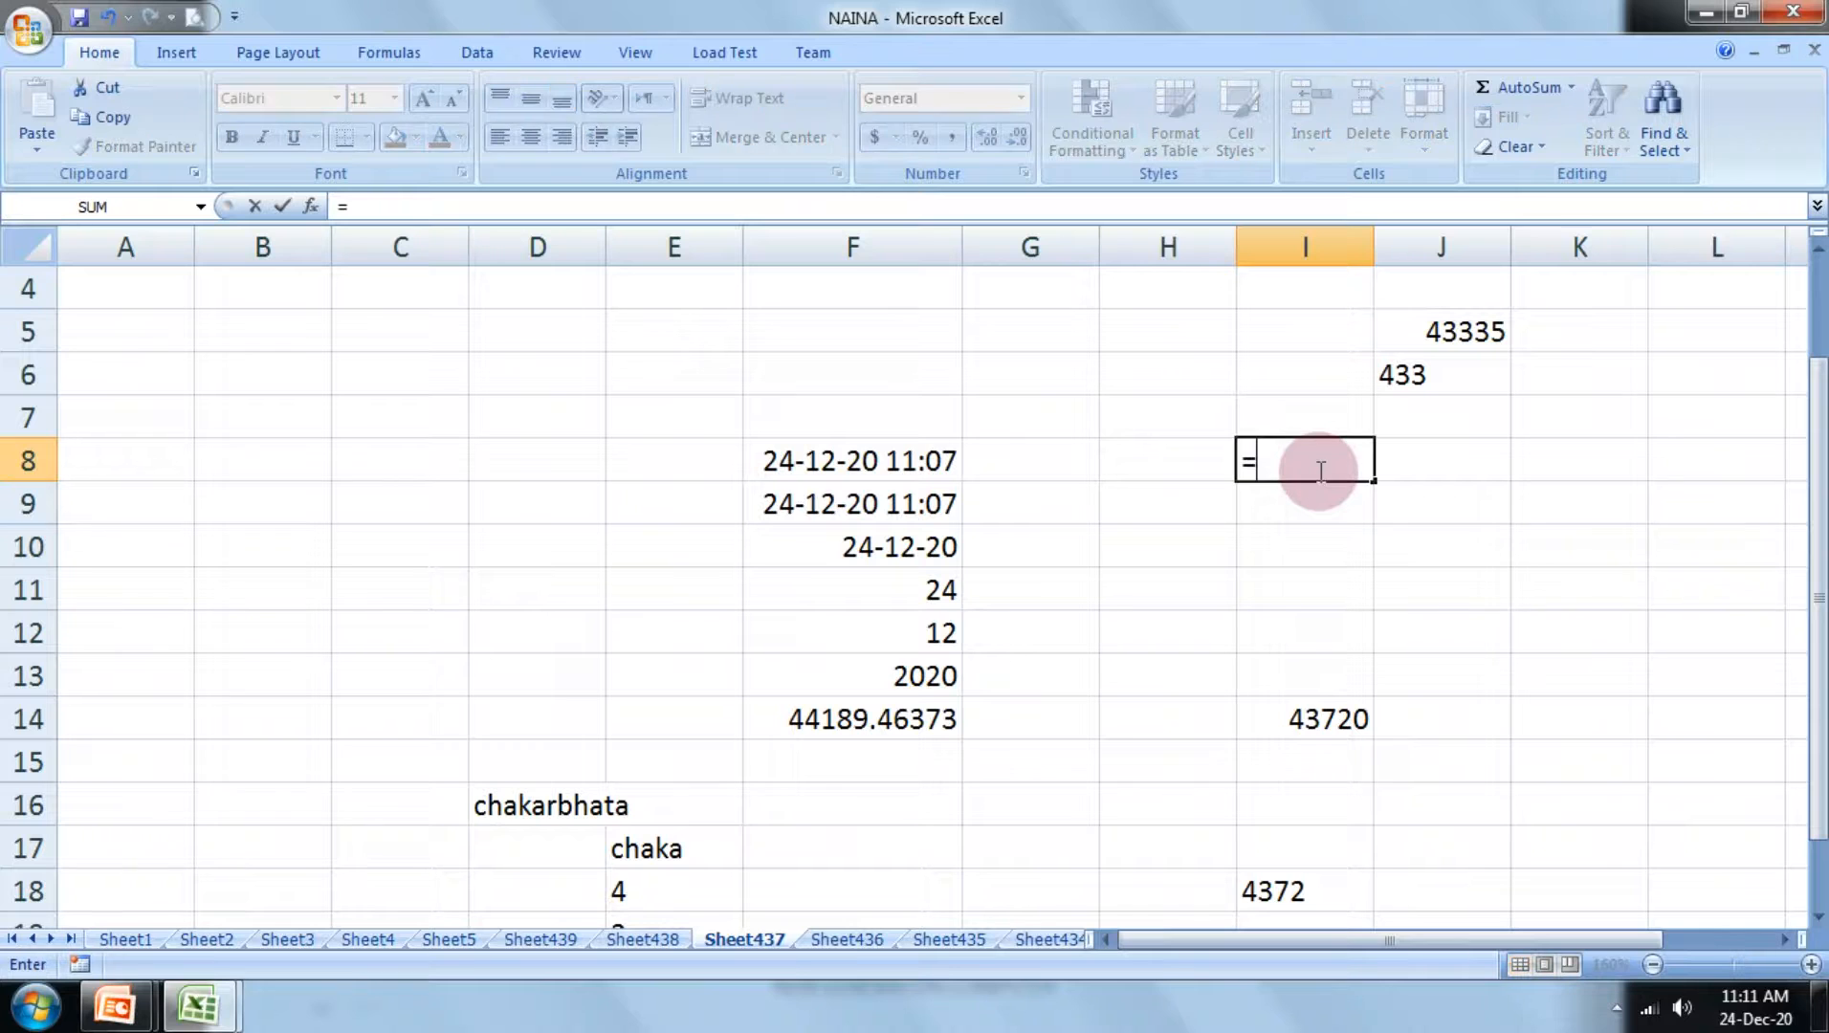
pyautogui.write('right')
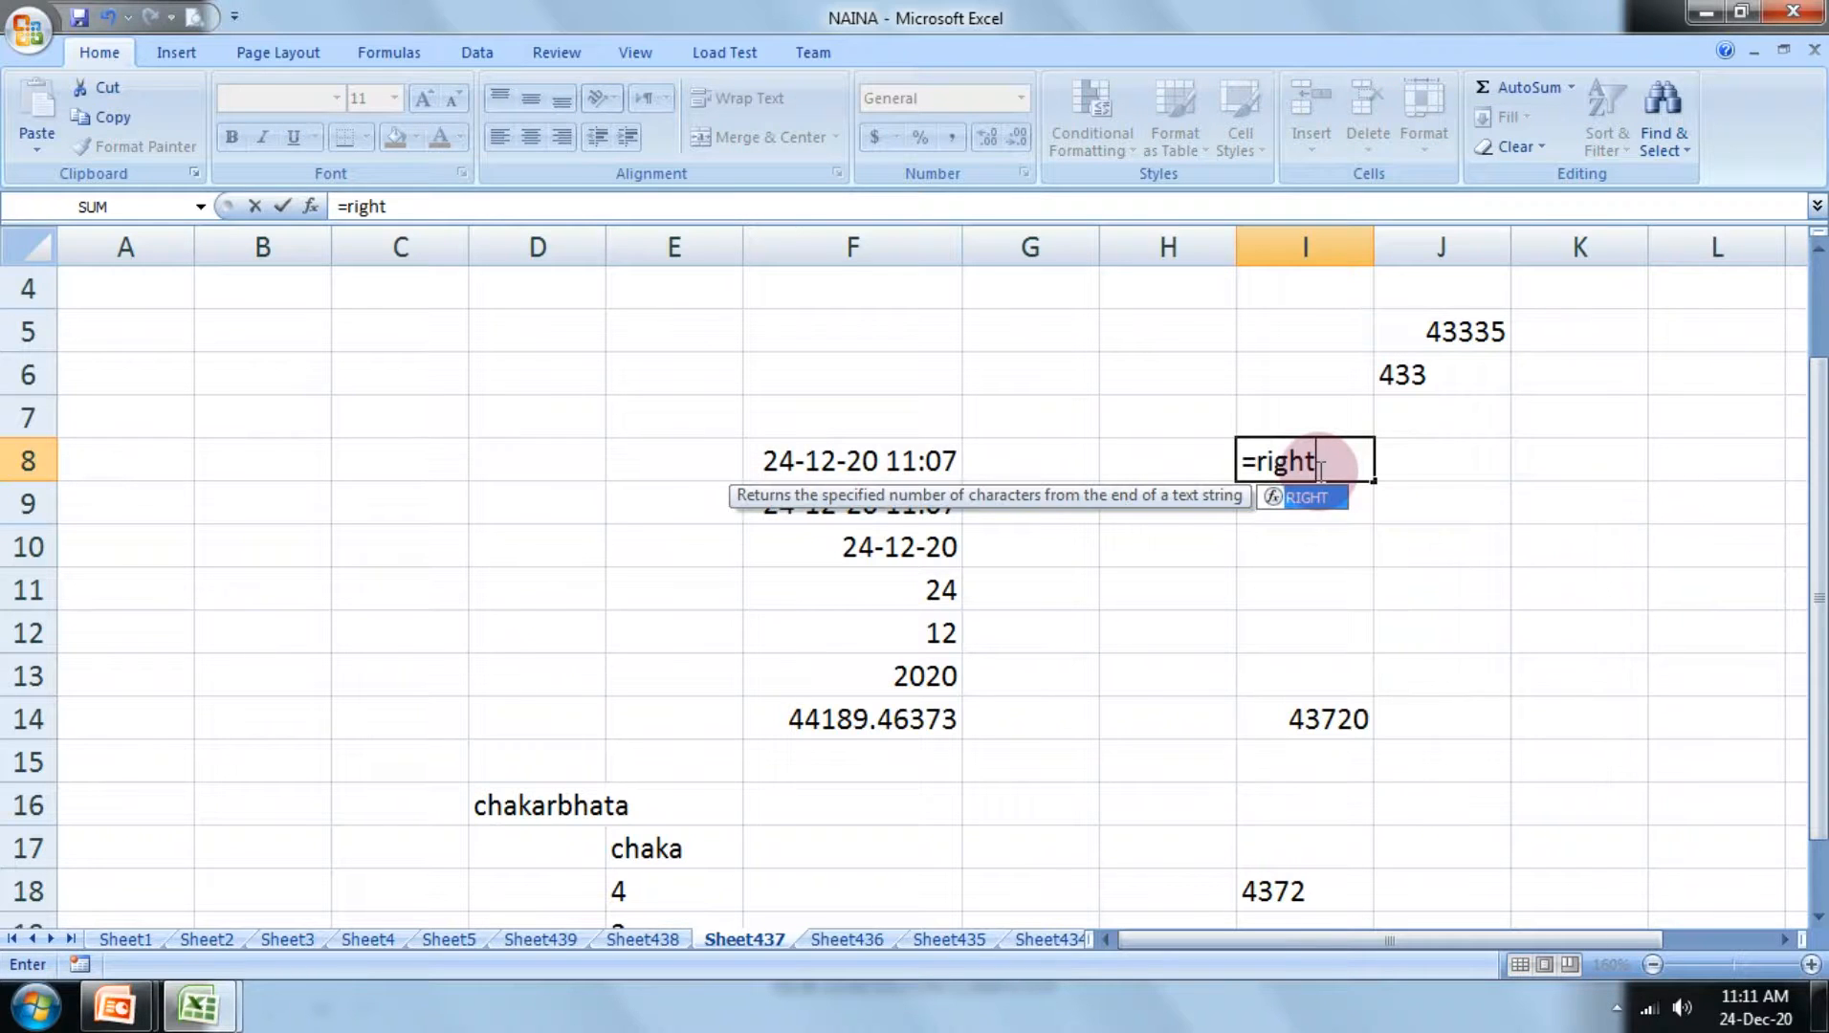
pyautogui.write('(')
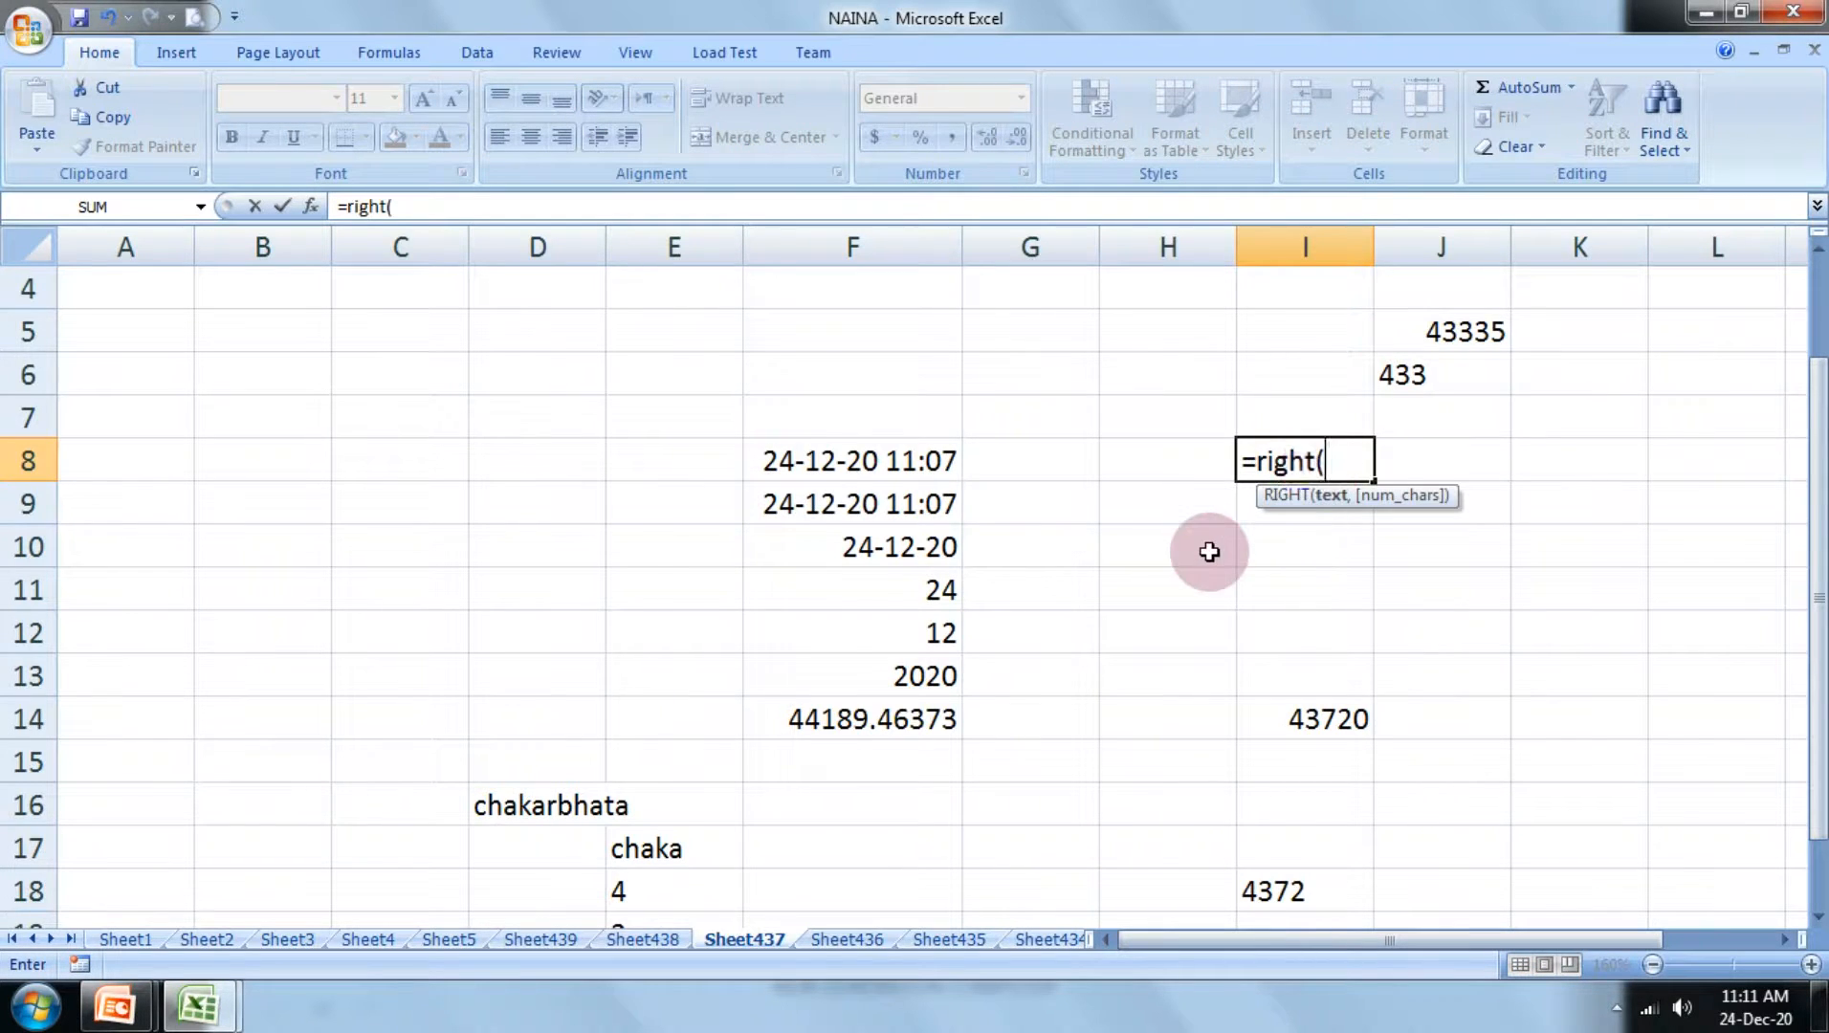
pyautogui.scroll(-2, 1208, 547)
pyautogui.click(605, 552)
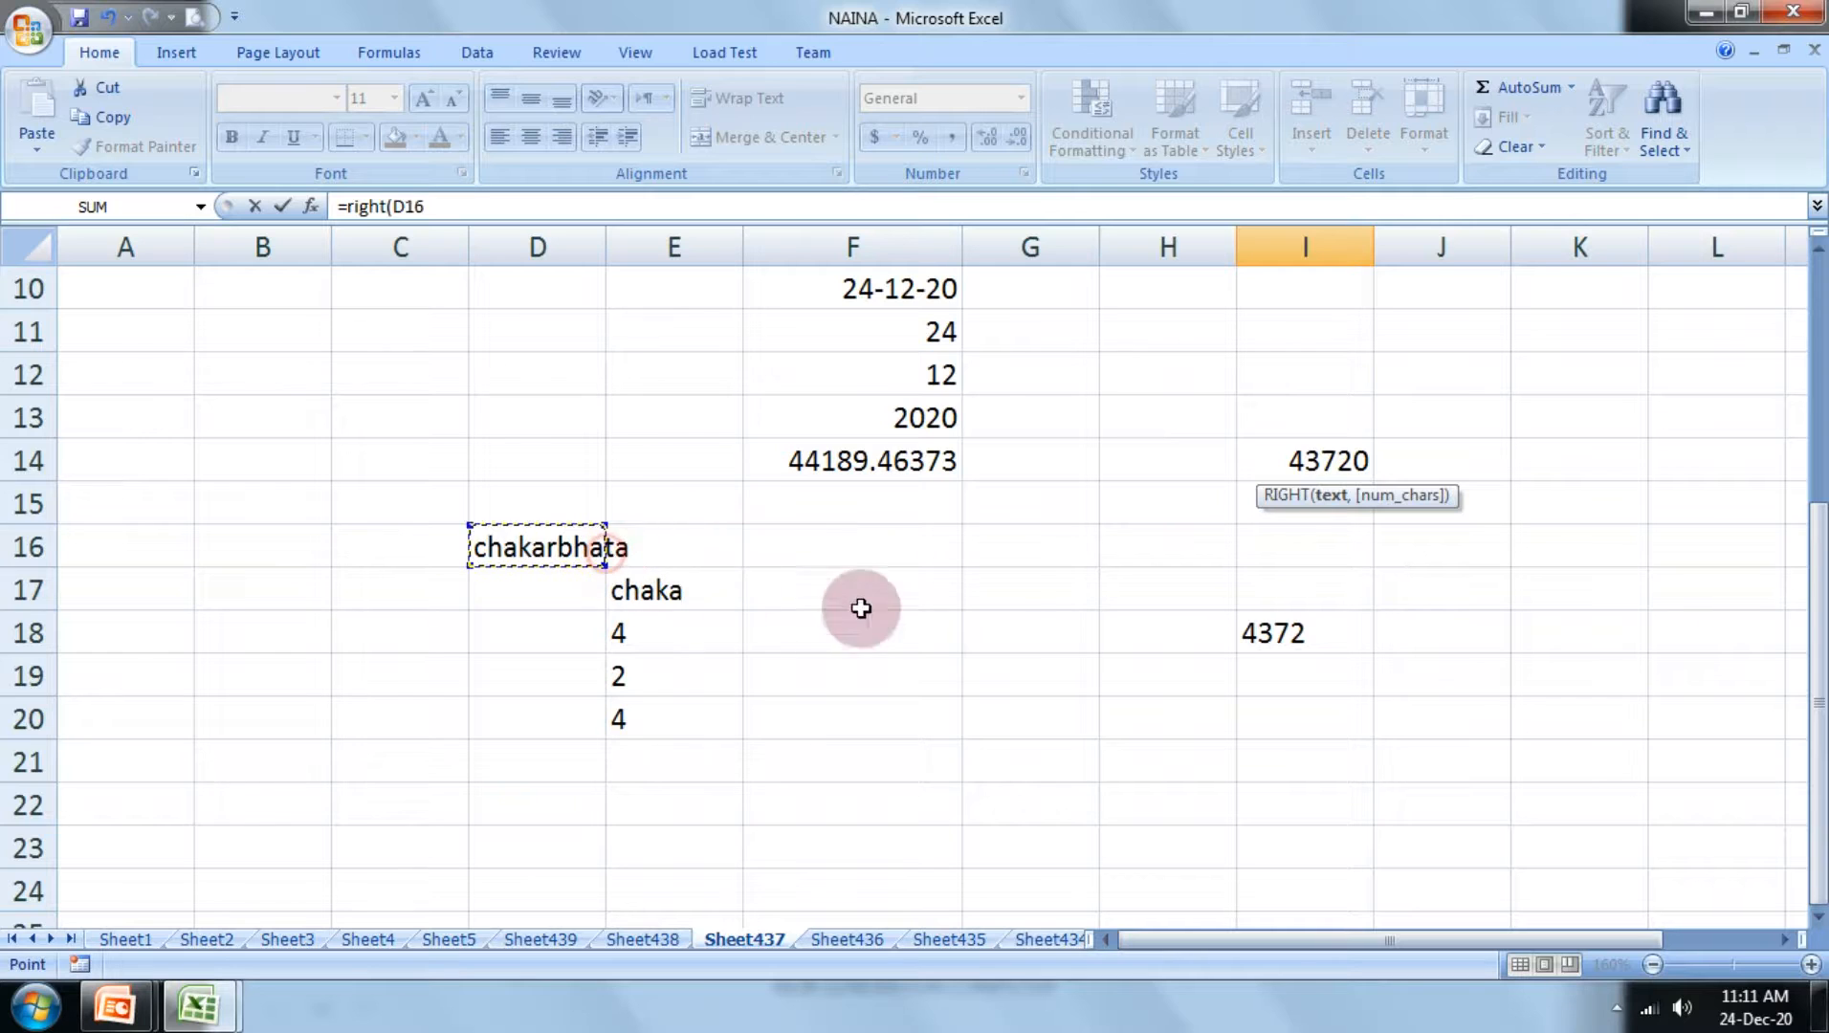
pyautogui.scroll(2, 1213, 682)
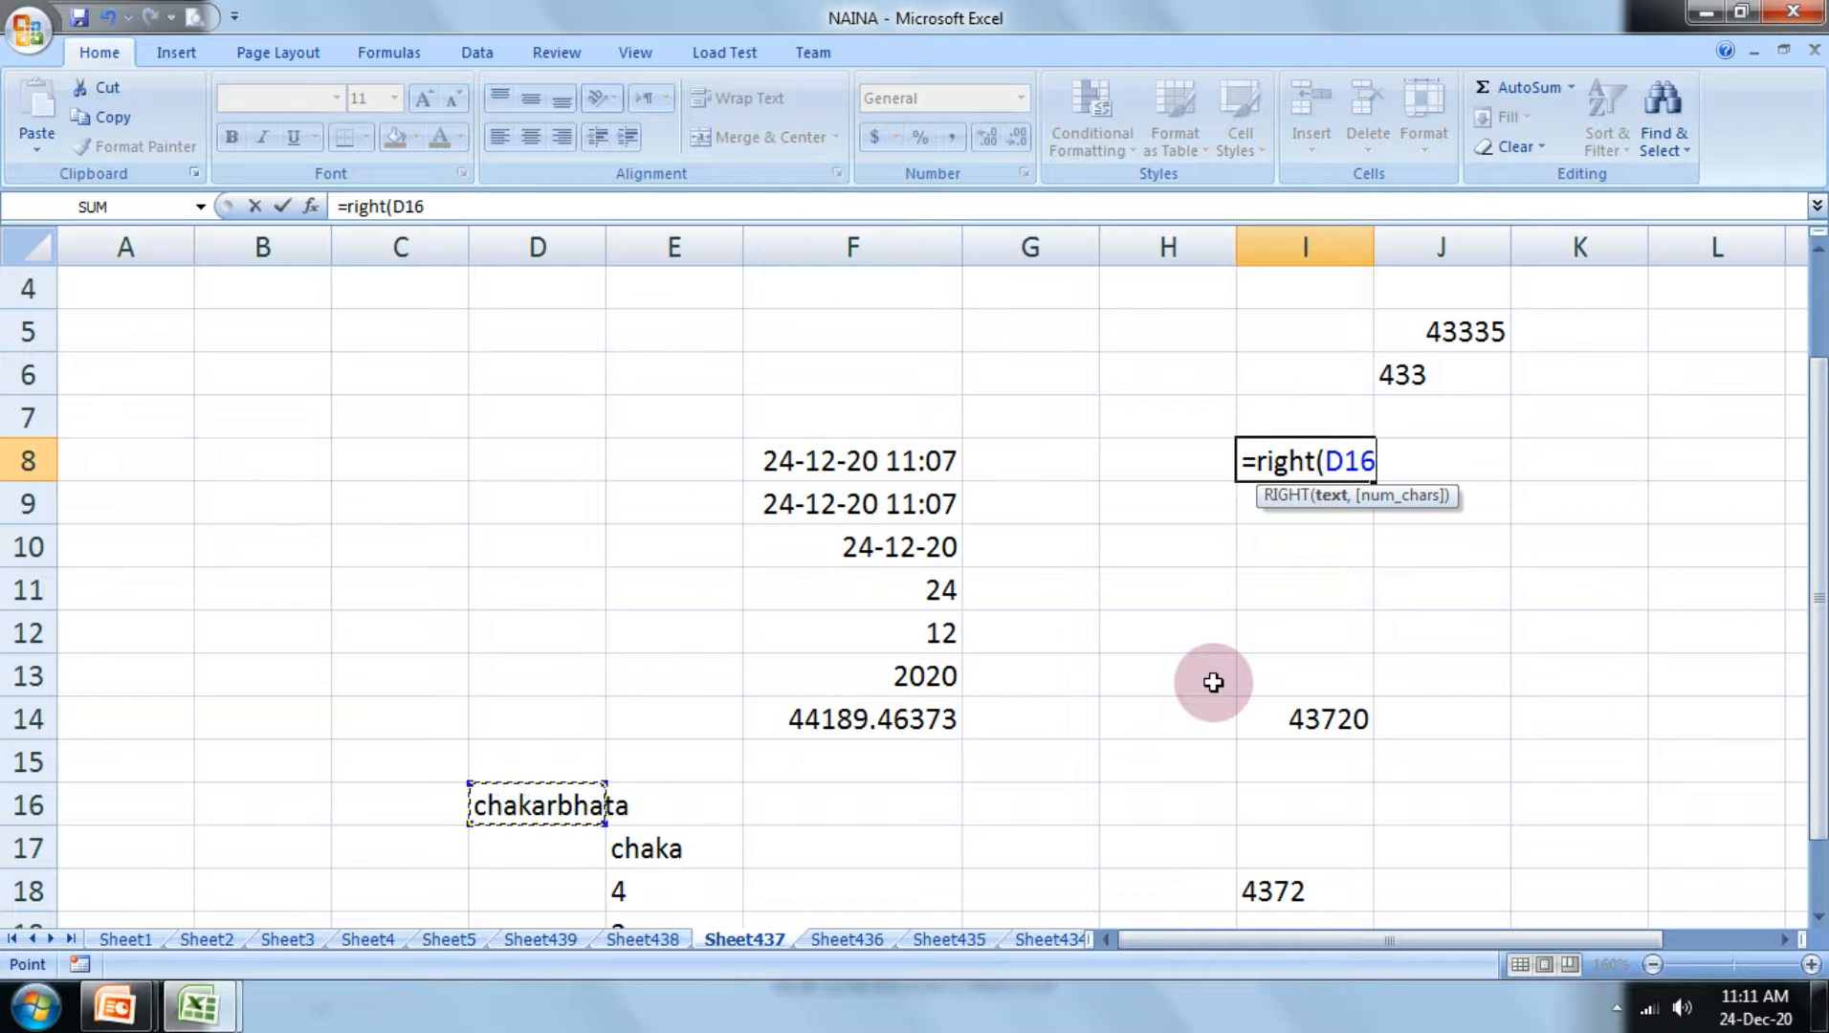
pyautogui.write(')')
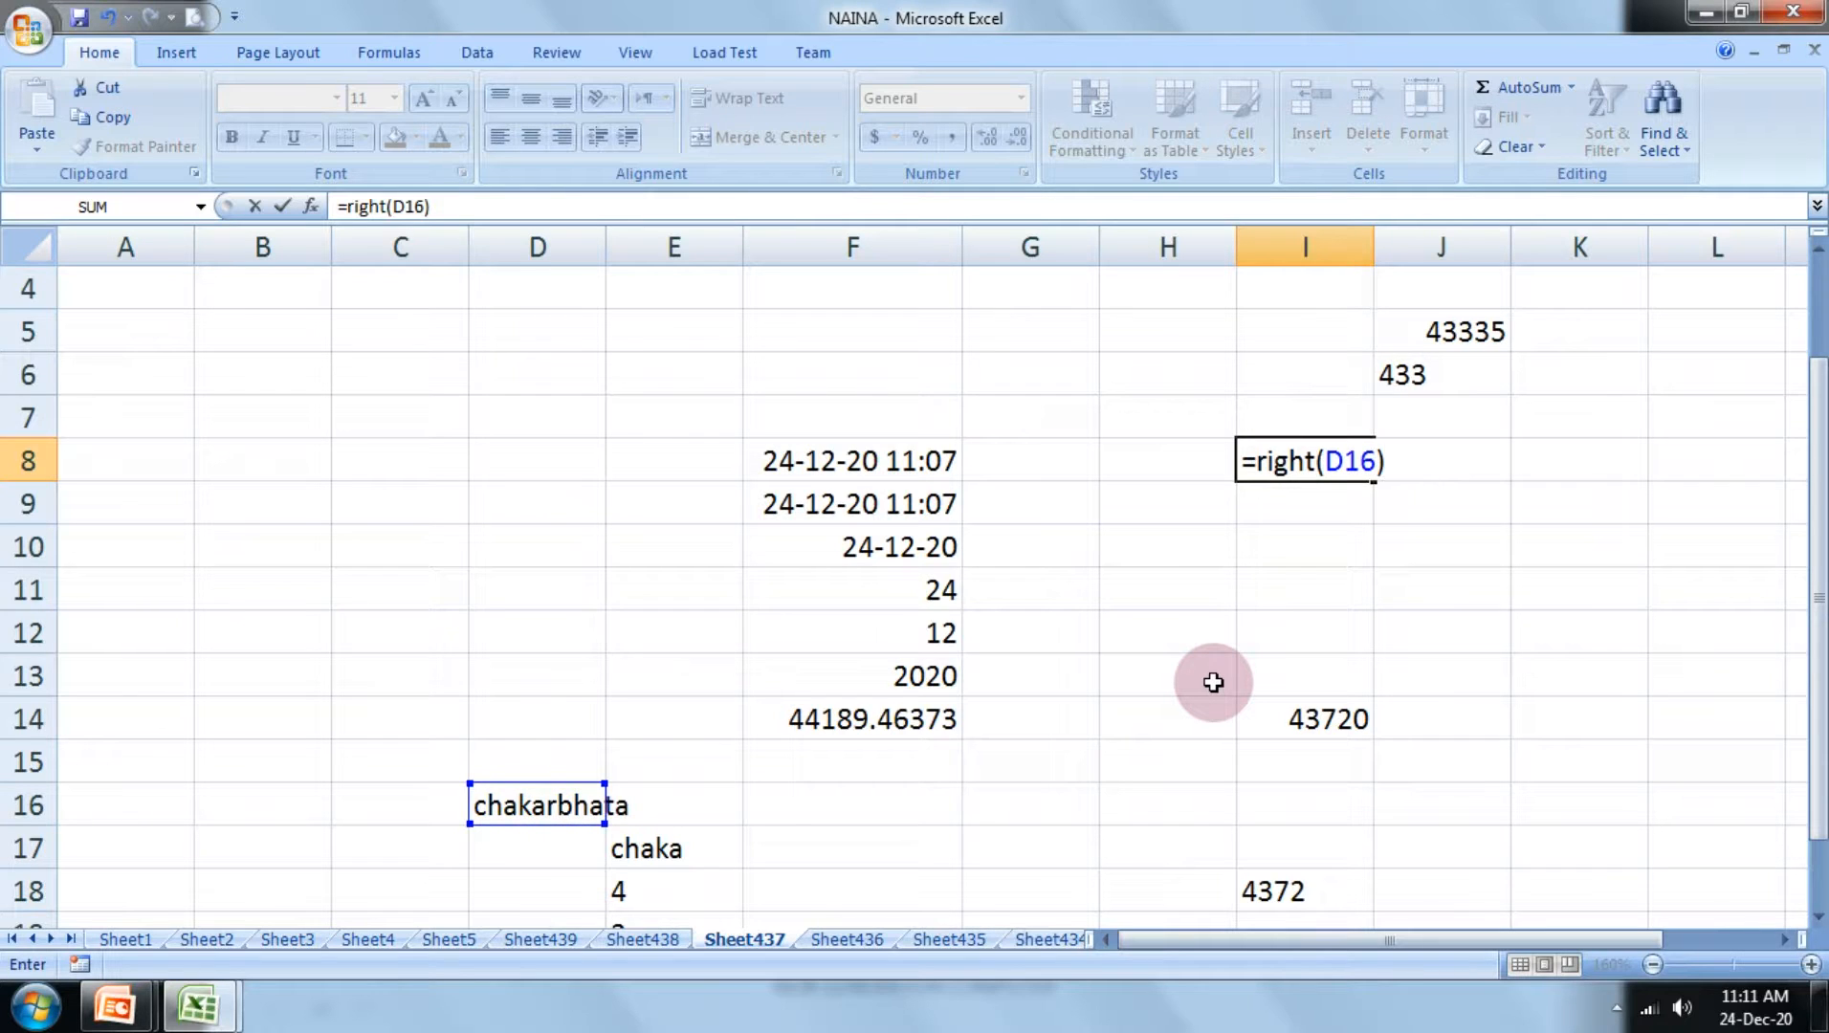
pyautogui.press('Return')
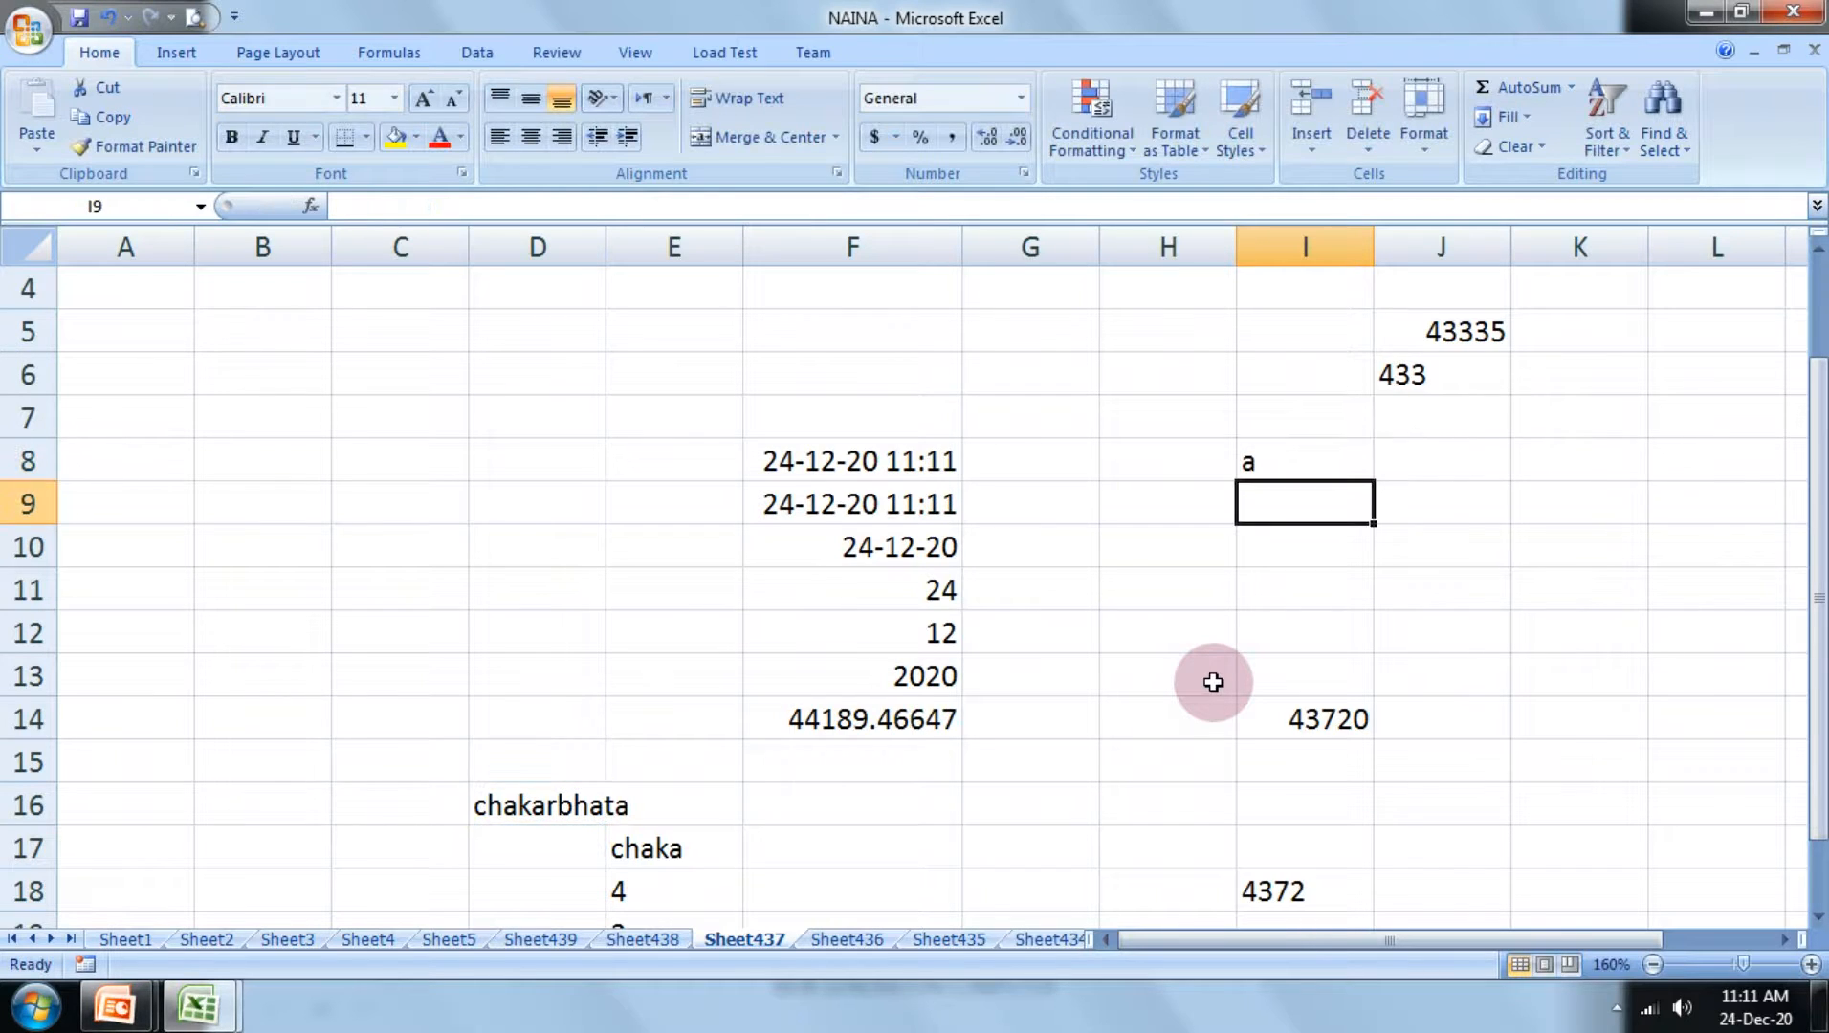
# Step: Edit the formula in cell I8 to =RIGHT(D16,3) so that it extracts the last three characters
pyautogui.click(1279, 459)
pyautogui.doubleClick(1280, 460)
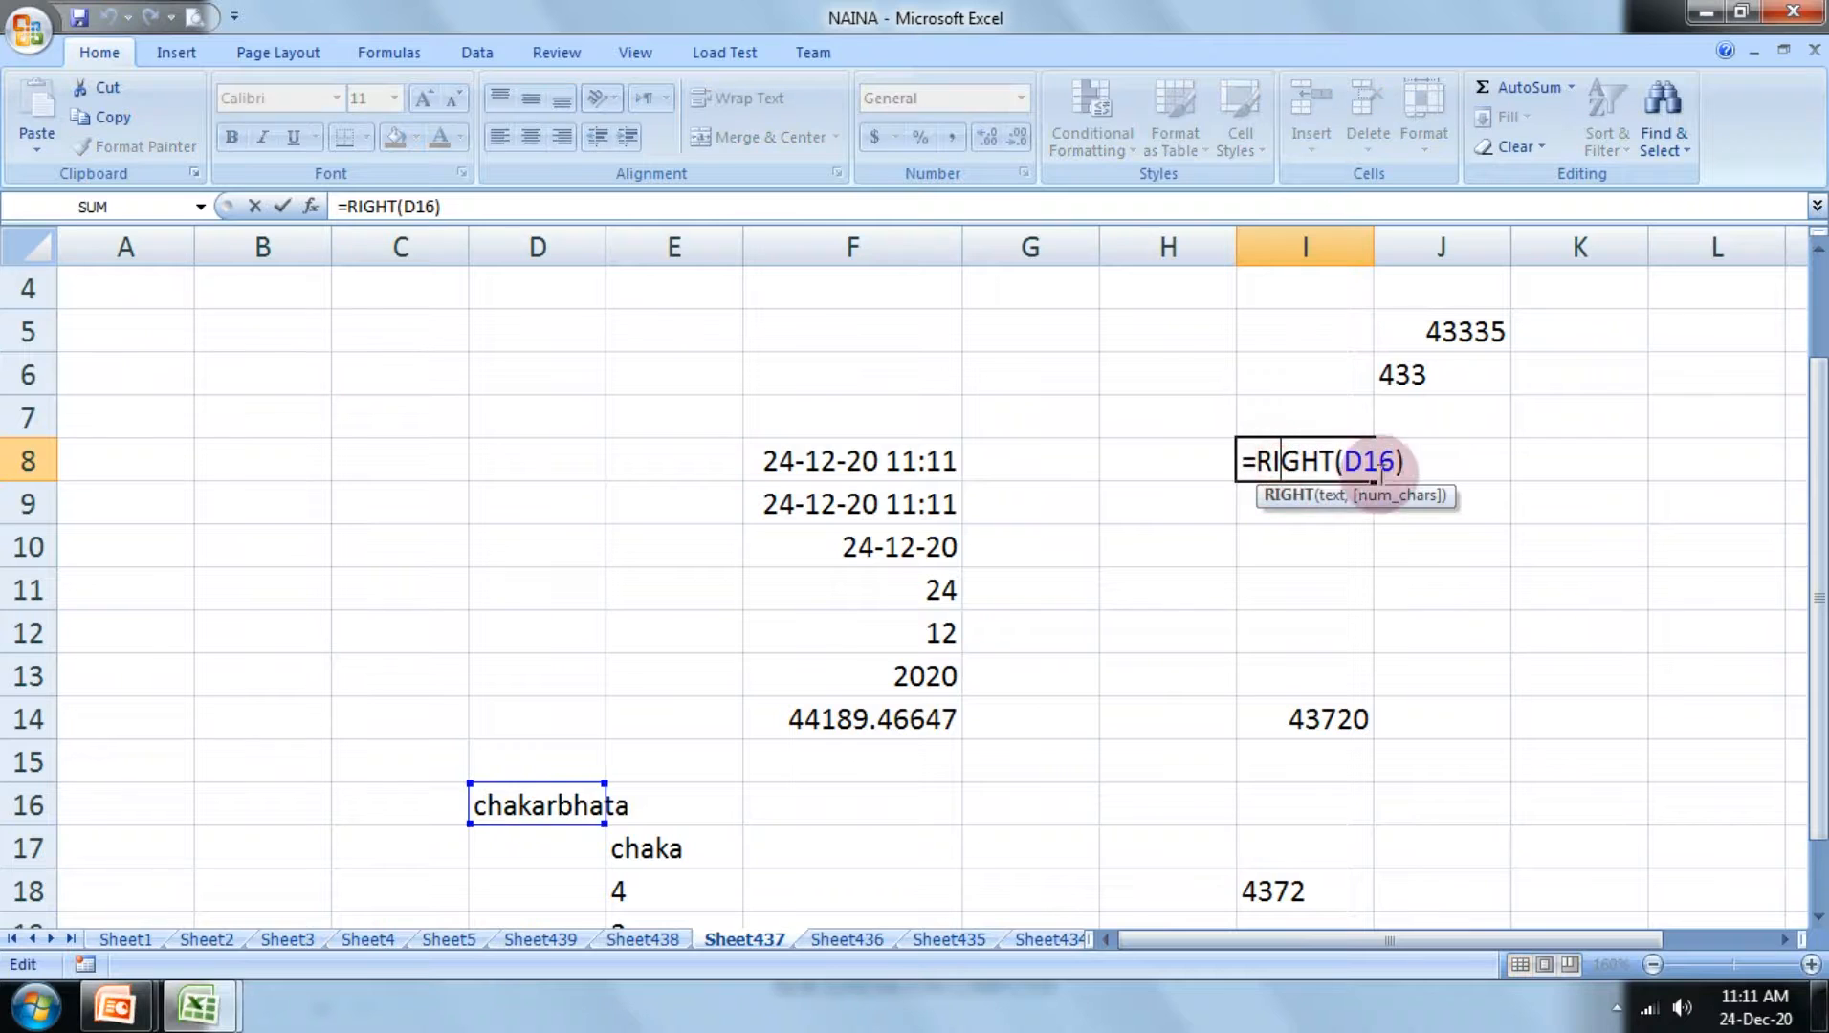
pyautogui.click(1398, 462)
pyautogui.write(',3')
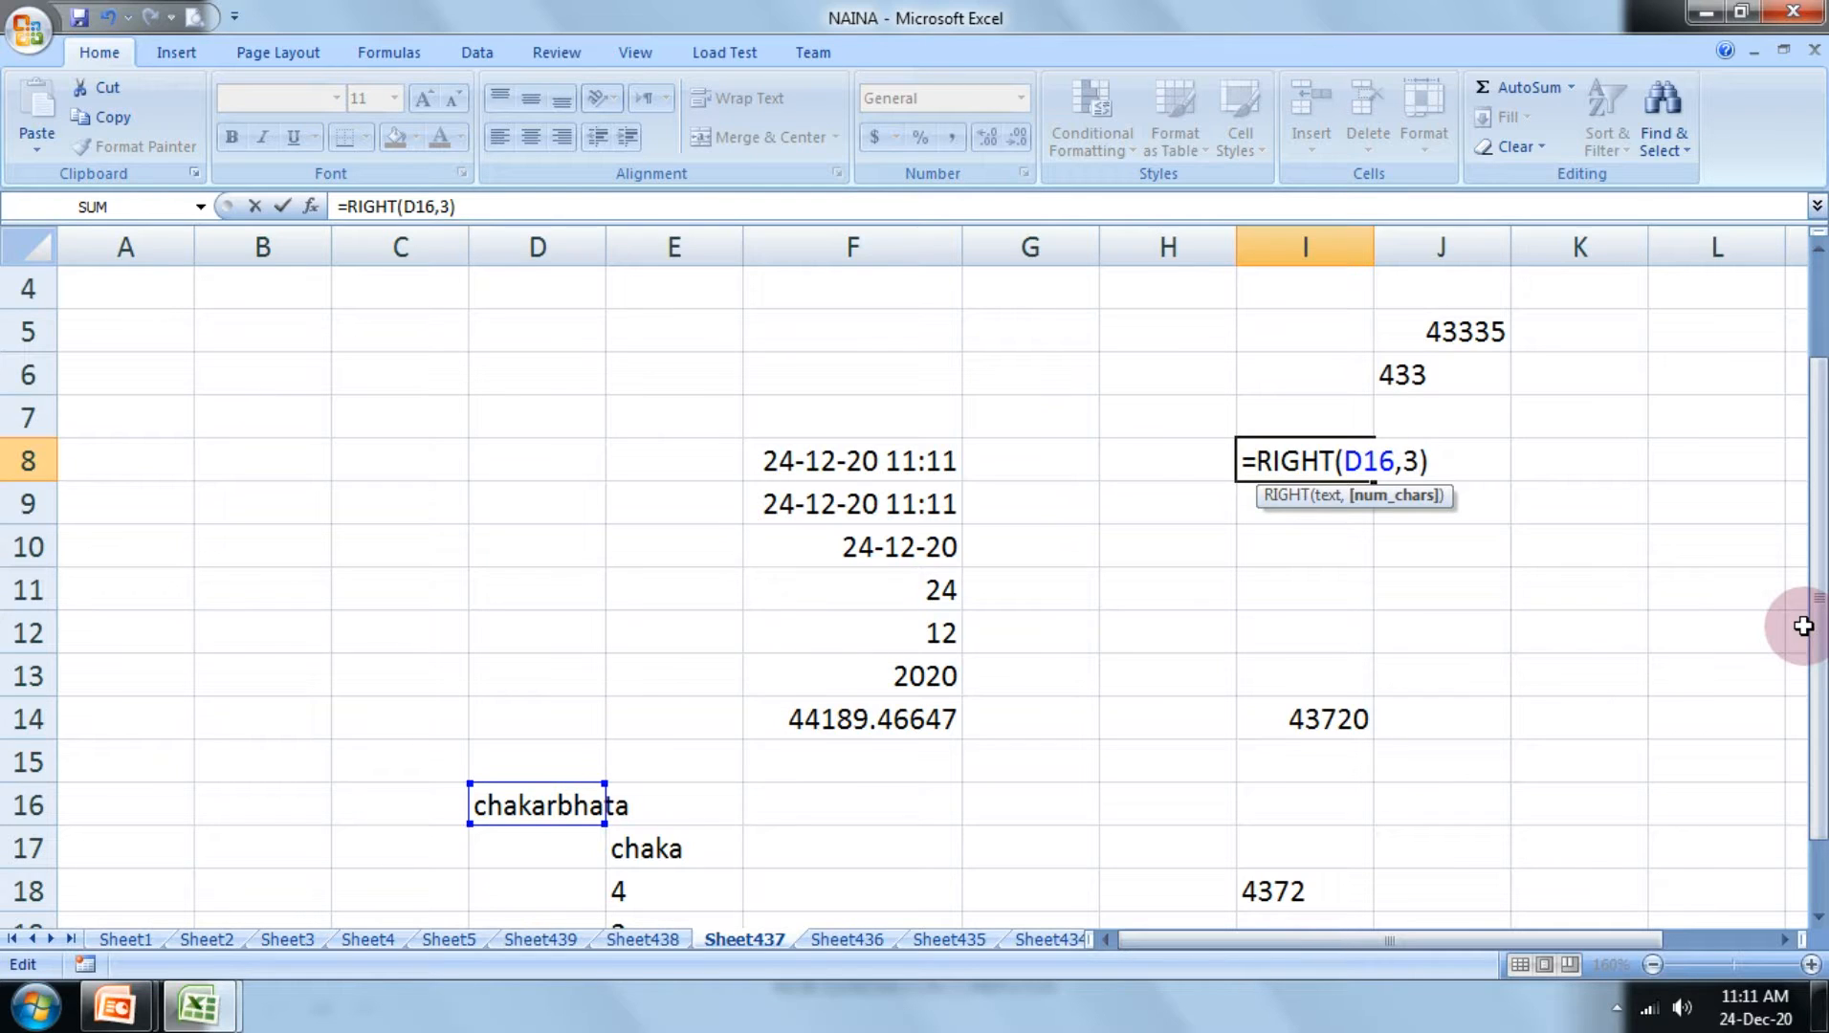
pyautogui.press('Return')
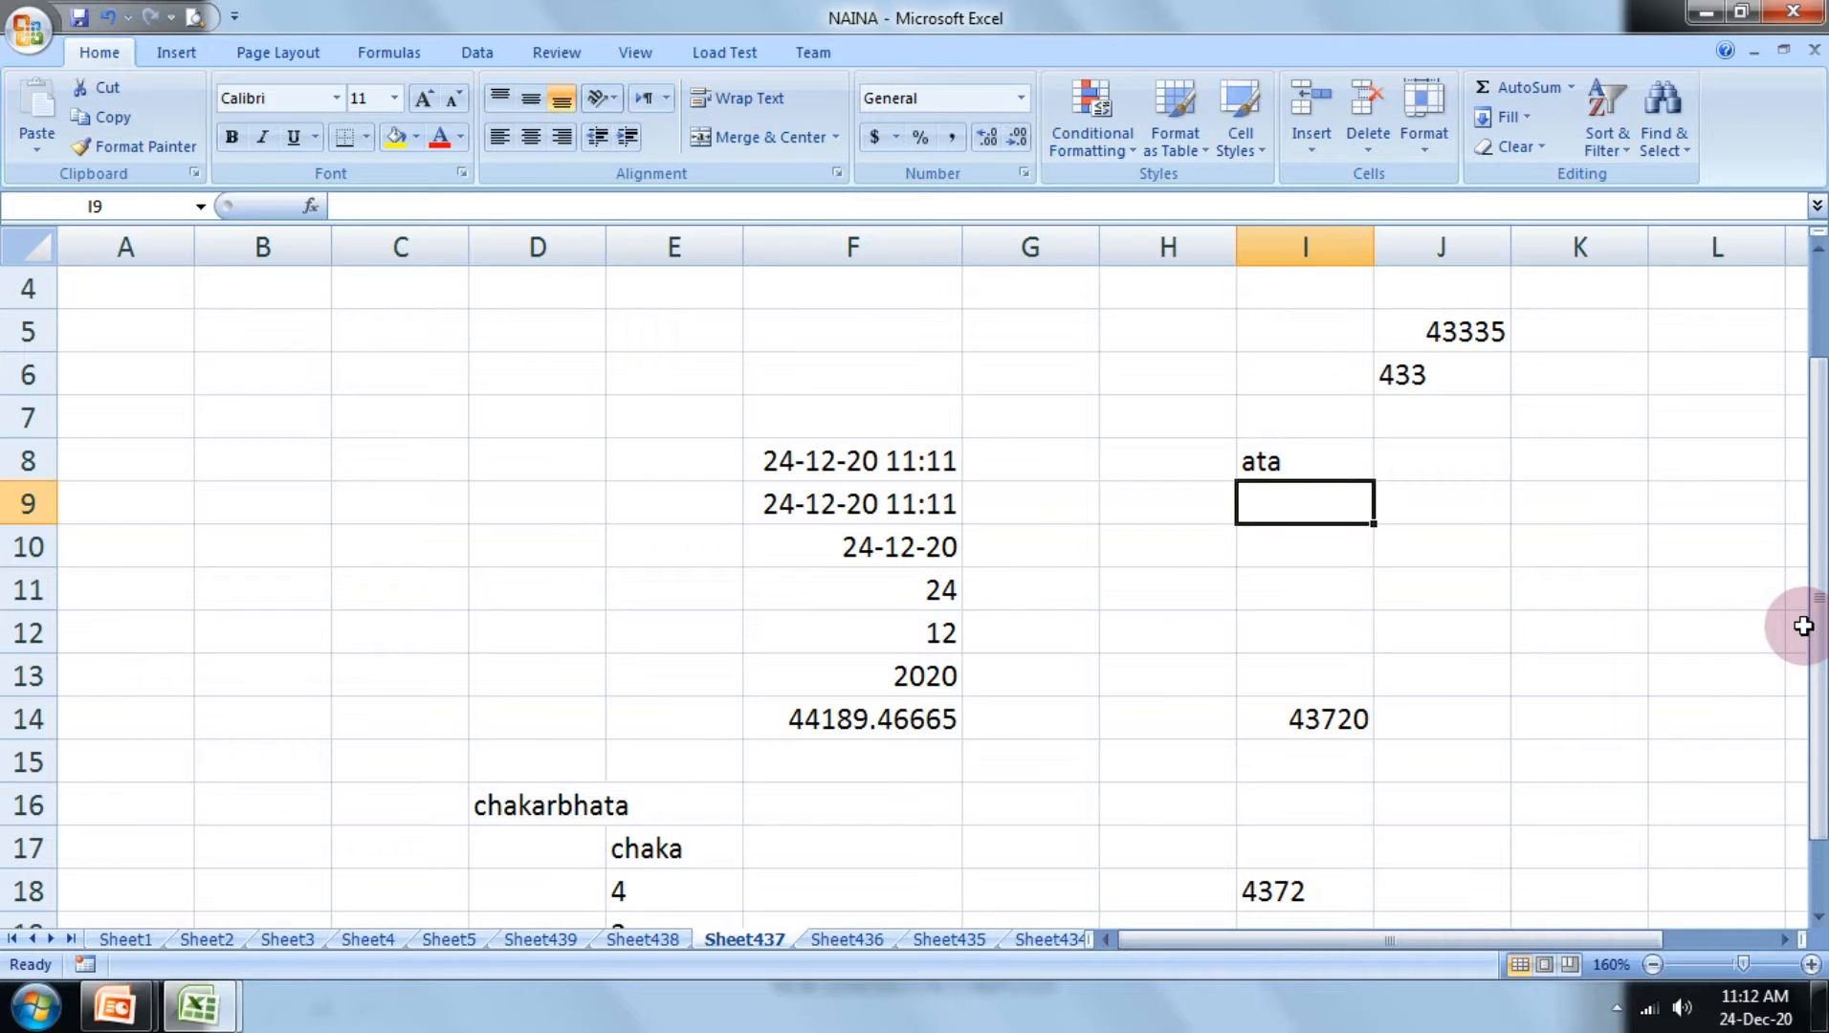
# Step: Enter the formula =right(F8) in cell I9 to extract the last character of the date and time value
pyautogui.write('=')
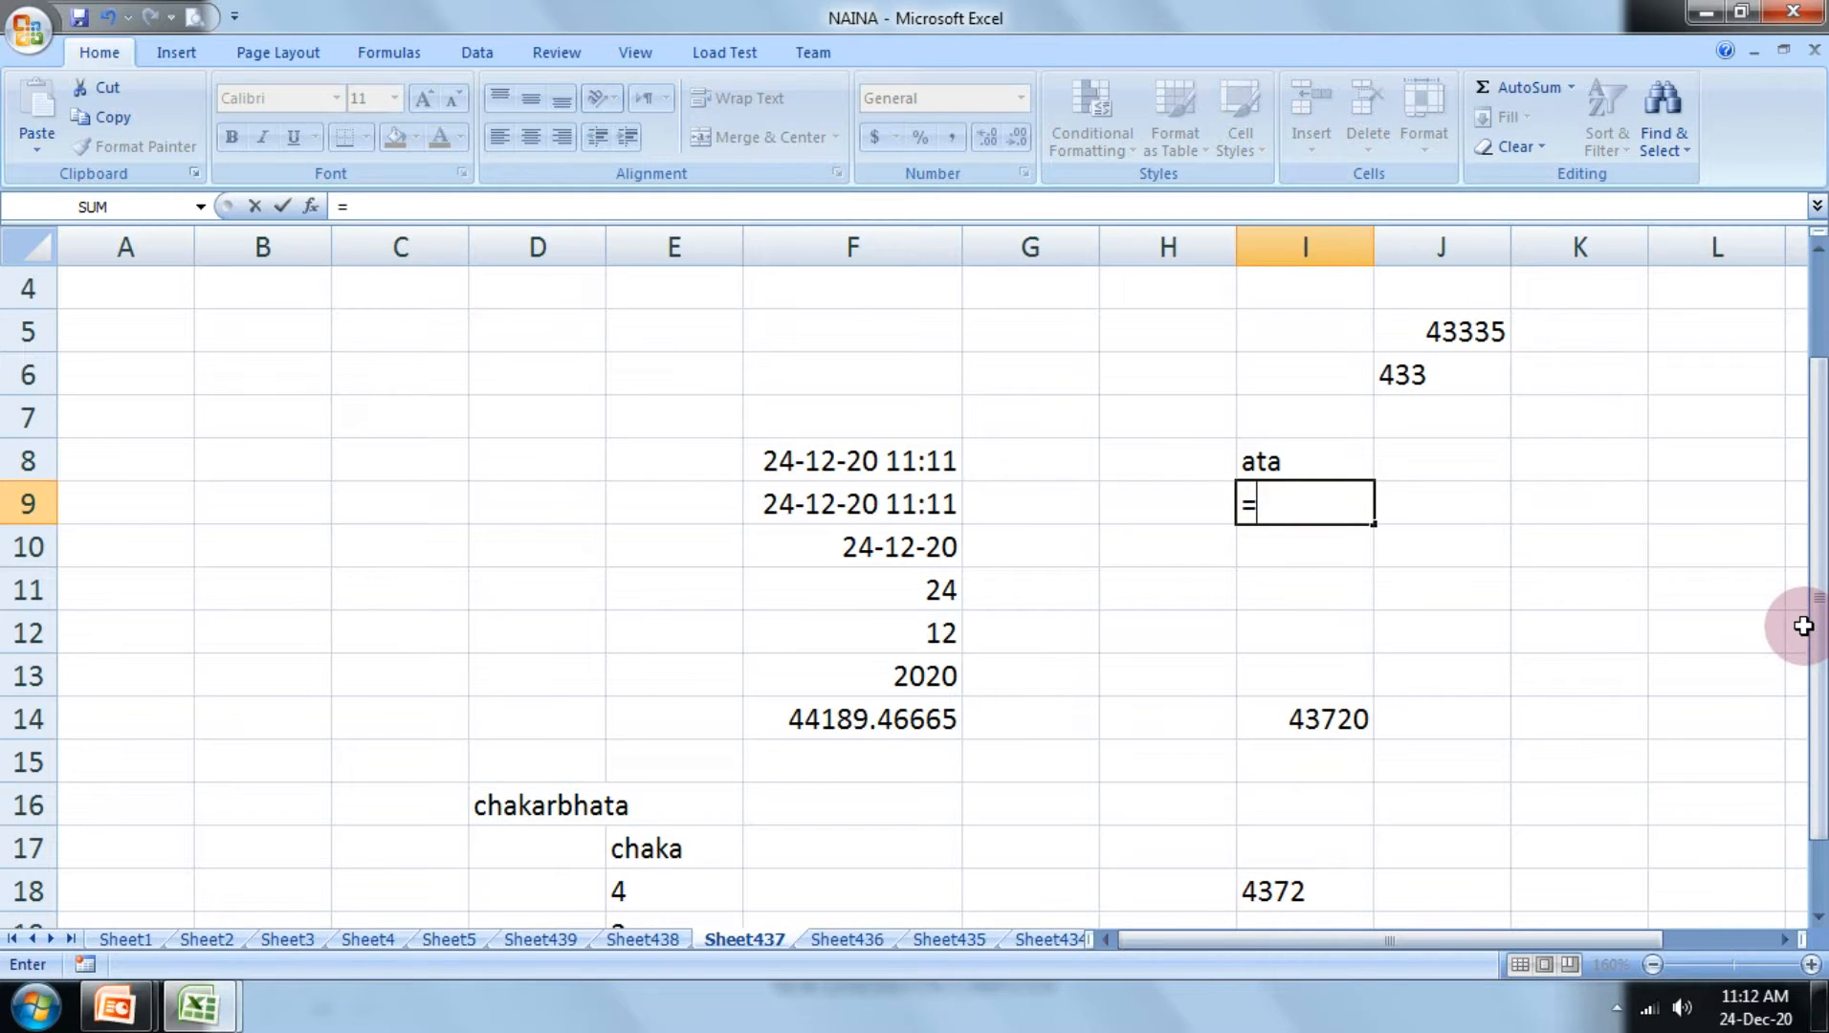
pyautogui.write('righ')
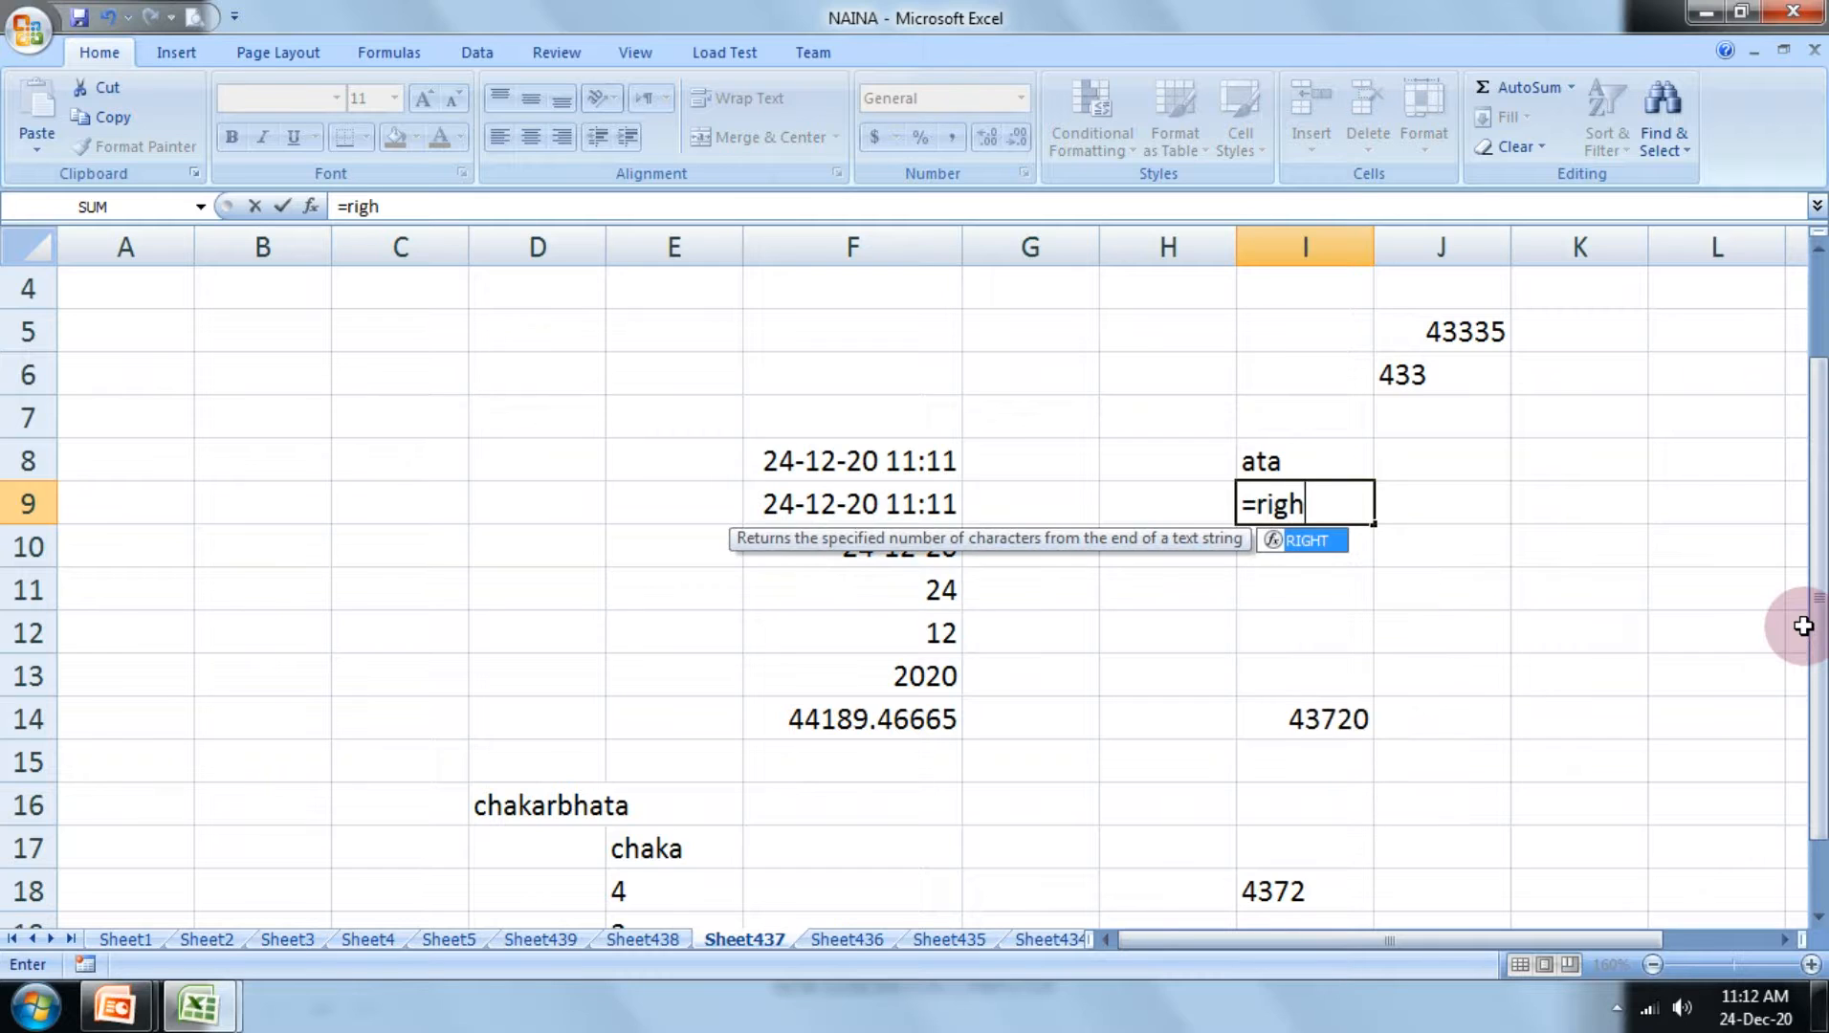
pyautogui.write('t(')
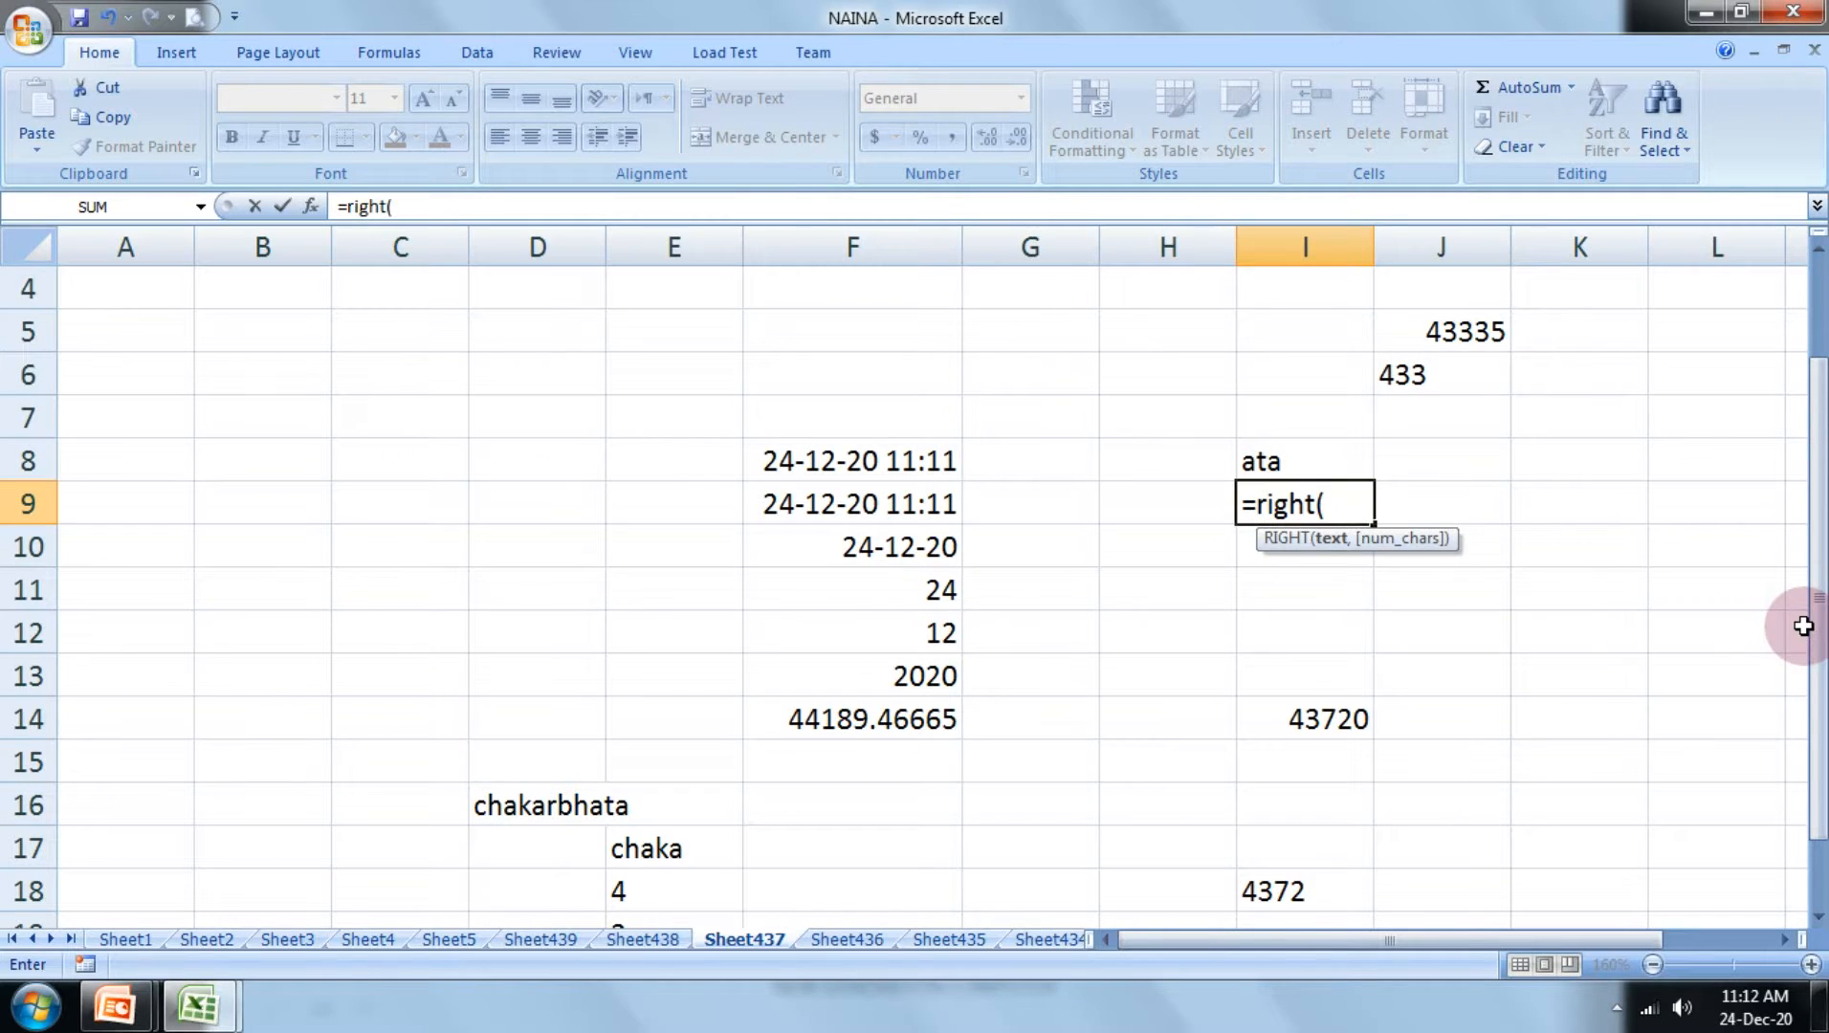
pyautogui.click(847, 462)
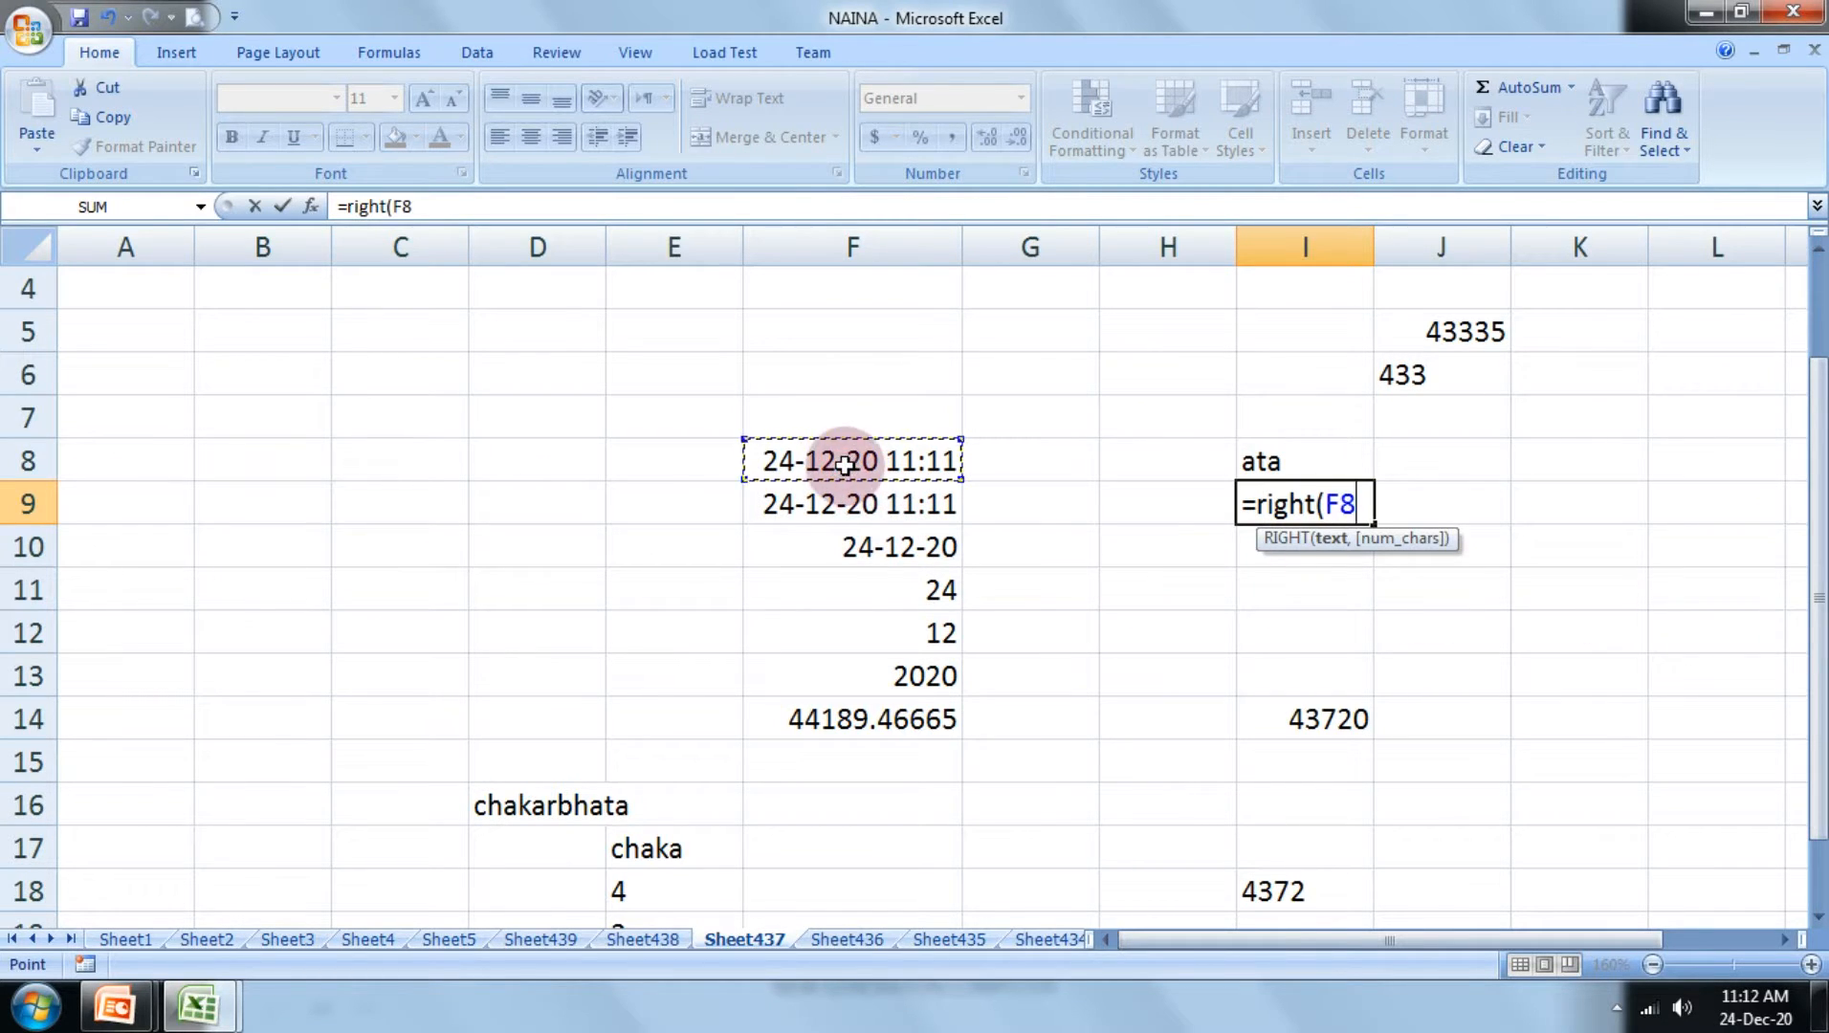
pyautogui.write(')')
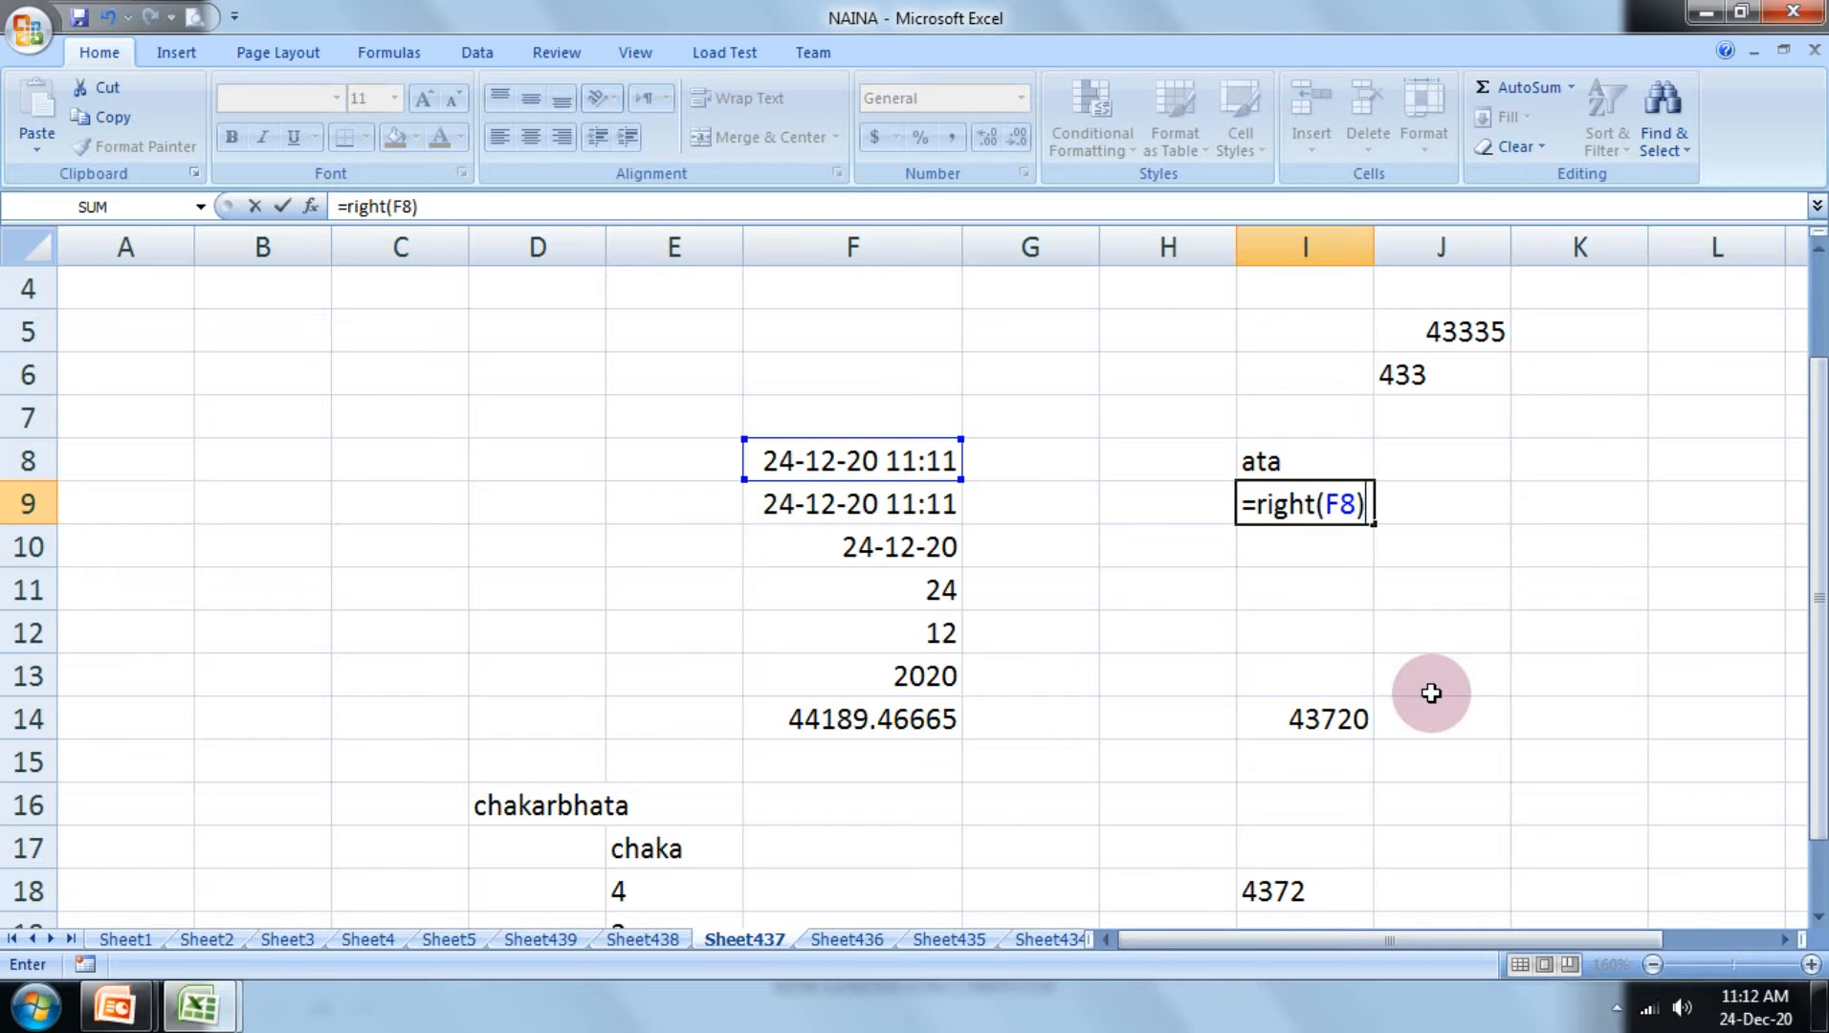
pyautogui.press('Return')
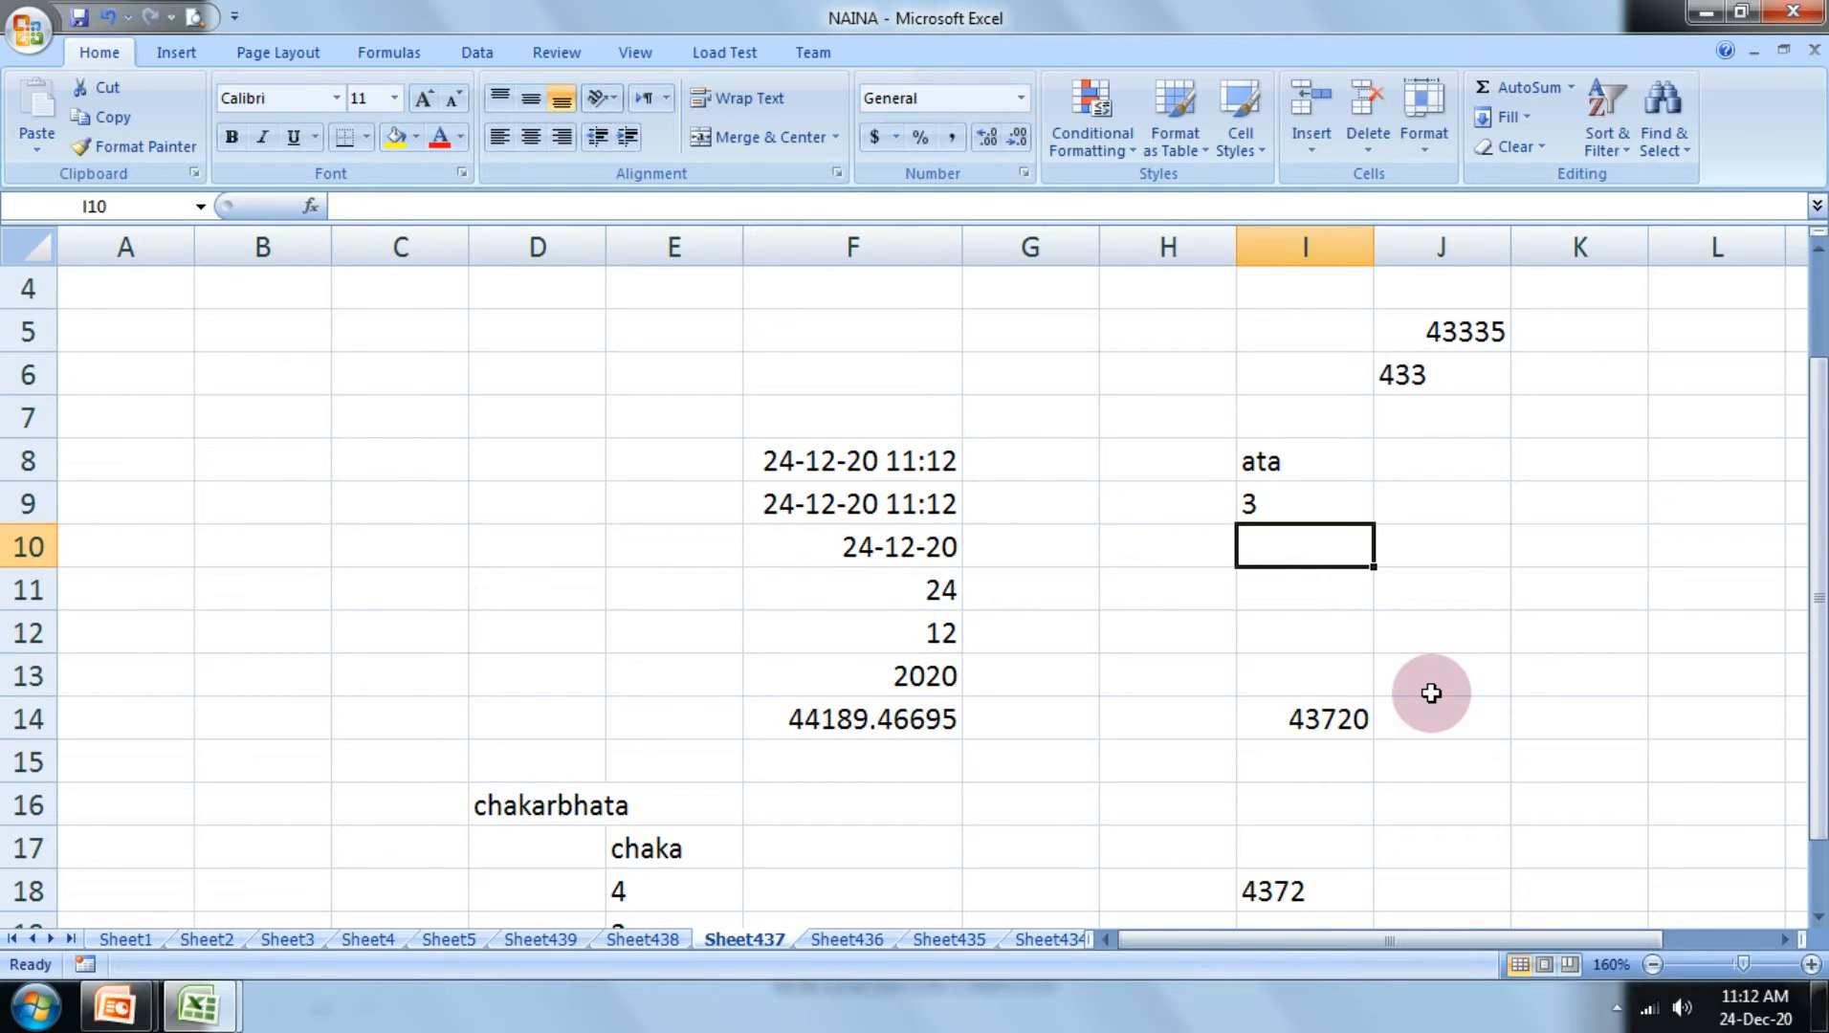
# Step: Change the number format of cell F8 to General and re-enter its =NOW() formula
pyautogui.click(927, 460)
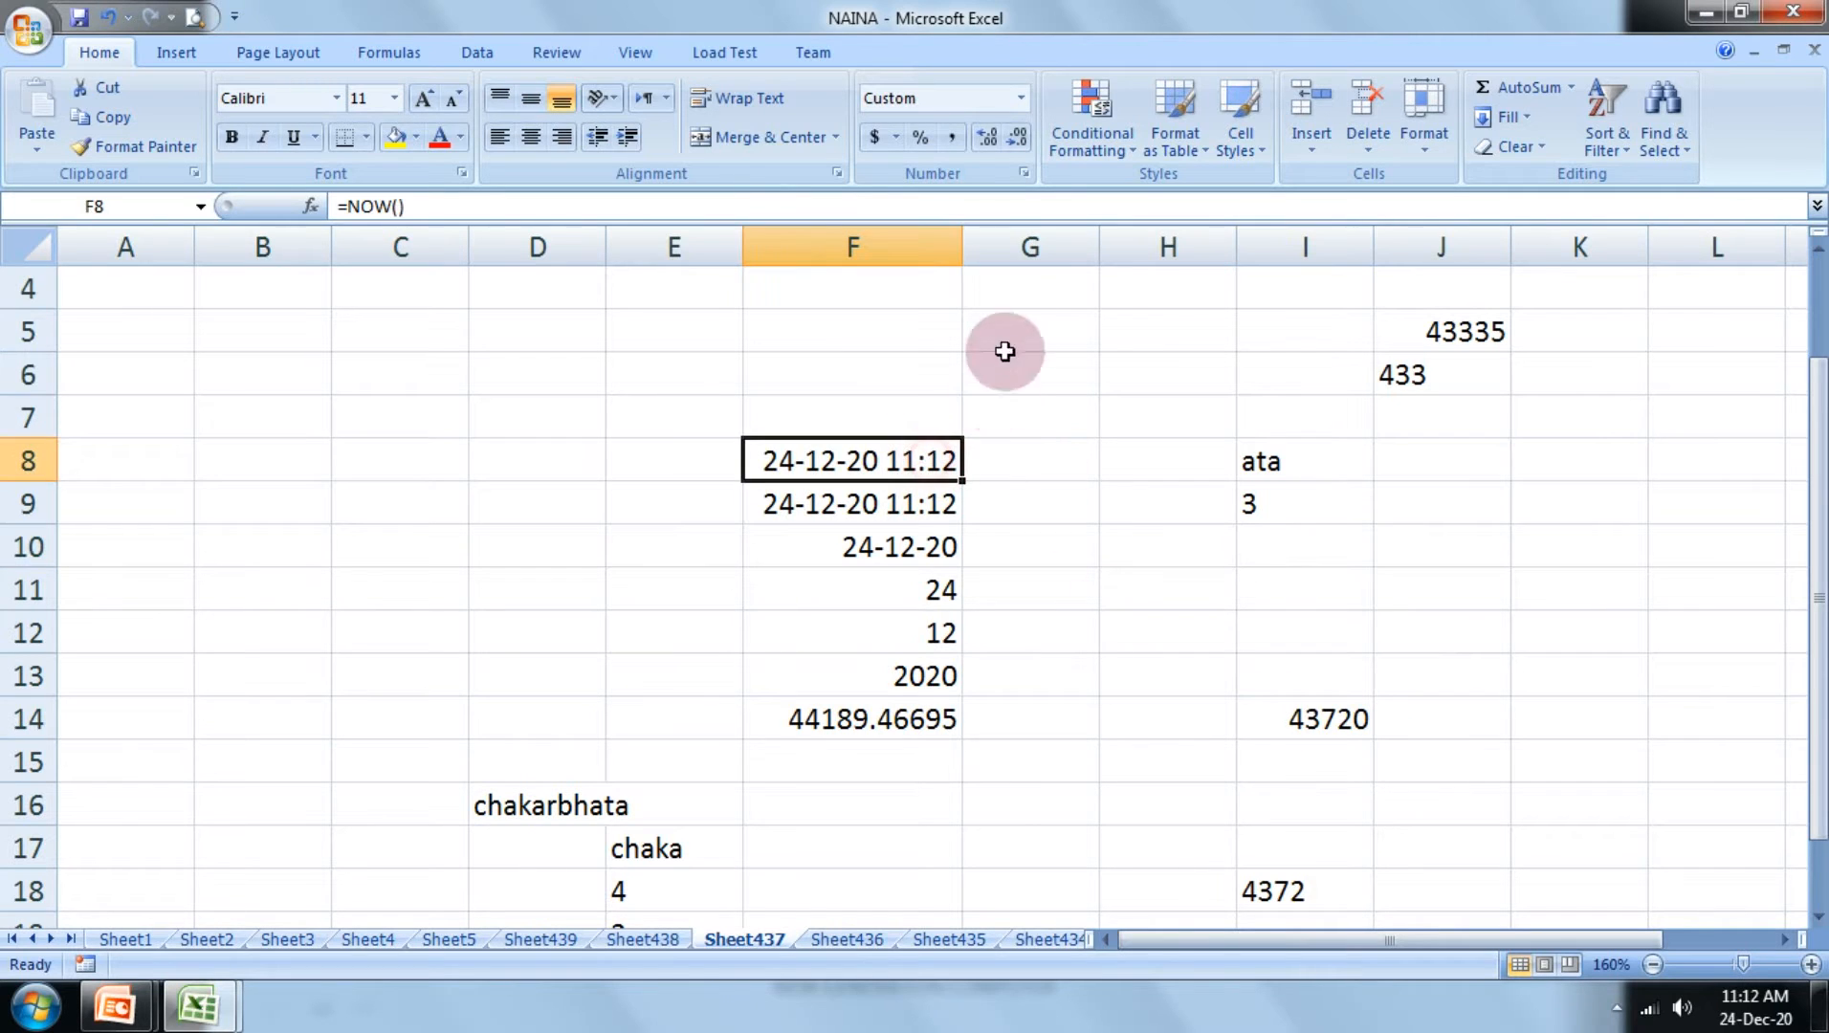
pyautogui.click(1021, 97)
pyautogui.click(983, 125)
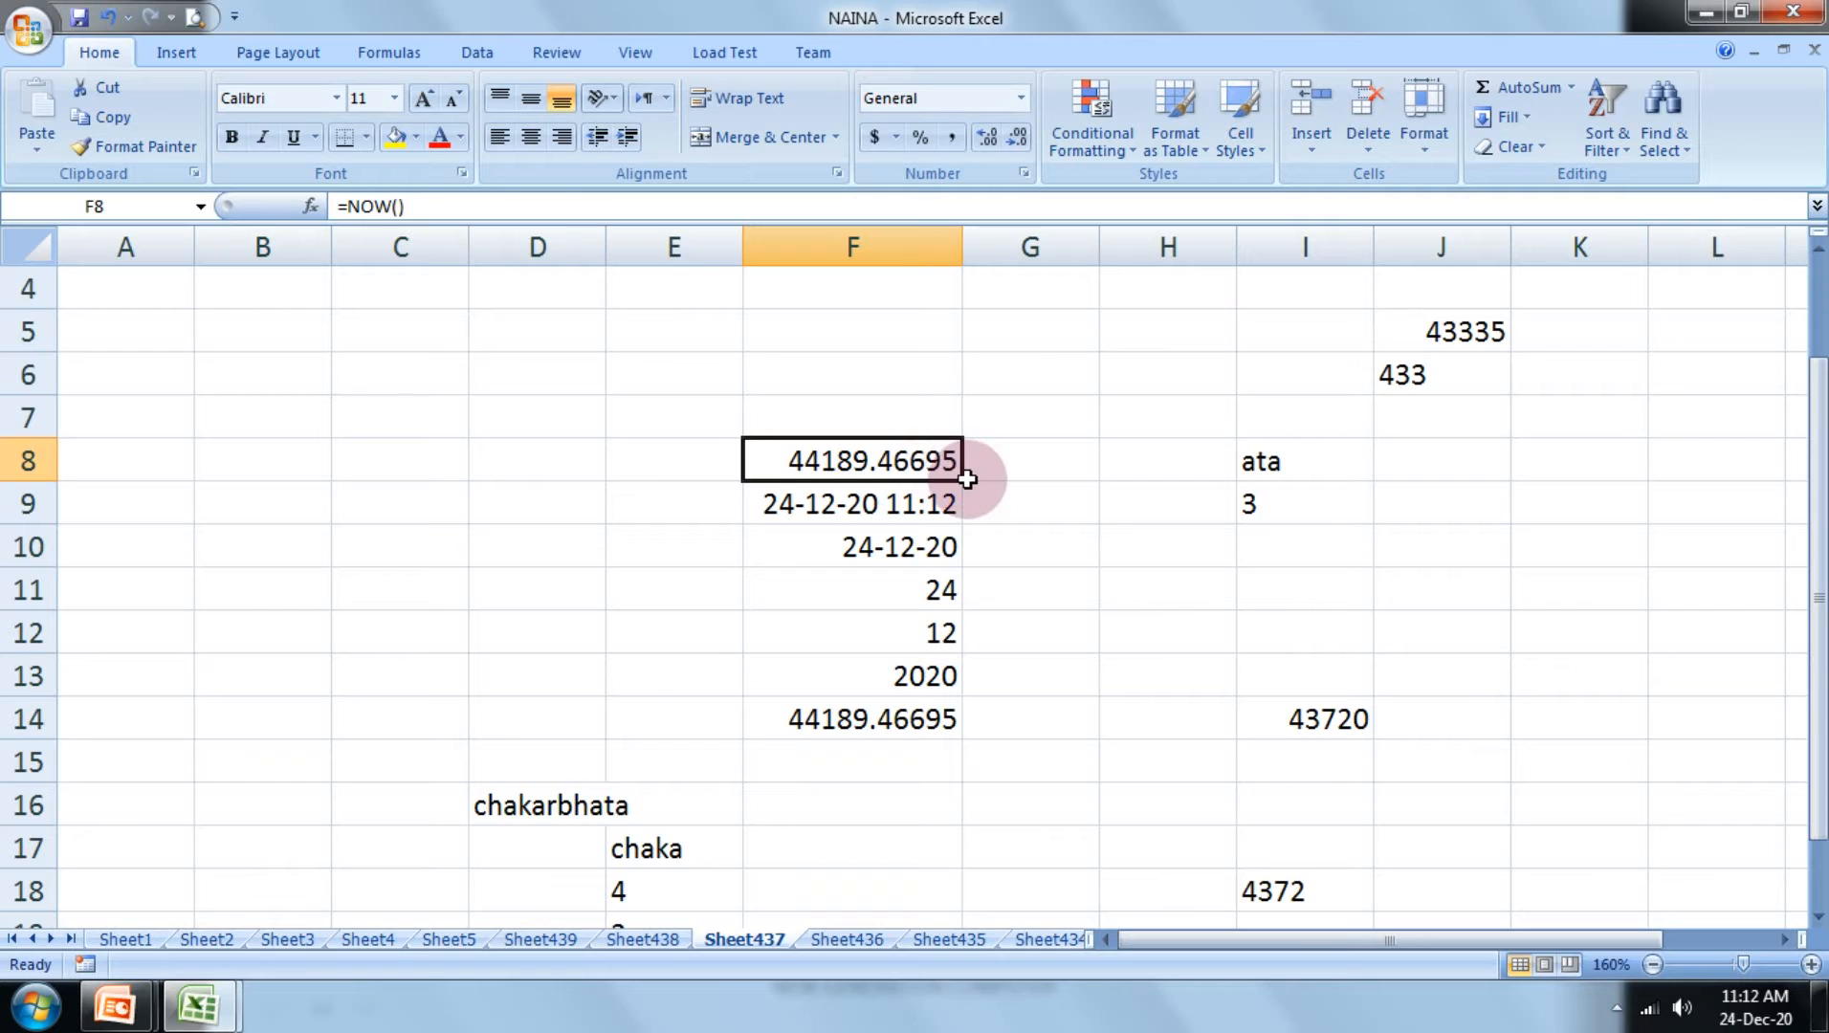
pyautogui.doubleClick(923, 459)
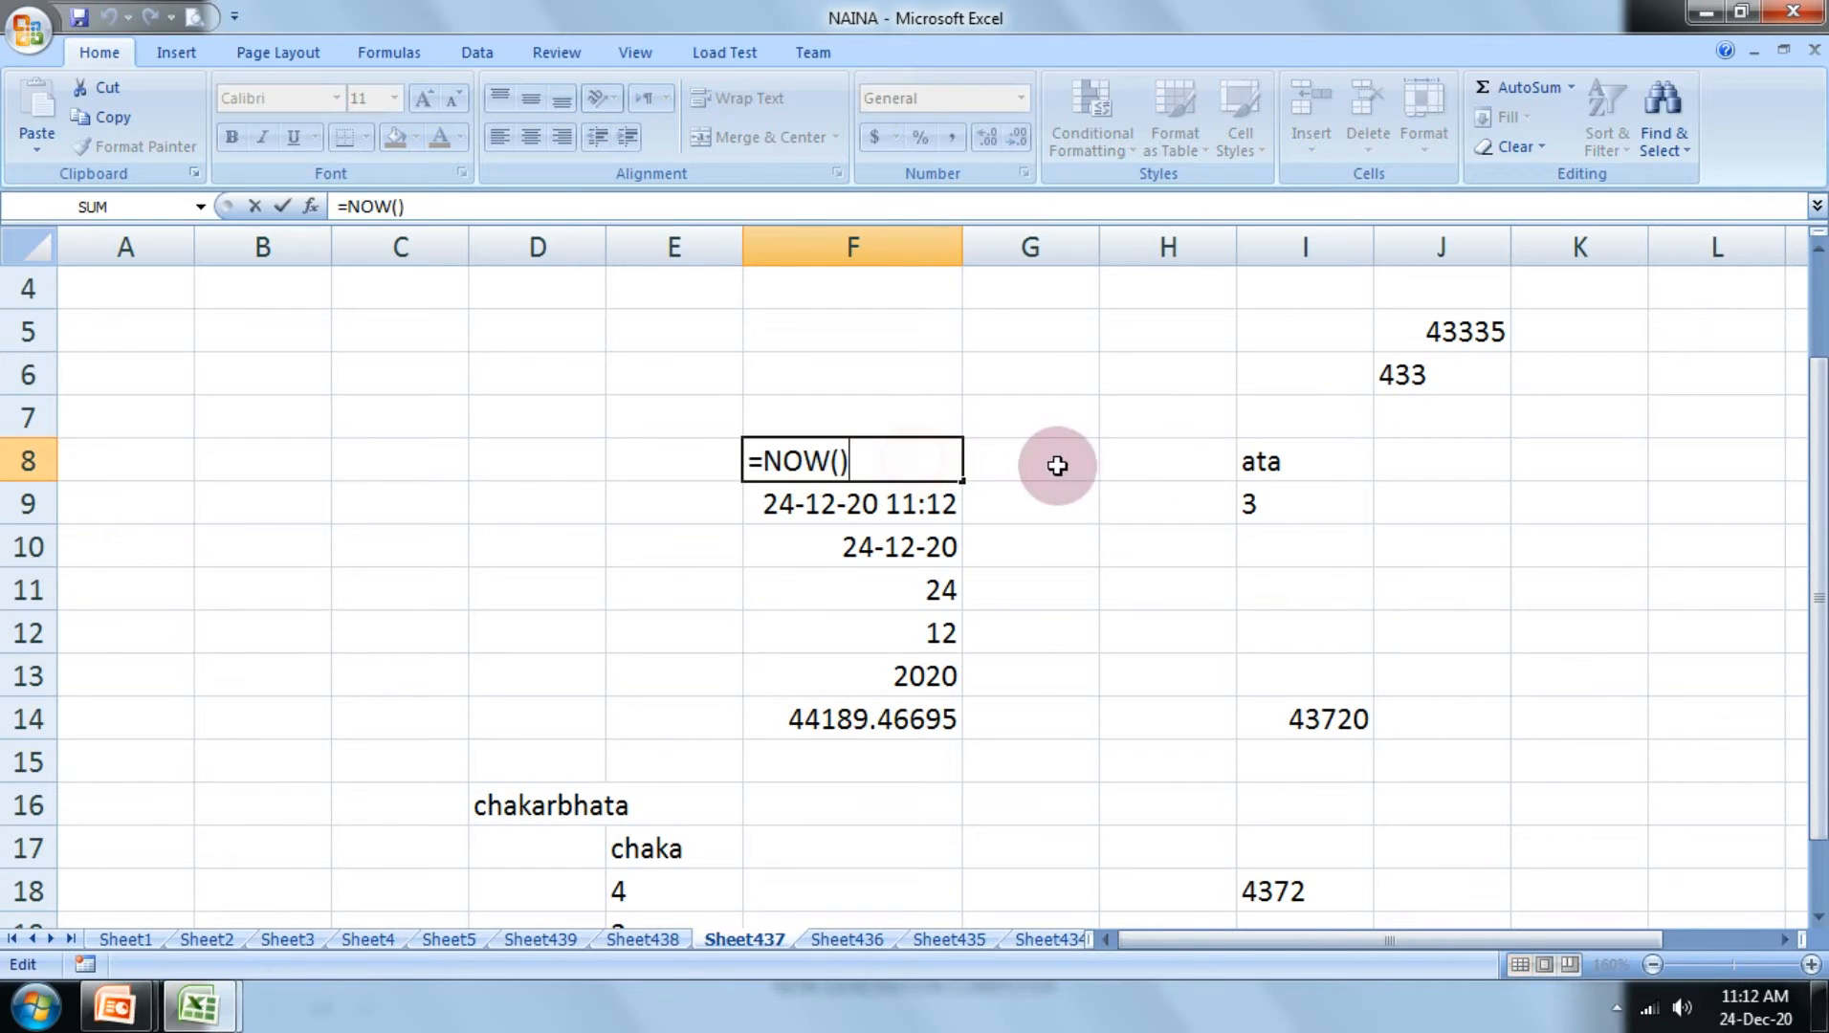
pyautogui.press('Return')
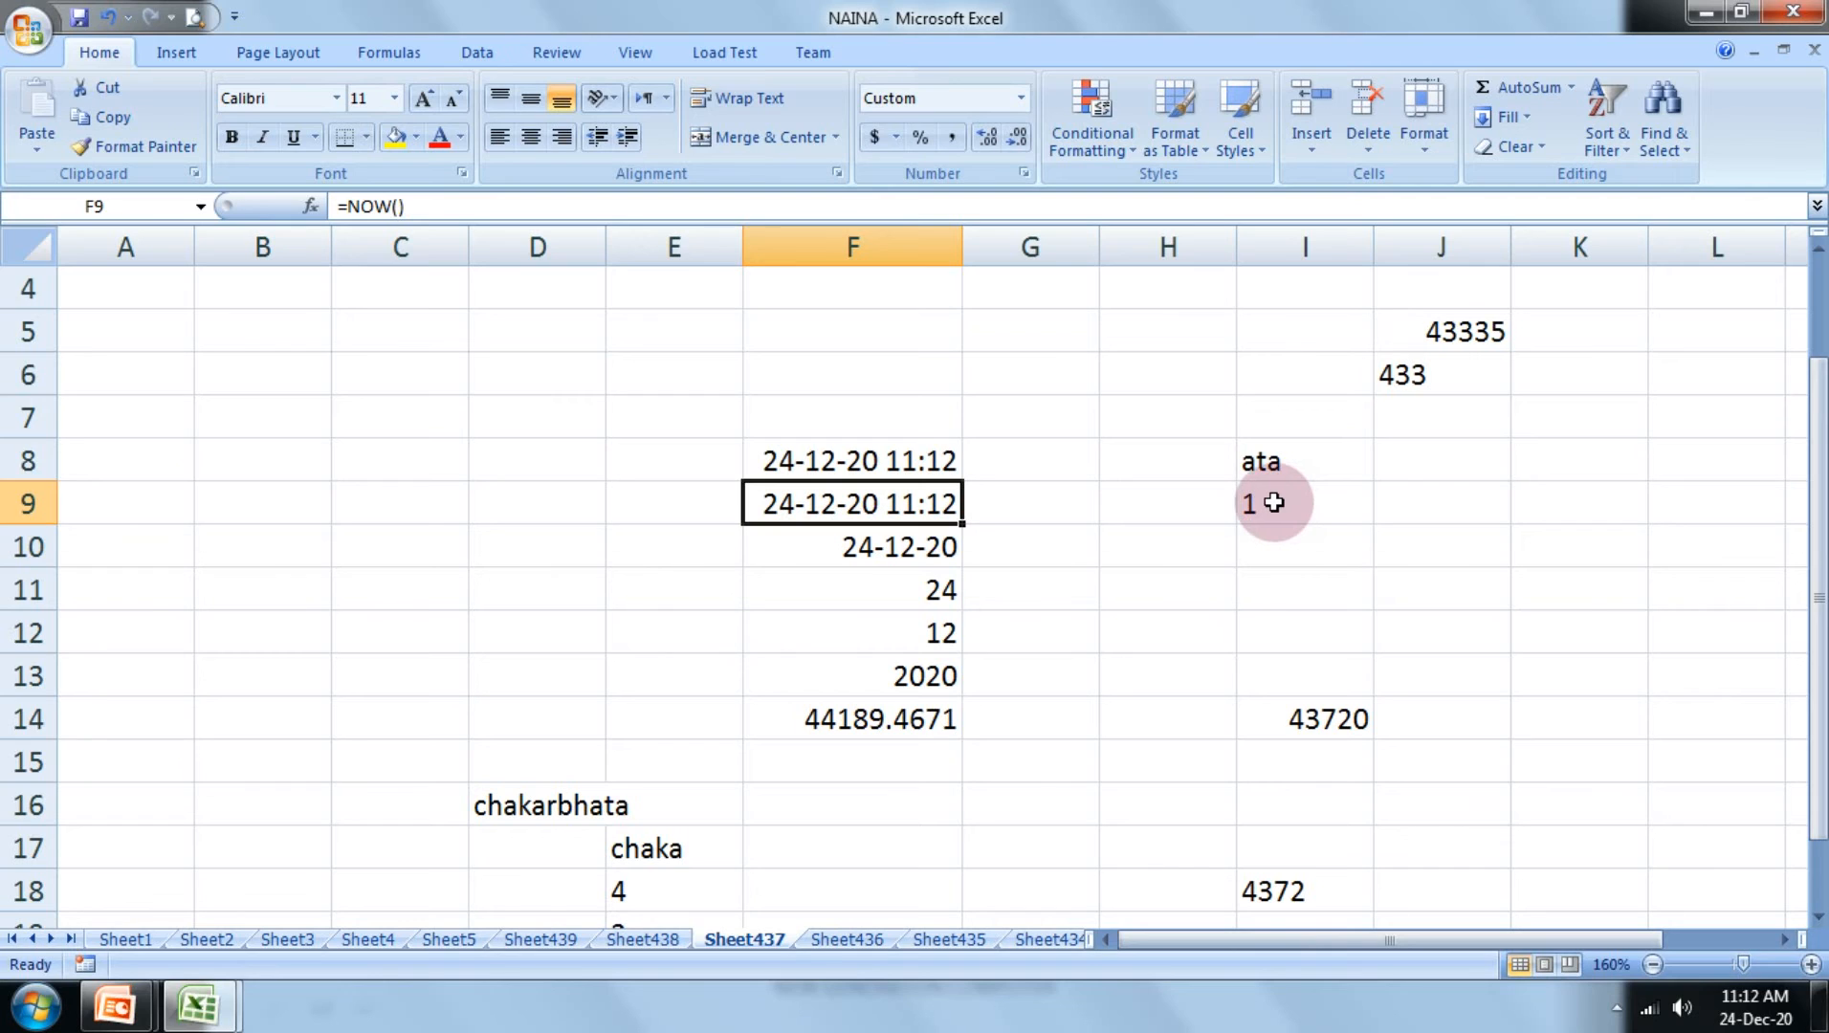
# Step: Review the RIGHT formula in cell I9 and switch back to the PowerPoint slide explaining Right()
pyautogui.click(1272, 503)
pyautogui.scroll(-4, 1315, 651)
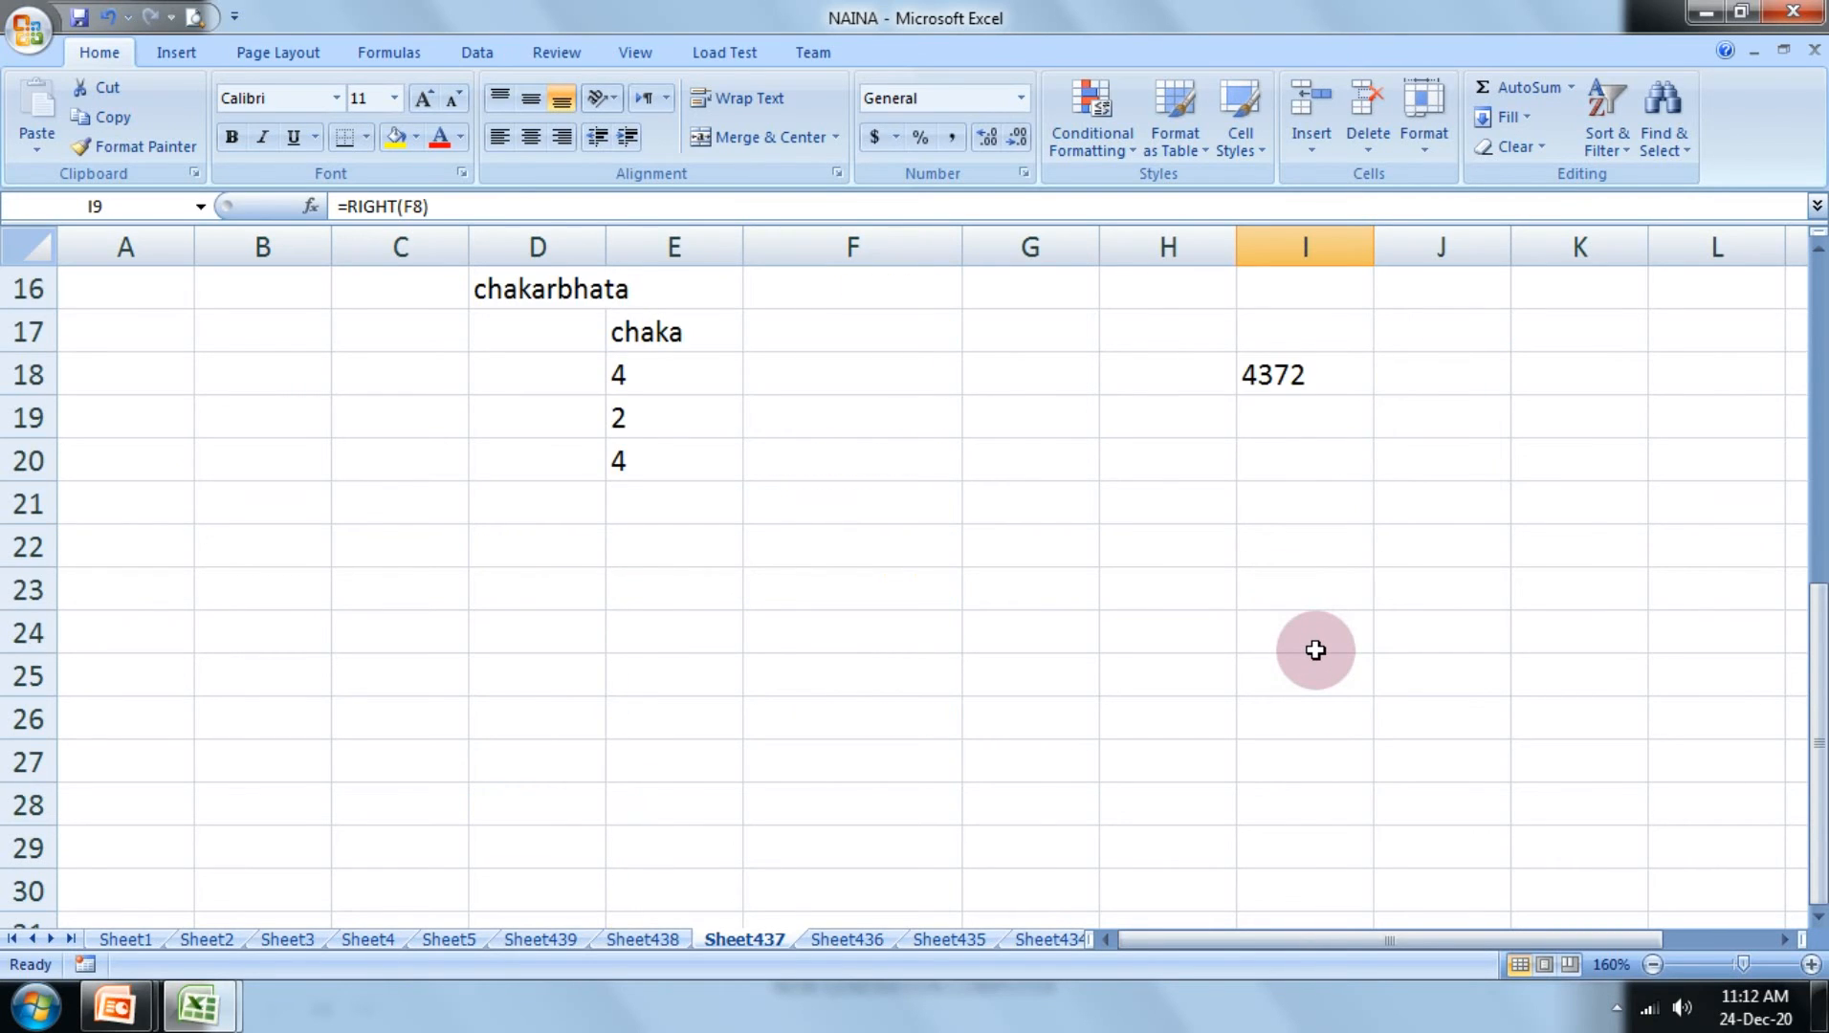
pyautogui.scroll(2, 1316, 650)
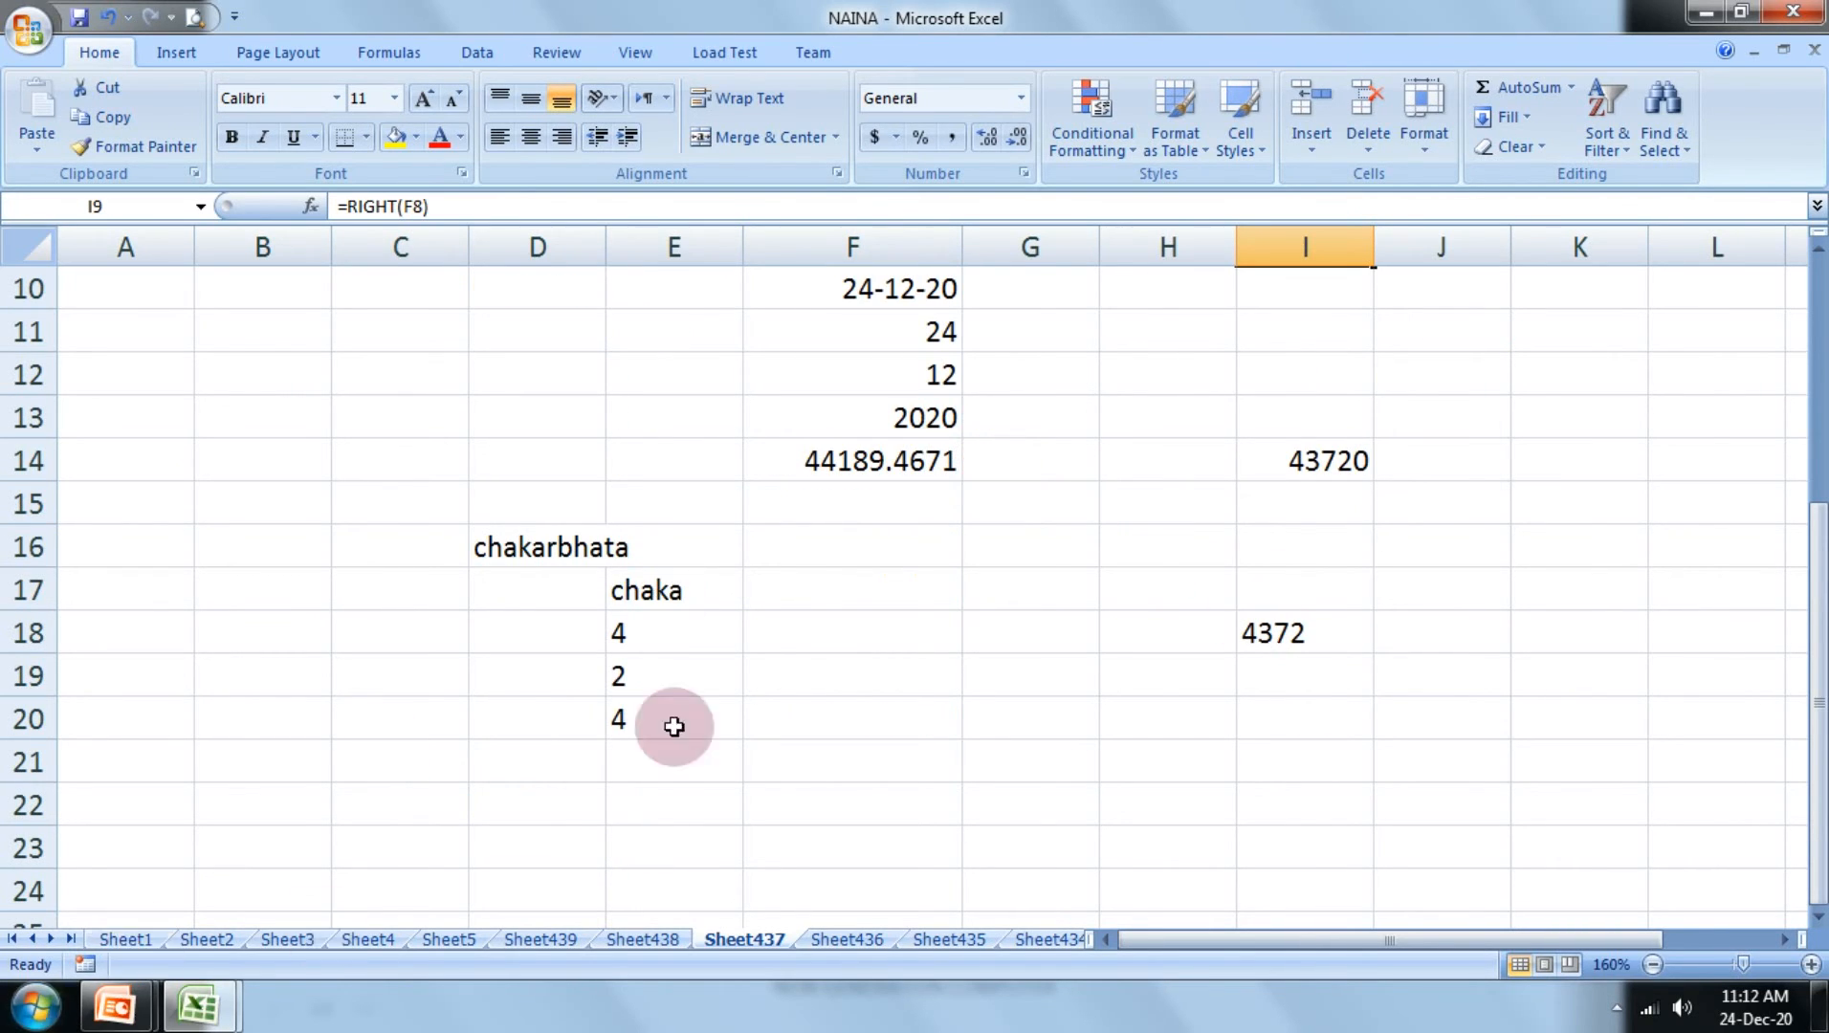
pyautogui.click(1716, 12)
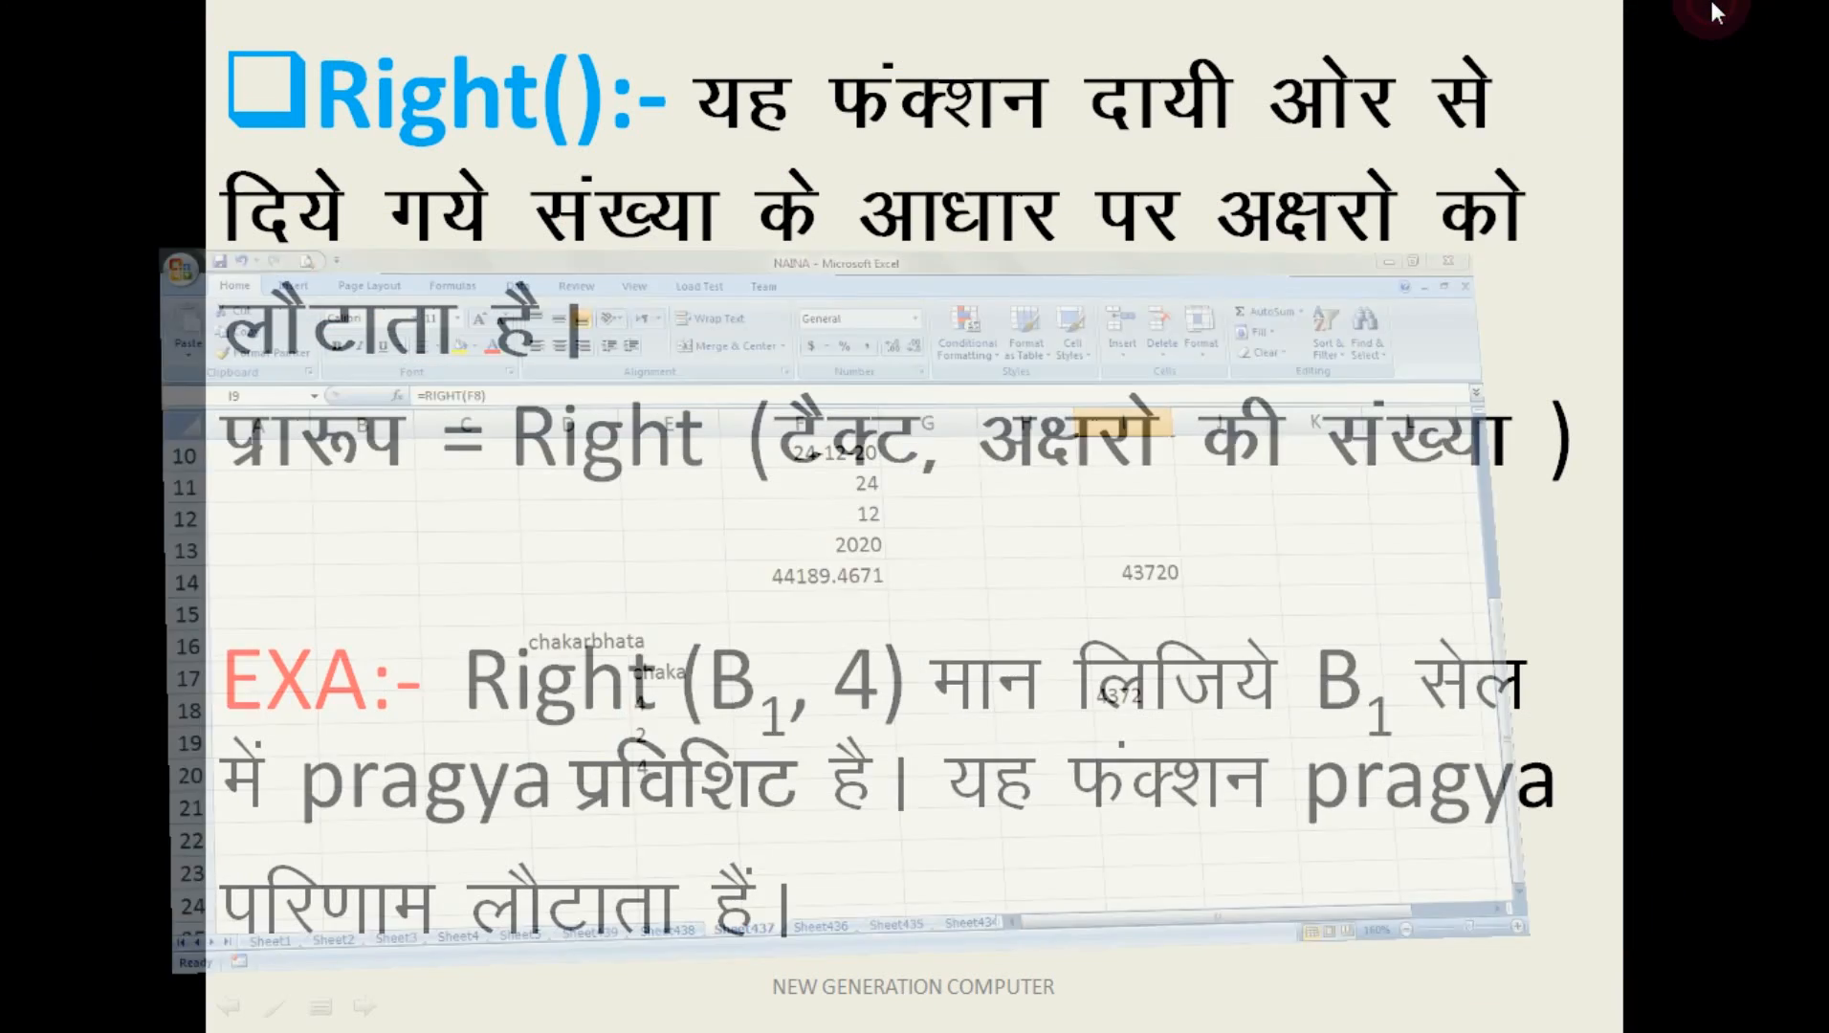